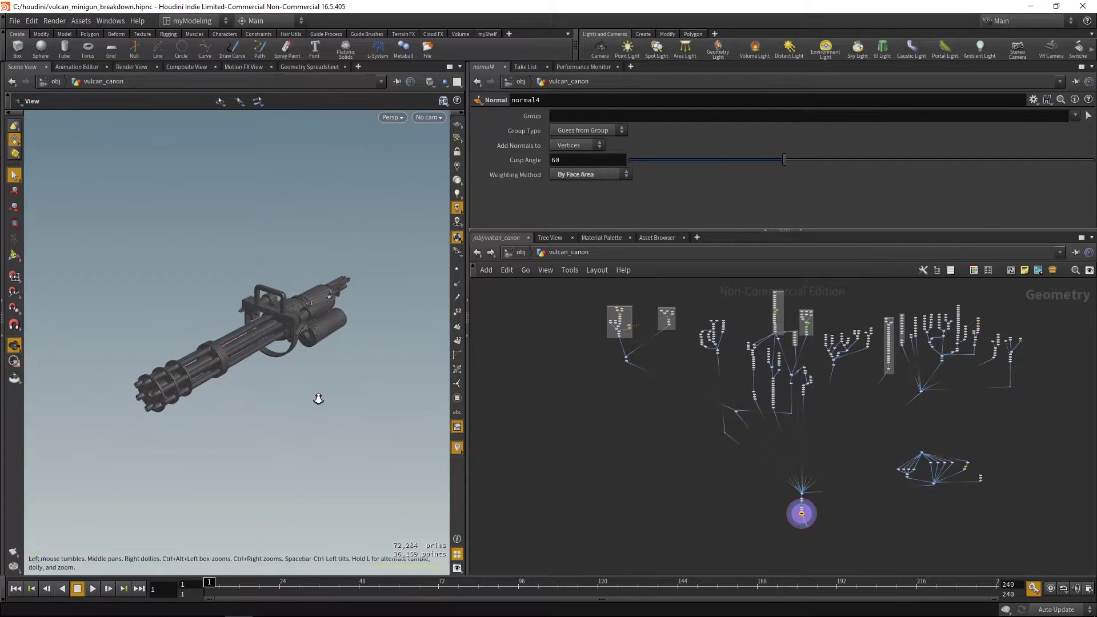
- Select the side faces of the cylindrical canister beneath the minigun's body, using primitive selection
{"action": "middle_click_drag", "start_coordinate": [311, 263], "coordinate": [337, 321]}
{"action": "left_click_drag", "start_coordinate": [337, 321], "coordinate": [367, 280]}
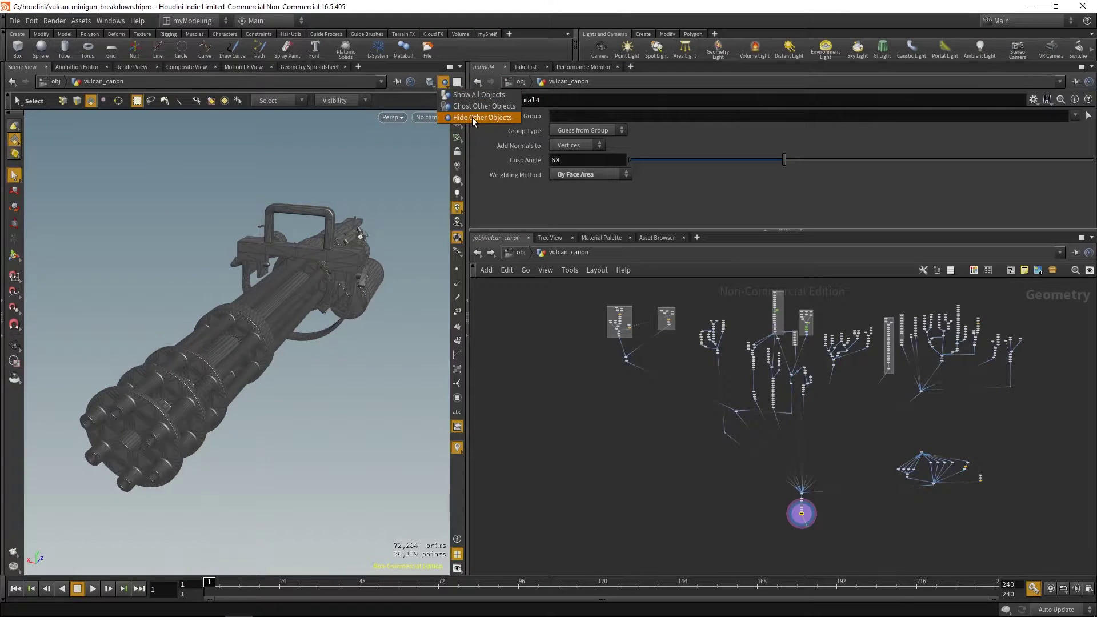
{"action": "key", "text": "Escape"}
{"action": "left_click_drag", "start_coordinate": [387, 368], "coordinate": [287, 308]}
{"action": "key", "text": "s"}
{"action": "key", "text": "2"}
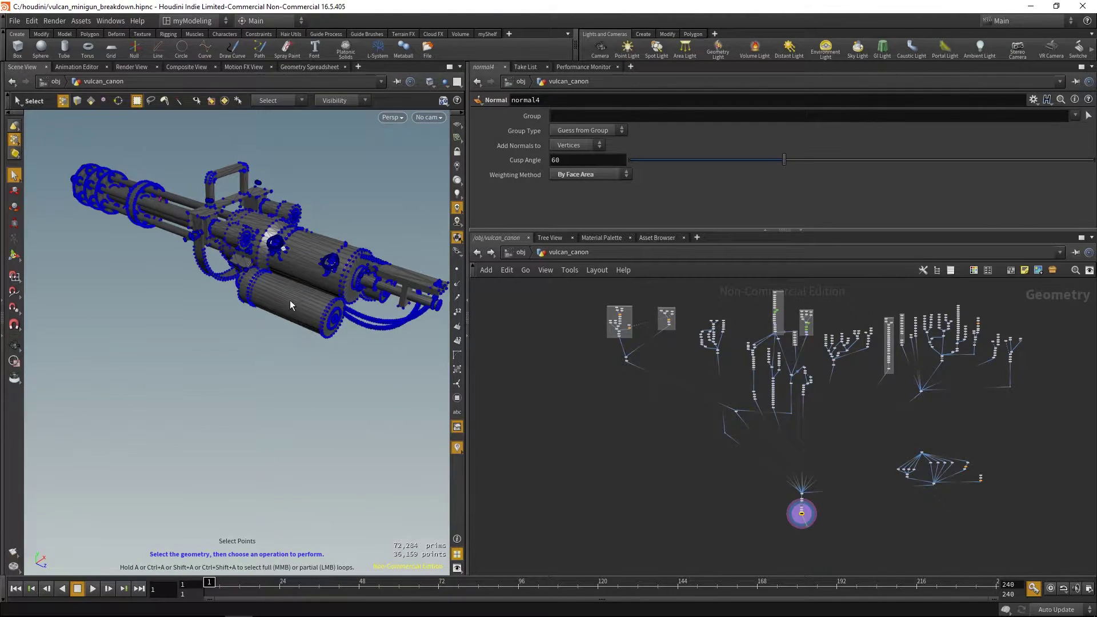
{"action": "key", "text": "4"}
{"action": "middle_click", "coordinate": [300, 300]}
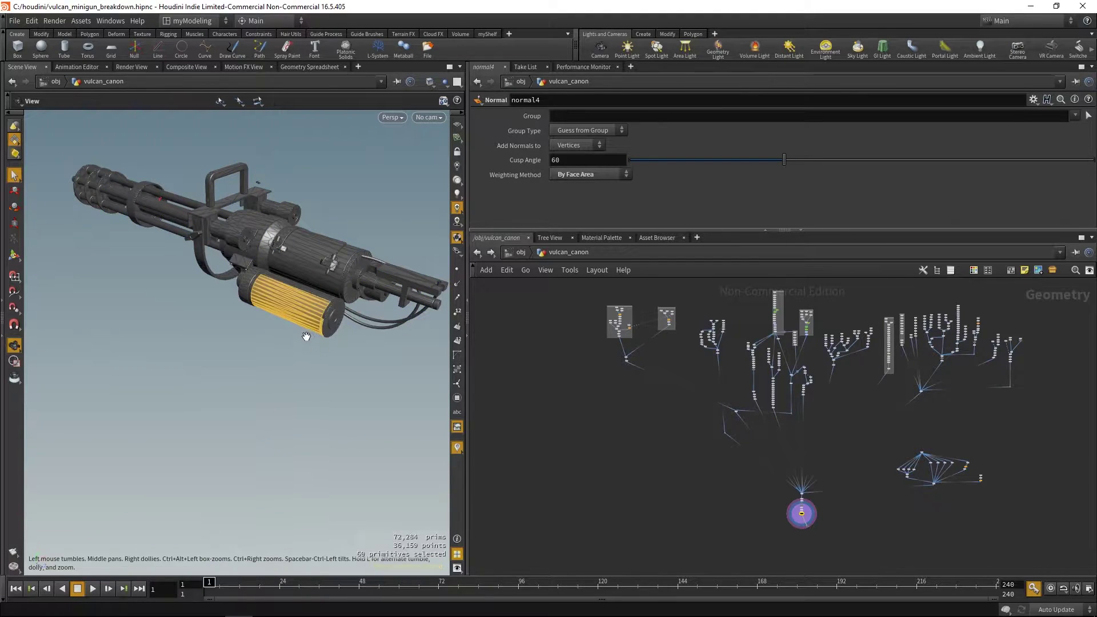
{"action": "left_click_drag", "start_coordinate": [303, 335], "coordinate": [338, 333], "text": "alt"}
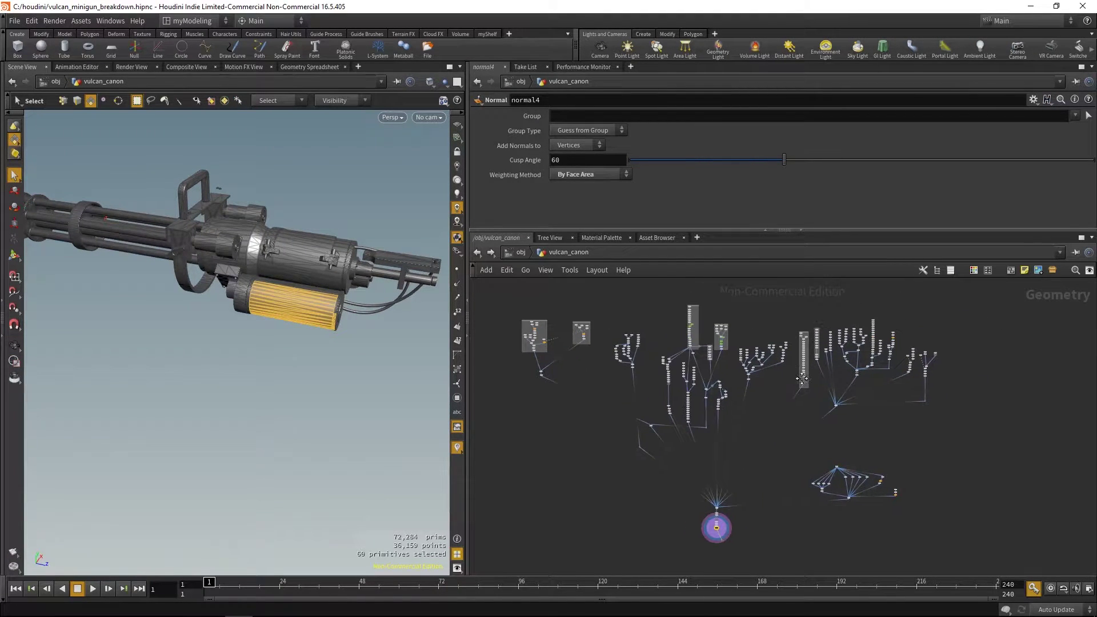
- Examine the vulcan_canon node network from the individual component branches to the final merged output
{"action": "right_click", "coordinate": [719, 416]}
{"action": "middle_click_drag", "start_coordinate": [659, 385], "coordinate": [690, 416]}
{"action": "right_click_drag", "start_coordinate": [683, 416], "coordinate": [785, 393]}
{"action": "middle_click_drag", "start_coordinate": [784, 395], "coordinate": [638, 442]}
{"action": "middle_click_drag", "start_coordinate": [857, 469], "coordinate": [565, 469]}
{"action": "middle_click_drag", "start_coordinate": [821, 436], "coordinate": [684, 458]}
{"action": "middle_click_drag", "start_coordinate": [847, 500], "coordinate": [740, 479]}
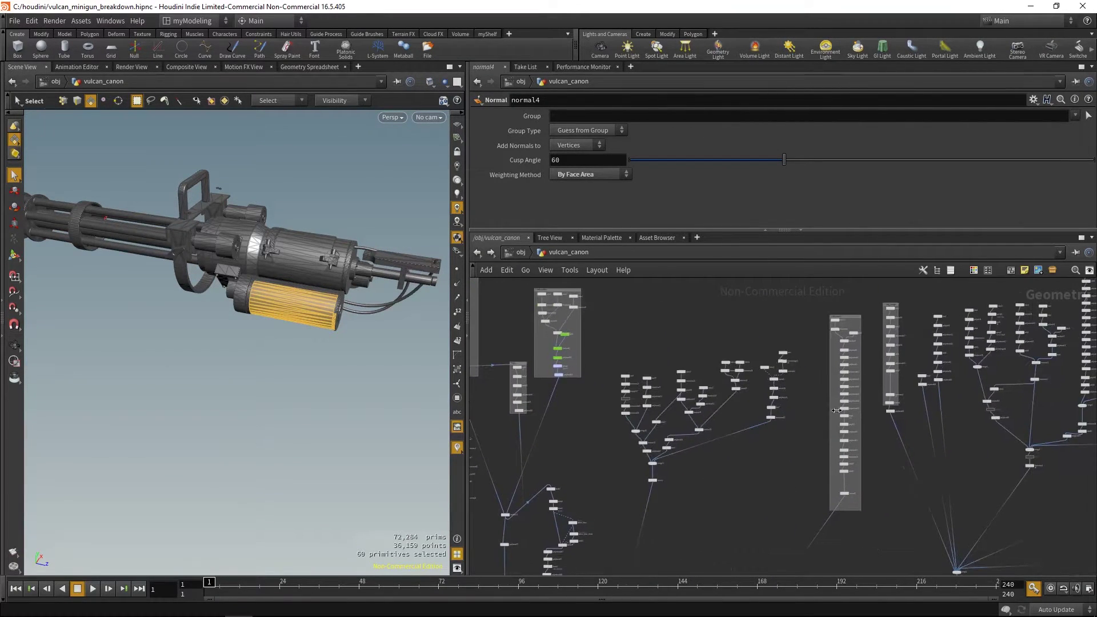
{"action": "middle_click_drag", "start_coordinate": [899, 431], "coordinate": [626, 397]}
{"action": "middle_click_drag", "start_coordinate": [826, 439], "coordinate": [926, 426]}
{"action": "scroll", "coordinate": [848, 406], "scroll_direction": "down", "scroll_amount": 8}
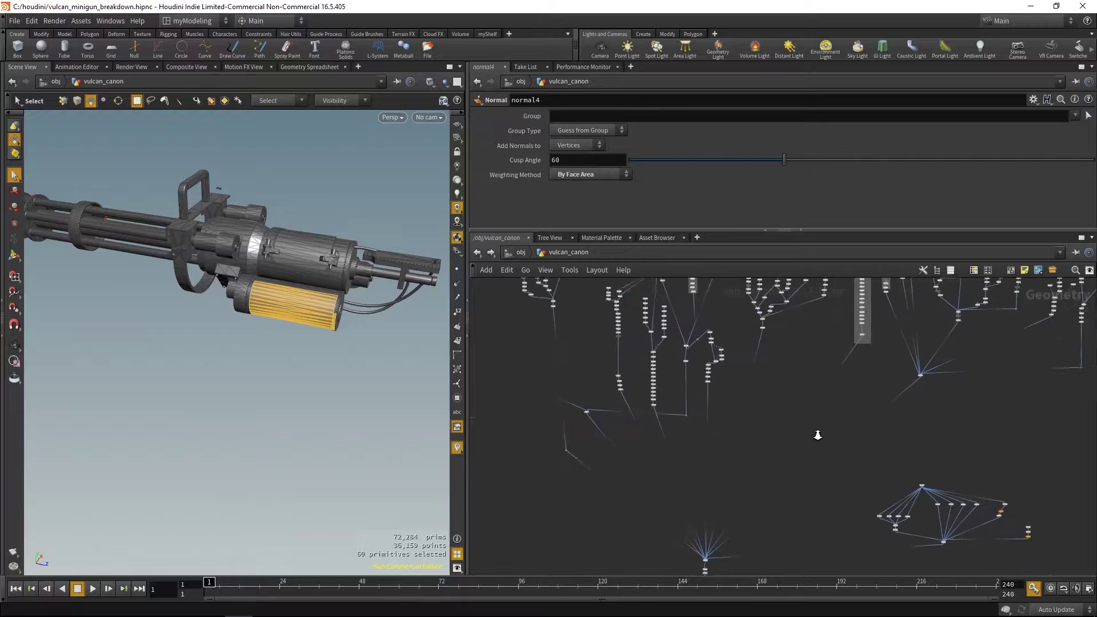
{"action": "mouse_move", "coordinate": [791, 448]}
{"action": "middle_mouse_down"}
{"action": "mouse_move", "coordinate": [795, 457]}
{"action": "mouse_move", "coordinate": [786, 453]}
{"action": "middle_mouse_up"}
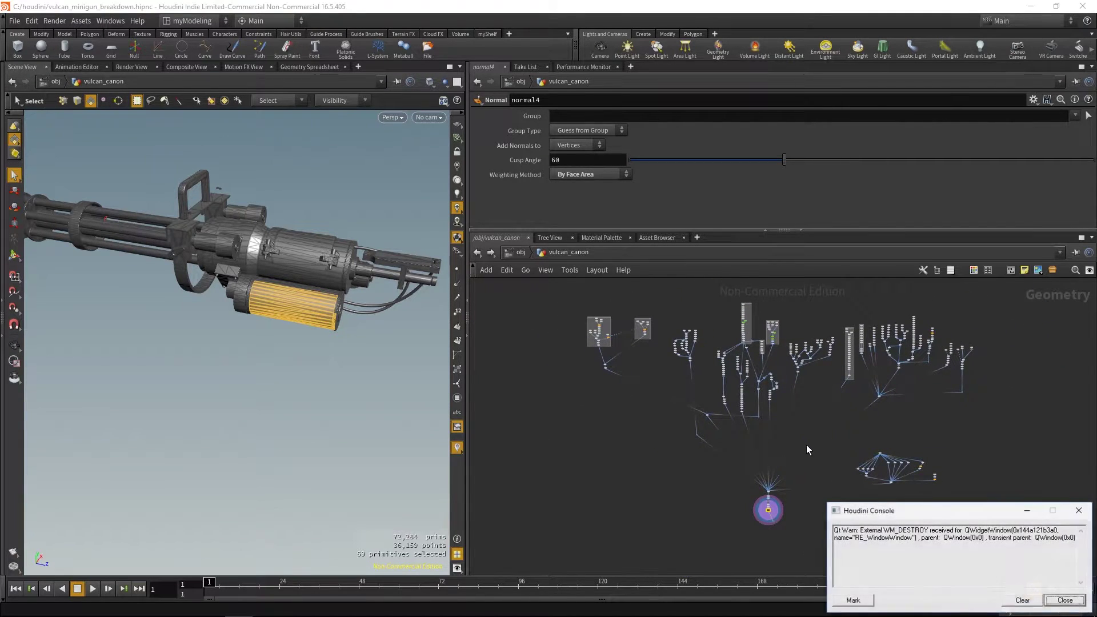
{"action": "left_click", "coordinate": [1065, 601]}
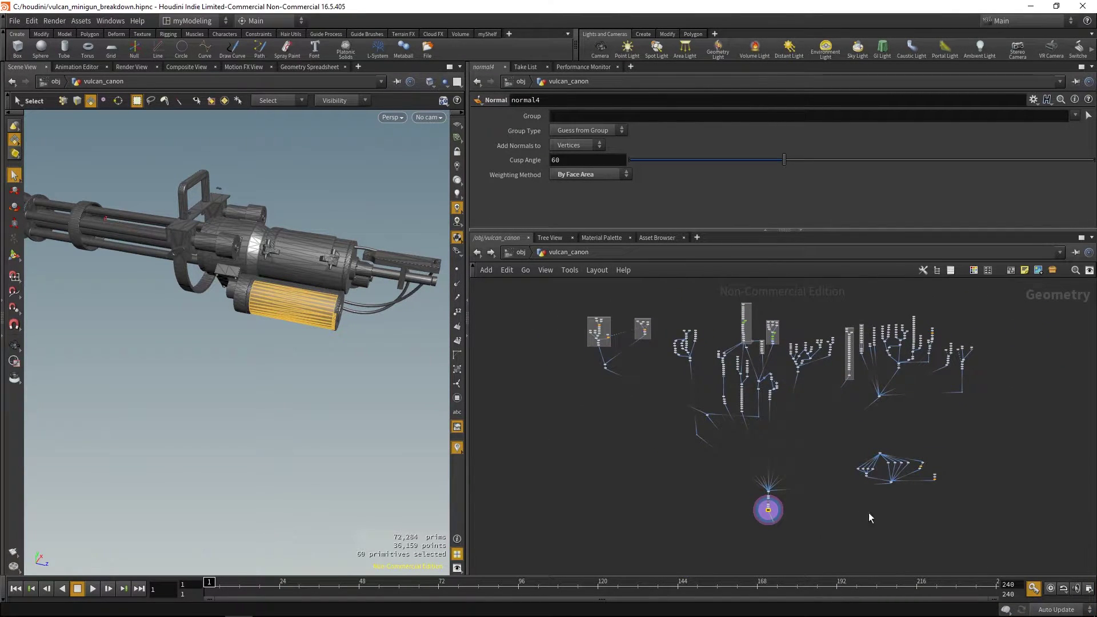
{"action": "middle_click_drag", "start_coordinate": [814, 426], "coordinate": [829, 440]}
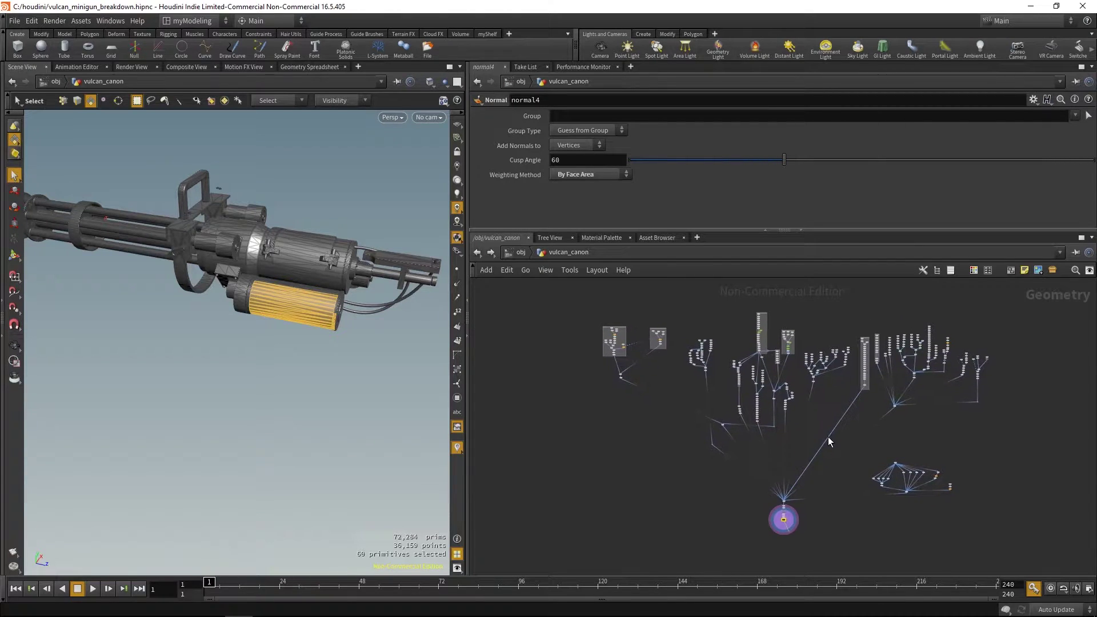
- Create a box at the origin of the empty scene and enter its geometry network
{"action": "left_click_drag", "start_coordinate": [192, 341], "coordinate": [345, 392]}
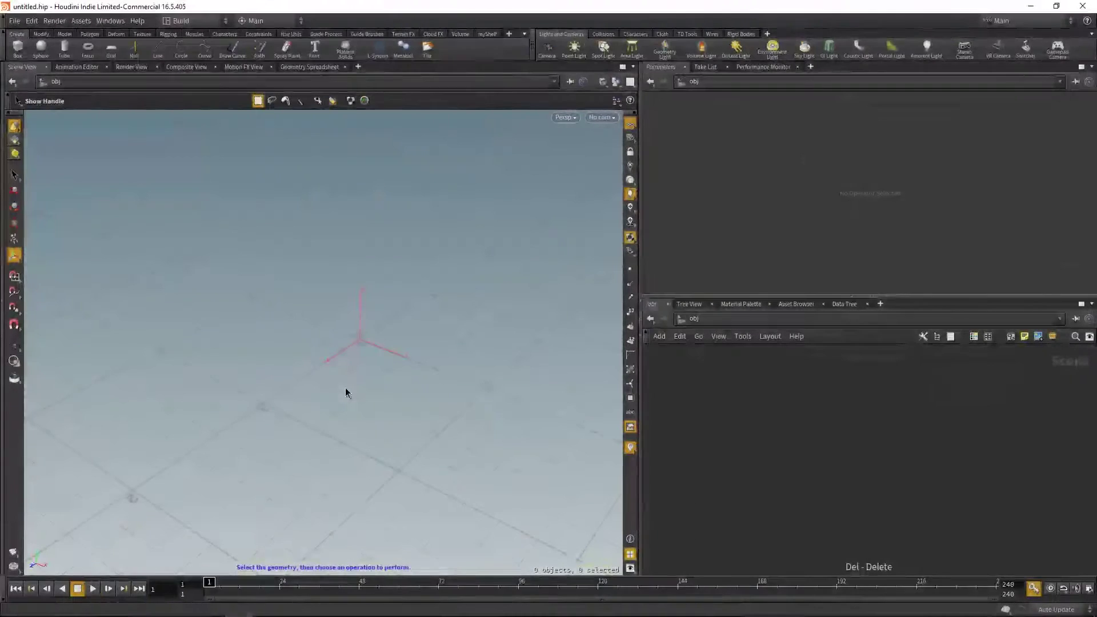
{"action": "key", "text": "c"}
{"action": "left_click", "coordinate": [330, 462]}
{"action": "left_click", "coordinate": [269, 514]}
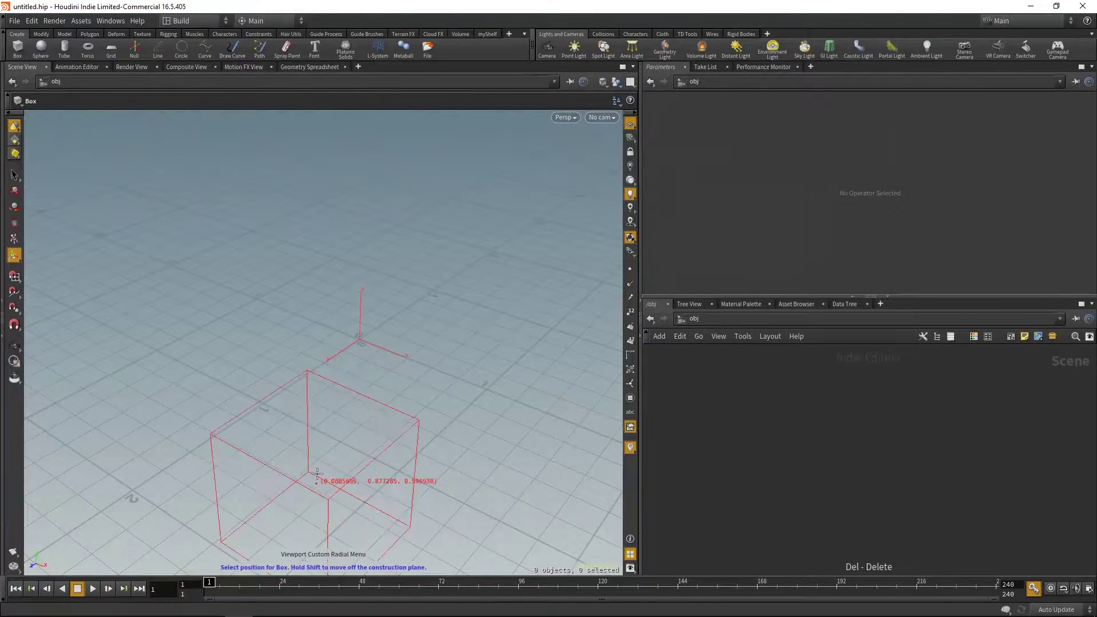
{"action": "left_click", "coordinate": [359, 344]}
{"action": "double_click", "coordinate": [897, 451]}
- Cut the box with PolySplit from two opposite top corners to the front vertical edge and across both top-face diagonals
{"action": "middle_click_drag", "start_coordinate": [492, 361], "coordinate": [497, 370], "text": "alt"}
{"action": "key", "text": "shift+c"}
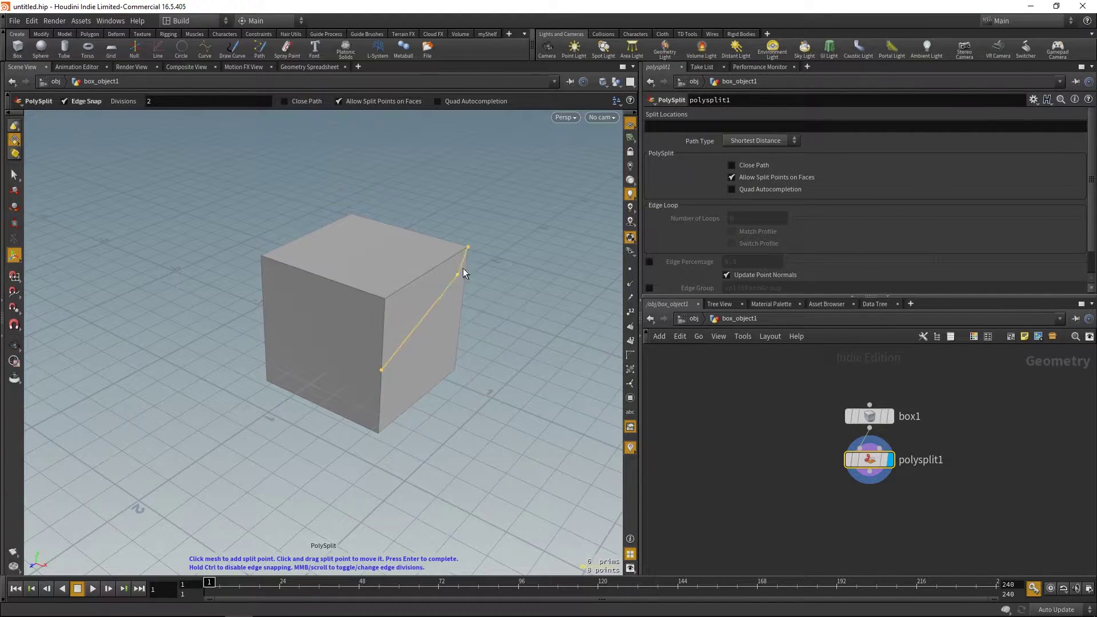
{"action": "left_click", "coordinate": [261, 256]}
{"action": "left_click", "coordinate": [380, 370]}
{"action": "key", "text": "Return"}
{"action": "left_click", "coordinate": [385, 297]}
{"action": "left_click", "coordinate": [350, 215]}
{"action": "key", "text": "Return"}
- Return to object level and place a second box over the split box
{"action": "left_click_drag", "start_coordinate": [407, 311], "coordinate": [422, 354], "text": "alt"}
{"action": "left_click", "coordinate": [504, 352]}
{"action": "left_click", "coordinate": [698, 320]}
{"action": "middle_click_drag", "start_coordinate": [445, 319], "coordinate": [439, 292], "text": "alt"}
{"action": "key", "text": "c"}
{"action": "left_click", "coordinate": [293, 475]}
{"action": "left_click", "coordinate": [294, 529]}
{"action": "left_click", "coordinate": [294, 567]}
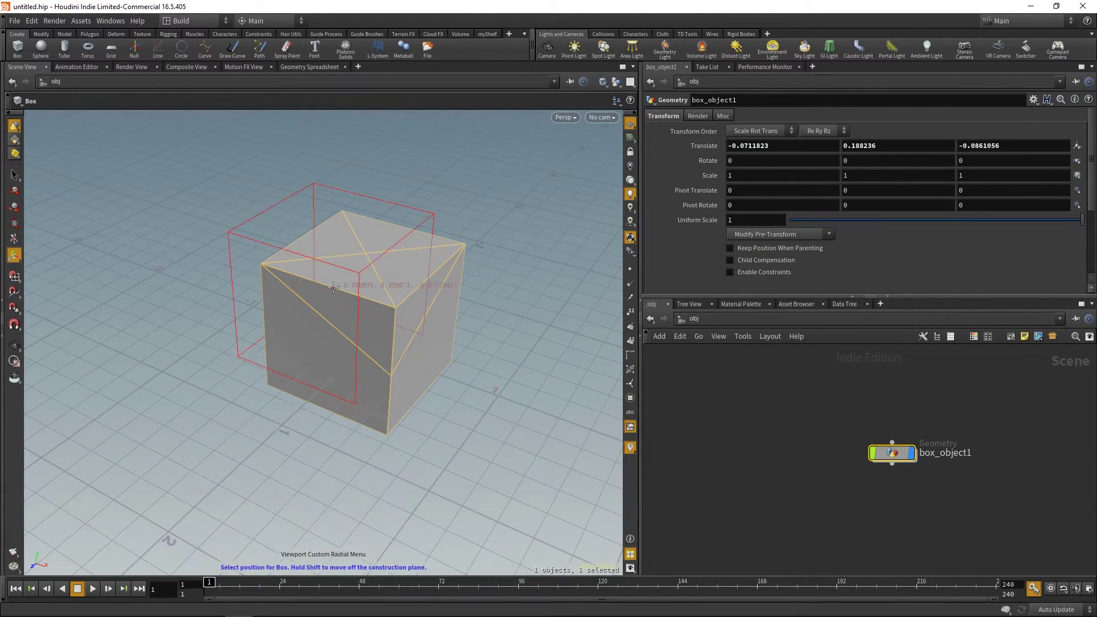
{"action": "left_click", "coordinate": [351, 298]}
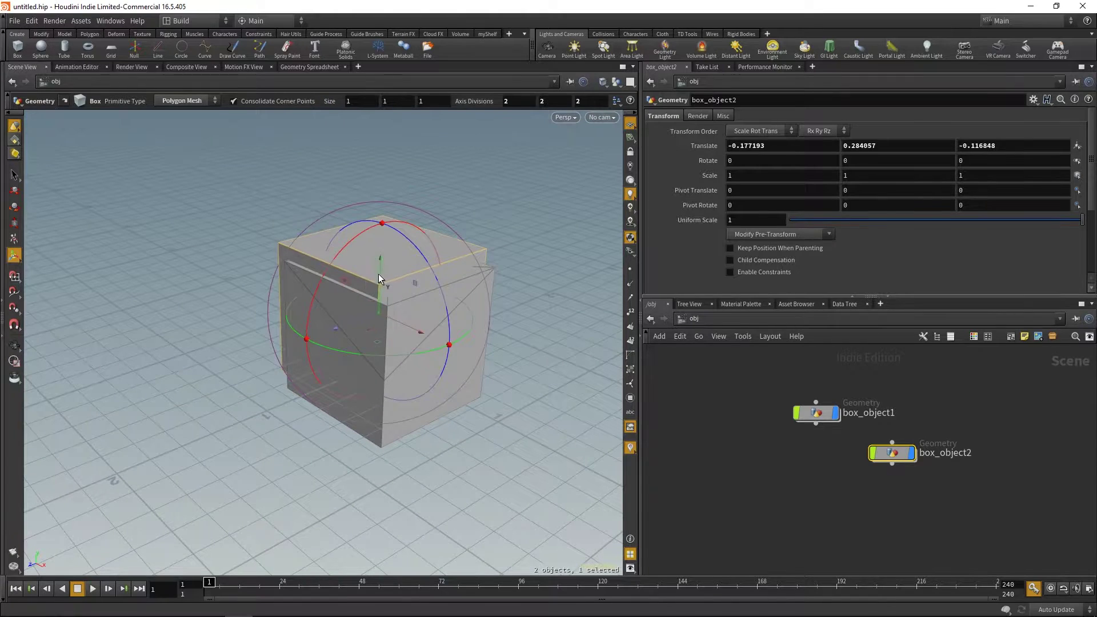
- Raise the second box onto the top of the split box and set its size to 0.5 on all axes
{"action": "left_click_drag", "start_coordinate": [379, 273], "coordinate": [393, 192]}
{"action": "middle_click_drag", "start_coordinate": [326, 101], "coordinate": [290, 103]}
{"action": "left_click_drag", "start_coordinate": [328, 169], "coordinate": [430, 249], "text": "alt"}
{"action": "left_click_drag", "start_coordinate": [429, 248], "coordinate": [353, 250], "text": "alt"}
- Place a tube in front of the large box and set both of its radii to 0.6
{"action": "key", "text": "s"}
{"action": "key", "text": "c"}
{"action": "left_click", "coordinate": [379, 424]}
{"action": "left_click", "coordinate": [379, 506]}
{"action": "left_click", "coordinate": [337, 526]}
{"action": "left_click", "coordinate": [287, 392]}
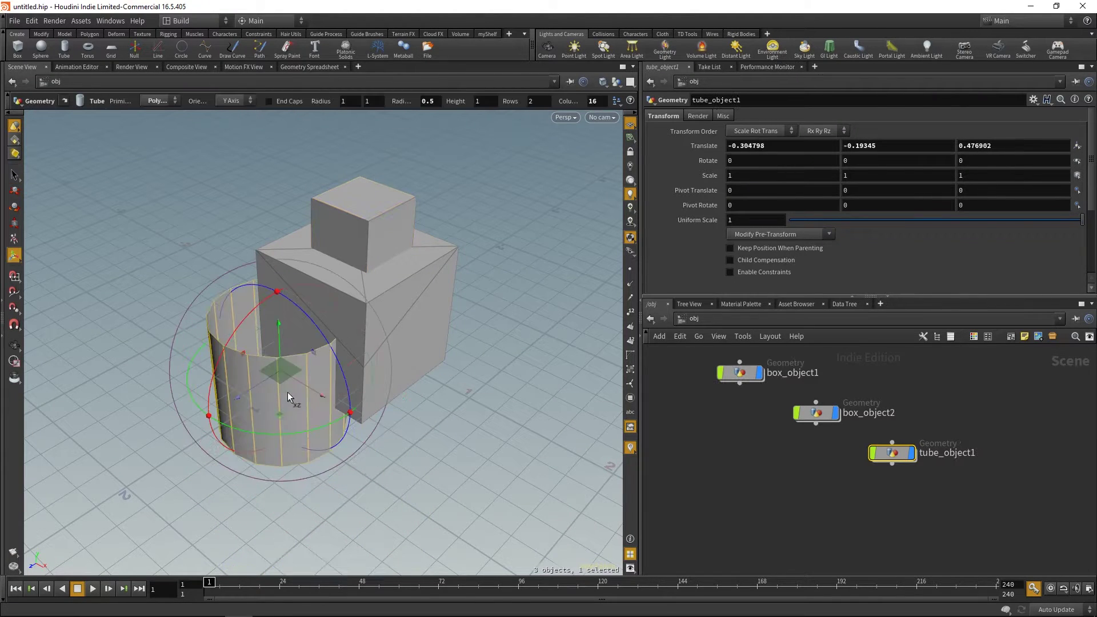
{"action": "middle_click_drag", "start_coordinate": [322, 103], "coordinate": [303, 104]}
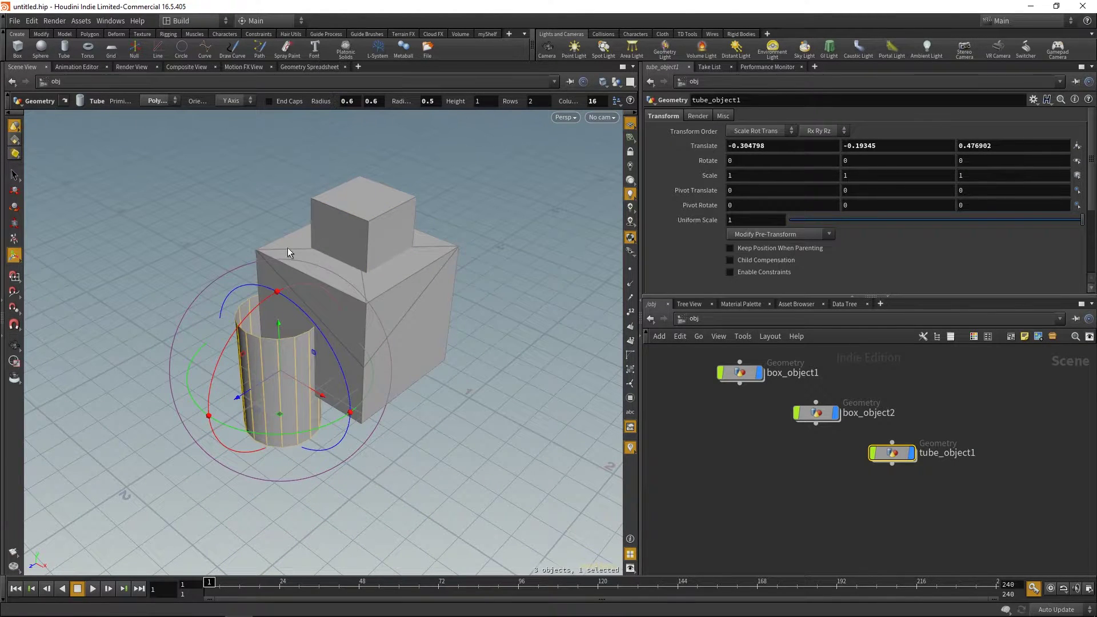
- Rotate the tube about 52.7 degrees around X and move it into the front face of the large box
{"action": "left_click_drag", "start_coordinate": [258, 308], "coordinate": [209, 388]}
{"action": "left_click_drag", "start_coordinate": [280, 392], "coordinate": [342, 342], "text": "alt"}
{"action": "left_click_drag", "start_coordinate": [280, 419], "coordinate": [302, 368]}
{"action": "left_click_drag", "start_coordinate": [389, 157], "coordinate": [341, 179], "text": "alt"}
- Set both tube radii to 0.5, cap its ends and pull it partly out of the large box's front
{"action": "mouse_move", "coordinate": [326, 102]}
{"action": "middle_mouse_down"}
{"action": "mouse_move", "coordinate": [345, 102]}
{"action": "mouse_move", "coordinate": [321, 104]}
{"action": "middle_mouse_up"}
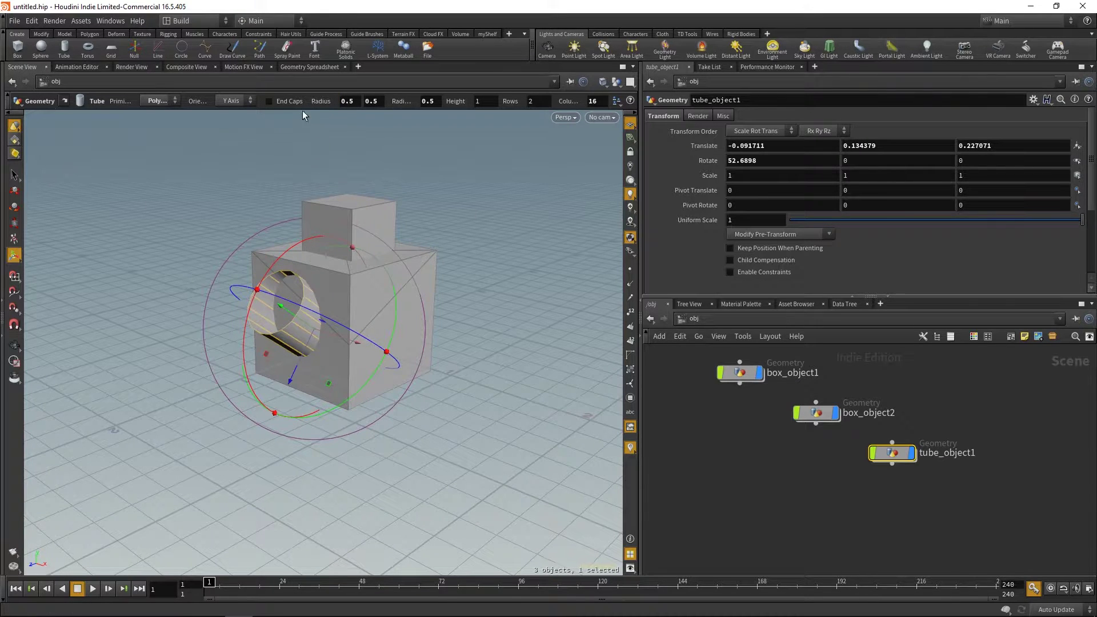
{"action": "left_click_drag", "start_coordinate": [337, 275], "coordinate": [267, 254], "text": "alt"}
{"action": "left_click_drag", "start_coordinate": [314, 327], "coordinate": [285, 311]}
{"action": "left_click_drag", "start_coordinate": [291, 313], "coordinate": [541, 308], "text": "alt"}
- Check which node belongs to each object in the network, ending with the small upper box selected
{"action": "key", "text": "s"}
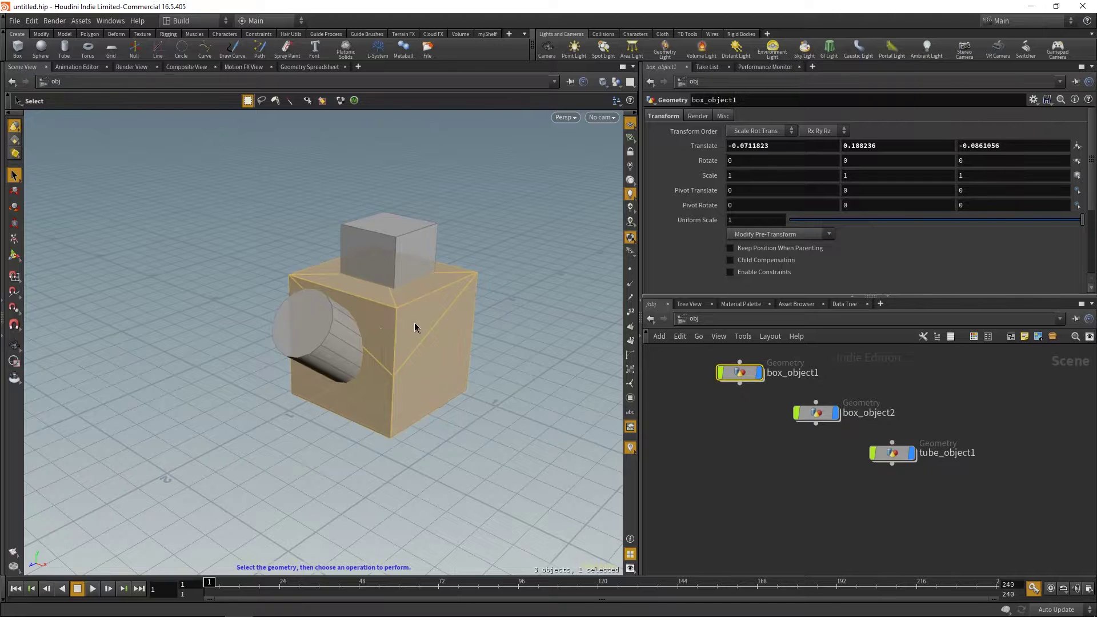
{"action": "left_click", "coordinate": [383, 239]}
{"action": "left_click_drag", "start_coordinate": [749, 398], "coordinate": [751, 398]}
{"action": "mouse_move", "coordinate": [815, 412]}
{"action": "left_mouse_down"}
{"action": "mouse_move", "coordinate": [839, 438]}
{"action": "mouse_move", "coordinate": [799, 419]}
{"action": "left_mouse_up"}
{"action": "left_click_drag", "start_coordinate": [887, 451], "coordinate": [886, 451]}
{"action": "left_click", "coordinate": [408, 231]}
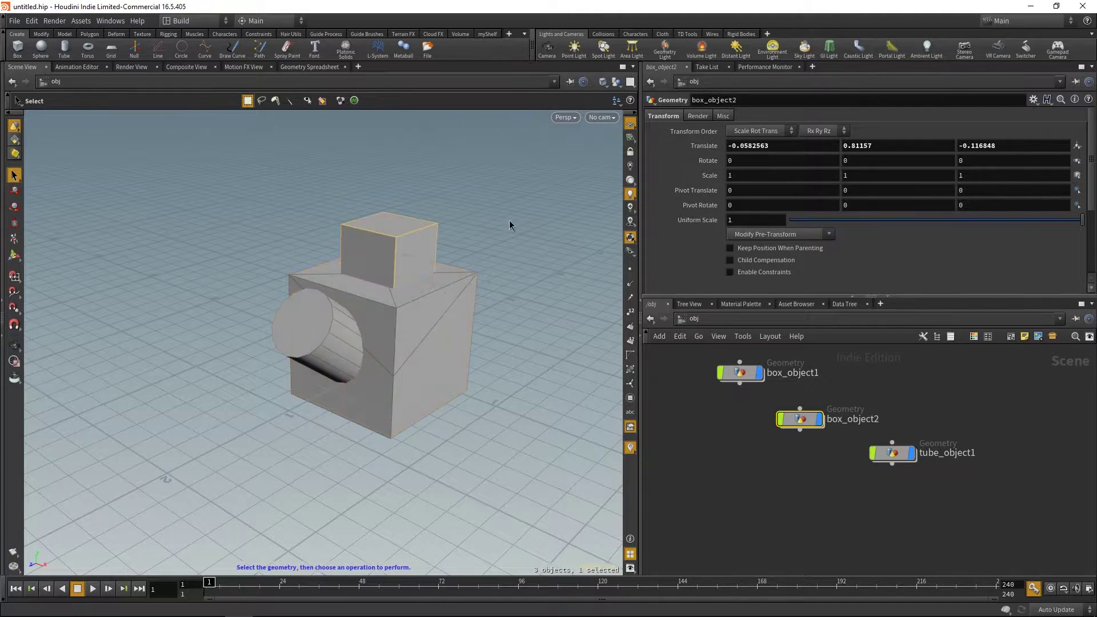
- Enter the box_object2 network and try ghosting and hiding the other objects, ending with Ghost Other Objects
{"action": "double_click", "coordinate": [801, 420]}
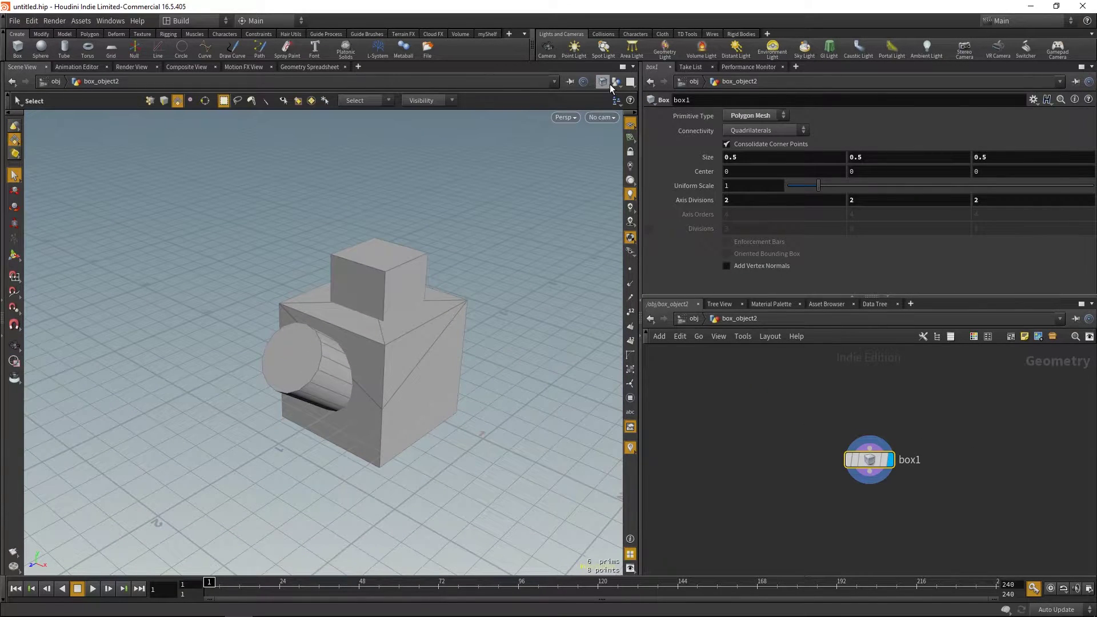
{"action": "left_click", "coordinate": [631, 106]}
{"action": "left_click_drag", "start_coordinate": [480, 280], "coordinate": [475, 260], "text": "alt"}
{"action": "right_click_drag", "start_coordinate": [475, 259], "coordinate": [528, 274], "text": "alt"}
{"action": "left_click", "coordinate": [635, 117]}
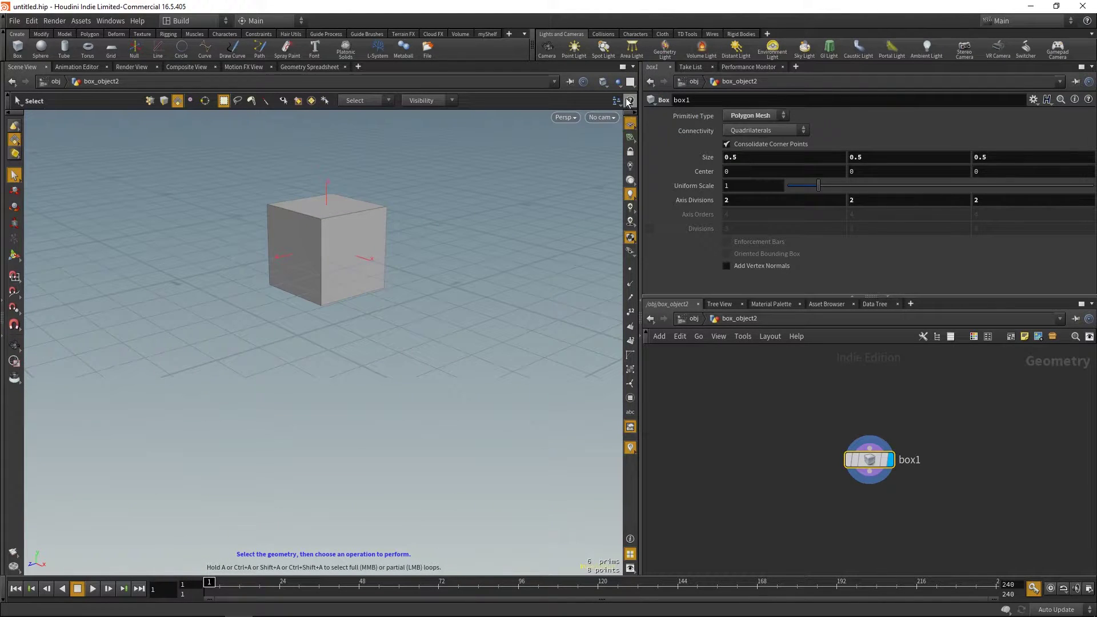
{"action": "left_click", "coordinate": [633, 108]}
{"action": "left_click_drag", "start_coordinate": [480, 257], "coordinate": [480, 314], "text": "alt"}
- Return to object level, select both boxes and the tube, and combine them into one object
{"action": "left_click", "coordinate": [695, 319]}
{"action": "right_click_drag", "start_coordinate": [436, 310], "coordinate": [417, 328], "text": "alt"}
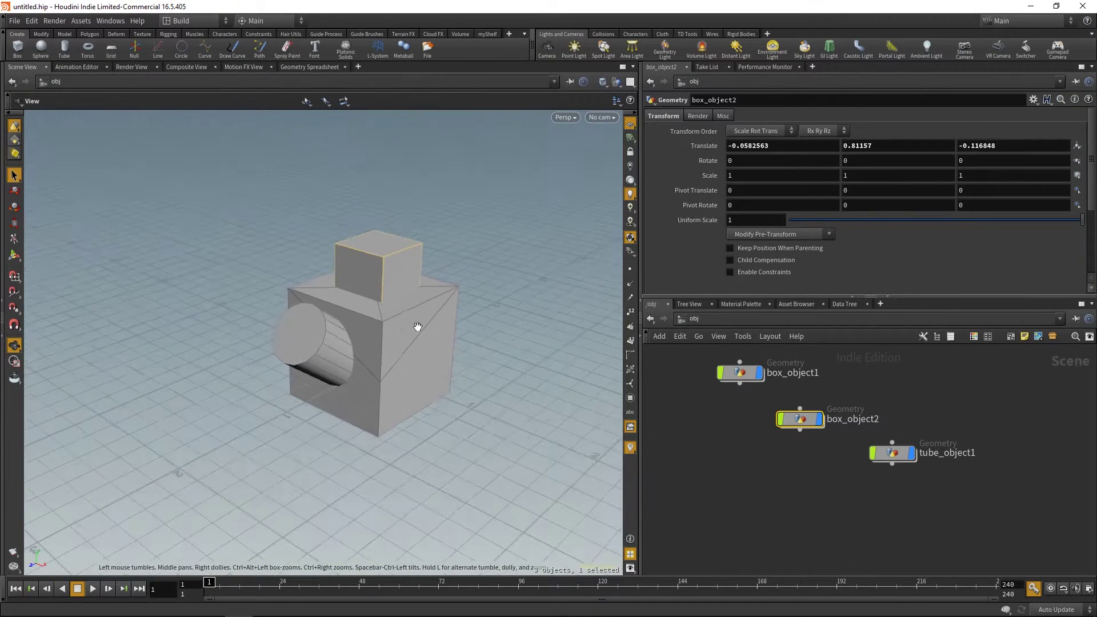
{"action": "key", "text": "Escape"}
{"action": "left_click", "coordinate": [536, 423]}
{"action": "middle_click_drag", "start_coordinate": [485, 379], "coordinate": [430, 377], "text": "alt"}
{"action": "left_click_drag", "start_coordinate": [683, 364], "coordinate": [918, 487]}
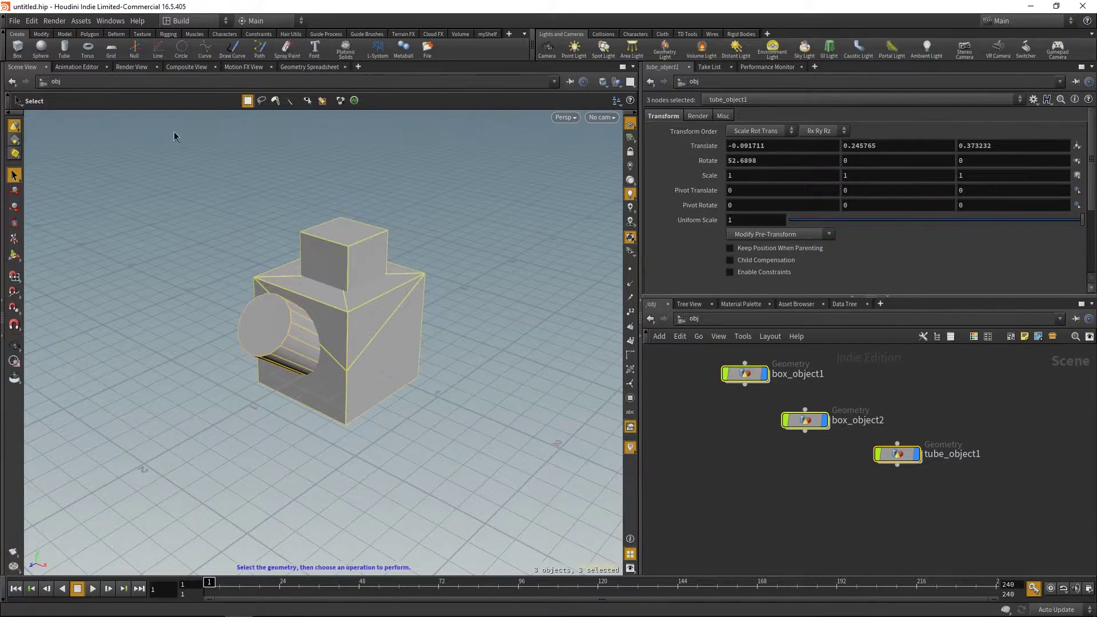
{"action": "left_click", "coordinate": [23, 51]}
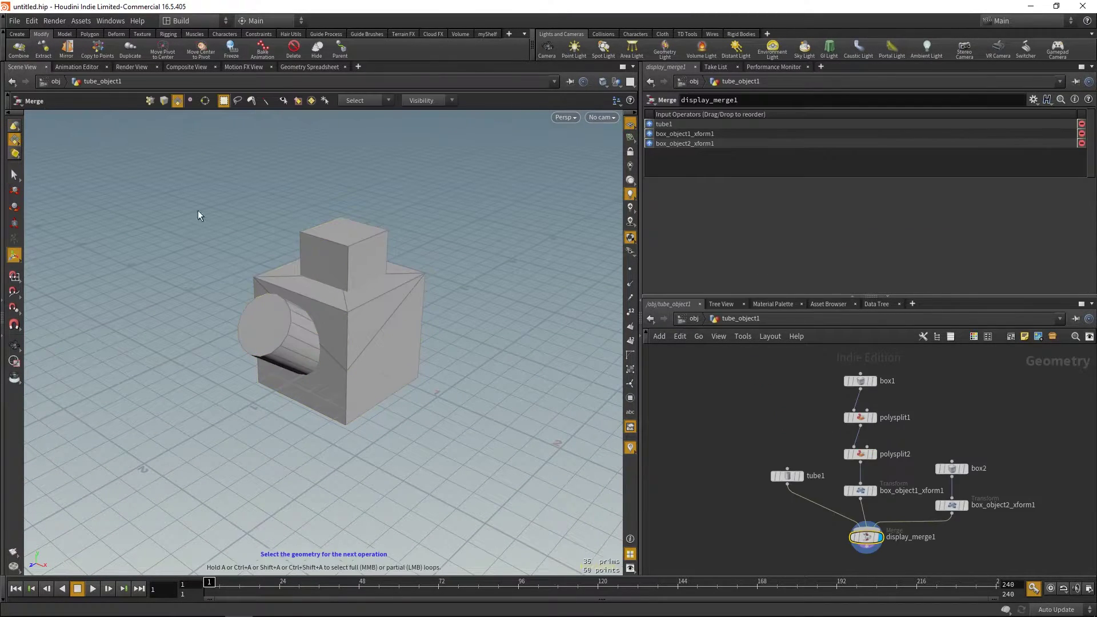
- Examine how the tube and both boxes feed the merge in the combined object's network, and return to object level
{"action": "middle_click_drag", "start_coordinate": [726, 407], "coordinate": [682, 396], "text": "alt"}
{"action": "middle_click_drag", "start_coordinate": [898, 555], "coordinate": [940, 545]}
{"action": "scroll", "coordinate": [925, 485], "scroll_direction": "up", "scroll_amount": 2}
{"action": "scroll", "coordinate": [925, 485], "scroll_direction": "down", "scroll_amount": 3}
{"action": "left_click", "coordinate": [688, 318]}
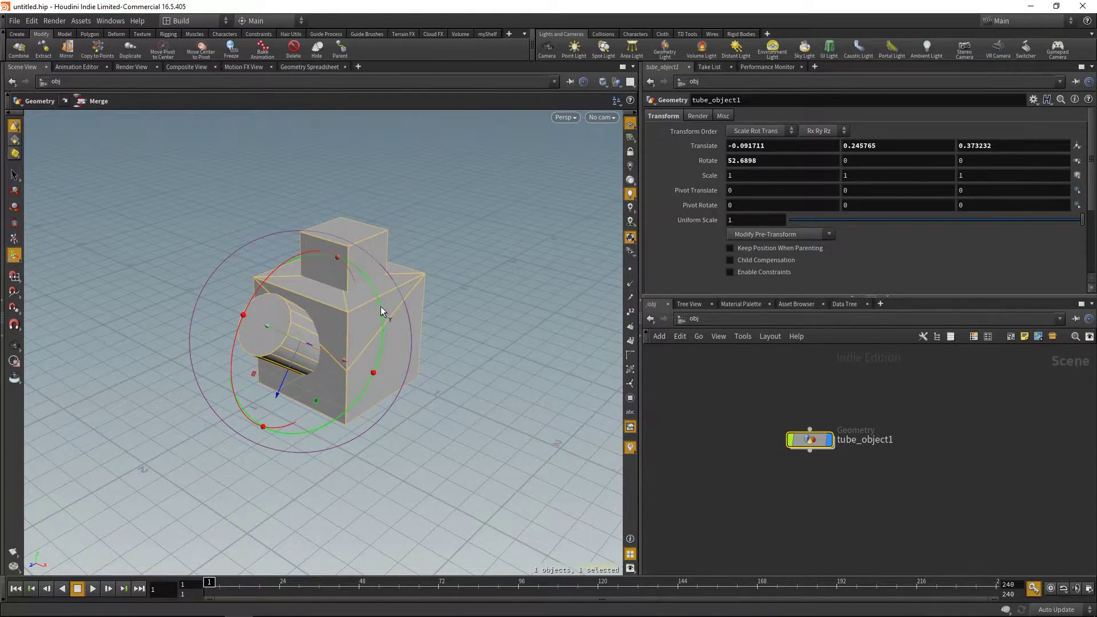
- Try transforming the combined object as a whole with its handles, undoing each change
{"action": "left_click_drag", "start_coordinate": [380, 306], "coordinate": [412, 360]}
{"action": "key", "text": "ctrl+z"}
{"action": "left_click_drag", "start_coordinate": [296, 303], "coordinate": [282, 380]}
{"action": "key", "text": "ctrl+z"}
{"action": "left_click_drag", "start_coordinate": [520, 397], "coordinate": [506, 340], "text": "alt"}
{"action": "left_click", "coordinate": [533, 419]}
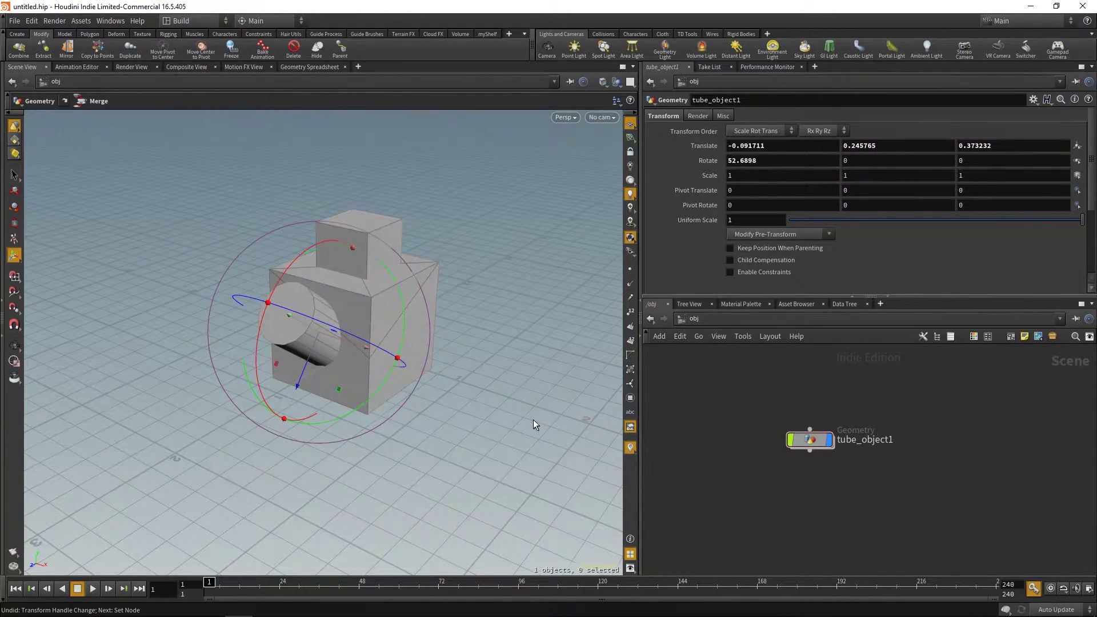
{"action": "key", "text": "s"}
{"action": "left_click", "coordinate": [810, 439]}
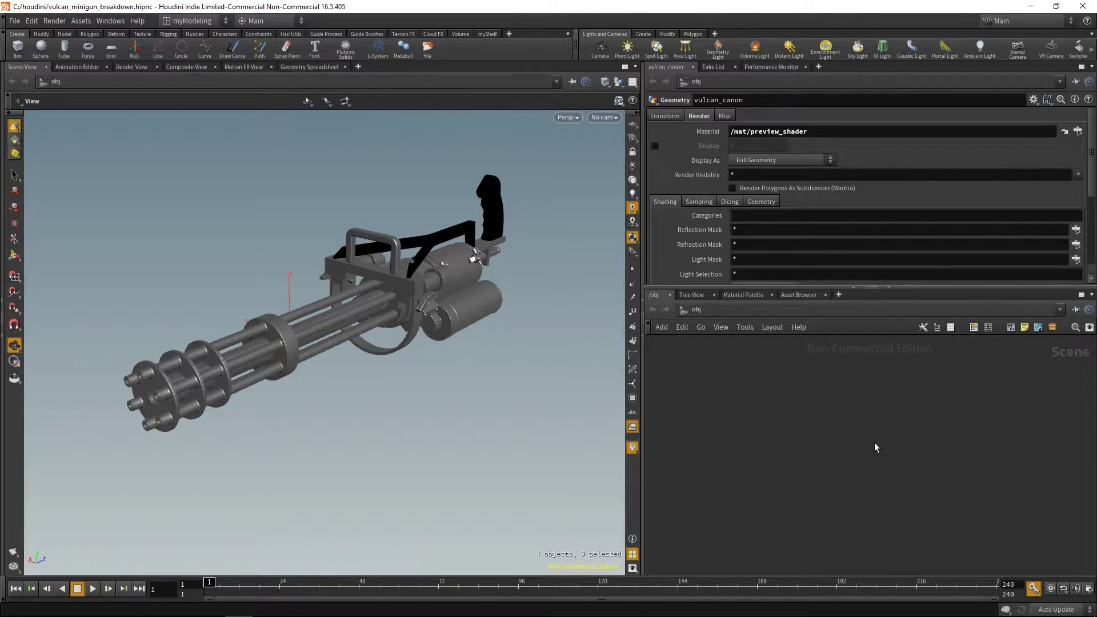
- Frame the minigun scene's object nodes, select the black handle frame on the gun and enter its network
{"action": "key", "text": "g"}
{"action": "middle_click_drag", "start_coordinate": [842, 401], "coordinate": [829, 411]}
{"action": "right_click_drag", "start_coordinate": [508, 321], "coordinate": [541, 250]}
{"action": "middle_click_drag", "start_coordinate": [458, 347], "coordinate": [482, 387]}
{"action": "left_click_drag", "start_coordinate": [482, 387], "coordinate": [443, 333]}
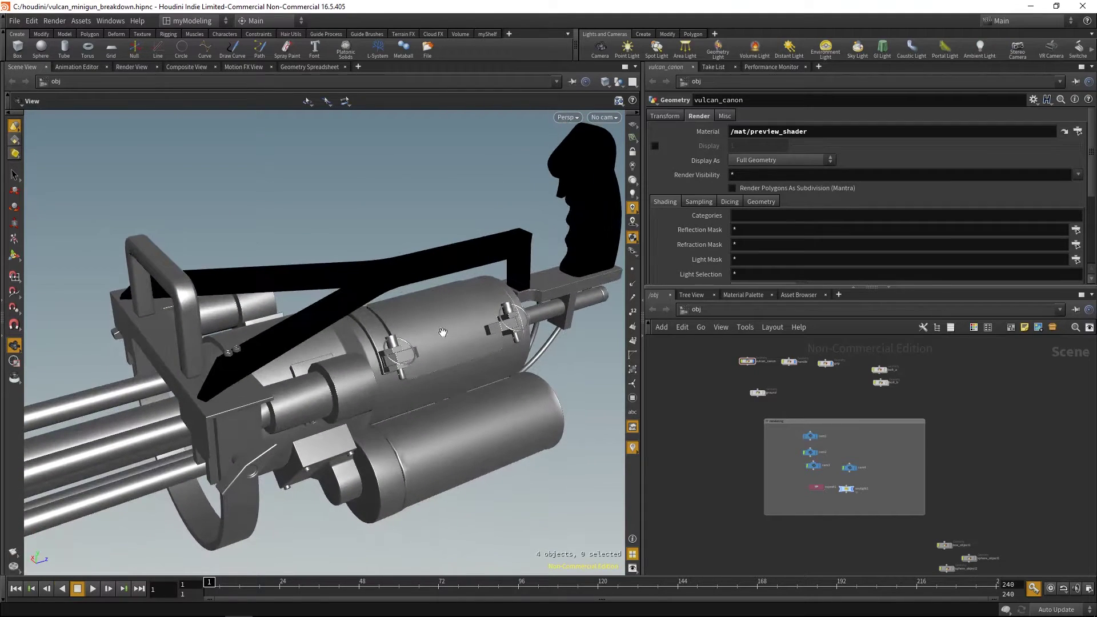
{"action": "key", "text": "s"}
{"action": "left_click", "coordinate": [448, 252]}
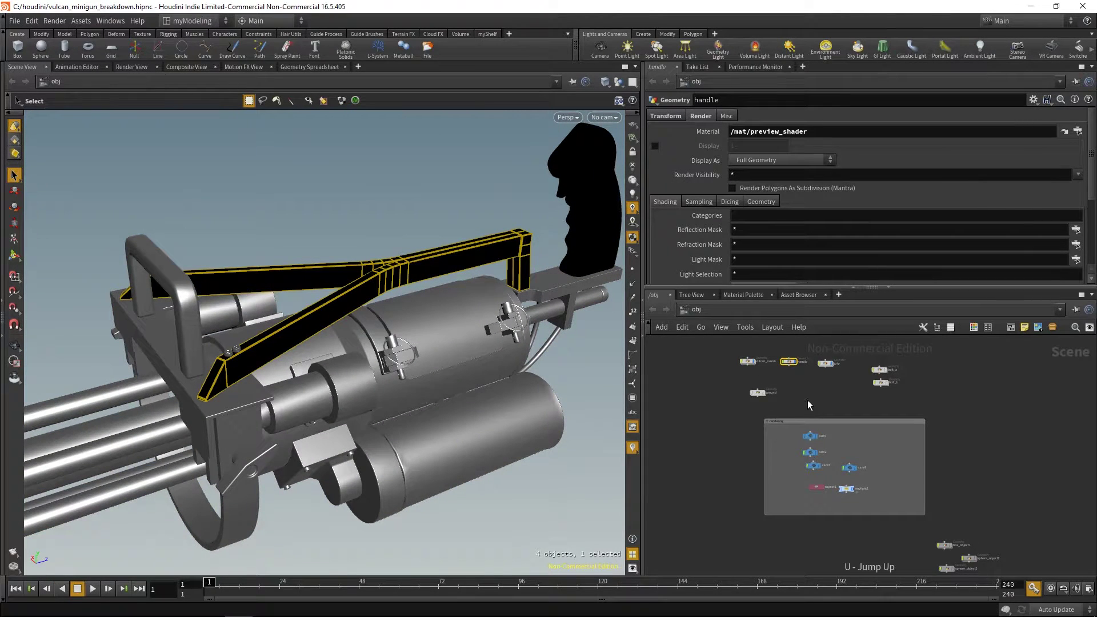
{"action": "key", "text": "i"}
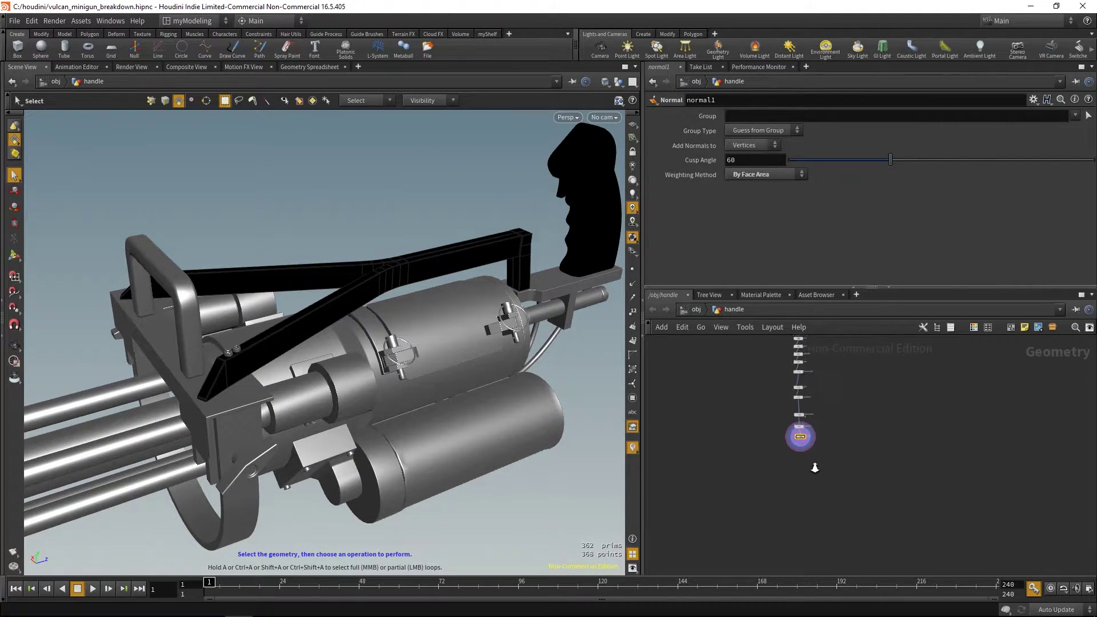
- Display the handle's reverse1 node, set the display back to normal1 and return to object level
{"action": "right_click_drag", "start_coordinate": [816, 373], "coordinate": [760, 404]}
{"action": "left_click", "coordinate": [829, 396]}
{"action": "left_click", "coordinate": [853, 396]}
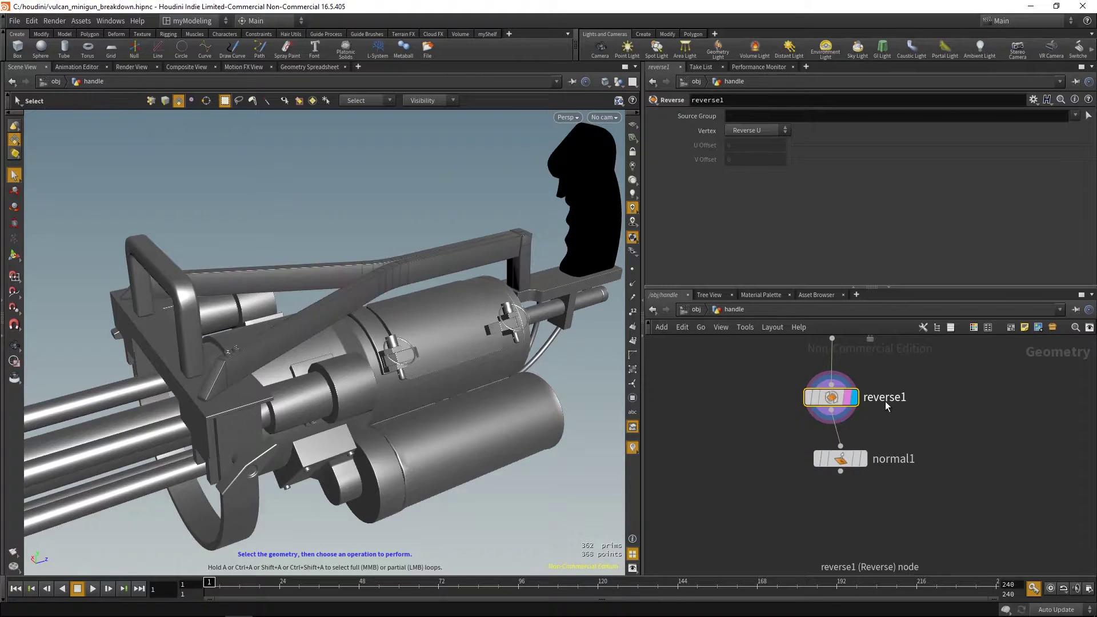
{"action": "middle_click_drag", "start_coordinate": [862, 410], "coordinate": [861, 434]}
{"action": "left_click", "coordinate": [862, 481]}
{"action": "key", "text": "u"}
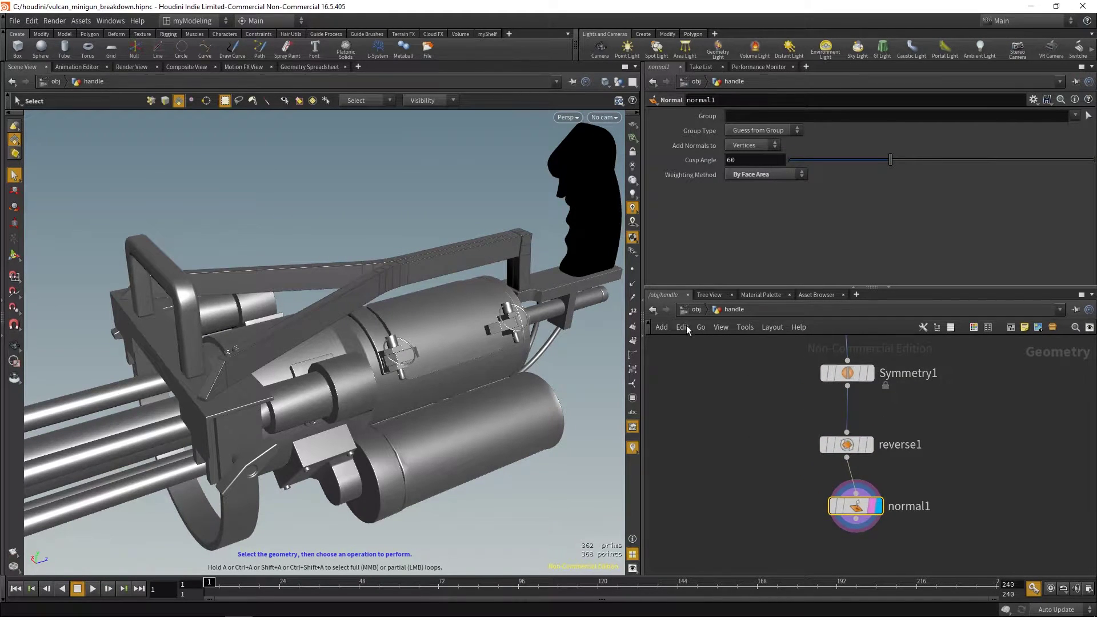
- Enter the grip object's network, toggle its node display to refresh the shading and return to object level
{"action": "scroll", "coordinate": [779, 429], "scroll_direction": "up", "scroll_amount": 6}
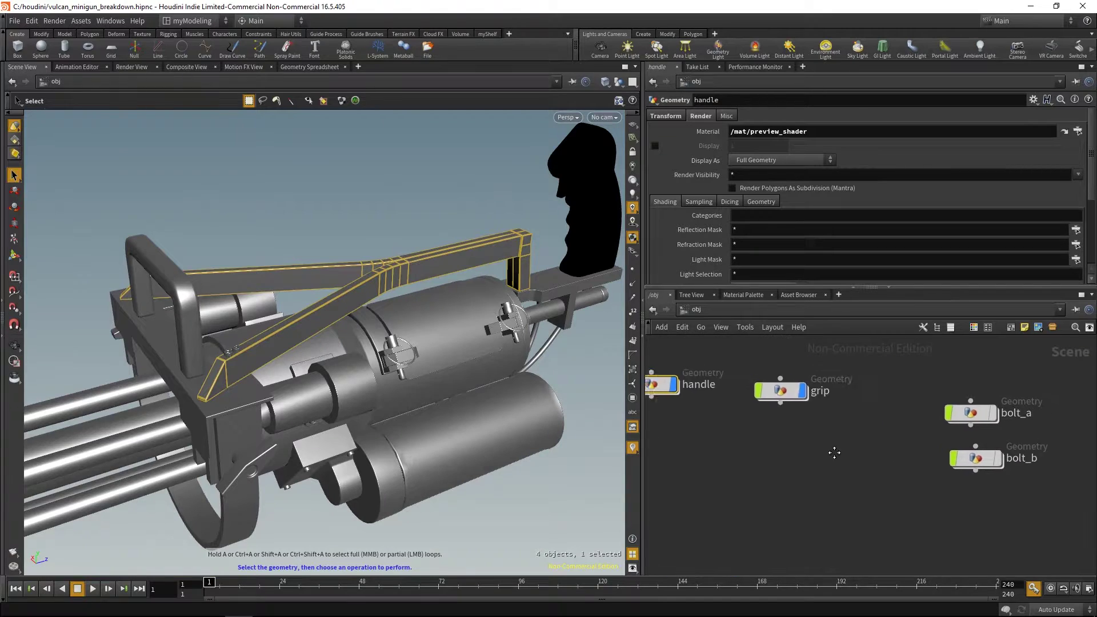
{"action": "left_click", "coordinate": [798, 413]}
{"action": "double_click", "coordinate": [799, 413]}
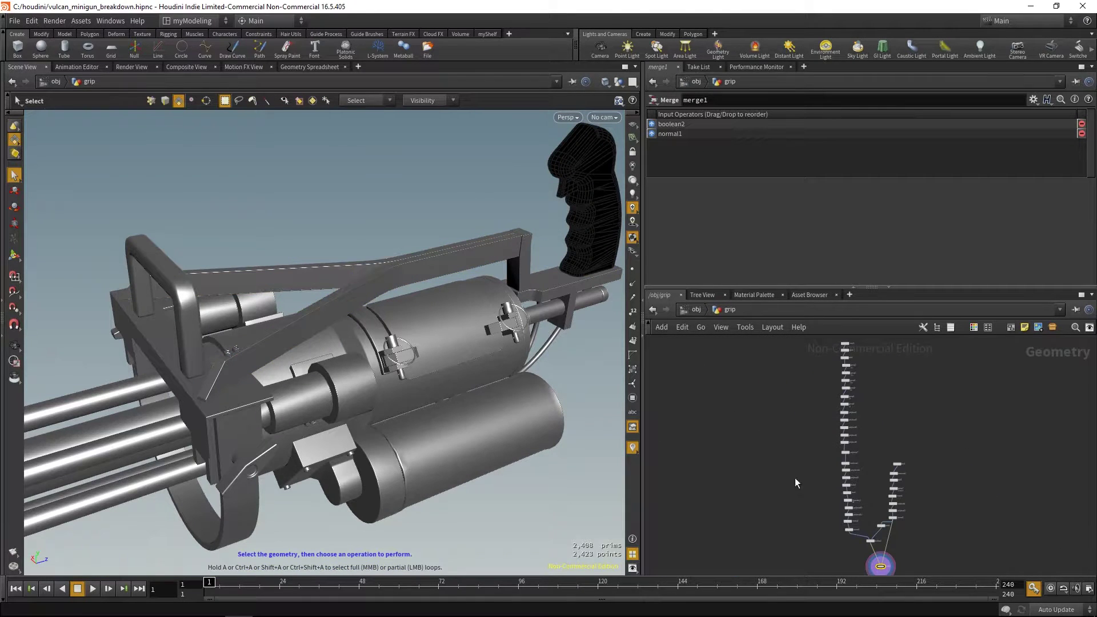
{"action": "left_click", "coordinate": [773, 436]}
{"action": "key", "text": "r"}
{"action": "left_click_drag", "start_coordinate": [760, 466], "coordinate": [811, 514]}
{"action": "key", "text": "r"}
{"action": "key", "text": "u"}
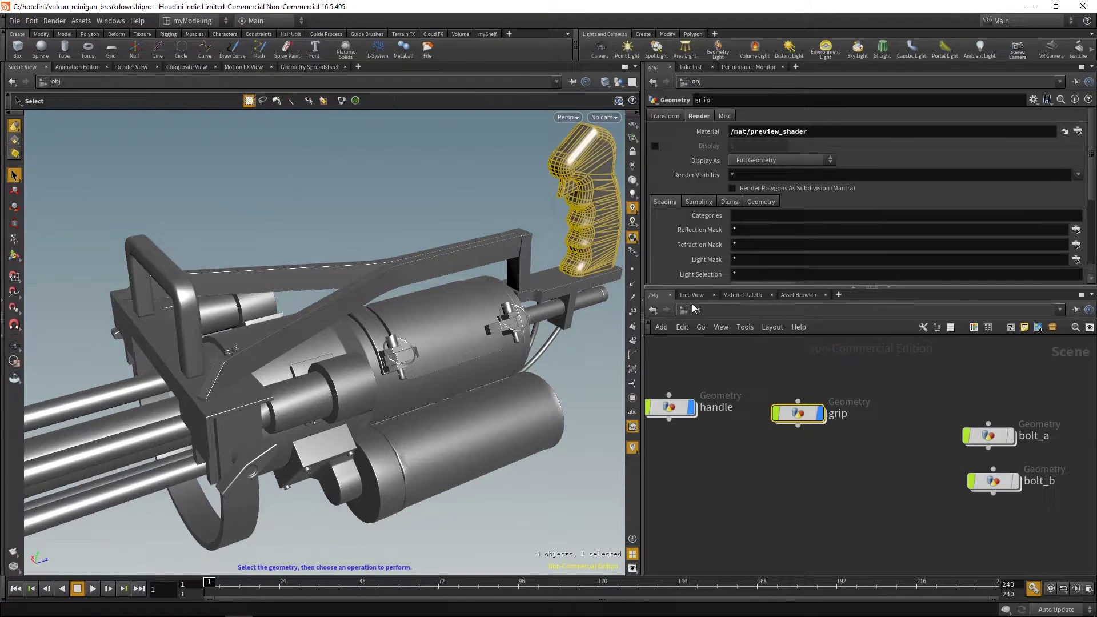
- Frame the whole minigun and its object nodes, select the vulcan_canon object and enter its network
{"action": "key", "text": "space+h"}
{"action": "left_click_drag", "start_coordinate": [527, 442], "coordinate": [550, 405], "text": "alt"}
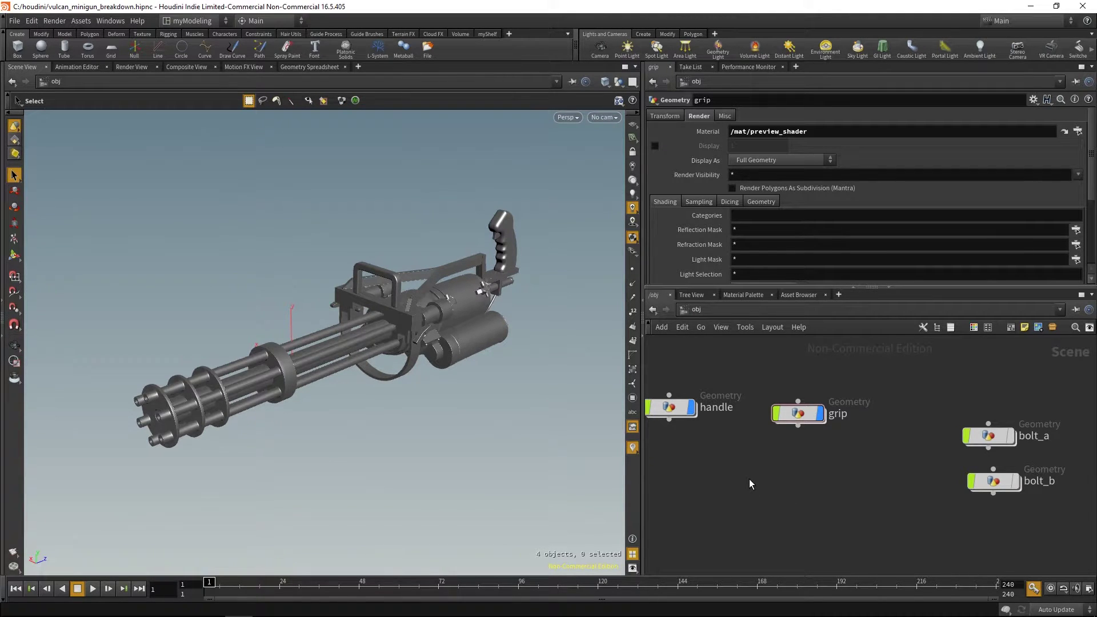
{"action": "key", "text": "h"}
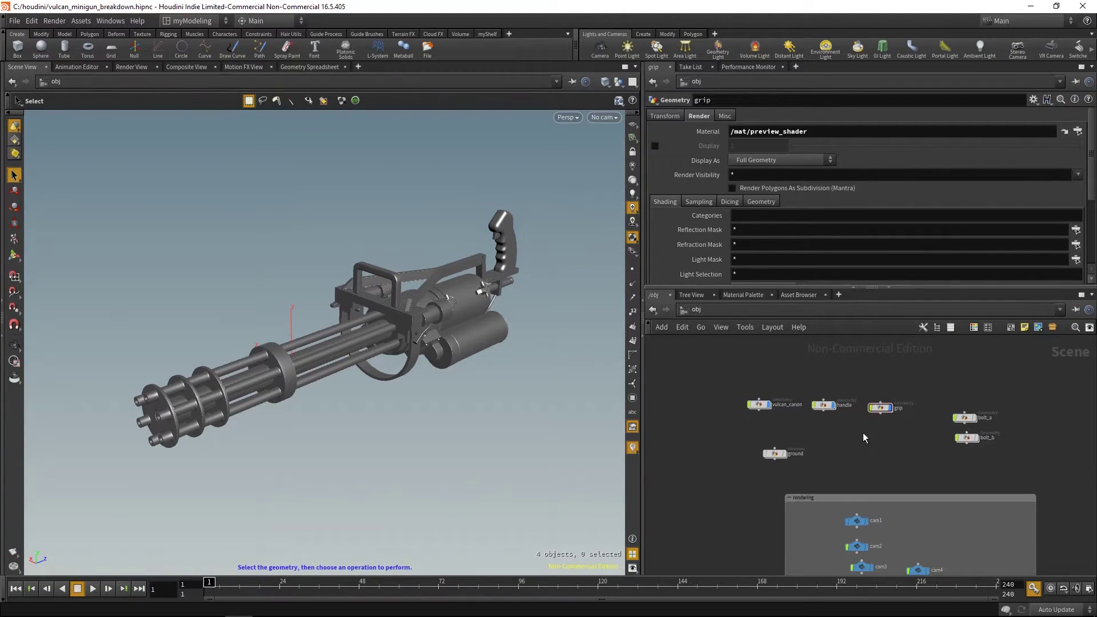
{"action": "left_click", "coordinate": [795, 399]}
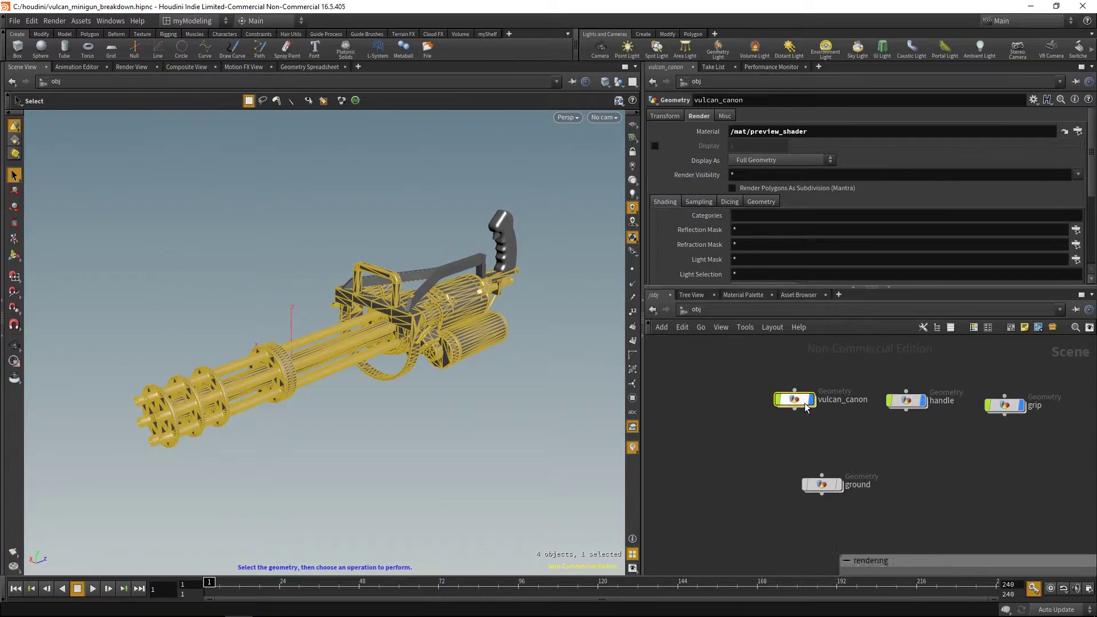
{"action": "double_click", "coordinate": [805, 401]}
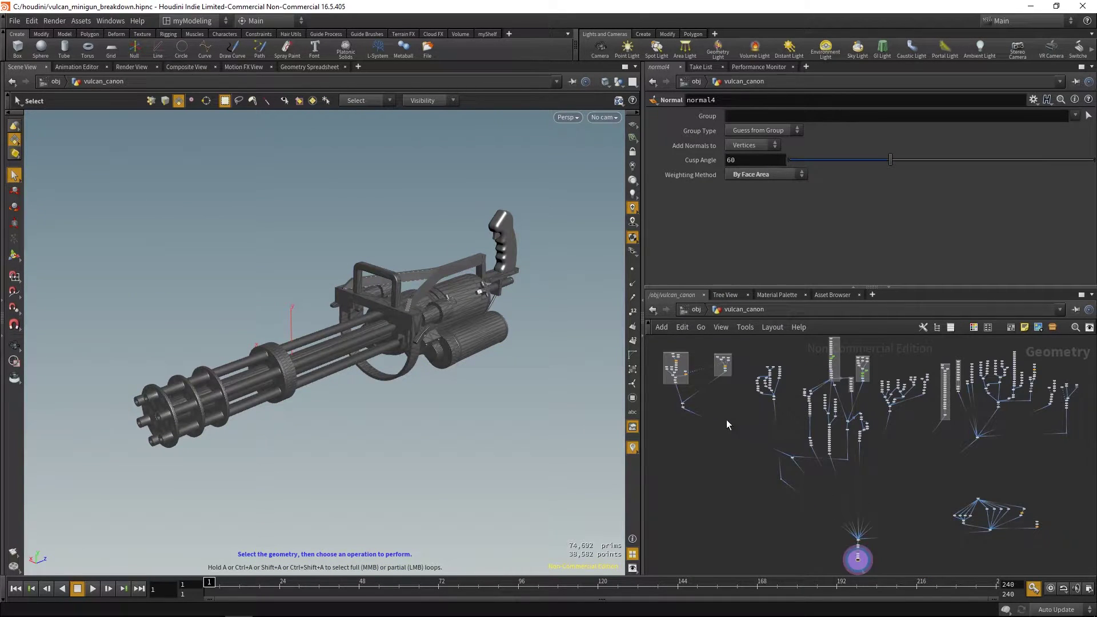
- Locate the polybevel7 node below the barrel network boxes and set it as the displayed node
{"action": "middle_click_drag", "start_coordinate": [726, 425], "coordinate": [791, 448]}
{"action": "scroll", "coordinate": [698, 410], "scroll_direction": "up", "scroll_amount": 2}
{"action": "middle_click_drag", "start_coordinate": [834, 480], "coordinate": [805, 486]}
{"action": "middle_click_drag", "start_coordinate": [700, 436], "coordinate": [732, 448]}
{"action": "right_click_drag", "start_coordinate": [743, 446], "coordinate": [879, 458]}
{"action": "middle_click_drag", "start_coordinate": [747, 373], "coordinate": [746, 473]}
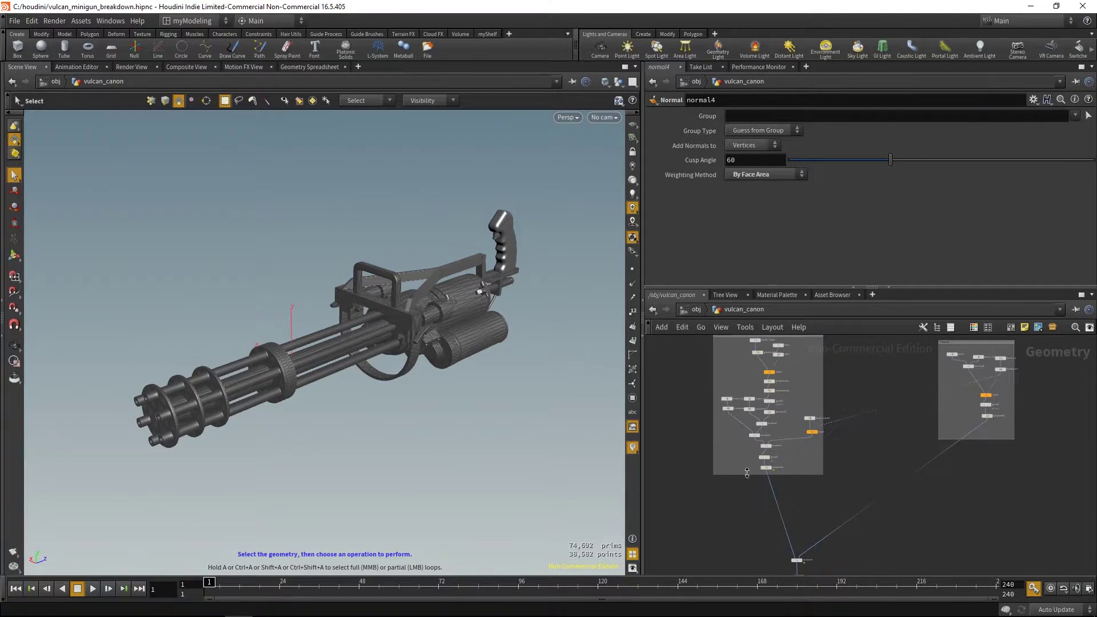
{"action": "scroll", "coordinate": [802, 491], "scroll_direction": "up", "scroll_amount": 8}
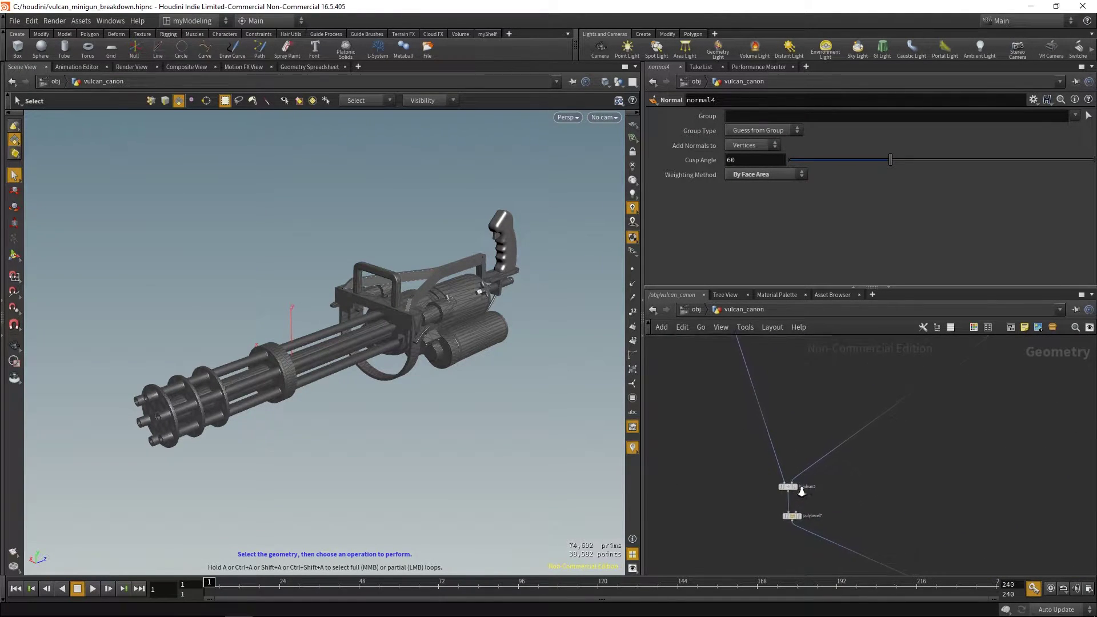
{"action": "right_click_drag", "start_coordinate": [837, 502], "coordinate": [769, 500]}
{"action": "middle_click_drag", "start_coordinate": [769, 499], "coordinate": [754, 468]}
{"action": "left_click", "coordinate": [790, 502]}
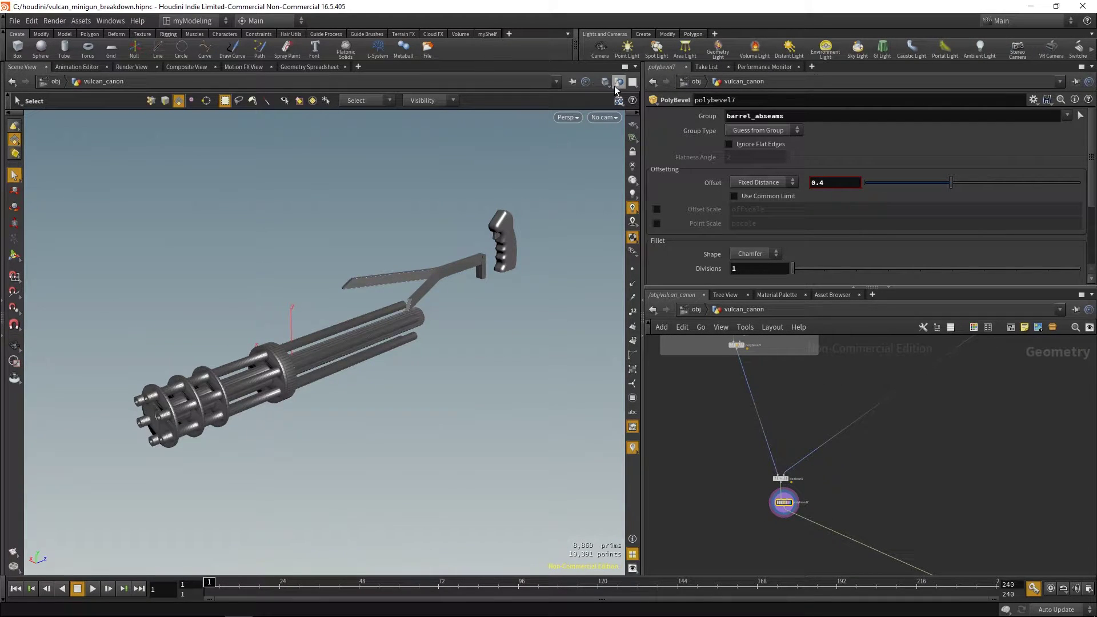
- Hide the other objects in the viewport and examine the isolated barrel assembly from a closer angle
{"action": "left_click", "coordinate": [635, 117]}
{"action": "left_click_drag", "start_coordinate": [448, 379], "coordinate": [429, 288]}
{"action": "right_click_drag", "start_coordinate": [429, 289], "coordinate": [402, 328]}
{"action": "left_click_drag", "start_coordinate": [402, 328], "coordinate": [418, 333]}
{"action": "middle_click_drag", "start_coordinate": [419, 333], "coordinate": [407, 325]}
{"action": "key", "text": "s"}
- Display the barrel_holder circle and the polyextrude2 node below it in the barrel holders network box
{"action": "middle_click_drag", "start_coordinate": [736, 428], "coordinate": [751, 499]}
{"action": "middle_click_drag", "start_coordinate": [813, 433], "coordinate": [825, 540]}
{"action": "scroll", "coordinate": [737, 415], "scroll_direction": "up", "scroll_amount": 5}
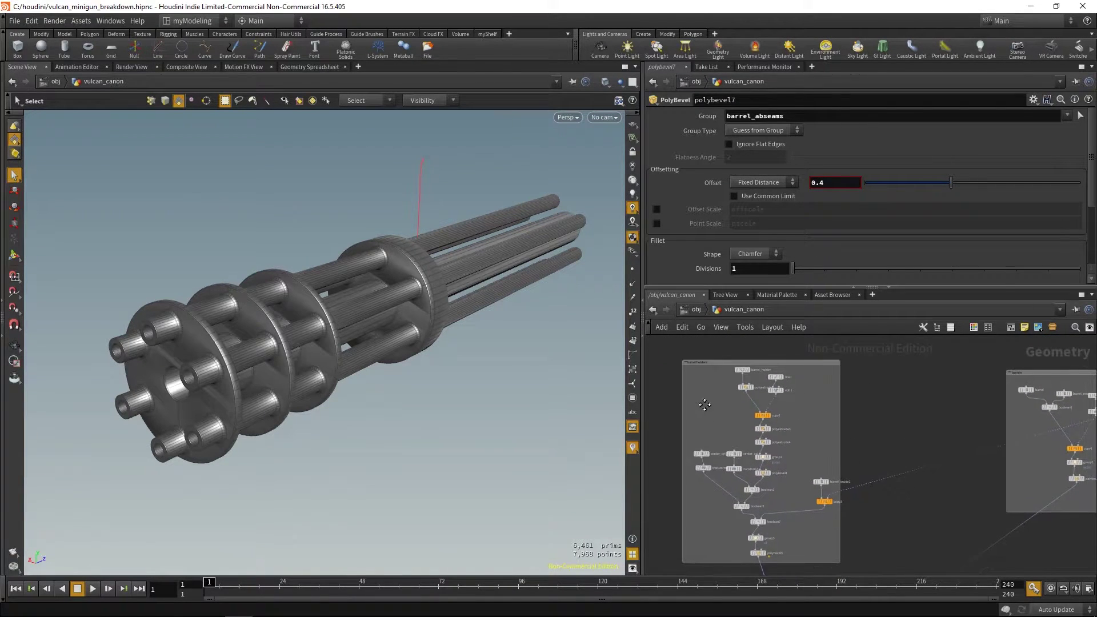
{"action": "scroll", "coordinate": [754, 409], "scroll_direction": "up", "scroll_amount": 2}
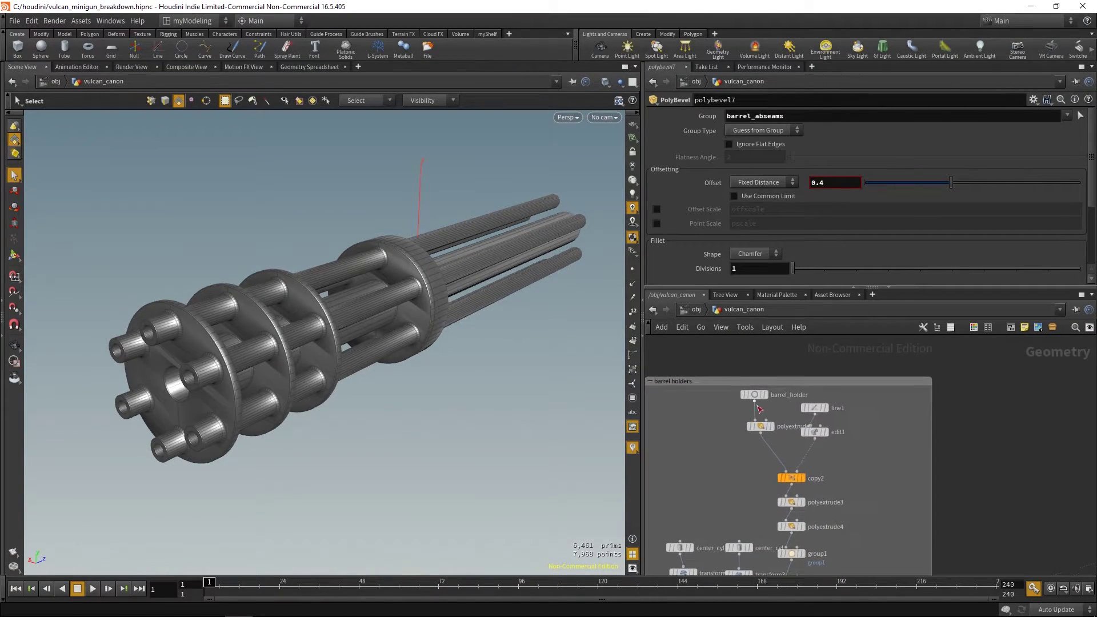
{"action": "left_click", "coordinate": [800, 402]}
{"action": "middle_click_drag", "start_coordinate": [763, 445], "coordinate": [725, 436]}
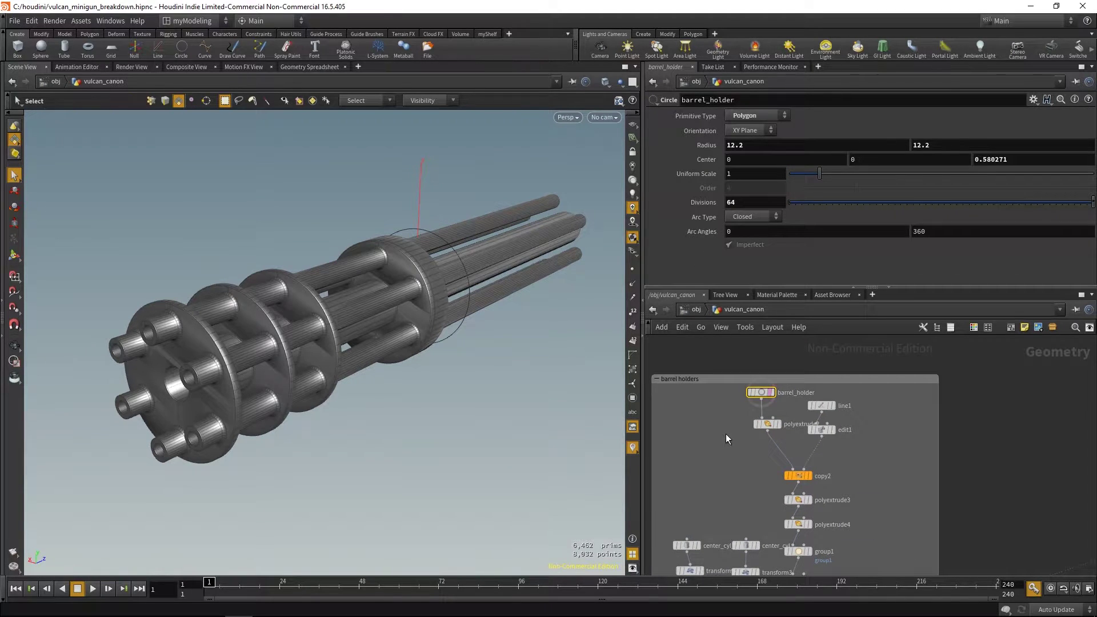
{"action": "key", "text": "r"}
{"action": "left_click", "coordinate": [767, 424]}
{"action": "key", "text": "r"}
- Display the copy2 node and examine the copied holder discs from the side
{"action": "middle_click_drag", "start_coordinate": [749, 472], "coordinate": [700, 398]}
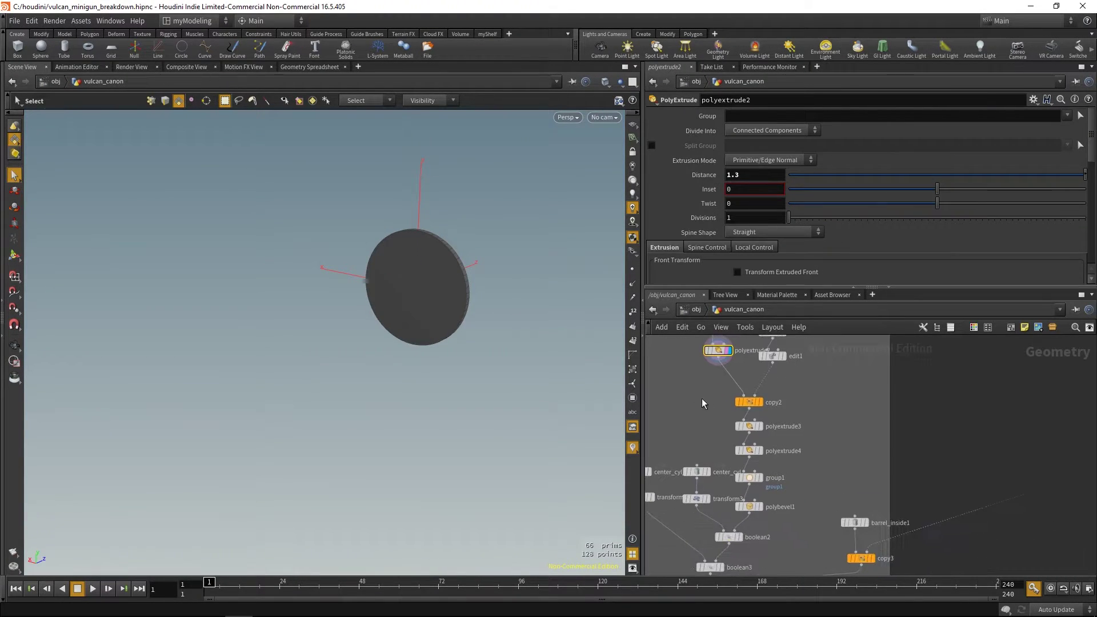
{"action": "left_click", "coordinate": [755, 402]}
{"action": "key", "text": "r"}
{"action": "middle_click_drag", "start_coordinate": [794, 409], "coordinate": [799, 442]}
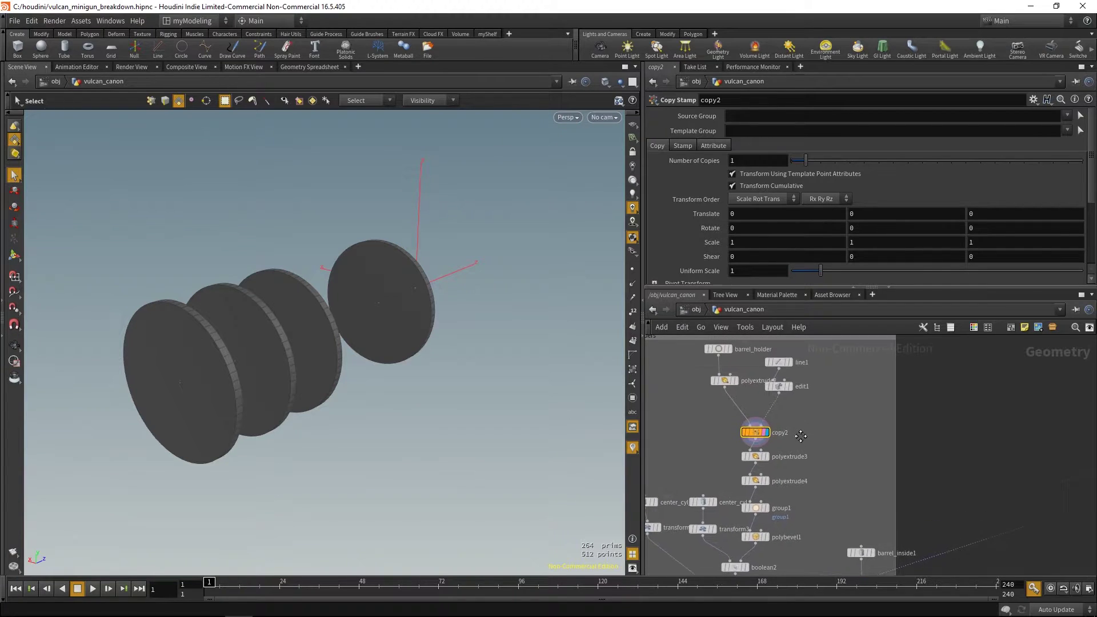
{"action": "mouse_move", "coordinate": [1091, 192]}
{"action": "left_mouse_down"}
{"action": "mouse_move", "coordinate": [1092, 214]}
{"action": "mouse_move", "coordinate": [1091, 195]}
{"action": "left_mouse_up"}
{"action": "key", "text": "Escape"}
{"action": "mouse_move", "coordinate": [441, 382]}
{"action": "left_mouse_down"}
{"action": "mouse_move", "coordinate": [382, 394]}
{"action": "mouse_move", "coordinate": [424, 388]}
{"action": "left_mouse_up"}
{"action": "key", "text": "s"}
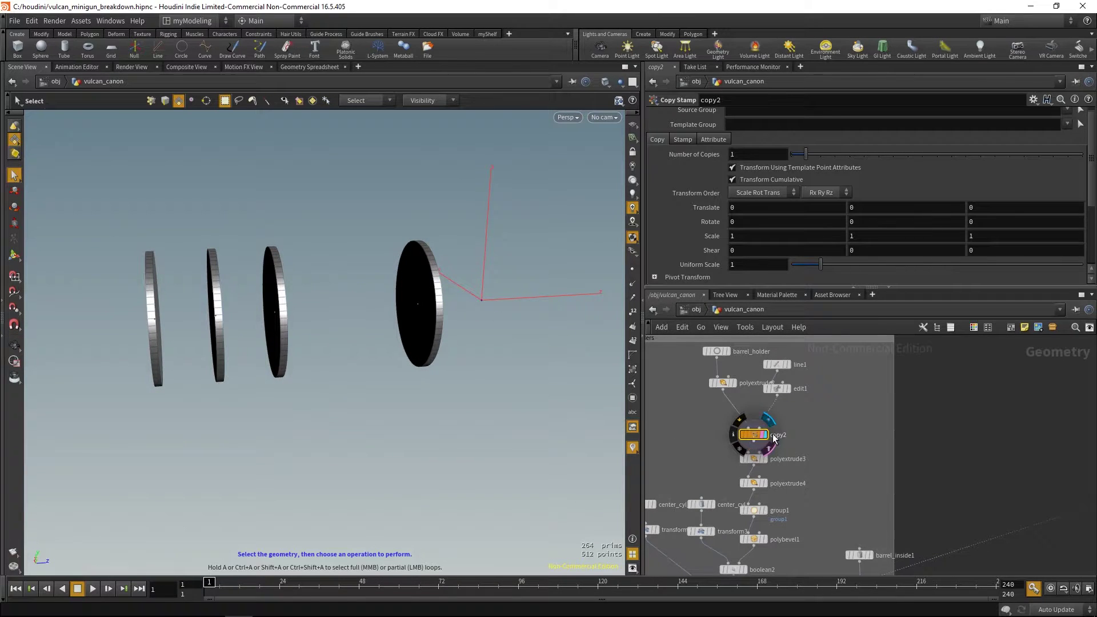
- Try a higher point count on the line1 node and undo the change
{"action": "left_click", "coordinate": [779, 363]}
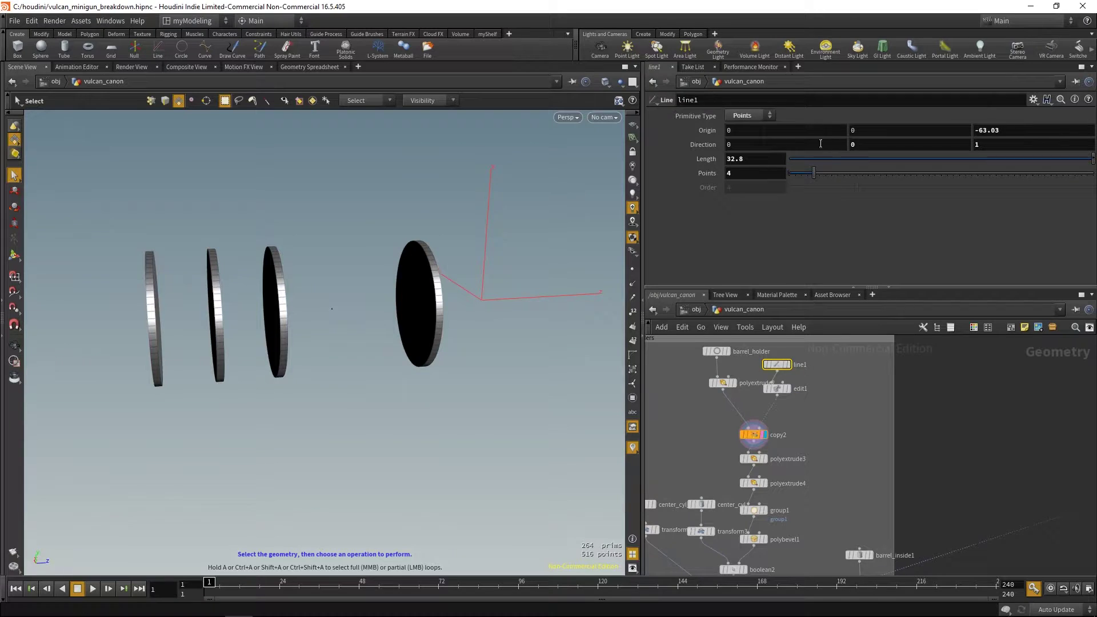
{"action": "left_click_drag", "start_coordinate": [814, 176], "coordinate": [835, 171]}
{"action": "key", "text": "ctrl+z"}
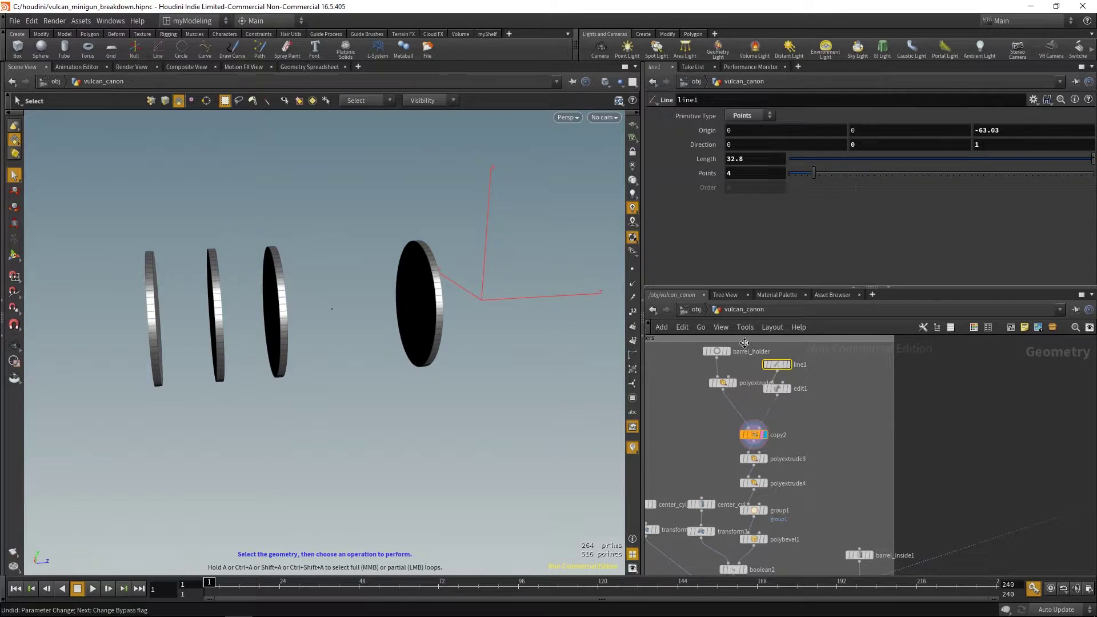
- Display the polyextrude3 and polyextrude4 nodes and examine the inset and extrusion on the rear disc
{"action": "middle_click_drag", "start_coordinate": [811, 416], "coordinate": [812, 400]}
{"action": "left_click", "coordinate": [753, 443]}
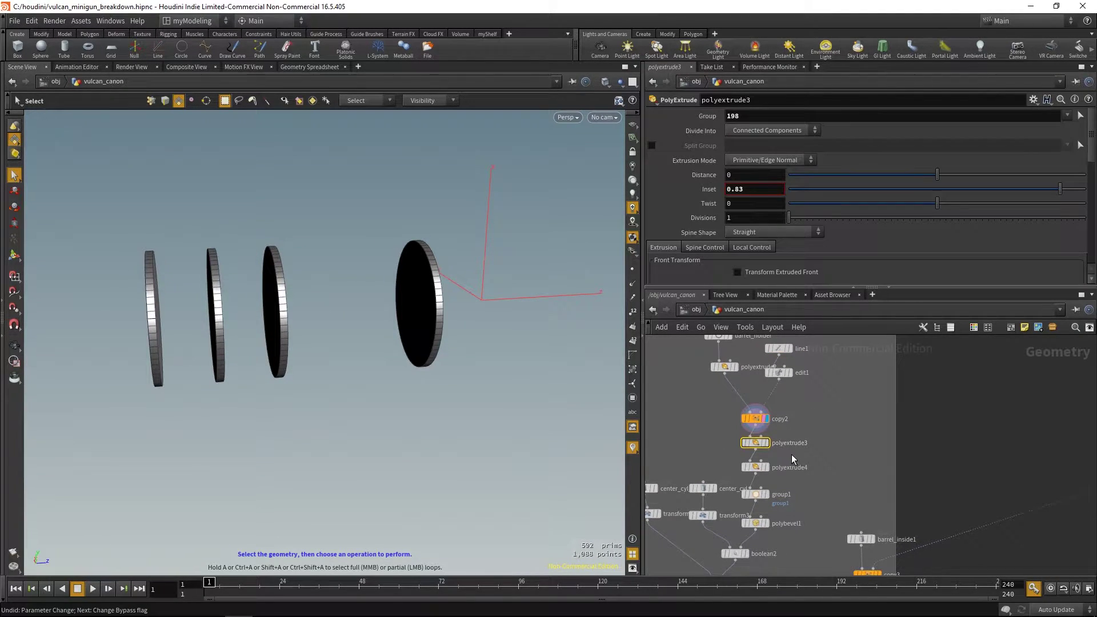
{"action": "left_click_drag", "start_coordinate": [571, 428], "coordinate": [560, 400], "text": "alt"}
{"action": "middle_click_drag", "start_coordinate": [804, 472], "coordinate": [816, 414]}
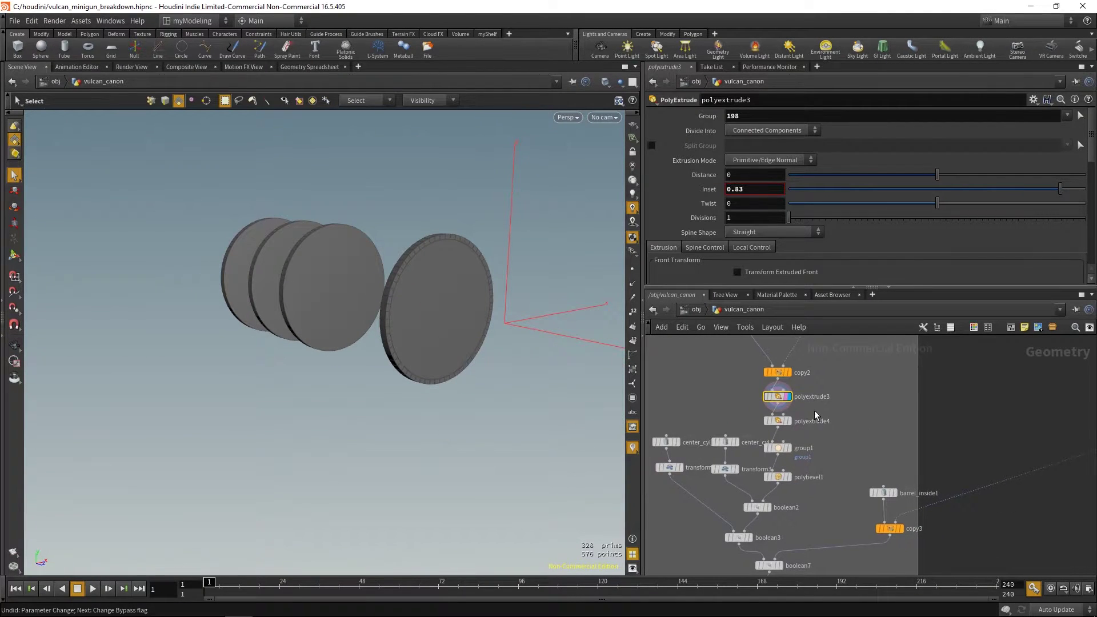
{"action": "left_click", "coordinate": [784, 421]}
{"action": "middle_click_drag", "start_coordinate": [827, 469], "coordinate": [836, 453]}
- Display the group1 edge group and the polybevel1 node, viewing the beveled disc edges
{"action": "left_click", "coordinate": [788, 432]}
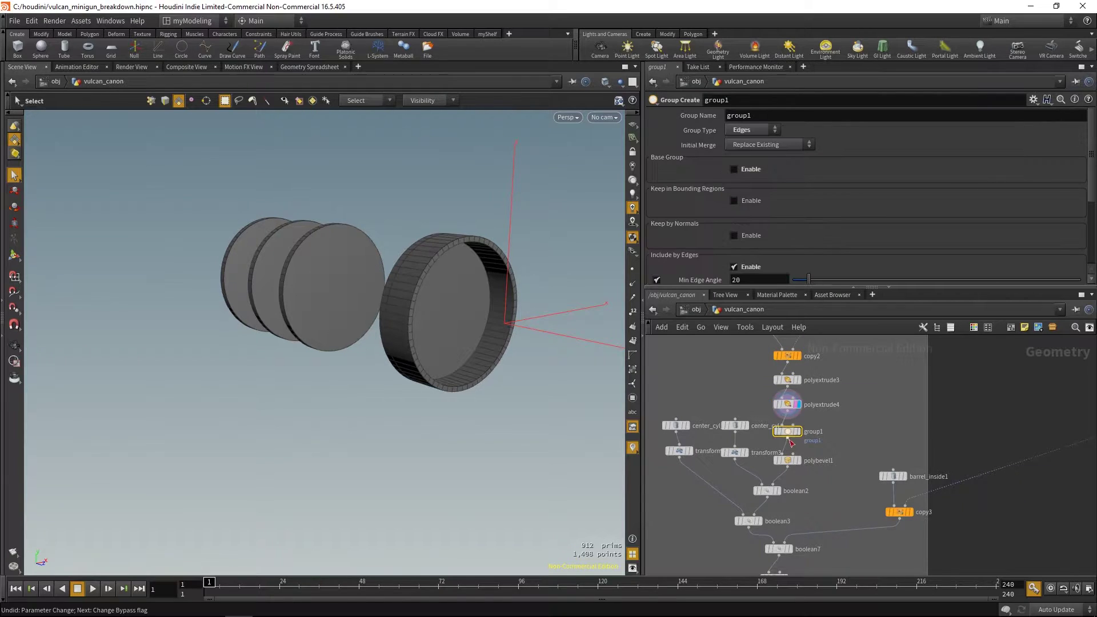
{"action": "middle_click_drag", "start_coordinate": [421, 426], "coordinate": [493, 393]}
{"action": "left_click", "coordinate": [14, 255]}
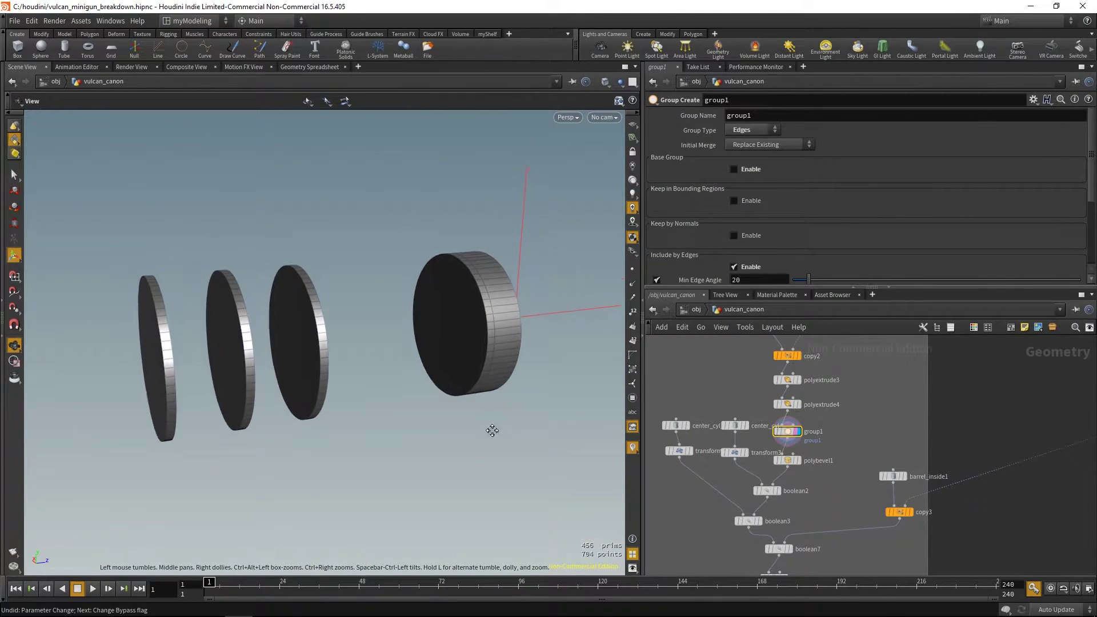
{"action": "left_click", "coordinate": [795, 461]}
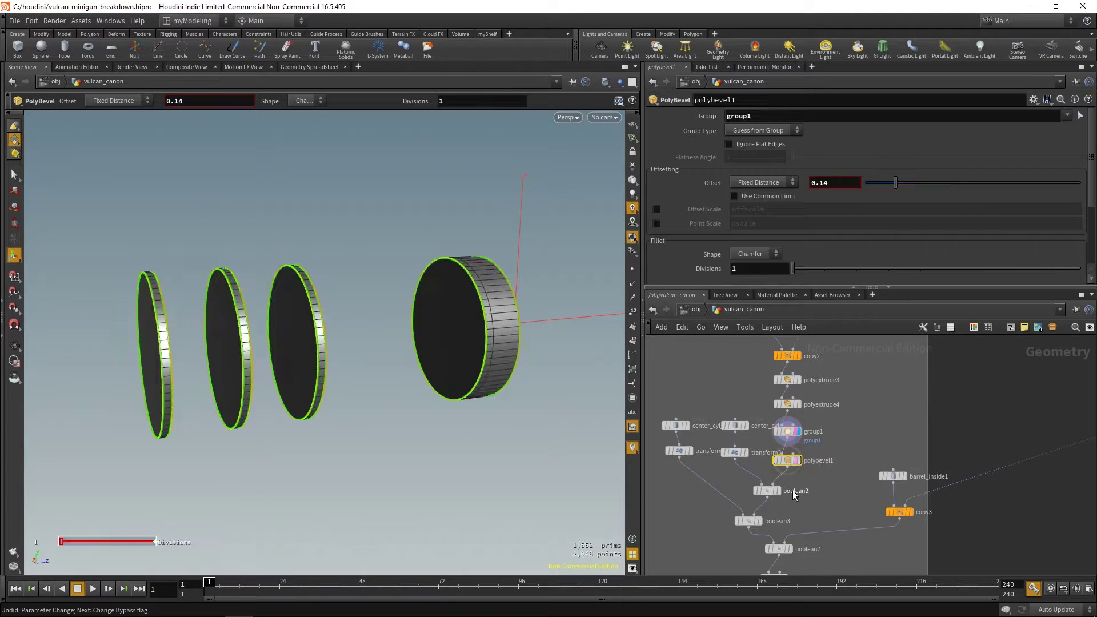
{"action": "left_click_drag", "start_coordinate": [533, 400], "coordinate": [497, 402]}
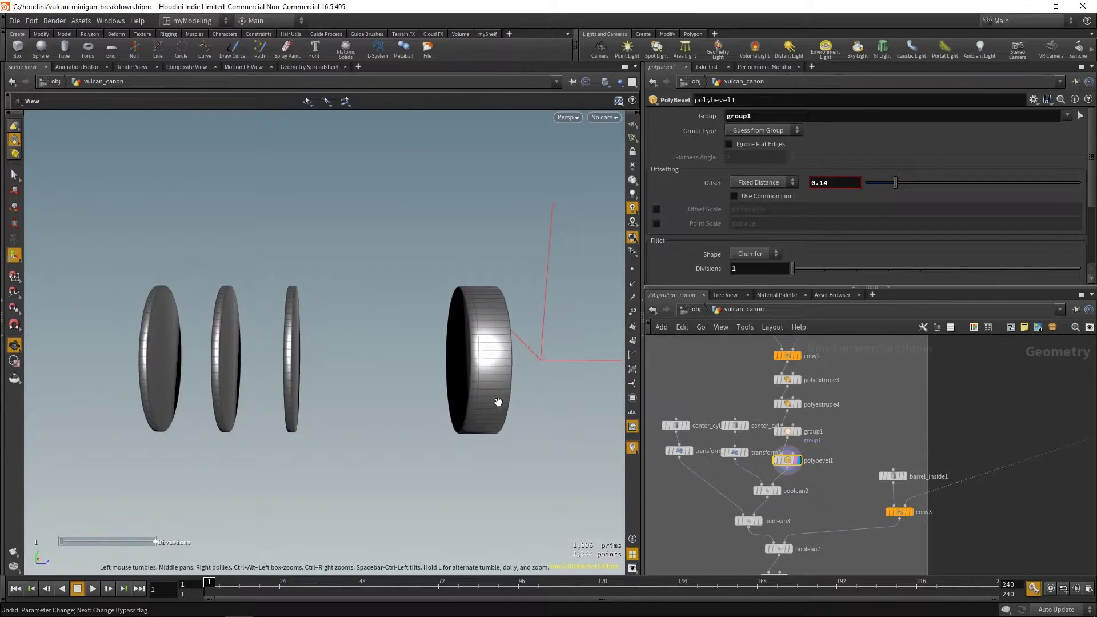
{"action": "middle_click_drag", "start_coordinate": [497, 402], "coordinate": [519, 376]}
- Display the boolean2 union node and examine how the center cylinder joins the discs
{"action": "middle_click_drag", "start_coordinate": [824, 494], "coordinate": [863, 460]}
{"action": "left_click_drag", "start_coordinate": [779, 447], "coordinate": [836, 473]}
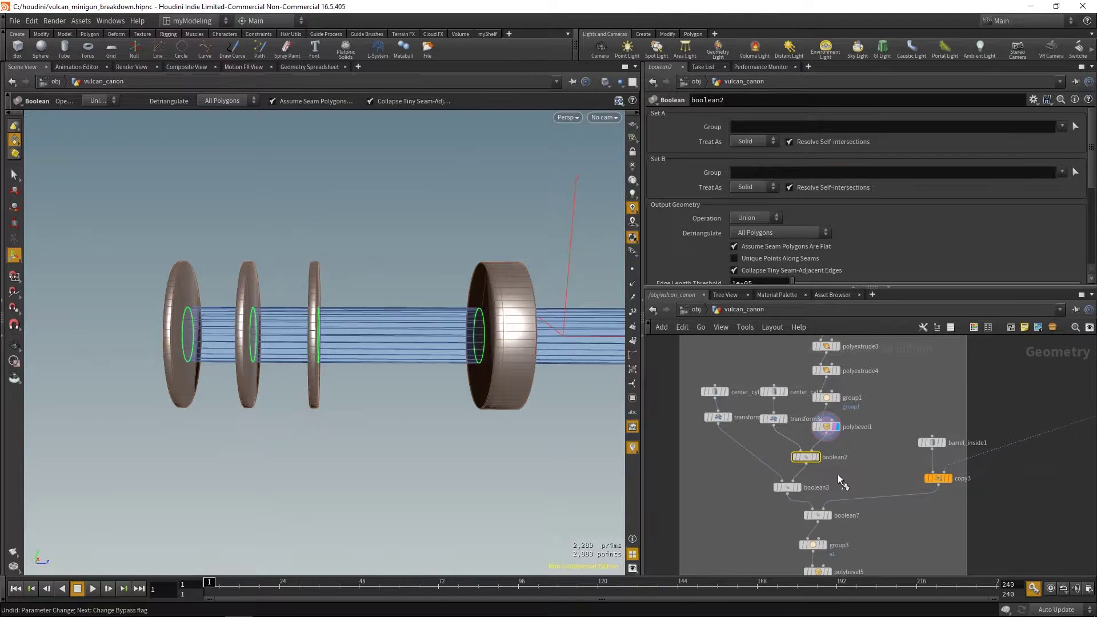
{"action": "key", "text": "r"}
{"action": "left_click_drag", "start_coordinate": [403, 392], "coordinate": [516, 335], "text": "alt"}
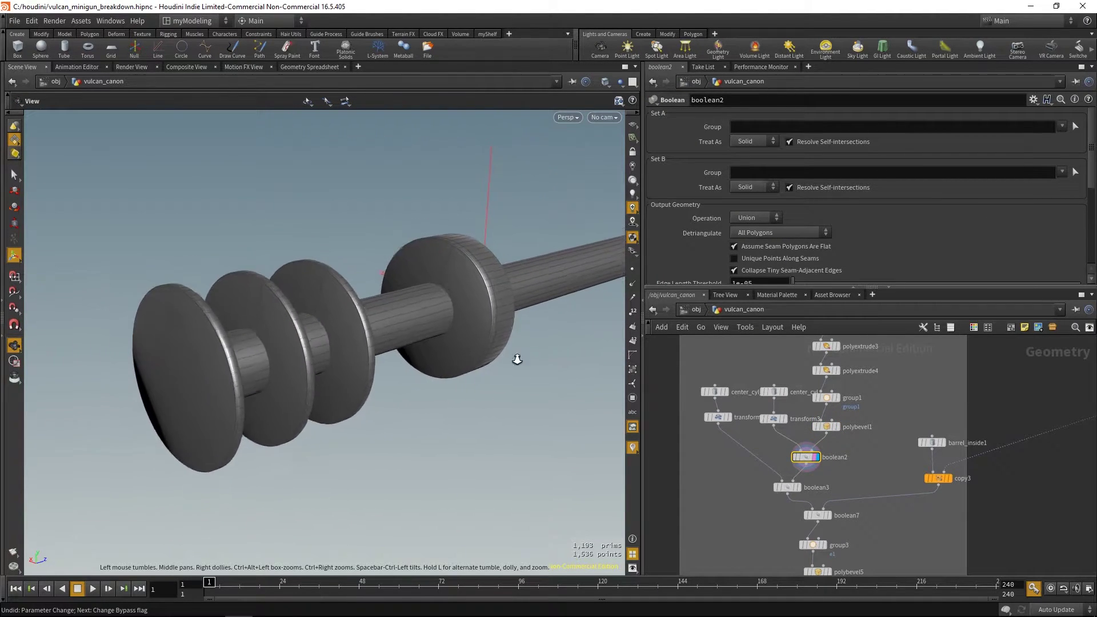
{"action": "right_click_drag", "start_coordinate": [517, 336], "coordinate": [512, 434]}
{"action": "middle_click_drag", "start_coordinate": [542, 360], "coordinate": [458, 387]}
{"action": "left_click_drag", "start_coordinate": [457, 387], "coordinate": [540, 356]}
{"action": "middle_click_drag", "start_coordinate": [540, 355], "coordinate": [553, 320]}
{"action": "mouse_move", "coordinate": [554, 320]}
{"action": "left_mouse_down"}
{"action": "mouse_move", "coordinate": [543, 352]}
{"action": "mouse_move", "coordinate": [512, 362]}
{"action": "left_mouse_up"}
{"action": "key", "text": "Return"}
{"action": "middle_click_drag", "start_coordinate": [854, 463], "coordinate": [855, 435]}
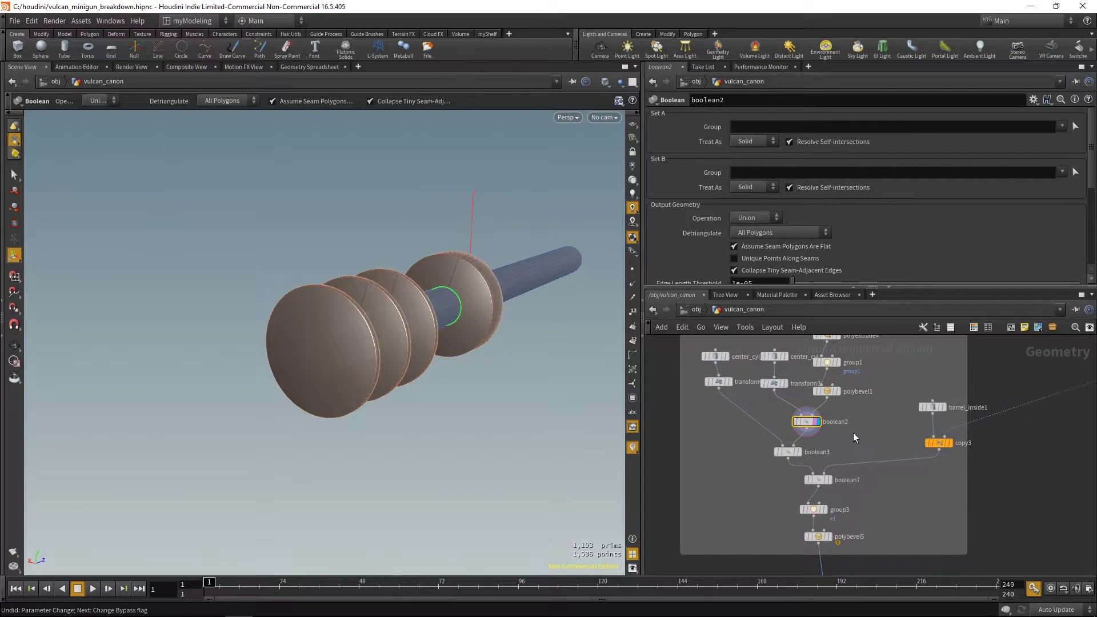
- Display the boolean3 subtract node and examine the hole cut through the center cylinder
{"action": "middle_click_drag", "start_coordinate": [753, 497], "coordinate": [742, 492]}
{"action": "key", "text": "Escape"}
{"action": "left_click_drag", "start_coordinate": [484, 426], "coordinate": [444, 382]}
{"action": "right_click_drag", "start_coordinate": [464, 392], "coordinate": [455, 334]}
{"action": "left_click_drag", "start_coordinate": [455, 333], "coordinate": [379, 318]}
{"action": "key", "text": "Return"}
{"action": "key", "text": "w"}
{"action": "key", "text": "Escape"}
{"action": "right_click_drag", "start_coordinate": [379, 319], "coordinate": [413, 425]}
{"action": "left_click_drag", "start_coordinate": [354, 382], "coordinate": [422, 413]}
{"action": "key", "text": "w"}
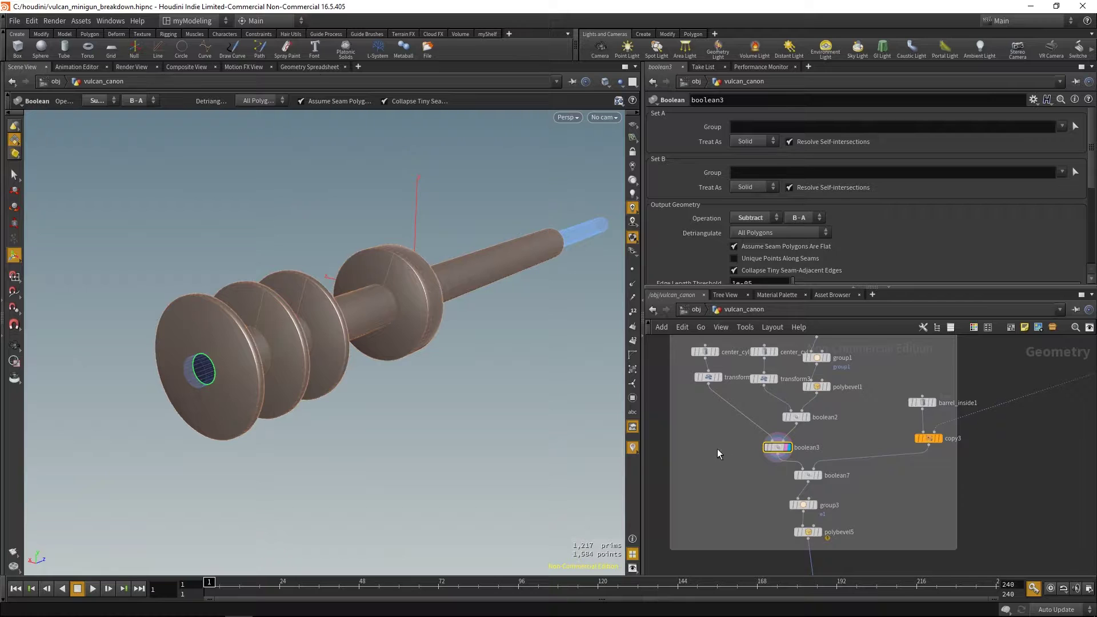
- Display the center_cyl_inside tube and the transform nodes of the inner and outer center cylinders
{"action": "middle_click_drag", "start_coordinate": [718, 449], "coordinate": [726, 486]}
{"action": "left_click", "coordinate": [724, 389]}
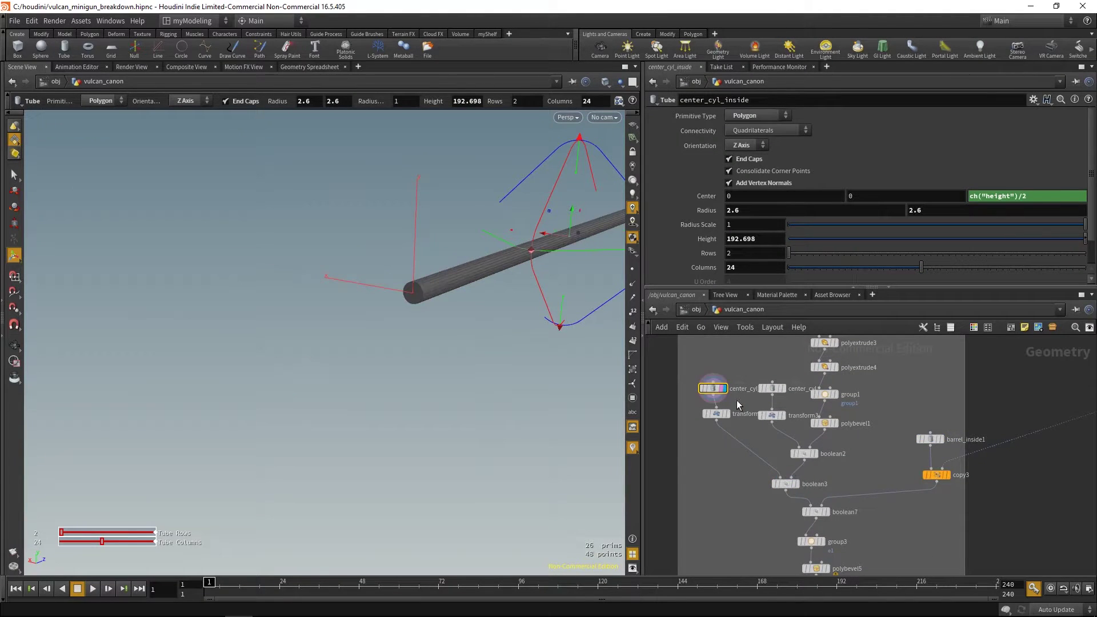
{"action": "left_click", "coordinate": [724, 413]}
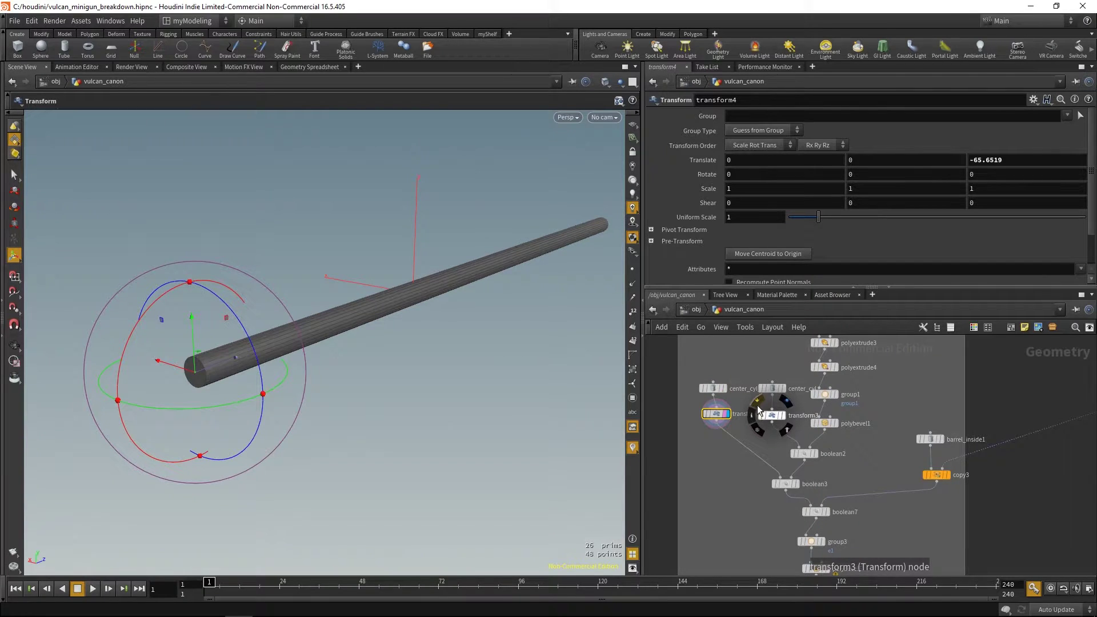
{"action": "left_click", "coordinate": [773, 416]}
{"action": "key", "text": "r"}
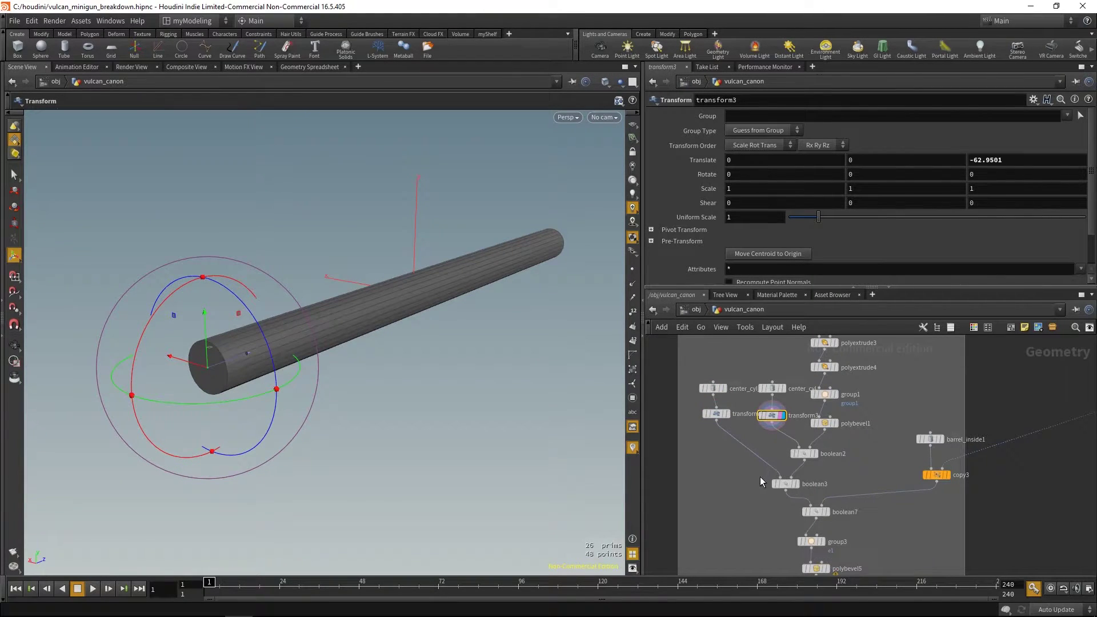
- Display the boolean7 node that subtracts the barrel tubes from the holders
{"action": "middle_click_drag", "start_coordinate": [748, 531], "coordinate": [715, 456]}
{"action": "left_click", "coordinate": [782, 436]}
{"action": "key", "text": "r"}
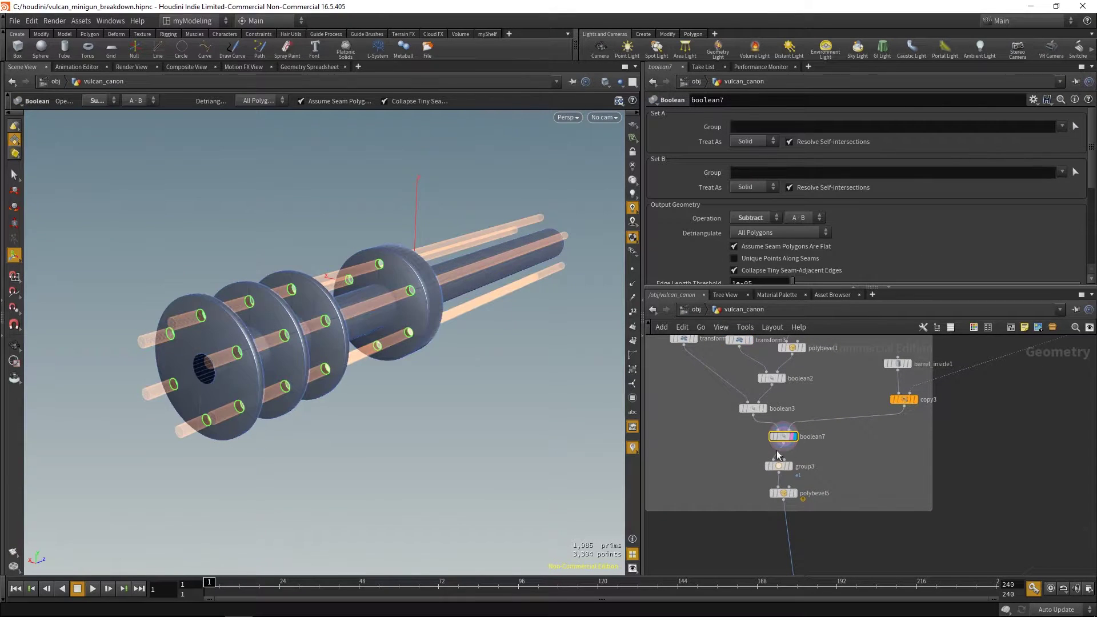
- Display the barrel_inside1 tube and the copy3 node that duplicates it around the center
{"action": "middle_click_drag", "start_coordinate": [910, 445], "coordinate": [867, 494]}
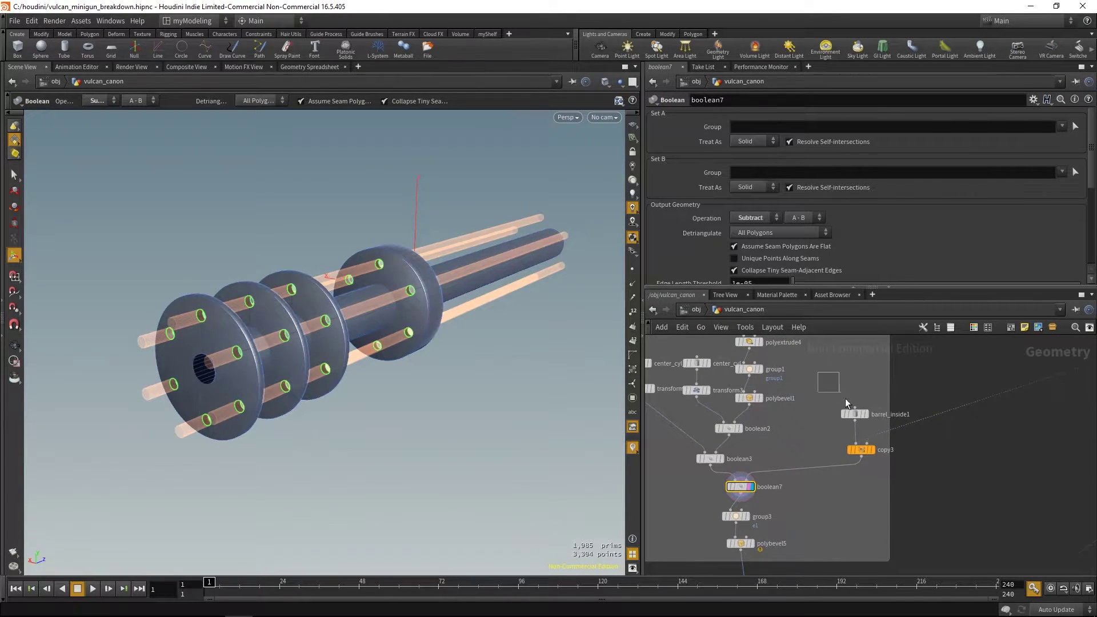
{"action": "left_click", "coordinate": [855, 414]}
{"action": "key", "text": "r"}
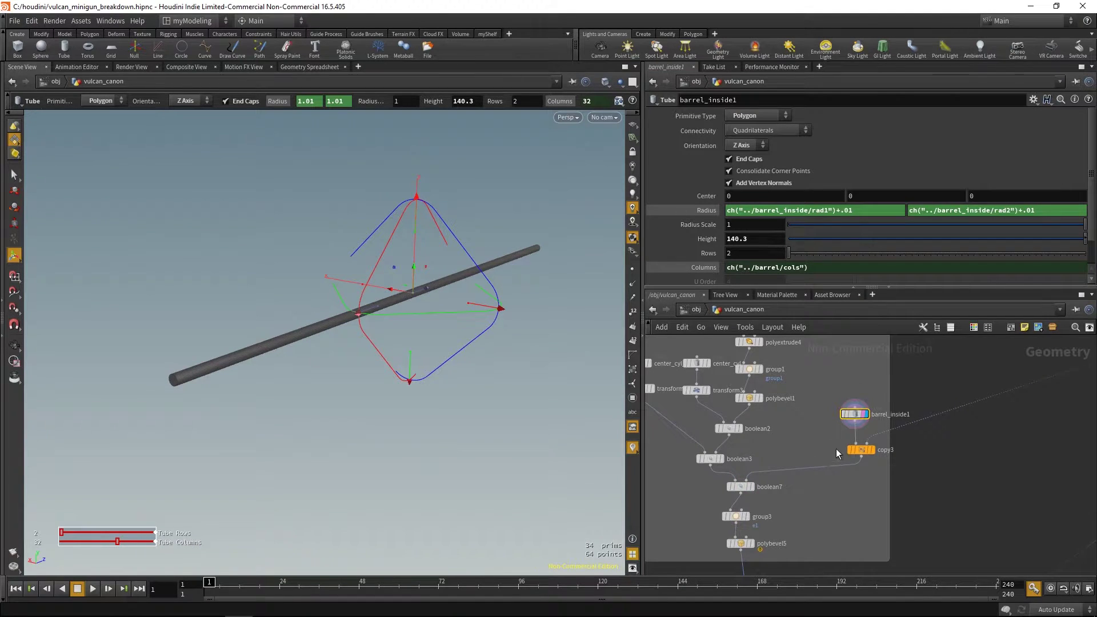
{"action": "left_click", "coordinate": [865, 455]}
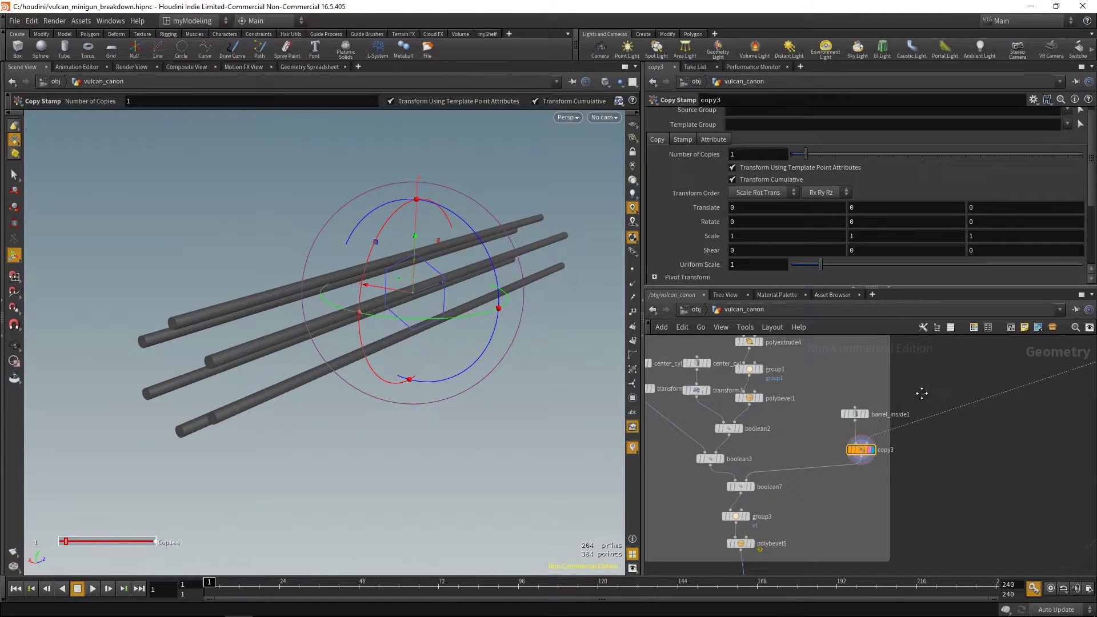
- Display the barrel_nr circle in the neighboring network box, and set the display back to the copy3 node
{"action": "middle_click_drag", "start_coordinate": [976, 347], "coordinate": [832, 399]}
{"action": "scroll", "coordinate": [833, 399], "scroll_direction": "down", "scroll_amount": 4}
{"action": "middle_click_drag", "start_coordinate": [906, 386], "coordinate": [822, 429]}
{"action": "scroll", "coordinate": [808, 415], "scroll_direction": "up", "scroll_amount": 1}
{"action": "left_click", "coordinate": [959, 360]}
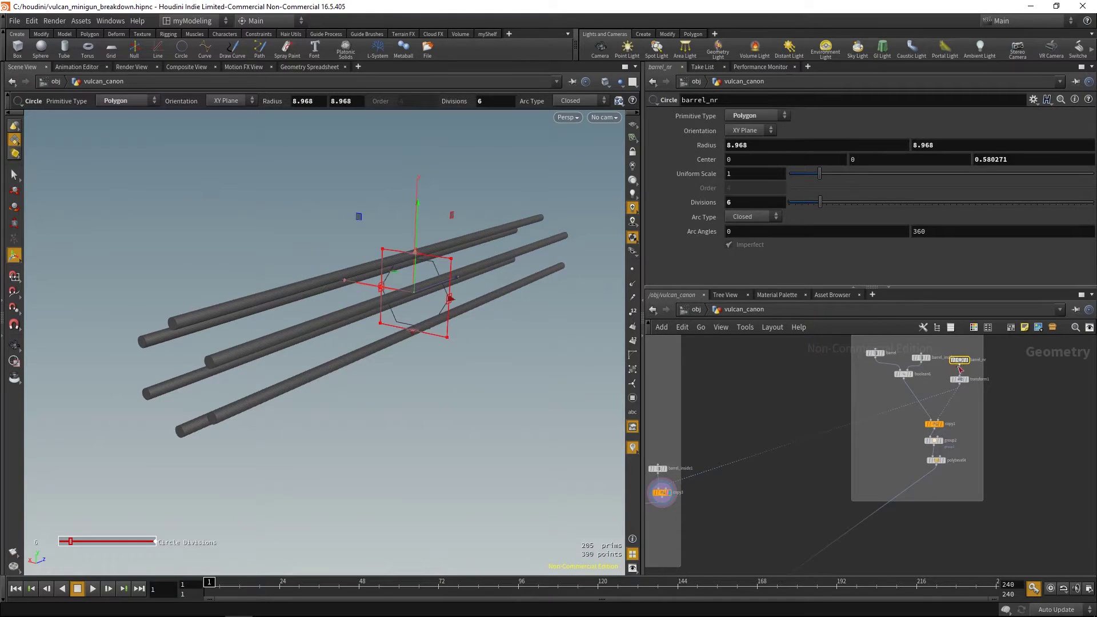
{"action": "left_click", "coordinate": [966, 360]}
{"action": "middle_click_drag", "start_coordinate": [749, 484], "coordinate": [882, 428]}
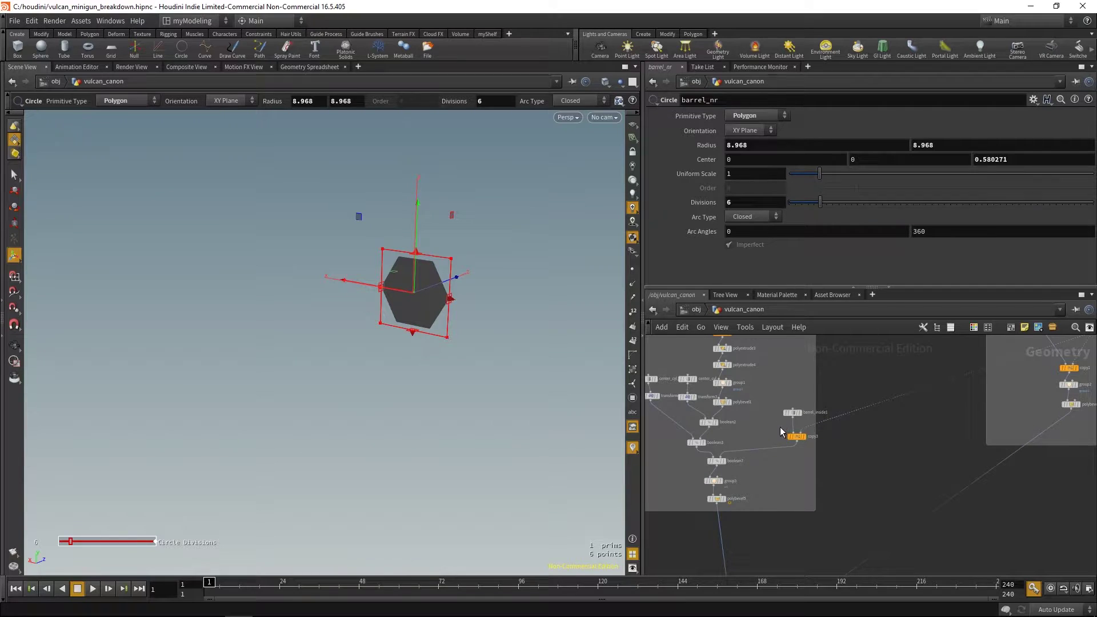
{"action": "left_click", "coordinate": [796, 436]}
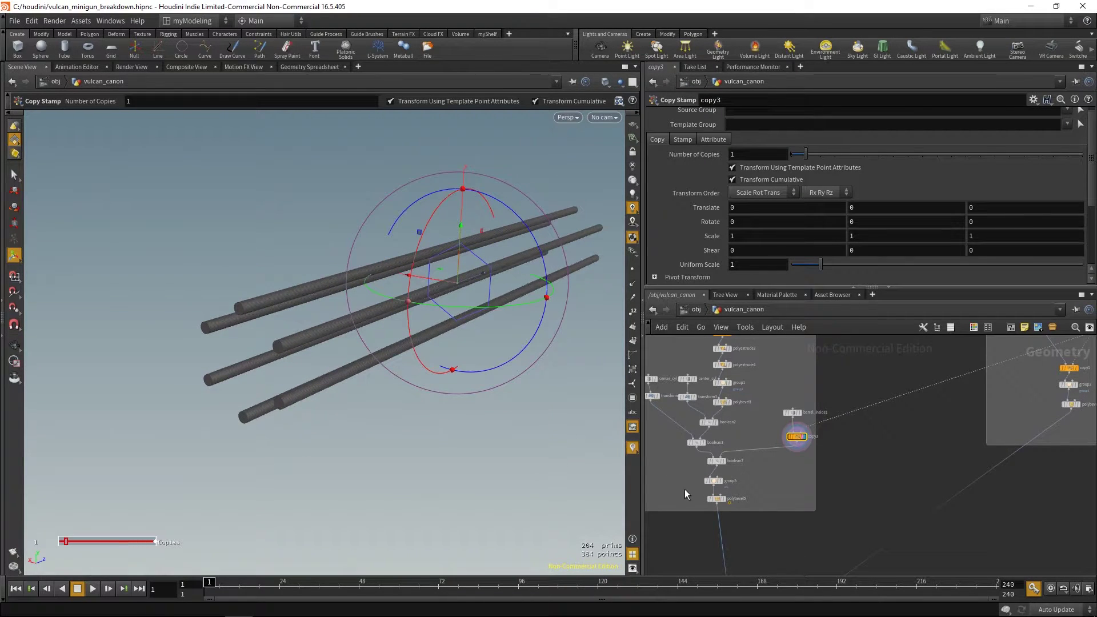
- Display the group3 node that collects the hard edges of the barrel holders
{"action": "left_click", "coordinate": [729, 503]}
{"action": "left_click", "coordinate": [713, 480]}
{"action": "left_click", "coordinate": [727, 481]}
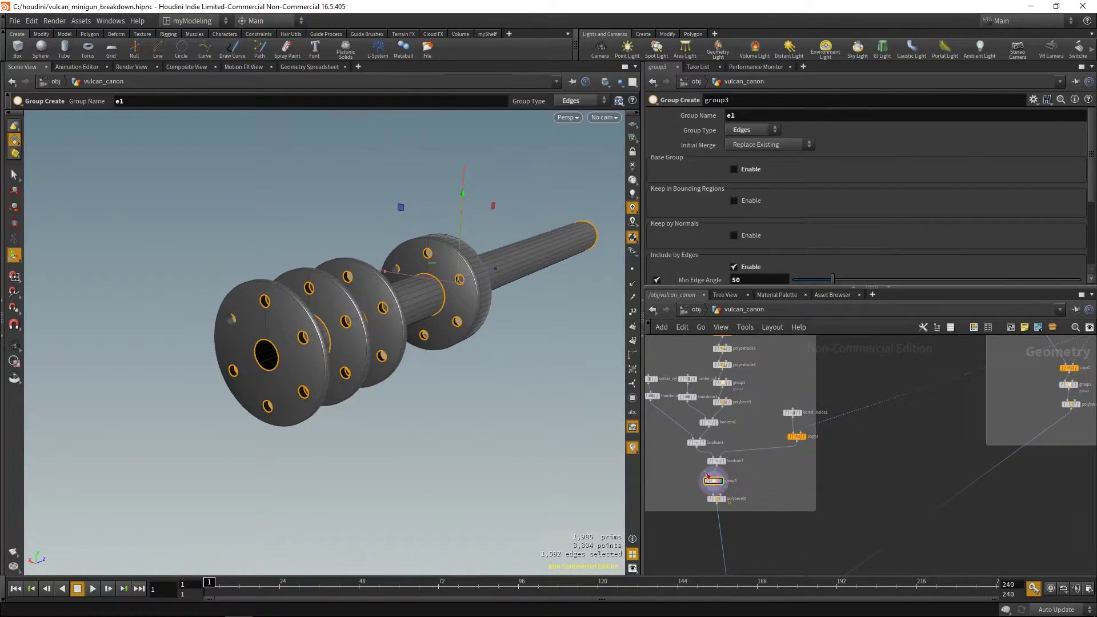
{"action": "key", "text": "Return"}
- Display the polybevel5 node and examine the beveled edges of the barrel holders from different angles
{"action": "middle_click_drag", "start_coordinate": [735, 537], "coordinate": [745, 511]}
{"action": "scroll", "coordinate": [710, 482], "scroll_direction": "up", "scroll_amount": 3}
{"action": "left_click", "coordinate": [732, 470]}
{"action": "key", "text": "r"}
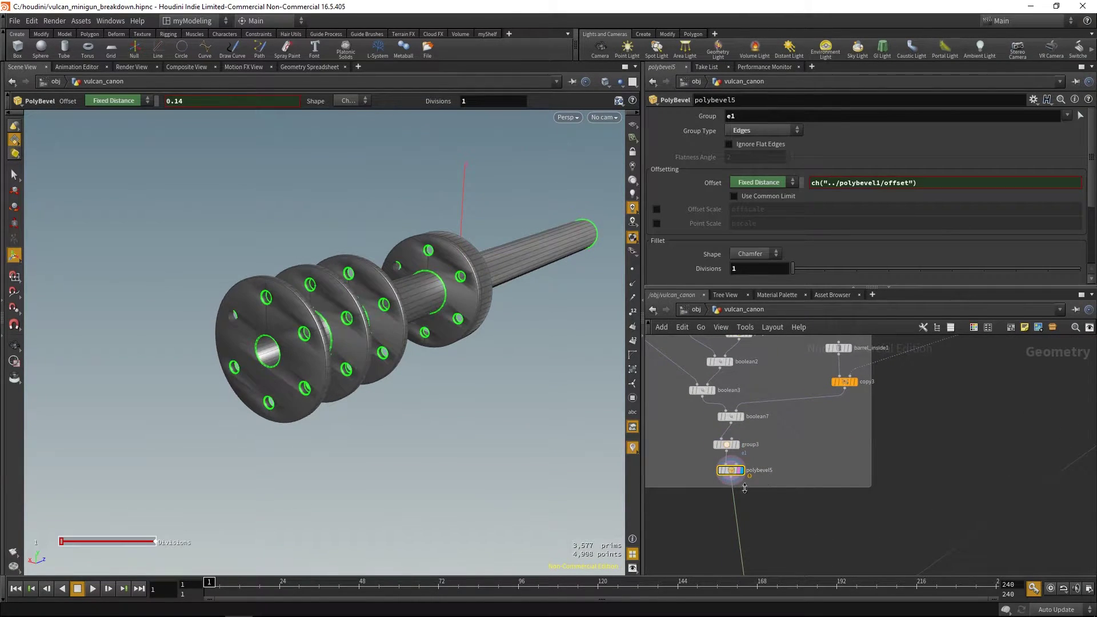
{"action": "middle_click_drag", "start_coordinate": [522, 382], "coordinate": [503, 408], "text": "alt"}
{"action": "key", "text": "Escape"}
{"action": "left_click_drag", "start_coordinate": [482, 400], "coordinate": [477, 433]}
{"action": "middle_click_drag", "start_coordinate": [806, 538], "coordinate": [849, 496]}
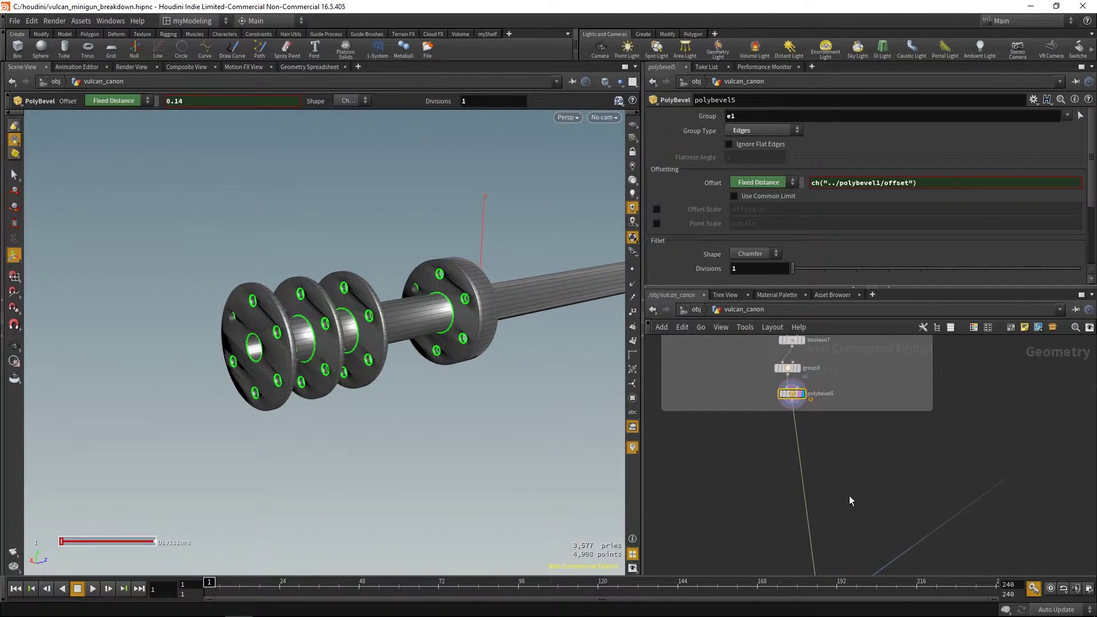
{"action": "left_click_drag", "start_coordinate": [469, 400], "coordinate": [480, 365], "text": "alt"}
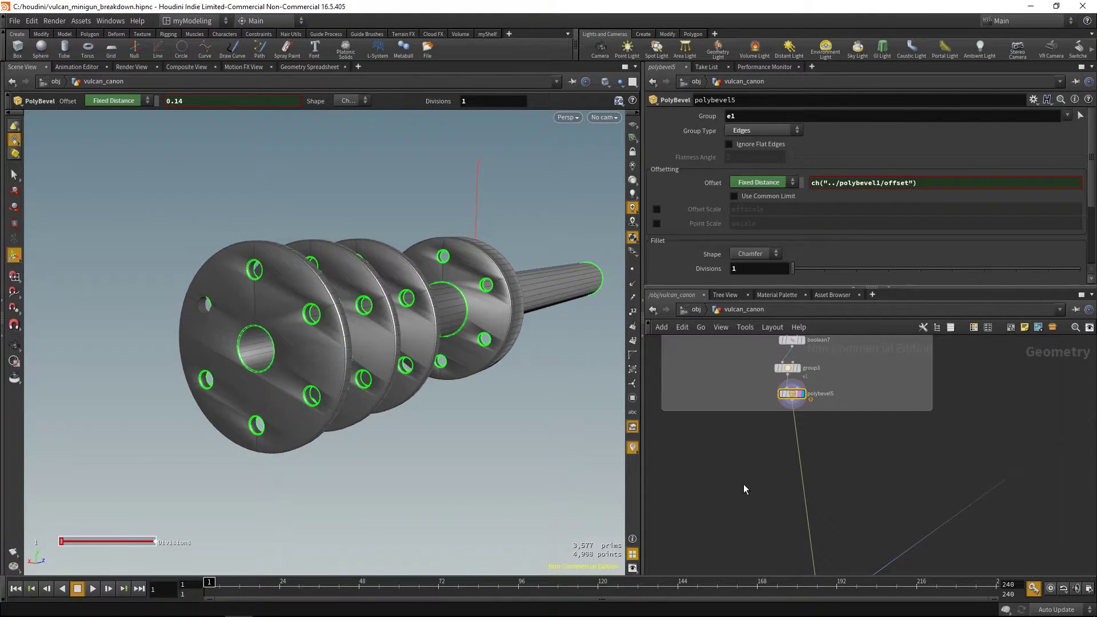
- Insert a Normal node into the connection below polybevel5 and display it
{"action": "scroll", "coordinate": [743, 484], "scroll_direction": "up", "scroll_amount": 2}
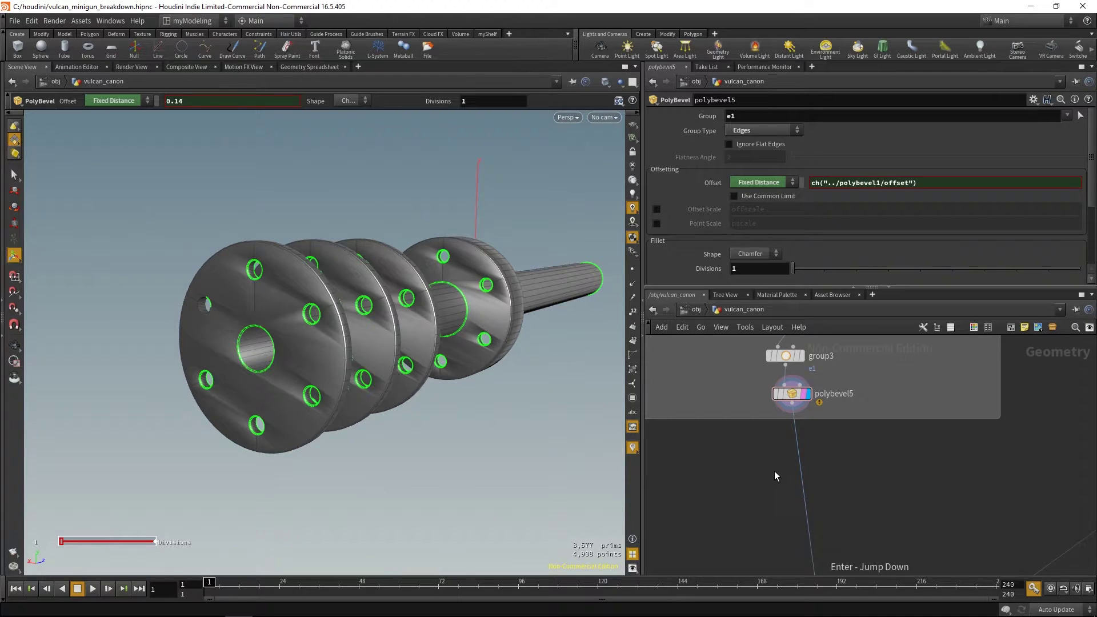
{"action": "key", "text": "Tab"}
{"action": "type", "text": "normal"}
{"action": "key", "text": "Return"}
{"action": "left_click", "coordinate": [769, 477]}
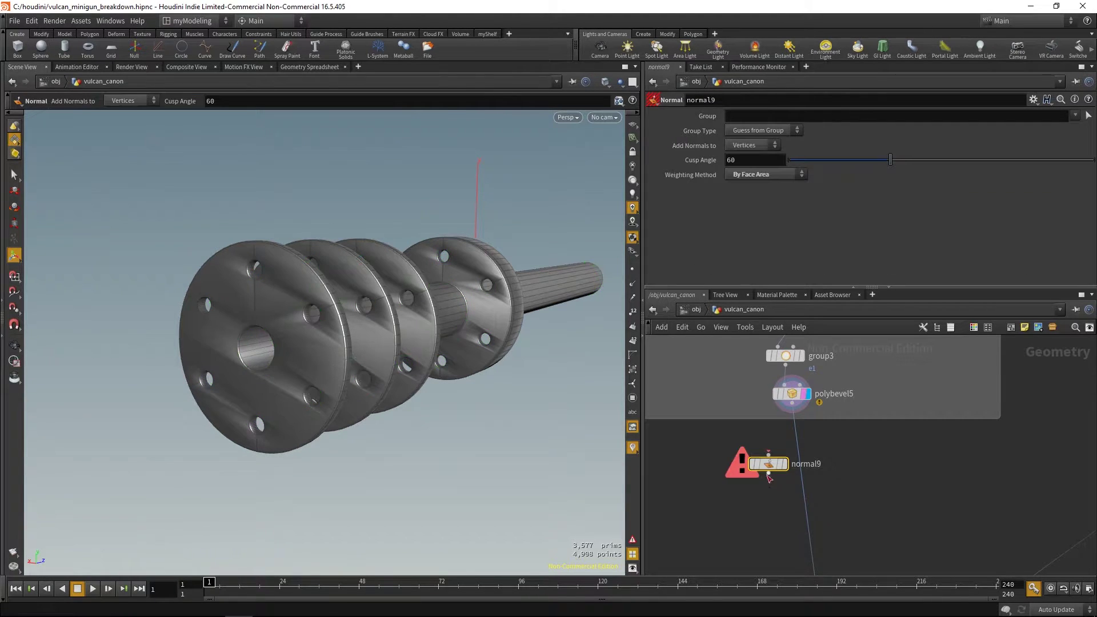
{"action": "left_click_drag", "start_coordinate": [775, 466], "coordinate": [797, 472]}
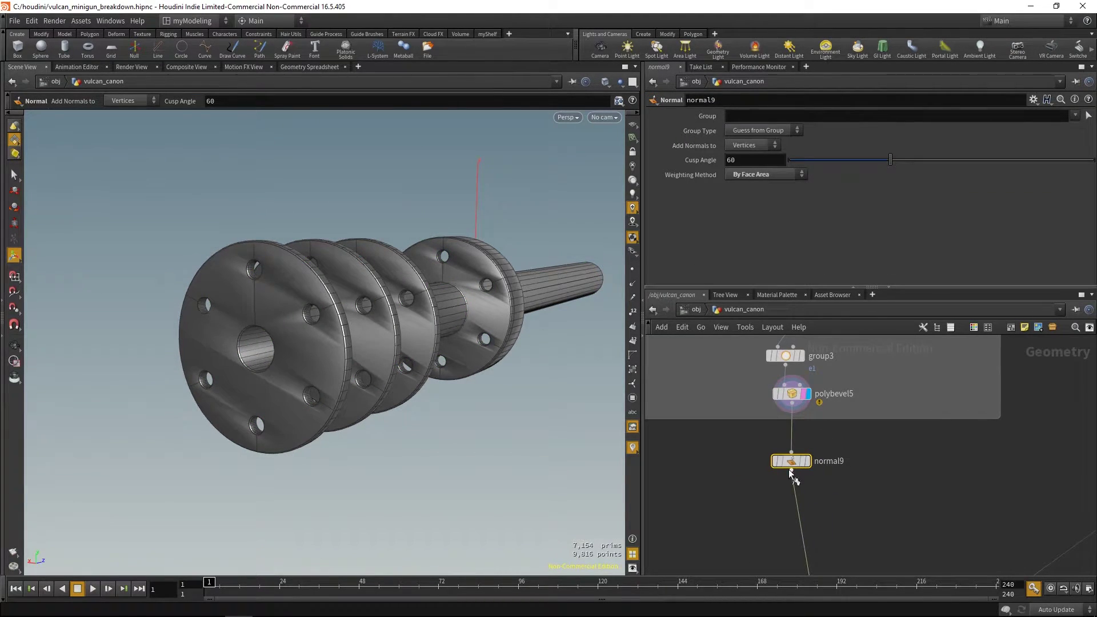
{"action": "left_click", "coordinate": [805, 461]}
- Switch the viewport to smooth shading without wireframe, inspect the barrel holders, and bypass the normal9 node
{"action": "left_click_drag", "start_coordinate": [473, 389], "coordinate": [490, 394], "text": "alt"}
{"action": "key", "text": "w"}
{"action": "key", "text": "w"}
{"action": "key", "text": "shift+w"}
{"action": "middle_click_drag", "start_coordinate": [510, 422], "coordinate": [488, 406], "text": "alt"}
{"action": "mouse_move", "coordinate": [488, 407]}
{"action": "left_mouse_down"}
{"action": "mouse_move", "coordinate": [507, 387]}
{"action": "mouse_move", "coordinate": [468, 387]}
{"action": "mouse_move", "coordinate": [488, 418]}
{"action": "left_mouse_up"}
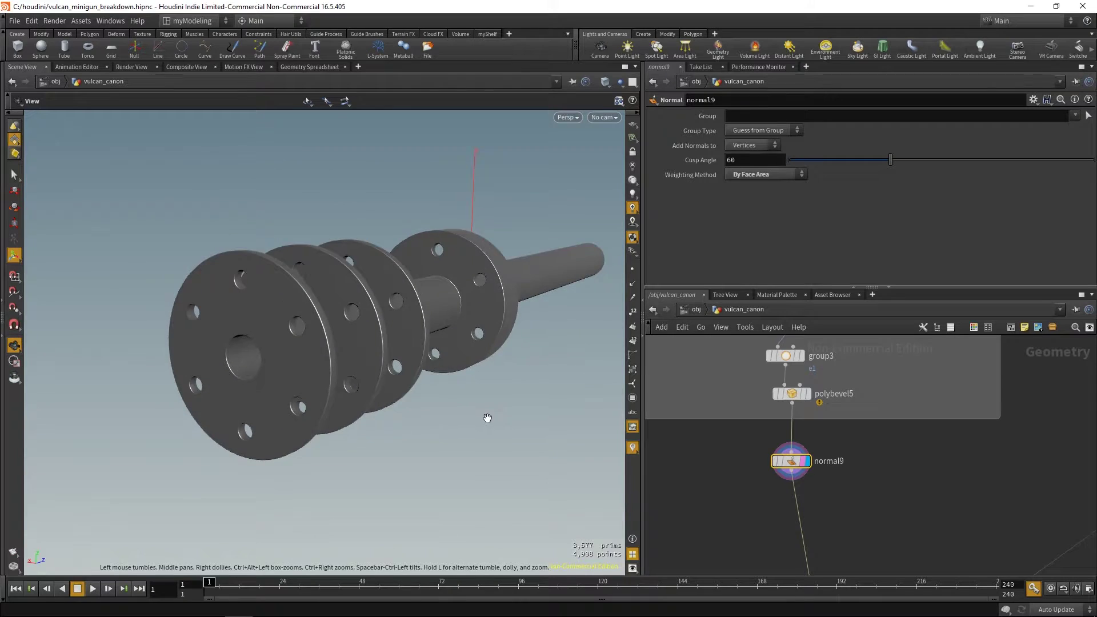
{"action": "middle_click_drag", "start_coordinate": [488, 418], "coordinate": [478, 439]}
{"action": "key", "text": "b"}
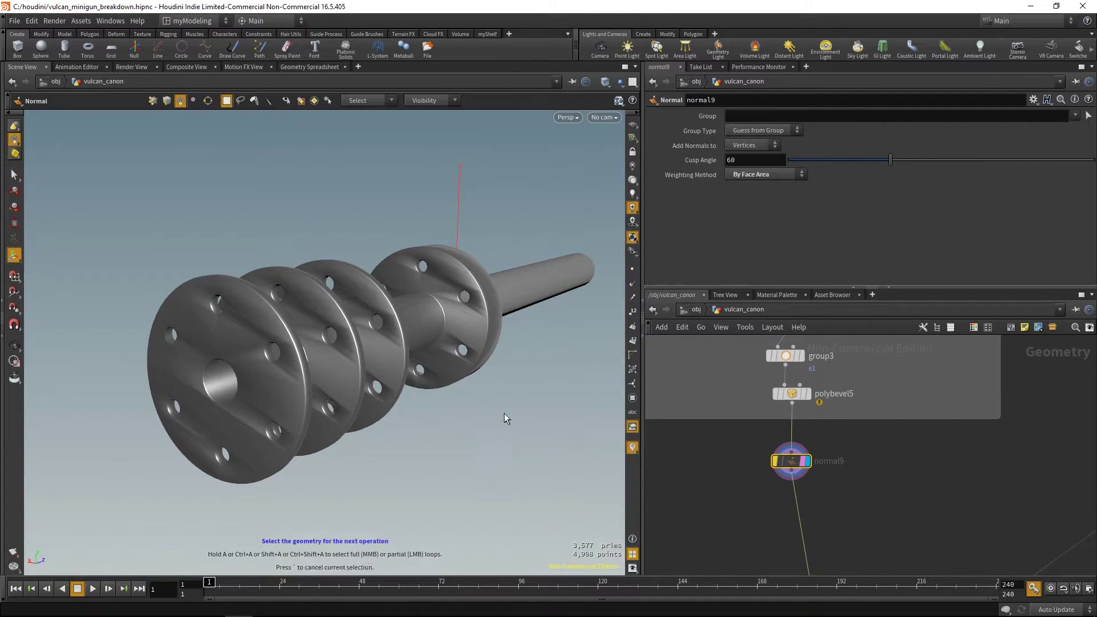
- Examine the shading of the barrel holders from several distances and angles with normal9 bypassed
{"action": "middle_click_drag", "start_coordinate": [731, 517], "coordinate": [730, 489]}
{"action": "right_click", "coordinate": [331, 373]}
{"action": "right_click_drag", "start_coordinate": [485, 436], "coordinate": [434, 404]}
{"action": "left_click_drag", "start_coordinate": [440, 420], "coordinate": [448, 475]}
{"action": "mouse_move", "coordinate": [448, 474]}
{"action": "right_mouse_down"}
{"action": "mouse_move", "coordinate": [440, 492]}
{"action": "mouse_move", "coordinate": [455, 482]}
{"action": "right_mouse_up"}
{"action": "middle_click_drag", "start_coordinate": [448, 443], "coordinate": [415, 411]}
{"action": "left_click_drag", "start_coordinate": [415, 411], "coordinate": [423, 432]}
{"action": "key", "text": "Escape"}
{"action": "key", "text": "Escape"}
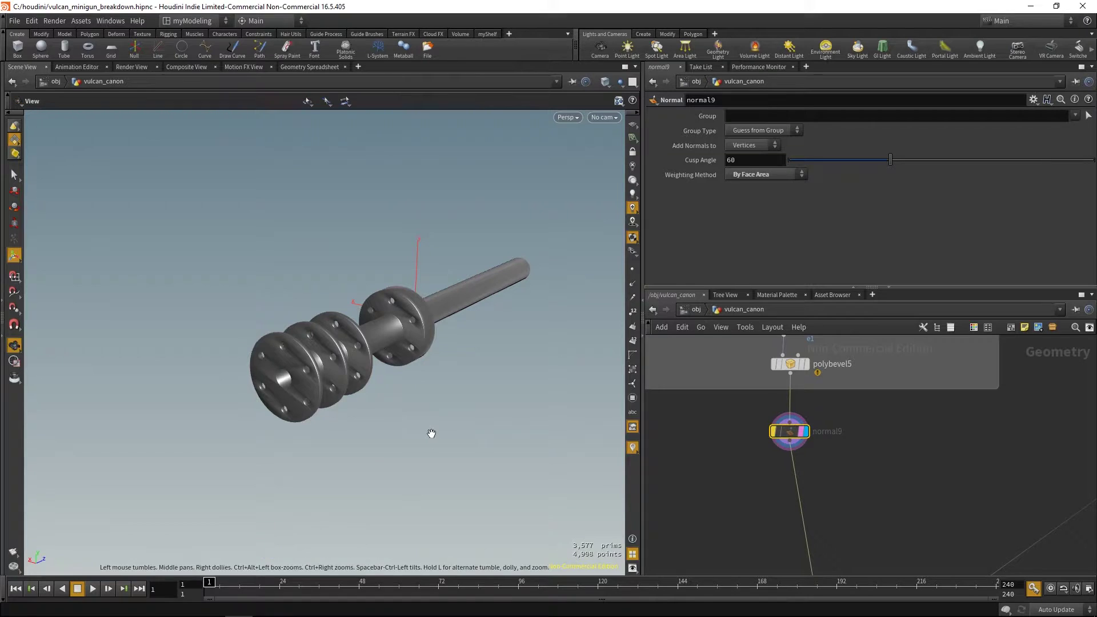
{"action": "key", "text": "Return"}
- Display the polybevel4 node in the barrels network box and view the beveled barrel ends from the front
{"action": "scroll", "coordinate": [965, 434], "scroll_direction": "down", "scroll_amount": 6}
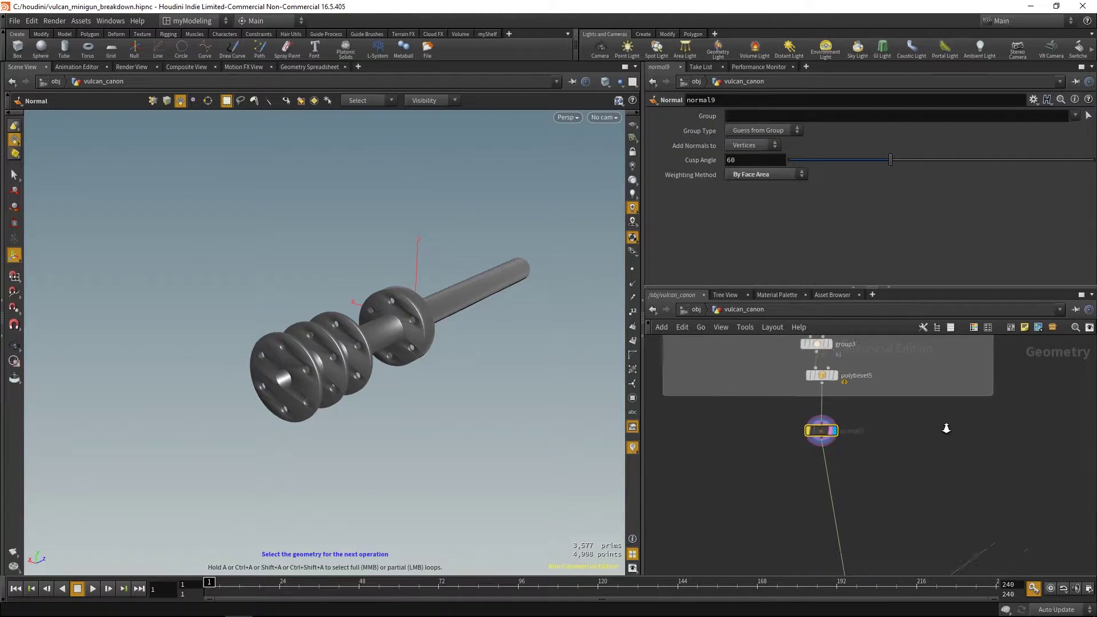
{"action": "middle_click_drag", "start_coordinate": [884, 462], "coordinate": [821, 517]}
{"action": "scroll", "coordinate": [874, 511], "scroll_direction": "up", "scroll_amount": 5}
{"action": "middle_click_drag", "start_coordinate": [866, 396], "coordinate": [852, 437]}
{"action": "left_click", "coordinate": [874, 434]}
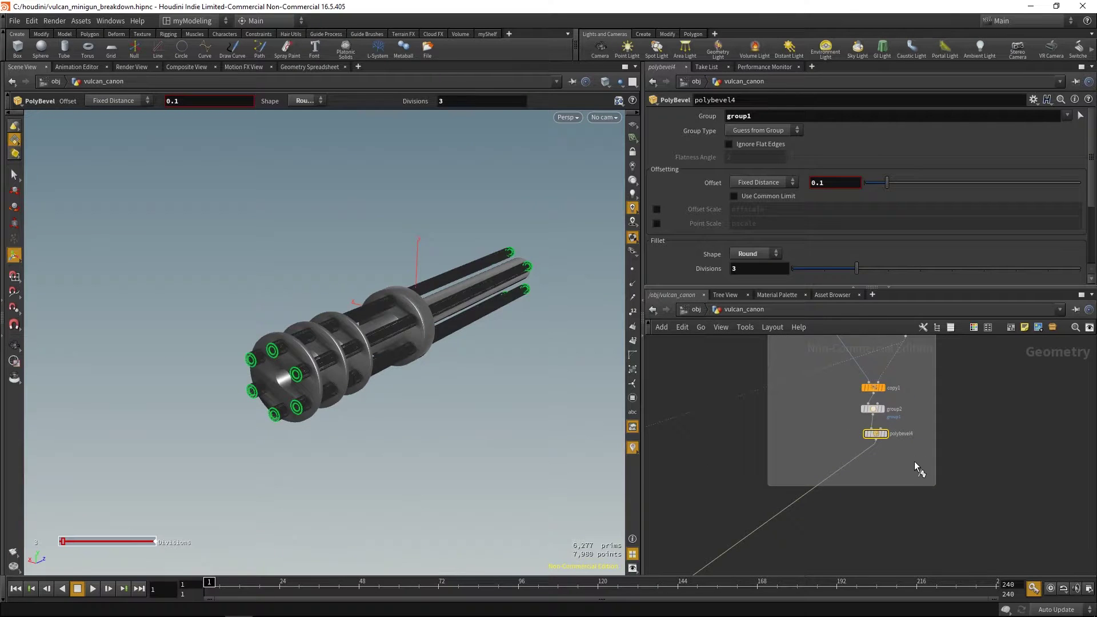
{"action": "key", "text": "r"}
{"action": "left_click_drag", "start_coordinate": [418, 401], "coordinate": [428, 363], "text": "alt"}
{"action": "right_click_drag", "start_coordinate": [423, 360], "coordinate": [395, 285], "text": "alt"}
- Display the copy1 node that duplicates the barrel onto the circle points, and look through its copy parameters
{"action": "middle_click_drag", "start_coordinate": [847, 380], "coordinate": [837, 463]}
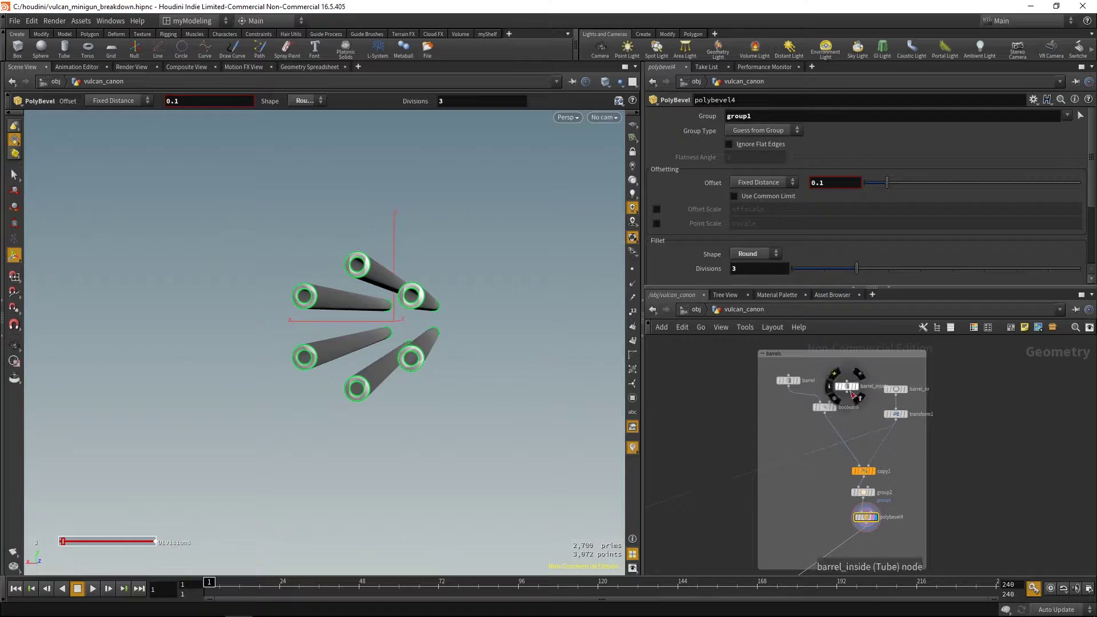
{"action": "middle_click_drag", "start_coordinate": [903, 438], "coordinate": [886, 416]}
{"action": "left_click", "coordinate": [846, 449]}
{"action": "left_click", "coordinate": [857, 448]}
{"action": "key", "text": "b"}
{"action": "key", "text": "b"}
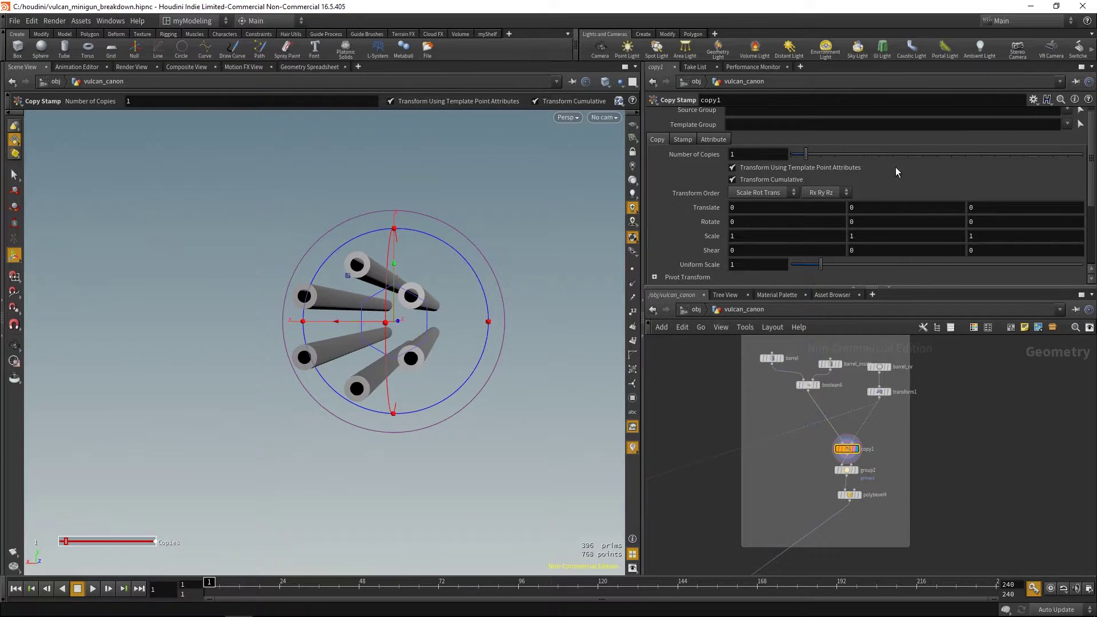
{"action": "mouse_move", "coordinate": [1092, 168]}
{"action": "left_mouse_down"}
{"action": "mouse_move", "coordinate": [1093, 188]}
{"action": "mouse_move", "coordinate": [1094, 177]}
{"action": "left_mouse_up"}
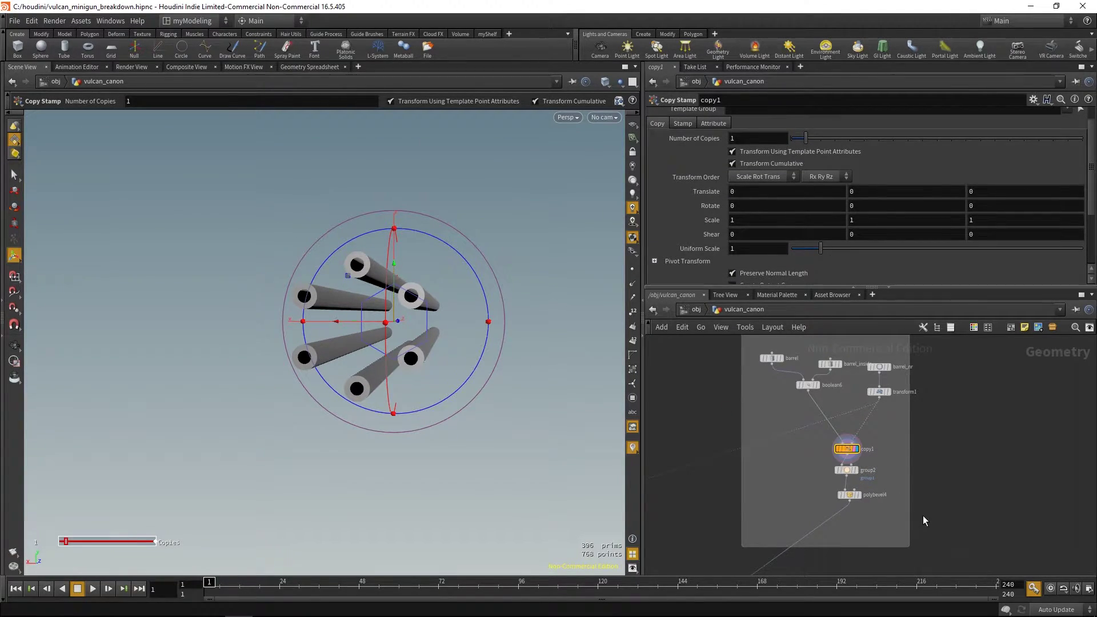
- Set the display back to the polybevel4 node of the barrels
{"action": "middle_click_drag", "start_coordinate": [886, 497], "coordinate": [876, 491]}
{"action": "left_click", "coordinate": [849, 490]}
{"action": "middle_click_drag", "start_coordinate": [852, 564], "coordinate": [852, 461]}
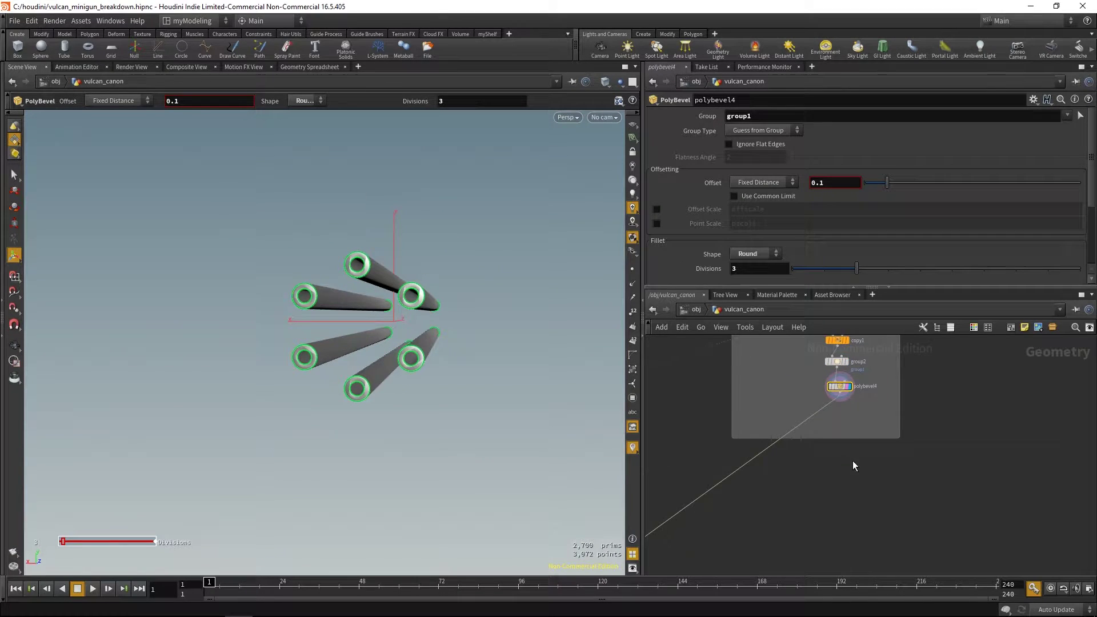
- Display the polybevel7 node that bevels the barrel_abseams group where barrels and holders meet
{"action": "scroll", "coordinate": [834, 475], "scroll_direction": "down", "scroll_amount": 3}
{"action": "middle_click_drag", "start_coordinate": [796, 492], "coordinate": [899, 430]}
{"action": "left_click_drag", "start_coordinate": [827, 429], "coordinate": [824, 444]}
{"action": "key", "text": "r"}
{"action": "left_click_drag", "start_coordinate": [451, 355], "coordinate": [327, 423], "text": "alt"}
{"action": "key", "text": "Return"}
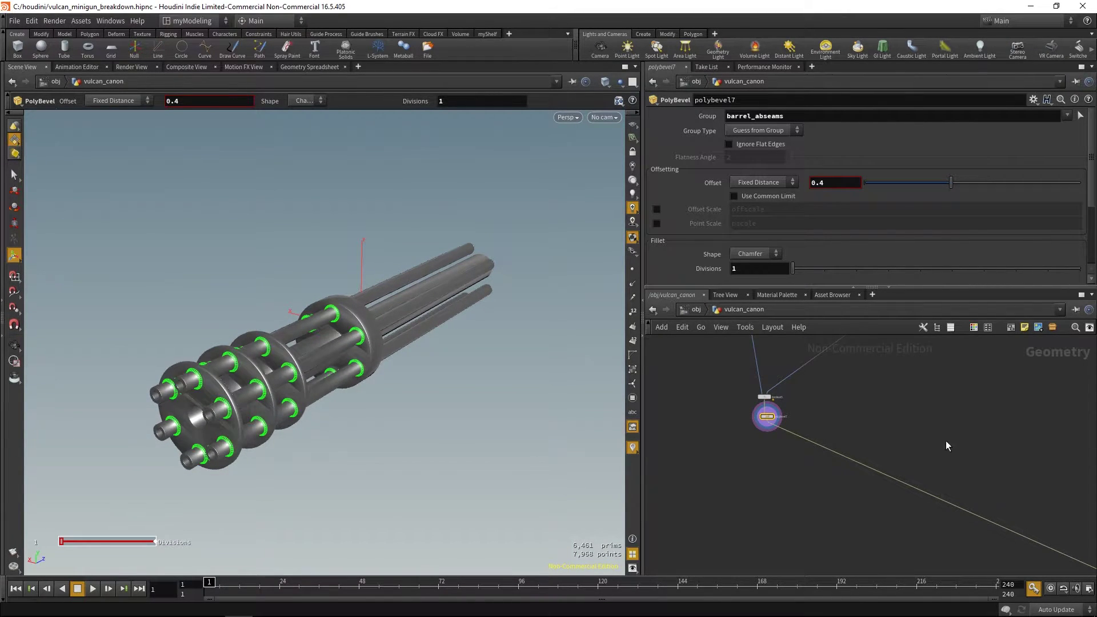
- Find the separate branch ending in merge8 and display its normal7 node
{"action": "mouse_move", "coordinate": [890, 470]}
{"action": "right_mouse_down"}
{"action": "mouse_move", "coordinate": [862, 445]}
{"action": "mouse_move", "coordinate": [884, 453]}
{"action": "right_mouse_up"}
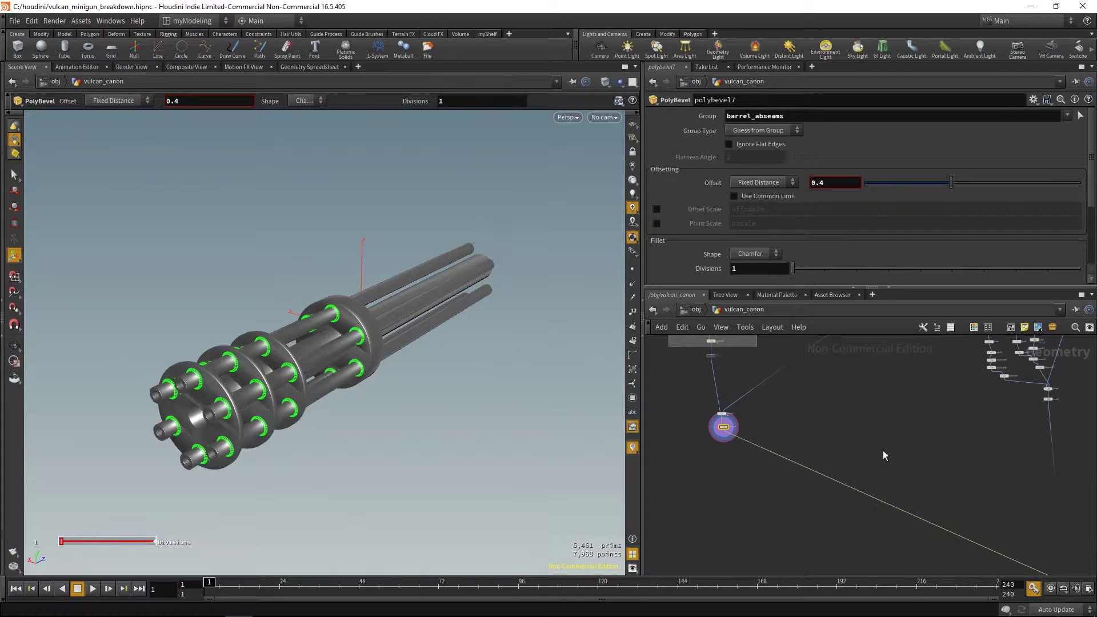
{"action": "middle_click_drag", "start_coordinate": [980, 438], "coordinate": [874, 502]}
{"action": "mouse_move", "coordinate": [874, 502]}
{"action": "right_mouse_down"}
{"action": "mouse_move", "coordinate": [798, 409]}
{"action": "mouse_move", "coordinate": [858, 510]}
{"action": "right_mouse_up"}
{"action": "middle_click_drag", "start_coordinate": [937, 517], "coordinate": [796, 484]}
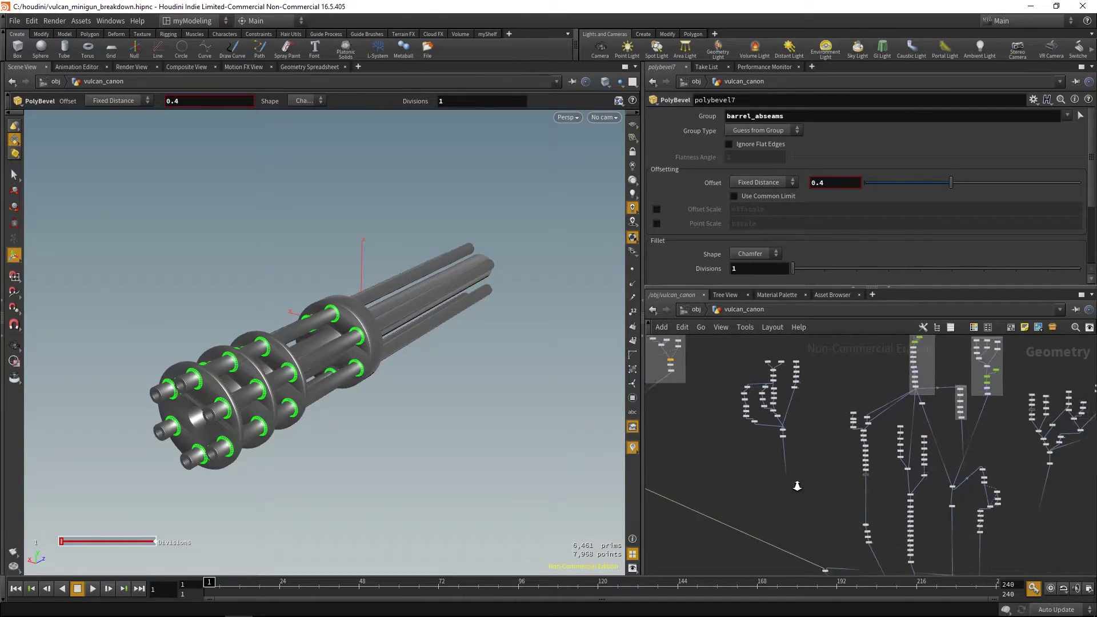
{"action": "right_click_drag", "start_coordinate": [796, 485], "coordinate": [760, 396]}
{"action": "right_click", "coordinate": [748, 386]}
{"action": "middle_click_drag", "start_coordinate": [713, 427], "coordinate": [732, 432]}
{"action": "right_click_drag", "start_coordinate": [833, 448], "coordinate": [879, 503]}
{"action": "scroll", "coordinate": [811, 423], "scroll_direction": "up", "scroll_amount": 5}
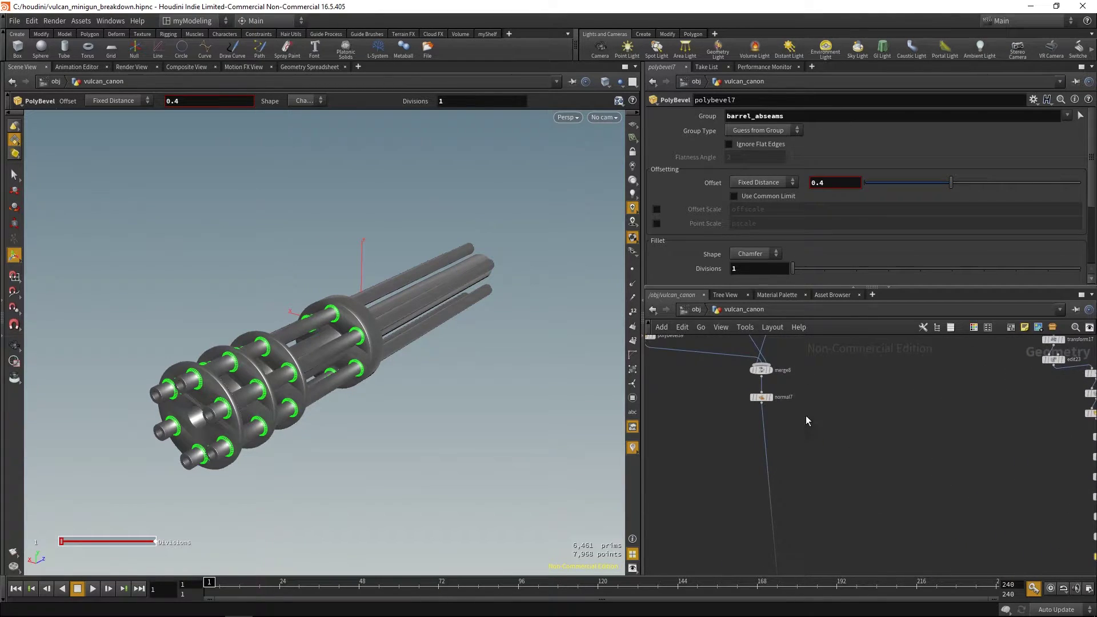
{"action": "left_click", "coordinate": [850, 440]}
{"action": "key", "text": "Escape"}
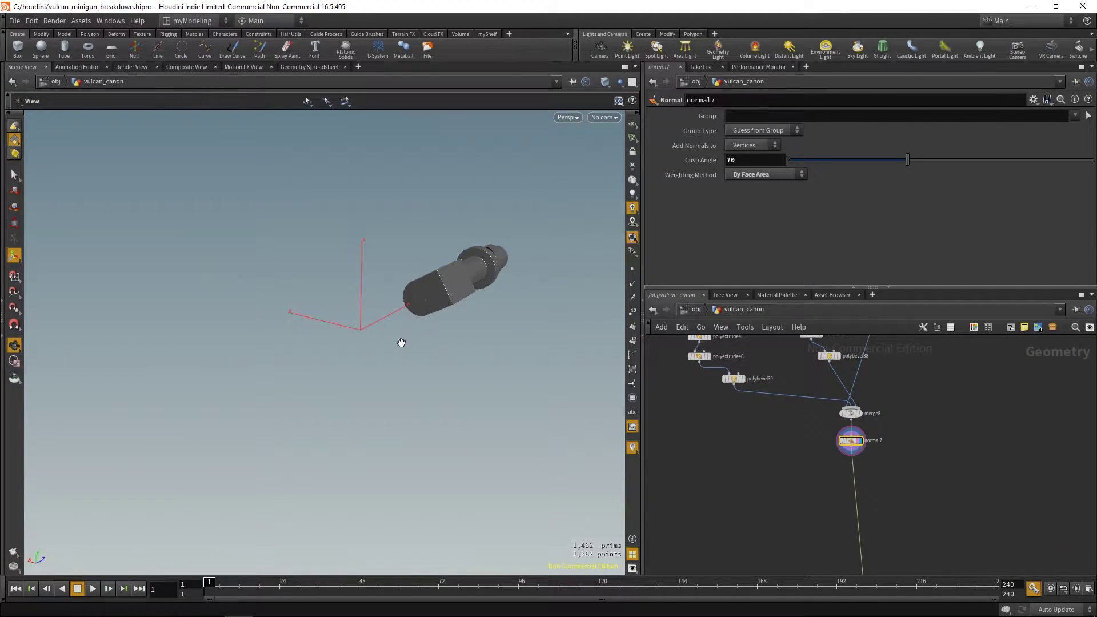
- Frame the cylindrical part in the viewport and examine it from the side and from an angle
{"action": "left_click_drag", "start_coordinate": [399, 343], "coordinate": [477, 358]}
{"action": "key", "text": "space+g"}
{"action": "left_click_drag", "start_coordinate": [367, 412], "coordinate": [425, 431]}
{"action": "right_click_drag", "start_coordinate": [424, 431], "coordinate": [396, 598]}
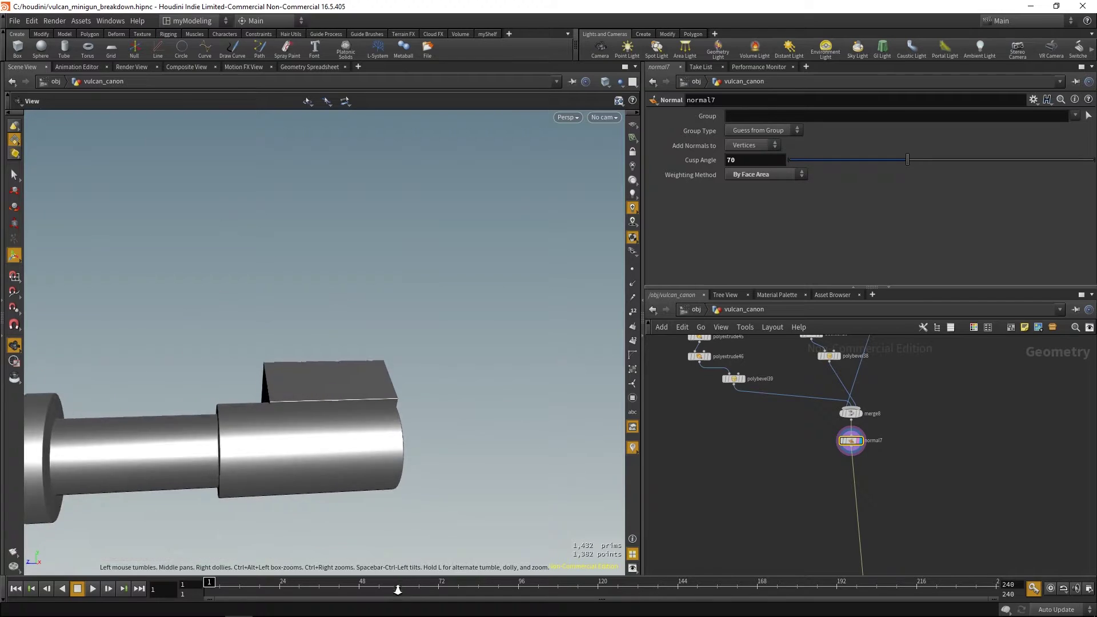
{"action": "middle_click_drag", "start_coordinate": [456, 349], "coordinate": [636, 247]}
{"action": "right_click_drag", "start_coordinate": [416, 337], "coordinate": [441, 426]}
{"action": "left_click_drag", "start_coordinate": [441, 425], "coordinate": [528, 377]}
{"action": "key", "text": "Return"}
- Display the merge7 node that combines tube8 and tube9 at the start of the branch
{"action": "middle_click_drag", "start_coordinate": [794, 361], "coordinate": [778, 564]}
{"action": "middle_click_drag", "start_coordinate": [749, 382], "coordinate": [721, 400]}
{"action": "left_click", "coordinate": [768, 375]}
{"action": "key", "text": "r"}
{"action": "left_click", "coordinate": [766, 383]}
{"action": "key", "text": "r"}
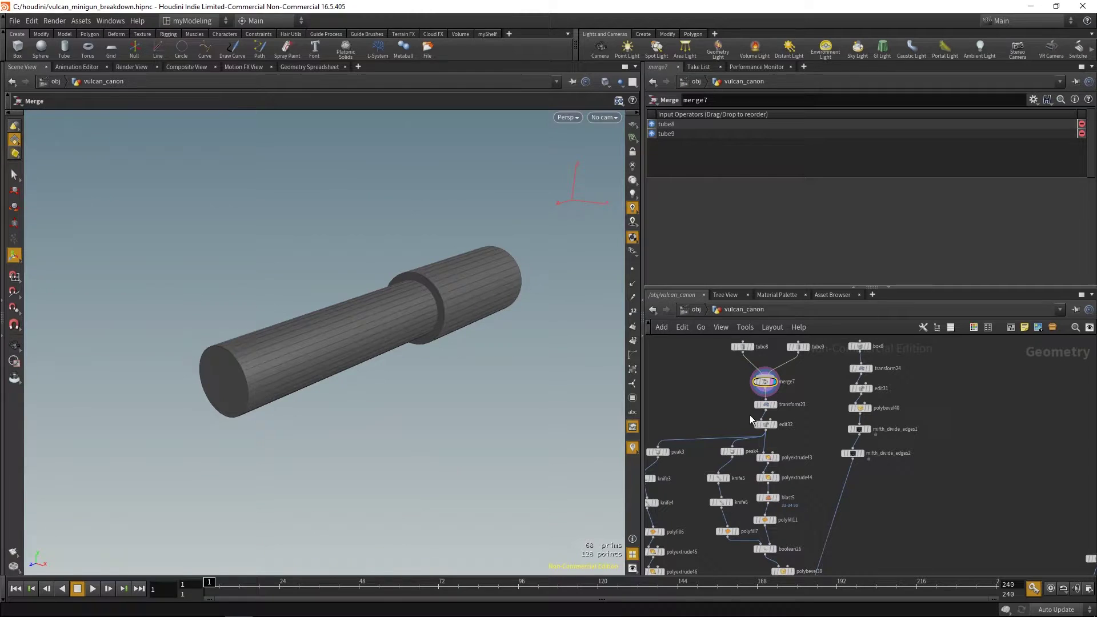
- Display the transform23 and edit32 nodes that adjust the merged tubes
{"action": "left_click", "coordinate": [765, 404]}
{"action": "key", "text": "r"}
{"action": "middle_click_drag", "start_coordinate": [733, 430], "coordinate": [726, 384]}
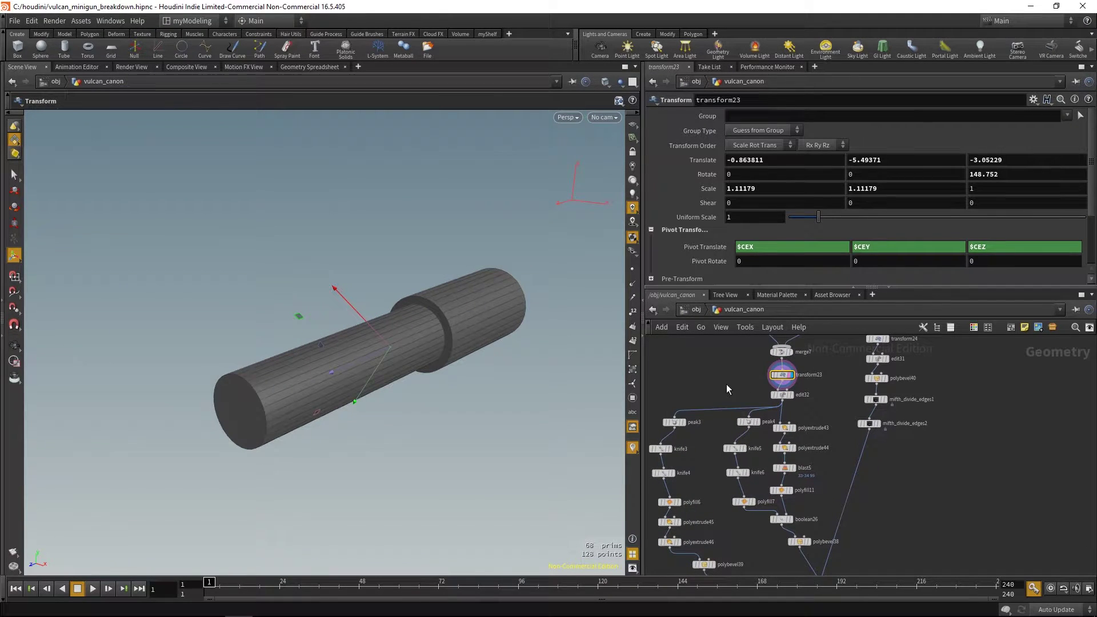
{"action": "left_click", "coordinate": [781, 394]}
{"action": "key", "text": "r"}
- Display the peak3 and peak4 nodes that thicken copies of the tube
{"action": "middle_click_drag", "start_coordinate": [649, 405], "coordinate": [673, 392]}
{"action": "left_click", "coordinate": [697, 410]}
{"action": "key", "text": "r"}
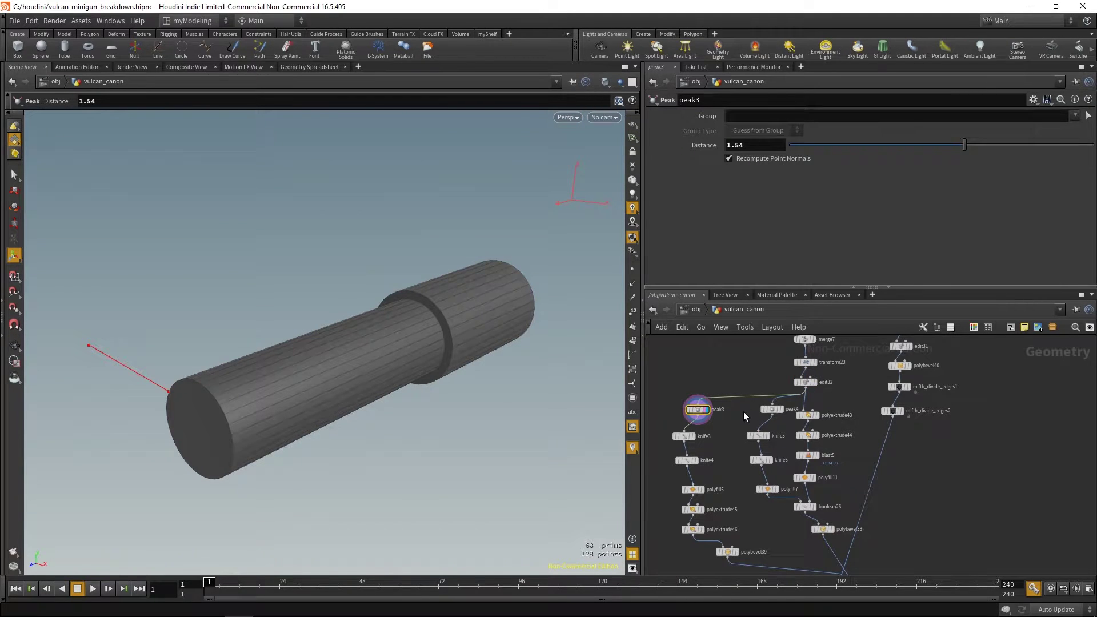
{"action": "middle_click_drag", "start_coordinate": [743, 414], "coordinate": [733, 415]}
{"action": "left_click", "coordinate": [762, 409]}
{"action": "key", "text": "r"}
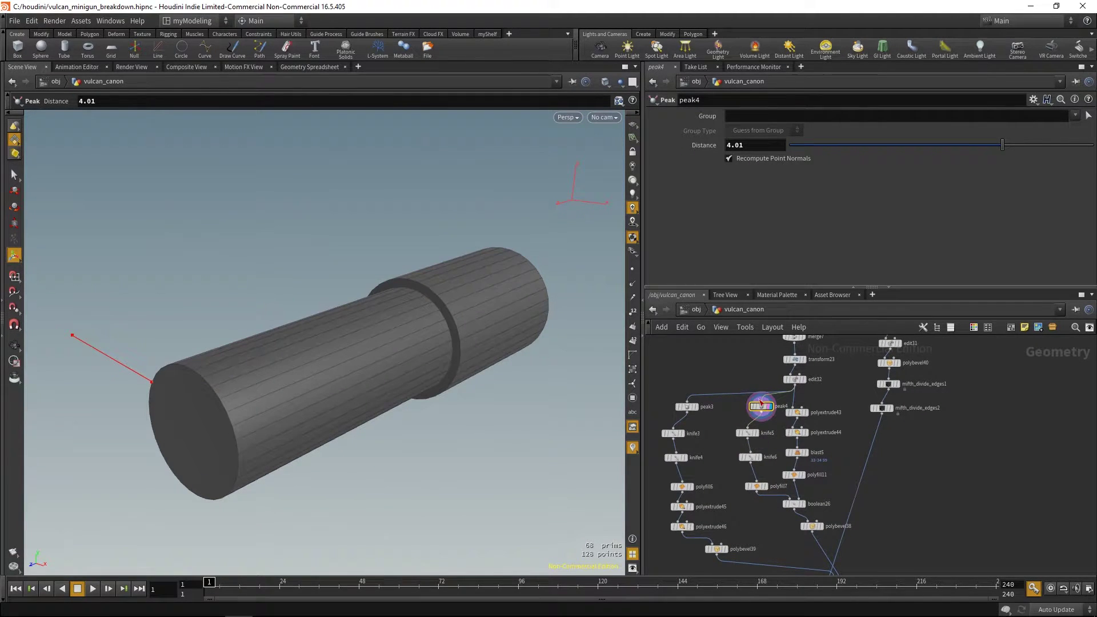
- Try a slightly smaller distance on the peak4 node, and undo the change
{"action": "left_click_drag", "start_coordinate": [1003, 146], "coordinate": [998, 146]}
{"action": "key", "text": "ctrl+z"}
{"action": "middle_click_drag", "start_coordinate": [707, 447], "coordinate": [704, 443]}
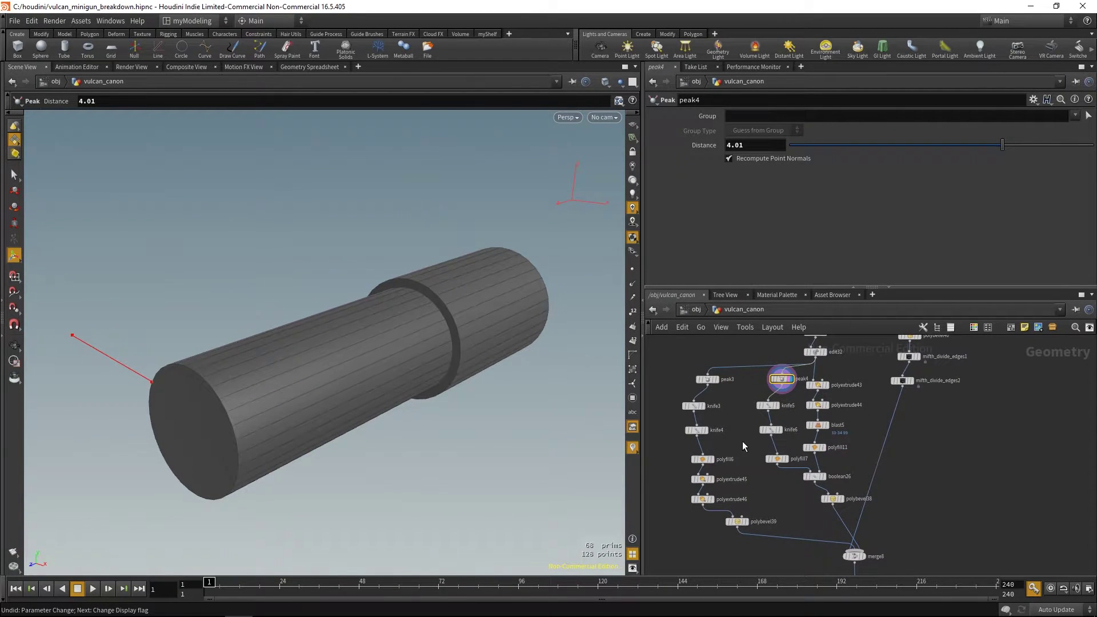
- Display the knife5 node and examine its cutting plane on the thickened tube
{"action": "left_click_drag", "start_coordinate": [770, 412], "coordinate": [769, 413]}
{"action": "left_click_drag", "start_coordinate": [529, 374], "coordinate": [448, 423], "text": "alt"}
{"action": "right_click_drag", "start_coordinate": [448, 423], "coordinate": [529, 525], "text": "alt"}
{"action": "left_click_drag", "start_coordinate": [529, 526], "coordinate": [349, 392]}
{"action": "right_click_drag", "start_coordinate": [427, 463], "coordinate": [279, 358]}
{"action": "left_click_drag", "start_coordinate": [280, 358], "coordinate": [309, 297]}
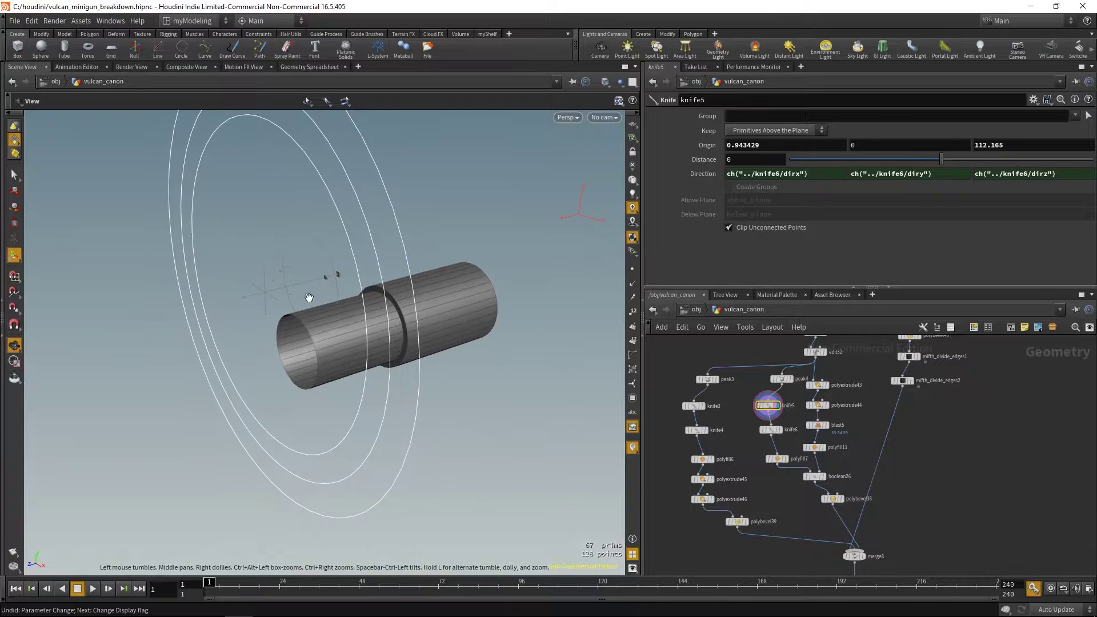
- Display the knife6 node and the polyfill7 node that caps the cut ring
{"action": "left_click", "coordinate": [767, 429]}
{"action": "left_click", "coordinate": [781, 430]}
{"action": "left_click", "coordinate": [771, 459]}
{"action": "left_click", "coordinate": [784, 459]}
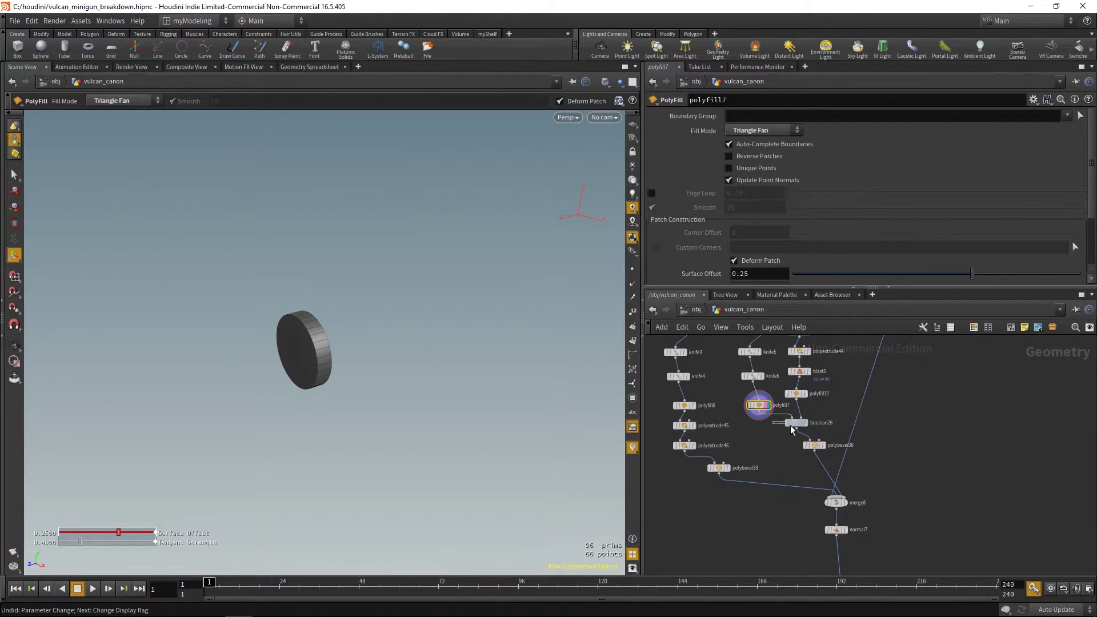
- Display the boolean26 node that unites the ring with the tube
{"action": "left_click", "coordinate": [795, 424]}
{"action": "key", "text": "Escape"}
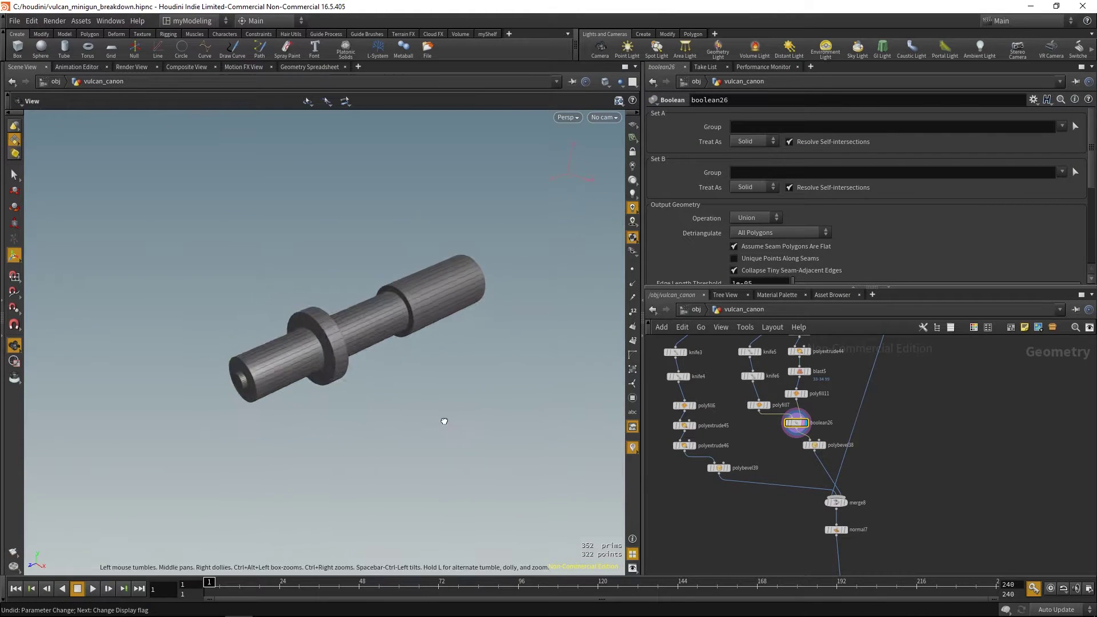
{"action": "key", "text": "Return"}
{"action": "middle_click_drag", "start_coordinate": [842, 371], "coordinate": [821, 412]}
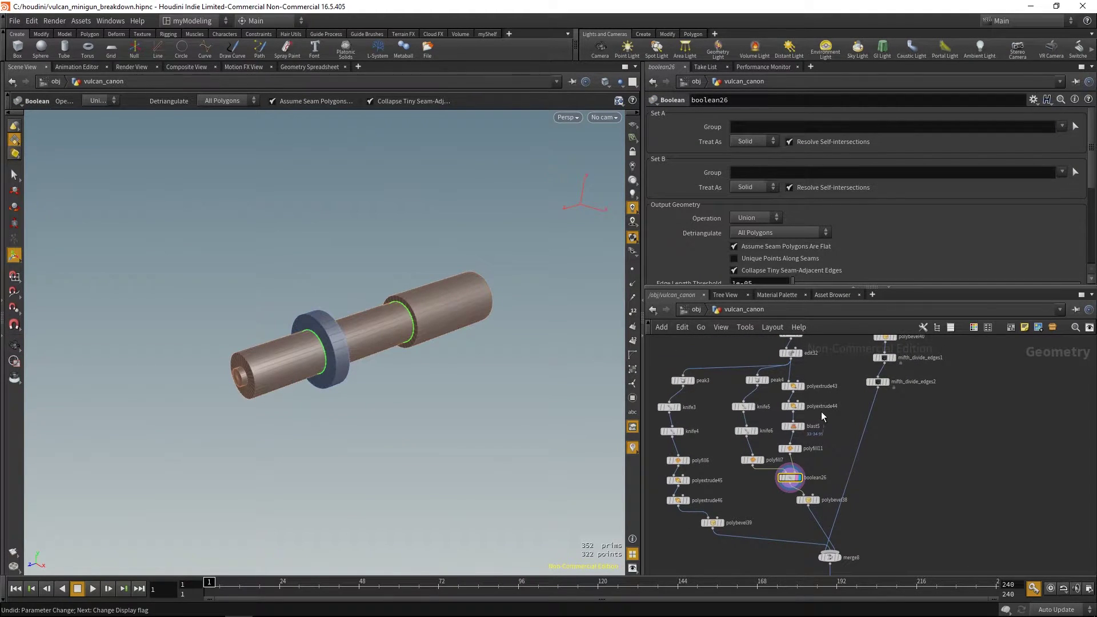
- Display the polyextrude43 and polyfill11 nodes of the main tube and view its end from the front
{"action": "left_click", "coordinate": [794, 387]}
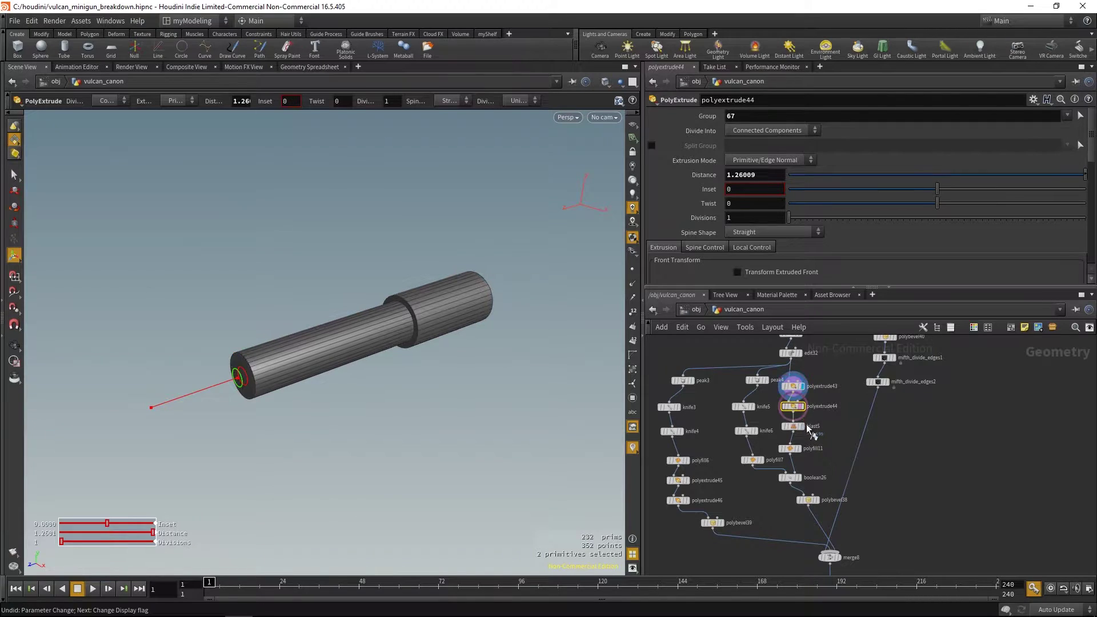
{"action": "left_click", "coordinate": [793, 426]}
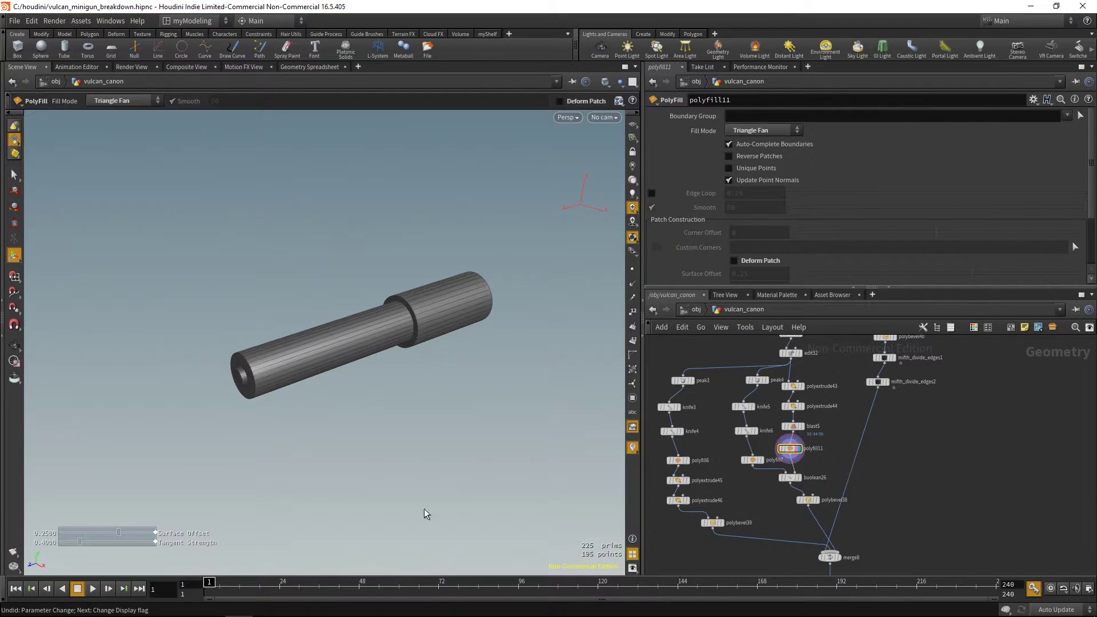
{"action": "key", "text": "Escape"}
{"action": "left_click_drag", "start_coordinate": [424, 513], "coordinate": [338, 353]}
- Display the blast5 node that deletes selected primitives, and select the polyextrude44 node above it
{"action": "left_click", "coordinate": [792, 426]}
{"action": "left_click", "coordinate": [804, 426]}
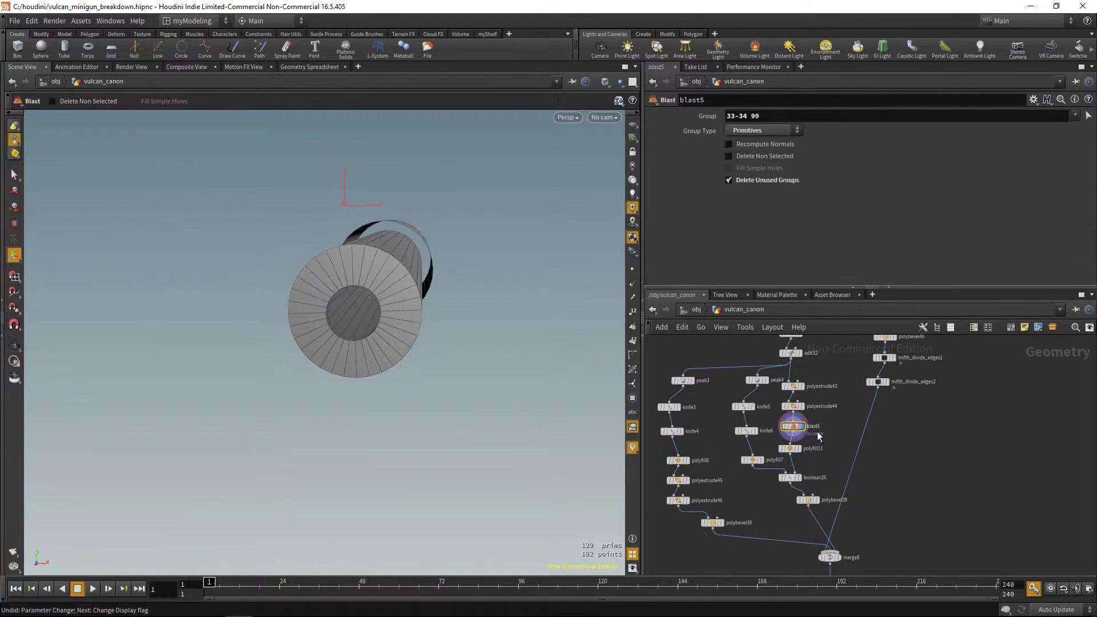
{"action": "left_click", "coordinate": [806, 405]}
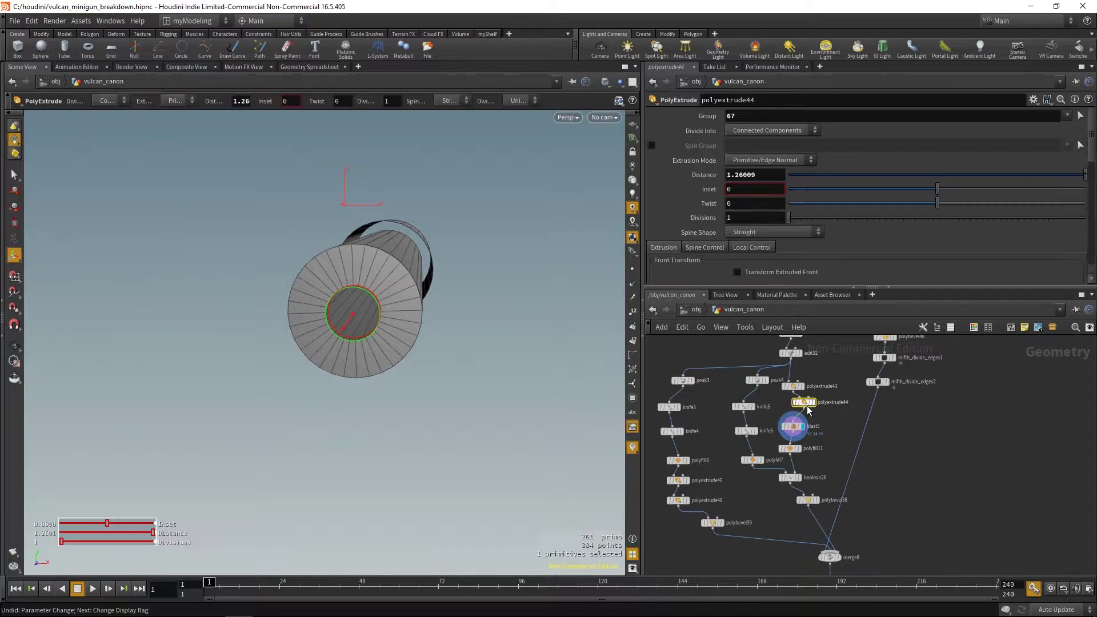
- Display the polyextrude44 node to inspect the extruded end cap, and display the blast5 node that deletes primitives 33-34 and 99
{"action": "left_click_drag", "start_coordinate": [452, 343], "coordinate": [331, 270], "text": "alt"}
{"action": "key", "text": "Return"}
{"action": "mouse_move", "coordinate": [785, 425]}
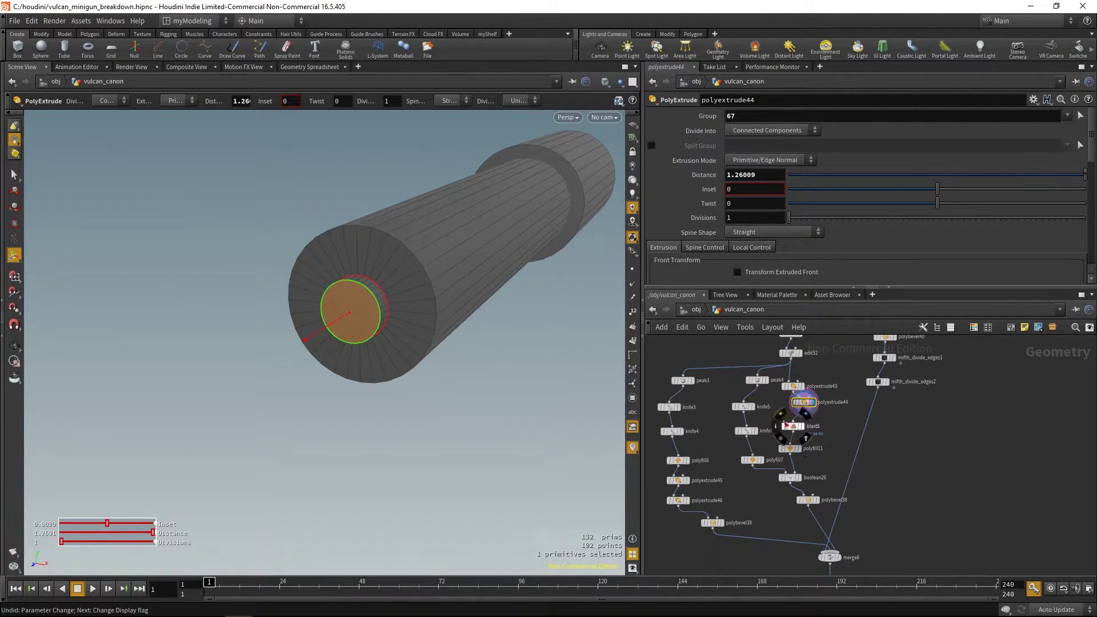
{"action": "left_click", "coordinate": [793, 428]}
{"action": "left_click", "coordinate": [801, 426]}
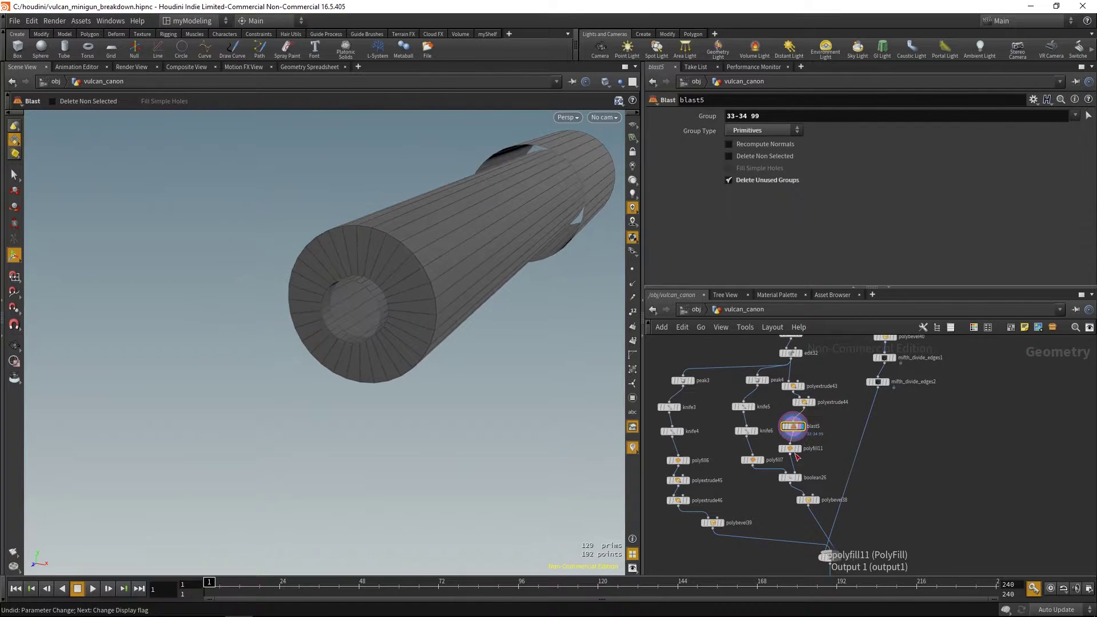
- Display the polyfill11 node and try the Quadrilateral Fan fill mode on the capped end
{"action": "left_click", "coordinate": [790, 449]}
{"action": "left_click", "coordinate": [799, 448]}
{"action": "left_click", "coordinate": [768, 131]}
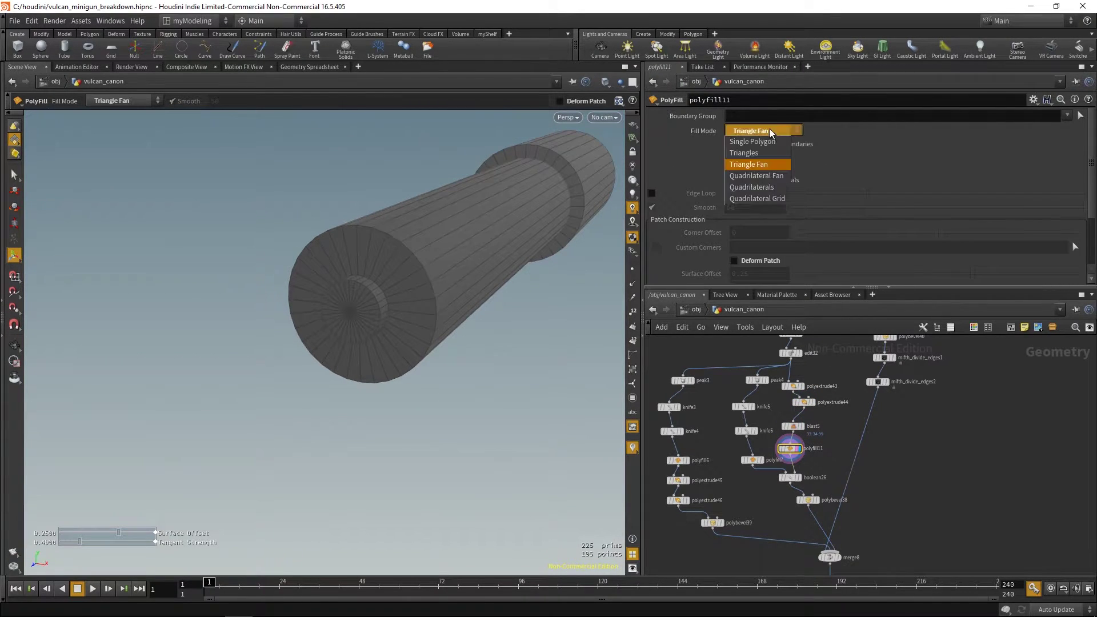
{"action": "left_click", "coordinate": [774, 176]}
{"action": "left_click_drag", "start_coordinate": [539, 340], "coordinate": [627, 254]}
- Restore polyfill11's fill mode to Triangle Fan and view the cap
{"action": "left_click", "coordinate": [761, 134]}
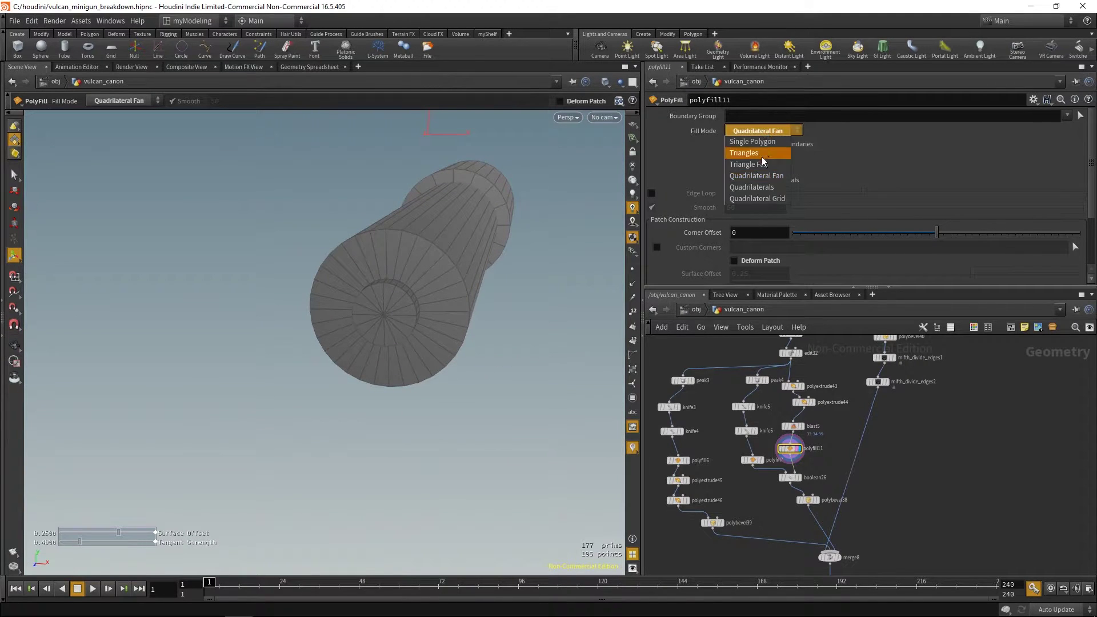
{"action": "left_click", "coordinate": [762, 153]}
{"action": "key", "text": "Escape"}
{"action": "mouse_move", "coordinate": [508, 384]}
{"action": "left_mouse_down"}
{"action": "mouse_move", "coordinate": [490, 396]}
{"action": "mouse_move", "coordinate": [492, 384]}
{"action": "left_mouse_up"}
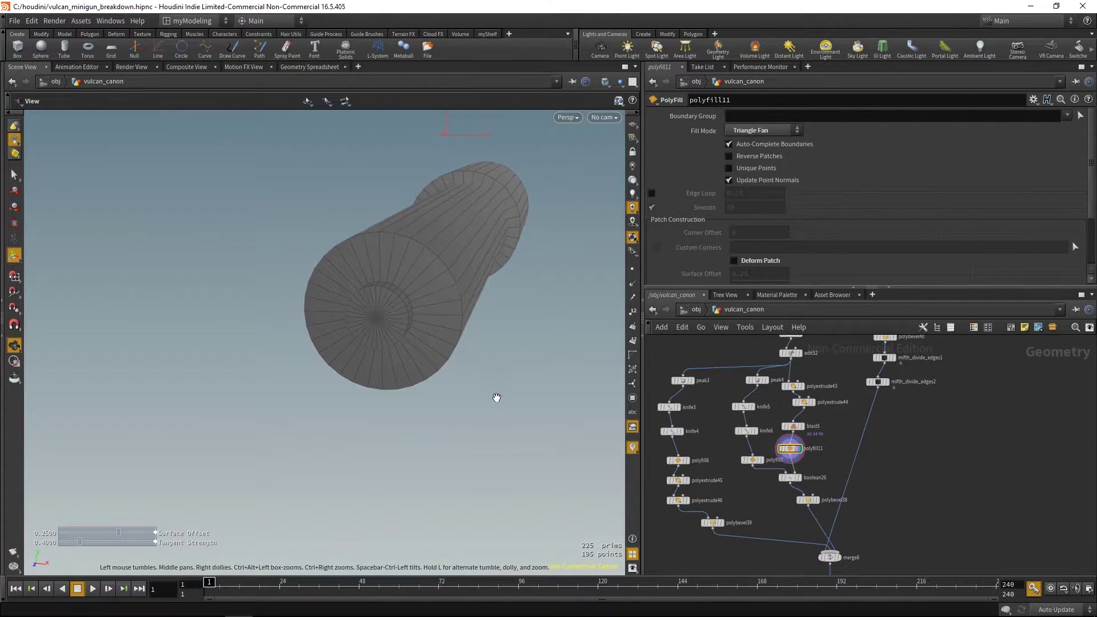
{"action": "key", "text": "Return"}
- Display the polybevel38 node on the main tube and examine its Ignore Flat Edges and flatness angle settings
{"action": "middle_click_drag", "start_coordinate": [776, 516], "coordinate": [755, 490]}
{"action": "left_click", "coordinate": [788, 476]}
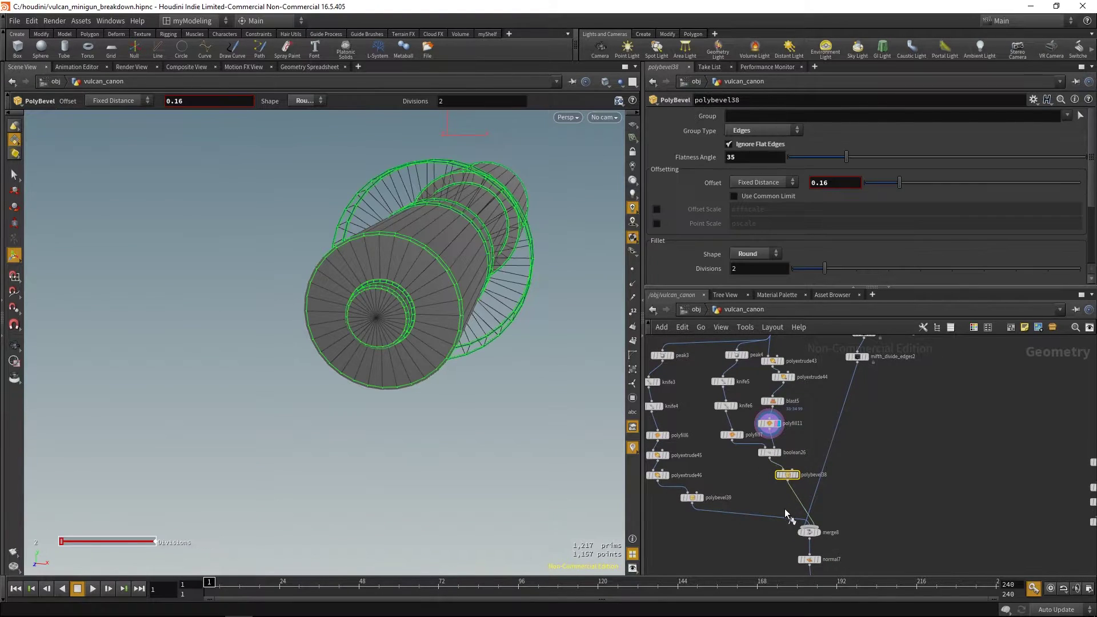
{"action": "middle_click_drag", "start_coordinate": [762, 487], "coordinate": [760, 503]}
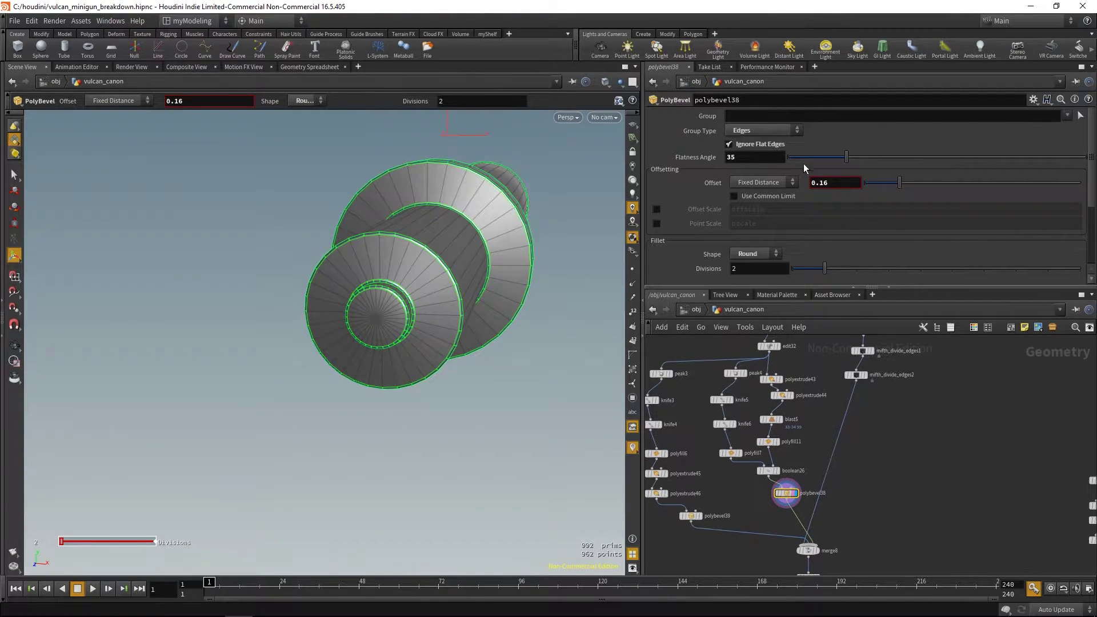
{"action": "left_click", "coordinate": [752, 145]}
{"action": "left_click", "coordinate": [751, 145]}
{"action": "left_click_drag", "start_coordinate": [916, 164], "coordinate": [846, 278]}
{"action": "middle_click_drag", "start_coordinate": [867, 483], "coordinate": [893, 466]}
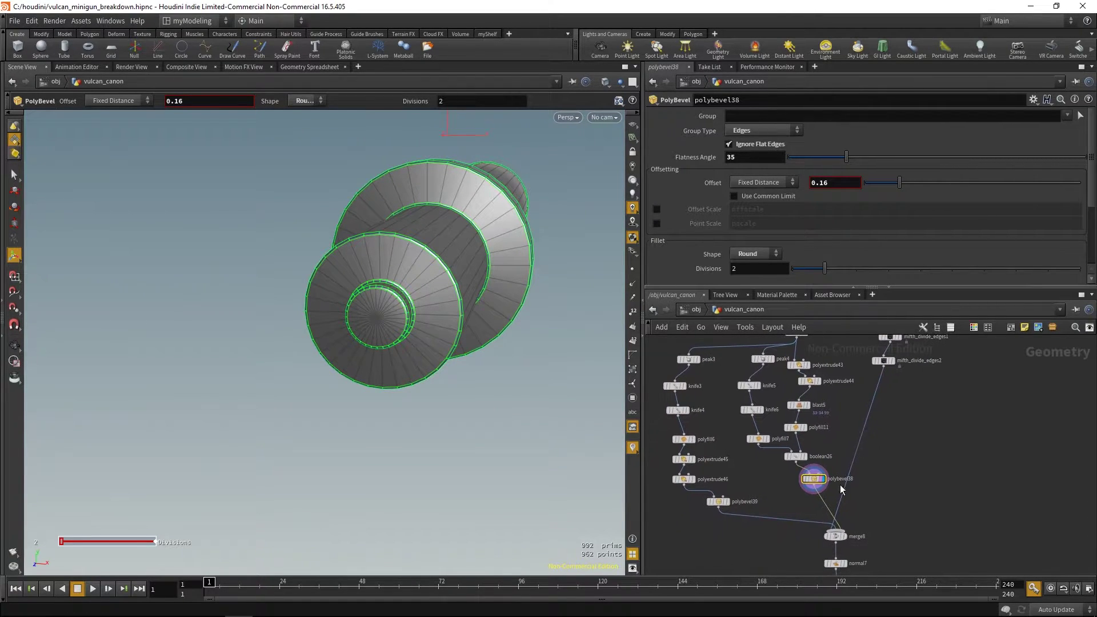
- Display the polybevel39 result, and go back to the peak3 node that starts this branch and inspect the enlarged tube
{"action": "left_click", "coordinate": [729, 501]}
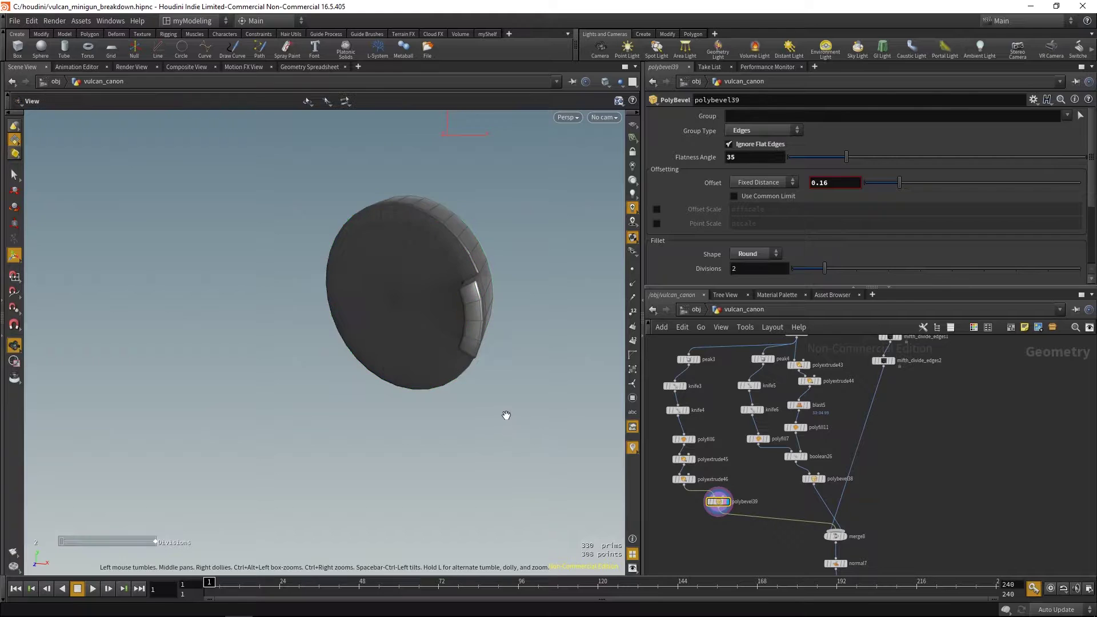
{"action": "middle_click_drag", "start_coordinate": [682, 391], "coordinate": [710, 426]}
{"action": "left_click", "coordinate": [726, 395]}
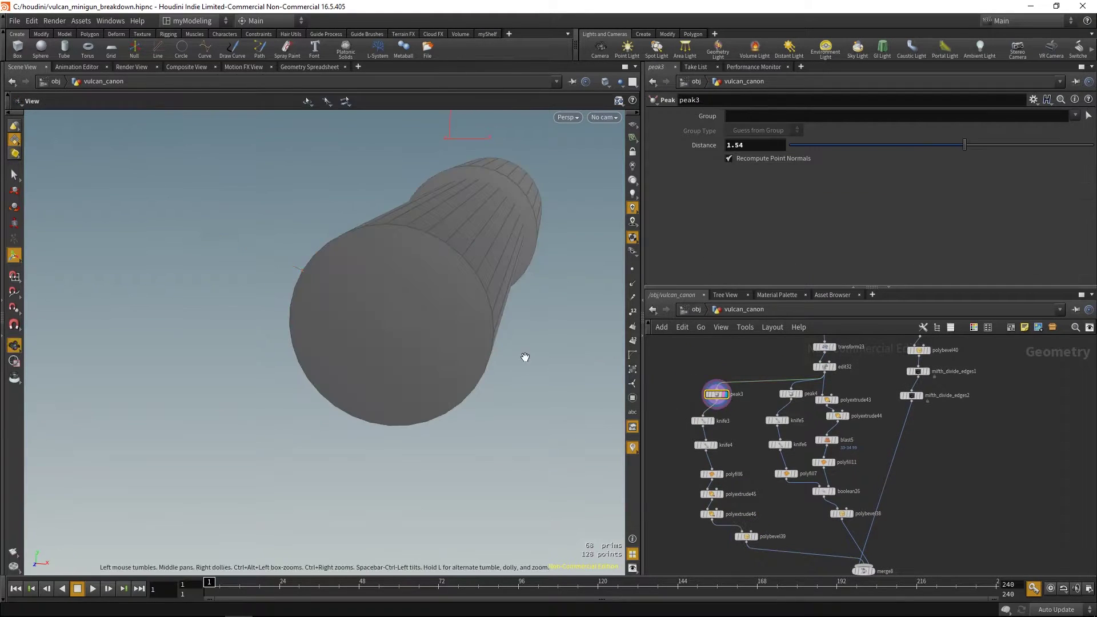
{"action": "left_click_drag", "start_coordinate": [521, 360], "coordinate": [442, 373], "text": "alt"}
{"action": "middle_click_drag", "start_coordinate": [441, 373], "coordinate": [406, 363]}
{"action": "right_click_drag", "start_coordinate": [447, 395], "coordinate": [326, 326]}
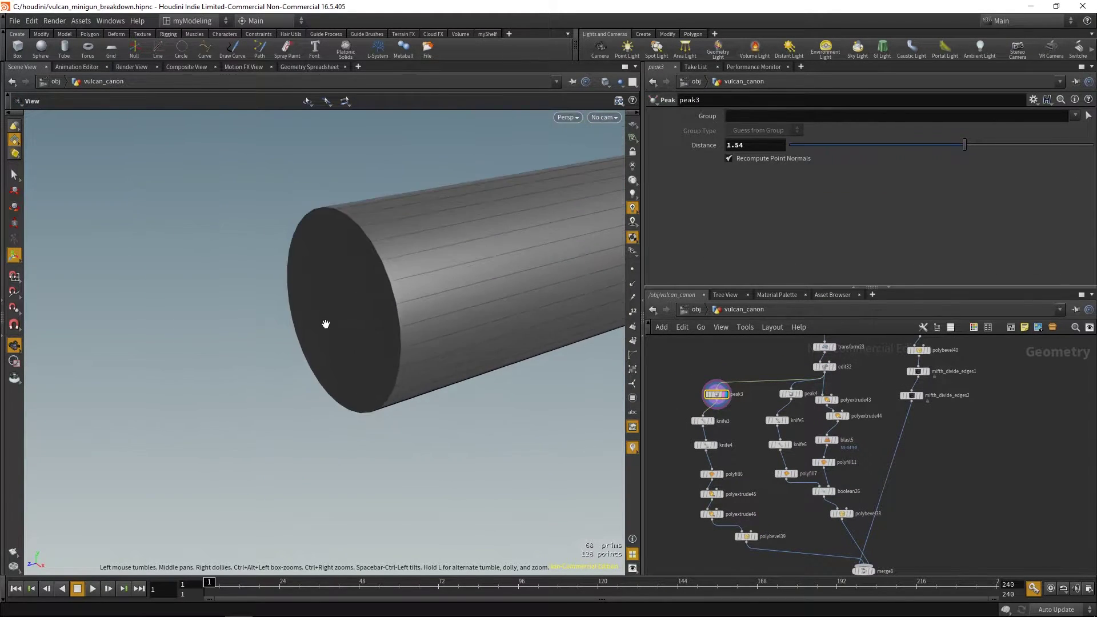
{"action": "scroll", "coordinate": [345, 303], "scroll_direction": "down", "scroll_amount": 3}
{"action": "scroll", "coordinate": [345, 297], "scroll_direction": "down", "scroll_amount": 1}
{"action": "middle_click_drag", "start_coordinate": [346, 297], "coordinate": [190, 360]}
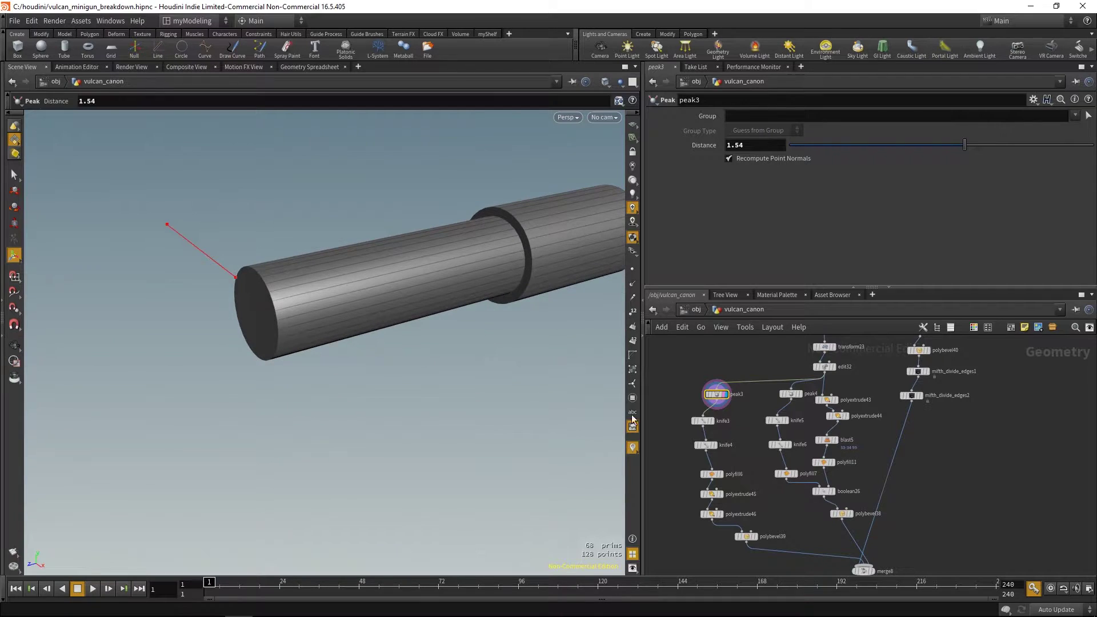
- Display the knife3 and knife4 nodes that slice the enlarged tube, and check which side of the plane knife4 keeps
{"action": "left_click_drag", "start_coordinate": [698, 421], "coordinate": [700, 422]}
{"action": "left_click", "coordinate": [710, 421]}
{"action": "left_click_drag", "start_coordinate": [467, 366], "coordinate": [475, 343], "text": "alt"}
{"action": "left_click", "coordinate": [719, 448]}
{"action": "middle_click_drag", "start_coordinate": [476, 342], "coordinate": [472, 365], "text": "alt"}
{"action": "left_click", "coordinate": [764, 131]}
{"action": "left_click", "coordinate": [766, 129]}
- Try moving knife4's cutting plane with its viewport handle and undo the change
{"action": "middle_click_drag", "start_coordinate": [440, 269], "coordinate": [444, 294], "text": "alt"}
{"action": "left_click_drag", "start_coordinate": [467, 229], "coordinate": [499, 216]}
{"action": "key", "text": "ctrl+z"}
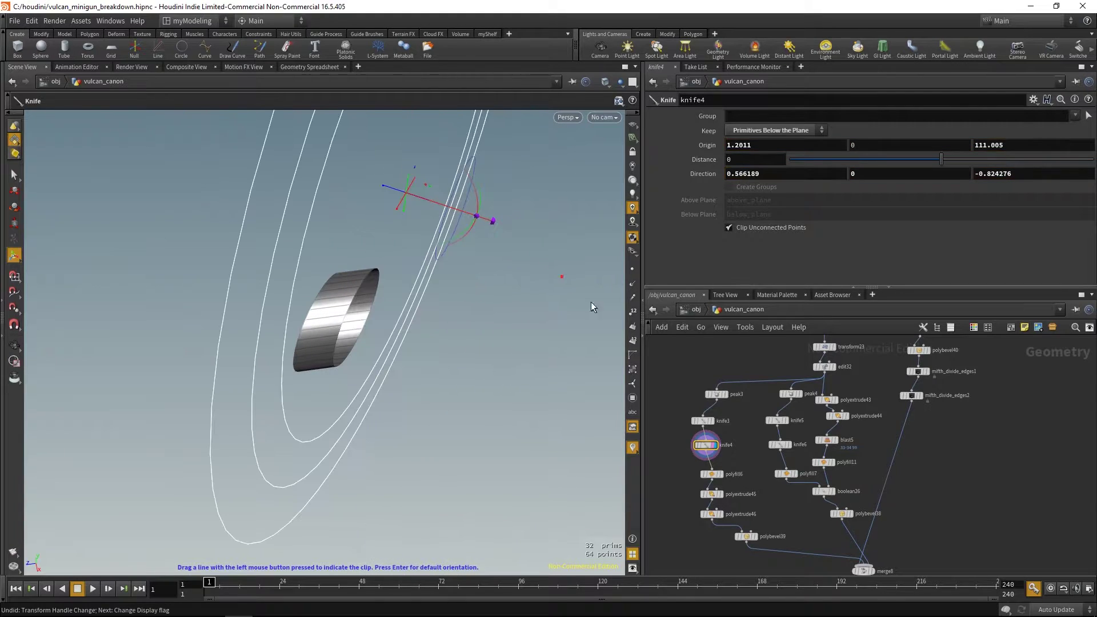
- Select knife3 to examine its direction linked to knife4, try moving its cutting plane, and undo the move
{"action": "left_click", "coordinate": [721, 421]}
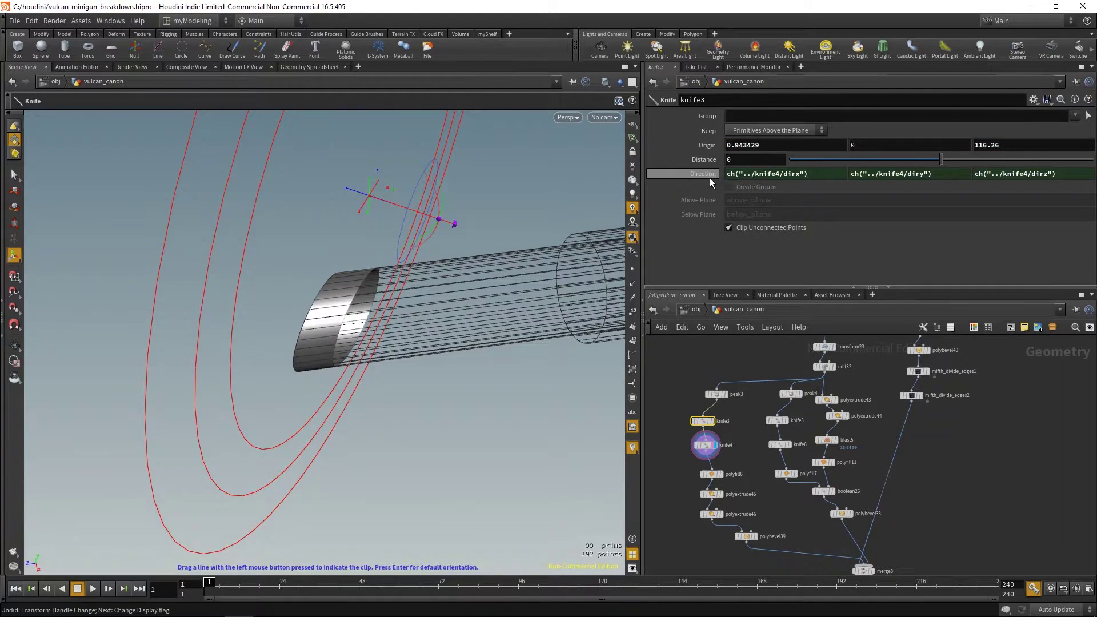
{"action": "mouse_move", "coordinate": [448, 226]}
{"action": "left_mouse_down", "text": "alt"}
{"action": "mouse_move", "coordinate": [475, 176]}
{"action": "mouse_move", "coordinate": [456, 199]}
{"action": "mouse_move", "coordinate": [462, 179]}
{"action": "mouse_move", "coordinate": [461, 194]}
{"action": "mouse_move", "coordinate": [481, 167]}
{"action": "mouse_move", "coordinate": [464, 226]}
{"action": "left_mouse_up", "text": "alt"}
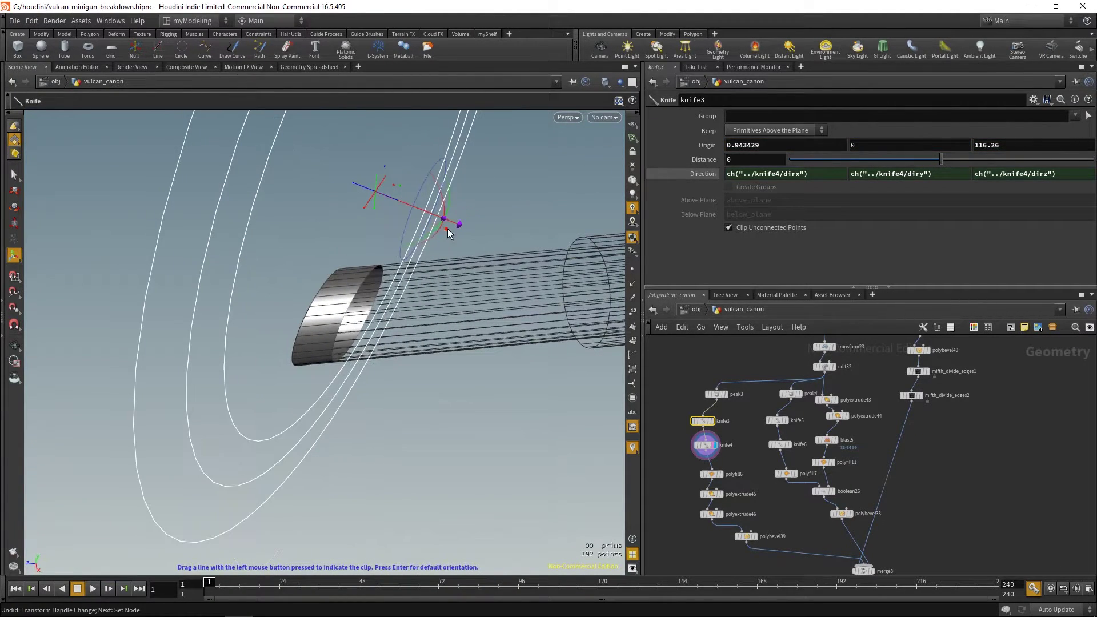
{"action": "left_click_drag", "start_coordinate": [394, 197], "coordinate": [362, 195]}
{"action": "key", "text": "ctrl+z"}
- Select knife4, try moving its cutting plane along the tube, and undo the move
{"action": "left_click", "coordinate": [708, 446]}
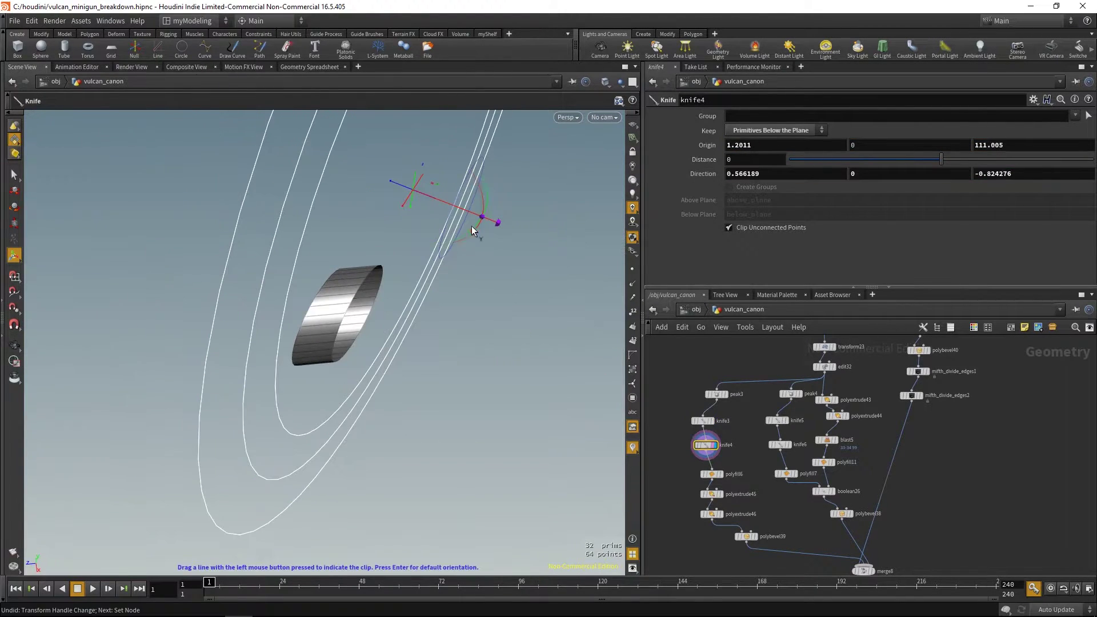
{"action": "left_click_drag", "start_coordinate": [426, 194], "coordinate": [462, 204]}
{"action": "key", "text": "ctrl+z"}
- Display the polyfill6 node that caps the sliced ring, and the polyextrude45 node that insets the cap
{"action": "left_click", "coordinate": [711, 474]}
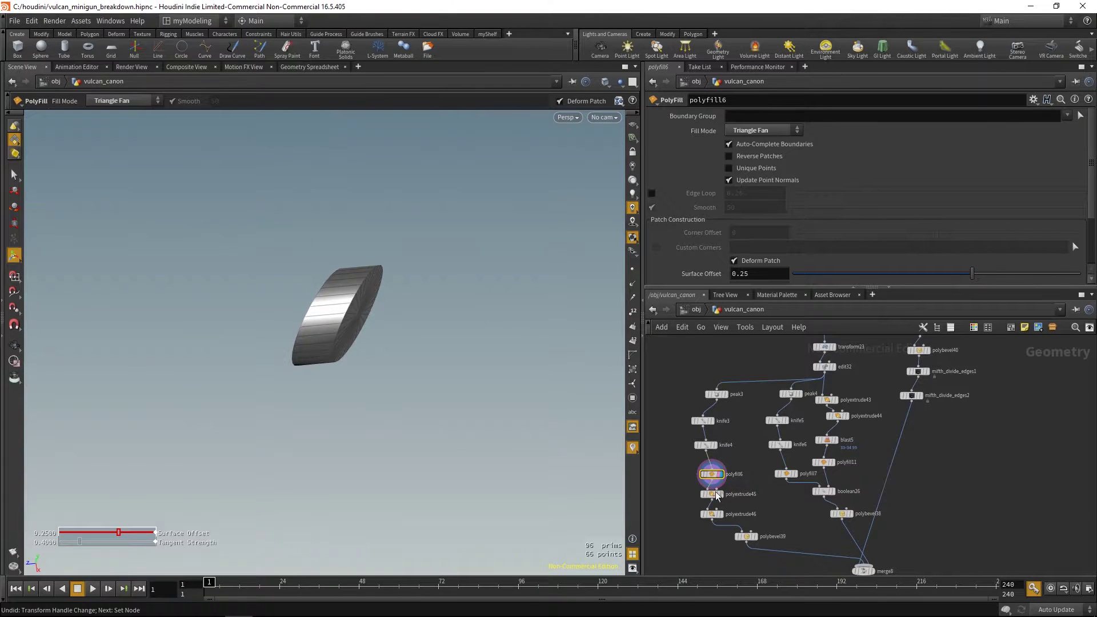
{"action": "left_click_drag", "start_coordinate": [320, 350], "coordinate": [494, 216], "text": "alt"}
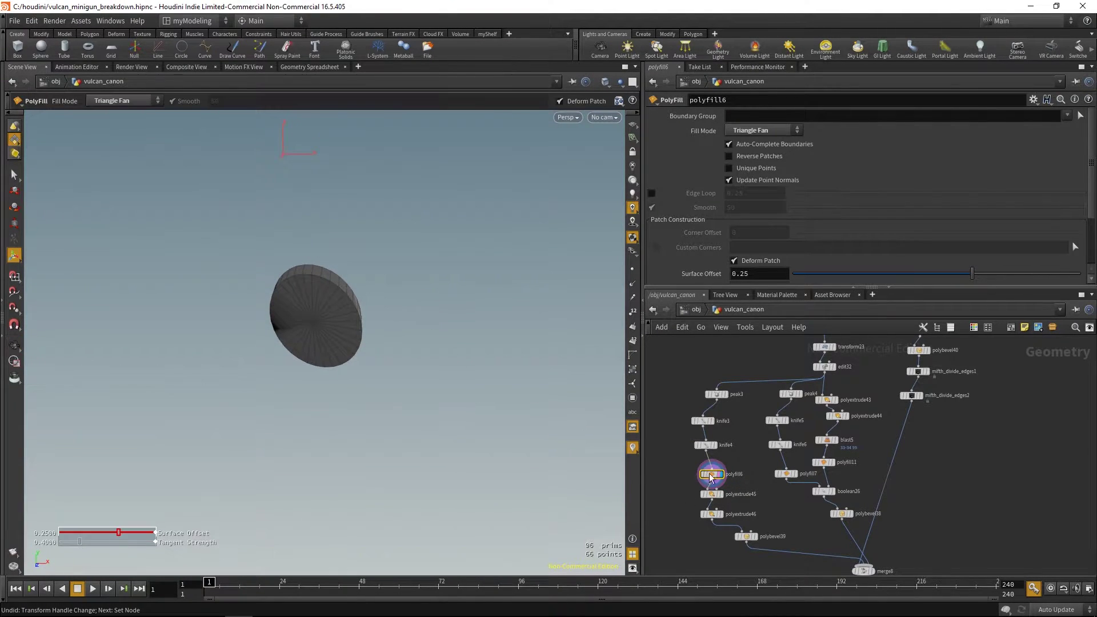
{"action": "left_click", "coordinate": [711, 494]}
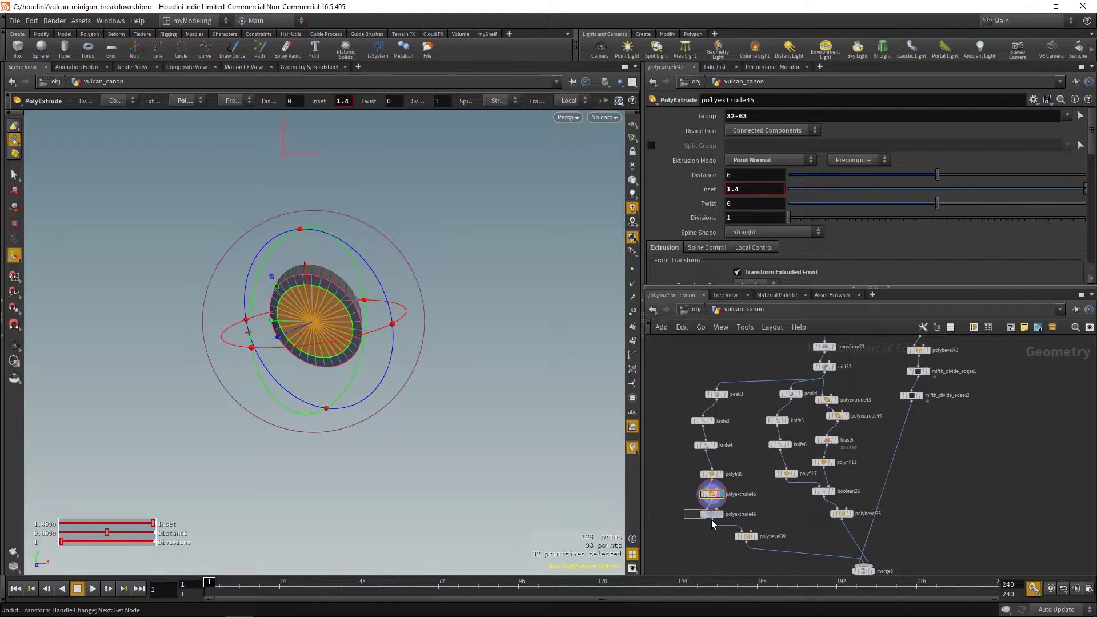
- Display the polyextrude46 node and examine the front transform settings that flatten its extruded side faces
{"action": "left_click", "coordinate": [709, 515]}
{"action": "key", "text": "Escape"}
{"action": "left_click_drag", "start_coordinate": [519, 430], "coordinate": [541, 338]}
{"action": "key", "text": "Return"}
{"action": "left_click_drag", "start_coordinate": [1093, 132], "coordinate": [1056, 193]}
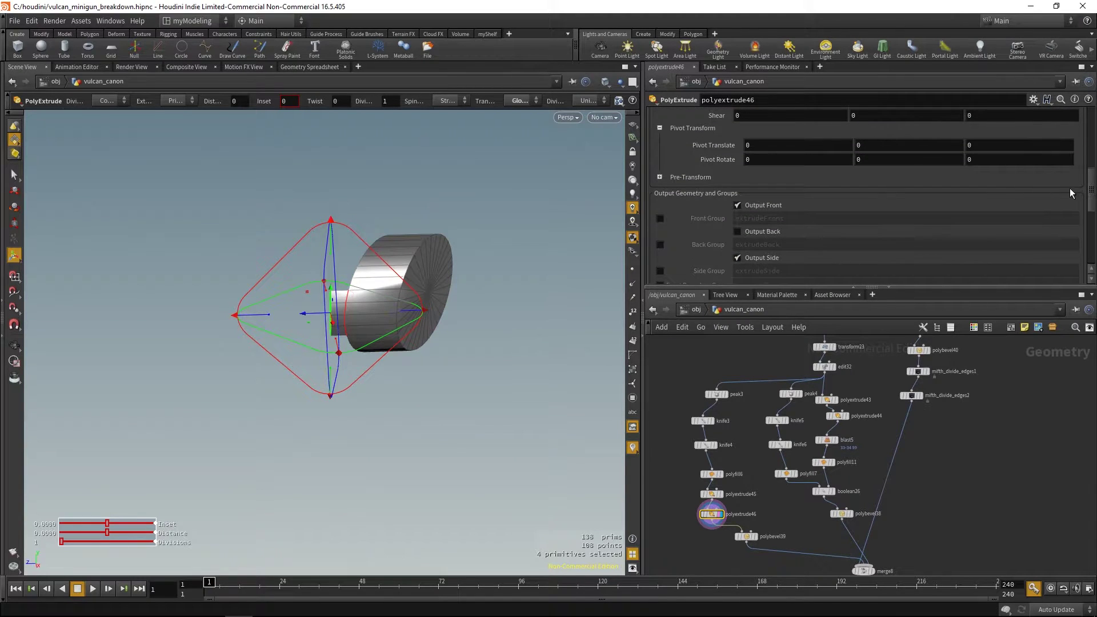
{"action": "scroll", "coordinate": [1071, 193], "scroll_direction": "up", "scroll_amount": 5}
{"action": "key", "text": "Escape"}
{"action": "left_click_drag", "start_coordinate": [448, 411], "coordinate": [496, 342]}
{"action": "key", "text": "Return"}
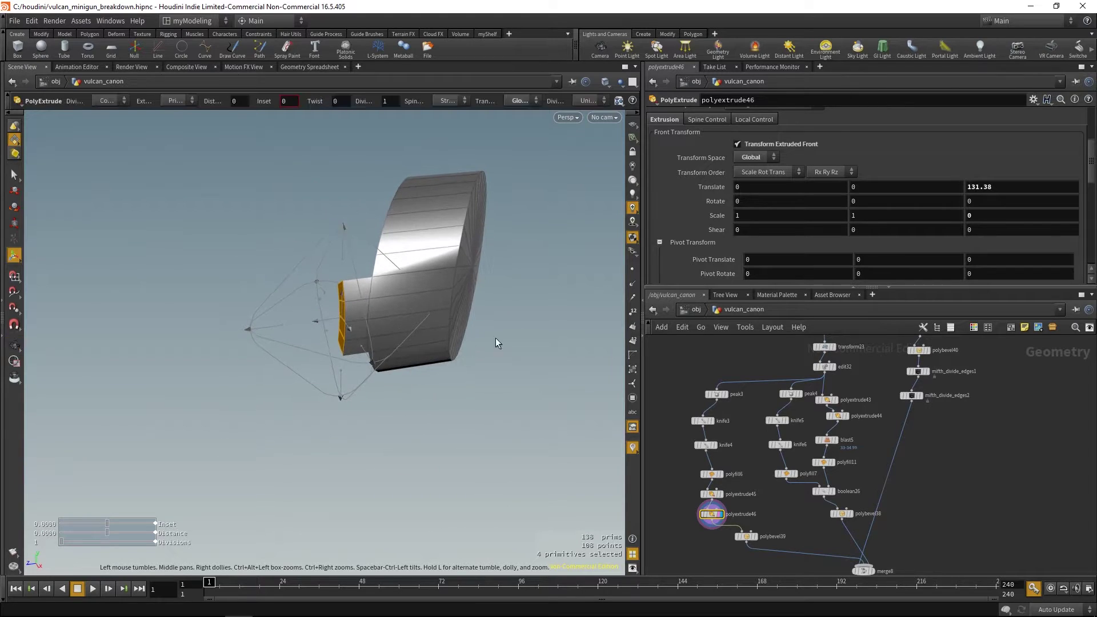
- Turn off Transform Extruded Front on polyextrude46 to compare the shape, and restore the setting
{"action": "left_click", "coordinate": [797, 144]}
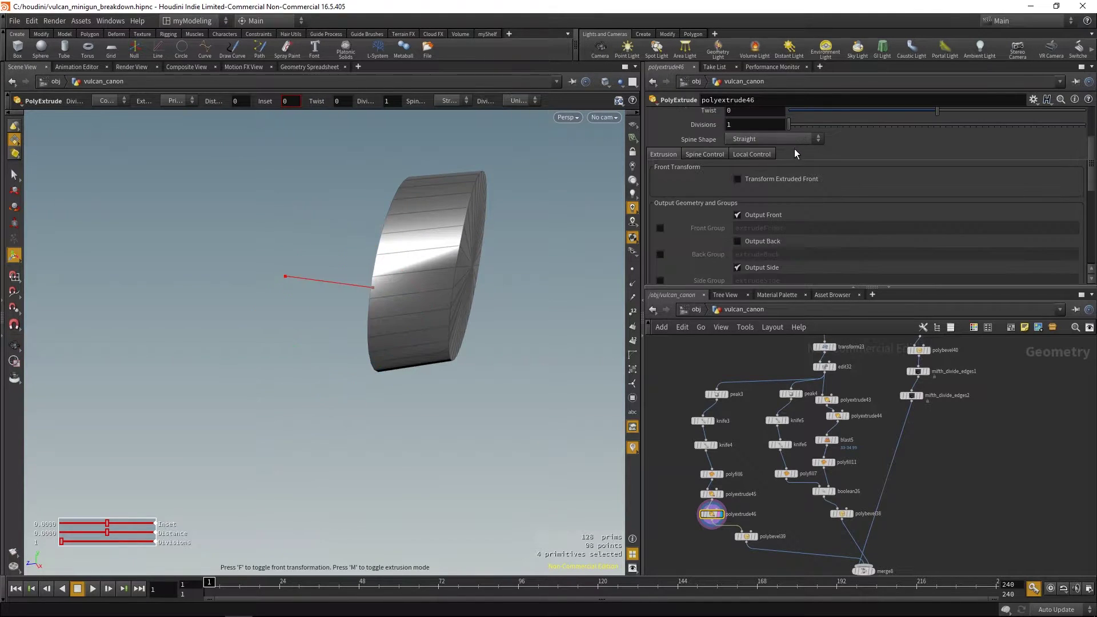
{"action": "left_click_drag", "start_coordinate": [409, 394], "coordinate": [358, 331], "text": "alt"}
{"action": "left_click", "coordinate": [761, 178]}
{"action": "key", "text": "ctrl+z"}
- Try the rotate and scale handles on polyextrude46's extruded faces and undo the changes
{"action": "left_click_drag", "start_coordinate": [480, 298], "coordinate": [394, 232], "text": "alt"}
{"action": "key", "text": "Return"}
{"action": "key", "text": "r"}
{"action": "key", "text": "e"}
{"action": "mouse_move", "coordinate": [366, 266]}
{"action": "left_mouse_down", "text": "alt"}
{"action": "mouse_move", "coordinate": [328, 286]}
{"action": "mouse_move", "coordinate": [369, 264]}
{"action": "left_mouse_up", "text": "alt"}
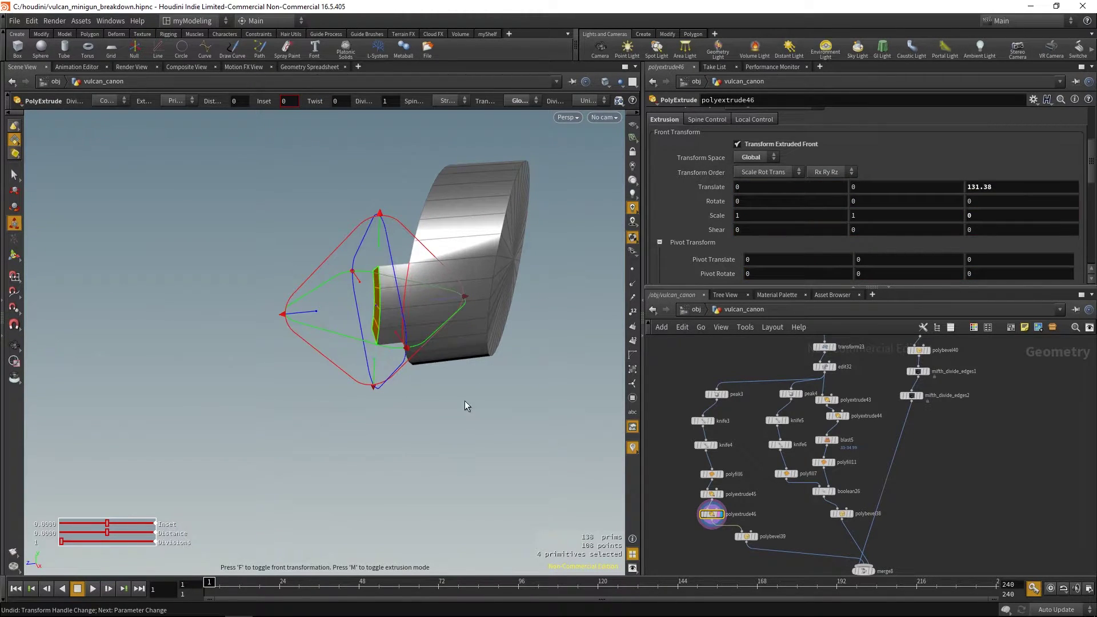
{"action": "key", "text": "ctrl+z"}
{"action": "key", "text": "ctrl+z"}
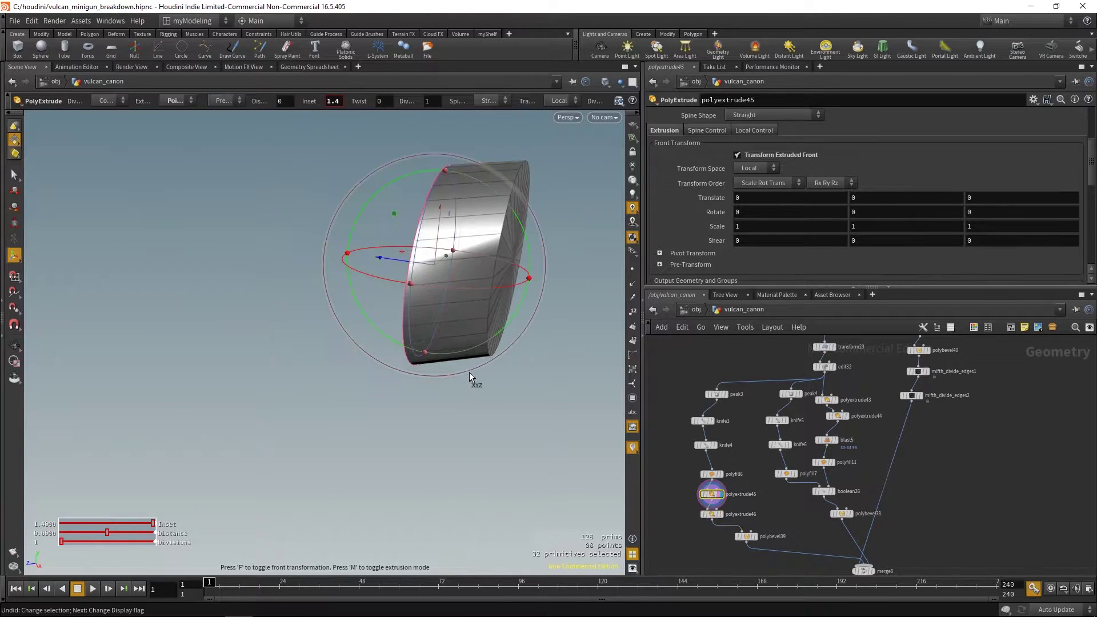
{"action": "key", "text": "ctrl+z"}
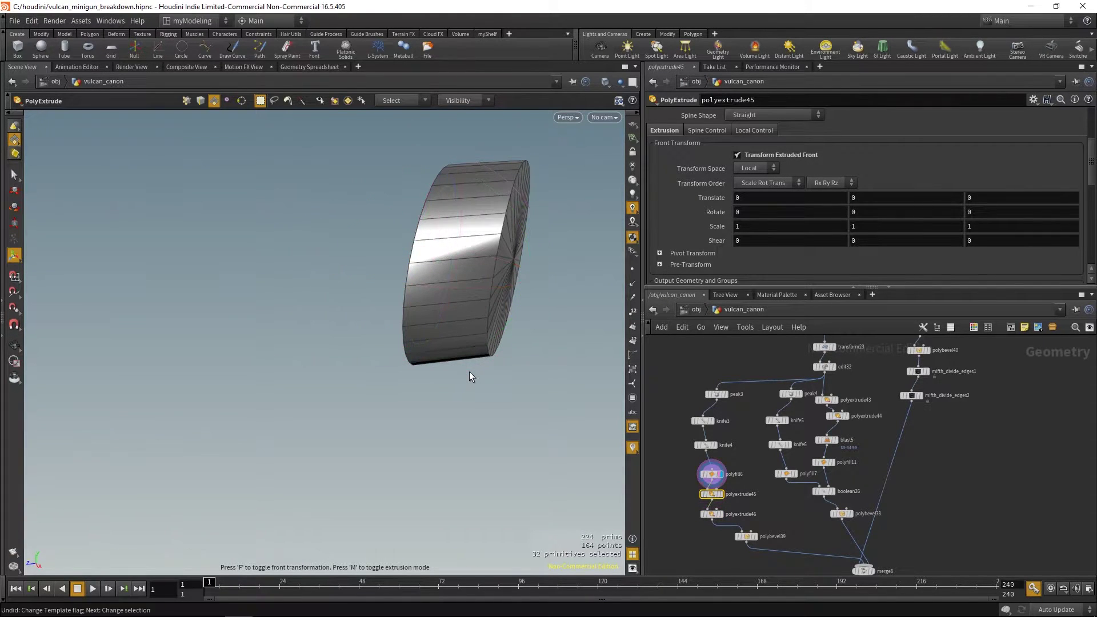
- Display polyextrude45 and polyextrude46 again and check the transform space options of polyextrude46, keeping Global
{"action": "left_click", "coordinate": [714, 496]}
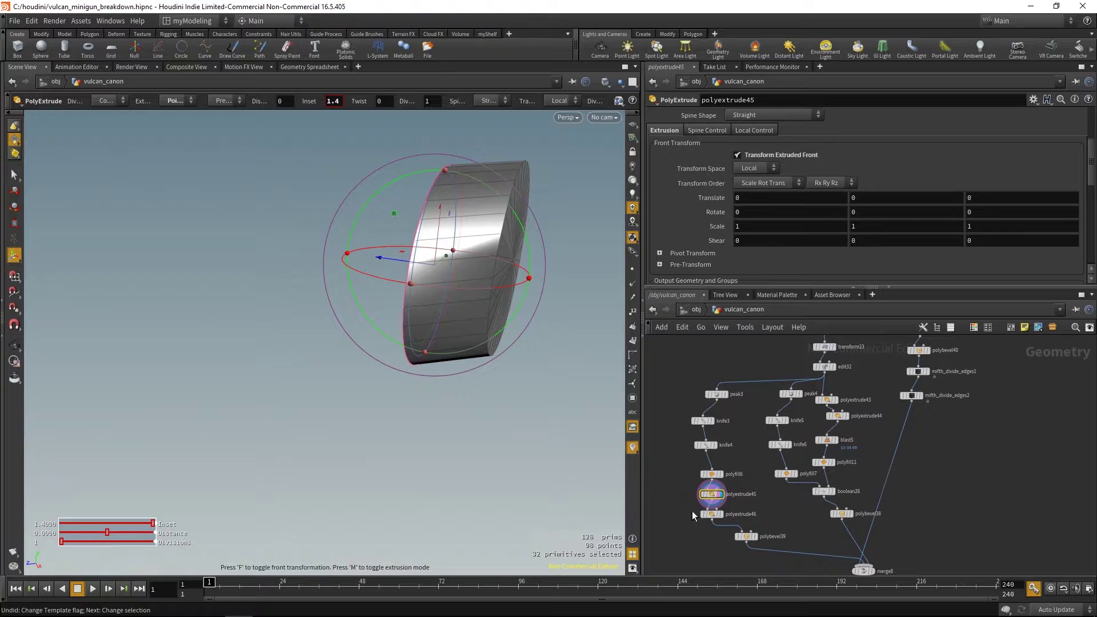
{"action": "left_click", "coordinate": [711, 513]}
{"action": "left_click_drag", "start_coordinate": [601, 500], "coordinate": [487, 405]}
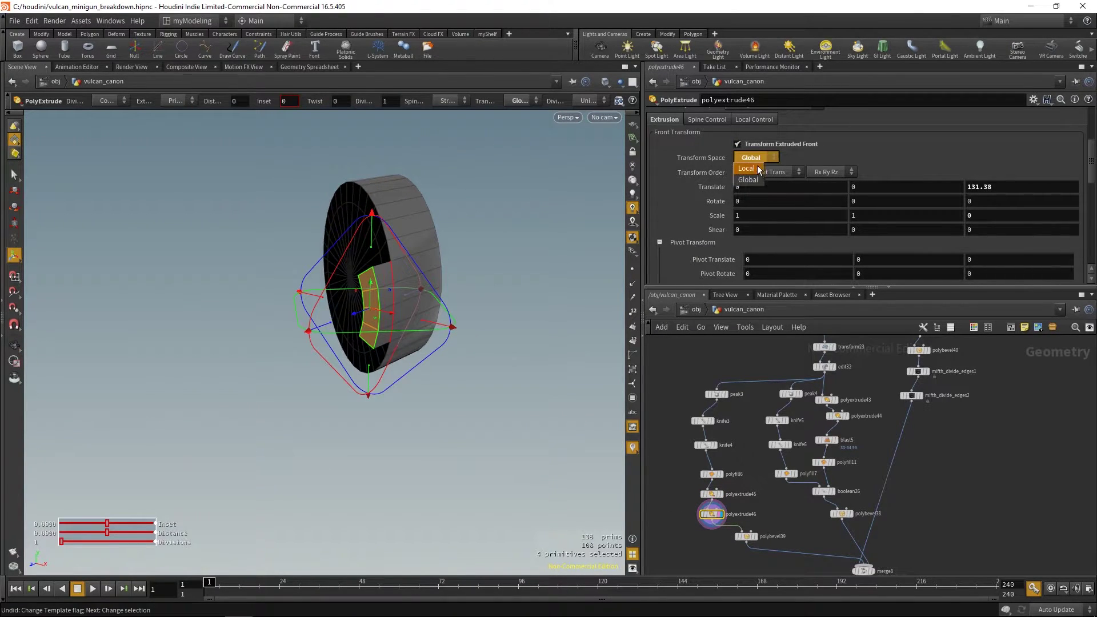
{"action": "left_click", "coordinate": [763, 159]}
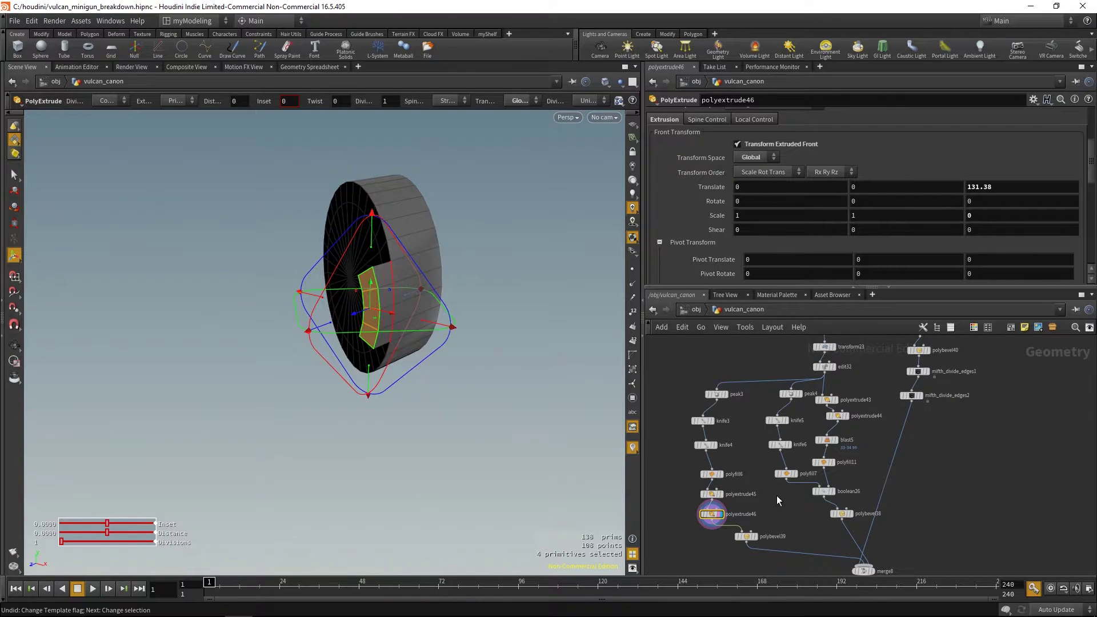
- Display the polybevel39 node and inspect the bevelled edges of the capped disc and its side block
{"action": "middle_click_drag", "start_coordinate": [773, 535], "coordinate": [758, 485]}
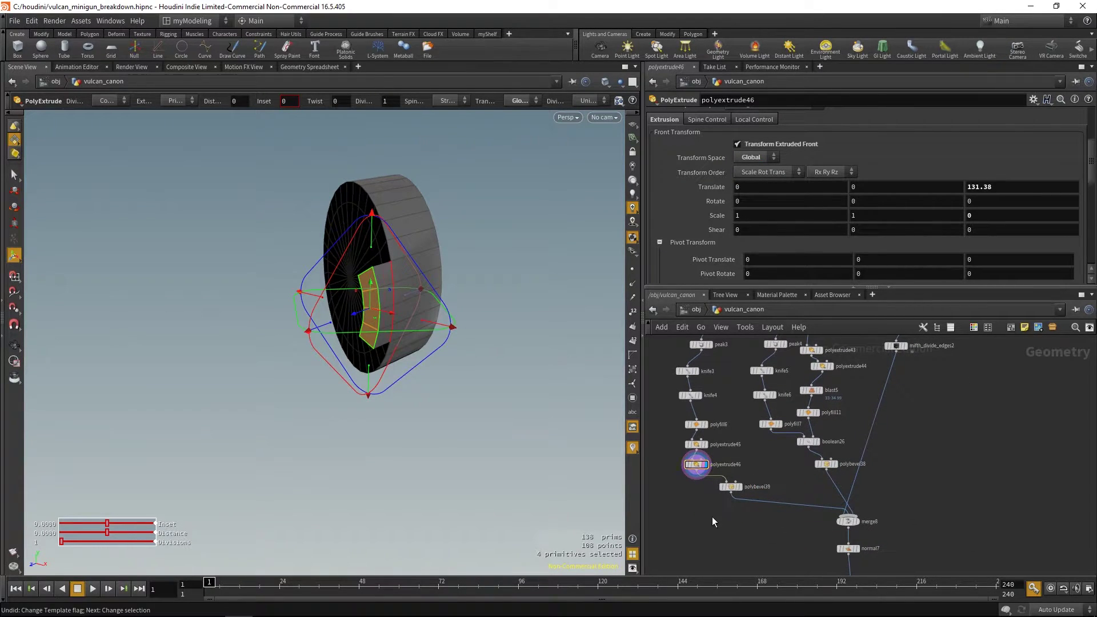
{"action": "left_click", "coordinate": [740, 486]}
{"action": "left_click_drag", "start_coordinate": [515, 457], "coordinate": [725, 222], "text": "alt"}
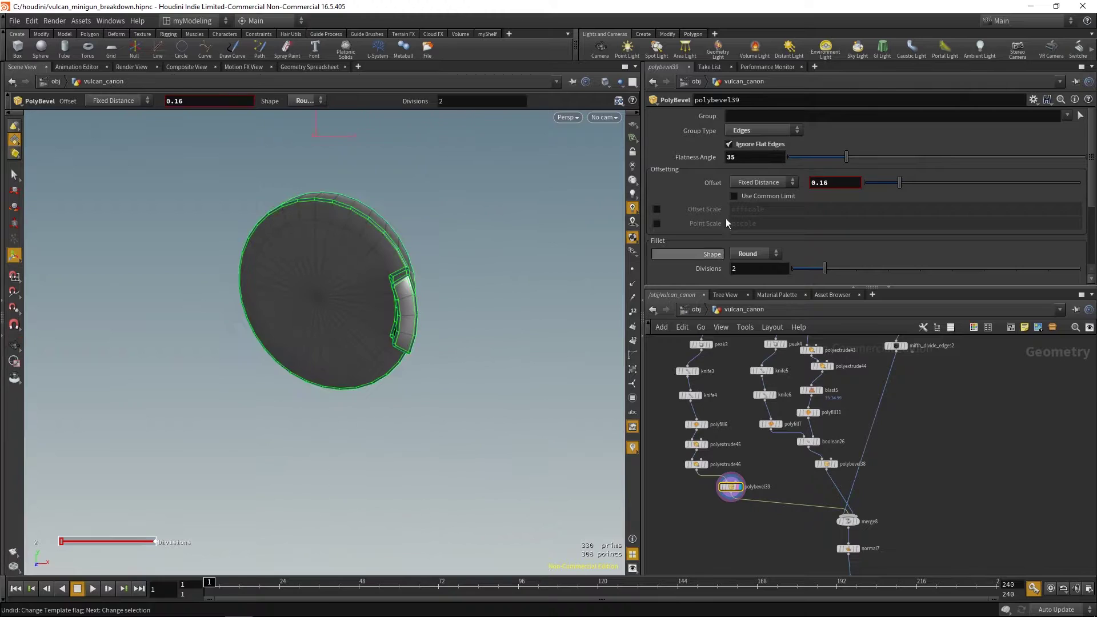
- Display the normal7 node below the merge and inspect the complete cylindrical part
{"action": "middle_click_drag", "start_coordinate": [931, 553], "coordinate": [930, 470]}
{"action": "left_click_drag", "start_coordinate": [872, 482], "coordinate": [877, 486]}
{"action": "key", "text": "r"}
{"action": "left_click_drag", "start_coordinate": [426, 227], "coordinate": [554, 372], "text": "alt"}
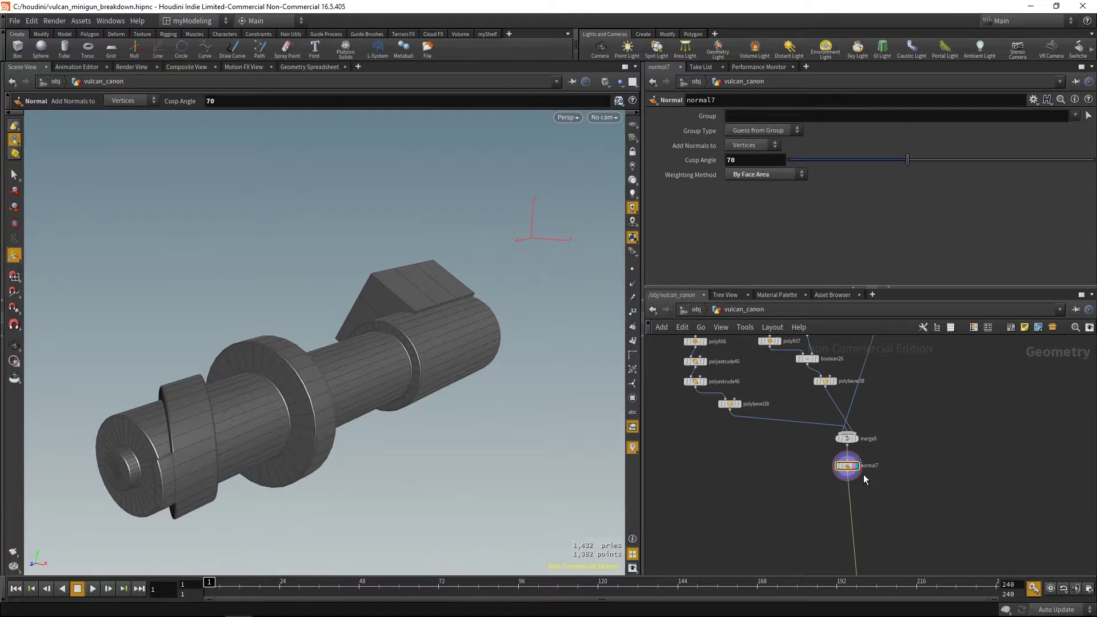
{"action": "right_click_drag", "start_coordinate": [474, 364], "coordinate": [366, 368], "text": "alt"}
{"action": "middle_click_drag", "start_coordinate": [488, 438], "coordinate": [389, 371], "text": "alt"}
{"action": "left_click_drag", "start_coordinate": [390, 371], "coordinate": [425, 383], "text": "alt"}
- Display the box8 node at the top of the next branch and frame the box in the viewport
{"action": "middle_click_drag", "start_coordinate": [1002, 376], "coordinate": [933, 496]}
{"action": "right_click_drag", "start_coordinate": [934, 496], "coordinate": [997, 466]}
{"action": "middle_click_drag", "start_coordinate": [866, 343], "coordinate": [960, 522]}
{"action": "left_click", "coordinate": [855, 382]}
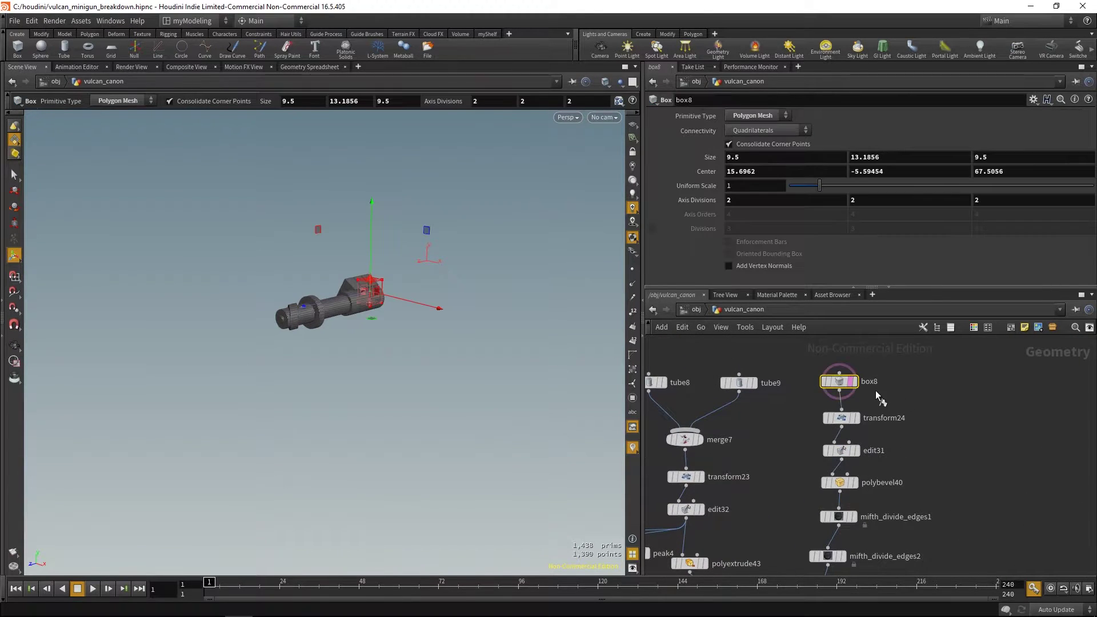
{"action": "key", "text": "space+f"}
{"action": "left_click_drag", "start_coordinate": [383, 335], "coordinate": [440, 392]}
{"action": "key", "text": "Return"}
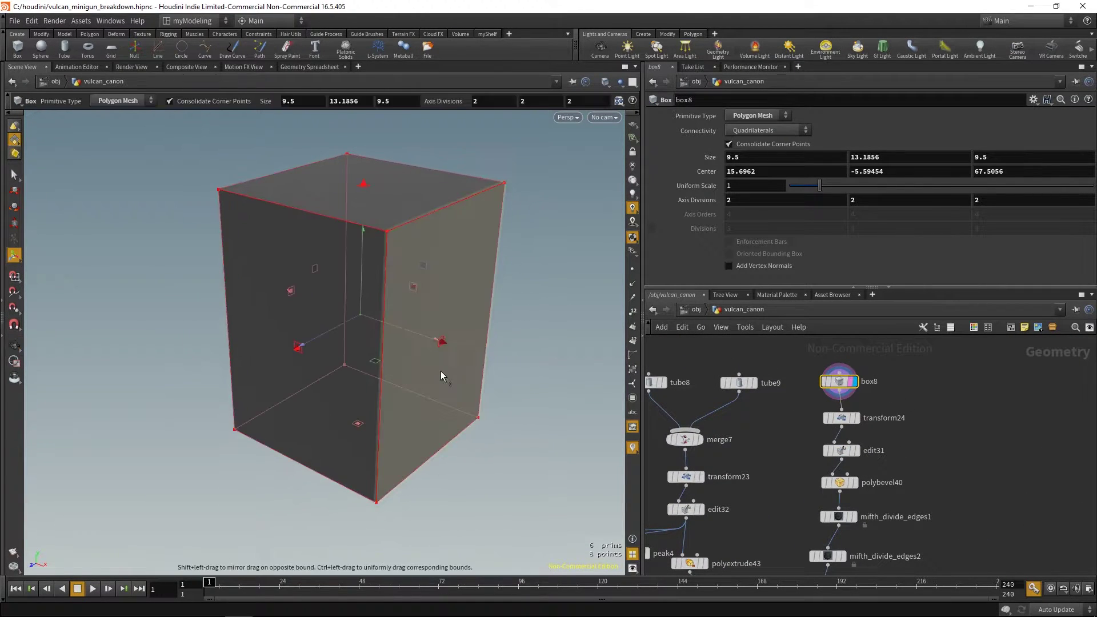
- Display the transform24 node that rotates the box, and the edit31 node below it
{"action": "left_click", "coordinate": [841, 417]}
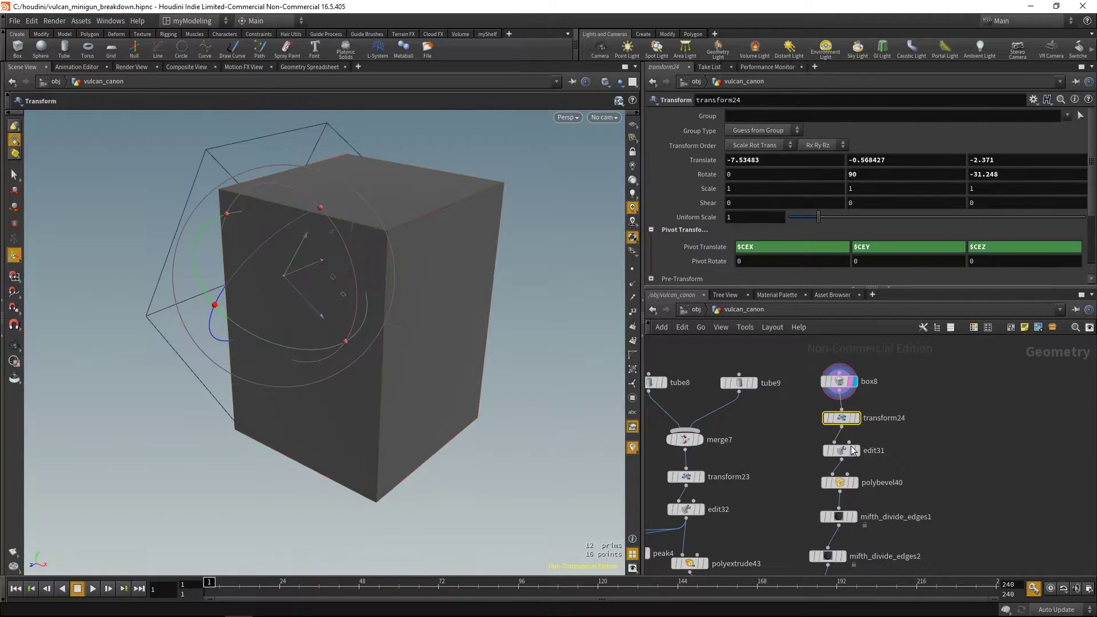
{"action": "left_click", "coordinate": [856, 417]}
{"action": "left_click", "coordinate": [841, 450]}
{"action": "left_click", "coordinate": [857, 450]}
{"action": "key", "text": "Escape"}
{"action": "left_click_drag", "start_coordinate": [457, 398], "coordinate": [457, 452]}
{"action": "right_click_drag", "start_coordinate": [457, 452], "coordinate": [257, 407]}
{"action": "middle_click_drag", "start_coordinate": [413, 461], "coordinate": [409, 355]}
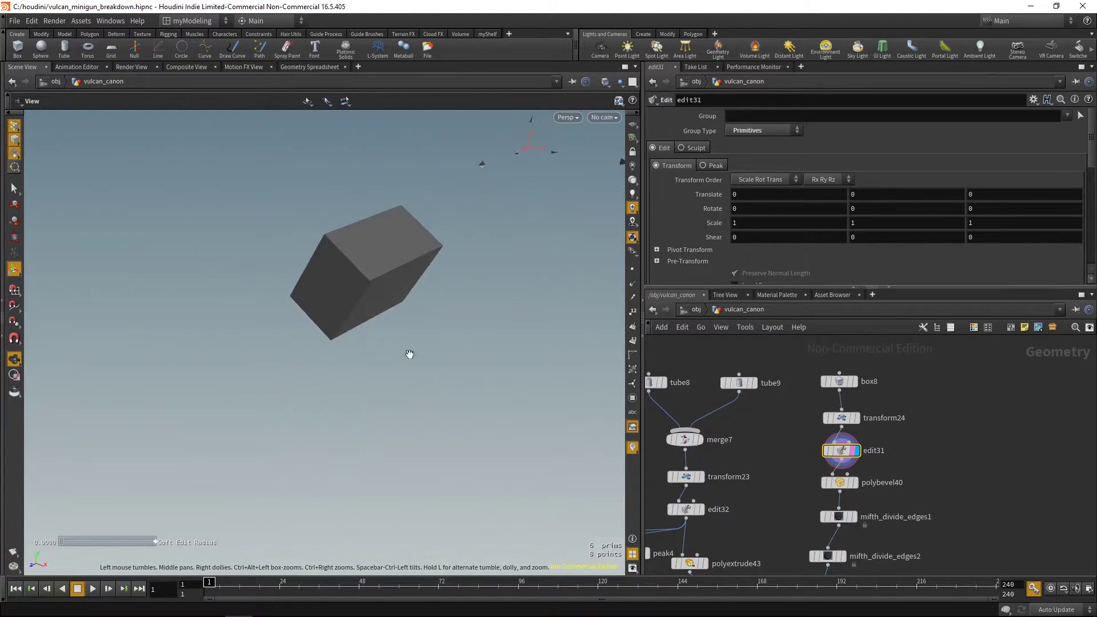
- Inspect the edited box and display the polybevel40 node below edit31
{"action": "left_click_drag", "start_coordinate": [376, 366], "coordinate": [412, 374]}
{"action": "key", "text": "Return"}
{"action": "left_click", "coordinate": [840, 482]}
{"action": "left_click", "coordinate": [855, 482]}
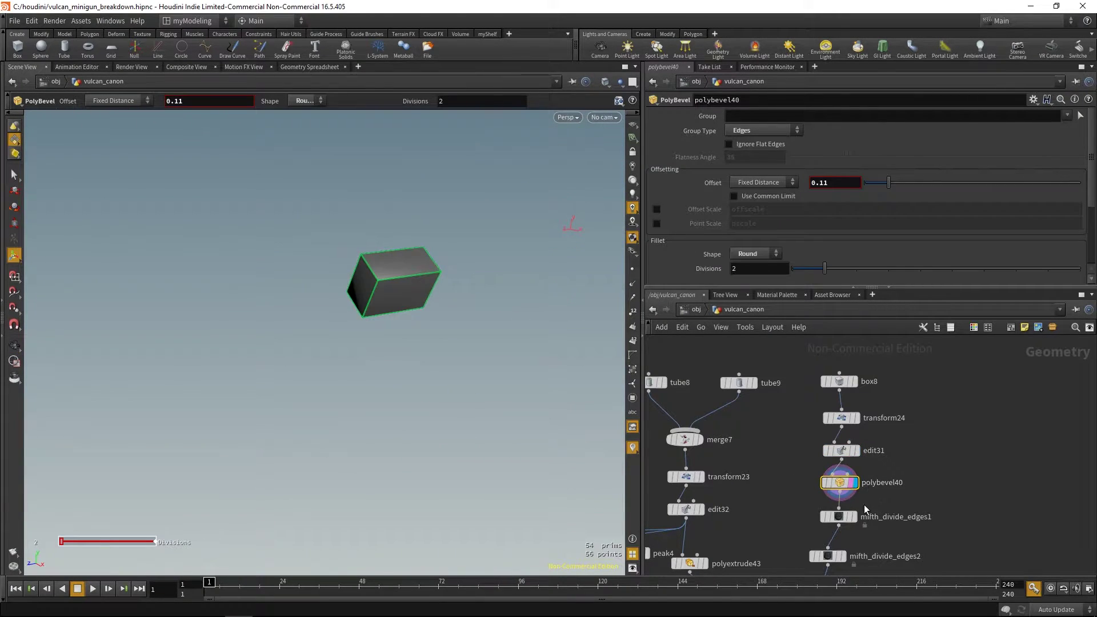
- Display the mifth_divide_edges1 node and inspect the divisions it adds along the bevelled box
{"action": "left_click_drag", "start_coordinate": [836, 521], "coordinate": [880, 533]}
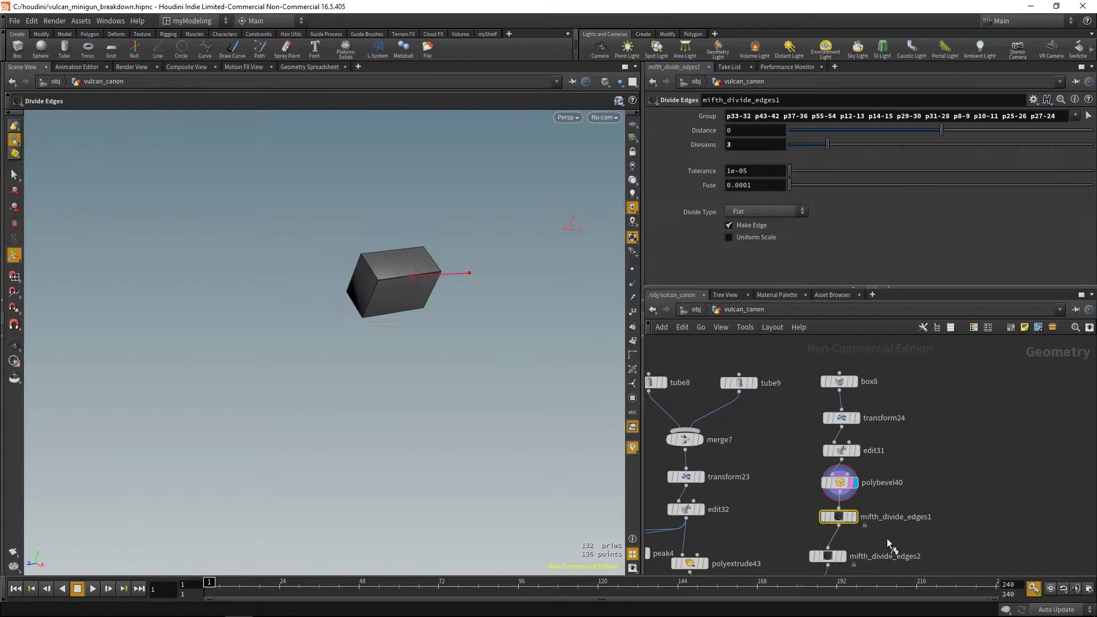
{"action": "left_click", "coordinate": [854, 517]}
{"action": "key", "text": "Escape"}
{"action": "middle_click_drag", "start_coordinate": [435, 353], "coordinate": [417, 395]}
{"action": "right_click_drag", "start_coordinate": [417, 394], "coordinate": [472, 411]}
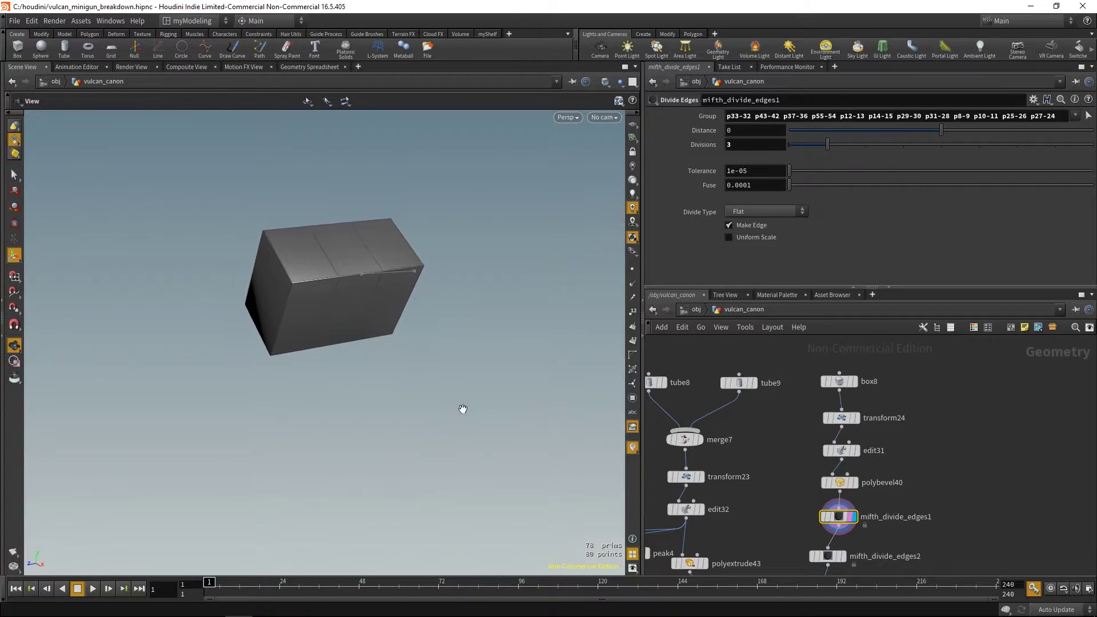
{"action": "middle_click_drag", "start_coordinate": [472, 412], "coordinate": [476, 429]}
- Try 4 divisions on the mifth_divide_edges1 node and undo the change
{"action": "key", "text": "Return"}
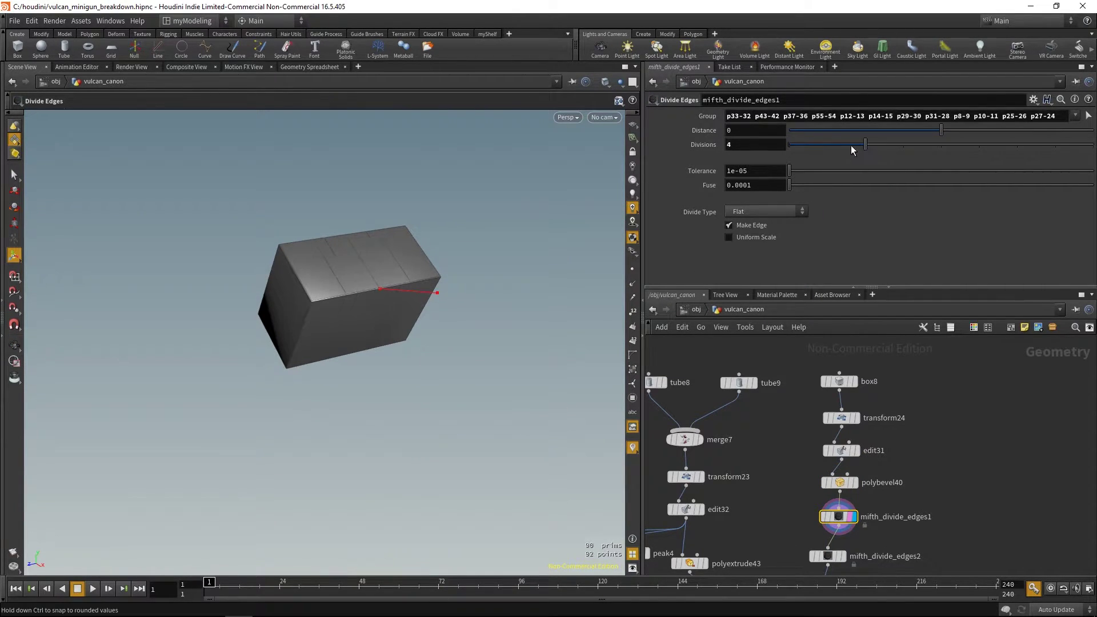
{"action": "key", "text": "ctrl+z"}
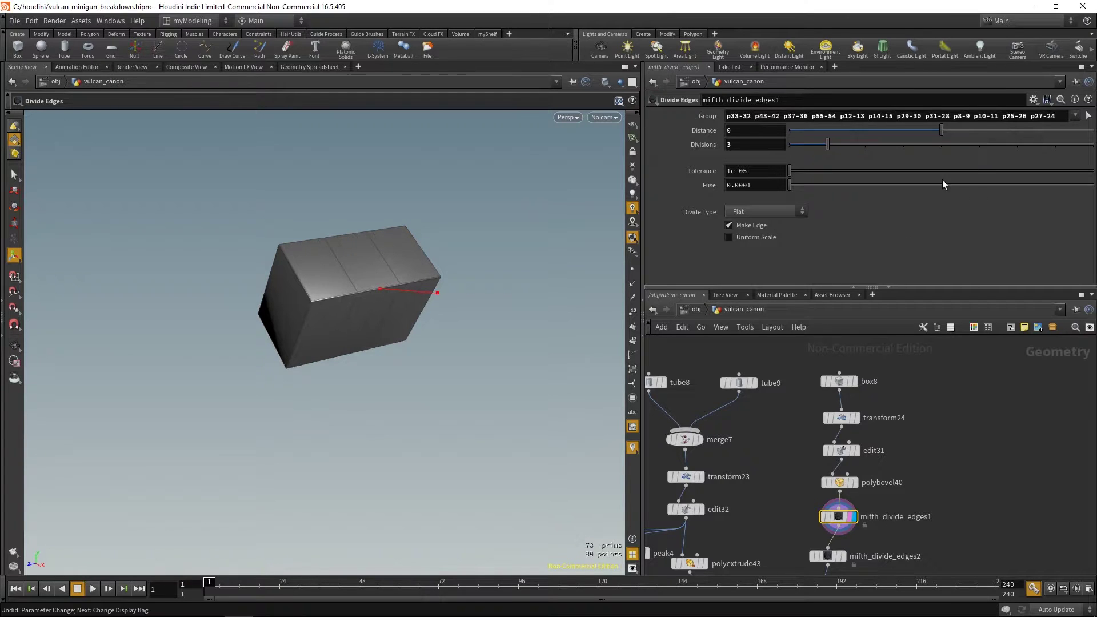
- View the edge selection in the Group parameter of mifth_divide_edges1 on the bevelled box
{"action": "key", "text": "Escape"}
{"action": "left_click_drag", "start_coordinate": [441, 373], "coordinate": [349, 413]}
{"action": "key", "text": "s"}
{"action": "middle_click_drag", "start_coordinate": [919, 507], "coordinate": [923, 463]}
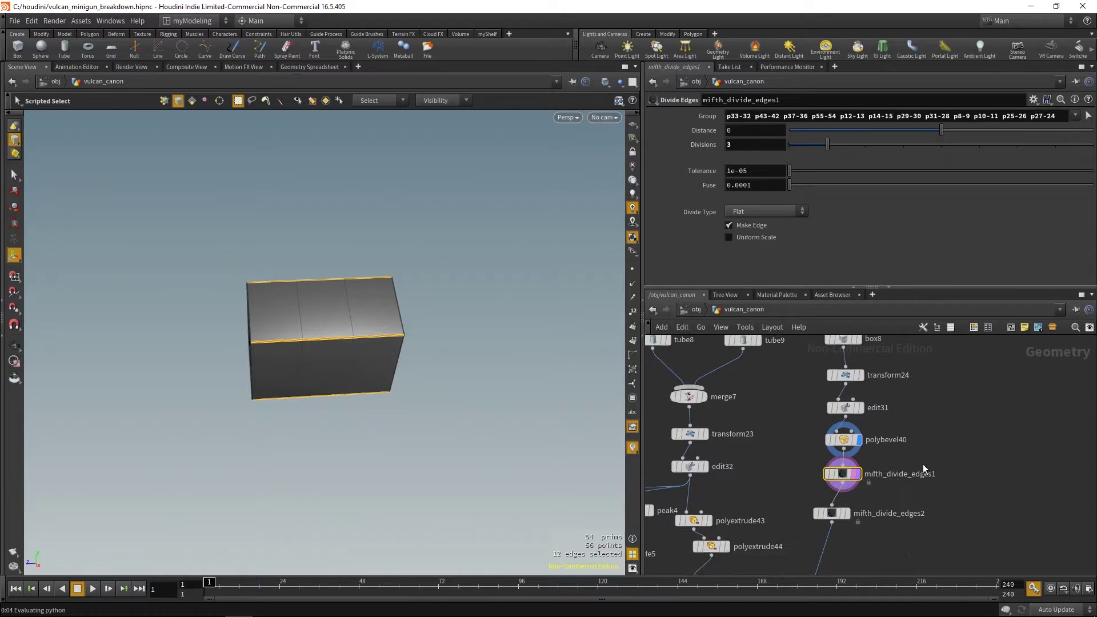
{"action": "key", "text": "Return"}
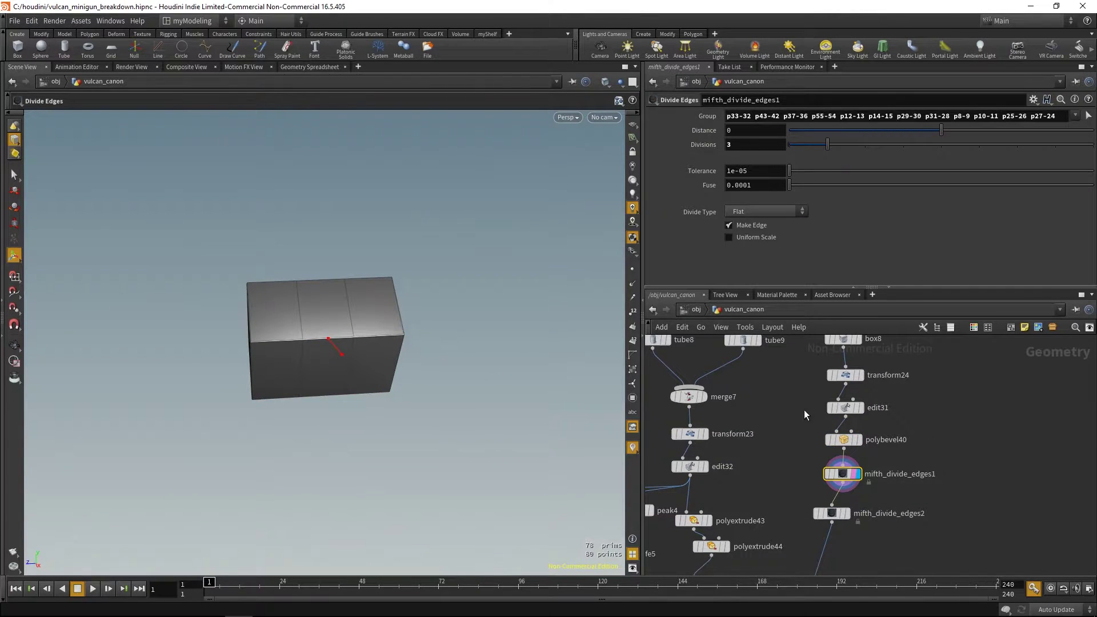
- Compare polybevel40 with mifth_divide_edges1 and recheck which long box edges its Group parameter selects
{"action": "left_click", "coordinate": [852, 442]}
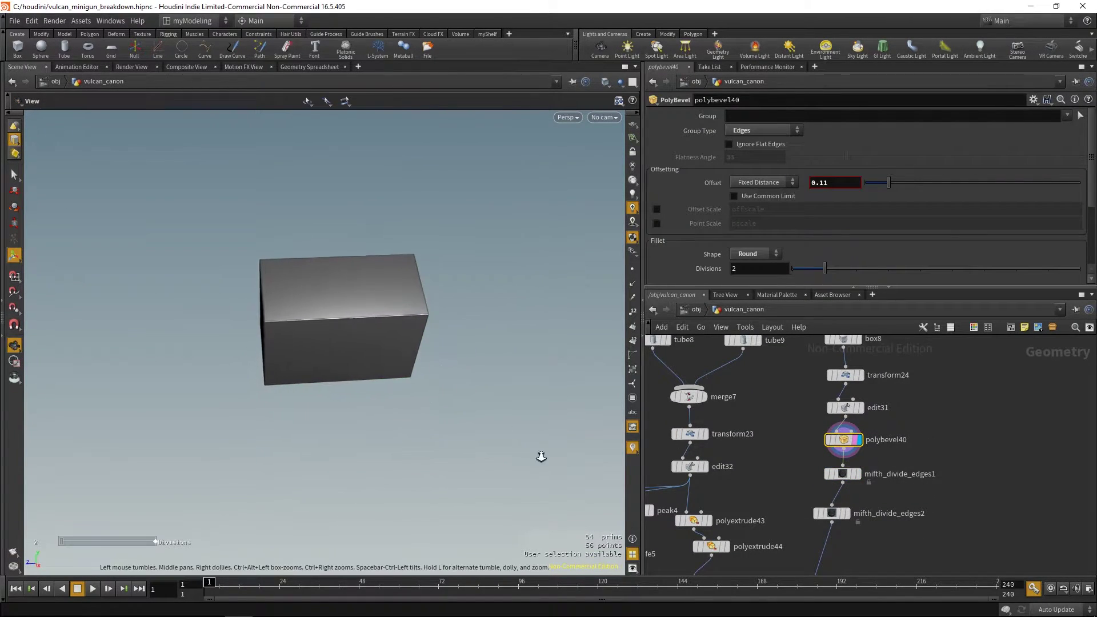
{"action": "left_click", "coordinate": [844, 474]}
{"action": "left_click", "coordinate": [859, 474]}
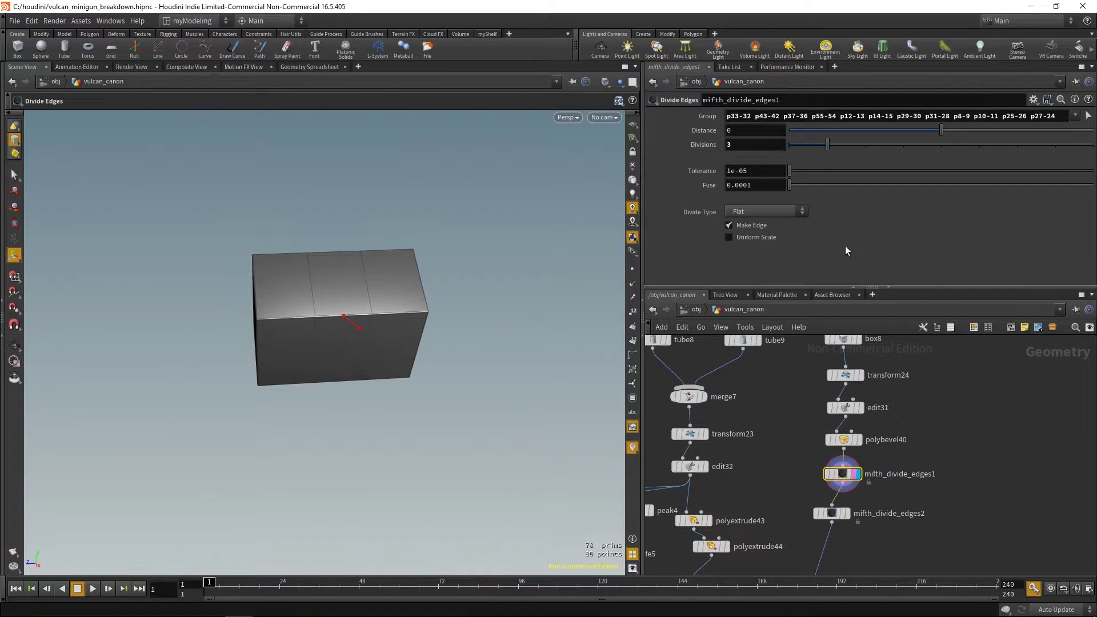
{"action": "left_click", "coordinate": [1087, 118]}
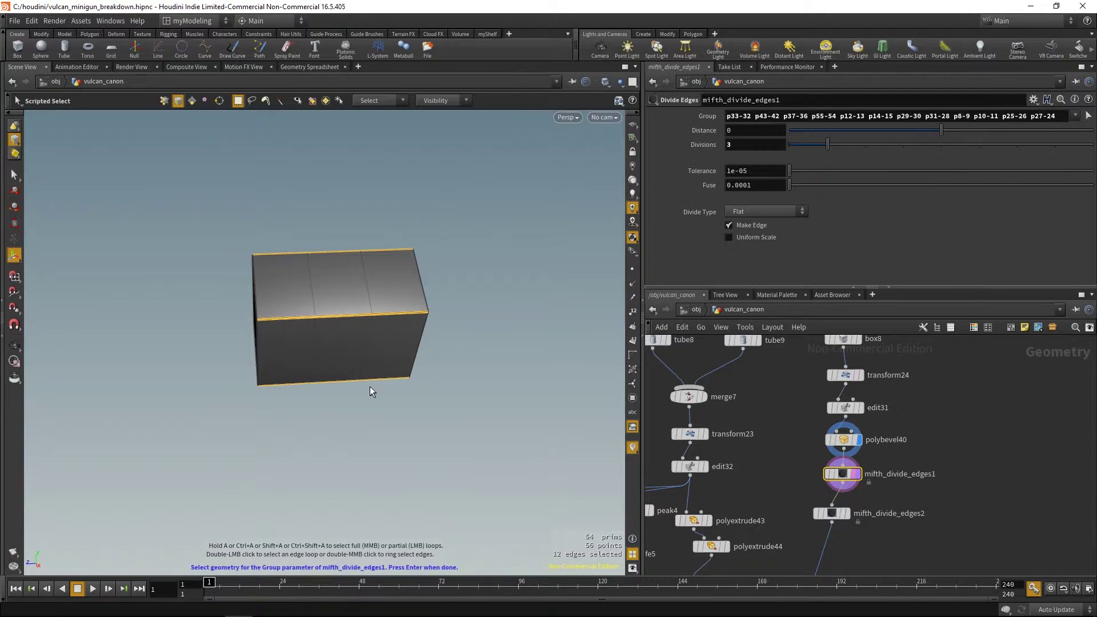
{"action": "key", "text": "Return"}
- Display mifth_divide_edges2, and the normal7 node below the merge, to inspect the divided box on the cylindrical part
{"action": "left_click", "coordinate": [846, 513]}
{"action": "left_click_drag", "start_coordinate": [394, 394], "coordinate": [432, 321]}
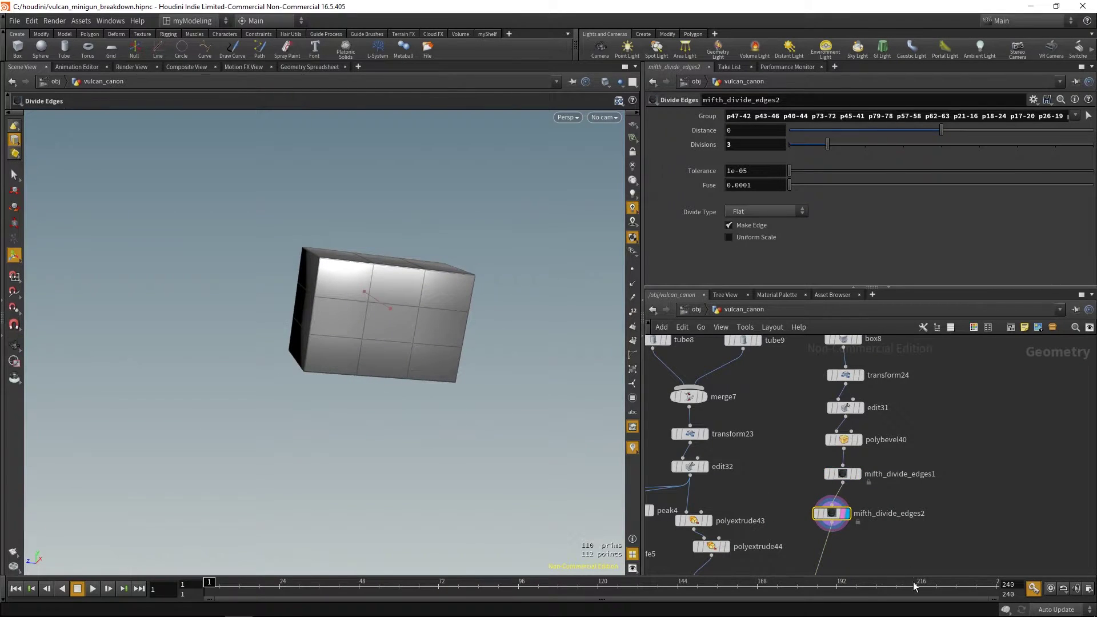
{"action": "scroll", "coordinate": [899, 497], "scroll_direction": "down", "scroll_amount": 5}
{"action": "middle_click_drag", "start_coordinate": [862, 501], "coordinate": [841, 449]}
{"action": "left_click_drag", "start_coordinate": [767, 537], "coordinate": [816, 565]}
{"action": "key", "text": "r"}
{"action": "key", "text": "s"}
{"action": "left_click_drag", "start_coordinate": [477, 295], "coordinate": [464, 384]}
{"action": "left_click_drag", "start_coordinate": [505, 228], "coordinate": [534, 370], "text": "alt"}
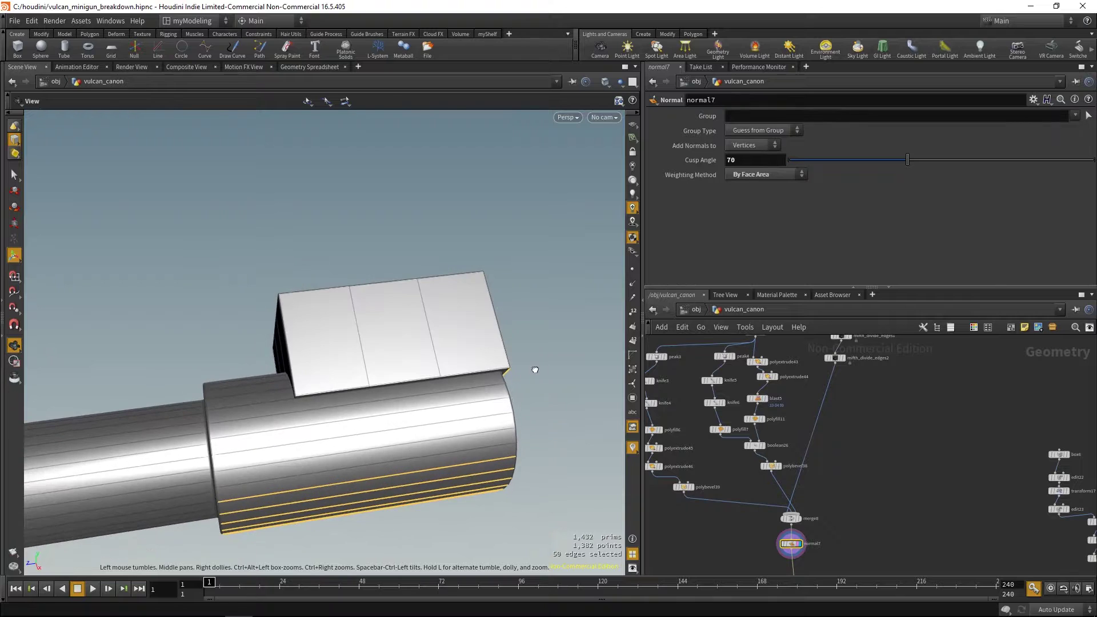
- Try different division counts up to 9 on mifth_divide_edges2 and return the Divisions to 4
{"action": "middle_click_drag", "start_coordinate": [875, 389], "coordinate": [875, 478]}
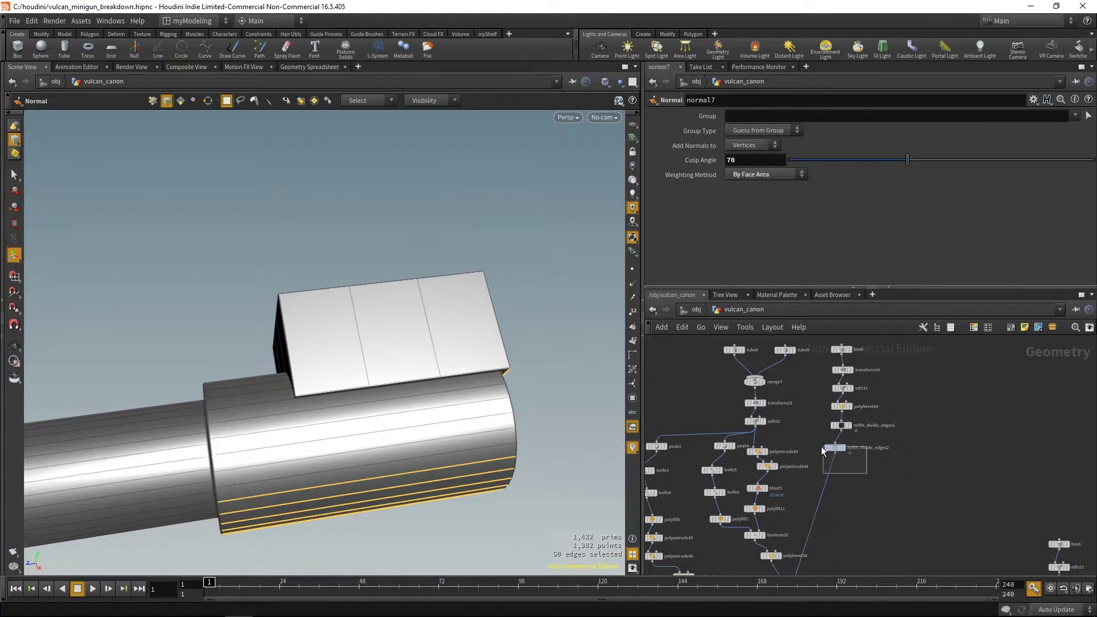
{"action": "left_click", "coordinate": [826, 448]}
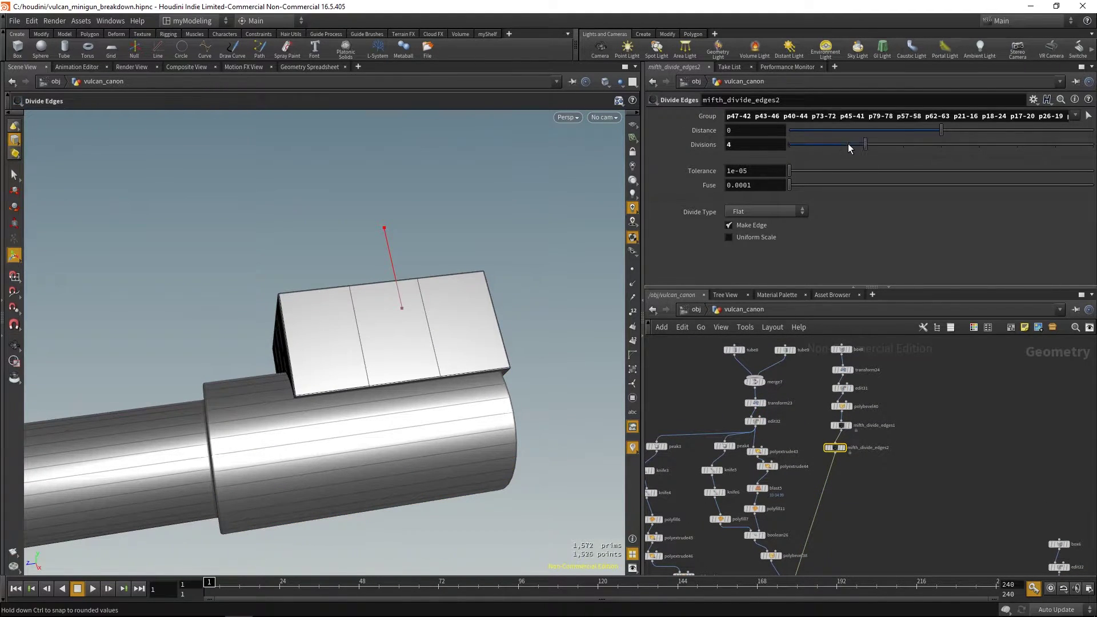
{"action": "key", "text": "ctrl+z"}
{"action": "left_click_drag", "start_coordinate": [297, 279], "coordinate": [531, 257]}
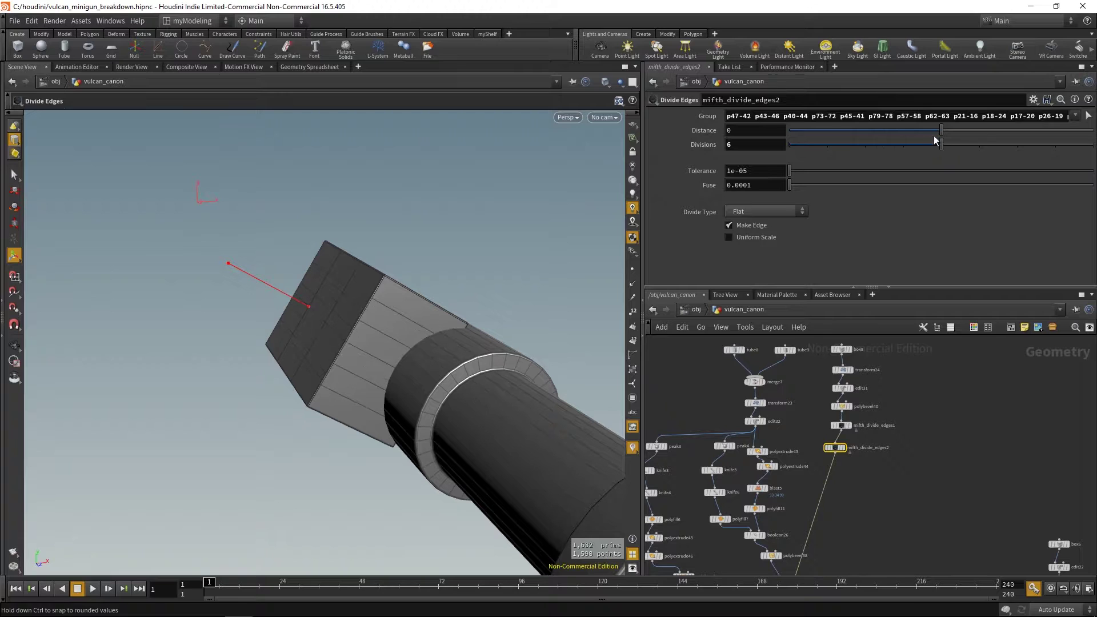
{"action": "left_click_drag", "start_coordinate": [502, 309], "coordinate": [568, 286]}
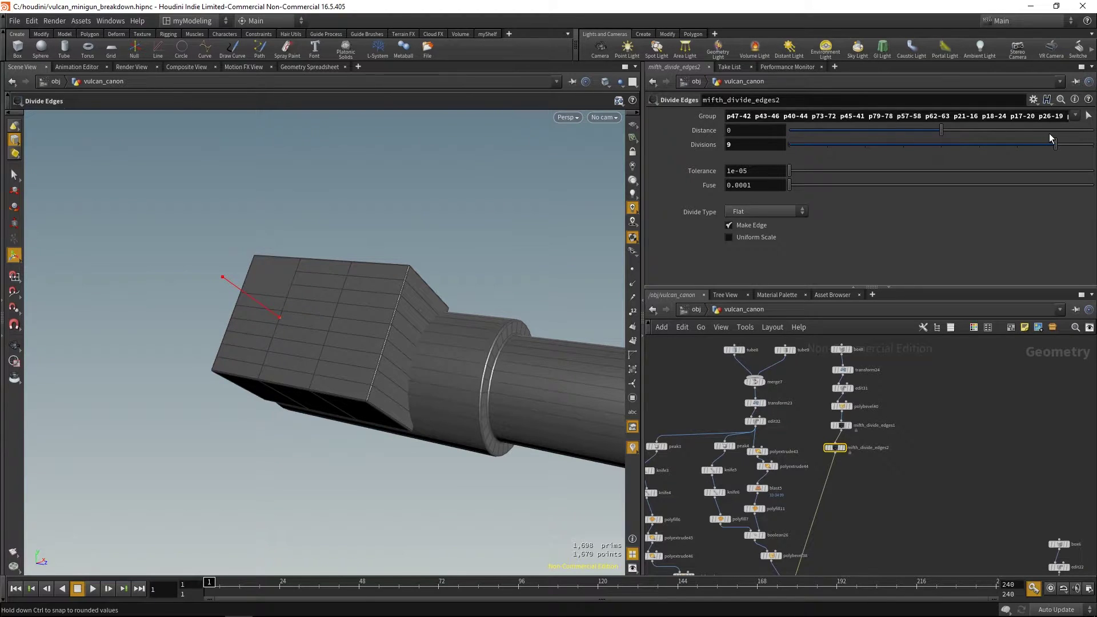
{"action": "key", "text": "Escape"}
{"action": "left_click_drag", "start_coordinate": [492, 260], "coordinate": [434, 295]}
{"action": "key", "text": "ctrl+z"}
{"action": "key", "text": "Return"}
- Display the normal3 node at the end of the body network box and frame the main cylinder
{"action": "scroll", "coordinate": [867, 412], "scroll_direction": "down", "scroll_amount": 6}
{"action": "right_click_drag", "start_coordinate": [807, 444], "coordinate": [814, 469]}
{"action": "middle_click_drag", "start_coordinate": [815, 470], "coordinate": [769, 529]}
{"action": "middle_click_drag", "start_coordinate": [851, 416], "coordinate": [740, 531]}
{"action": "scroll", "coordinate": [759, 456], "scroll_direction": "up", "scroll_amount": 3}
{"action": "middle_click_drag", "start_coordinate": [774, 478], "coordinate": [701, 545]}
{"action": "middle_click_drag", "start_coordinate": [846, 477], "coordinate": [877, 314]}
{"action": "middle_click_drag", "start_coordinate": [819, 558], "coordinate": [817, 459]}
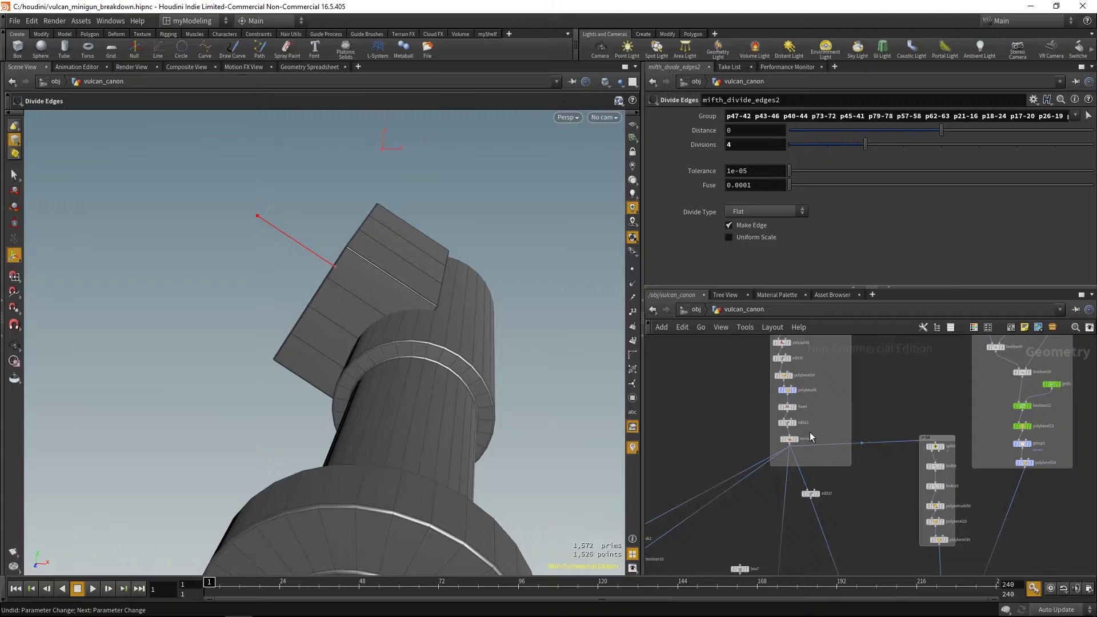
{"action": "mouse_move", "coordinate": [792, 443]}
{"action": "key", "text": "r"}
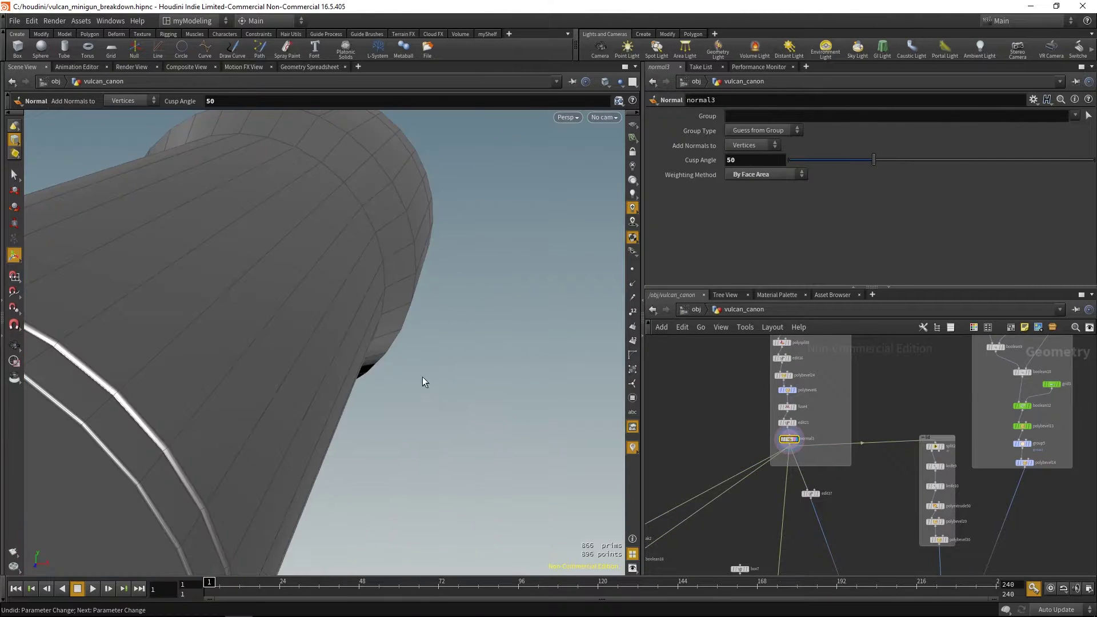
{"action": "key", "text": "space+g"}
{"action": "left_click_drag", "start_coordinate": [392, 386], "coordinate": [396, 274], "text": "alt"}
- Show the other objects around the body cylinder, inspect the assembly, and hide them again
{"action": "left_click", "coordinate": [619, 81]}
{"action": "left_click", "coordinate": [625, 94]}
{"action": "left_click_drag", "start_coordinate": [554, 234], "coordinate": [573, 434], "text": "alt"}
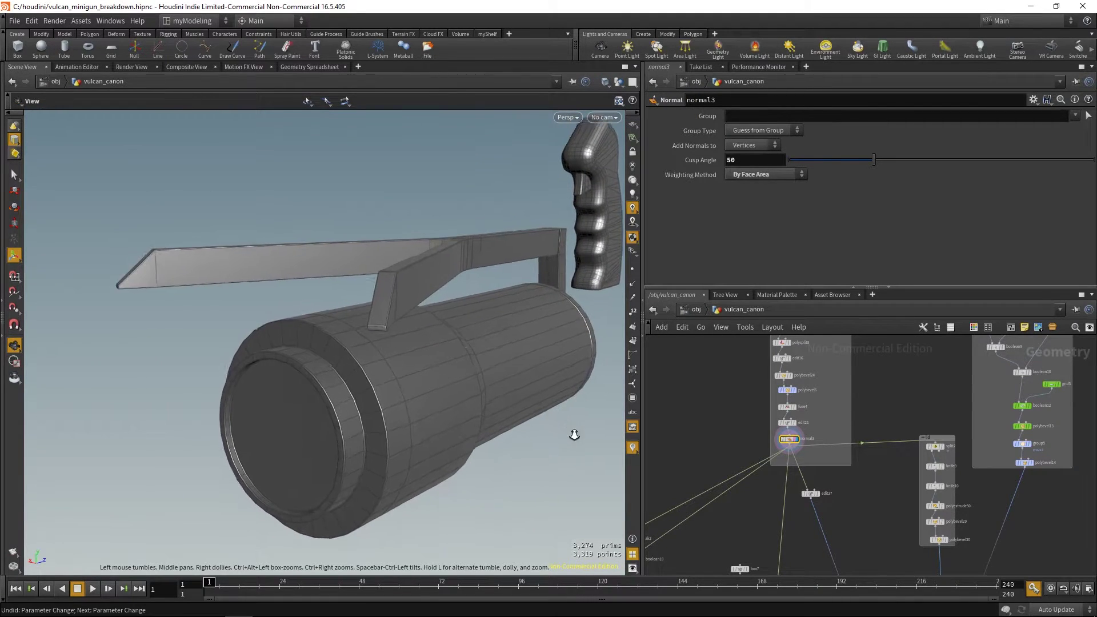
{"action": "right_click_drag", "start_coordinate": [573, 433], "coordinate": [331, 352], "text": "alt"}
{"action": "left_click_drag", "start_coordinate": [330, 353], "coordinate": [413, 429], "text": "alt"}
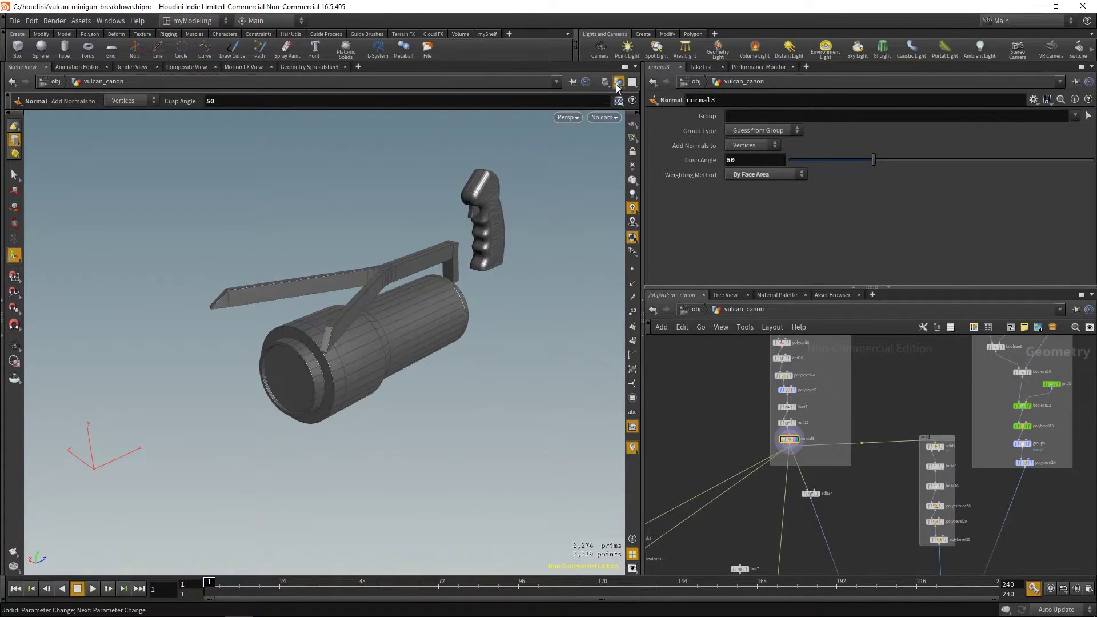
{"action": "left_click", "coordinate": [634, 117]}
{"action": "middle_click_drag", "start_coordinate": [450, 416], "coordinate": [457, 398], "text": "alt"}
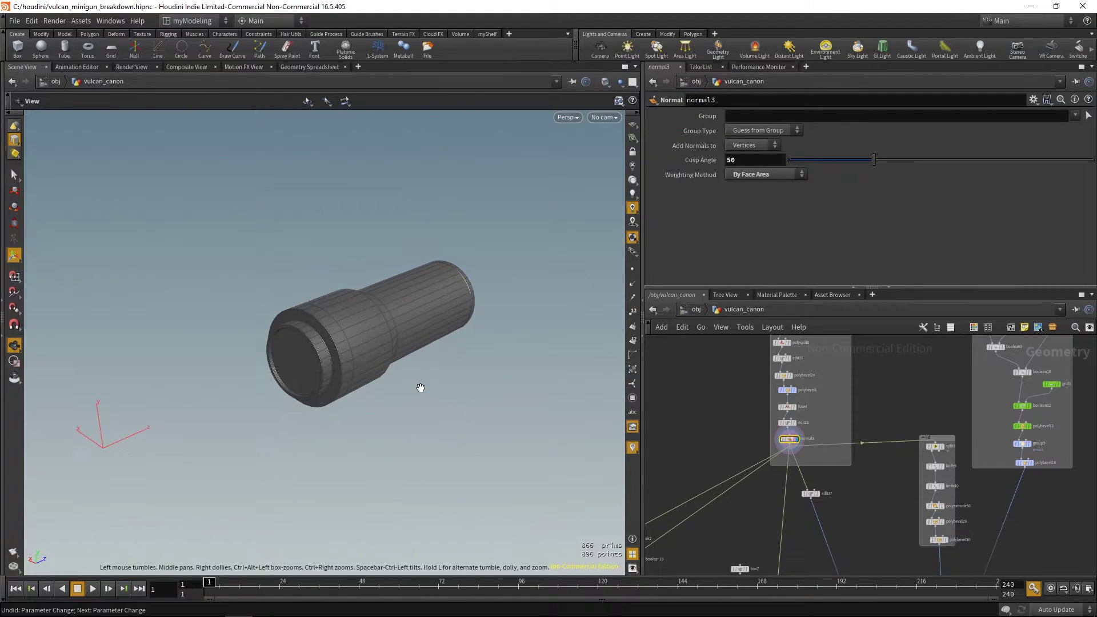
{"action": "right_click_drag", "start_coordinate": [421, 389], "coordinate": [457, 394], "text": "alt"}
- Display the main tube node at the start of the body network box and the transform2 node below it
{"action": "middle_click_drag", "start_coordinate": [746, 337], "coordinate": [739, 484]}
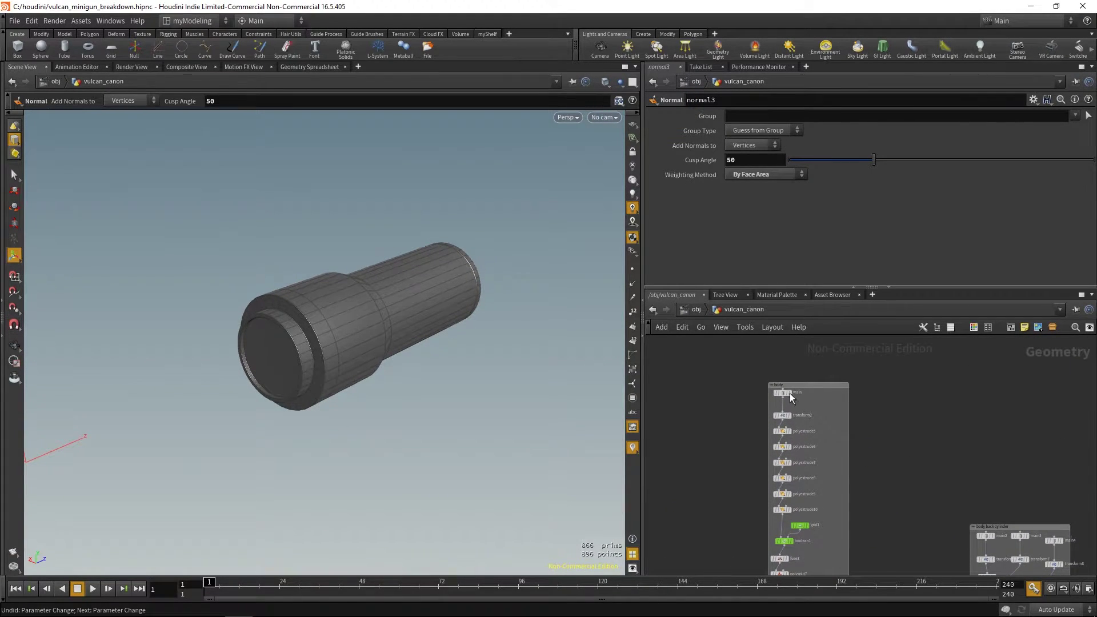
{"action": "left_click", "coordinate": [782, 393]}
{"action": "key", "text": "r"}
{"action": "left_click_drag", "start_coordinate": [532, 409], "coordinate": [563, 384], "text": "alt"}
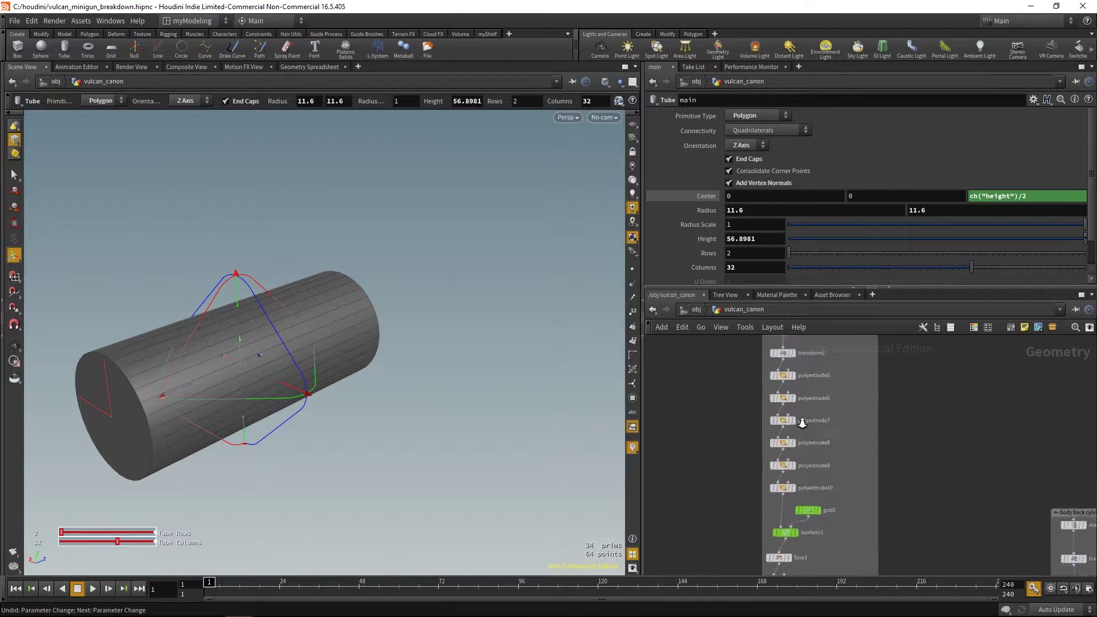
{"action": "scroll", "coordinate": [744, 434], "scroll_direction": "up", "scroll_amount": 3}
{"action": "left_click", "coordinate": [789, 399]}
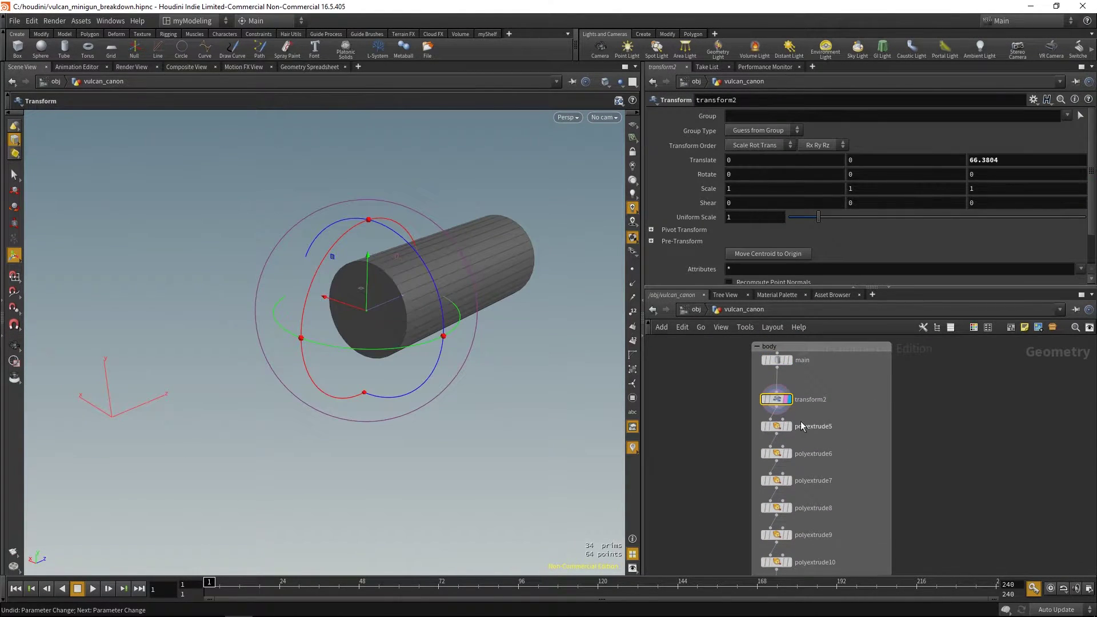
- Display the polyextrude5 to polyextrude10 nodes in turn to follow the shaping of the tube's front end
{"action": "left_click", "coordinate": [801, 427]}
{"action": "middle_click_drag", "start_coordinate": [832, 459], "coordinate": [835, 414]}
{"action": "left_click", "coordinate": [780, 410]}
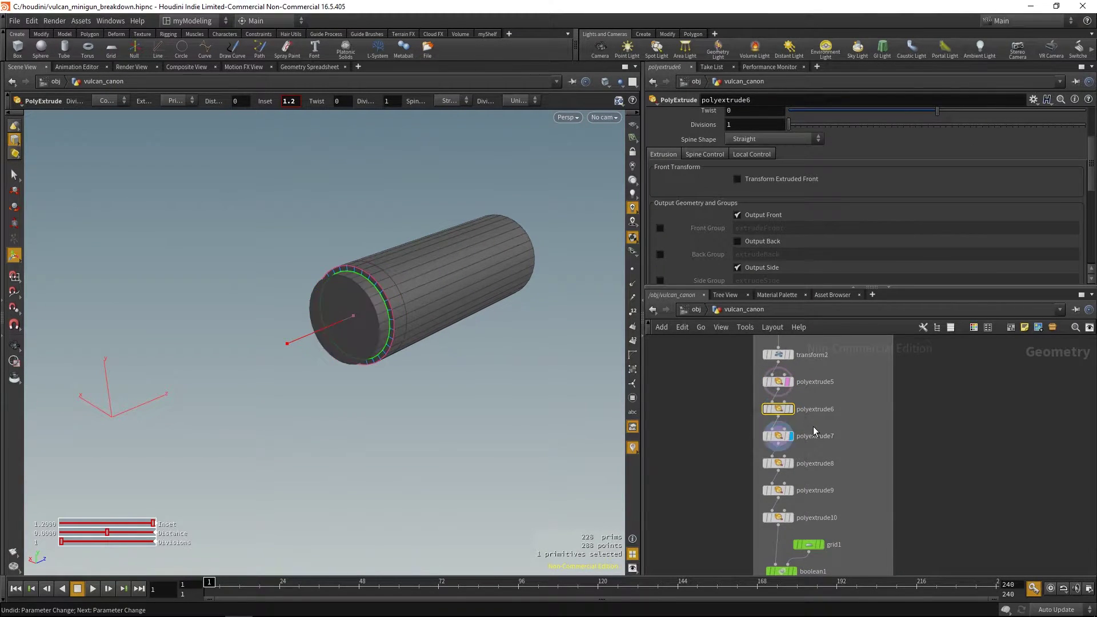
{"action": "left_click", "coordinate": [781, 440]}
{"action": "left_click", "coordinate": [780, 465]}
{"action": "left_click", "coordinate": [779, 492]}
{"action": "left_click", "coordinate": [777, 521]}
{"action": "key", "text": "r"}
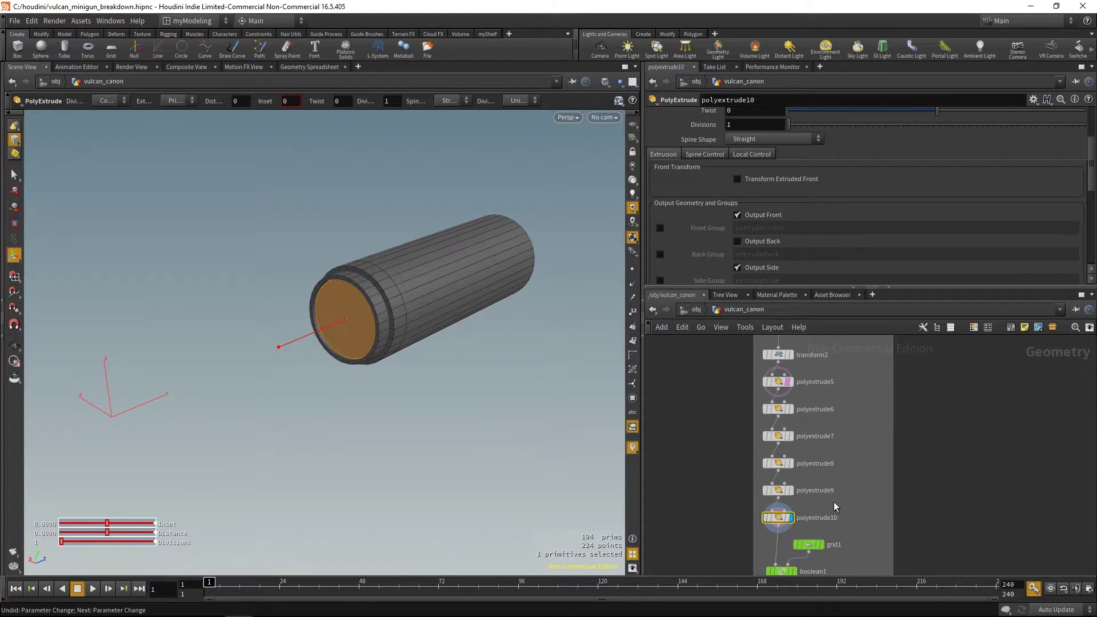
- Display the boolean1 node and inspect its cut near the tube's rear end together with the grid1 cutter
{"action": "middle_click_drag", "start_coordinate": [837, 476], "coordinate": [841, 396]}
{"action": "left_click", "coordinate": [784, 493]}
{"action": "key", "text": "e"}
{"action": "key", "text": "r"}
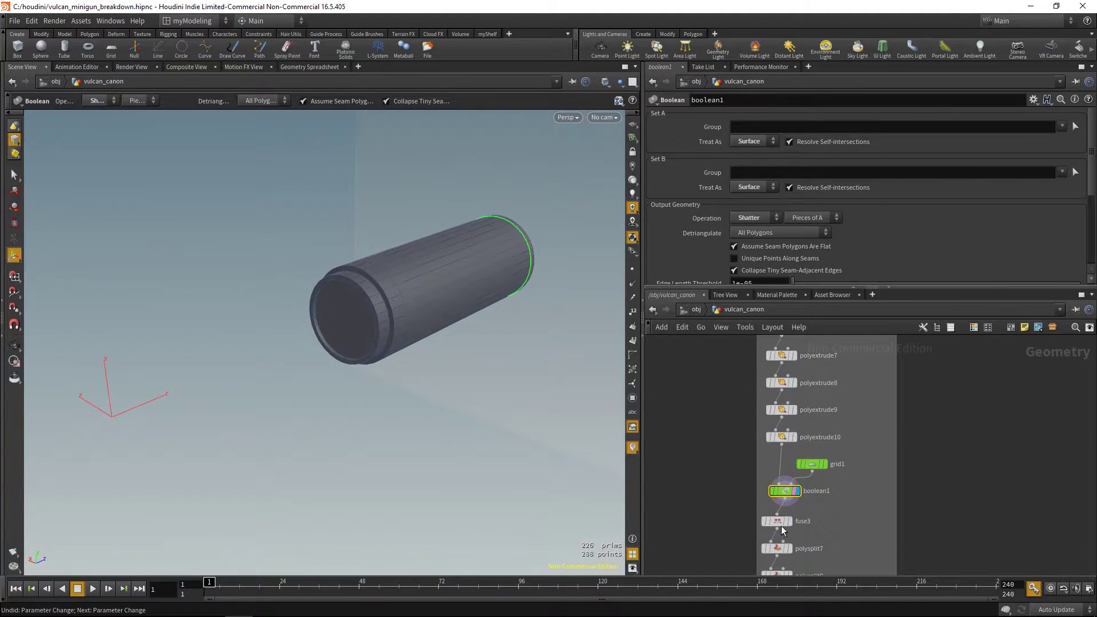
{"action": "left_click_drag", "start_coordinate": [494, 273], "coordinate": [360, 348]}
{"action": "right_click_drag", "start_coordinate": [429, 371], "coordinate": [634, 469]}
{"action": "left_click_drag", "start_coordinate": [487, 409], "coordinate": [469, 303]}
{"action": "left_click", "coordinate": [815, 465]}
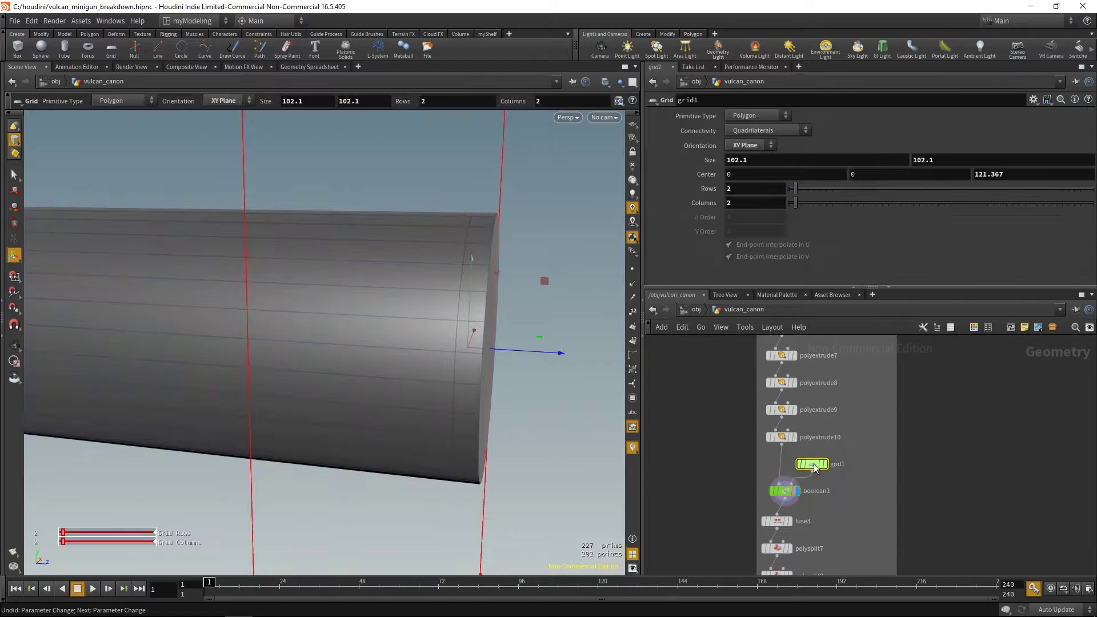
{"action": "left_click", "coordinate": [787, 489]}
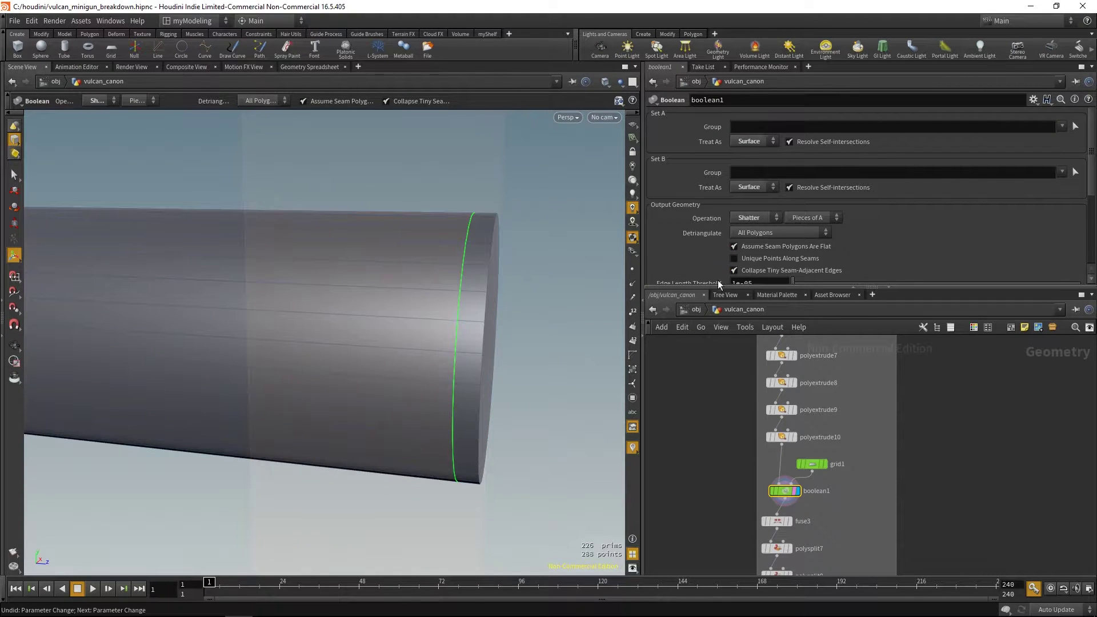
- Inspect the boolean cut at the tube's end in wireframe and return to the shaded view
{"action": "left_click_drag", "start_coordinate": [523, 367], "coordinate": [555, 368]}
{"action": "key", "text": "w"}
{"action": "middle_click_drag", "start_coordinate": [573, 382], "coordinate": [527, 374], "text": "alt"}
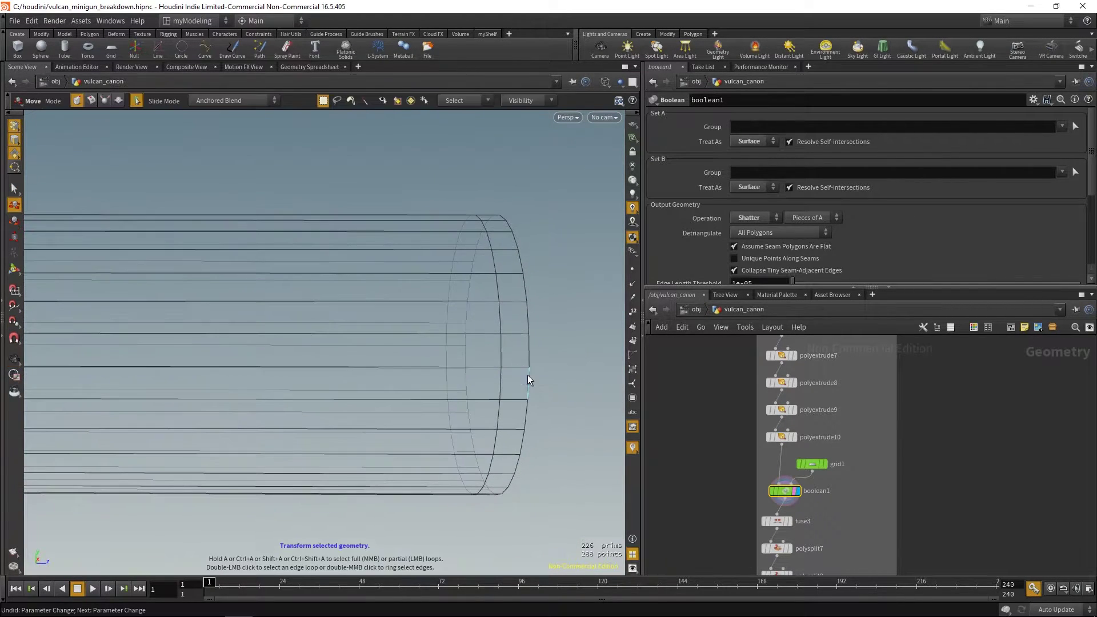
{"action": "key", "text": "w"}
{"action": "key", "text": "Escape"}
{"action": "mouse_move", "coordinate": [544, 385]}
{"action": "left_mouse_down"}
{"action": "mouse_move", "coordinate": [497, 387]}
{"action": "mouse_move", "coordinate": [529, 423]}
{"action": "left_mouse_up"}
{"action": "key", "text": "t"}
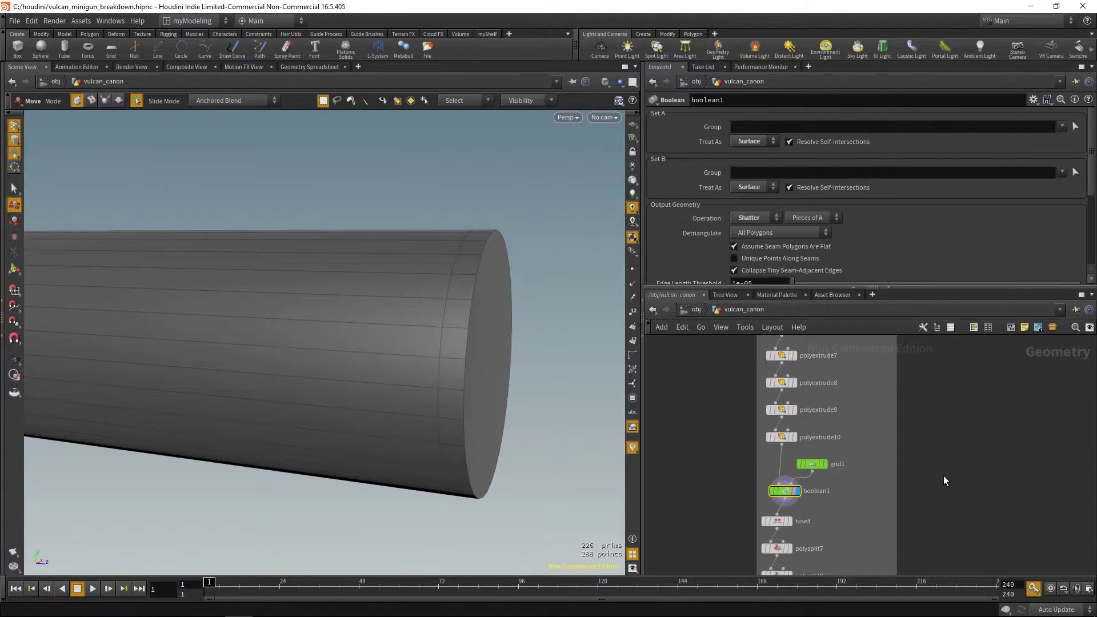
- Display the fuse3 node below the boolean, and display boolean1 again for comparison
{"action": "middle_click_drag", "start_coordinate": [944, 457], "coordinate": [954, 398]}
{"action": "left_click", "coordinate": [787, 462]}
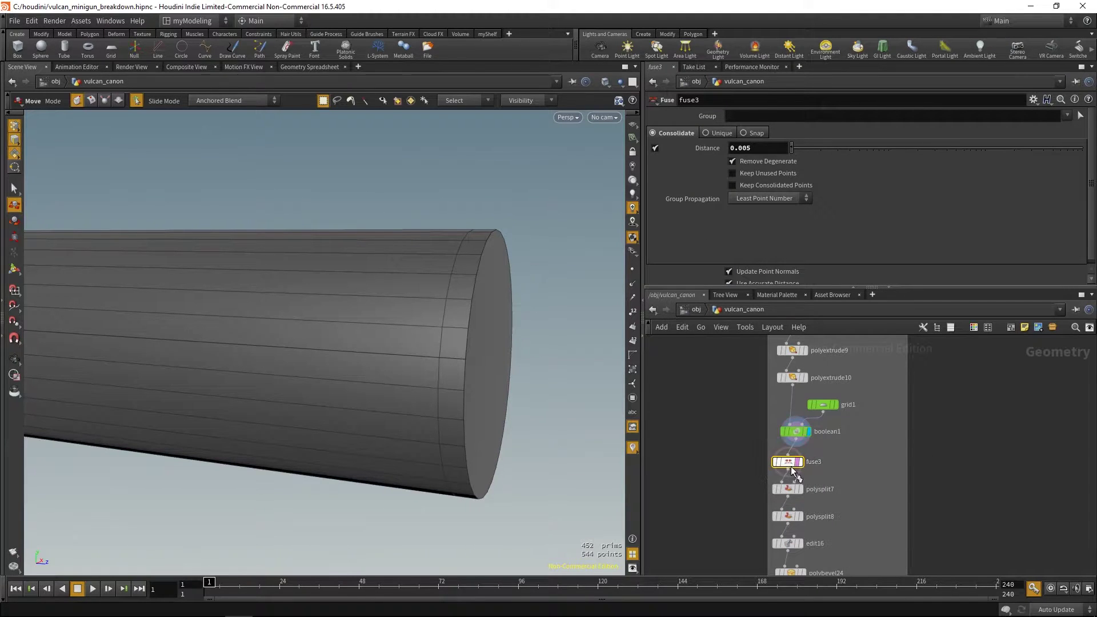
{"action": "left_click", "coordinate": [800, 461]}
{"action": "left_click", "coordinate": [799, 431]}
{"action": "left_click", "coordinate": [807, 431]}
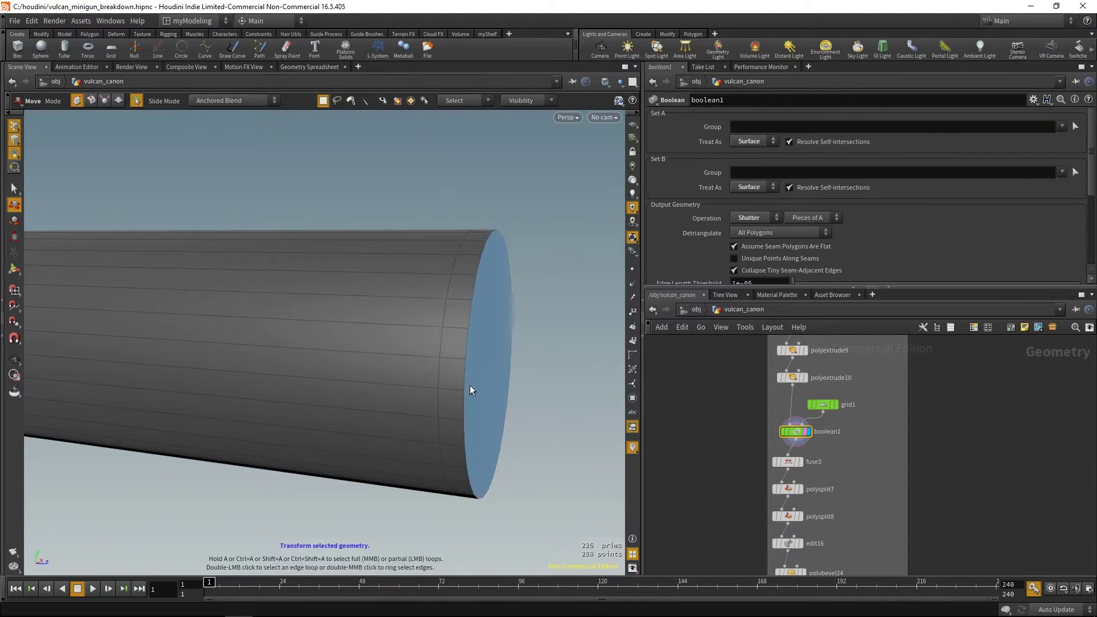
- Set the display options to draw 3D boundaries and inspect the boolean seam around the tube's end
{"action": "key", "text": "d"}
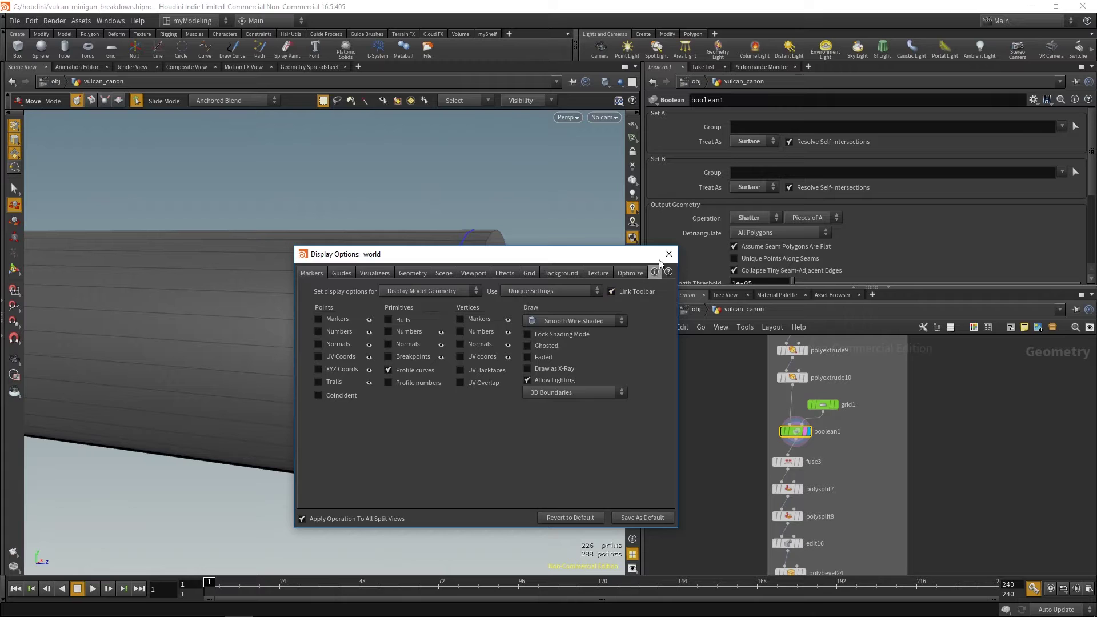
{"action": "left_click", "coordinate": [668, 253]}
{"action": "left_click_drag", "start_coordinate": [506, 406], "coordinate": [541, 411], "text": "alt"}
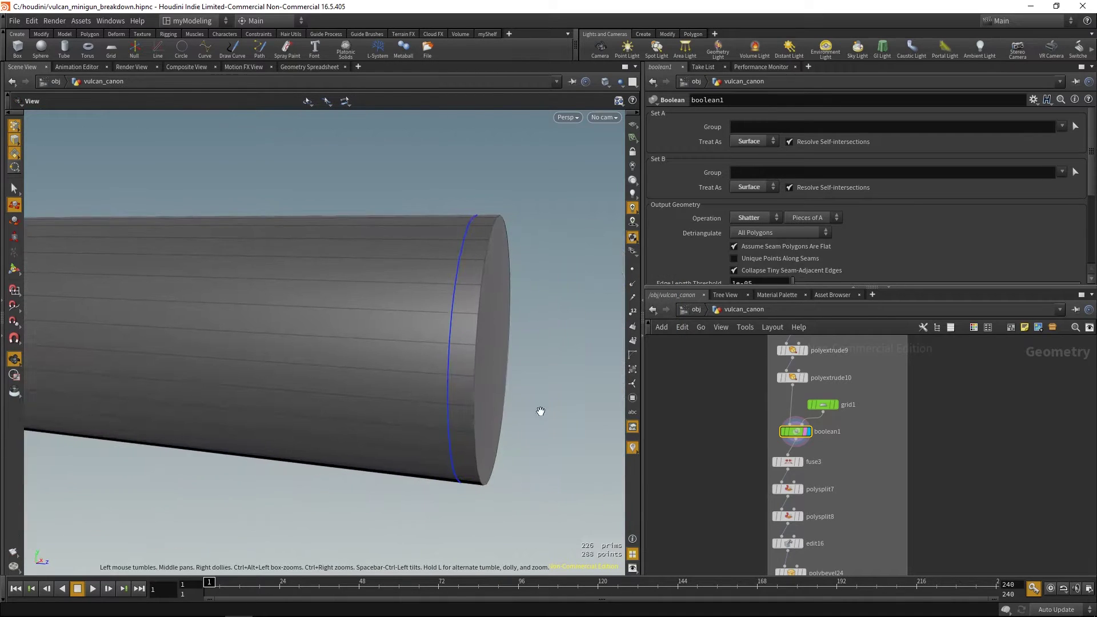
- Display the fuse3 node below the boolean to see the consolidated points at the tube's end
{"action": "left_click", "coordinate": [791, 463]}
{"action": "left_click", "coordinate": [800, 461]}
{"action": "middle_click_drag", "start_coordinate": [832, 450], "coordinate": [830, 419]}
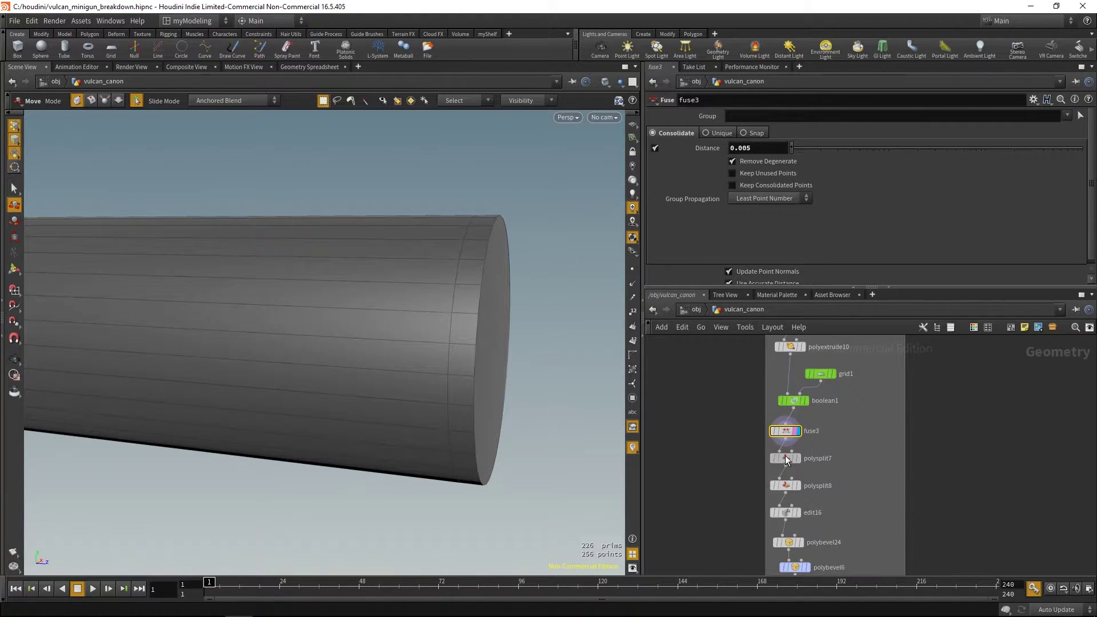
- Display the polysplit7 and polysplit8 nodes in turn and inspect the edge loops they insert near the tube's front
{"action": "left_click", "coordinate": [785, 457]}
{"action": "left_click", "coordinate": [798, 458]}
{"action": "left_click_drag", "start_coordinate": [441, 417], "coordinate": [457, 411], "text": "alt"}
{"action": "right_click_drag", "start_coordinate": [458, 412], "coordinate": [337, 349], "text": "alt"}
{"action": "middle_click_drag", "start_coordinate": [337, 348], "coordinate": [392, 286], "text": "alt"}
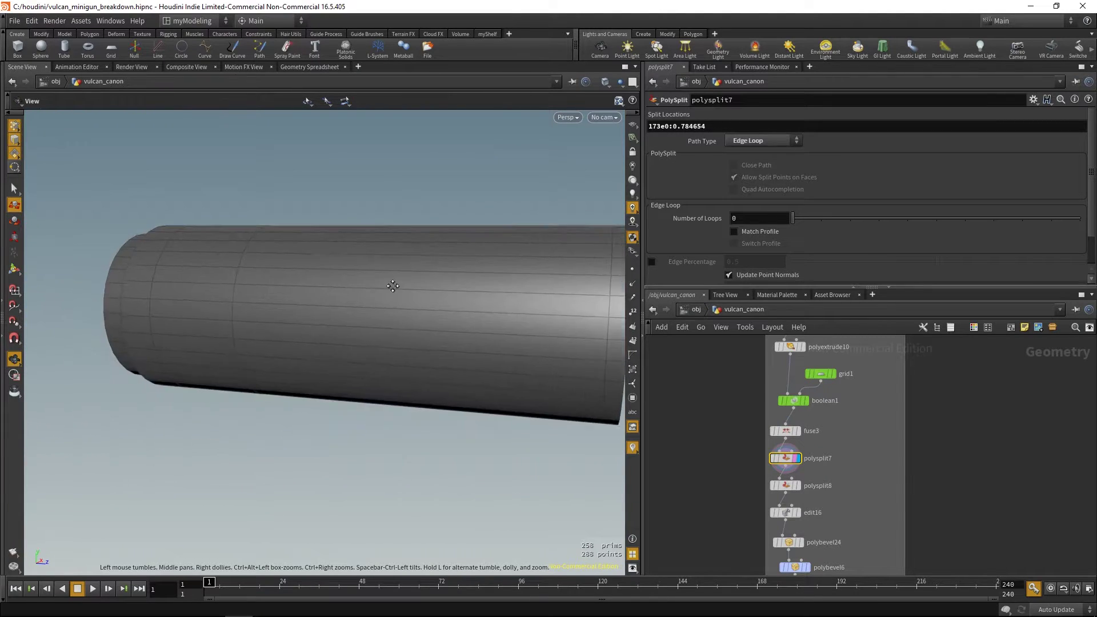
{"action": "left_click_drag", "start_coordinate": [393, 286], "coordinate": [352, 335]}
{"action": "key", "text": "t"}
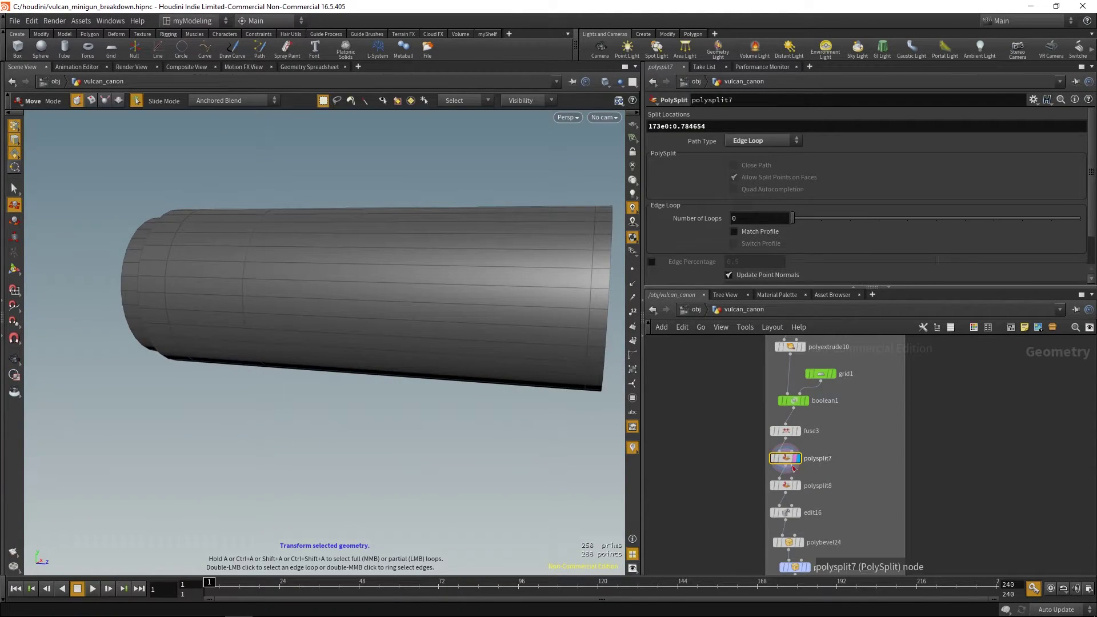
{"action": "left_click", "coordinate": [788, 486]}
{"action": "left_click", "coordinate": [798, 485]}
{"action": "scroll", "coordinate": [827, 441], "scroll_direction": "down", "scroll_amount": 1}
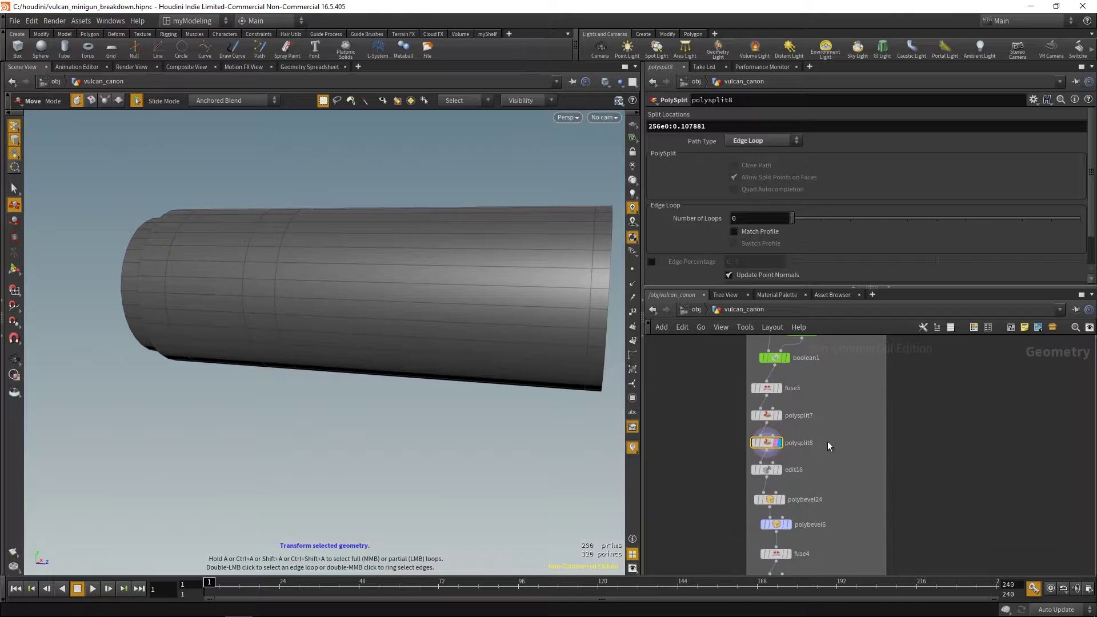
- Display the edit16 node and inspect the widened front section of the tube from several angles
{"action": "left_click", "coordinate": [769, 471]}
{"action": "left_click", "coordinate": [779, 470]}
{"action": "scroll", "coordinate": [780, 477], "scroll_direction": "down", "scroll_amount": 1}
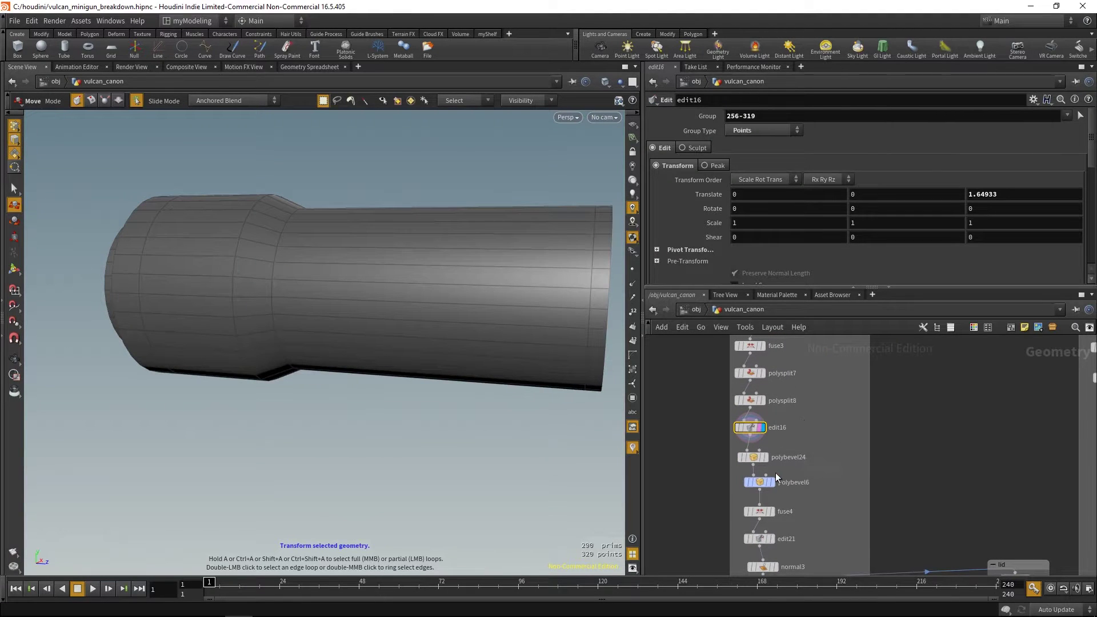
{"action": "key", "text": "Escape"}
{"action": "left_click_drag", "start_coordinate": [498, 424], "coordinate": [436, 352]}
{"action": "right_click_drag", "start_coordinate": [436, 352], "coordinate": [451, 408]}
{"action": "left_click_drag", "start_coordinate": [450, 407], "coordinate": [472, 404]}
{"action": "key", "text": "Return"}
{"action": "scroll", "coordinate": [801, 396], "scroll_direction": "down", "scroll_amount": 1}
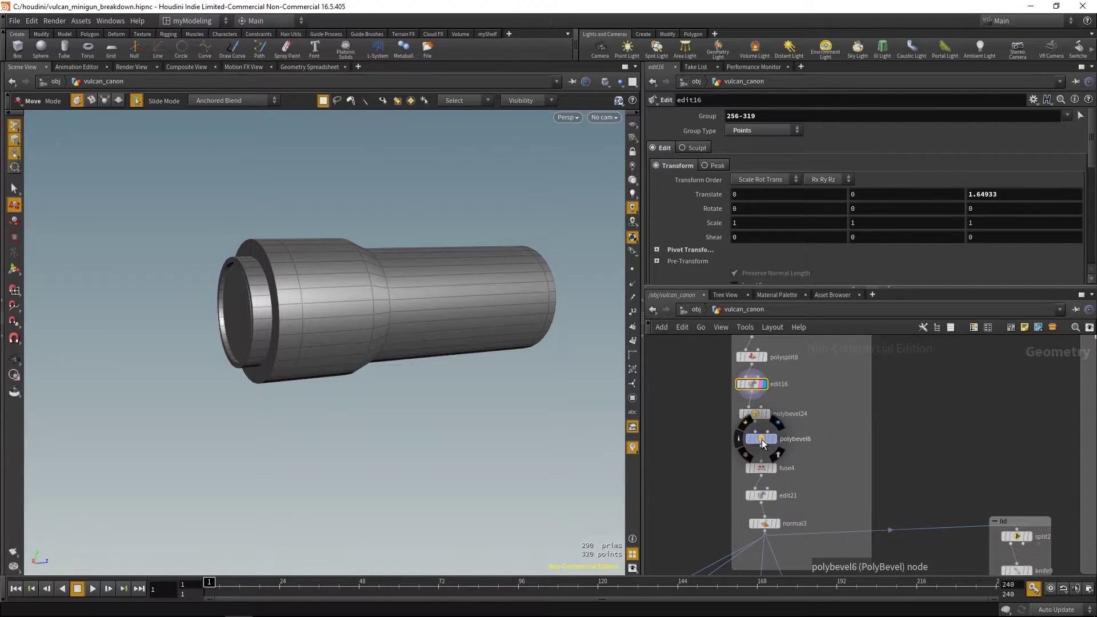
- Display the polybevel6 node and inspect the beveled edges around the tube's rear end up close
{"action": "left_click", "coordinate": [762, 438]}
{"action": "key", "text": "Escape"}
{"action": "left_click_drag", "start_coordinate": [587, 438], "coordinate": [536, 406]}
{"action": "right_click_drag", "start_coordinate": [536, 405], "coordinate": [572, 413]}
{"action": "key", "text": "b"}
{"action": "key", "text": "b"}
{"action": "key", "text": "b"}
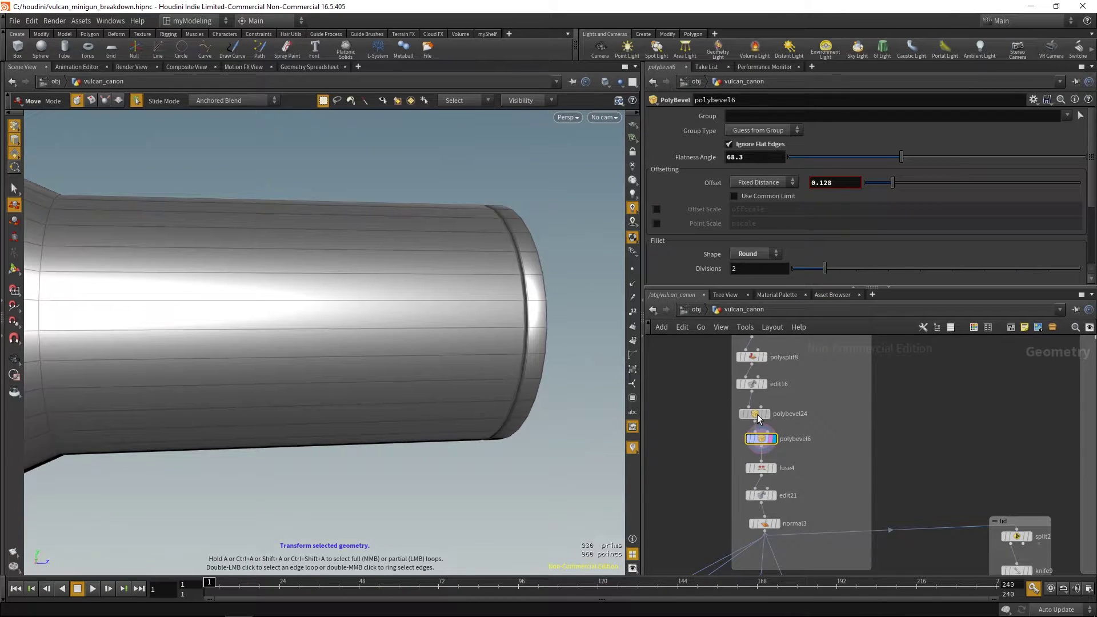
- Compare the abseams group used by polybevel24 with the A-B Seams output edge group of boolean1
{"action": "left_click", "coordinate": [755, 414]}
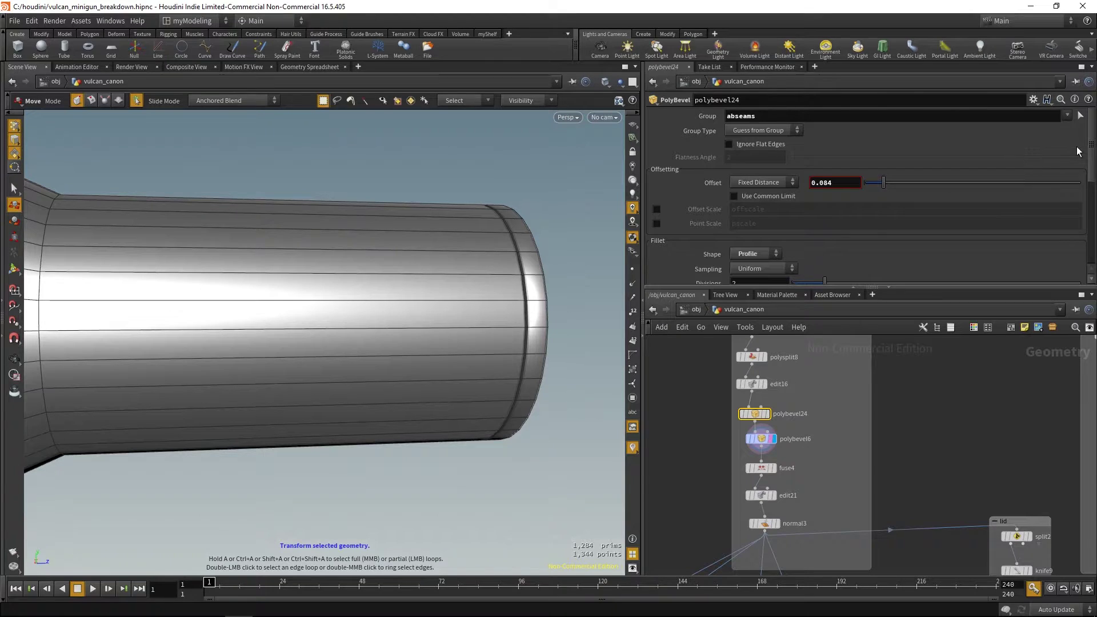
{"action": "scroll", "coordinate": [831, 479], "scroll_direction": "up", "scroll_amount": 5}
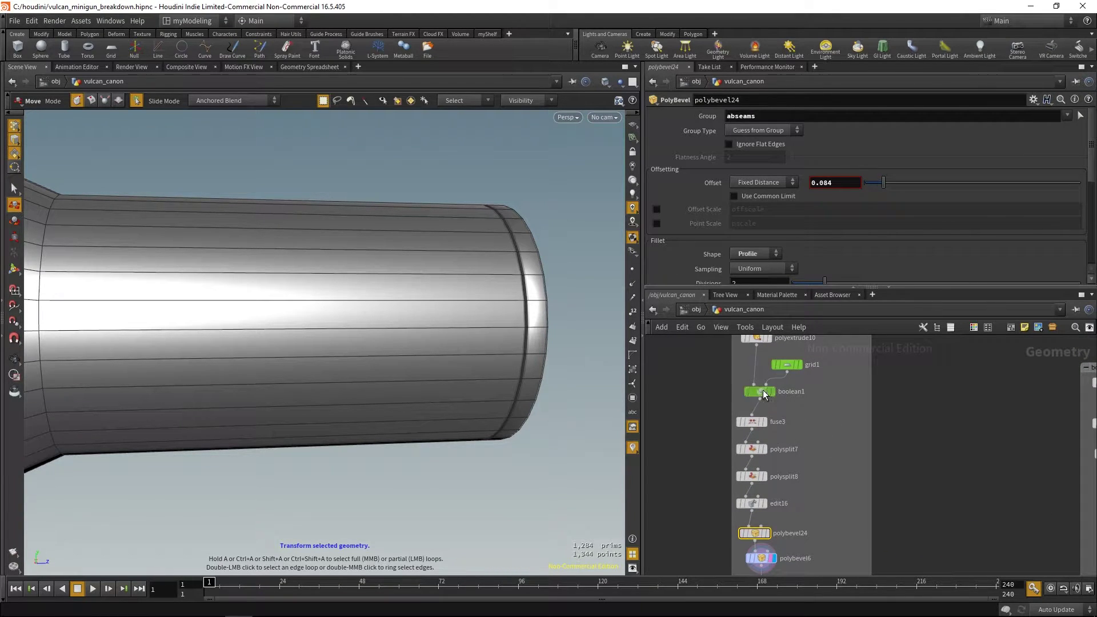
{"action": "left_click", "coordinate": [764, 393]}
{"action": "scroll", "coordinate": [1061, 175], "scroll_direction": "down", "scroll_amount": 5}
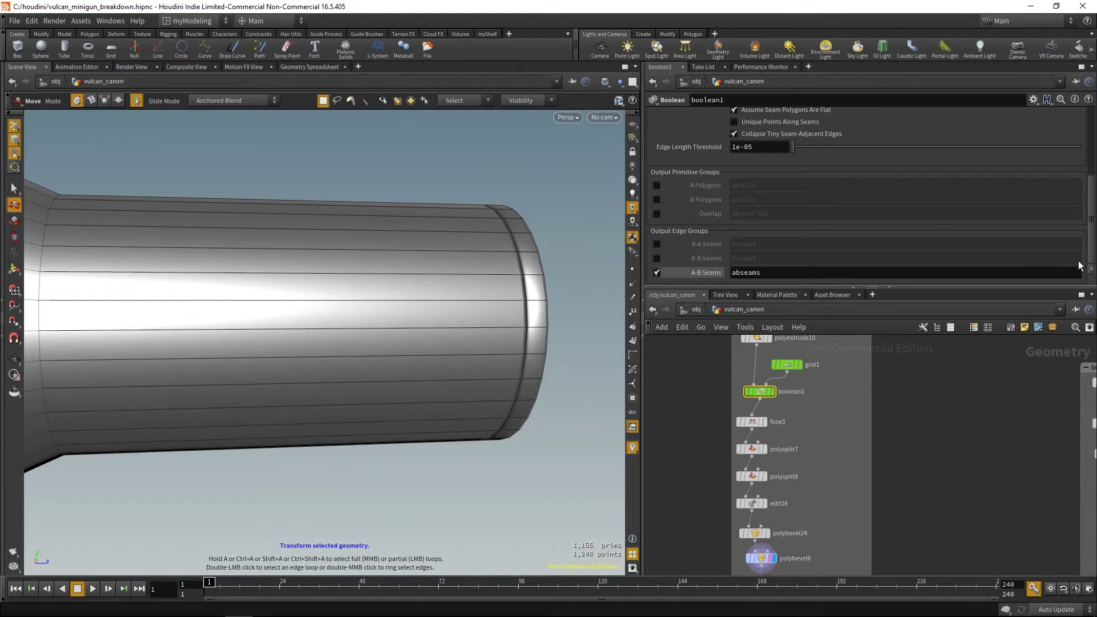
{"action": "left_click", "coordinate": [755, 532]}
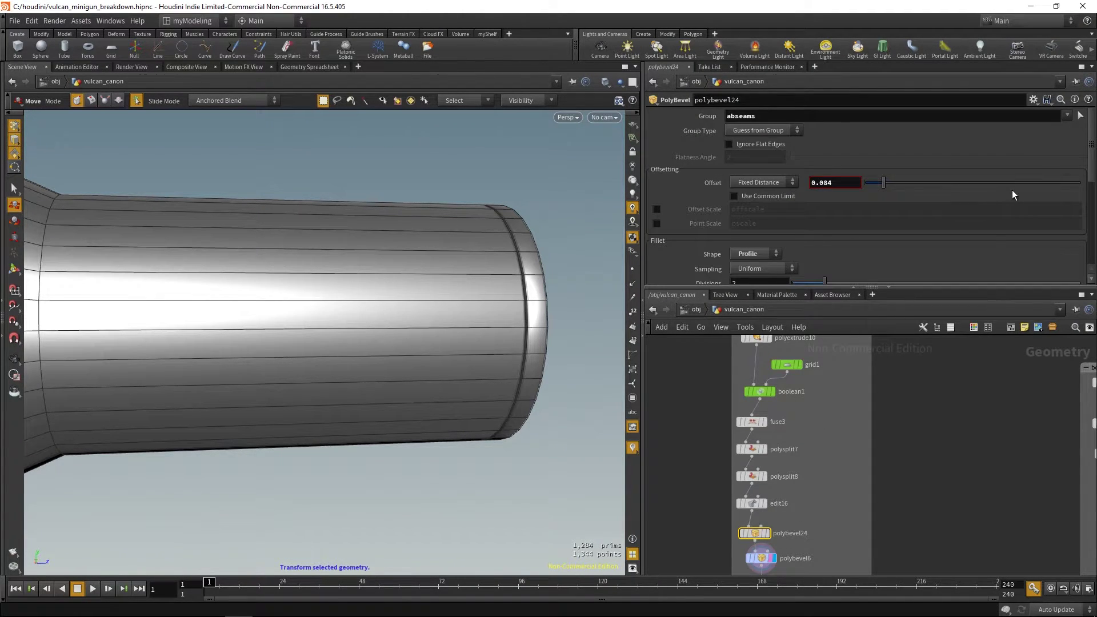
- Inspect the groove at the tube's end and enlarge polybevel24's profile ramp
{"action": "left_click_drag", "start_coordinate": [1092, 166], "coordinate": [1092, 196]}
{"action": "middle_click_drag", "start_coordinate": [549, 401], "coordinate": [539, 427], "text": "alt"}
{"action": "left_click_drag", "start_coordinate": [540, 428], "coordinate": [448, 409], "text": "alt"}
{"action": "right_click_drag", "start_coordinate": [448, 409], "coordinate": [615, 436], "text": "alt"}
{"action": "left_click_drag", "start_coordinate": [614, 436], "coordinate": [517, 384], "text": "alt"}
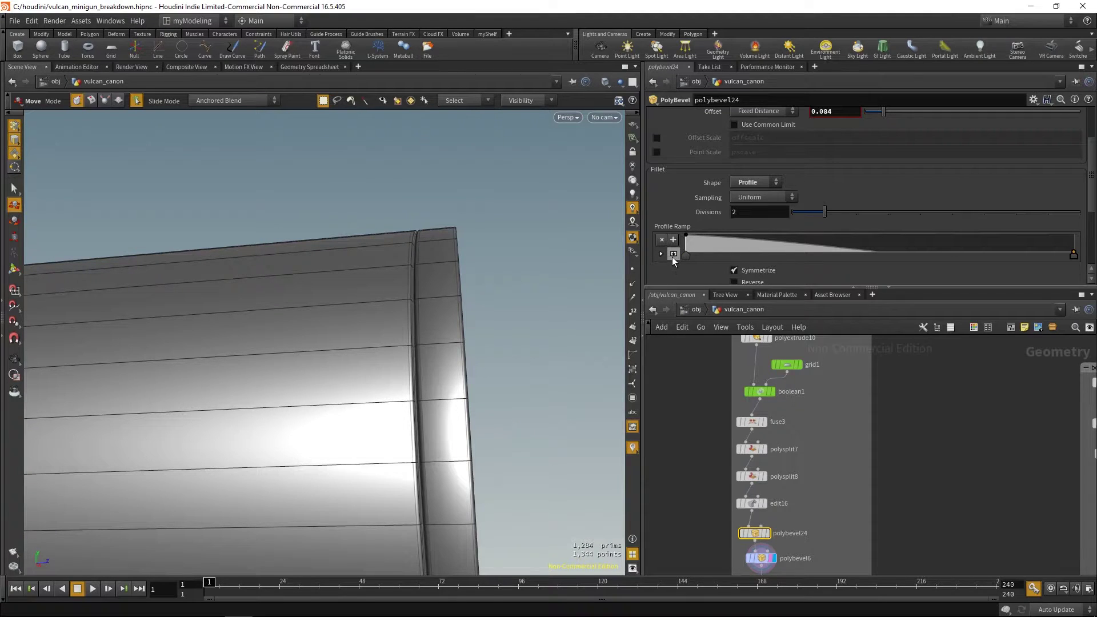
{"action": "left_click", "coordinate": [673, 254]}
{"action": "mouse_move", "coordinate": [1090, 172]}
{"action": "left_mouse_down"}
{"action": "mouse_move", "coordinate": [1089, 224]}
{"action": "mouse_move", "coordinate": [1090, 193]}
{"action": "left_mouse_up"}
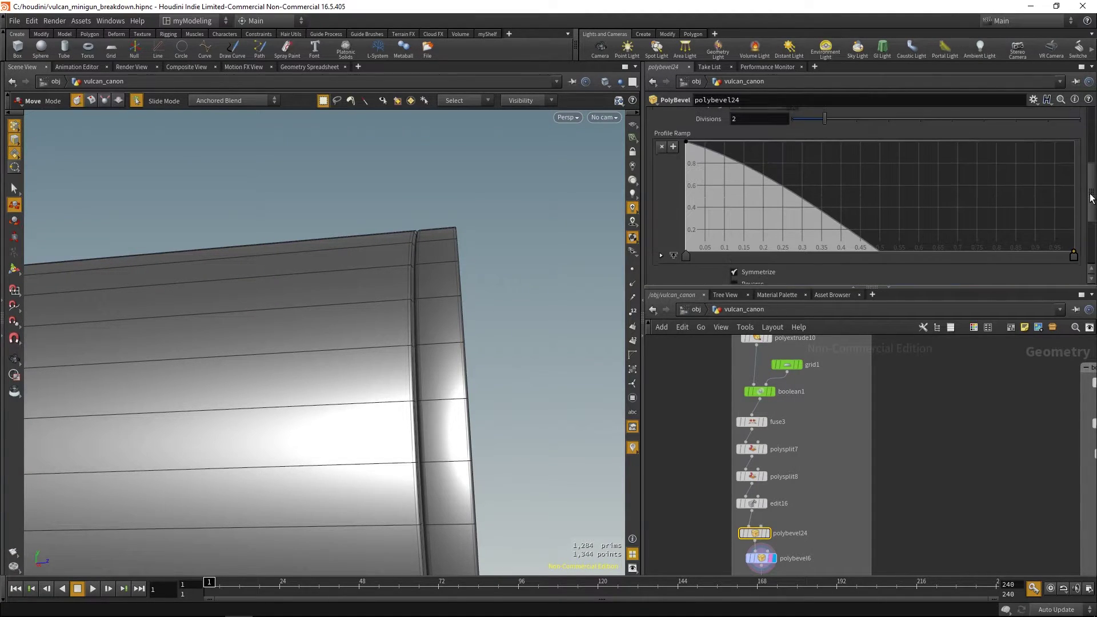
- Try adding points to polybevel24's profile ramp and undo the ramp changes
{"action": "mouse_move", "coordinate": [883, 258]}
{"action": "left_mouse_down"}
{"action": "mouse_move", "coordinate": [883, 202]}
{"action": "mouse_move", "coordinate": [923, 194]}
{"action": "left_mouse_up"}
{"action": "key", "text": "ctrl+z"}
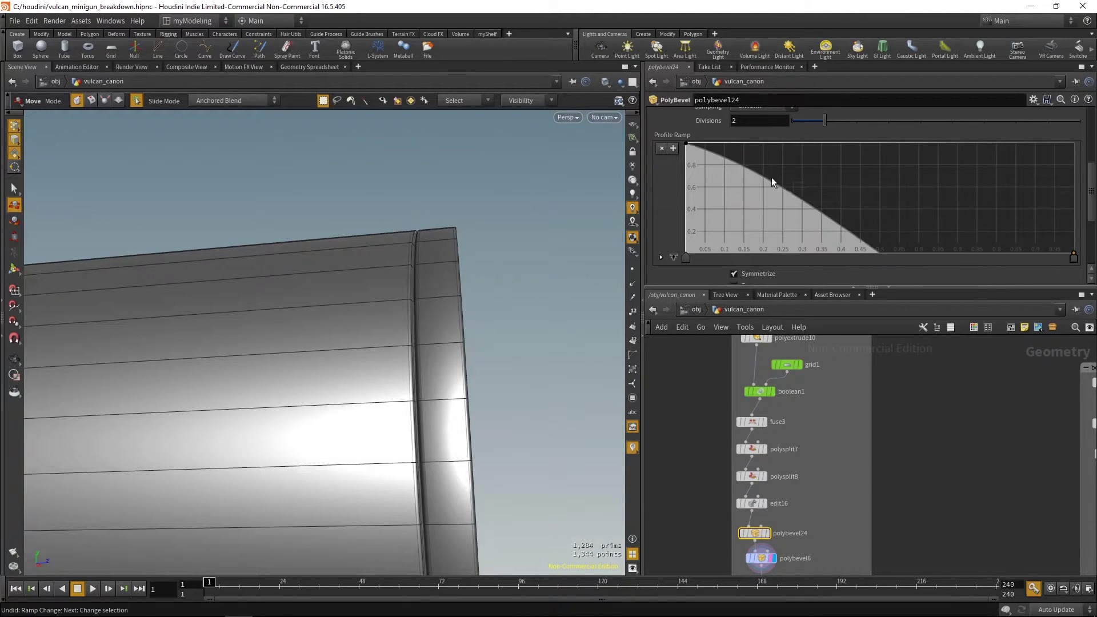
{"action": "left_click_drag", "start_coordinate": [690, 145], "coordinate": [742, 148]}
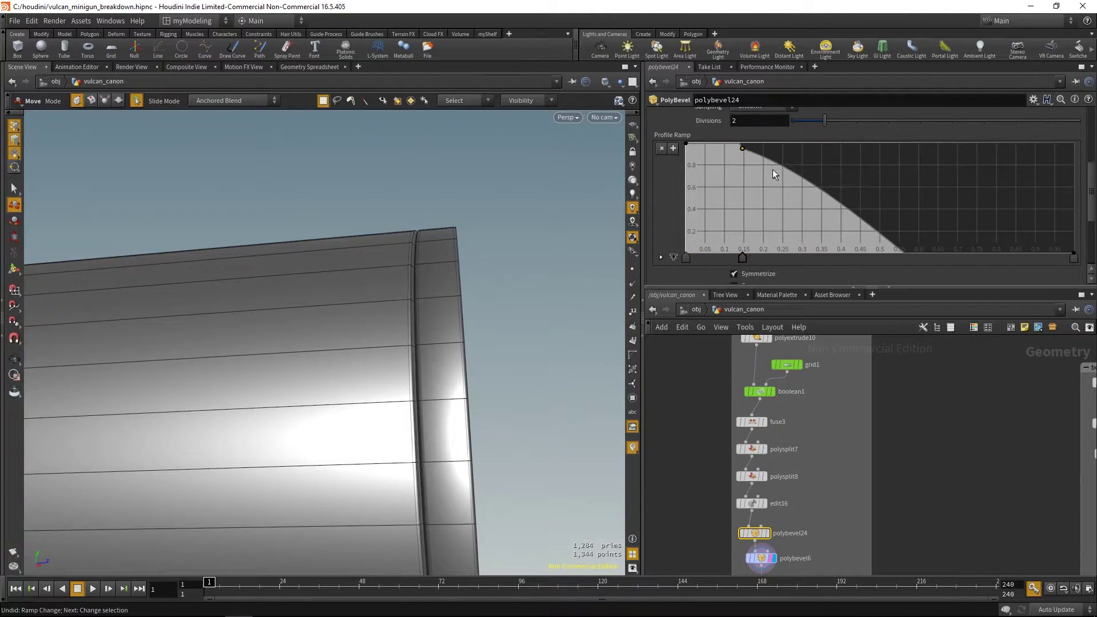
{"action": "left_click_drag", "start_coordinate": [1089, 207], "coordinate": [1087, 177]}
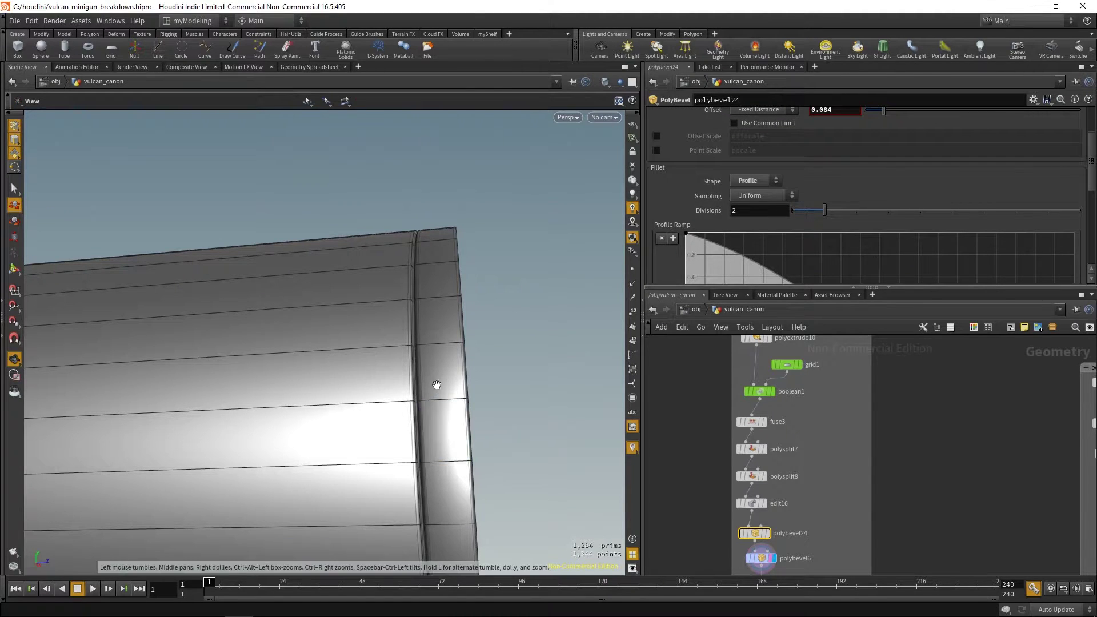
- Examine the complete beveled tube from the rear, the side and the front
{"action": "middle_click_drag", "start_coordinate": [442, 392], "coordinate": [451, 335], "text": "alt"}
{"action": "right_click_drag", "start_coordinate": [450, 335], "coordinate": [307, 441], "text": "alt"}
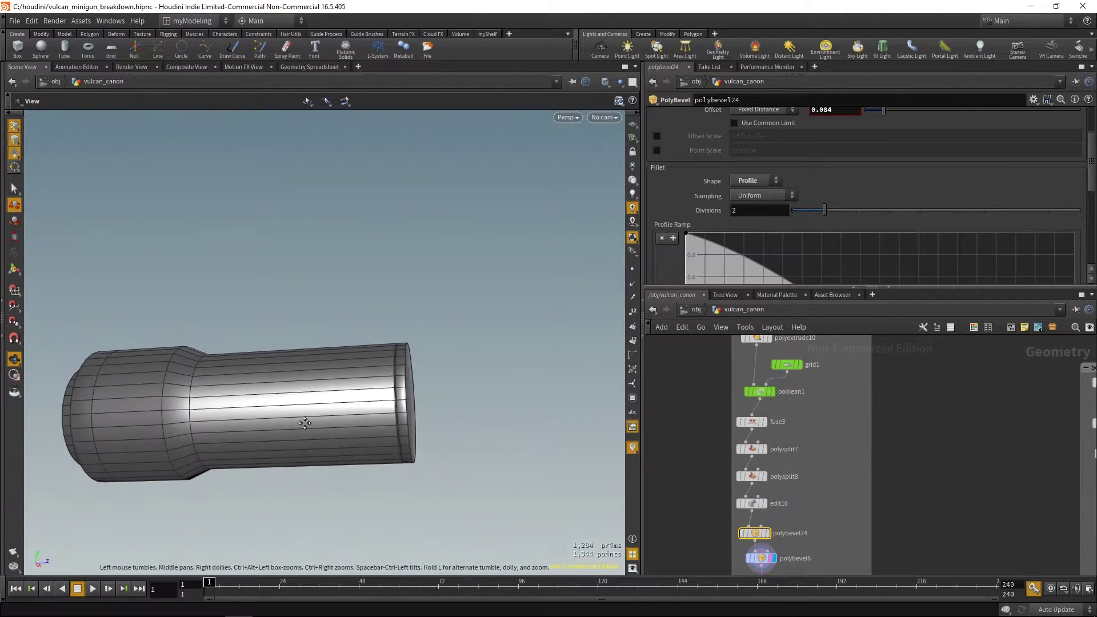
{"action": "left_click_drag", "start_coordinate": [306, 441], "coordinate": [470, 406], "text": "alt"}
{"action": "left_click_drag", "start_coordinate": [402, 360], "coordinate": [413, 424], "text": "alt"}
{"action": "right_click_drag", "start_coordinate": [414, 424], "coordinate": [265, 365], "text": "alt"}
{"action": "left_click_drag", "start_coordinate": [264, 365], "coordinate": [400, 428], "text": "alt"}
- Display the normal3 node at the end of the main body chain and view the tube's rear end
{"action": "middle_click_drag", "start_coordinate": [930, 455], "coordinate": [951, 298]}
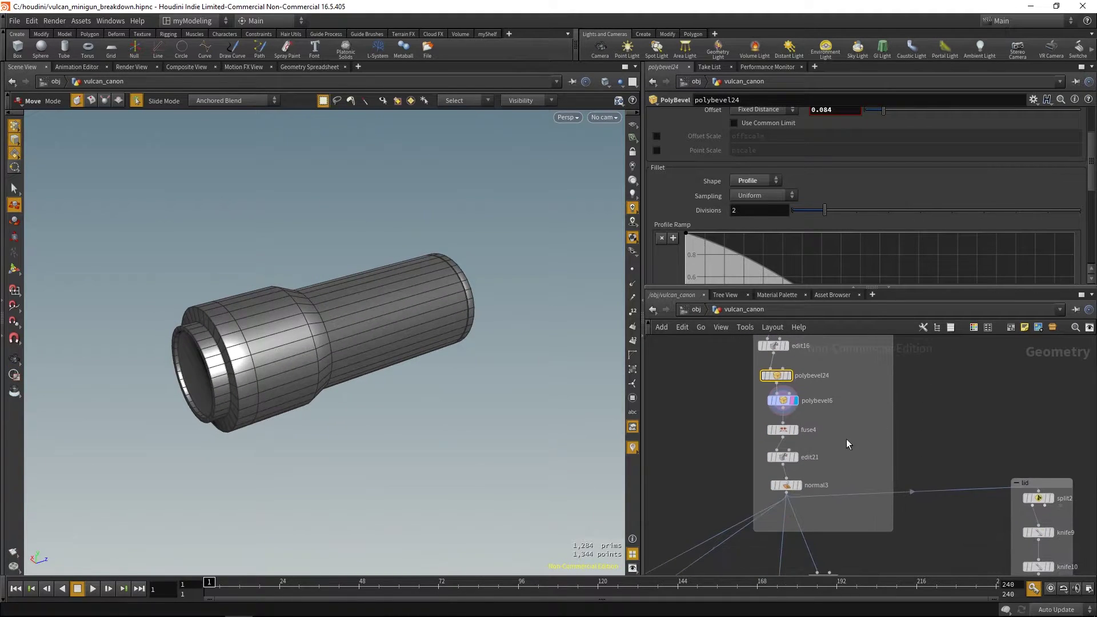
{"action": "left_click", "coordinate": [790, 488]}
{"action": "left_click_drag", "start_coordinate": [466, 380], "coordinate": [530, 452]}
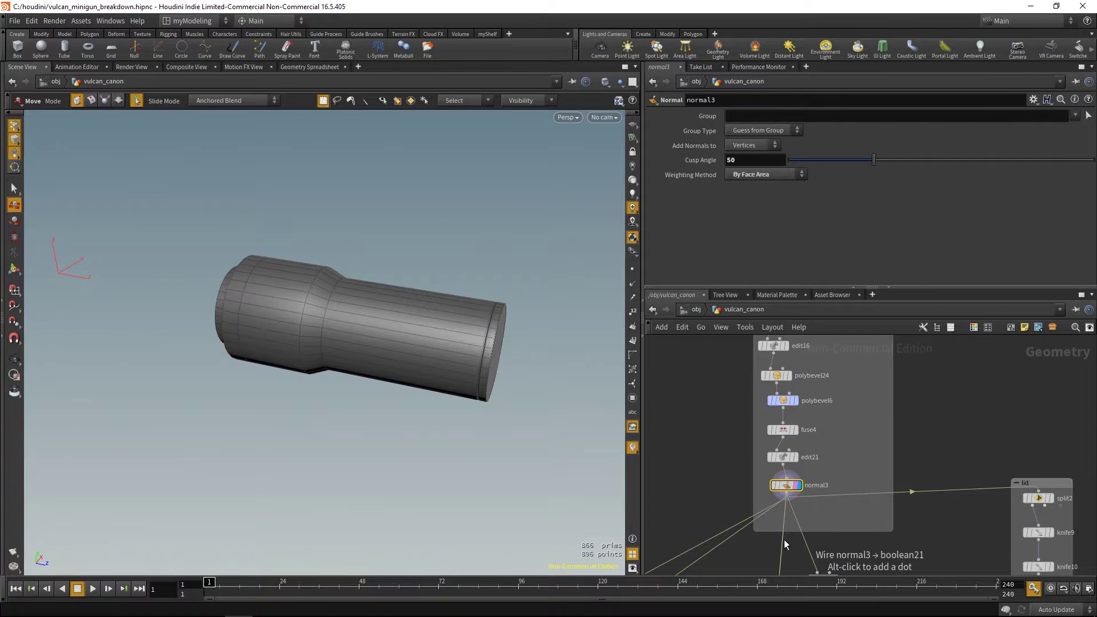
- Display polybevel30 at the end of the lid branch and inspect the curved lid panel
{"action": "middle_click_drag", "start_coordinate": [951, 493], "coordinate": [858, 381]}
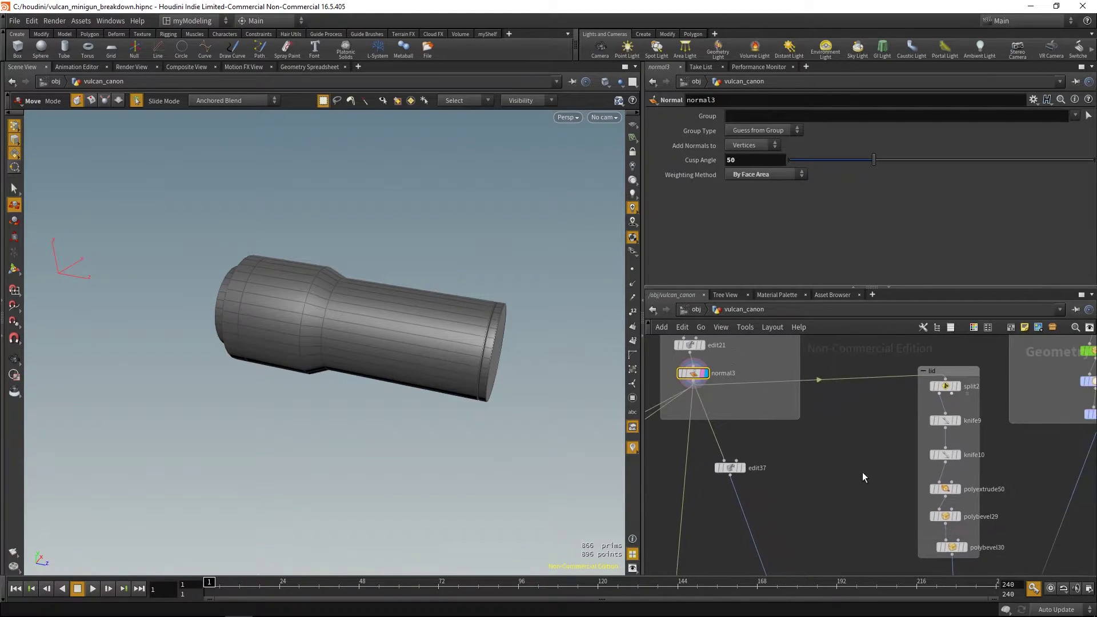
{"action": "middle_click_drag", "start_coordinate": [908, 550], "coordinate": [900, 553]}
{"action": "left_click", "coordinate": [942, 548]}
{"action": "left_click", "coordinate": [954, 548]}
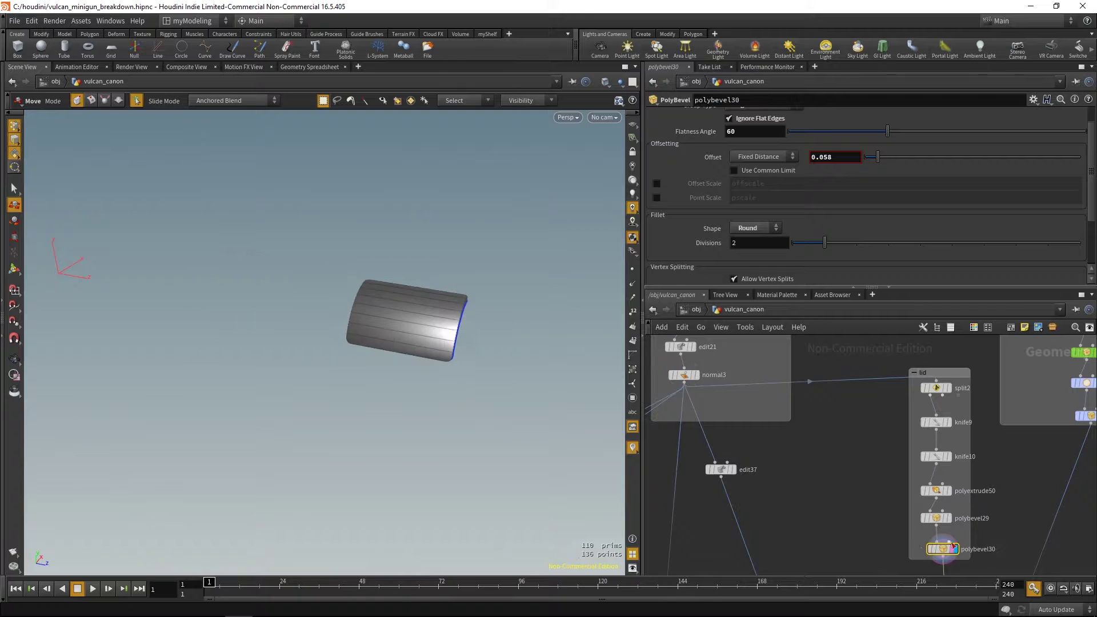
{"action": "left_click_drag", "start_coordinate": [324, 323], "coordinate": [478, 326], "text": "alt"}
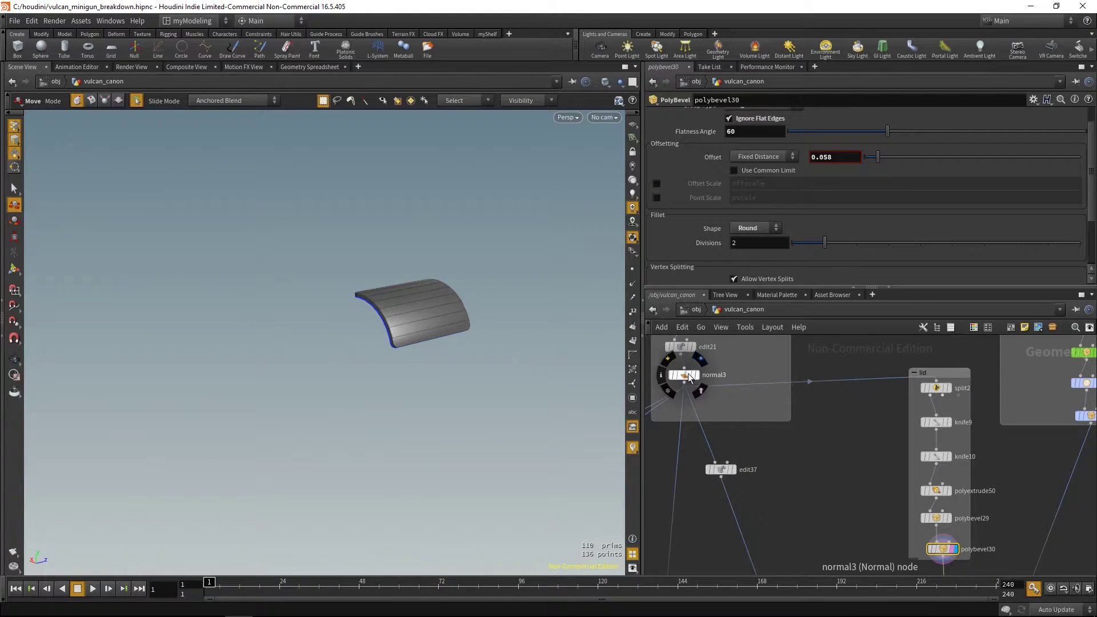
- Display normal3 again as the lid's source, followed by the split2 node that isolates the lid's faces
{"action": "left_click", "coordinate": [689, 372]}
{"action": "middle_click_drag", "start_coordinate": [851, 484], "coordinate": [864, 496]}
{"action": "middle_click_drag", "start_coordinate": [862, 448], "coordinate": [749, 454]}
{"action": "scroll", "coordinate": [800, 453], "scroll_direction": "up", "scroll_amount": 2}
{"action": "left_click", "coordinate": [848, 400]}
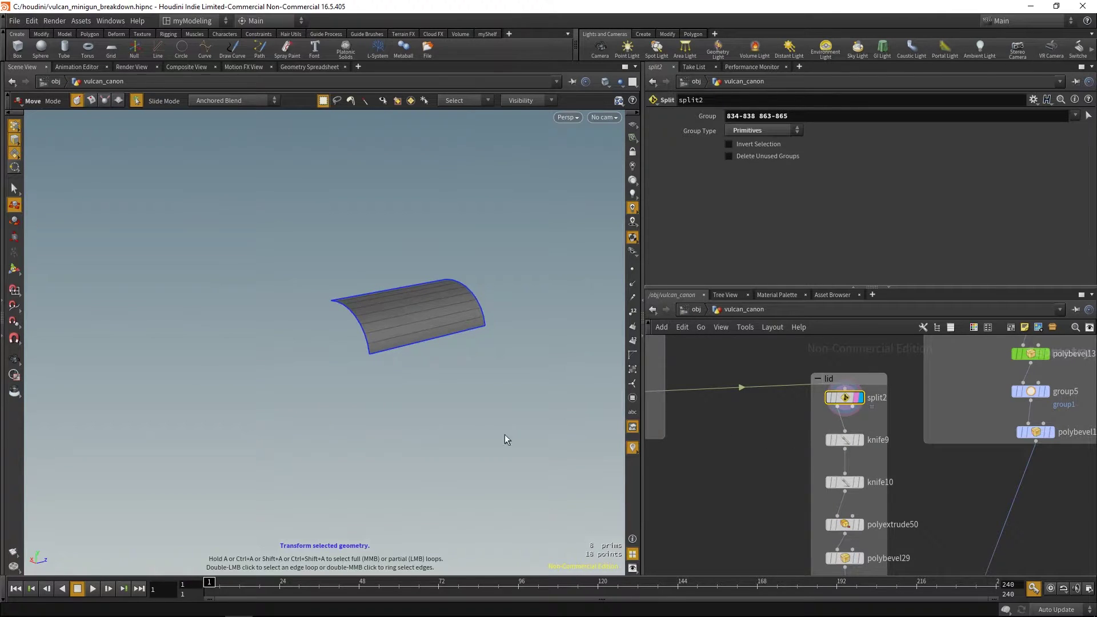
- Display knife9, knife10 and polyextrude50 in turn to review how the lid is trimmed and thickened
{"action": "left_click", "coordinate": [851, 440]}
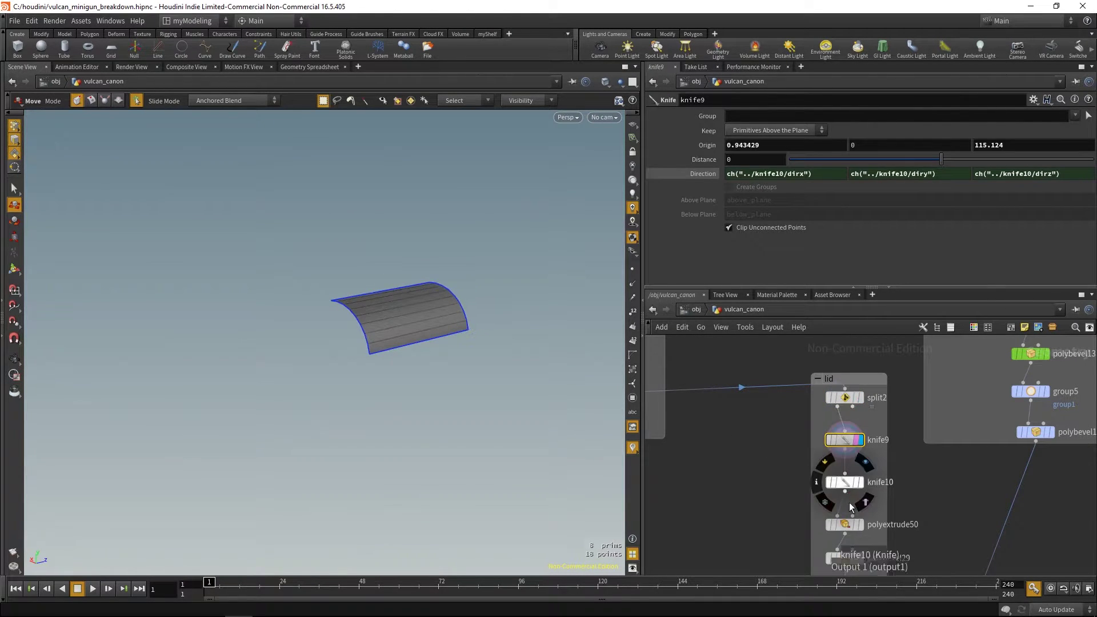
{"action": "left_click", "coordinate": [846, 526]}
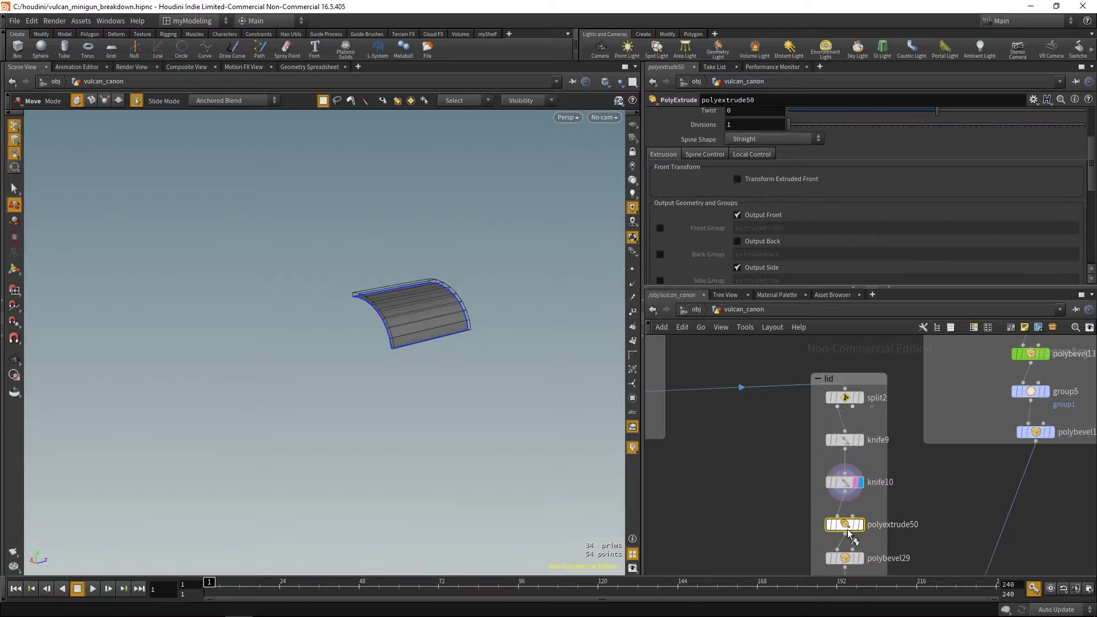
{"action": "middle_click_drag", "start_coordinate": [772, 477], "coordinate": [759, 373]}
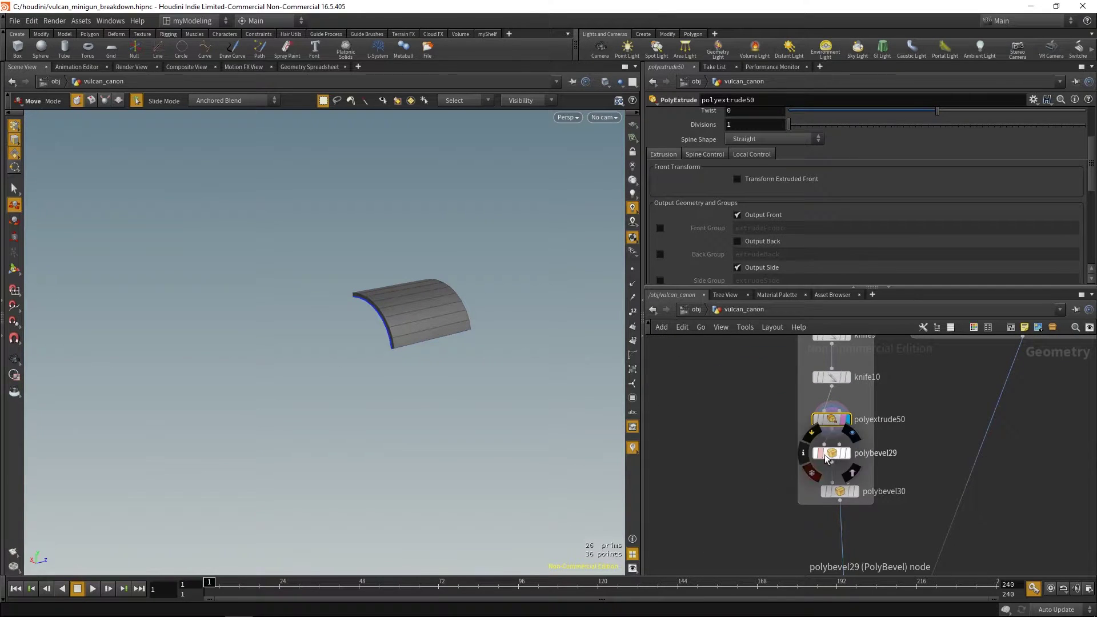
- Display polybevel29, inspect the lid's rounded corners and try out its divisions and offset
{"action": "left_click", "coordinate": [829, 456]}
{"action": "right_click_drag", "start_coordinate": [412, 331], "coordinate": [546, 359]}
{"action": "key", "text": "ctrl+z"}
{"action": "left_click_drag", "start_coordinate": [546, 360], "coordinate": [469, 377]}
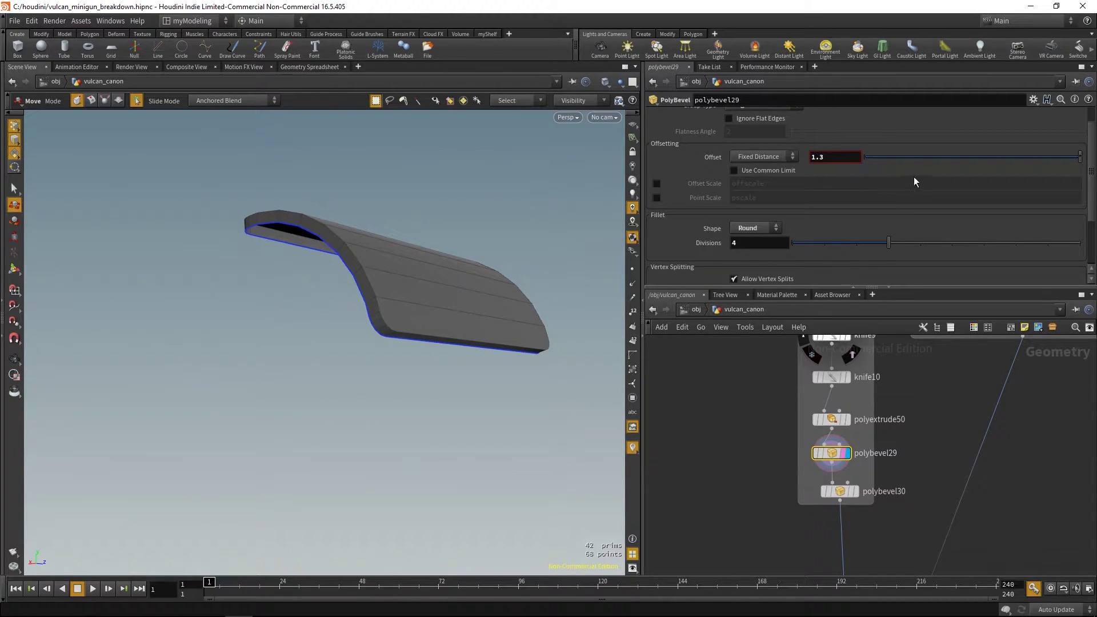
{"action": "left_click_drag", "start_coordinate": [889, 243], "coordinate": [917, 245]}
{"action": "middle_click_drag", "start_coordinate": [842, 158], "coordinate": [842, 158]}
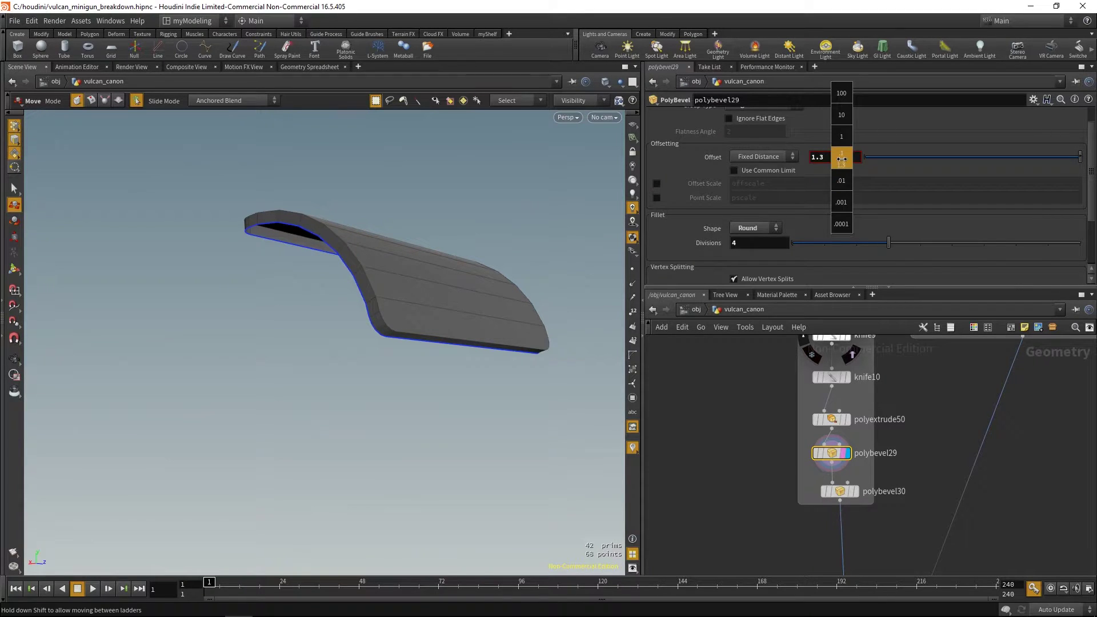
- Display polybevel30 and inspect the fine bevel along the finished lid's edges
{"action": "left_click", "coordinate": [837, 491]}
{"action": "key", "text": "Escape"}
{"action": "left_click_drag", "start_coordinate": [526, 392], "coordinate": [495, 450]}
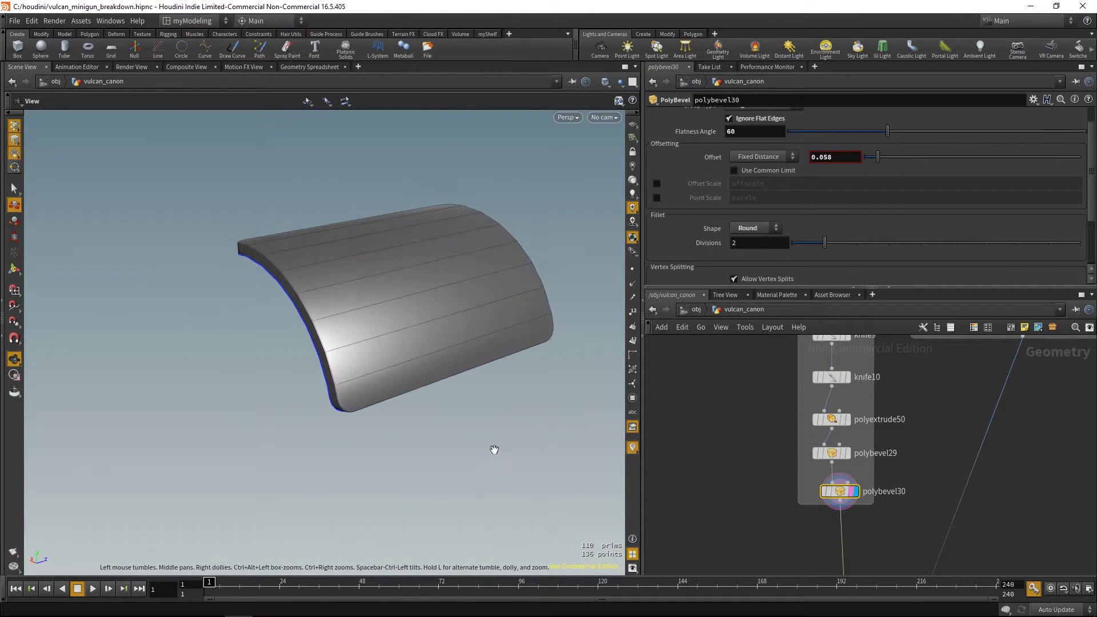
{"action": "key", "text": "t"}
- Display the edit26 node in the branch beside the lid, frame its bracket-shaped part and inspect it
{"action": "scroll", "coordinate": [784, 522], "scroll_direction": "down", "scroll_amount": 10}
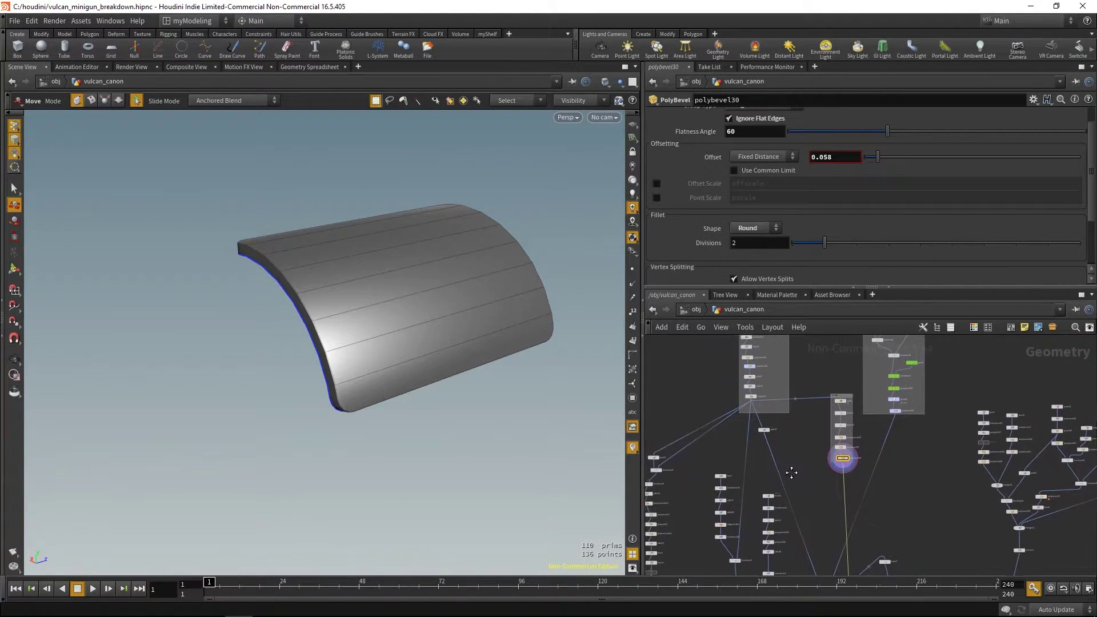
{"action": "middle_click_drag", "start_coordinate": [791, 472], "coordinate": [791, 510]}
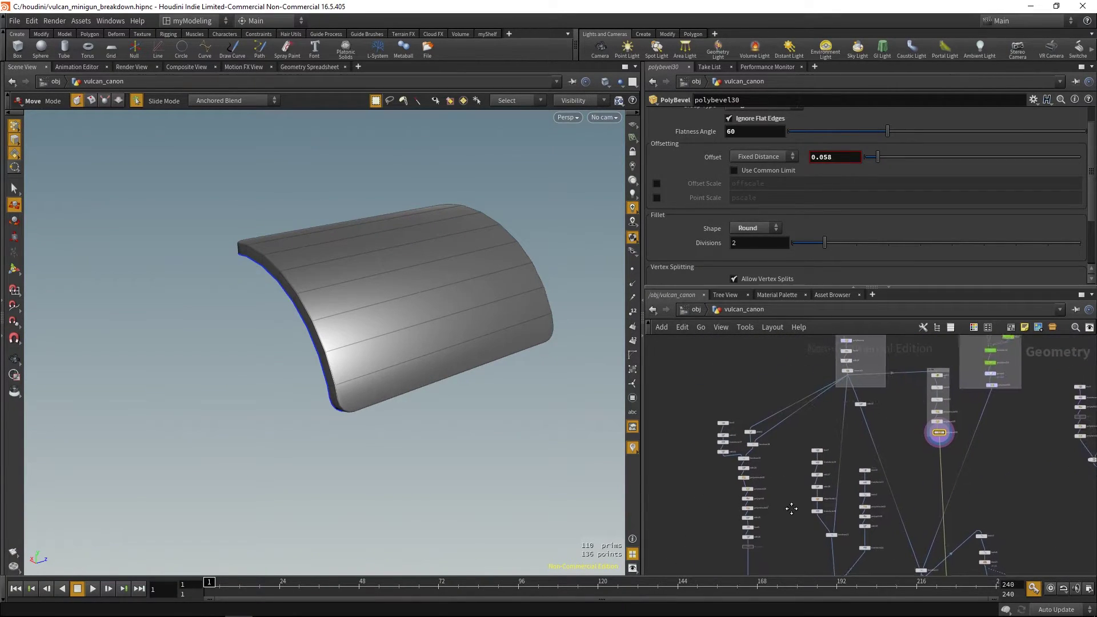
{"action": "middle_click_drag", "start_coordinate": [800, 375], "coordinate": [809, 434]}
{"action": "middle_click_drag", "start_coordinate": [768, 510], "coordinate": [759, 406]}
{"action": "scroll", "coordinate": [699, 494], "scroll_direction": "up", "scroll_amount": 2}
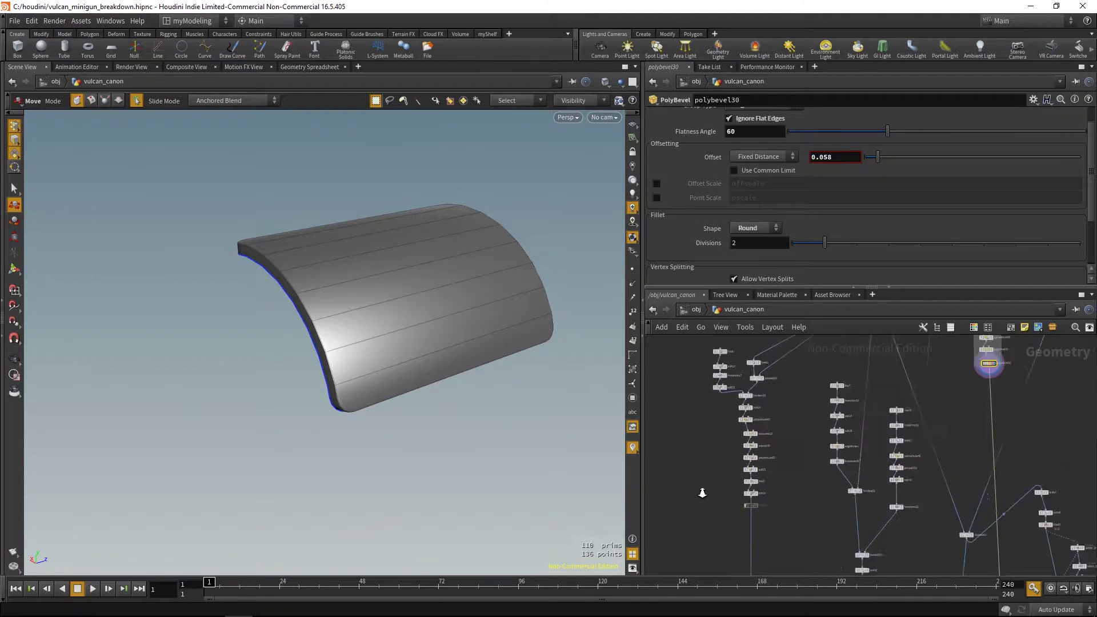
{"action": "scroll", "coordinate": [699, 493], "scroll_direction": "up", "scroll_amount": 3}
{"action": "left_click", "coordinate": [772, 504]}
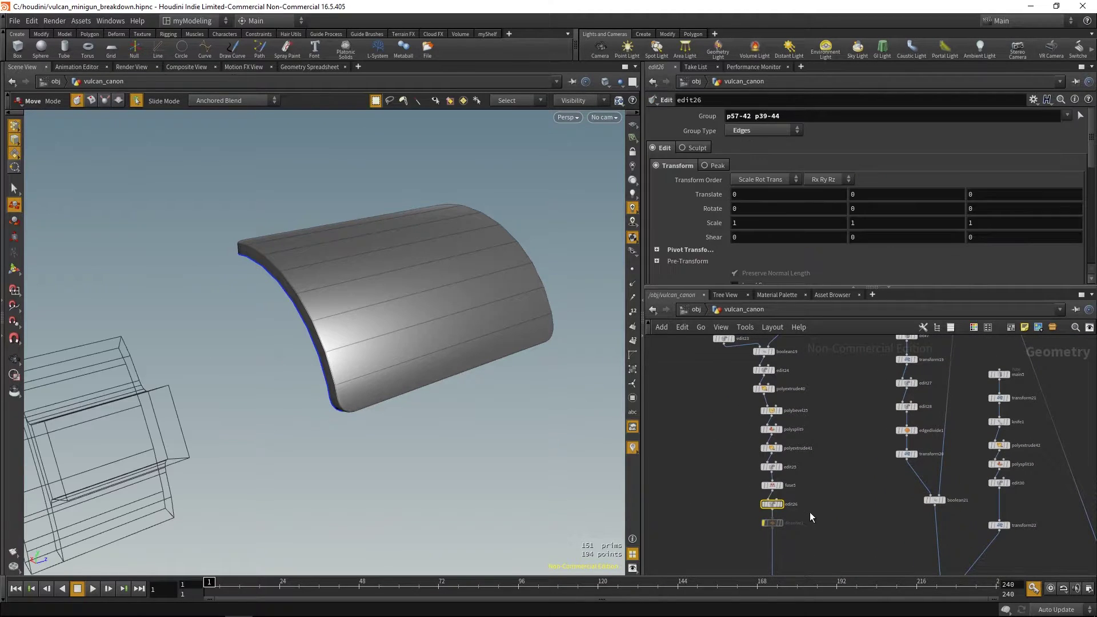
{"action": "key", "text": "r"}
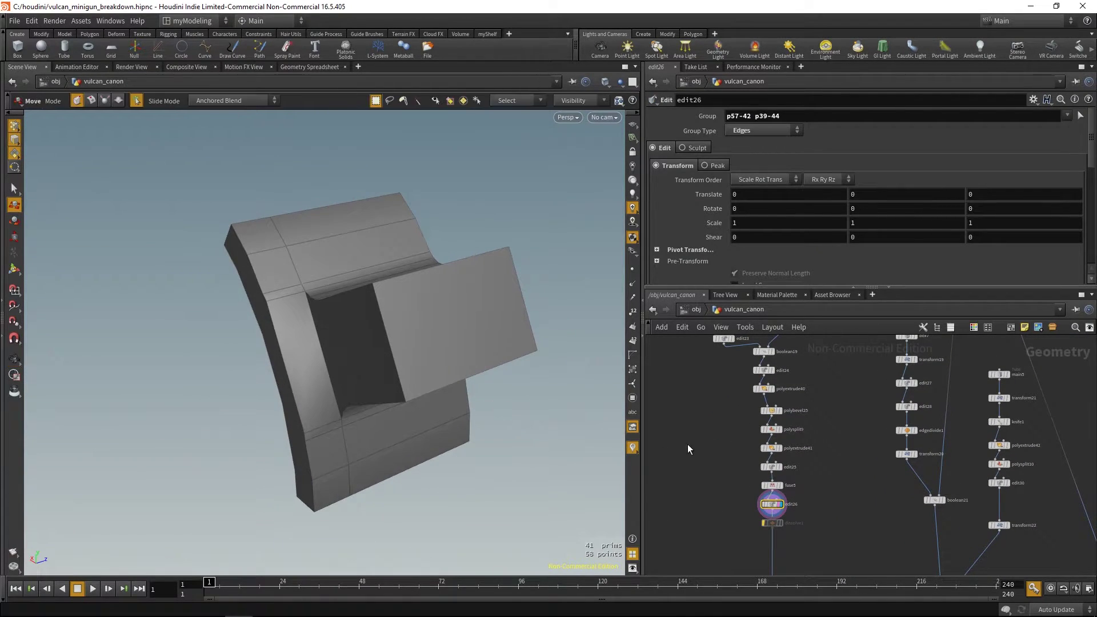
{"action": "middle_click_drag", "start_coordinate": [740, 390], "coordinate": [740, 461]}
{"action": "right_click_drag", "start_coordinate": [543, 407], "coordinate": [431, 434], "text": "alt"}
{"action": "left_click_drag", "start_coordinate": [431, 434], "coordinate": [433, 407], "text": "alt"}
- Store quick mark 1 at the edit26 bracket branch and quick mark 2 at the final normal4 node of the network
{"action": "middle_click_drag", "start_coordinate": [770, 548], "coordinate": [751, 418]}
{"action": "right_click_drag", "start_coordinate": [747, 476], "coordinate": [673, 479]}
{"action": "middle_click_drag", "start_coordinate": [723, 517], "coordinate": [765, 341]}
{"action": "key", "text": "ctrl+1"}
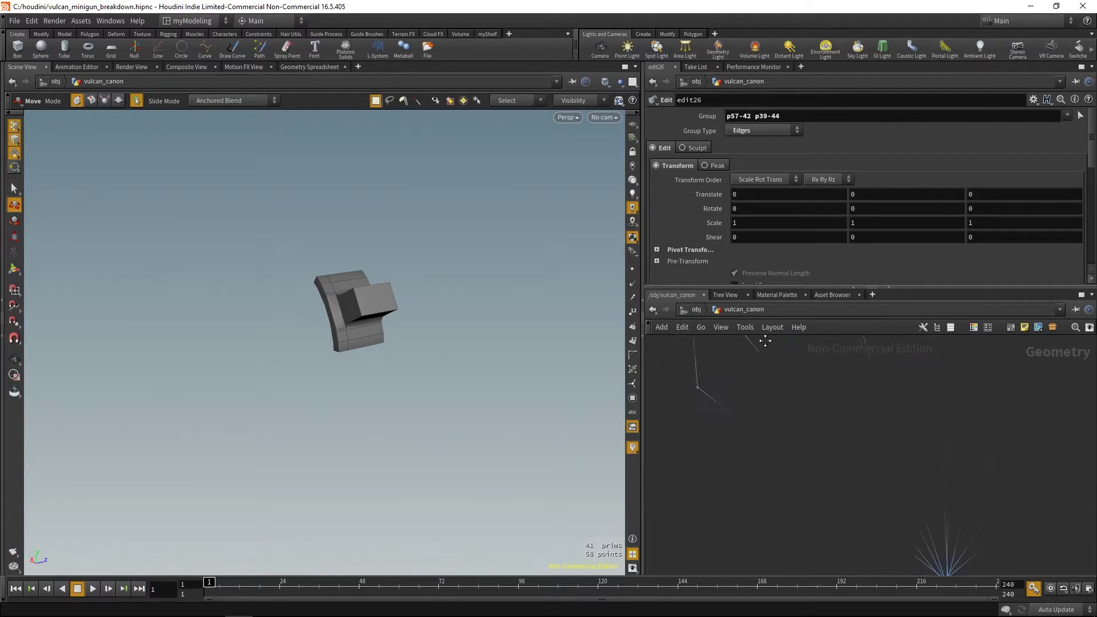
{"action": "scroll", "coordinate": [737, 479], "scroll_direction": "up", "scroll_amount": 5}
{"action": "key", "text": "ctrl+1"}
{"action": "scroll", "coordinate": [772, 453], "scroll_direction": "down", "scroll_amount": 5}
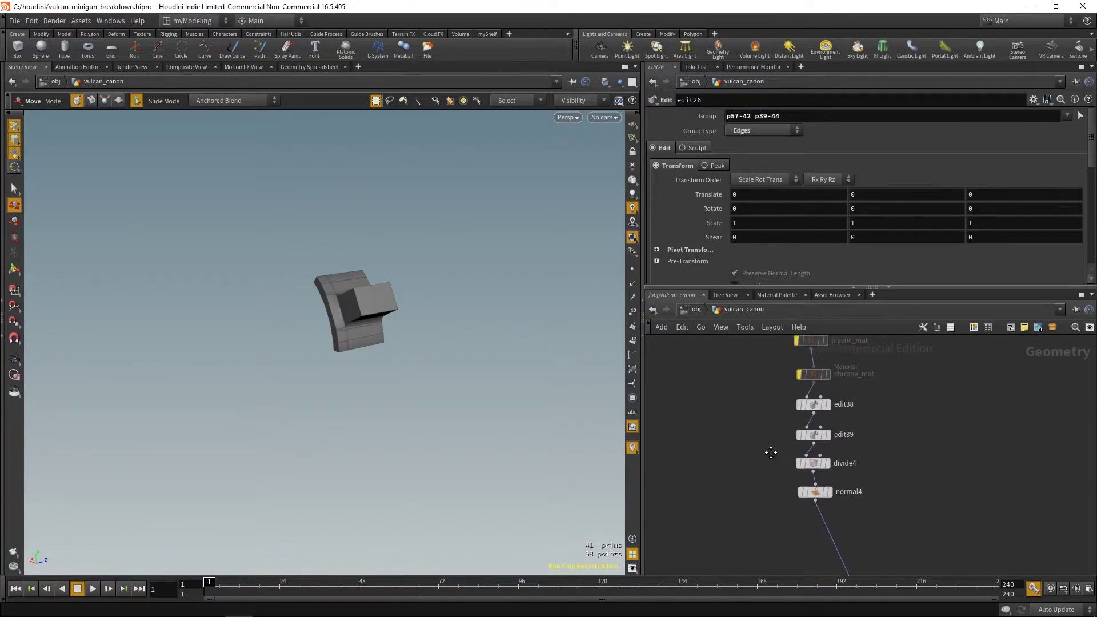
{"action": "key", "text": "ctrl+2"}
{"action": "scroll", "coordinate": [744, 478], "scroll_direction": "down", "scroll_amount": 4}
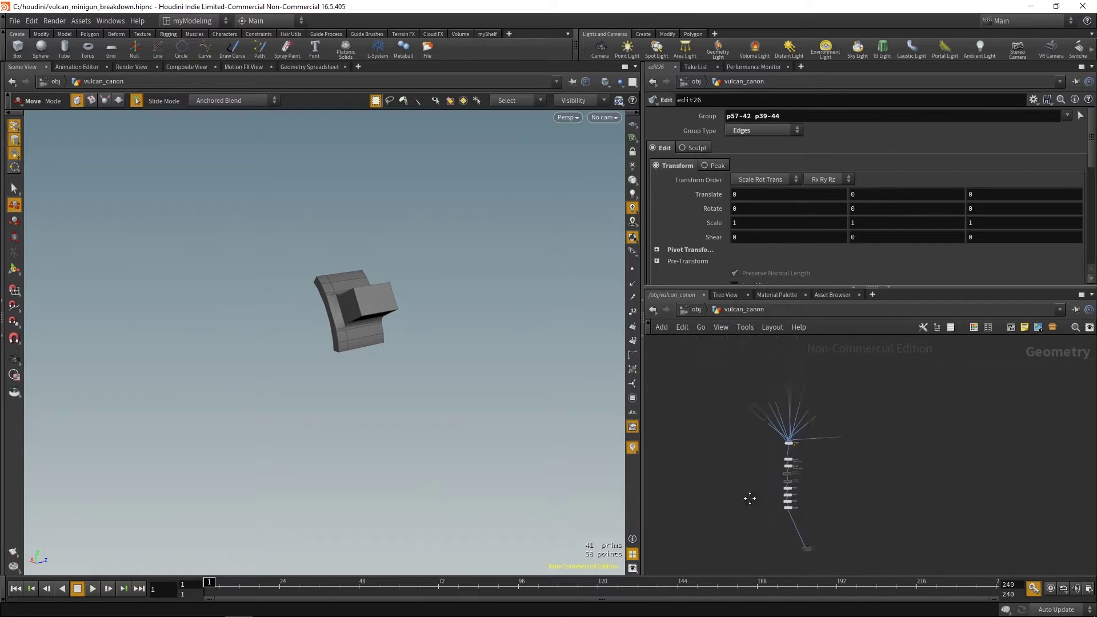
{"action": "key", "text": "2"}
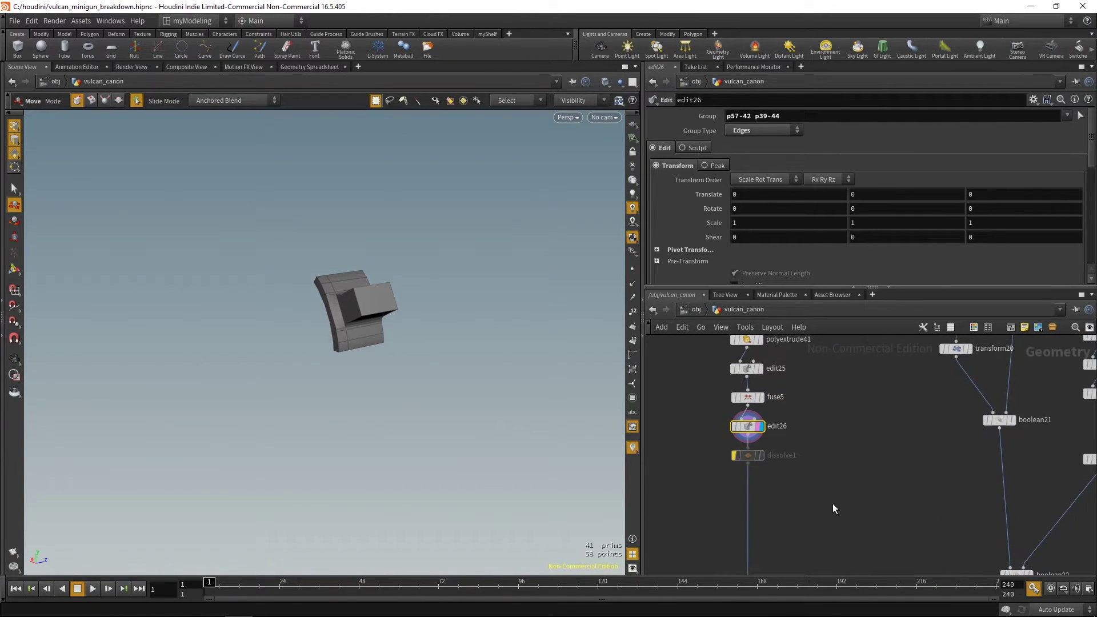
- Display normal4 to see the whole minigun and examine where the bracket sits against the main body
{"action": "left_click_drag", "start_coordinate": [846, 484], "coordinate": [840, 482]}
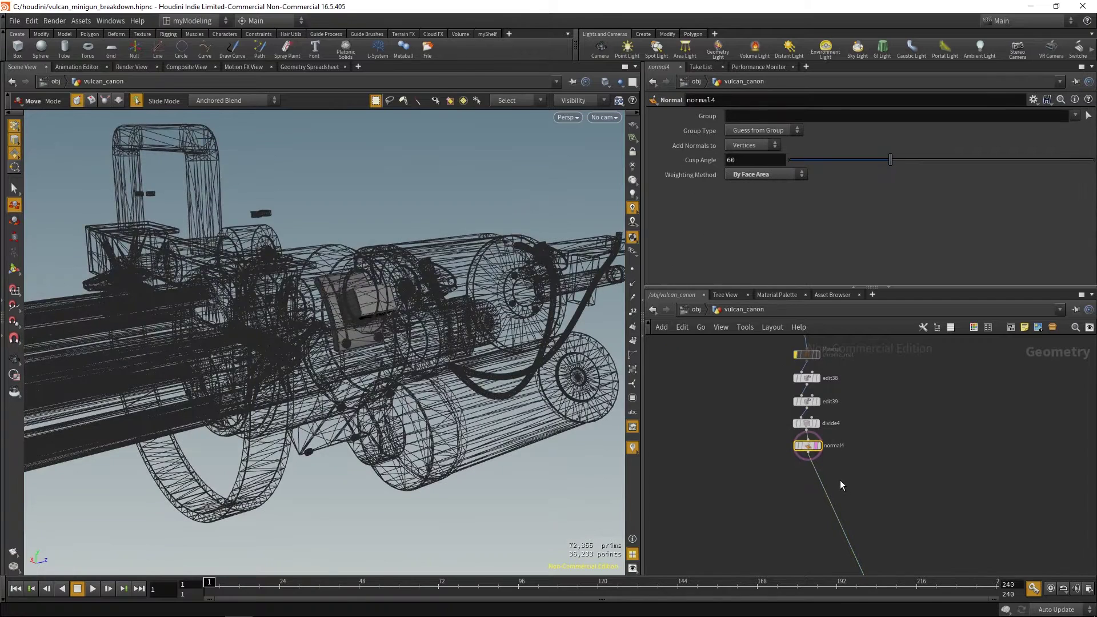
{"action": "key", "text": "r"}
{"action": "key", "text": "1"}
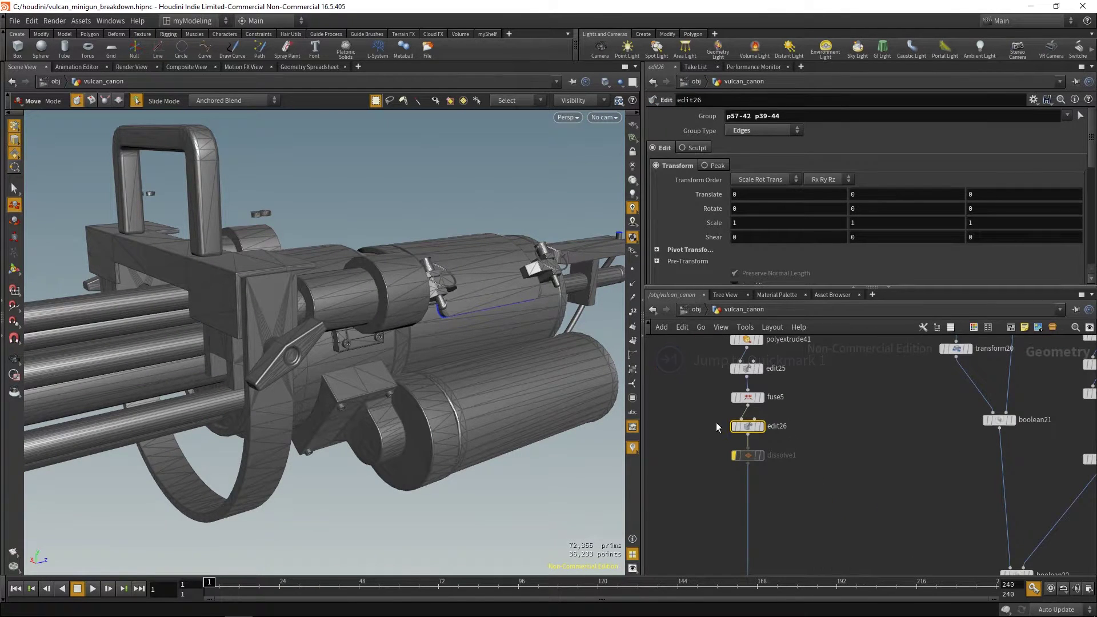
{"action": "left_click_drag", "start_coordinate": [436, 348], "coordinate": [463, 384], "text": "alt"}
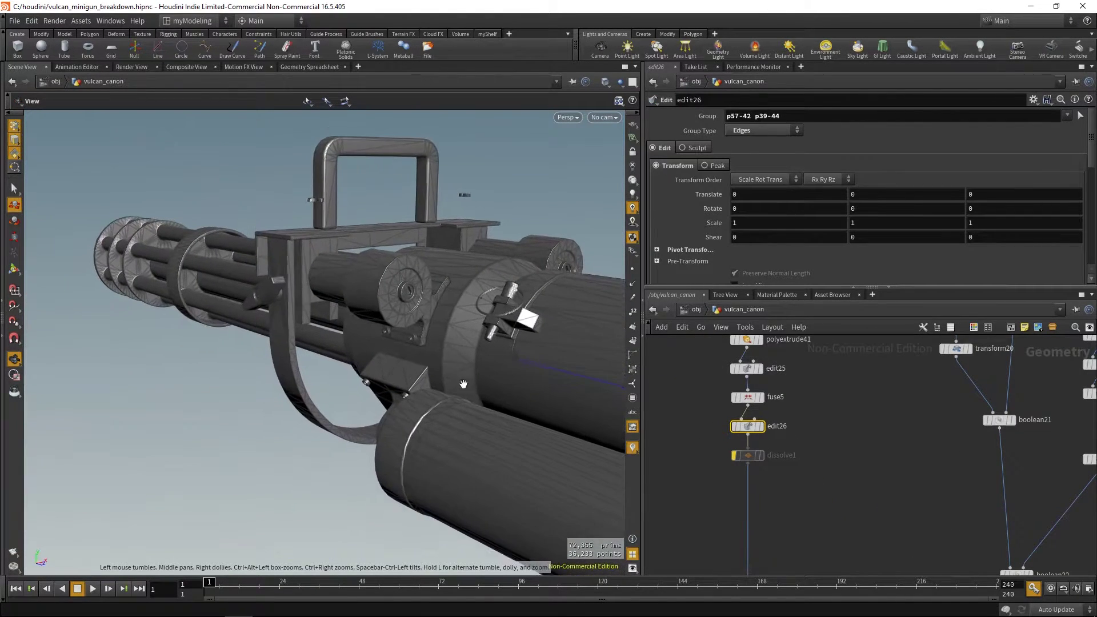
{"action": "right_click_drag", "start_coordinate": [464, 384], "coordinate": [475, 348], "text": "alt"}
{"action": "scroll", "coordinate": [474, 348], "scroll_direction": "up", "scroll_amount": 6}
{"action": "key", "text": "t"}
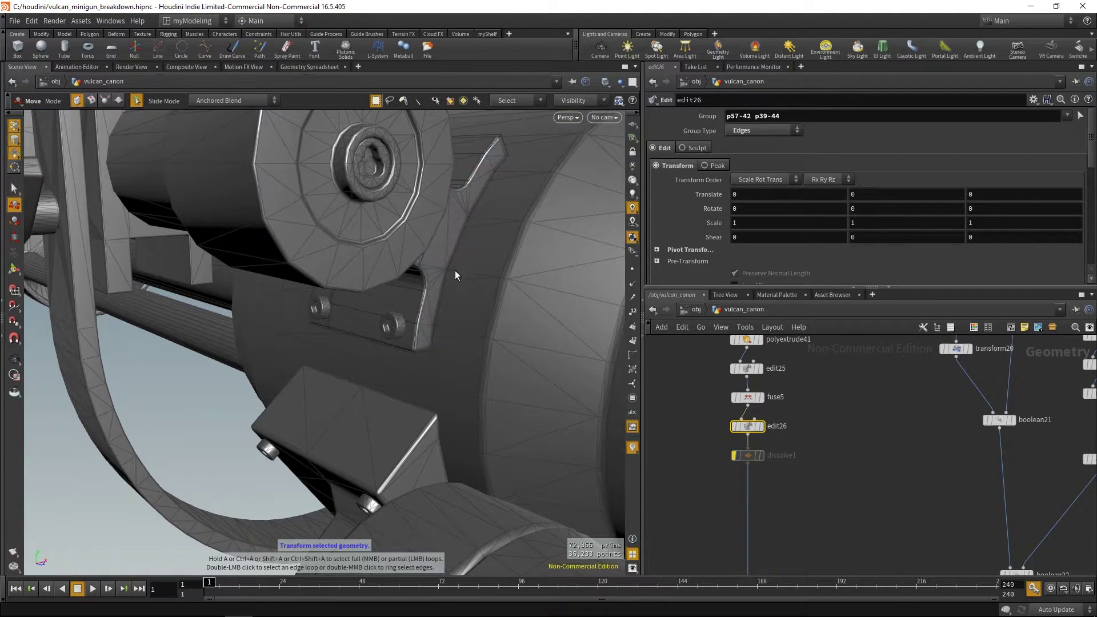
- Display edit26 again and inspect the isolated bracket from the same side
{"action": "left_click", "coordinate": [760, 426]}
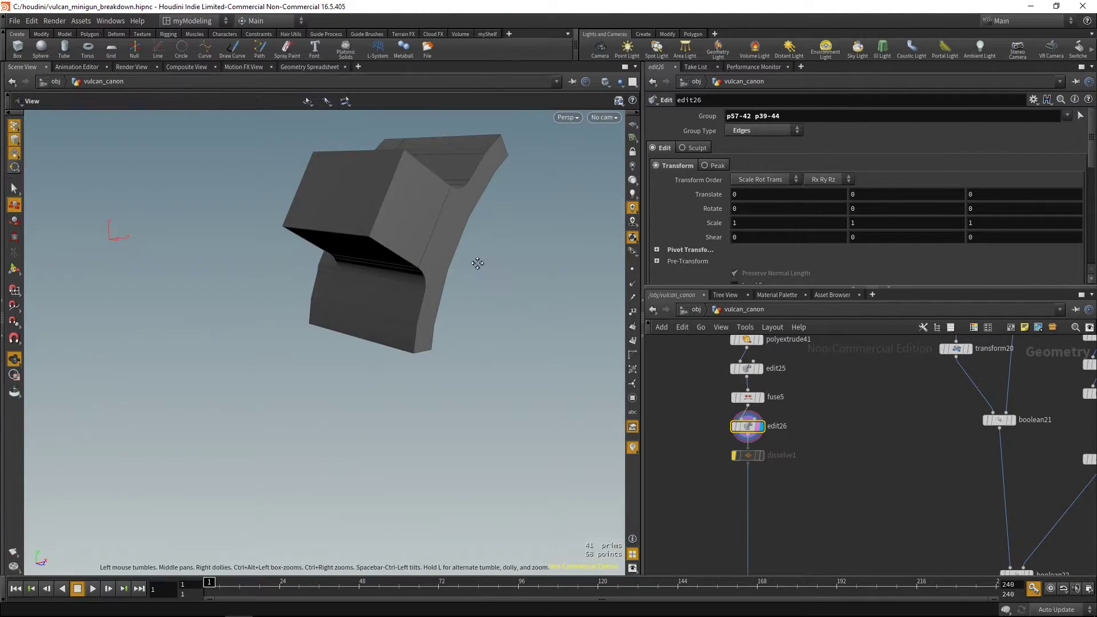
{"action": "middle_click_drag", "start_coordinate": [474, 262], "coordinate": [508, 347], "text": "alt"}
{"action": "left_click_drag", "start_coordinate": [492, 324], "coordinate": [477, 313], "text": "alt"}
- Display box6, edit22, transform17 and edit23 in turn to review how the bracket's starting block is shaped and placed
{"action": "middle_click_drag", "start_coordinate": [713, 354], "coordinate": [721, 563]}
{"action": "middle_click_drag", "start_coordinate": [701, 477], "coordinate": [703, 539]}
{"action": "middle_click_drag", "start_coordinate": [693, 500], "coordinate": [702, 516]}
{"action": "scroll", "coordinate": [701, 520], "scroll_direction": "down", "scroll_amount": 2}
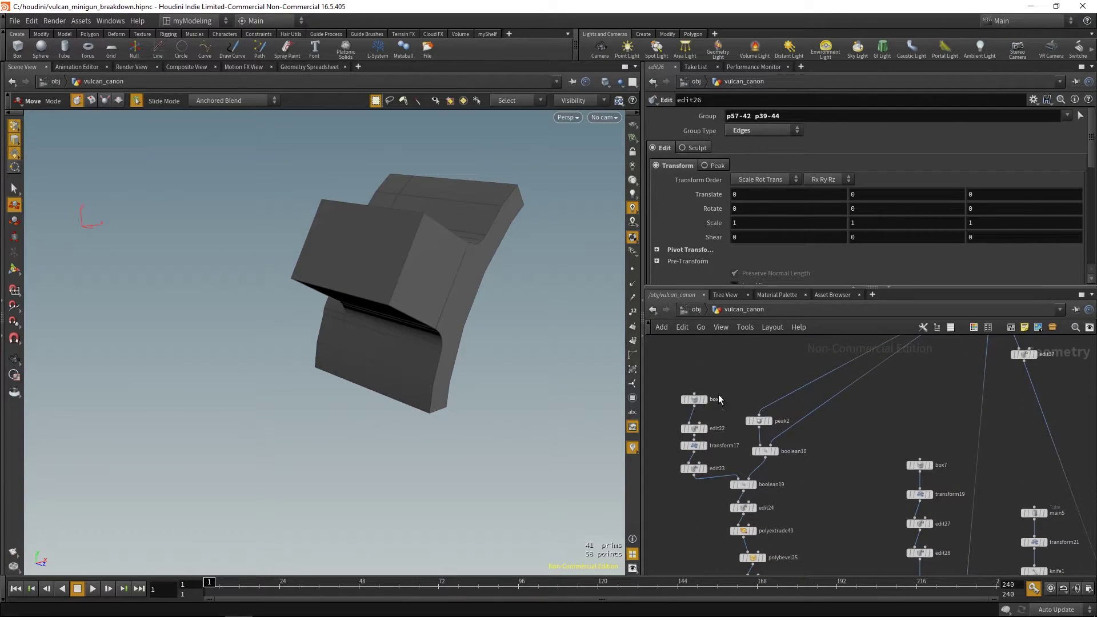
{"action": "left_click", "coordinate": [694, 400]}
{"action": "left_click", "coordinate": [705, 399]}
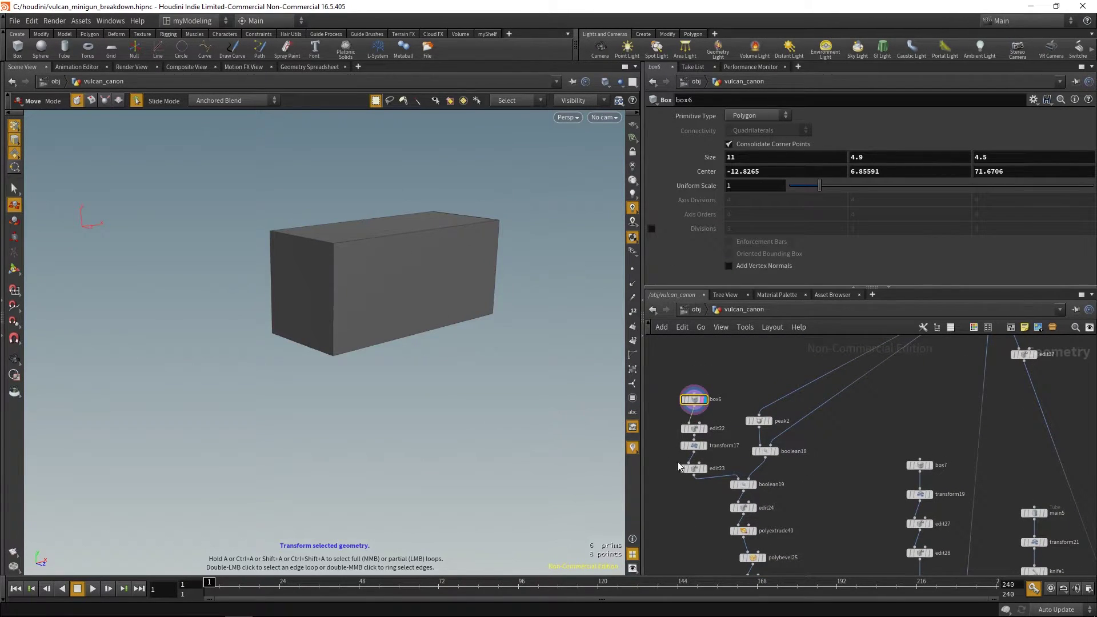
{"action": "left_click", "coordinate": [693, 429]}
{"action": "left_click", "coordinate": [704, 429]}
{"action": "left_click", "coordinate": [697, 446]}
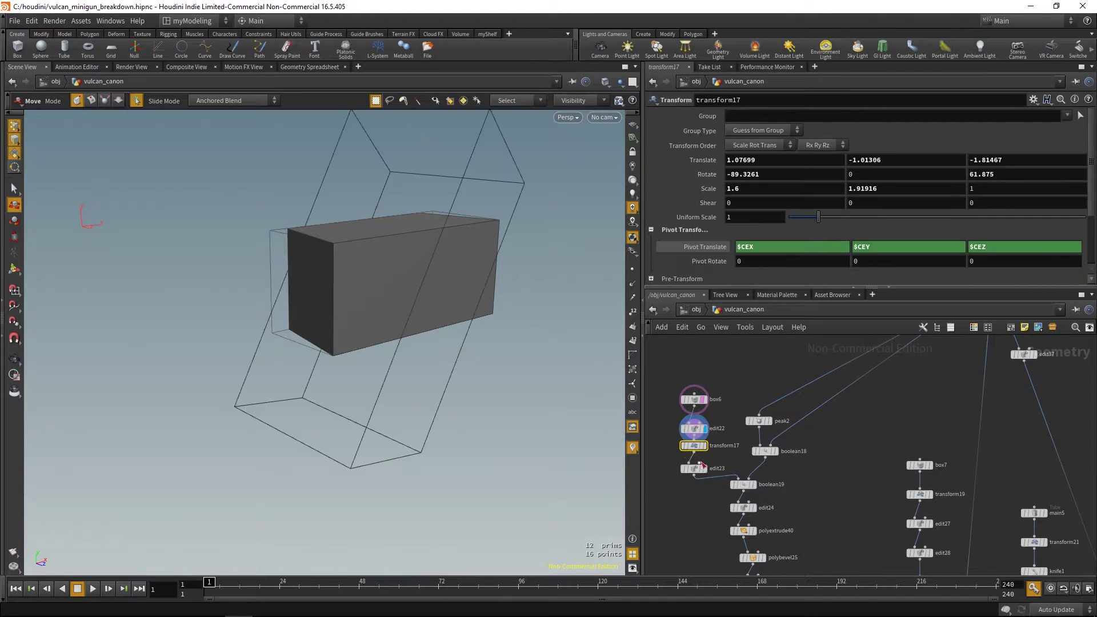
{"action": "left_click", "coordinate": [704, 445]}
{"action": "left_click", "coordinate": [694, 468]}
{"action": "left_click", "coordinate": [705, 469]}
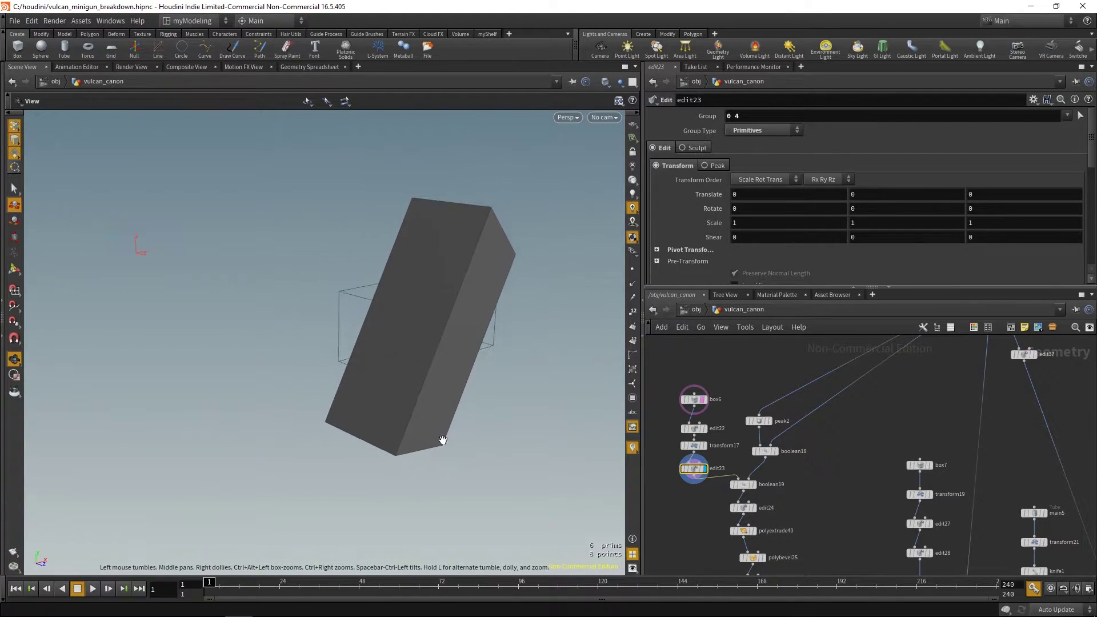
- Display boolean19, peak2 and boolean18 to review how the offset body shell is combined with the bracket's block
{"action": "left_click", "coordinate": [745, 485]}
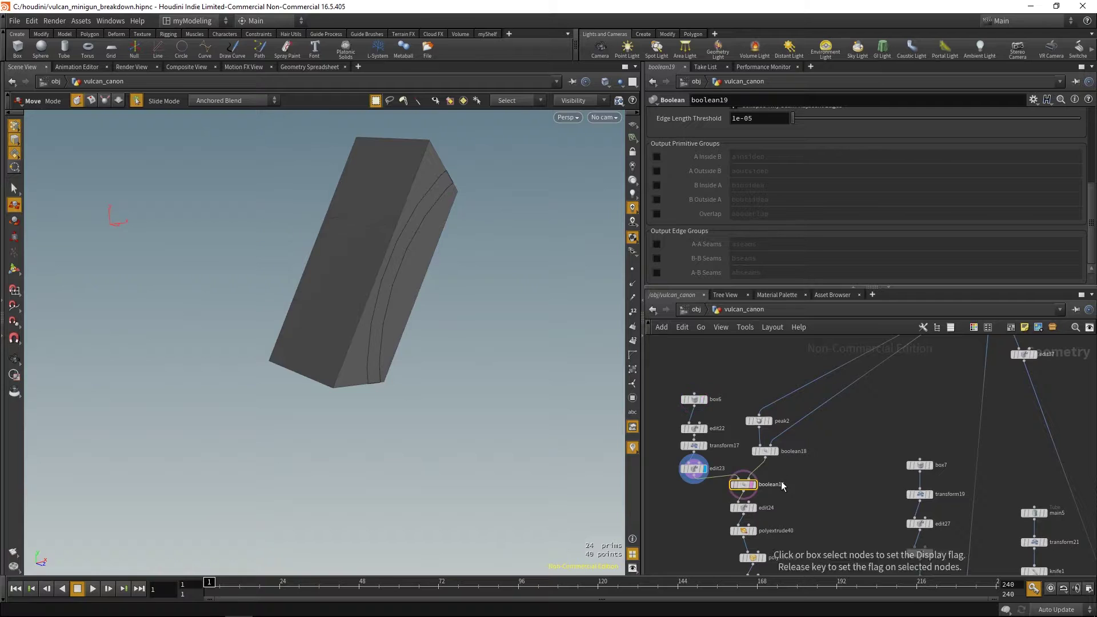
{"action": "left_click", "coordinate": [753, 484]}
{"action": "left_click", "coordinate": [755, 421]}
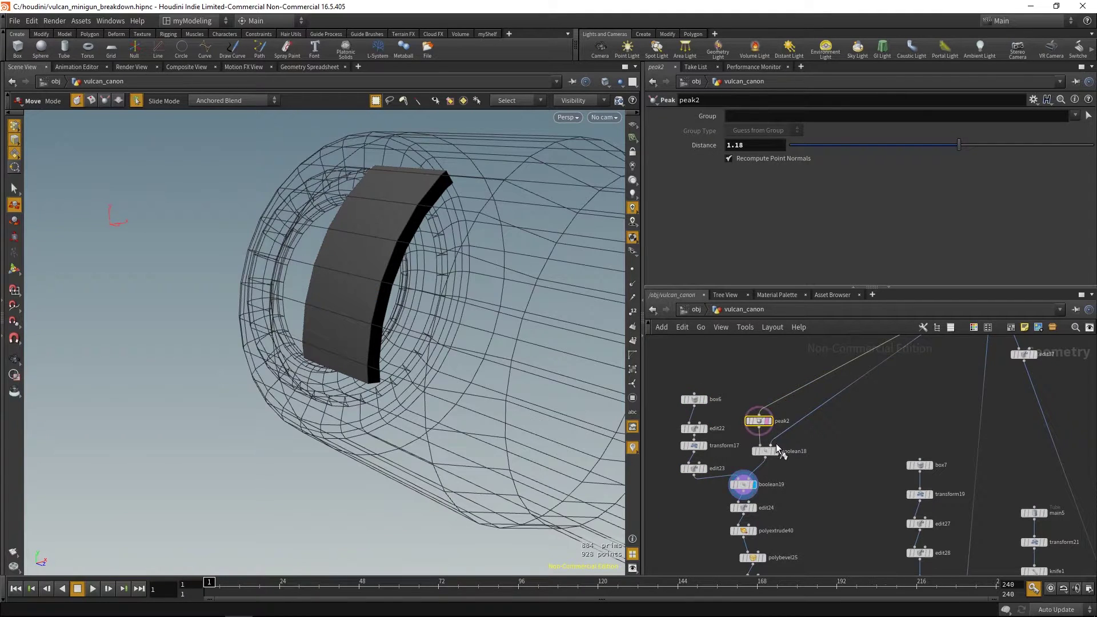
{"action": "left_click", "coordinate": [769, 421]}
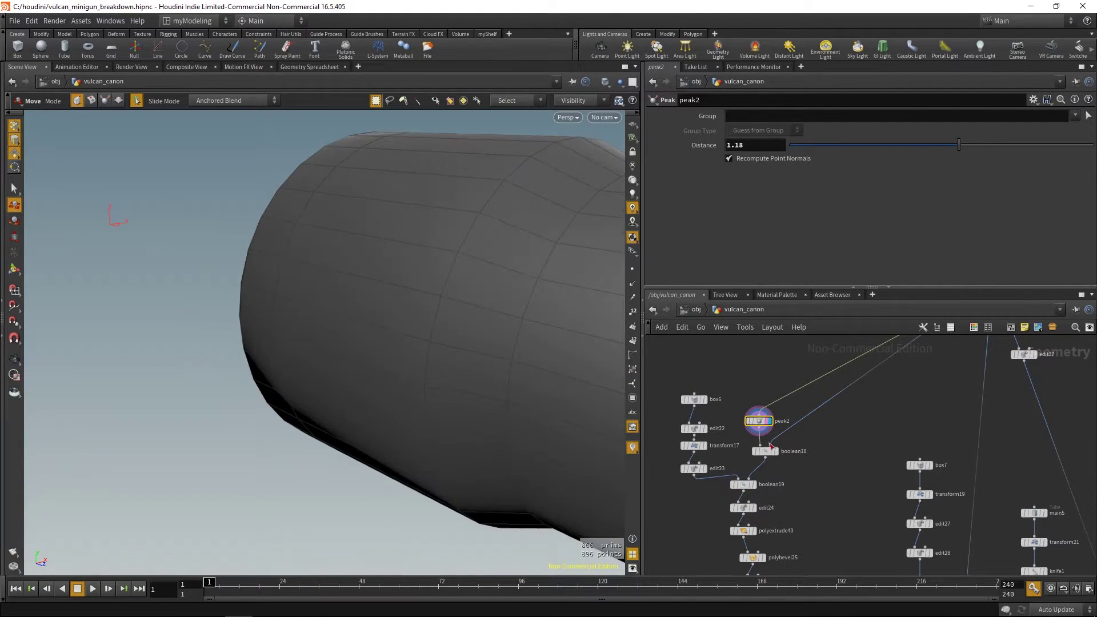
{"action": "left_click", "coordinate": [768, 454]}
{"action": "key", "text": "r"}
{"action": "middle_click_drag", "start_coordinate": [783, 495], "coordinate": [783, 461]}
- Display the nodes from boolean19 down to polysplit9 to review how the curved plate gains its protruding block
{"action": "left_click", "coordinate": [746, 451]}
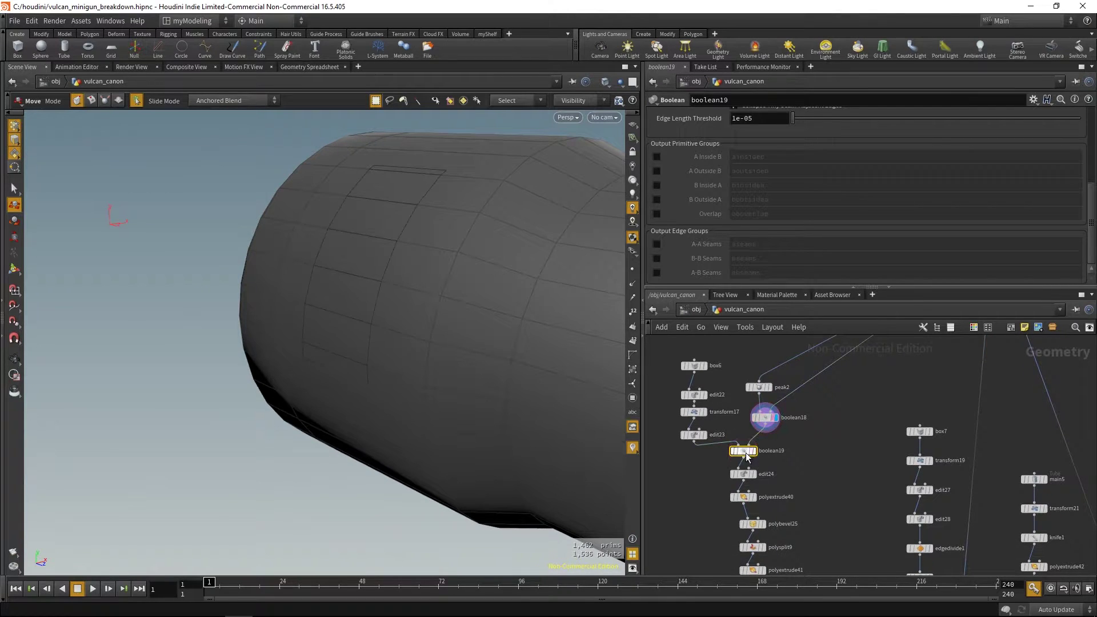
{"action": "key", "text": "r"}
{"action": "scroll", "coordinate": [770, 477], "scroll_direction": "down", "scroll_amount": 2}
{"action": "left_click", "coordinate": [746, 446]}
{"action": "left_click_drag", "start_coordinate": [716, 467], "coordinate": [784, 530]}
{"action": "key", "text": "r"}
{"action": "key", "text": "r"}
{"action": "key", "text": "r"}
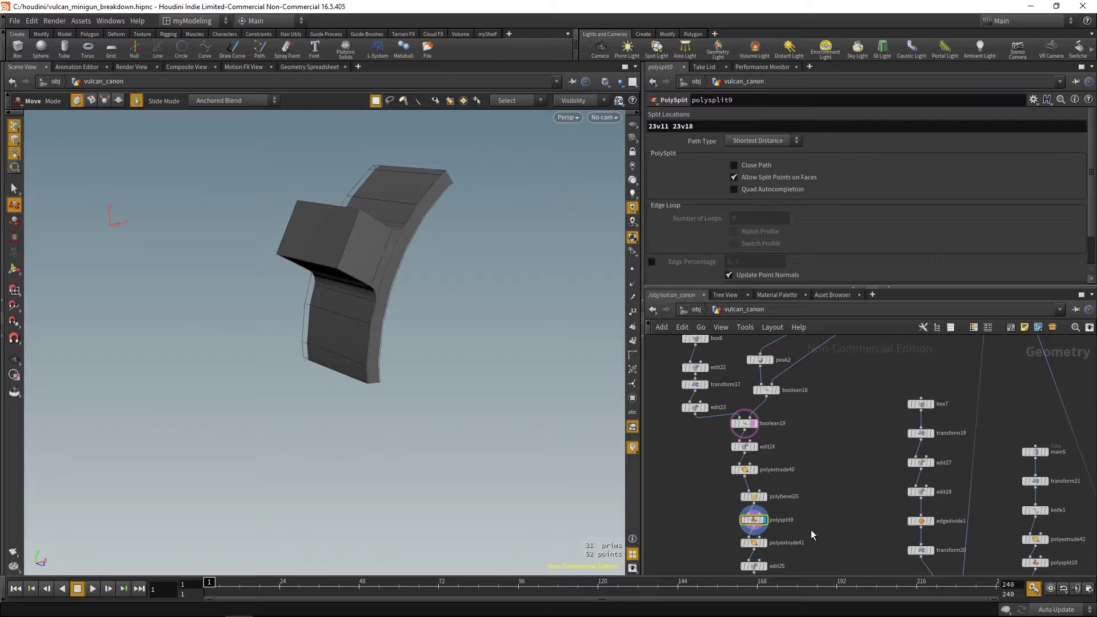
- Display the nodes from polyextrude41 down to edit26 to review the final reshaping of the bracket
{"action": "scroll", "coordinate": [766, 462], "scroll_direction": "down", "scroll_amount": 5}
{"action": "left_click_drag", "start_coordinate": [748, 477], "coordinate": [751, 478]}
{"action": "key", "text": "r"}
{"action": "left_click_drag", "start_coordinate": [716, 492], "coordinate": [755, 506]}
{"action": "key", "text": "r"}
{"action": "left_click_drag", "start_coordinate": [717, 518], "coordinate": [751, 531]}
{"action": "key", "text": "r"}
{"action": "left_click", "coordinate": [747, 541]}
{"action": "key", "text": "r"}
- Display merge6 and polybevel41 further down the branch to review the bracket's rounded edges
{"action": "scroll", "coordinate": [783, 514], "scroll_direction": "down", "scroll_amount": 14}
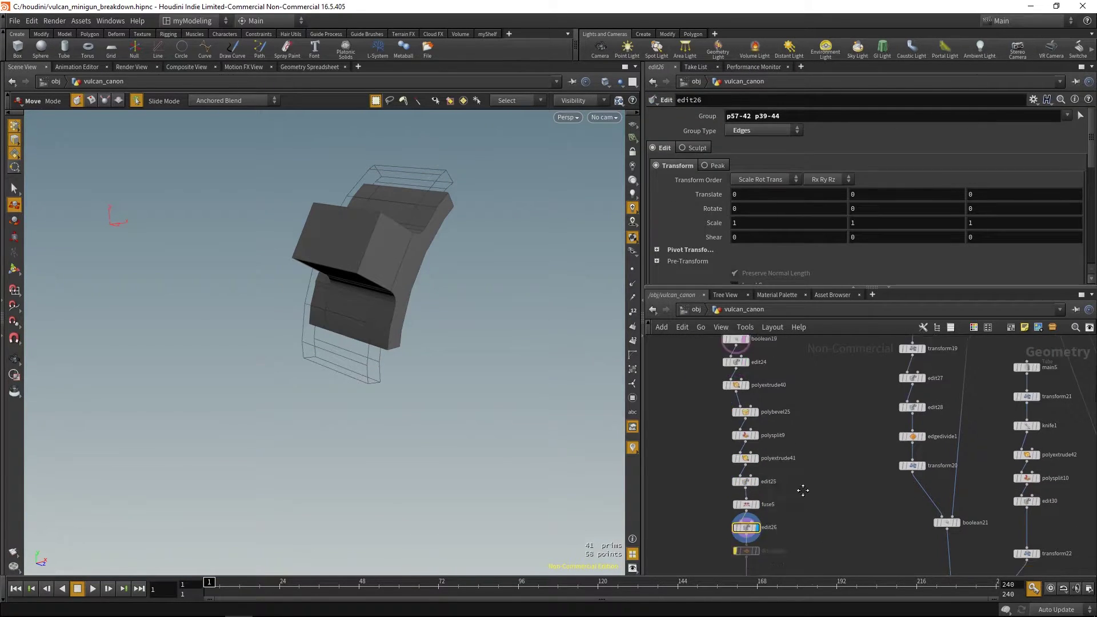
{"action": "scroll", "coordinate": [767, 444], "scroll_direction": "down", "scroll_amount": 5}
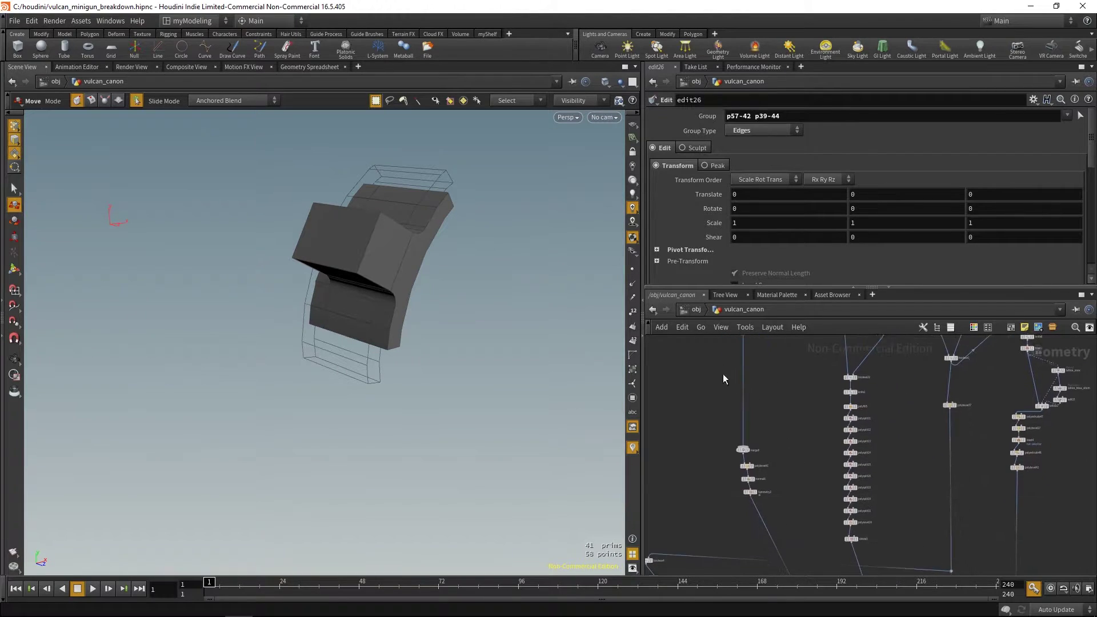
{"action": "left_click", "coordinate": [743, 451]}
{"action": "key", "text": "r"}
{"action": "scroll", "coordinate": [762, 455], "scroll_direction": "up", "scroll_amount": 3}
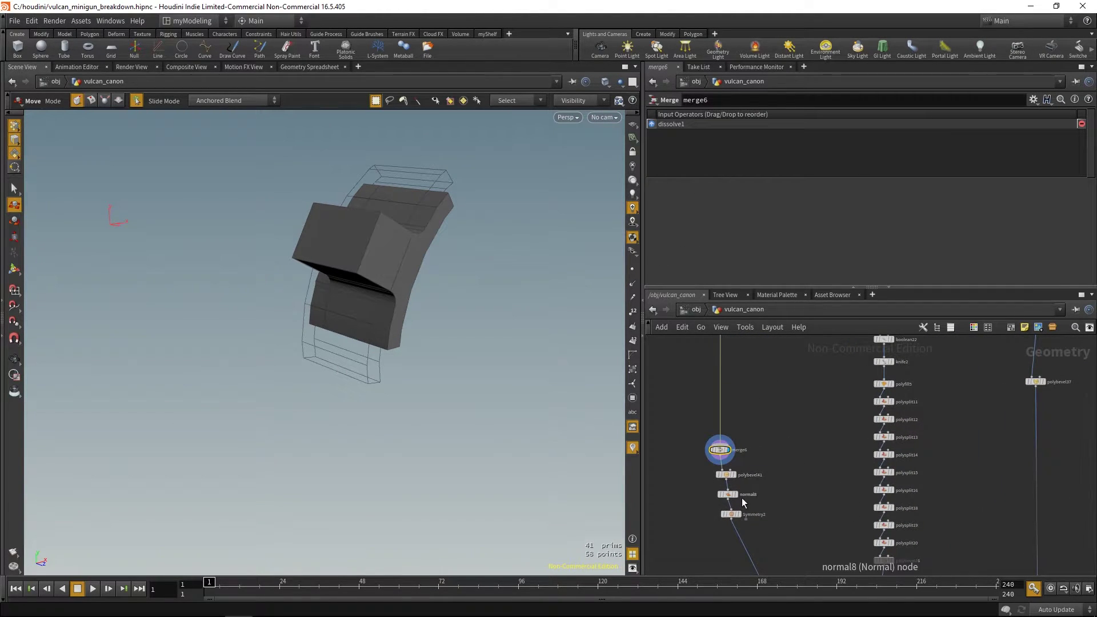
{"action": "left_click", "coordinate": [721, 475]}
{"action": "key", "text": "r"}
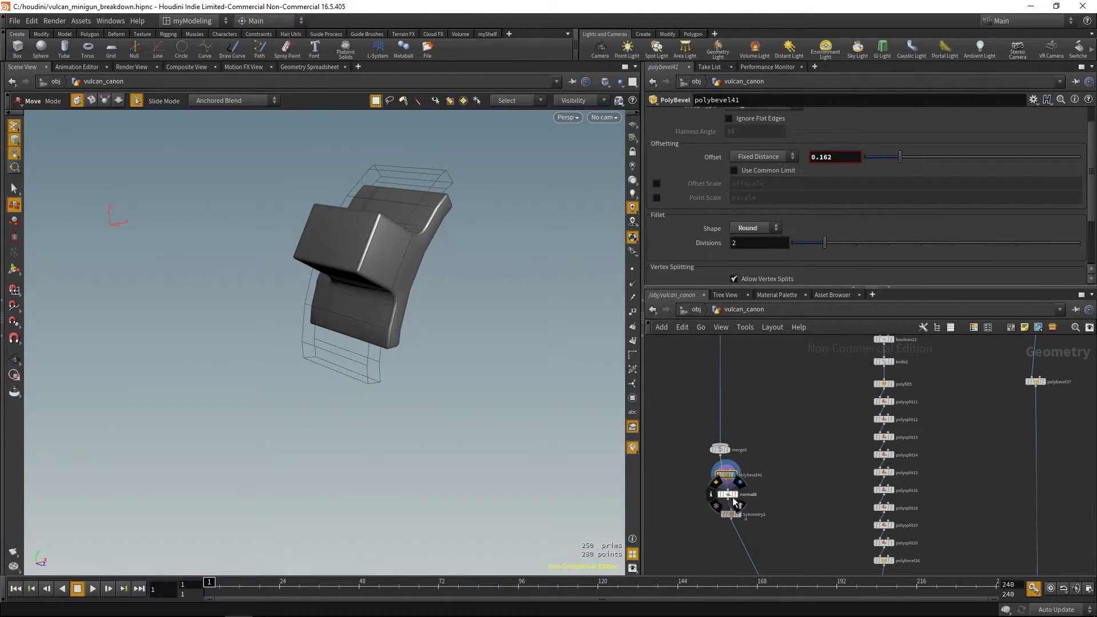
- Display Symmetry2, examine the mirrored bracket pair and its settings, and bypass the node for comparison
{"action": "left_click_drag", "start_coordinate": [752, 533], "coordinate": [753, 533]}
{"action": "key", "text": "r"}
{"action": "key", "text": "Escape"}
{"action": "left_click_drag", "start_coordinate": [501, 399], "coordinate": [451, 350]}
{"action": "key", "text": "t"}
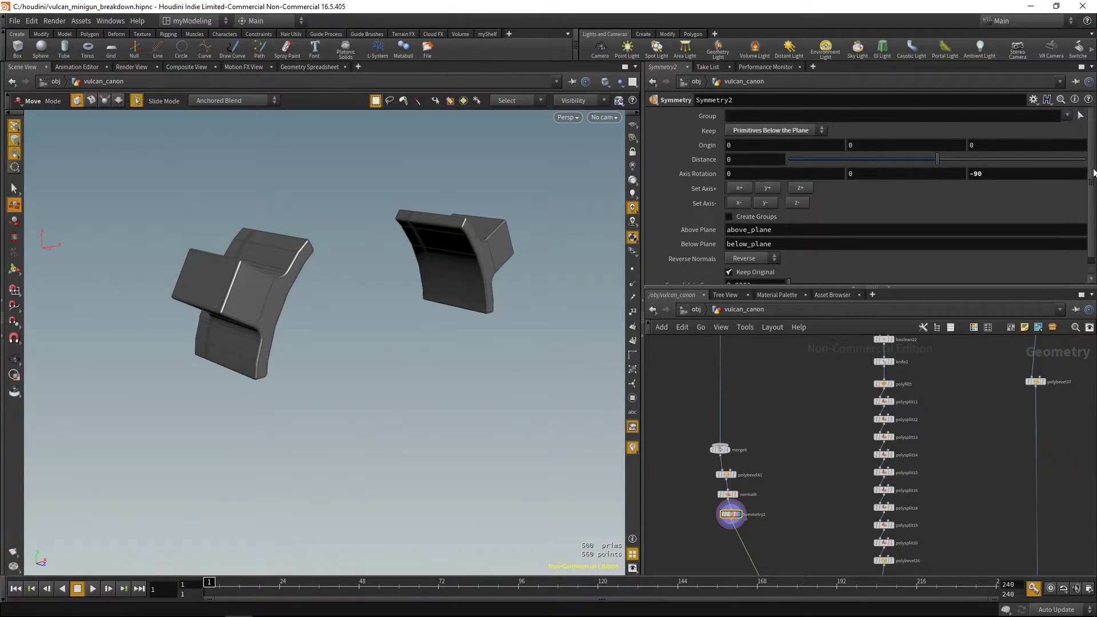
{"action": "scroll", "coordinate": [1093, 173], "scroll_direction": "down", "scroll_amount": 1}
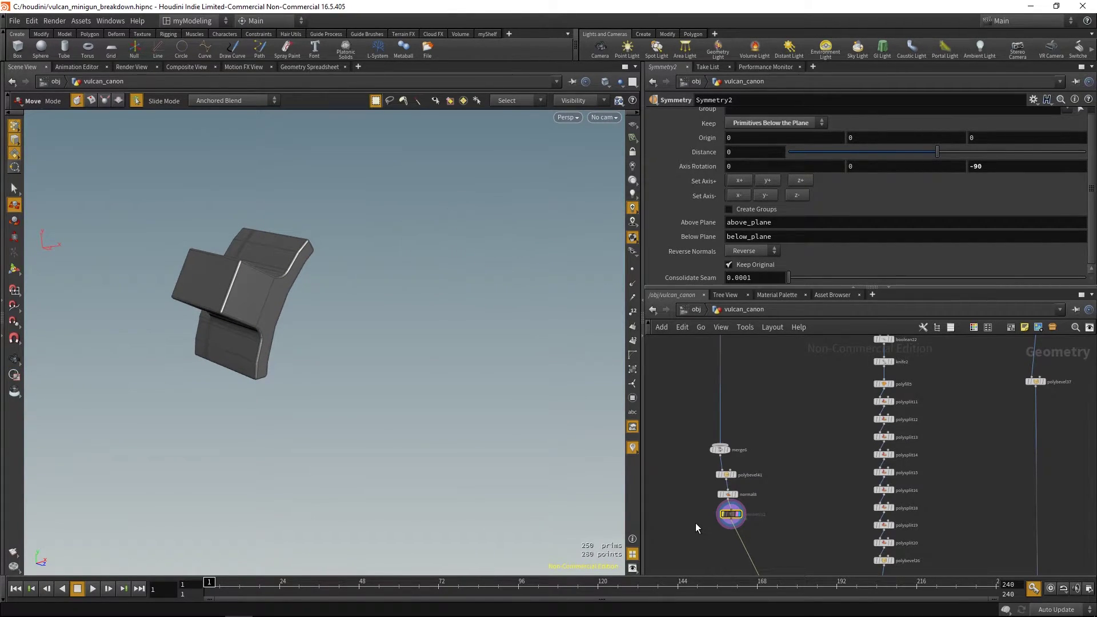
- Look inside Symmetry2 at its knife1 and mirror1 nodes and return to the vulcan_canon network
{"action": "middle_click_drag", "start_coordinate": [772, 482], "coordinate": [804, 432]}
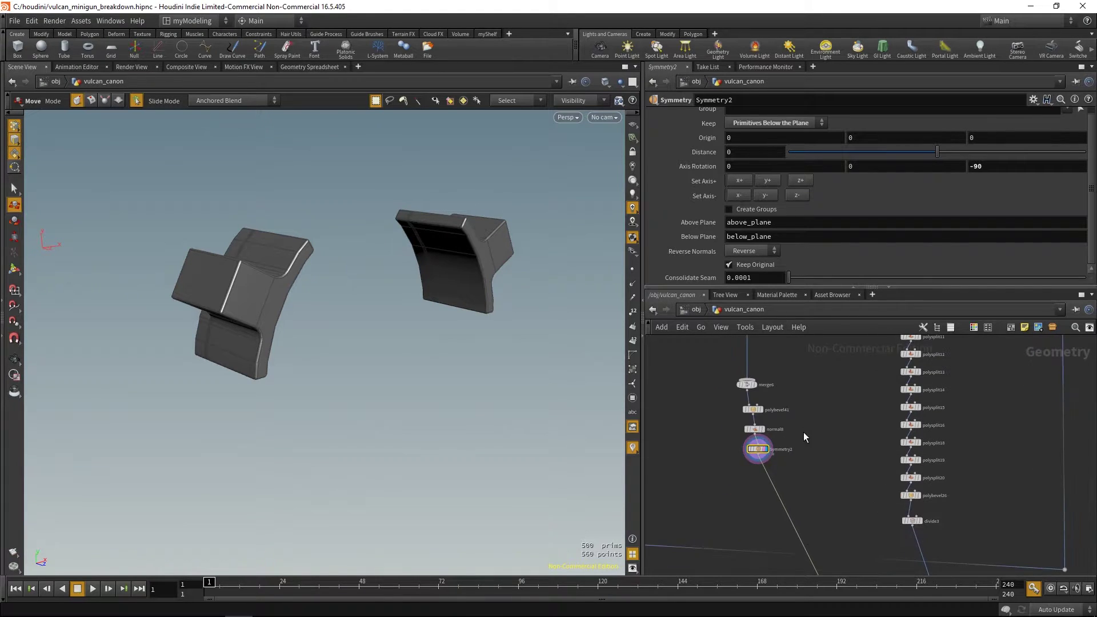
{"action": "double_click", "coordinate": [758, 450]}
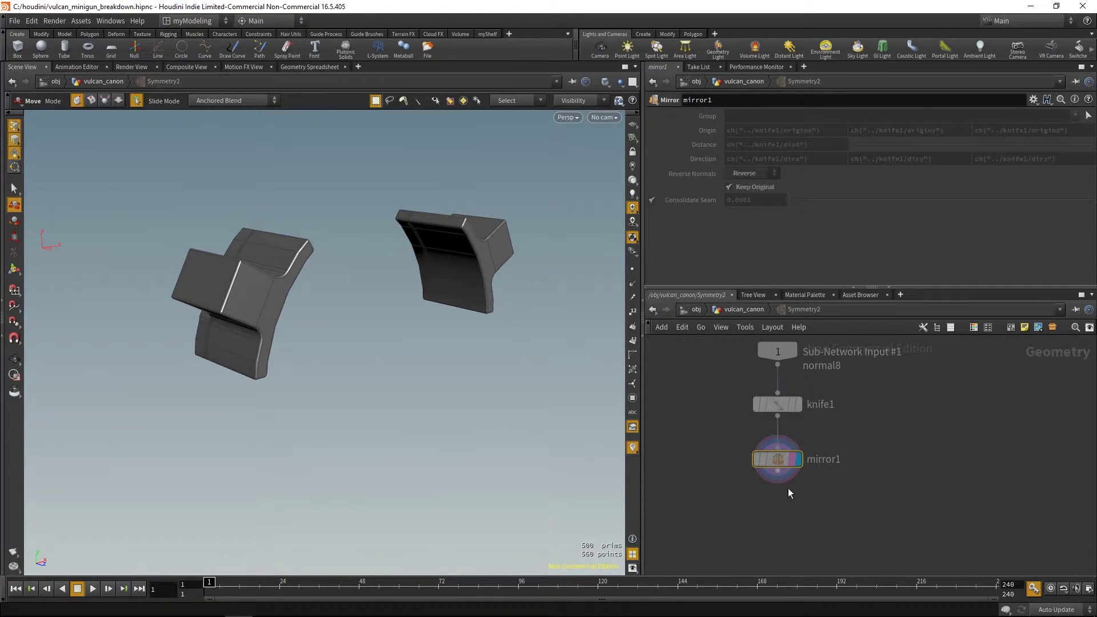
{"action": "left_click", "coordinate": [743, 309]}
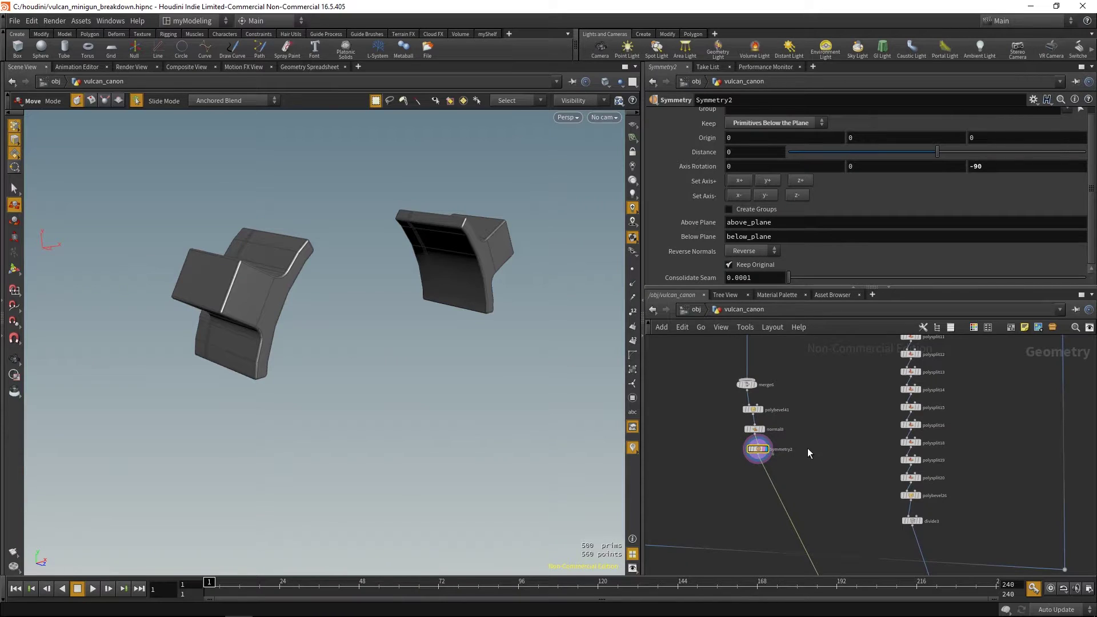
- Try mirroring the bracket vertically with Symmetry2's Y axis presets and undo the change
{"action": "left_click_drag", "start_coordinate": [589, 386], "coordinate": [367, 299], "text": "alt"}
{"action": "right_click_drag", "start_coordinate": [367, 298], "coordinate": [485, 428], "text": "alt"}
{"action": "middle_click_drag", "start_coordinate": [484, 428], "coordinate": [433, 381], "text": "alt"}
{"action": "left_click_drag", "start_coordinate": [433, 382], "coordinate": [485, 354], "text": "alt"}
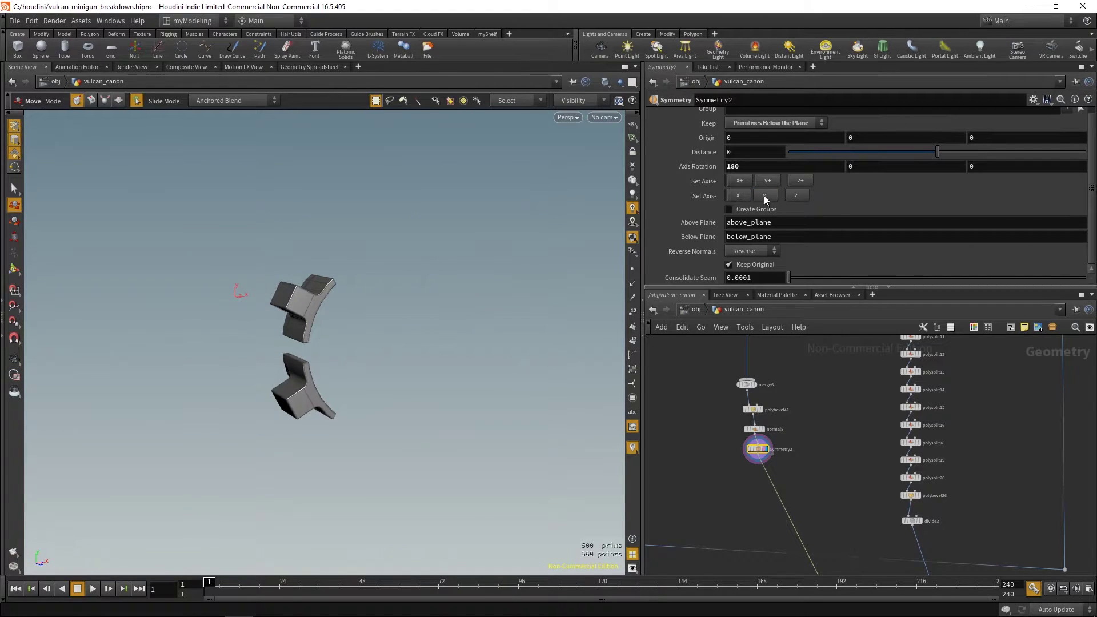
{"action": "left_click", "coordinate": [768, 181]}
{"action": "key", "text": "ctrl+z"}
- Try the Z+, Y- and Z- axis presets of Symmetry2 and undo them
{"action": "left_click_drag", "start_coordinate": [488, 372], "coordinate": [506, 315], "text": "alt"}
{"action": "left_click", "coordinate": [797, 184]}
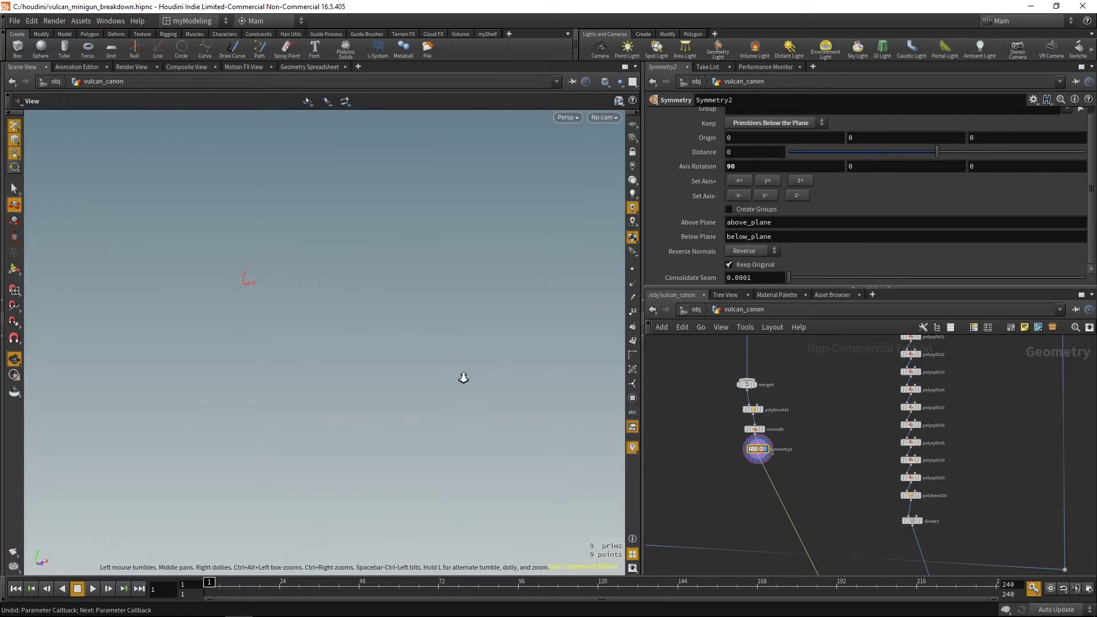
{"action": "key", "text": "t"}
{"action": "left_click", "coordinate": [763, 196]}
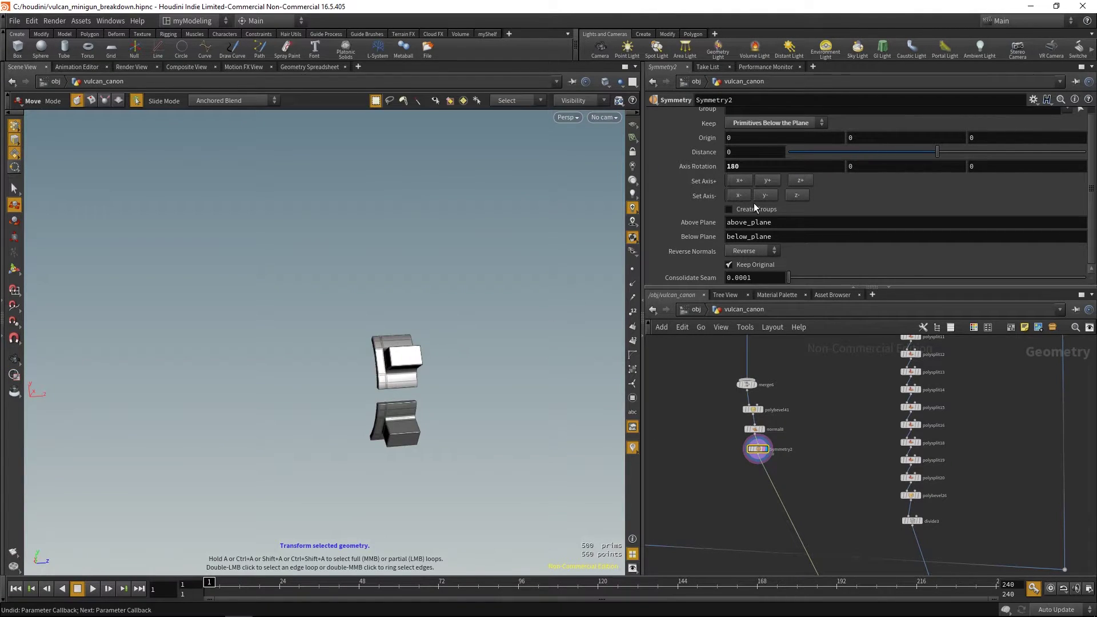
{"action": "left_click", "coordinate": [799, 196]}
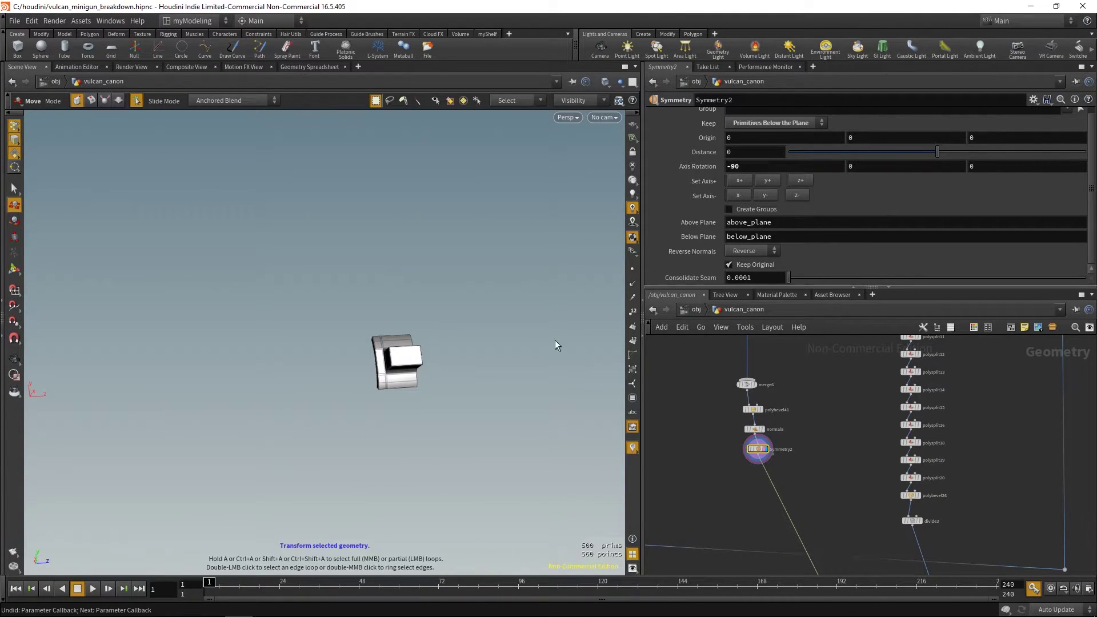
{"action": "key", "text": "Escape"}
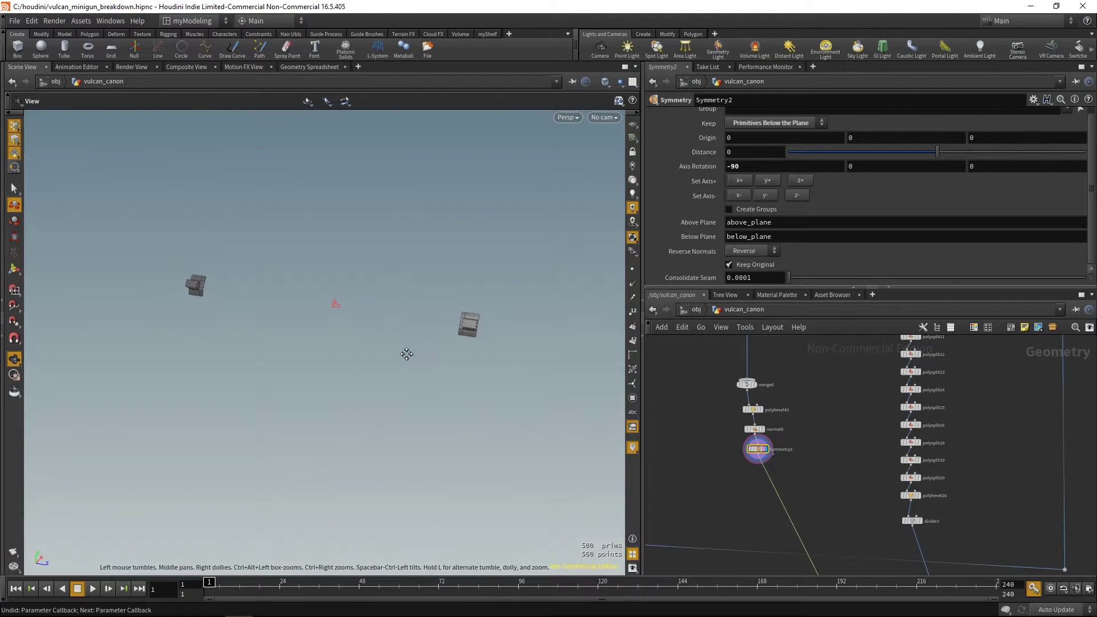
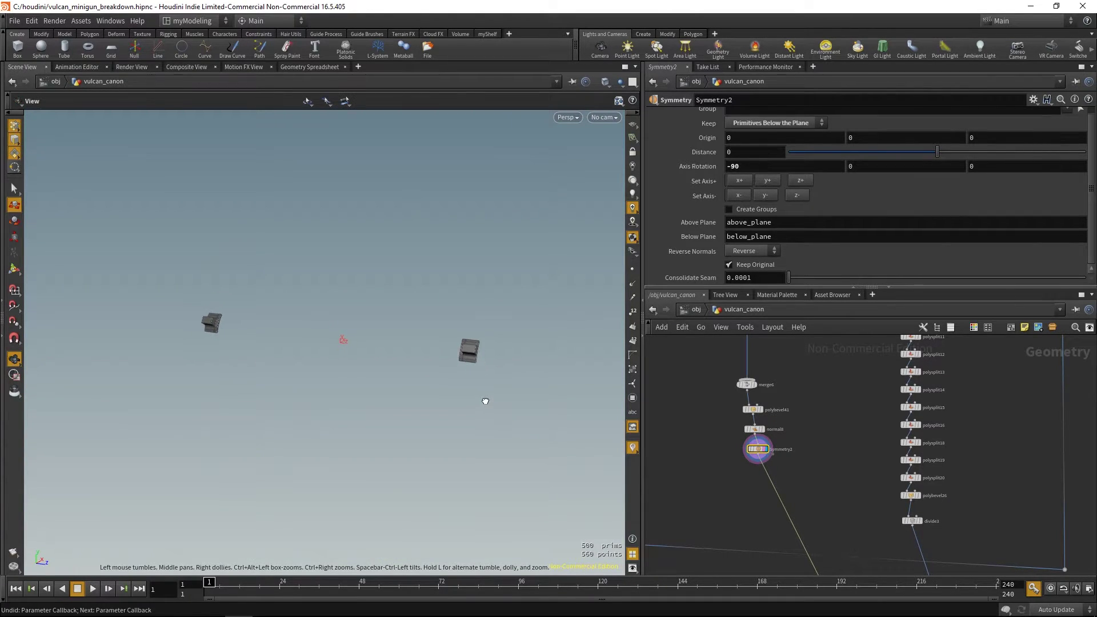
{"action": "key", "text": "ctrl+z"}
{"action": "key", "text": "t"}
- Show Symmetry2's viewport handle, try changing the mirror plane with it, and undo the change
{"action": "left_click_drag", "start_coordinate": [509, 399], "coordinate": [453, 408], "text": "alt"}
{"action": "middle_click_drag", "start_coordinate": [493, 408], "coordinate": [463, 406], "text": "alt"}
{"action": "right_click_drag", "start_coordinate": [462, 406], "coordinate": [589, 467], "text": "alt"}
{"action": "middle_click_drag", "start_coordinate": [466, 438], "coordinate": [539, 497], "text": "alt"}
{"action": "mouse_move", "coordinate": [485, 456]}
{"action": "left_mouse_down"}
{"action": "mouse_move", "coordinate": [510, 500]}
{"action": "mouse_move", "coordinate": [502, 463]}
{"action": "left_mouse_up"}
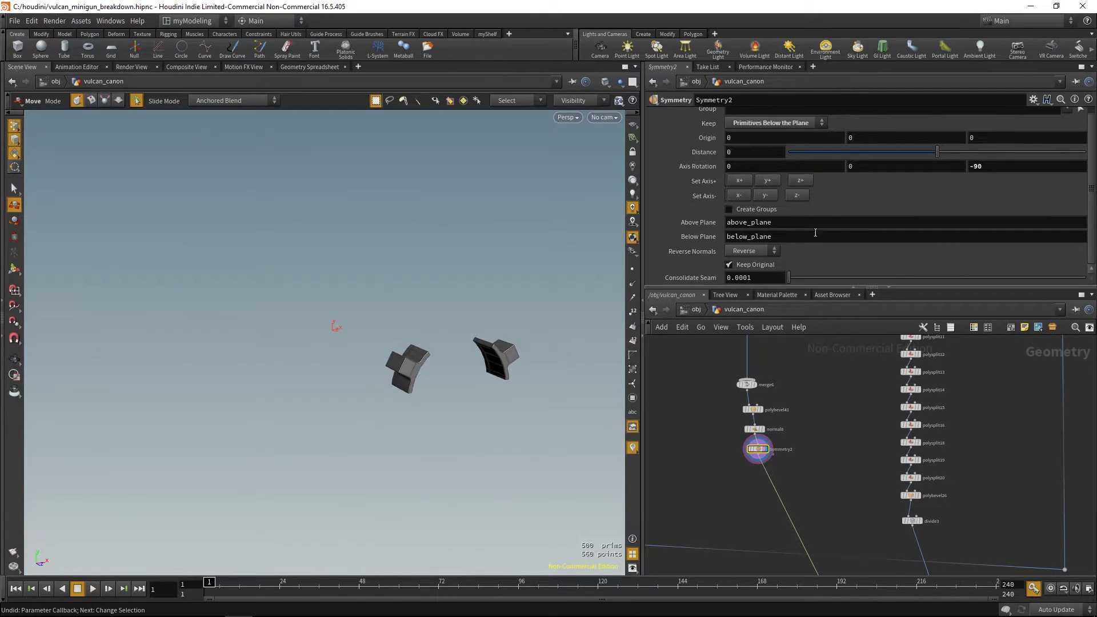
{"action": "left_click", "coordinate": [13, 273]}
{"action": "middle_click_drag", "start_coordinate": [378, 312], "coordinate": [349, 286], "text": "alt"}
{"action": "right_click_drag", "start_coordinate": [350, 285], "coordinate": [387, 326], "text": "alt"}
{"action": "left_click_drag", "start_coordinate": [387, 325], "coordinate": [461, 292], "text": "alt"}
{"action": "key", "text": "ctrl+z"}
{"action": "left_click_drag", "start_coordinate": [409, 427], "coordinate": [437, 382], "text": "alt"}
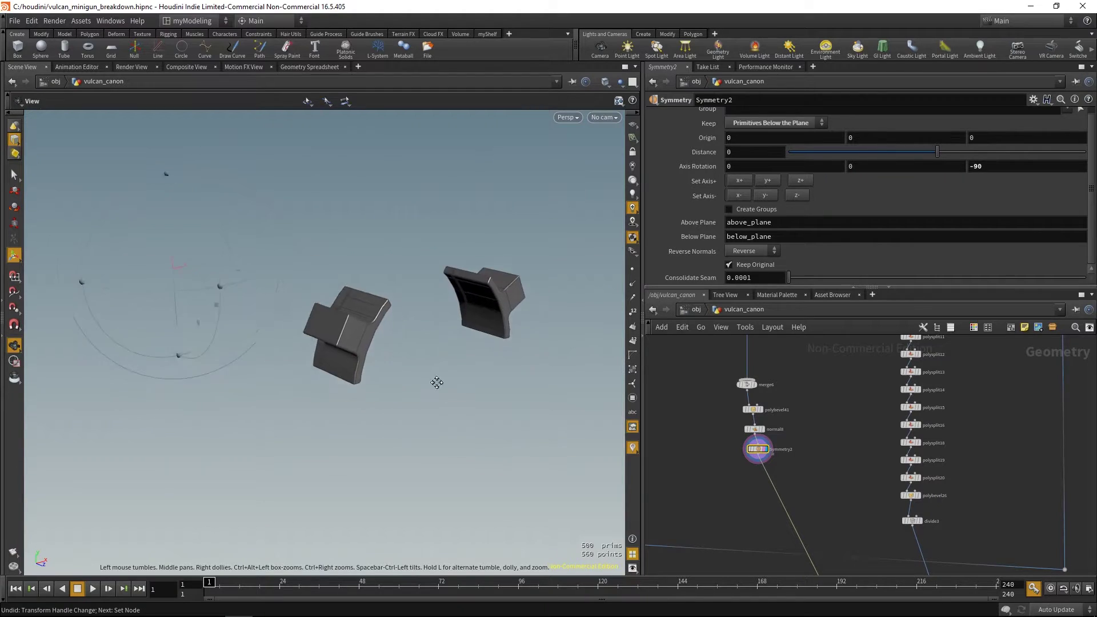
- Display the end result of the neighbouring bracket node chain and frame it in the viewport
{"action": "middle_click_drag", "start_coordinate": [436, 383], "coordinate": [387, 356], "text": "alt"}
{"action": "middle_click_drag", "start_coordinate": [765, 495], "coordinate": [779, 460]}
{"action": "right_click_drag", "start_coordinate": [771, 468], "coordinate": [803, 466]}
{"action": "middle_click_drag", "start_coordinate": [803, 466], "coordinate": [825, 444]}
{"action": "mouse_move", "coordinate": [826, 444]}
{"action": "right_mouse_down"}
{"action": "mouse_move", "coordinate": [770, 445]}
{"action": "mouse_move", "coordinate": [845, 466]}
{"action": "mouse_move", "coordinate": [825, 455]}
{"action": "right_mouse_up"}
{"action": "middle_click_drag", "start_coordinate": [826, 456], "coordinate": [811, 499]}
{"action": "left_click_drag", "start_coordinate": [811, 500], "coordinate": [840, 509]}
{"action": "key", "text": "r"}
{"action": "key", "text": "space+g"}
{"action": "left_click_drag", "start_coordinate": [387, 397], "coordinate": [503, 352], "text": "alt"}
- Trace the chain upward, displaying boolean22's union and the boolean21 subtraction that feeds it
{"action": "middle_click_drag", "start_coordinate": [792, 380], "coordinate": [803, 485]}
{"action": "middle_click_drag", "start_coordinate": [819, 399], "coordinate": [809, 549]}
{"action": "scroll", "coordinate": [804, 428], "scroll_direction": "up", "scroll_amount": 3}
{"action": "left_click", "coordinate": [836, 412]}
{"action": "key", "text": "r"}
{"action": "middle_click_drag", "start_coordinate": [804, 428], "coordinate": [794, 524]}
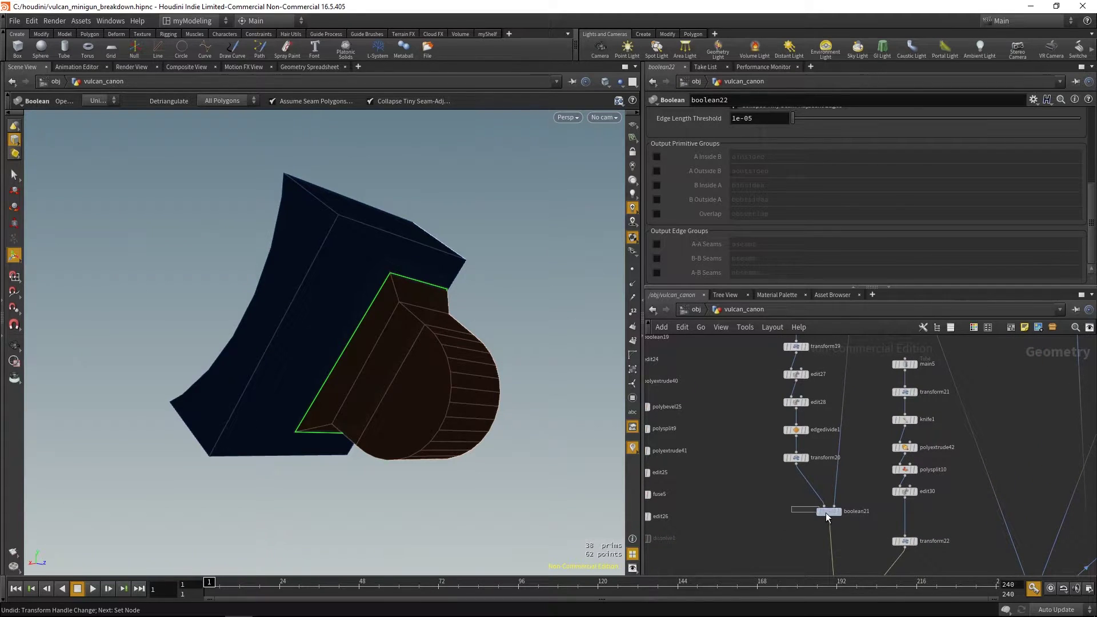
{"action": "left_click", "coordinate": [828, 512]}
{"action": "key", "text": "r"}
{"action": "middle_click_drag", "start_coordinate": [753, 472], "coordinate": [758, 503]}
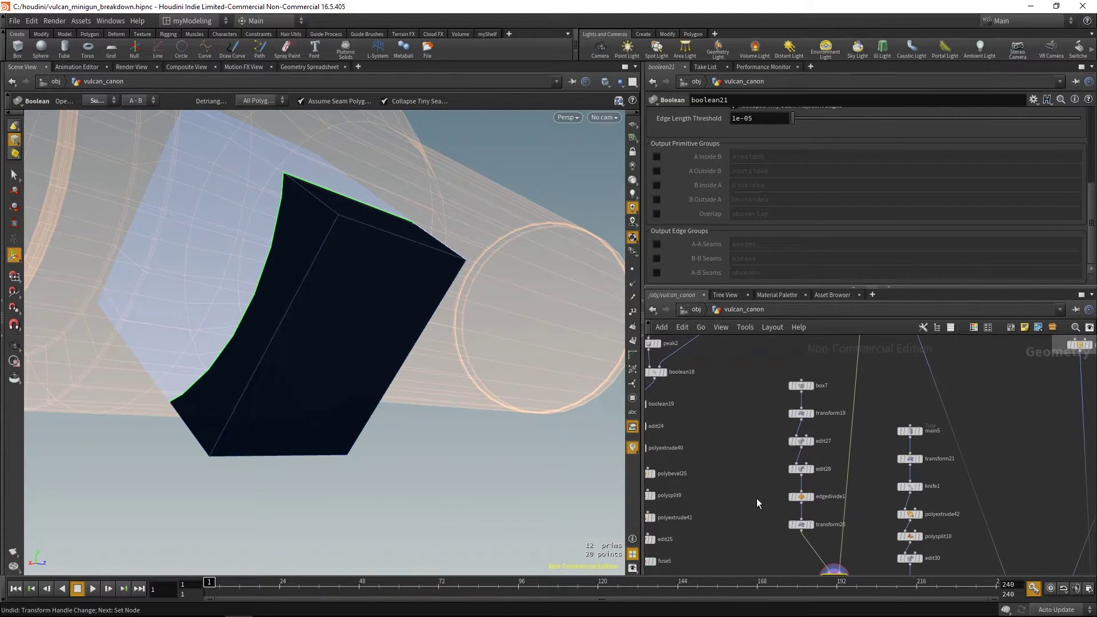
- Walk through the box branch, displaying box7, transform19, edit27, edit28 and edgedivide1 in order
{"action": "left_click_drag", "start_coordinate": [823, 391], "coordinate": [822, 394]}
{"action": "key", "text": "r"}
{"action": "left_click_drag", "start_coordinate": [580, 443], "coordinate": [446, 438], "text": "alt"}
{"action": "key", "text": "Return"}
{"action": "left_click", "coordinate": [801, 413]}
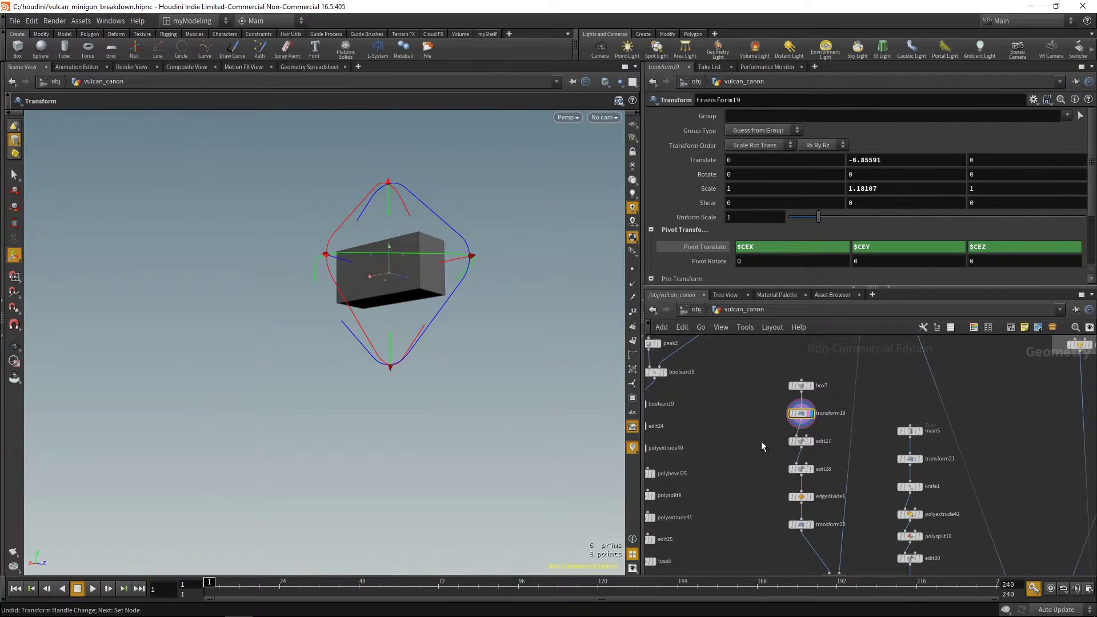
{"action": "left_click", "coordinate": [801, 442]}
{"action": "left_click", "coordinate": [801, 469]}
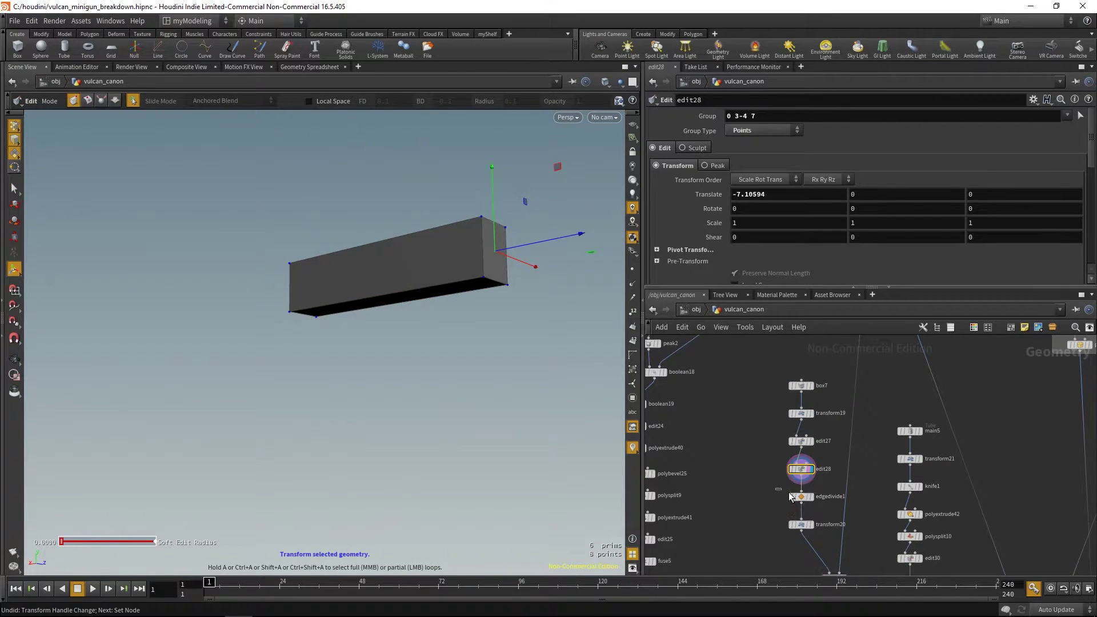
{"action": "left_click", "coordinate": [801, 496]}
{"action": "left_click_drag", "start_coordinate": [444, 423], "coordinate": [477, 328]}
{"action": "key", "text": "b"}
{"action": "key", "text": "b"}
- Display transform20 and boolean21, and examine the curved face cut into the box by the cylinder body
{"action": "middle_click_drag", "start_coordinate": [746, 490], "coordinate": [740, 444]}
{"action": "left_click", "coordinate": [794, 478]}
{"action": "middle_click_drag", "start_coordinate": [766, 498], "coordinate": [723, 403]}
{"action": "left_click", "coordinate": [786, 438]}
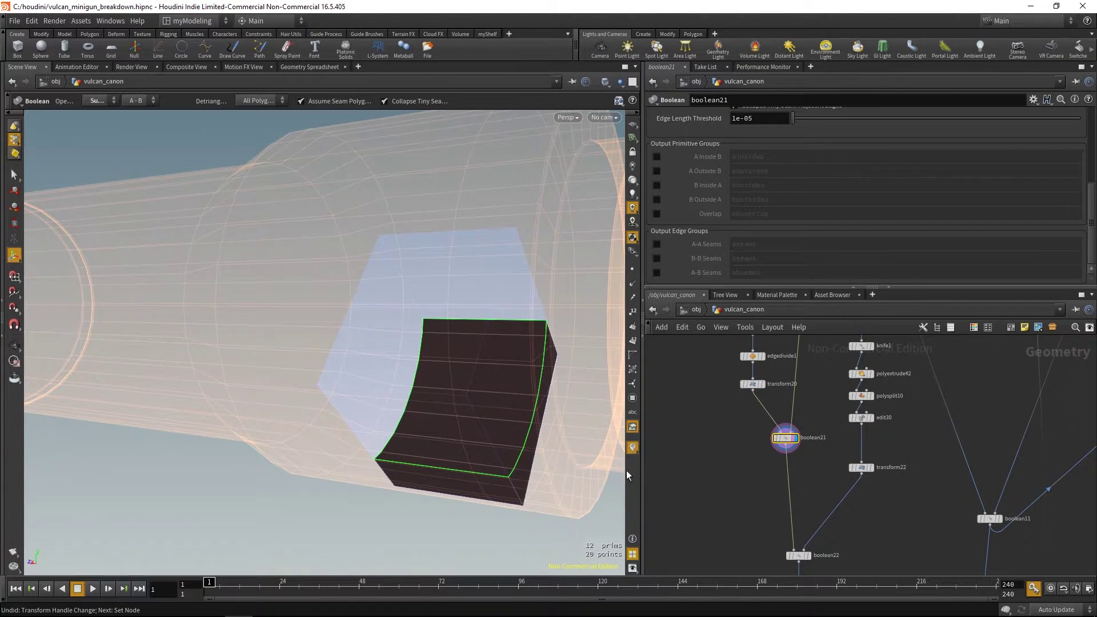
{"action": "key", "text": "s"}
{"action": "left_click_drag", "start_coordinate": [488, 422], "coordinate": [478, 398], "text": "alt"}
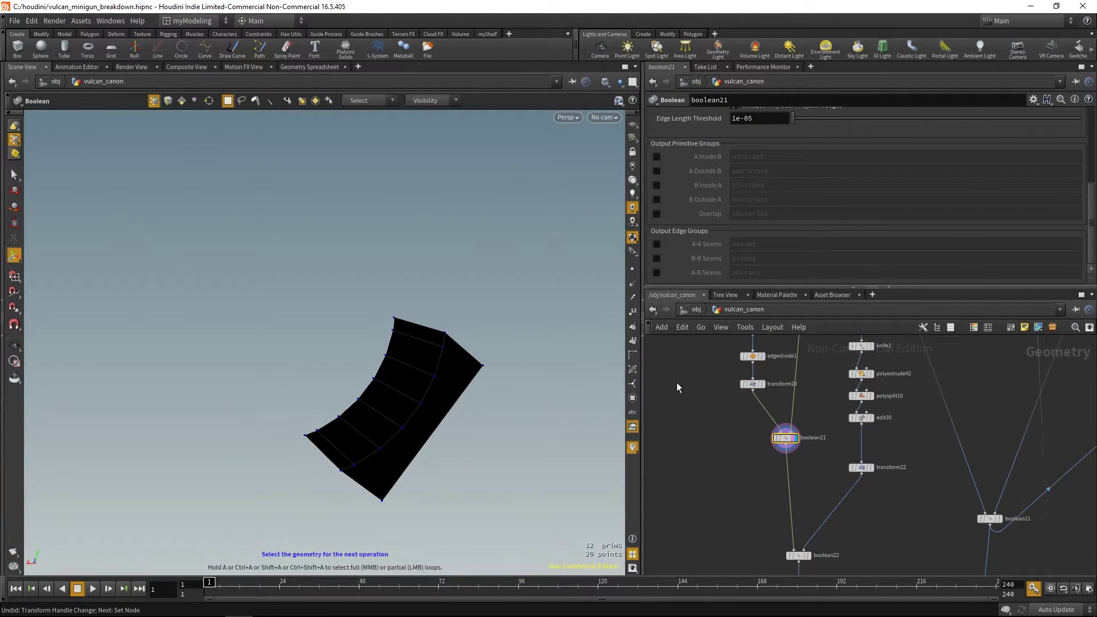
- Revisit edgedivide1 and transform20, and examine boolean21's output geometry settings and cutting shapes
{"action": "middle_click_drag", "start_coordinate": [716, 355], "coordinate": [741, 394]}
{"action": "left_click", "coordinate": [778, 396]}
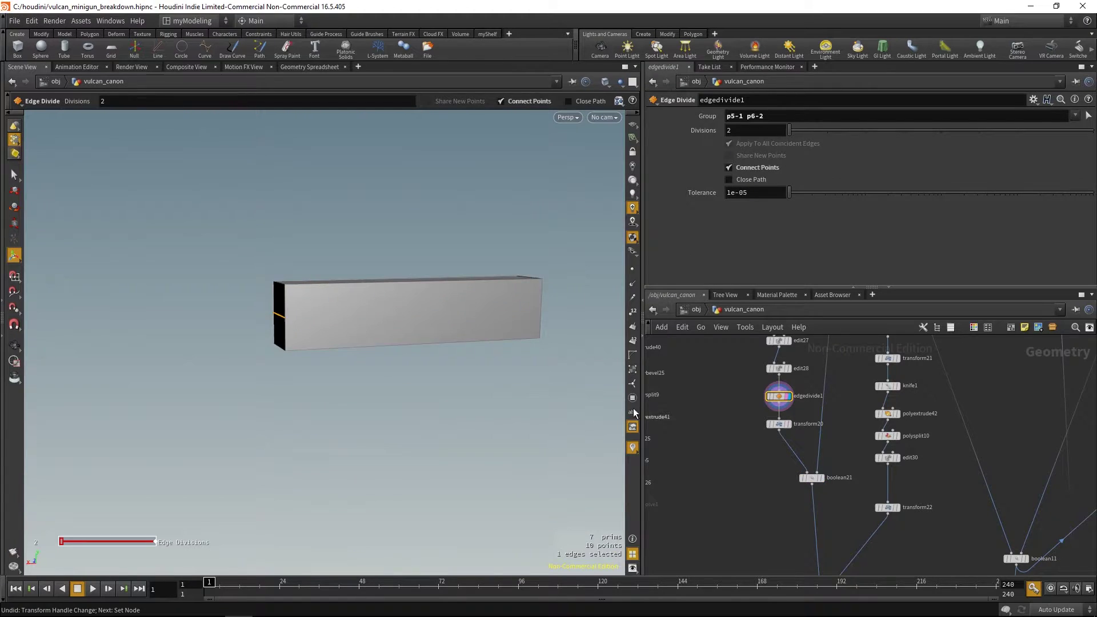
{"action": "left_click", "coordinate": [779, 424]}
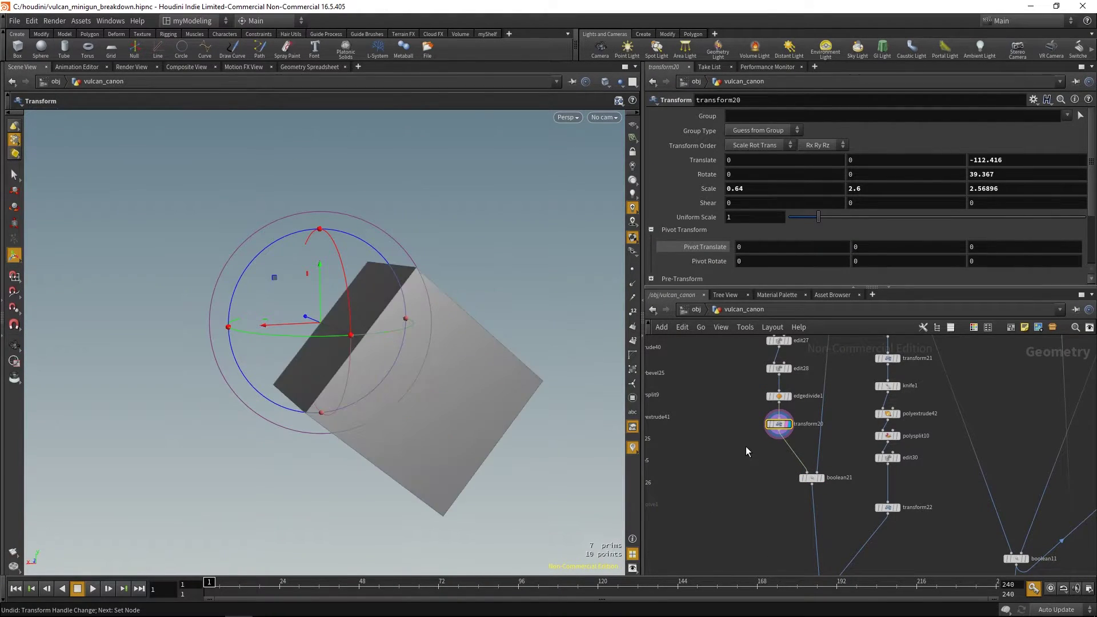
{"action": "middle_click_drag", "start_coordinate": [769, 463], "coordinate": [758, 441]}
{"action": "left_click", "coordinate": [801, 456]}
{"action": "middle_click_drag", "start_coordinate": [784, 516], "coordinate": [769, 443]}
{"action": "left_click_drag", "start_coordinate": [554, 482], "coordinate": [440, 440], "text": "alt"}
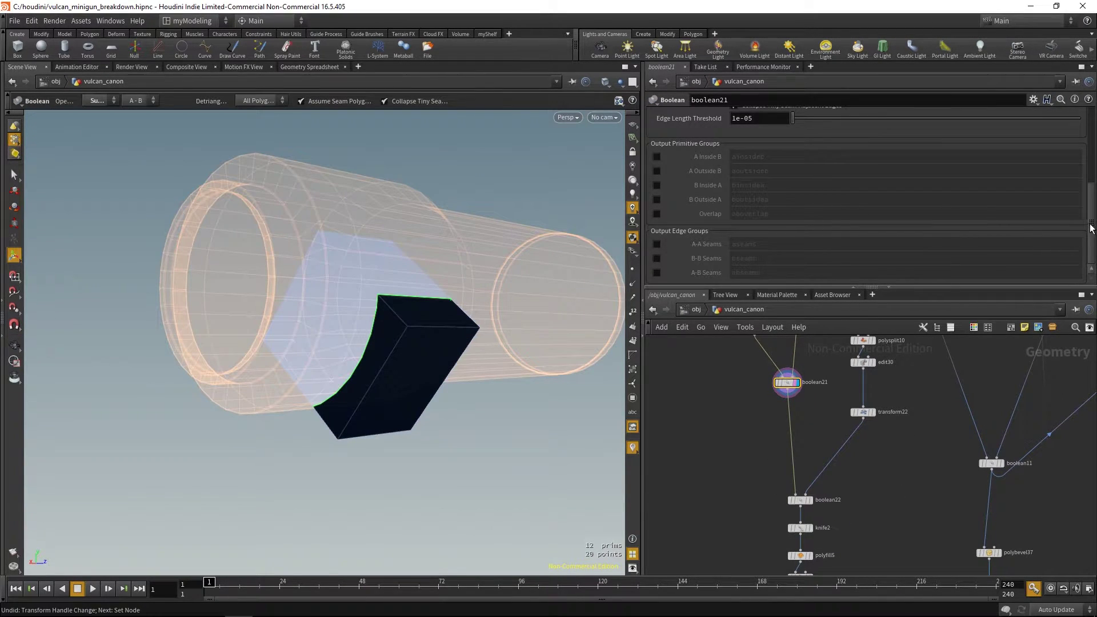
{"action": "scroll", "coordinate": [1082, 206], "scroll_direction": "up", "scroll_amount": 5}
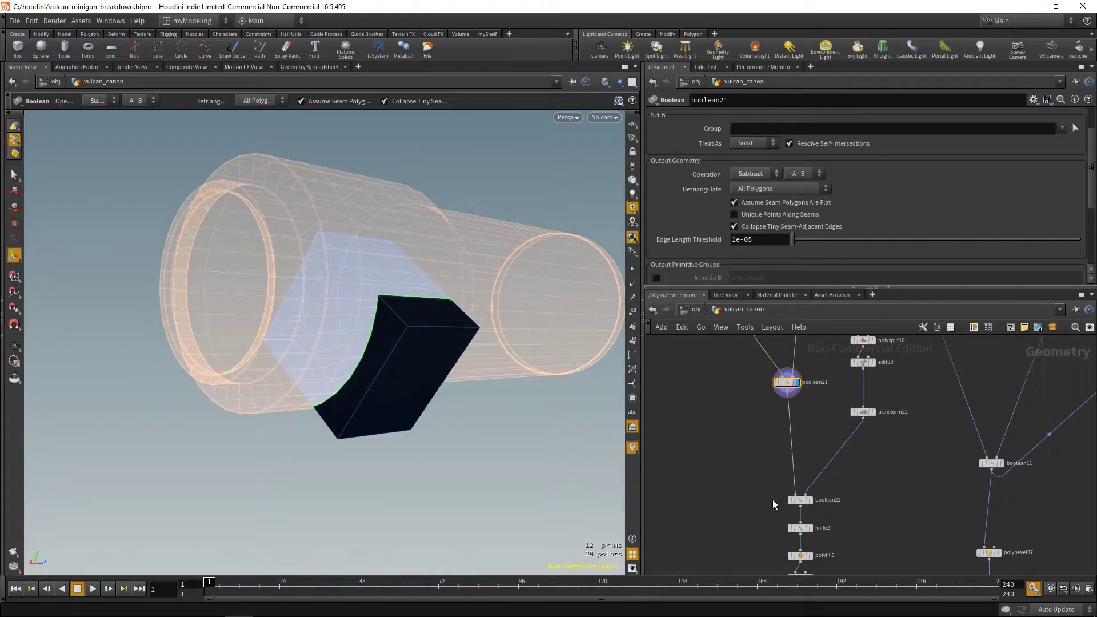
- Examine the rounded part placed by transform22 and its combination with the bracket block in boolean22
{"action": "middle_click_drag", "start_coordinate": [750, 485], "coordinate": [741, 461]}
{"action": "middle_click_drag", "start_coordinate": [855, 387], "coordinate": [848, 477]}
{"action": "middle_click_drag", "start_coordinate": [898, 406], "coordinate": [890, 556]}
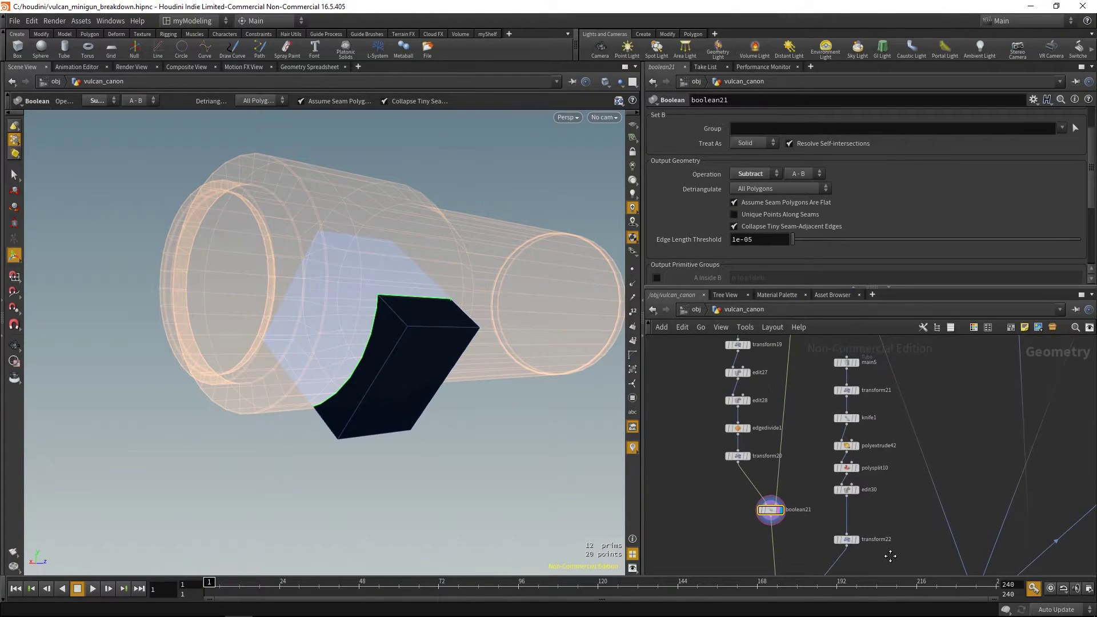
{"action": "left_click", "coordinate": [855, 539]}
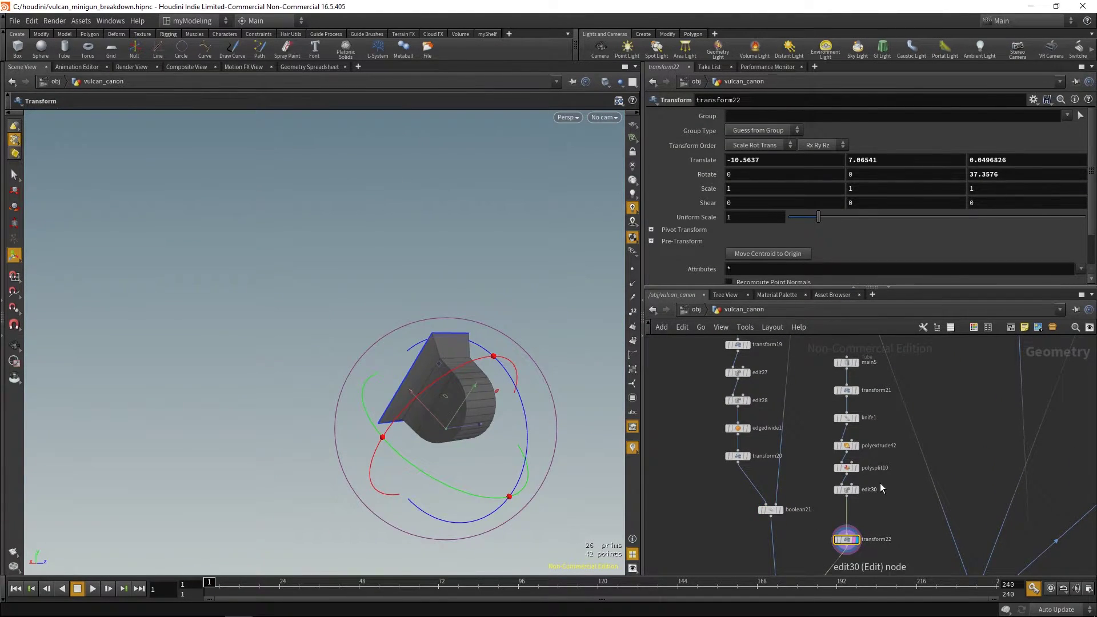
{"action": "middle_click_drag", "start_coordinate": [880, 484], "coordinate": [875, 529]}
{"action": "left_click_drag", "start_coordinate": [806, 387], "coordinate": [818, 394]}
{"action": "middle_click_drag", "start_coordinate": [802, 457], "coordinate": [820, 370]}
{"action": "middle_click_drag", "start_coordinate": [793, 530], "coordinate": [816, 594]}
{"action": "left_click", "coordinate": [815, 531]}
- Walk through the rounded part's branch: main5, transform21, knife1, polyextrude42, polysplit10 and edit30
{"action": "left_click", "coordinate": [856, 412]}
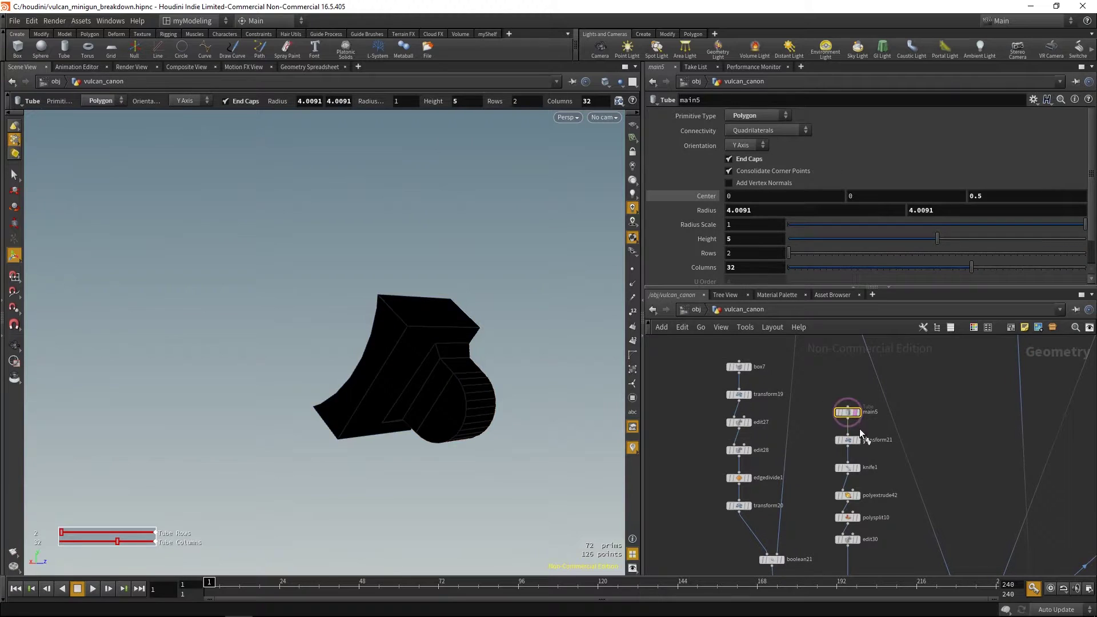
{"action": "left_click", "coordinate": [851, 439]}
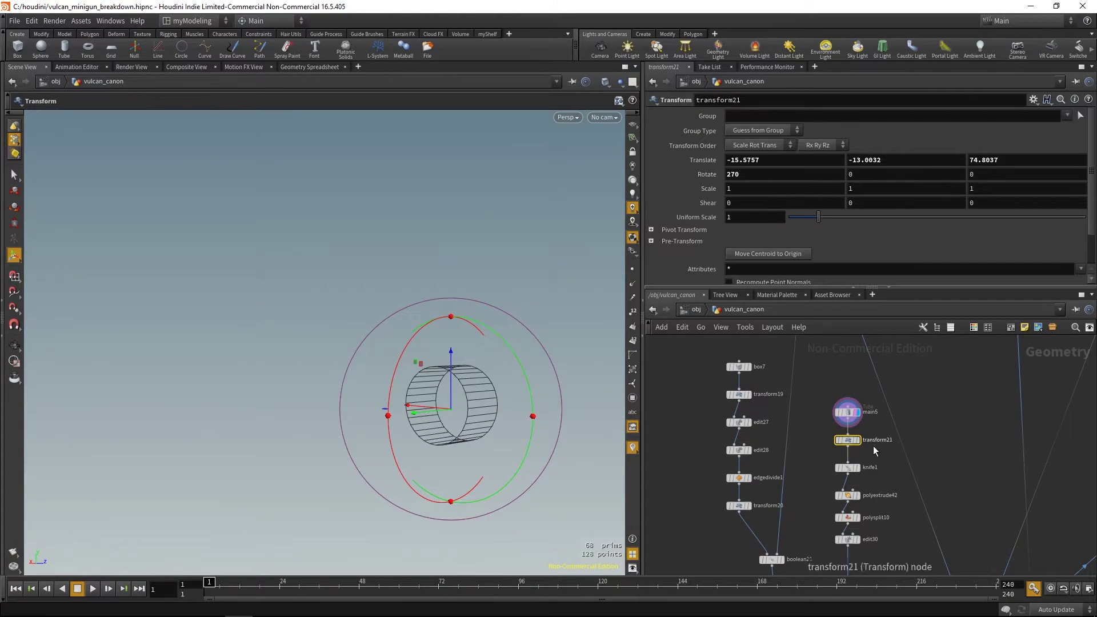
{"action": "middle_click_drag", "start_coordinate": [889, 474], "coordinate": [868, 423]}
{"action": "left_click", "coordinate": [844, 414]}
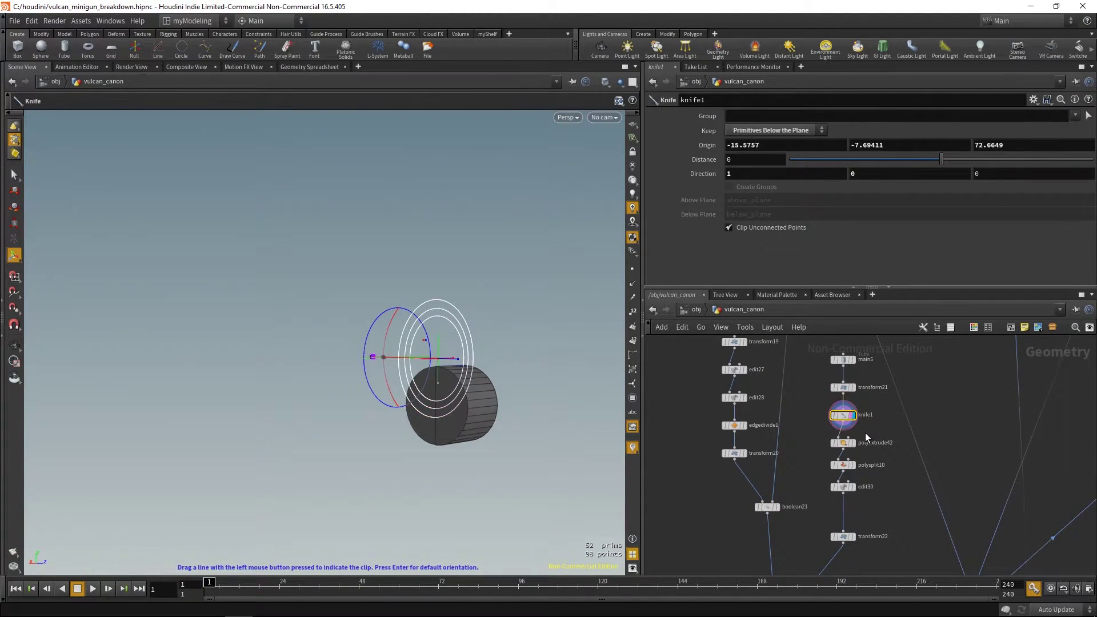
{"action": "left_click", "coordinate": [841, 443]}
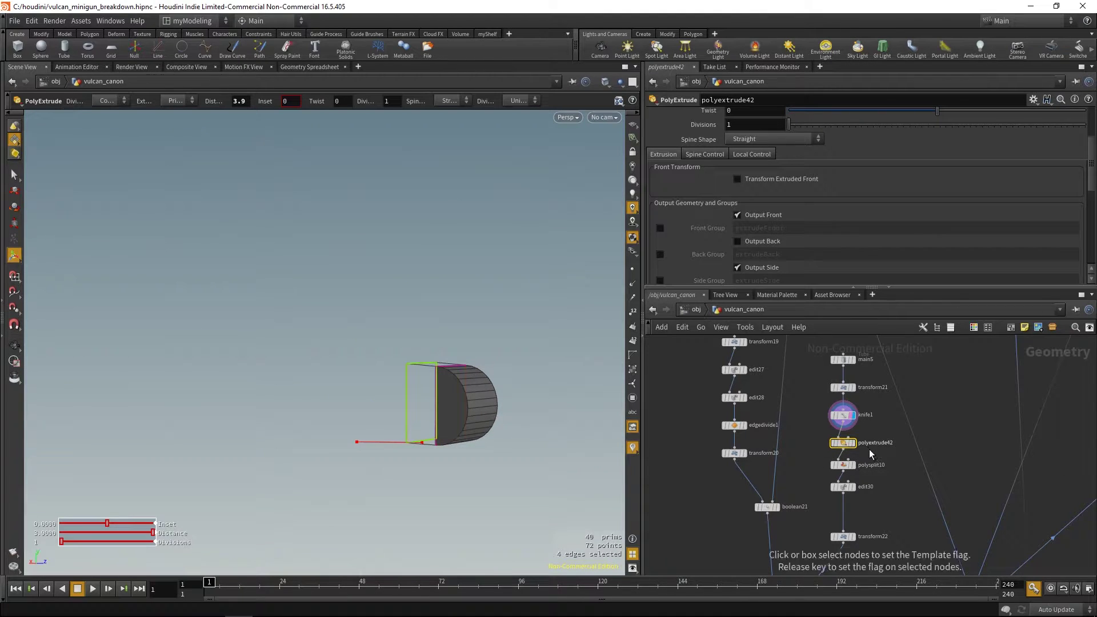
{"action": "middle_click_drag", "start_coordinate": [848, 481], "coordinate": [842, 432]}
{"action": "left_click", "coordinate": [840, 416]}
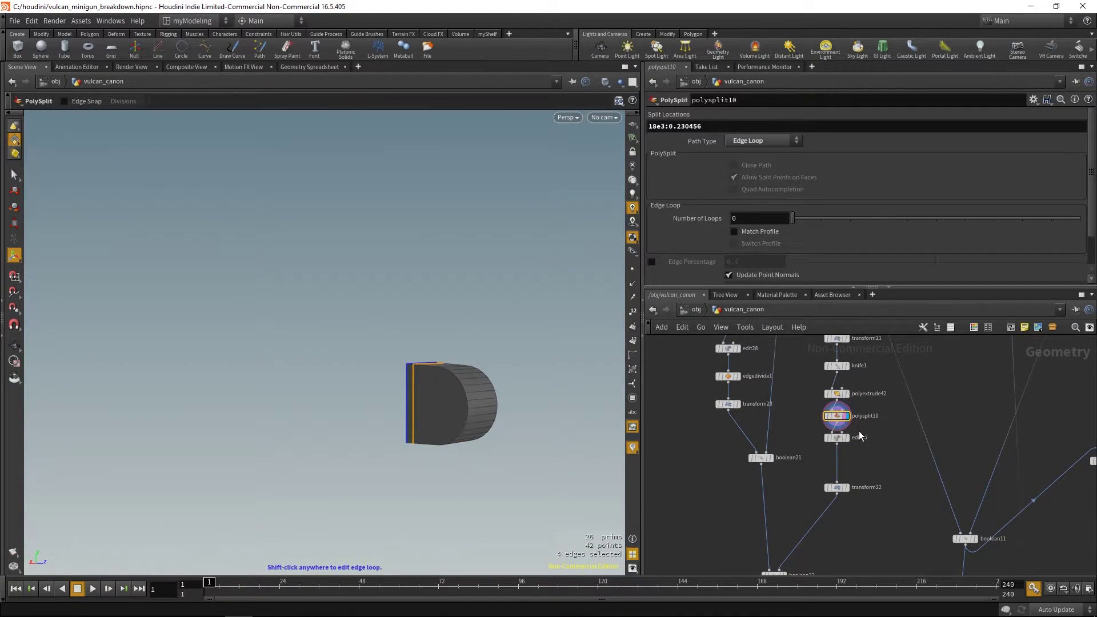
{"action": "left_click", "coordinate": [832, 440]}
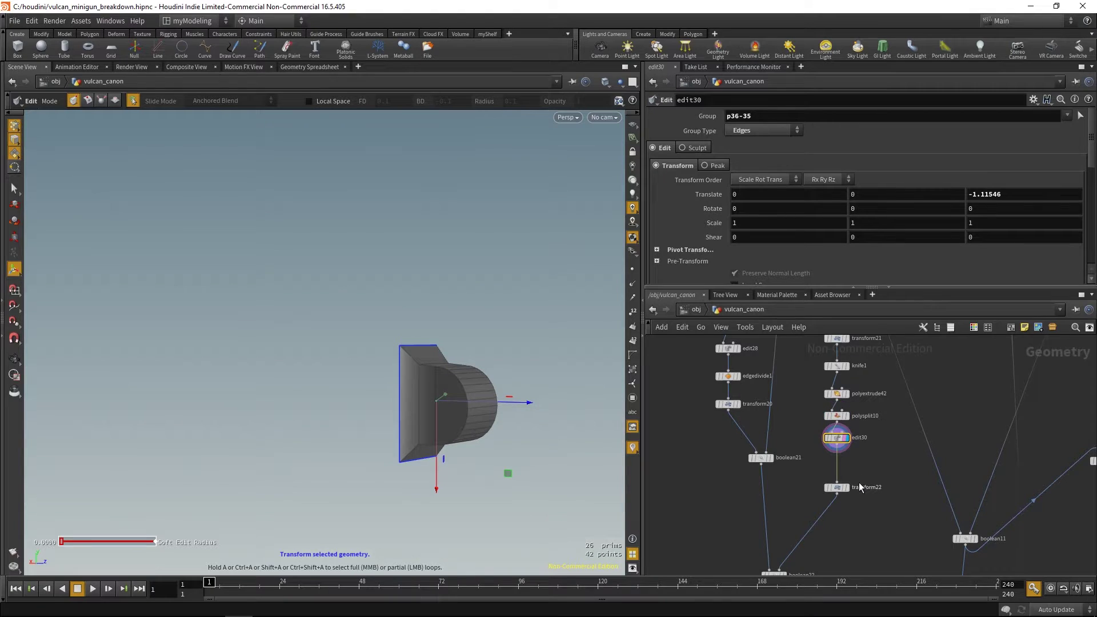
- Examine the cleanup after boolean22, displaying polyfill5 and the polysplit nodes through polysplit16
{"action": "middle_click_drag", "start_coordinate": [822, 525], "coordinate": [836, 411]}
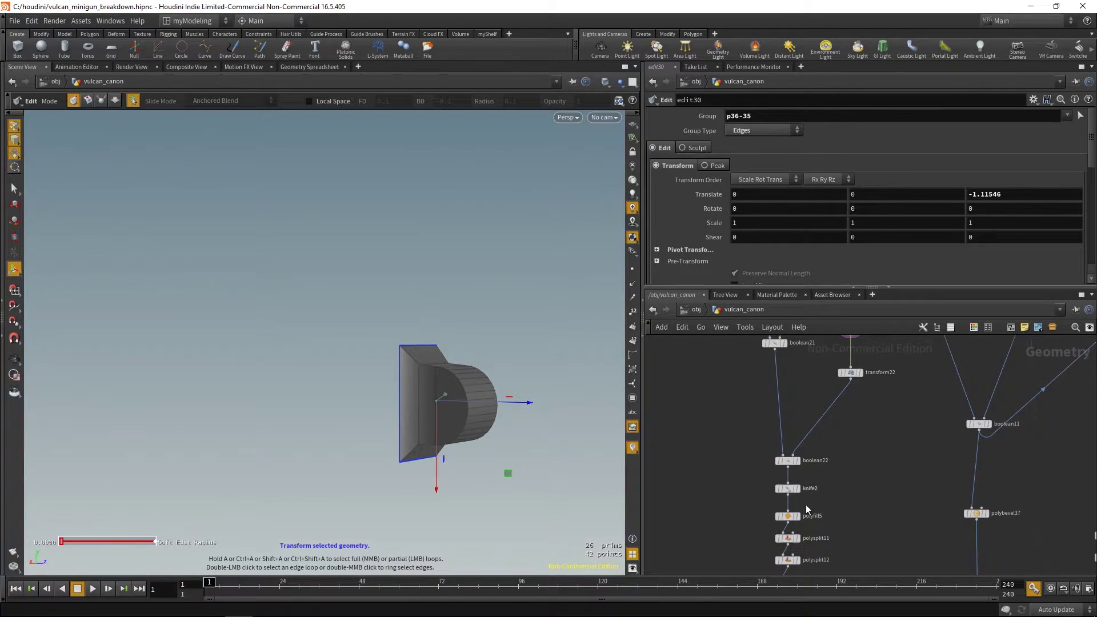
{"action": "middle_click_drag", "start_coordinate": [805, 505], "coordinate": [815, 459]}
{"action": "left_click", "coordinate": [806, 467]}
{"action": "middle_click_drag", "start_coordinate": [853, 491], "coordinate": [845, 400]}
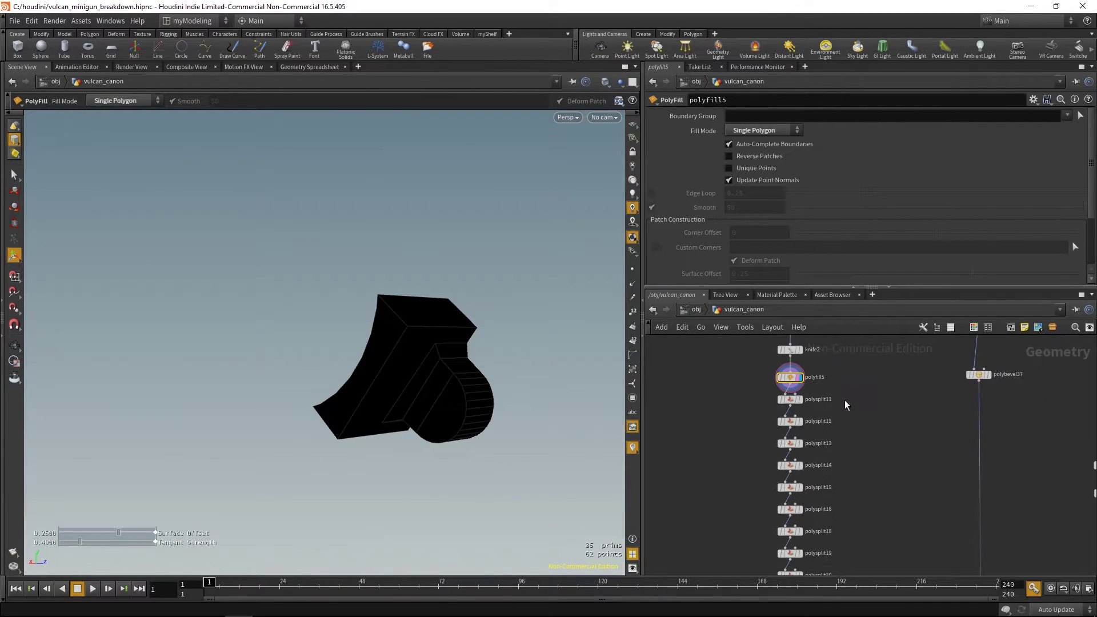
{"action": "left_click", "coordinate": [782, 423]}
{"action": "middle_click_drag", "start_coordinate": [854, 485], "coordinate": [851, 410]}
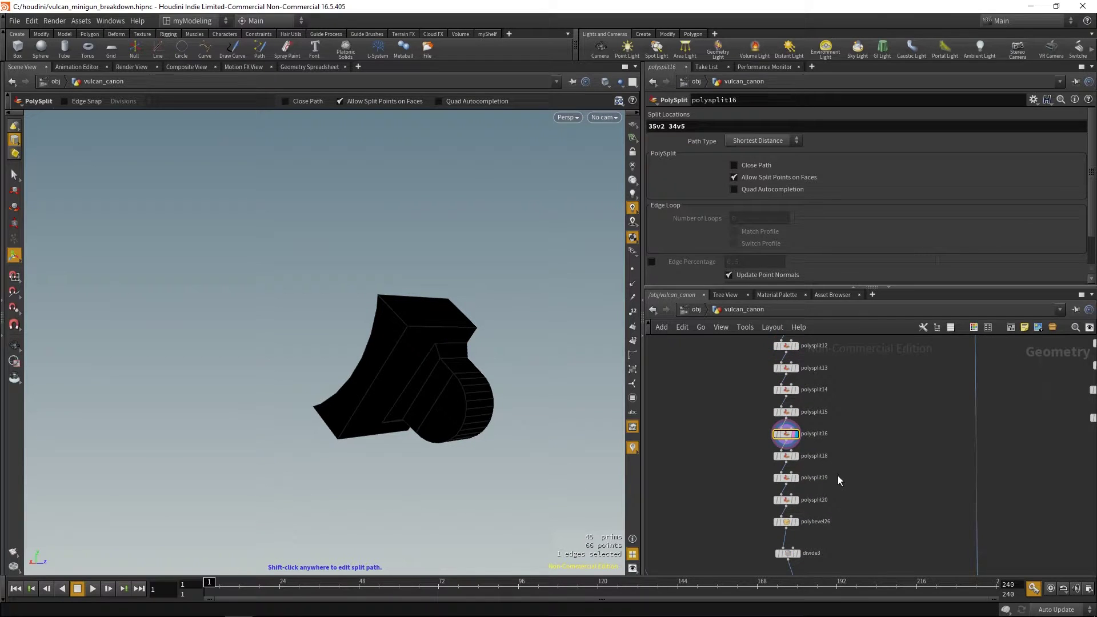
- Display polybevel26 and divide3 to examine the bracket's bevelled, four-edge polygon result
{"action": "middle_click_drag", "start_coordinate": [837, 474], "coordinate": [840, 425]}
{"action": "left_click", "coordinate": [800, 480]}
{"action": "middle_click_drag", "start_coordinate": [847, 488], "coordinate": [864, 460]}
{"action": "left_click", "coordinate": [809, 499]}
{"action": "scroll", "coordinate": [866, 493], "scroll_direction": "down", "scroll_amount": 3}
{"action": "right_click", "coordinate": [864, 469]}
{"action": "mouse_move", "coordinate": [881, 420]}
{"action": "middle_mouse_down"}
{"action": "mouse_move", "coordinate": [881, 409]}
{"action": "mouse_move", "coordinate": [884, 425]}
{"action": "middle_mouse_up"}
{"action": "middle_click_drag", "start_coordinate": [482, 389], "coordinate": [477, 386], "text": "alt"}
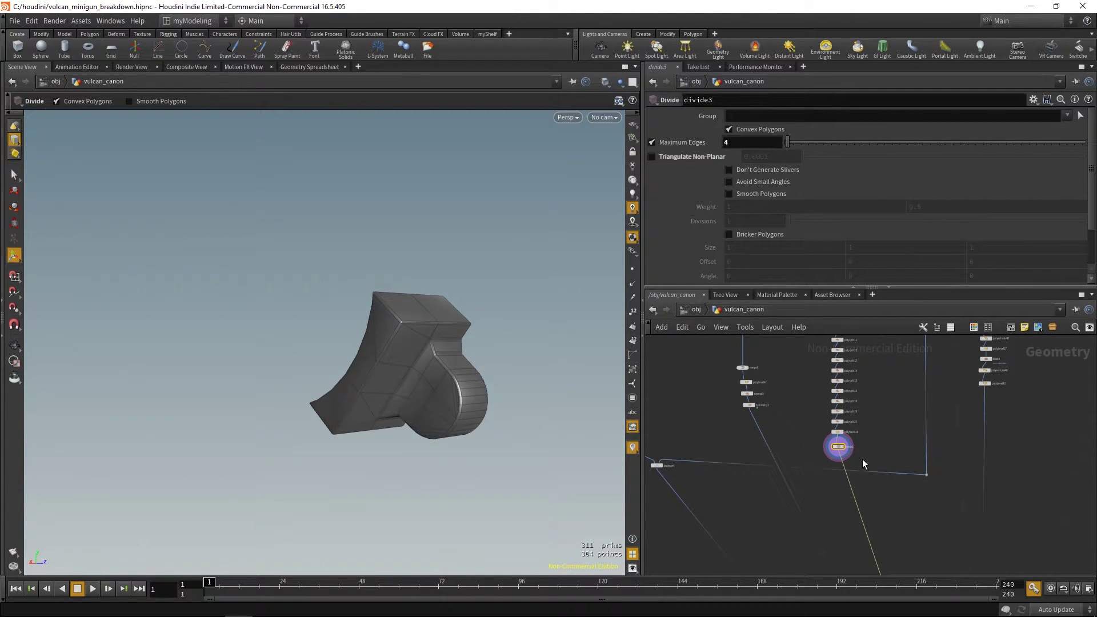
- Locate the network box holding the stepped cylinder and display its final polybevel14 result
{"action": "middle_click_drag", "start_coordinate": [889, 459], "coordinate": [847, 348]}
{"action": "right_click_drag", "start_coordinate": [903, 462], "coordinate": [821, 439]}
{"action": "middle_click_drag", "start_coordinate": [884, 496], "coordinate": [830, 546]}
{"action": "middle_click_drag", "start_coordinate": [850, 459], "coordinate": [816, 462]}
{"action": "right_click_drag", "start_coordinate": [806, 459], "coordinate": [939, 448]}
{"action": "middle_click_drag", "start_coordinate": [906, 447], "coordinate": [830, 556]}
{"action": "middle_click_drag", "start_coordinate": [936, 465], "coordinate": [917, 594]}
{"action": "mouse_move", "coordinate": [933, 467]}
{"action": "middle_mouse_down"}
{"action": "mouse_move", "coordinate": [935, 421]}
{"action": "mouse_move", "coordinate": [915, 467]}
{"action": "middle_mouse_up"}
{"action": "left_click", "coordinate": [832, 552]}
{"action": "left_click", "coordinate": [840, 550]}
{"action": "left_click_drag", "start_coordinate": [531, 400], "coordinate": [275, 450], "text": "alt"}
{"action": "key", "text": "Return"}
- Examine the stepped cylinder's source tubes, from main2 and transform6 to the other tubes' transforms and boolean9
{"action": "left_click", "coordinate": [797, 372]}
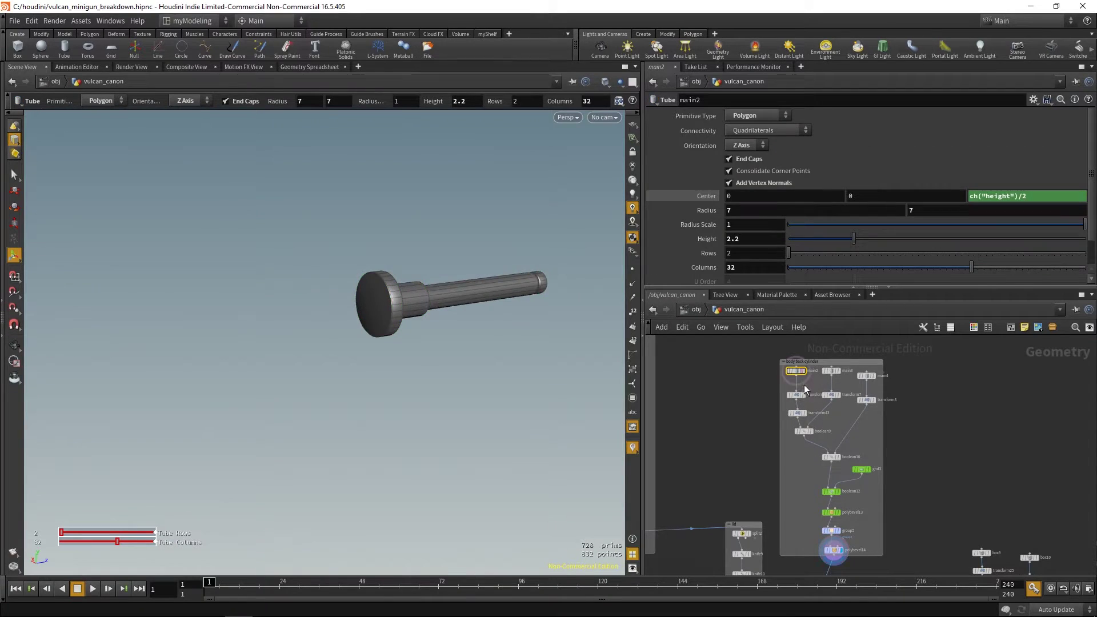
{"action": "left_click", "coordinate": [795, 395]}
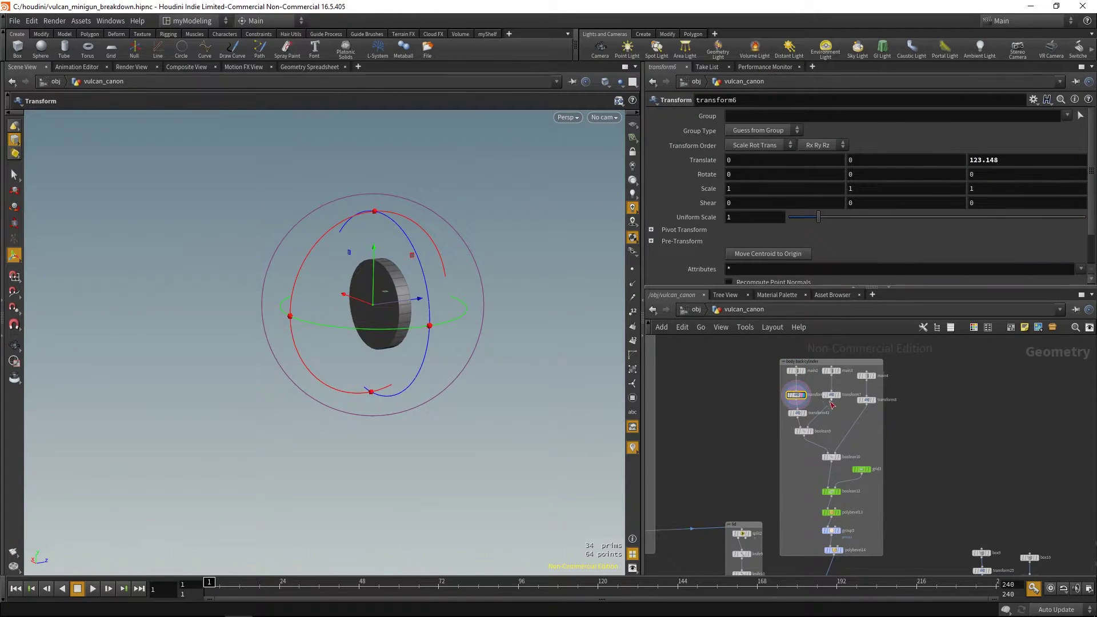
{"action": "left_click", "coordinate": [833, 396]}
{"action": "left_click", "coordinate": [877, 389]}
{"action": "left_click", "coordinate": [803, 431]}
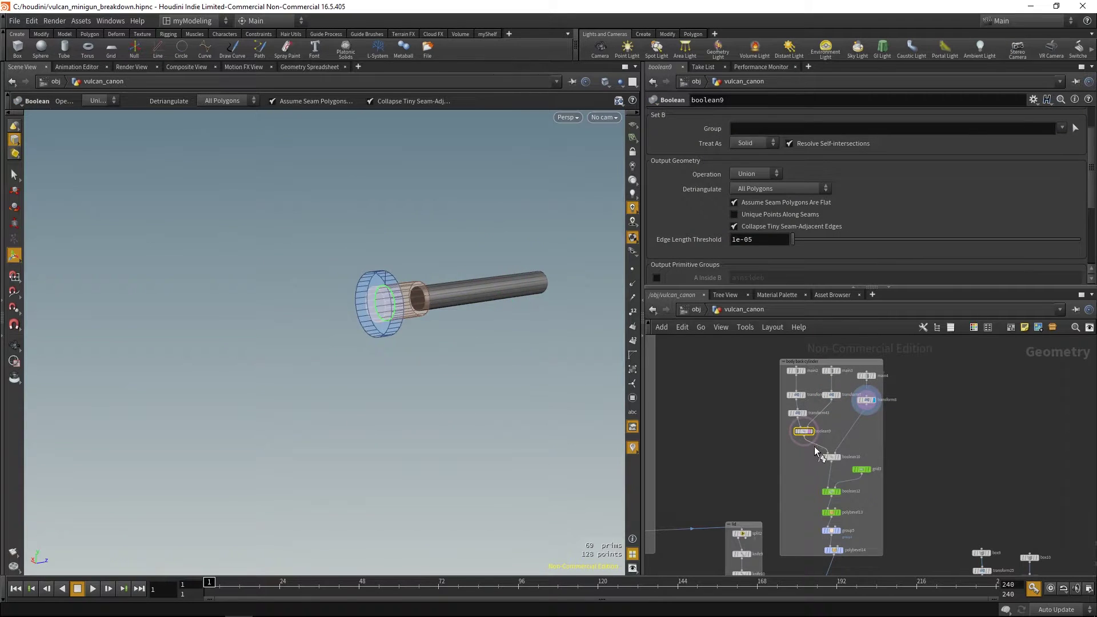
- Examine the combined tubes, boolean12's Shatter by the grid plane, and the edge bevels in polybevel14
{"action": "middle_click_drag", "start_coordinate": [804, 464], "coordinate": [756, 441]}
{"action": "left_click", "coordinate": [831, 437]}
{"action": "left_click", "coordinate": [817, 451]}
{"action": "key", "text": "r"}
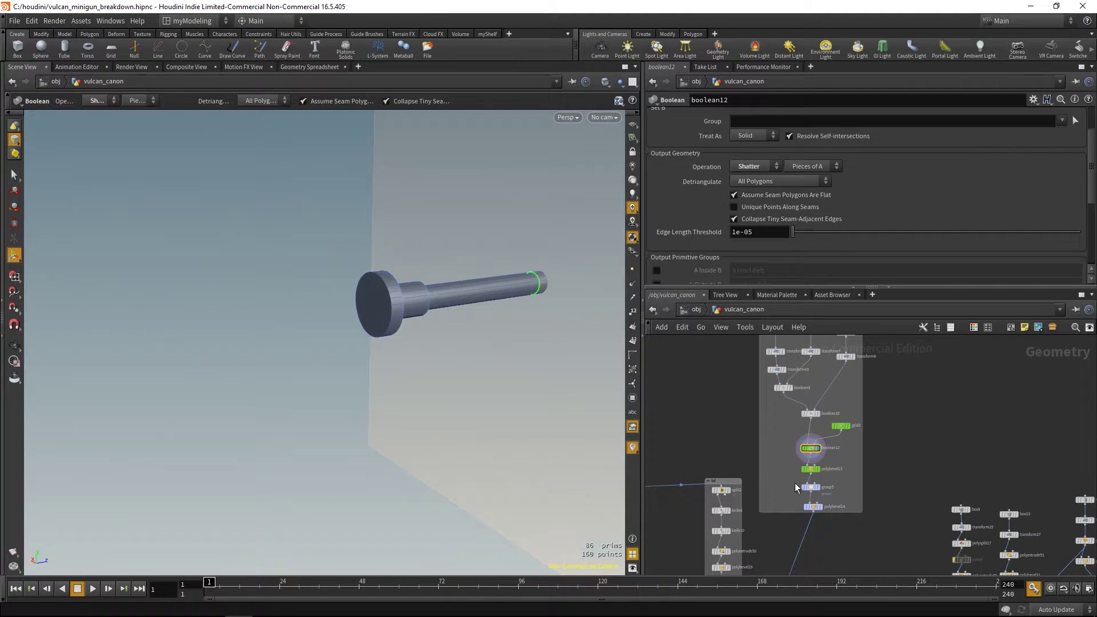
{"action": "middle_click_drag", "start_coordinate": [562, 323], "coordinate": [505, 317], "text": "alt"}
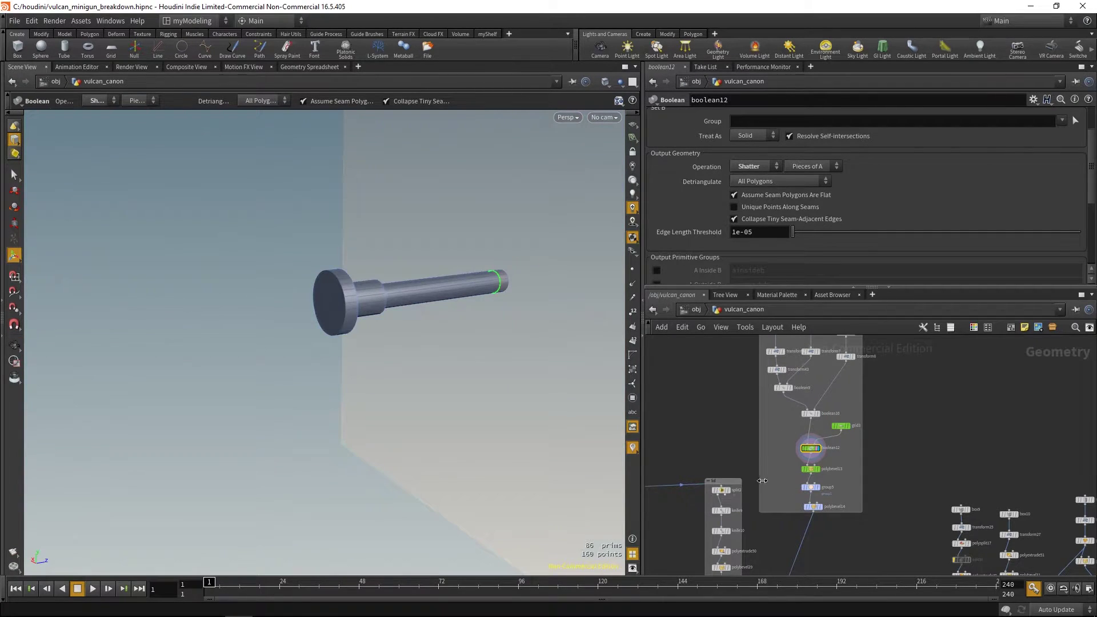
{"action": "middle_click_drag", "start_coordinate": [762, 503], "coordinate": [755, 458]}
{"action": "left_click_drag", "start_coordinate": [783, 460], "coordinate": [823, 472]}
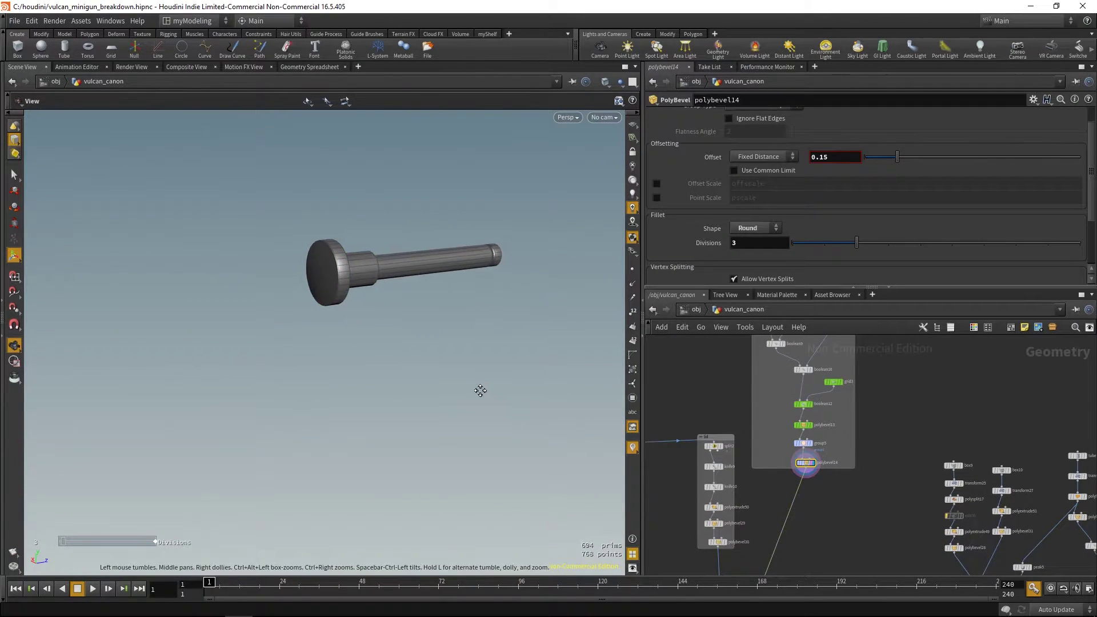
- Locate polybevel42 farther down the network and examine its curved strap from several angles
{"action": "scroll", "coordinate": [773, 422], "scroll_direction": "down", "scroll_amount": 5}
{"action": "scroll", "coordinate": [774, 423], "scroll_direction": "up", "scroll_amount": 5}
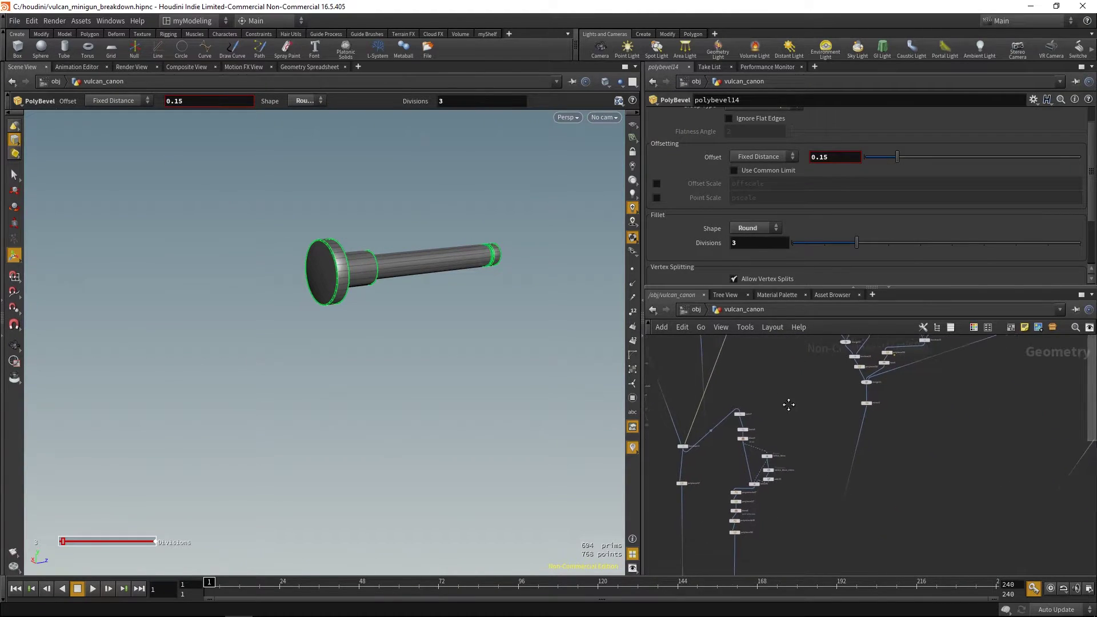
{"action": "right_click_drag", "start_coordinate": [779, 472], "coordinate": [768, 433]}
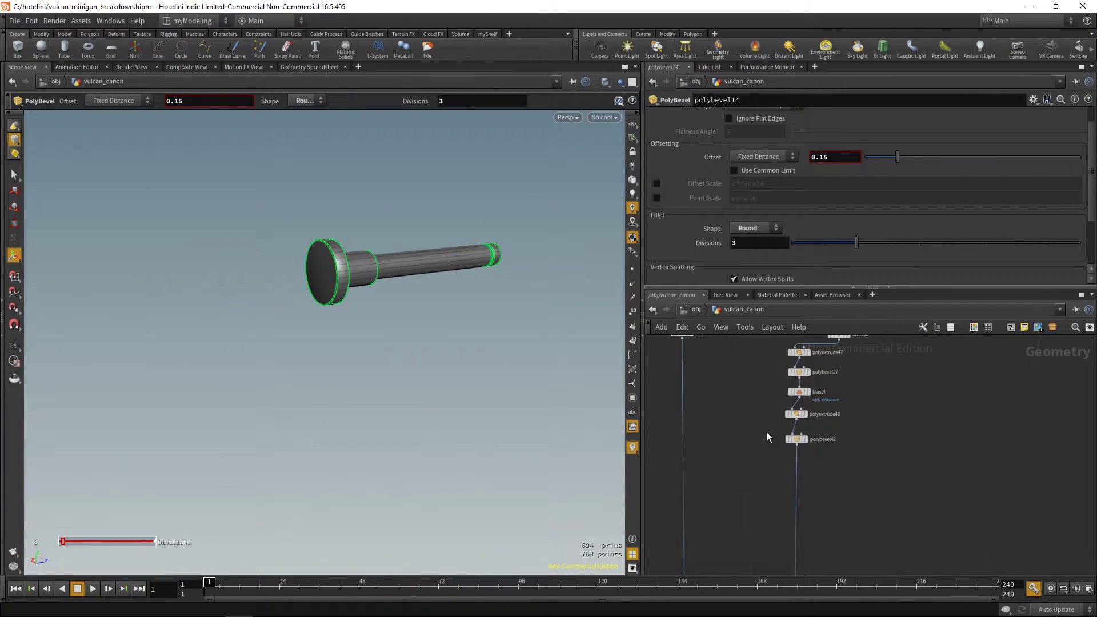
{"action": "left_click_drag", "start_coordinate": [768, 433], "coordinate": [825, 455]}
{"action": "left_click", "coordinate": [805, 439]}
{"action": "middle_click_drag", "start_coordinate": [308, 355], "coordinate": [494, 391], "text": "alt"}
{"action": "left_click_drag", "start_coordinate": [494, 392], "coordinate": [321, 313]}
{"action": "key", "text": "Return"}
- Trace the strap's branch back to boolean11 and examine the union of the body and rear cylinder
{"action": "middle_click_drag", "start_coordinate": [743, 371], "coordinate": [776, 437]}
{"action": "middle_click_drag", "start_coordinate": [748, 396], "coordinate": [754, 476]}
{"action": "middle_click_drag", "start_coordinate": [766, 430], "coordinate": [801, 449]}
{"action": "left_click", "coordinate": [707, 465]}
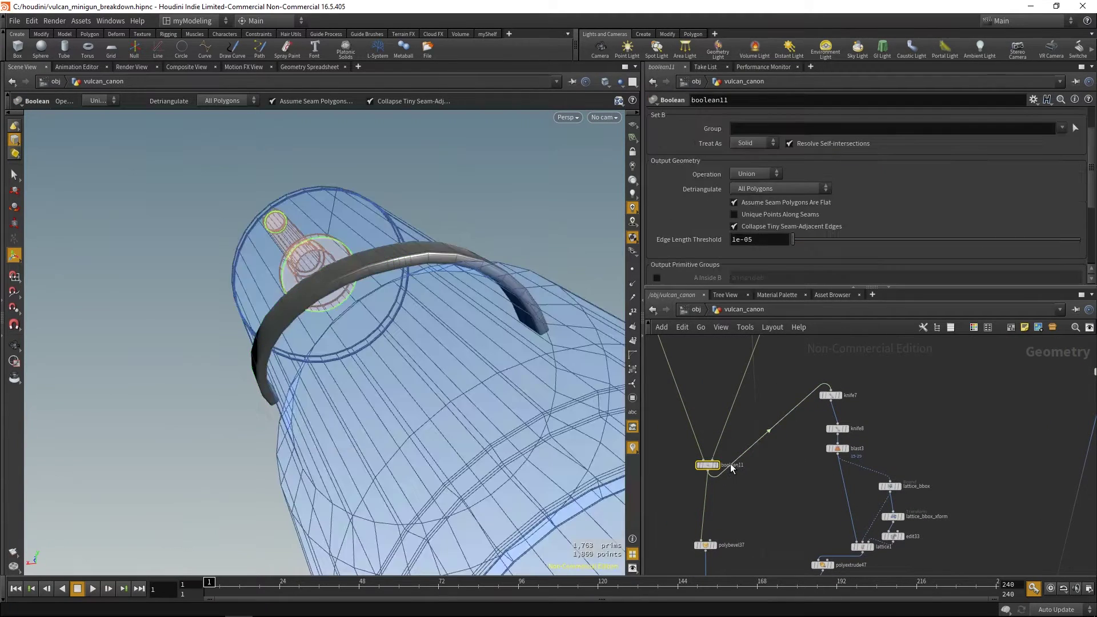
{"action": "left_click", "coordinate": [716, 465]}
{"action": "left_click_drag", "start_coordinate": [462, 430], "coordinate": [474, 388]}
- Display knife7 and knife8 to examine how the body is cut down to a narrow ring
{"action": "mouse_move", "coordinate": [860, 344]}
{"action": "middle_mouse_down"}
{"action": "mouse_move", "coordinate": [862, 334]}
{"action": "mouse_move", "coordinate": [859, 344]}
{"action": "middle_mouse_up"}
{"action": "left_click_drag", "start_coordinate": [823, 370], "coordinate": [874, 413]}
{"action": "key", "text": "r"}
{"action": "middle_click_drag", "start_coordinate": [890, 417], "coordinate": [849, 375]}
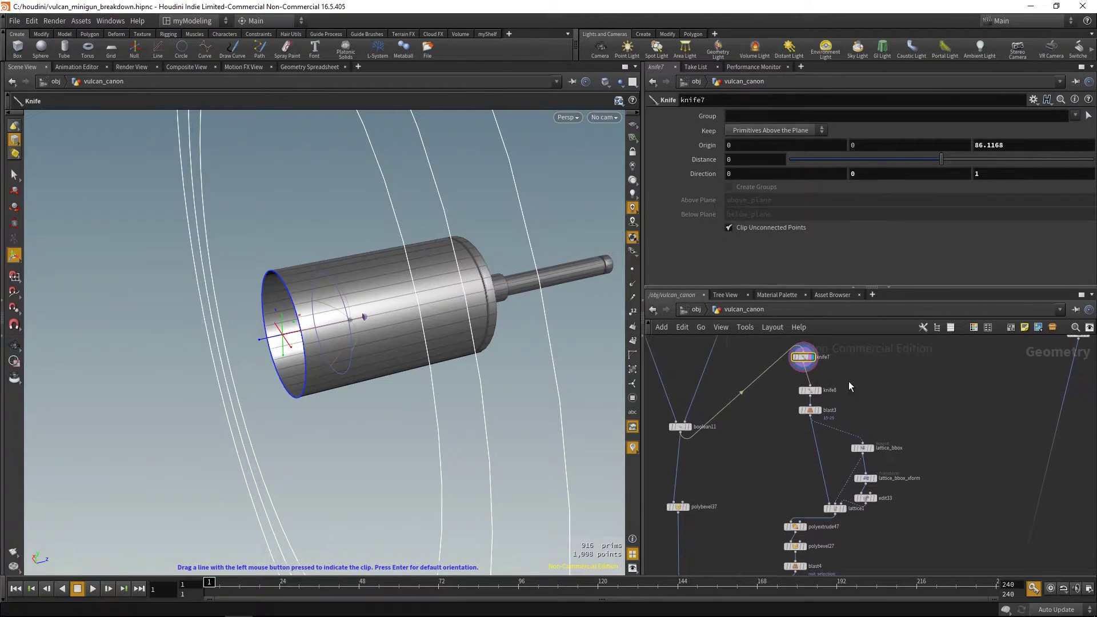
{"action": "left_click", "coordinate": [807, 393]}
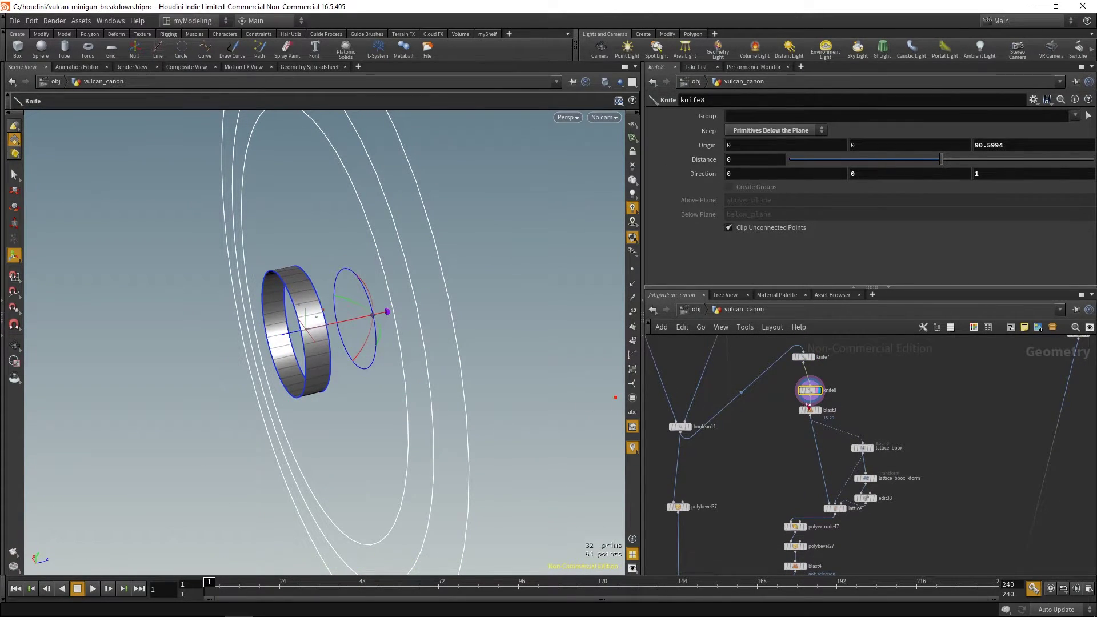
- Display blast3 and examine the arc left after deleting primitives 15-29 from the ring
{"action": "left_click_drag", "start_coordinate": [818, 421], "coordinate": [816, 423]}
{"action": "key", "text": "Escape"}
{"action": "left_click_drag", "start_coordinate": [479, 453], "coordinate": [471, 346]}
{"action": "middle_click_drag", "start_coordinate": [800, 472], "coordinate": [797, 428]}
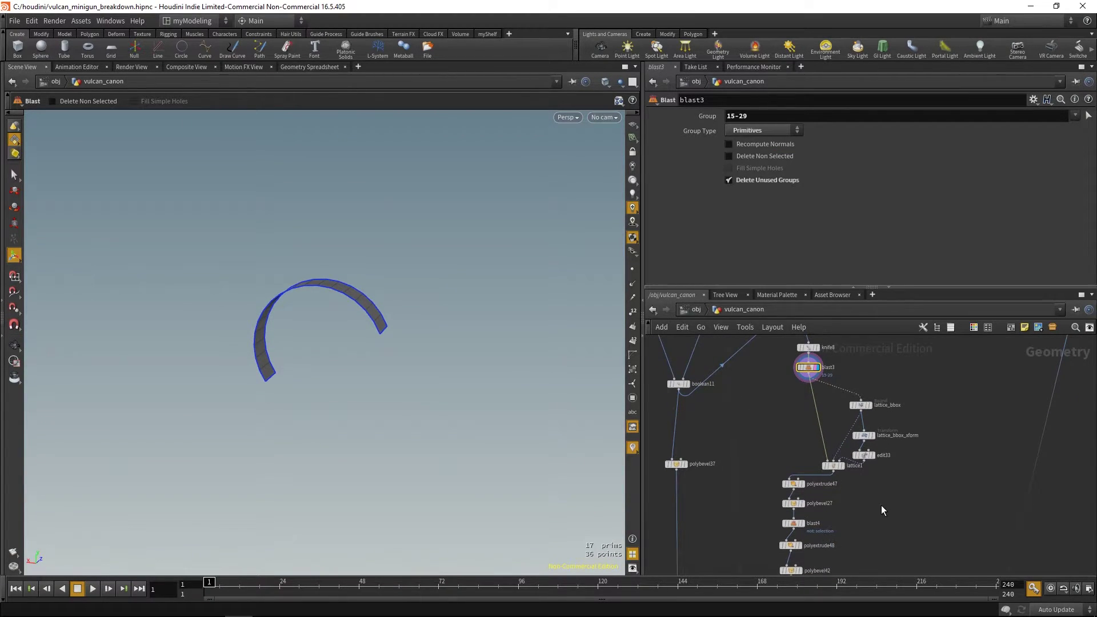
{"action": "middle_click_drag", "start_coordinate": [881, 503], "coordinate": [870, 474]}
{"action": "scroll", "coordinate": [864, 396], "scroll_direction": "up", "scroll_amount": 2}
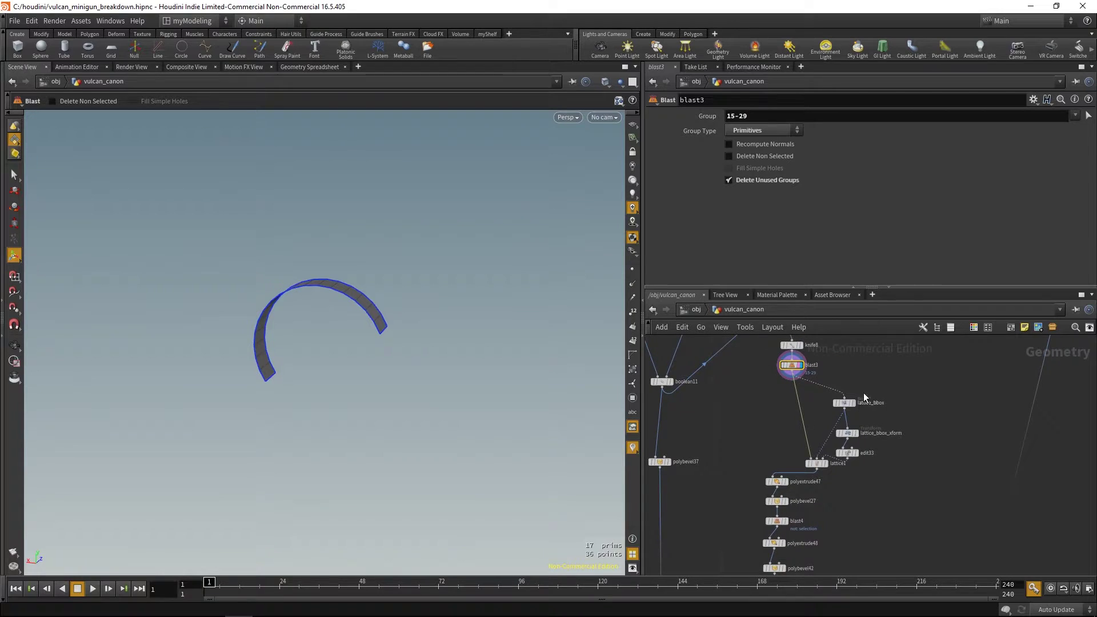
- Show edit33 over the blast3 arc and examine how its edited cage differs from the original bounding box
{"action": "middle_click_drag", "start_coordinate": [843, 501], "coordinate": [796, 498]}
{"action": "right_click_drag", "start_coordinate": [796, 498], "coordinate": [920, 508]}
{"action": "scroll", "coordinate": [838, 512], "scroll_direction": "down", "scroll_amount": 1}
{"action": "middle_click_drag", "start_coordinate": [840, 513], "coordinate": [887, 579]}
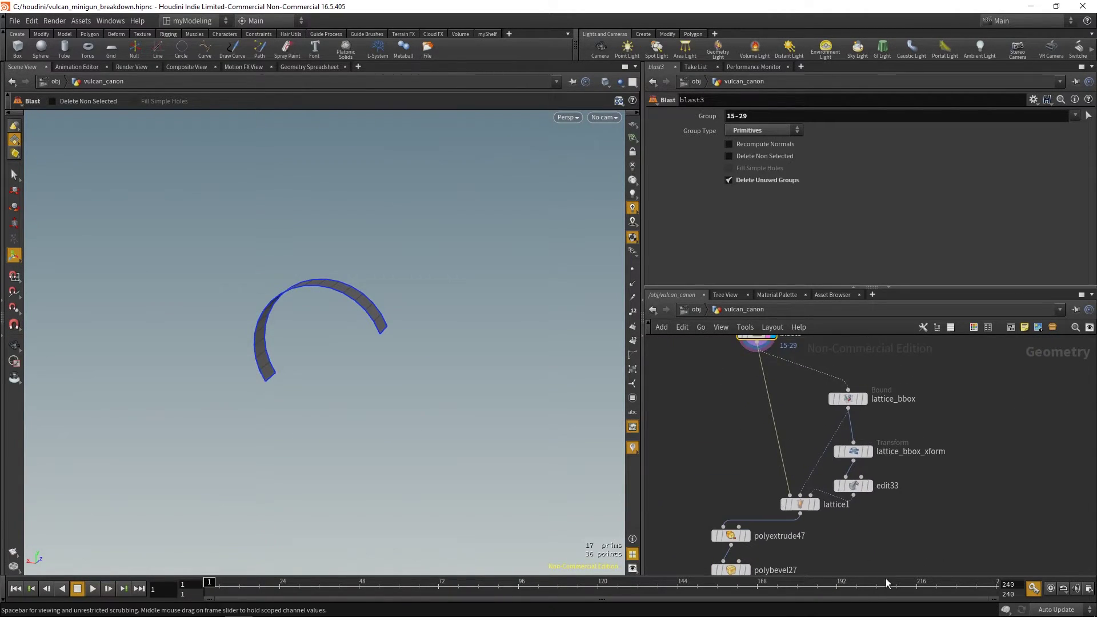
{"action": "scroll", "coordinate": [869, 543], "scroll_direction": "down", "scroll_amount": 2}
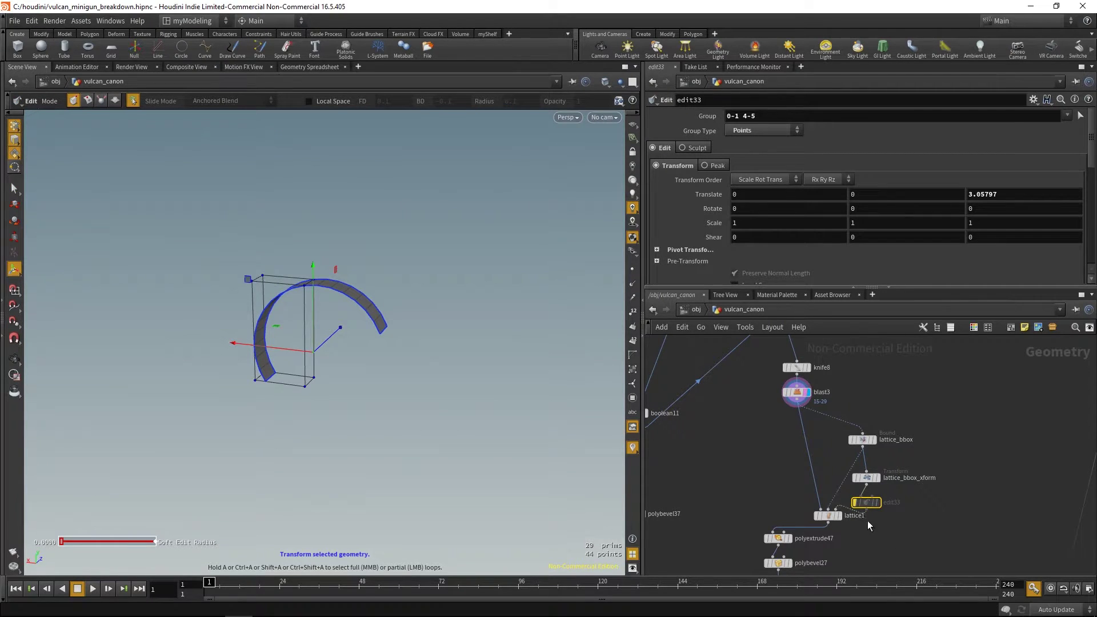
{"action": "left_click", "coordinate": [873, 525]}
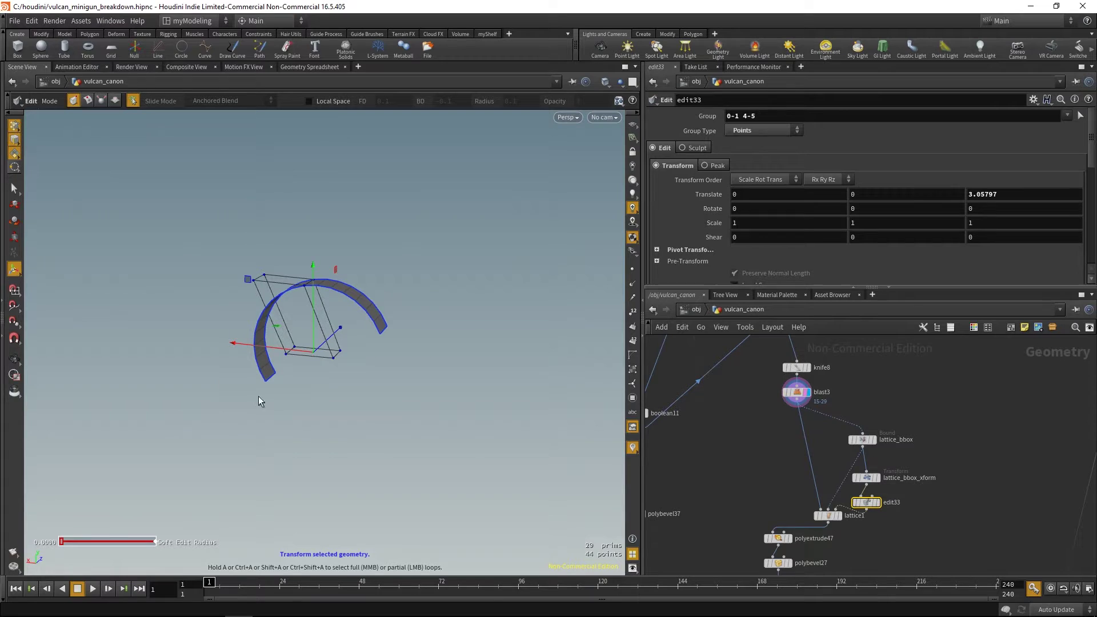
{"action": "middle_click_drag", "start_coordinate": [759, 474], "coordinate": [742, 421]}
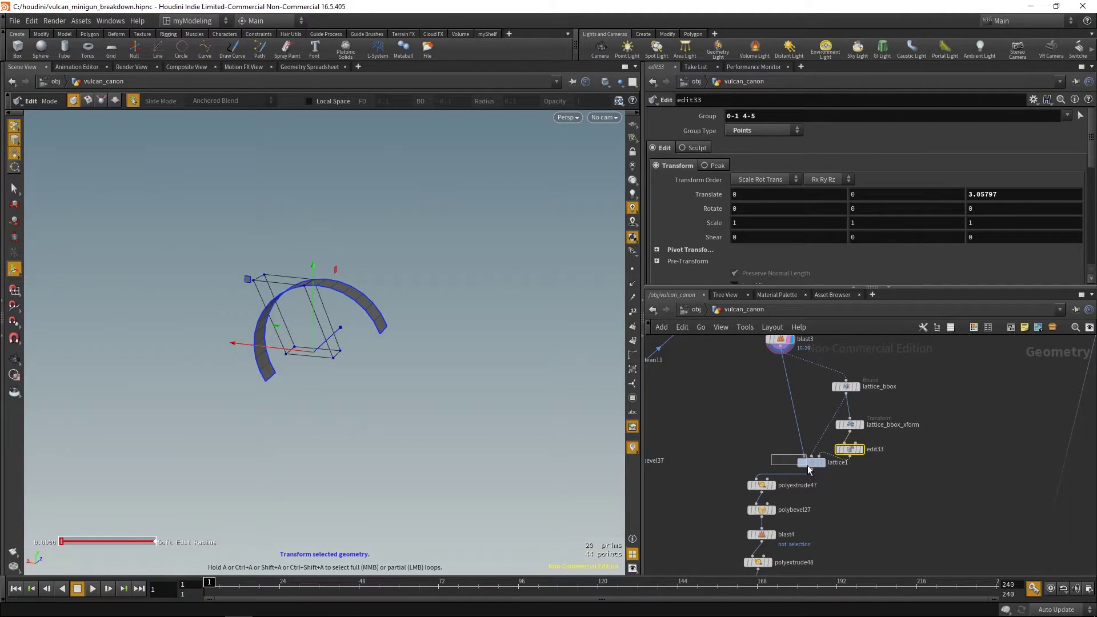
- Display lattice1 and examine how the edited cage deforms the arc
{"action": "left_click_drag", "start_coordinate": [818, 468], "coordinate": [819, 469]}
{"action": "key", "text": "r"}
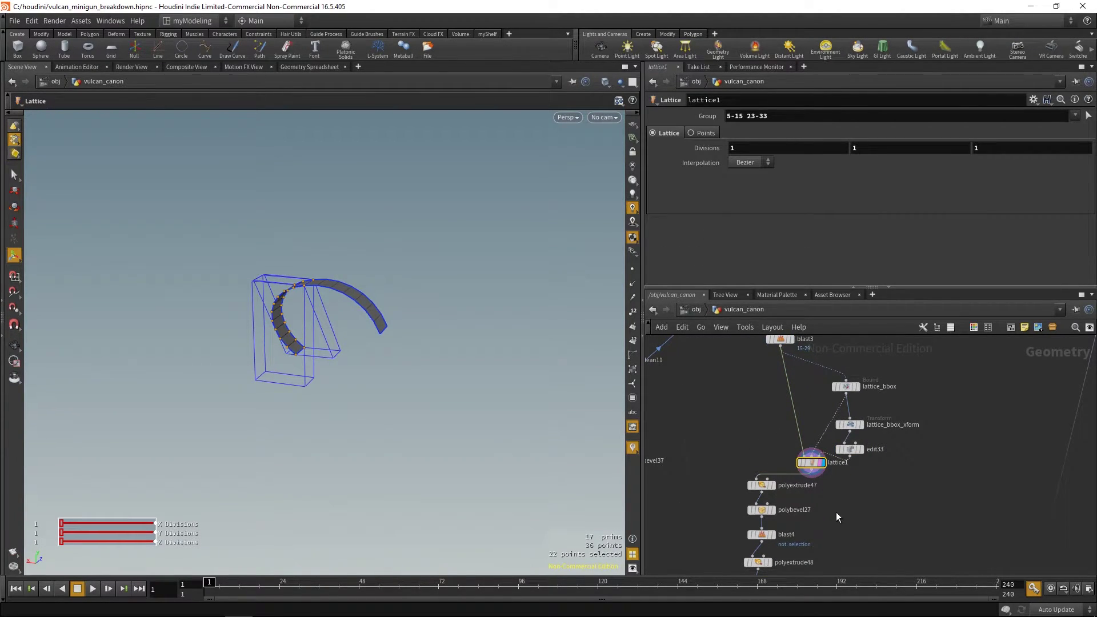
{"action": "middle_click_drag", "start_coordinate": [852, 478], "coordinate": [861, 464]}
- Try moving the cage points in edit33 and undo the move
{"action": "left_click", "coordinate": [859, 436]}
{"action": "left_click_drag", "start_coordinate": [368, 394], "coordinate": [402, 347]}
{"action": "key", "text": "ctrl+z"}
- With polybevel42 displayed, try moving edit33's cage points to demonstrate the effect on the finished strap, and undo the move
{"action": "middle_click_drag", "start_coordinate": [885, 511], "coordinate": [875, 549]}
{"action": "left_click", "coordinate": [795, 512]}
{"action": "key", "text": "r"}
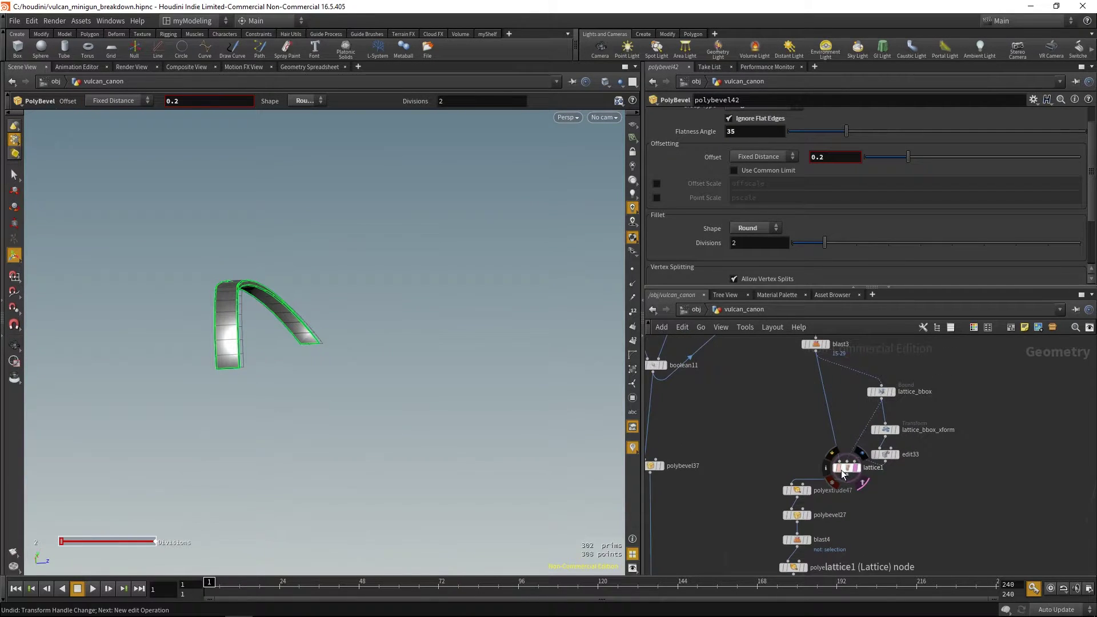
{"action": "left_click", "coordinate": [888, 452]}
{"action": "left_click_drag", "start_coordinate": [382, 357], "coordinate": [299, 304], "text": "alt"}
{"action": "right_click_drag", "start_coordinate": [300, 304], "coordinate": [337, 363], "text": "alt"}
{"action": "left_click_drag", "start_coordinate": [338, 364], "coordinate": [382, 354], "text": "alt"}
{"action": "left_click_drag", "start_coordinate": [419, 389], "coordinate": [391, 378]}
{"action": "key", "text": "Escape"}
{"action": "left_click_drag", "start_coordinate": [391, 423], "coordinate": [423, 350], "text": "alt"}
{"action": "key", "text": "ctrl+z"}
- Try shifting cage points 2-3 and 6-7 in edit33 to deform the strap, and undo the change
{"action": "left_click_drag", "start_coordinate": [425, 282], "coordinate": [482, 316], "text": "alt"}
{"action": "left_click_drag", "start_coordinate": [322, 175], "coordinate": [474, 285]}
{"action": "left_click_drag", "start_coordinate": [480, 274], "coordinate": [440, 232], "text": "alt"}
{"action": "key", "text": "ctrl+z"}
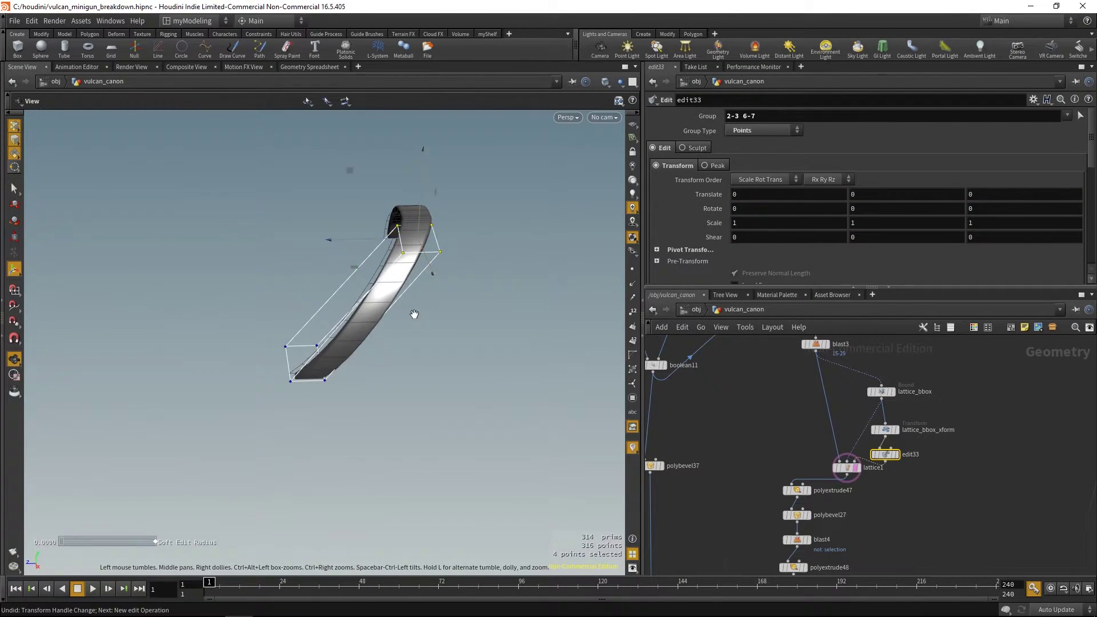
{"action": "left_click_drag", "start_coordinate": [413, 313], "coordinate": [453, 370], "text": "alt"}
{"action": "left_click", "coordinate": [508, 465]}
{"action": "middle_click_drag", "start_coordinate": [515, 474], "coordinate": [498, 470], "text": "alt"}
- Display polyextrude47 and lattice1 alternately to compare the strap with and without its extruded thickness
{"action": "middle_click_drag", "start_coordinate": [893, 537], "coordinate": [882, 503]}
{"action": "left_click", "coordinate": [787, 456]}
{"action": "left_click", "coordinate": [793, 456], "text": "ctrl"}
{"action": "left_click", "coordinate": [798, 456]}
{"action": "left_click_drag", "start_coordinate": [418, 373], "coordinate": [455, 323], "text": "alt"}
{"action": "left_click", "coordinate": [836, 433]}
{"action": "left_click", "coordinate": [848, 433]}
{"action": "key", "text": "s"}
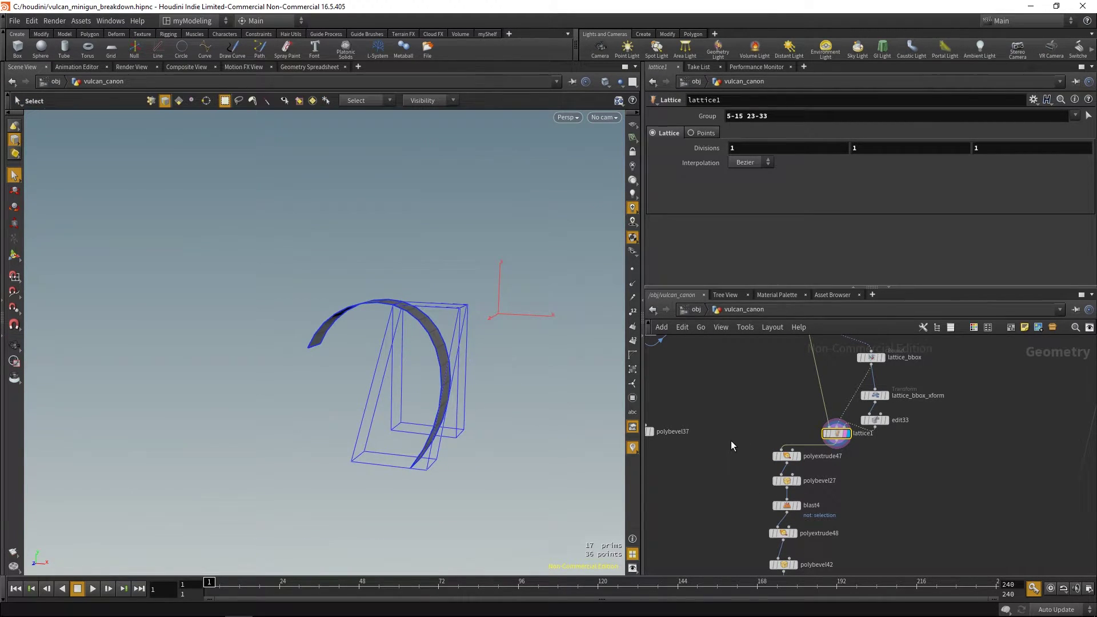
{"action": "left_click", "coordinate": [786, 456]}
{"action": "left_click", "coordinate": [797, 456]}
- Display blast4 and examine from several angles the strip of primitives kept from the strap
{"action": "middle_click_drag", "start_coordinate": [861, 500], "coordinate": [852, 423]}
{"action": "left_click", "coordinate": [779, 421]}
{"action": "left_click", "coordinate": [808, 438]}
{"action": "left_click", "coordinate": [786, 426]}
{"action": "left_click", "coordinate": [798, 426]}
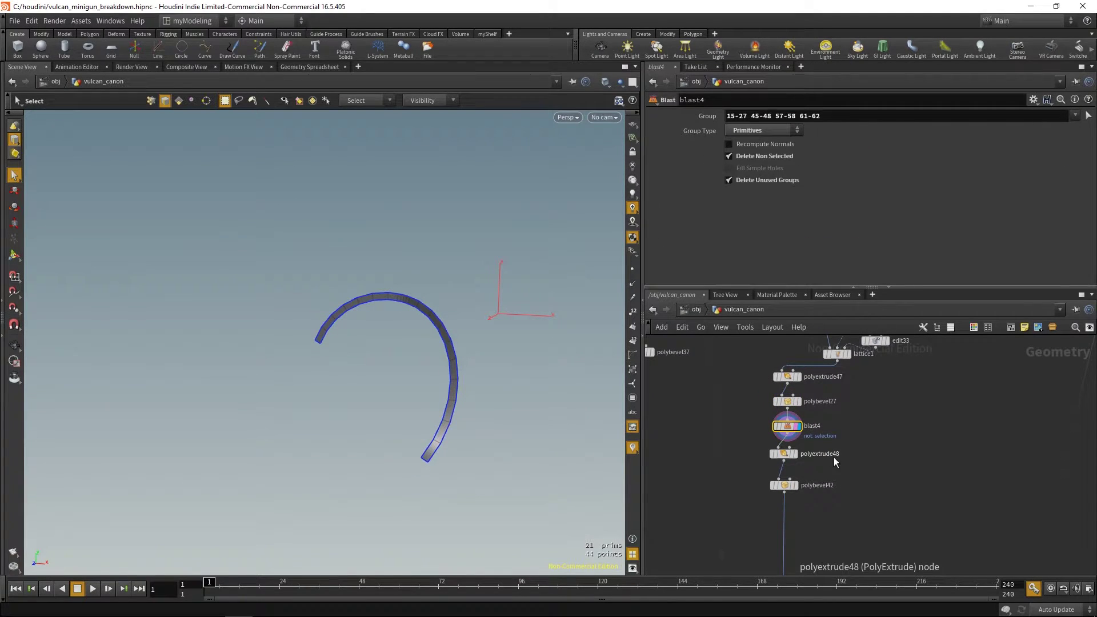
{"action": "key", "text": "space"}
{"action": "left_click_drag", "start_coordinate": [519, 397], "coordinate": [374, 377]}
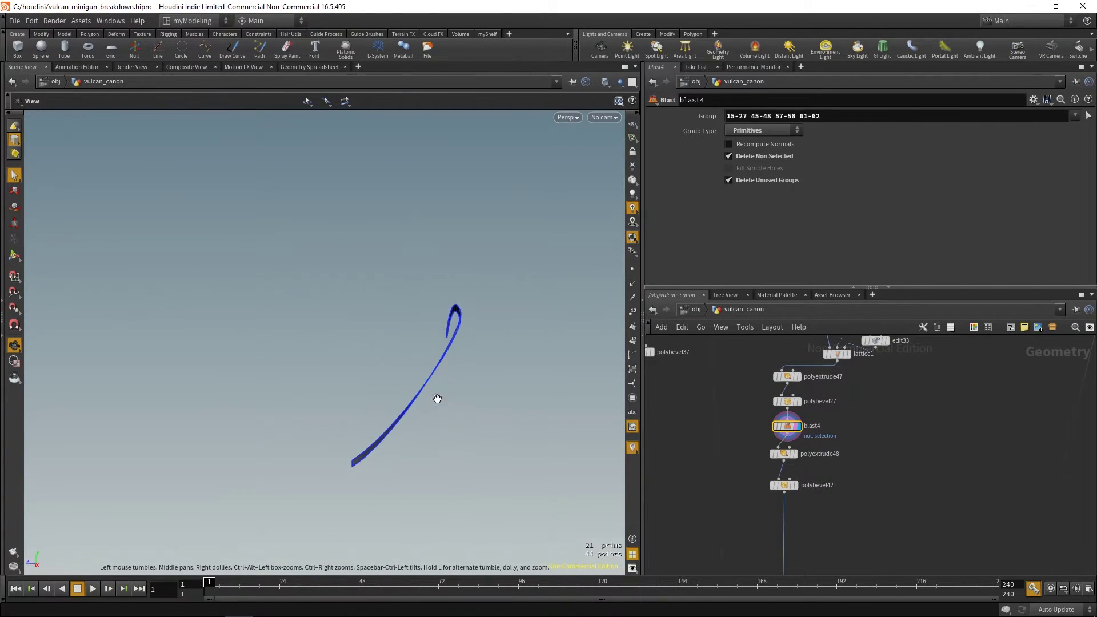
{"action": "scroll", "coordinate": [436, 399], "scroll_direction": "up", "scroll_amount": 1}
- Display polyextrude48 and review its extrusion settings, including the global transform of the extruded front
{"action": "left_click", "coordinate": [794, 454]}
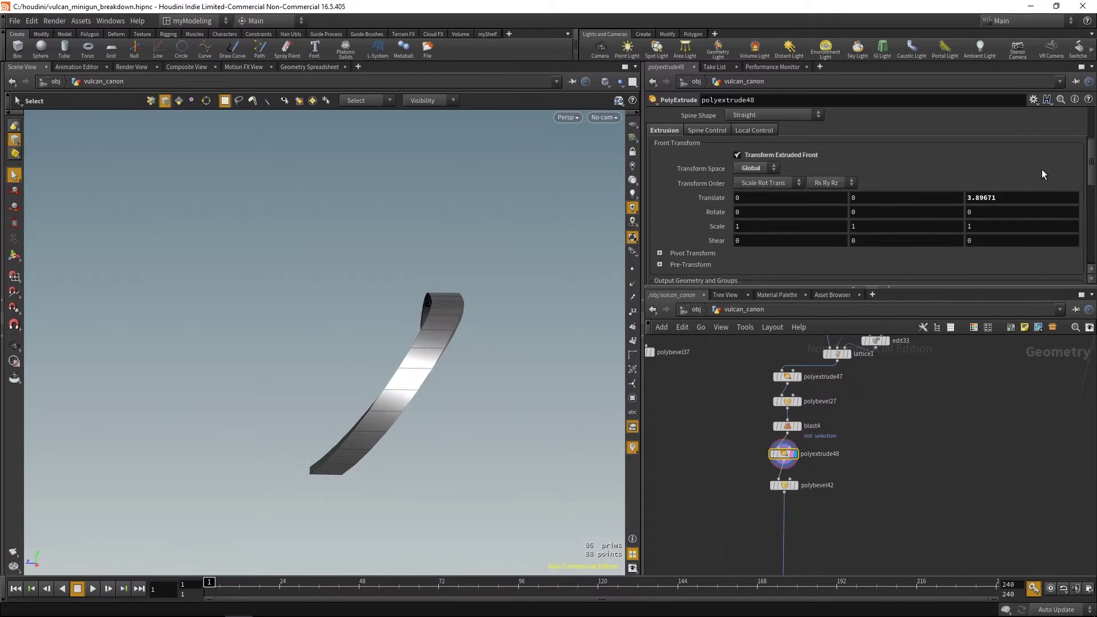
{"action": "left_click_drag", "start_coordinate": [1091, 165], "coordinate": [1010, 224]}
{"action": "left_click_drag", "start_coordinate": [1091, 200], "coordinate": [1091, 155]}
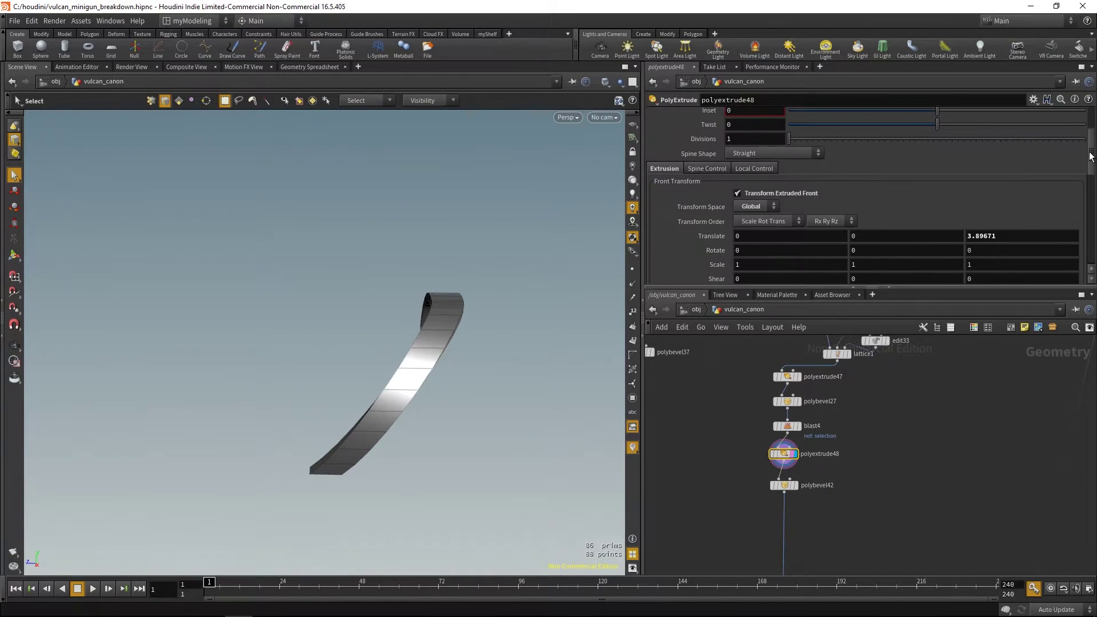
{"action": "left_click", "coordinate": [794, 193]}
{"action": "left_click", "coordinate": [799, 195]}
- Display polybevel42 and examine the strap's bevelled edges
{"action": "middle_click_drag", "start_coordinate": [870, 468], "coordinate": [872, 429]}
{"action": "left_click", "coordinate": [784, 486]}
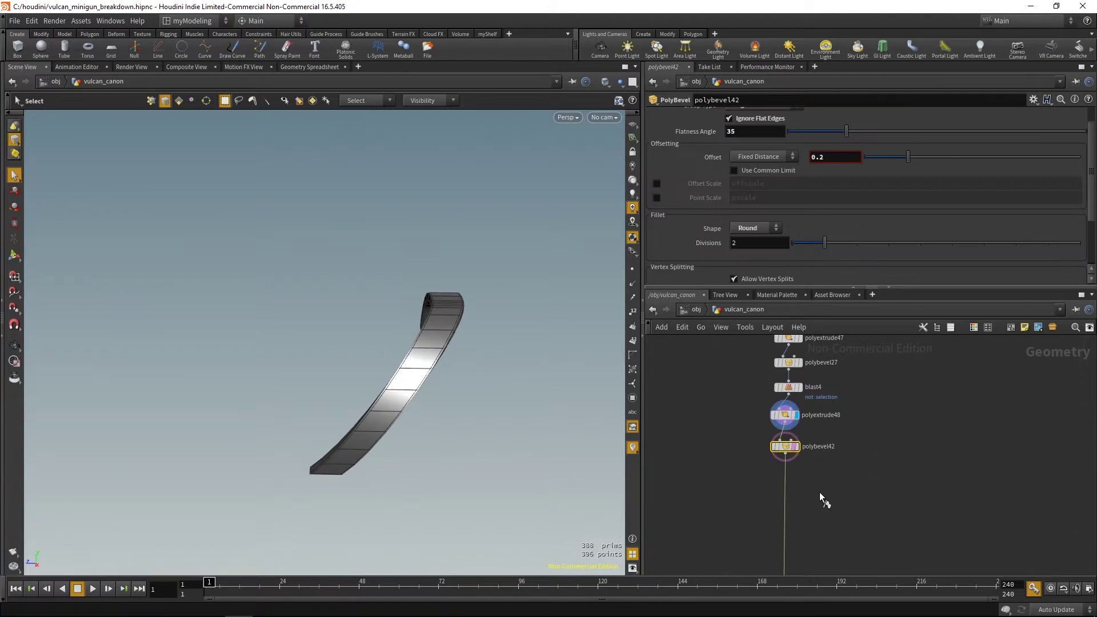
{"action": "left_click_drag", "start_coordinate": [495, 436], "coordinate": [564, 433]}
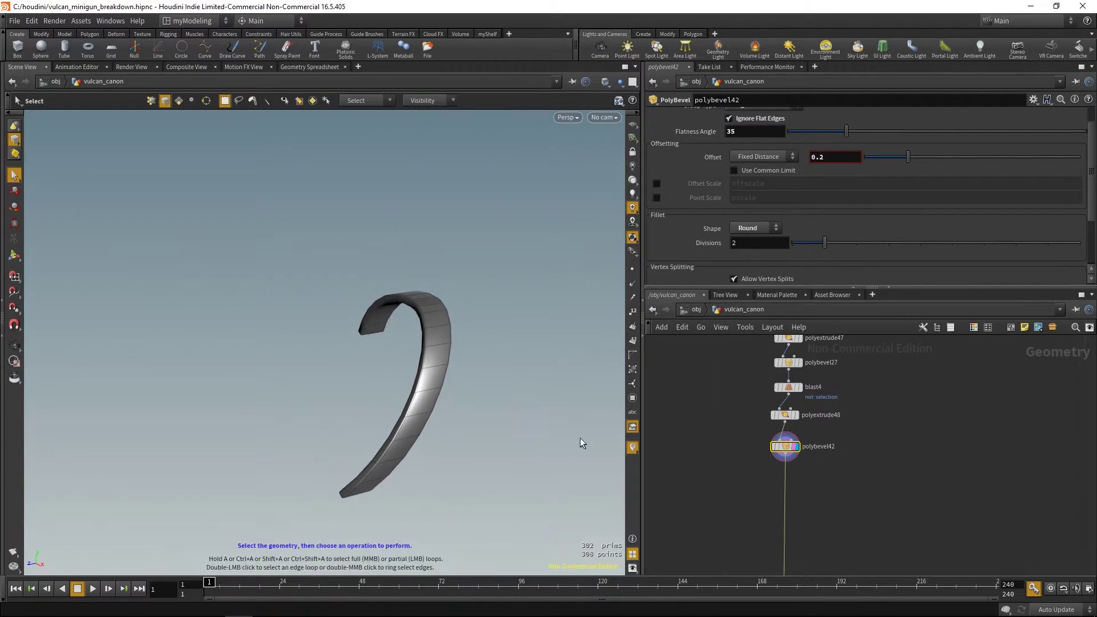
- Locate mirror1 in another part of the network and examine the mirrored bracket-and-pin assemblies up close
{"action": "middle_click_drag", "start_coordinate": [781, 517], "coordinate": [762, 402]}
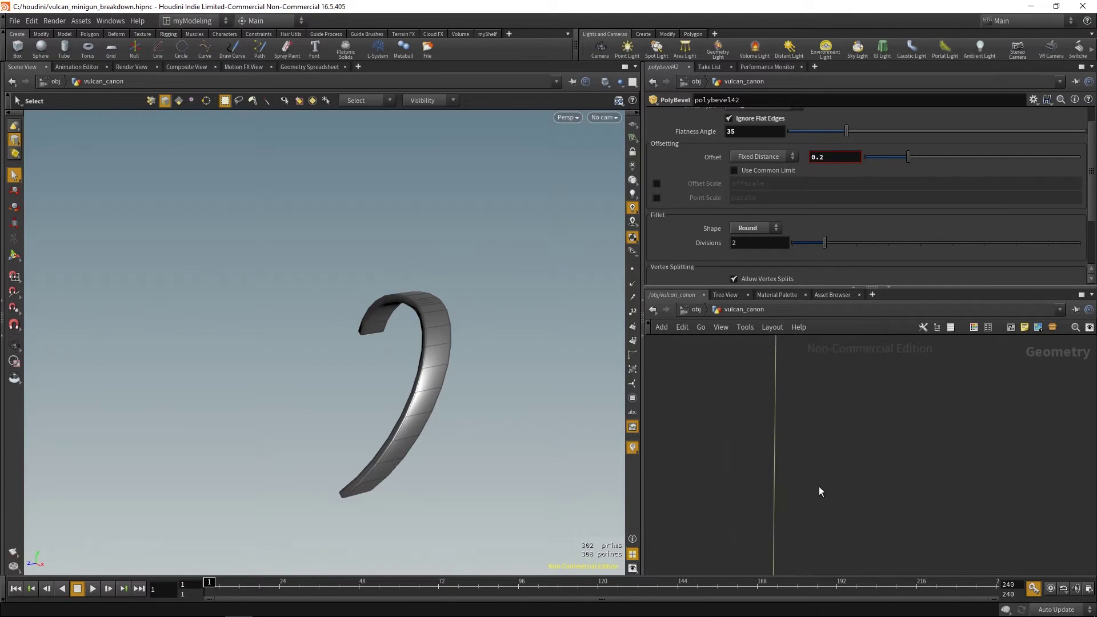
{"action": "scroll", "coordinate": [837, 471], "scroll_direction": "down", "scroll_amount": 4}
{"action": "middle_click_drag", "start_coordinate": [836, 471], "coordinate": [710, 516]}
{"action": "middle_click_drag", "start_coordinate": [766, 462], "coordinate": [743, 453]}
{"action": "scroll", "coordinate": [837, 458], "scroll_direction": "up", "scroll_amount": 4}
{"action": "scroll", "coordinate": [766, 451], "scroll_direction": "up", "scroll_amount": 4}
{"action": "left_click_drag", "start_coordinate": [815, 499], "coordinate": [895, 521]}
{"action": "key", "text": "r"}
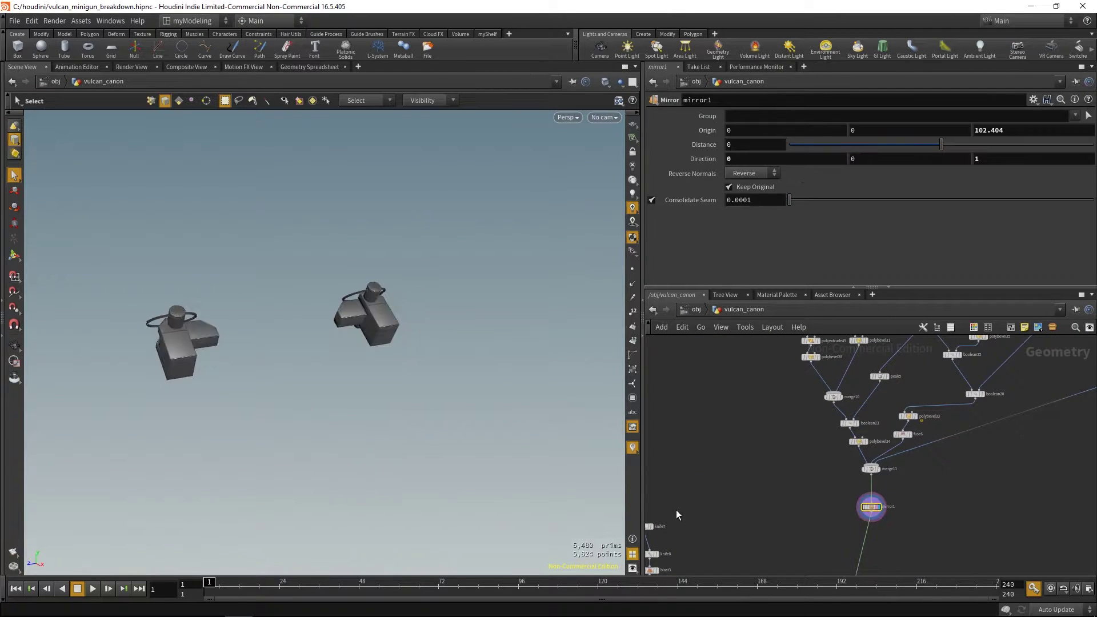
{"action": "key", "text": "space+g"}
{"action": "left_click_drag", "start_coordinate": [394, 389], "coordinate": [514, 412], "text": "alt"}
{"action": "right_click_drag", "start_coordinate": [514, 413], "coordinate": [477, 427], "text": "alt"}
{"action": "left_click_drag", "start_coordinate": [477, 428], "coordinate": [502, 400], "text": "alt"}
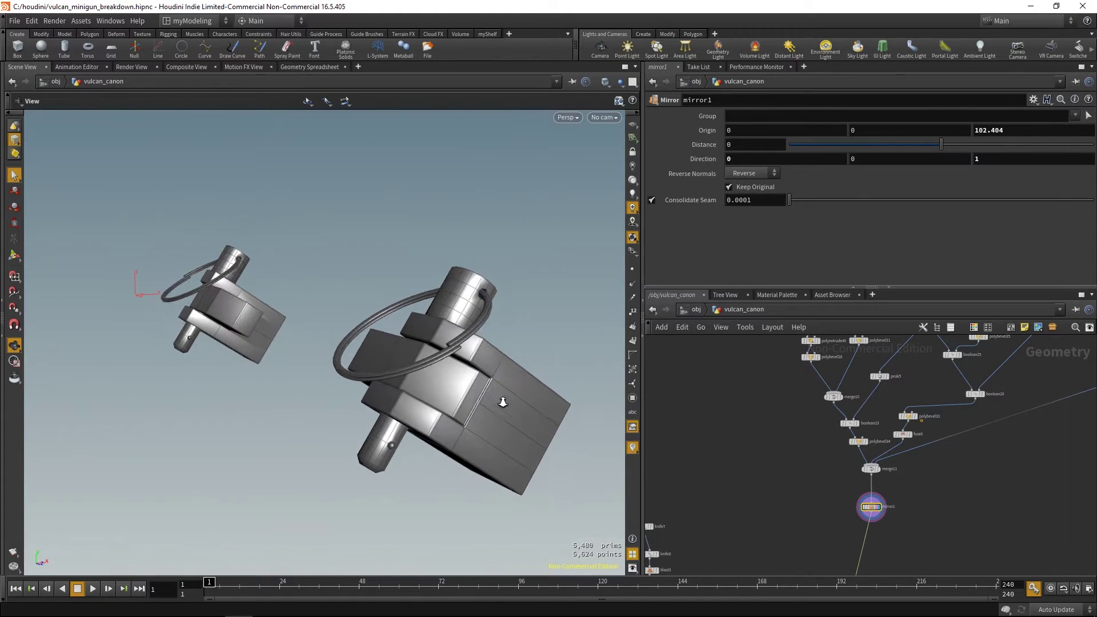
- Display polybevel28 and merge10 to examine the forked block and how it joins the second block
{"action": "middle_click_drag", "start_coordinate": [775, 400], "coordinate": [724, 463]}
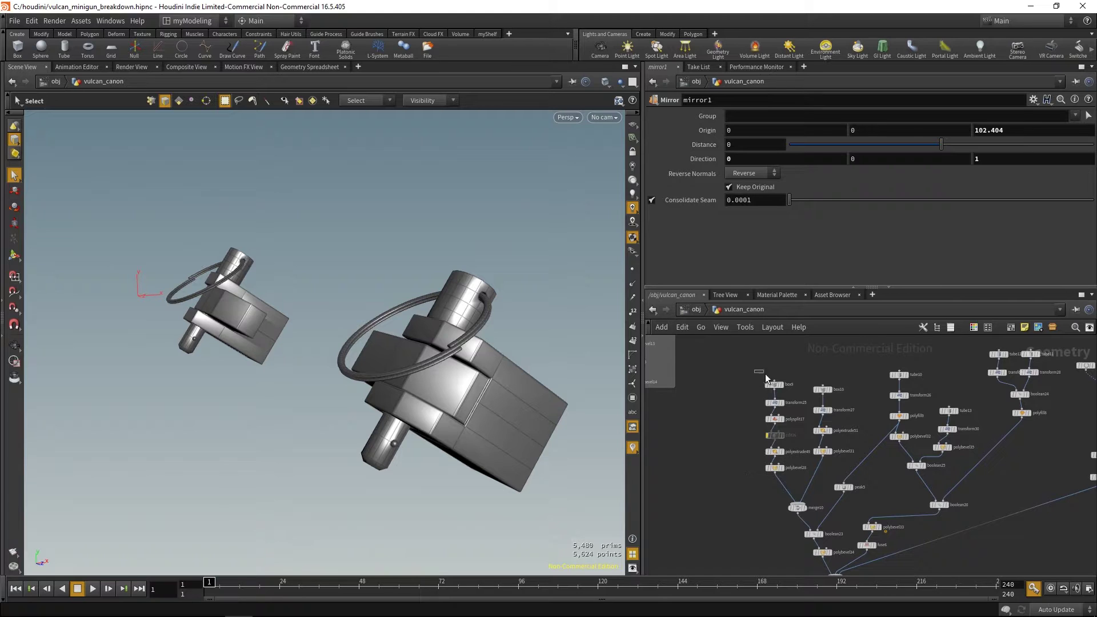
{"action": "left_click_drag", "start_coordinate": [783, 474], "coordinate": [784, 474]}
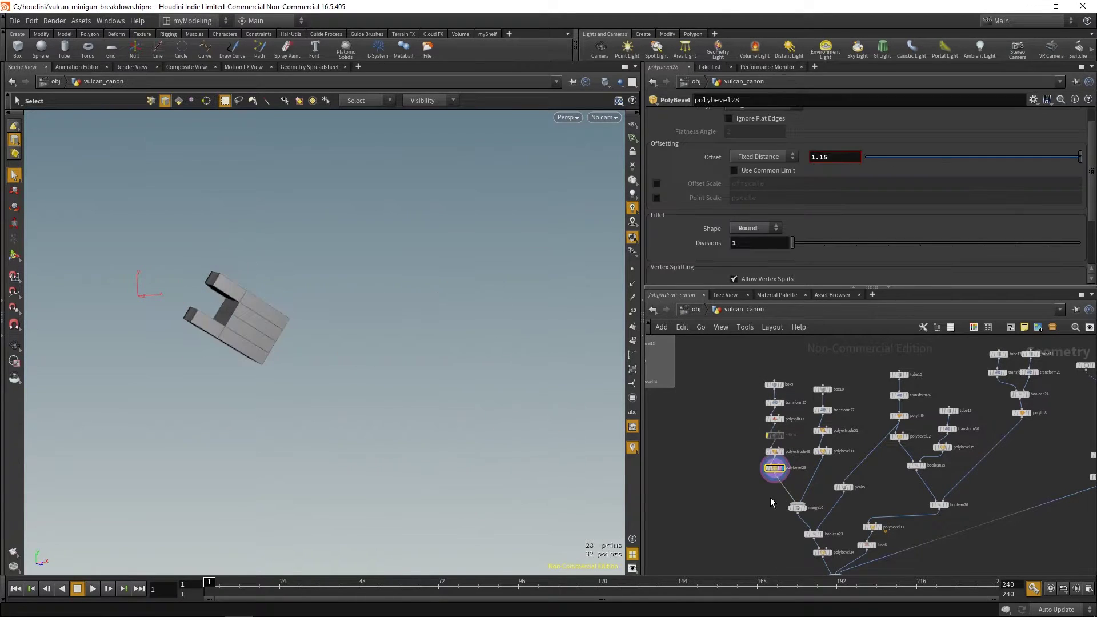
{"action": "left_click", "coordinate": [797, 507]}
{"action": "middle_click_drag", "start_coordinate": [340, 347], "coordinate": [397, 357], "text": "alt"}
{"action": "key", "text": "space+g"}
{"action": "left_click_drag", "start_coordinate": [397, 358], "coordinate": [438, 377], "text": "alt"}
{"action": "right_click_drag", "start_coordinate": [439, 377], "coordinate": [464, 384], "text": "alt"}
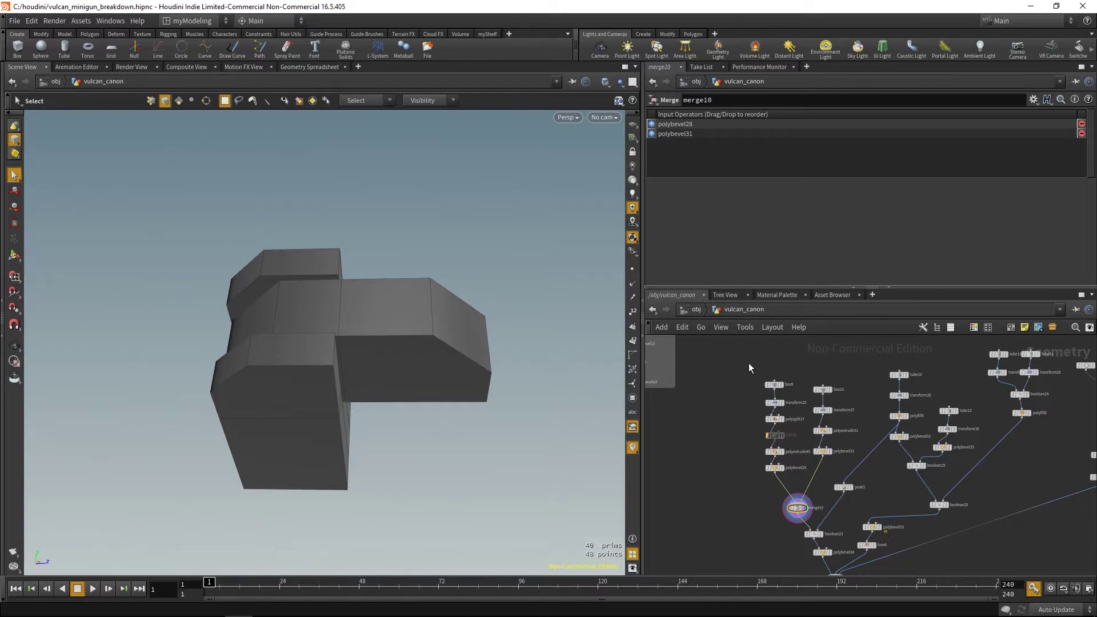
- Walk from the source box through transform25, polysplit17 and polyextrude49 to examine how the forked block is built
{"action": "left_click", "coordinate": [774, 384]}
{"action": "left_click", "coordinate": [774, 403]}
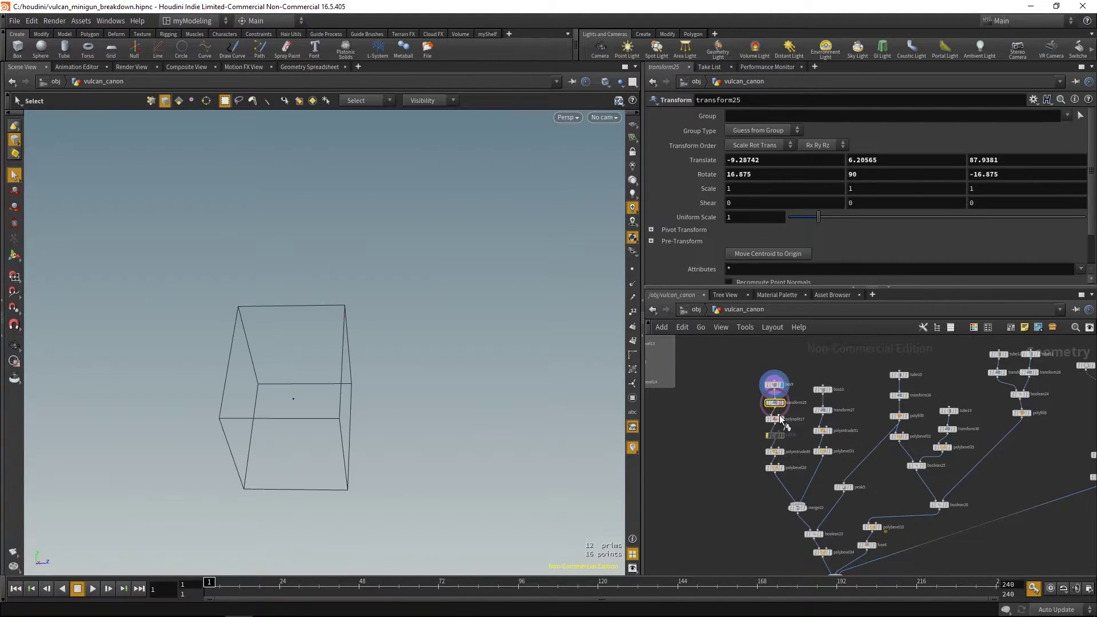
{"action": "left_click", "coordinate": [782, 403]}
{"action": "middle_click_drag", "start_coordinate": [754, 451], "coordinate": [757, 424]}
{"action": "left_click", "coordinate": [780, 390]}
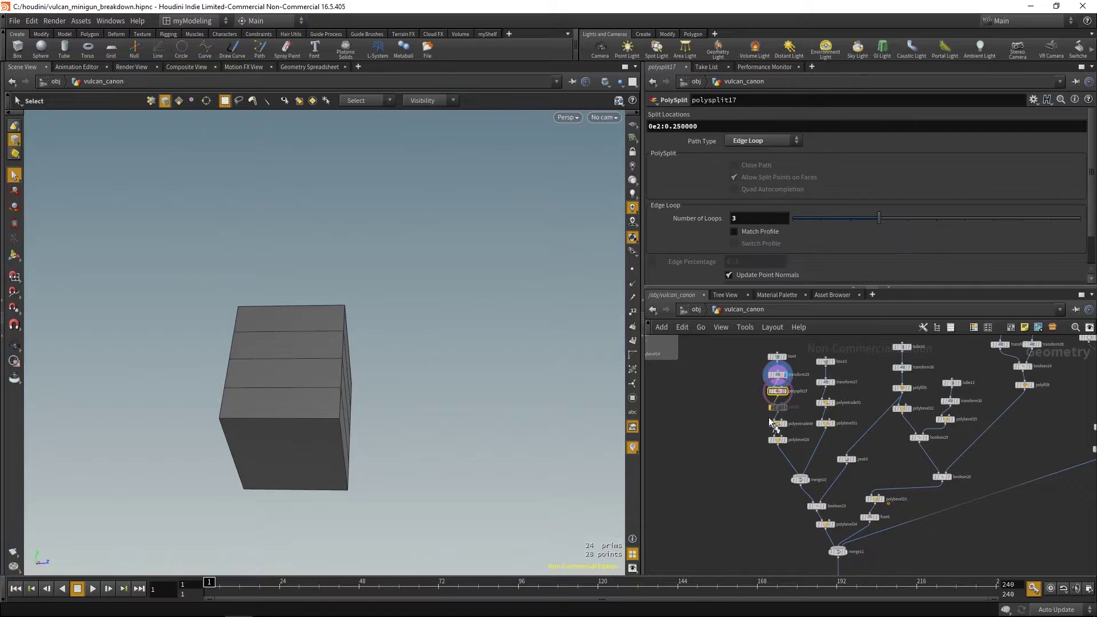
{"action": "left_click", "coordinate": [778, 423]}
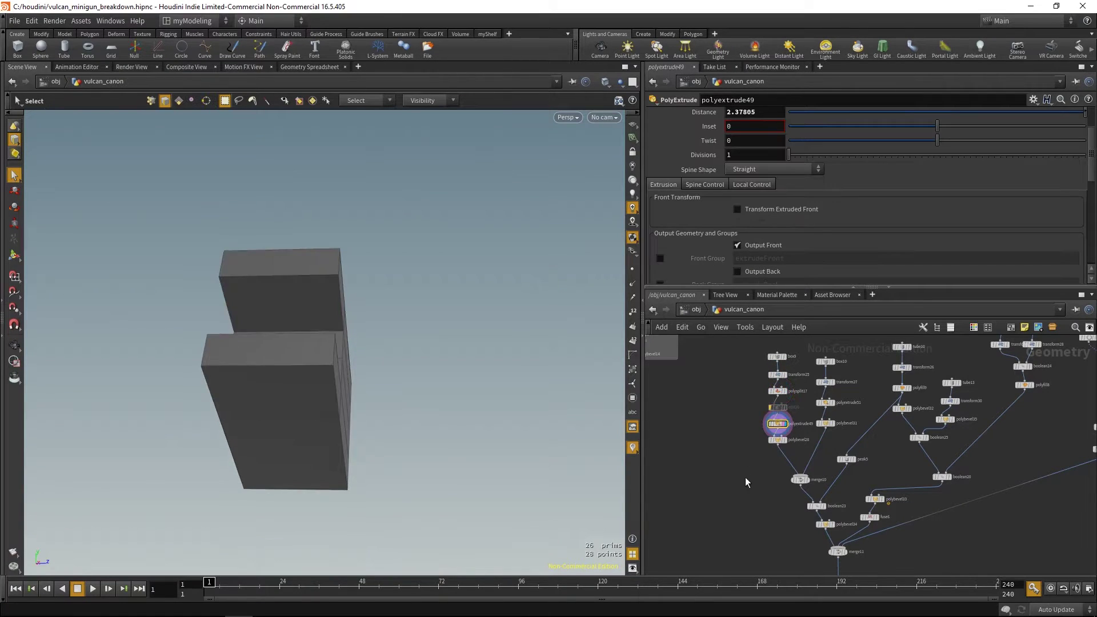
{"action": "key", "text": "Escape"}
{"action": "left_click_drag", "start_coordinate": [495, 387], "coordinate": [439, 402]}
{"action": "key", "text": "s"}
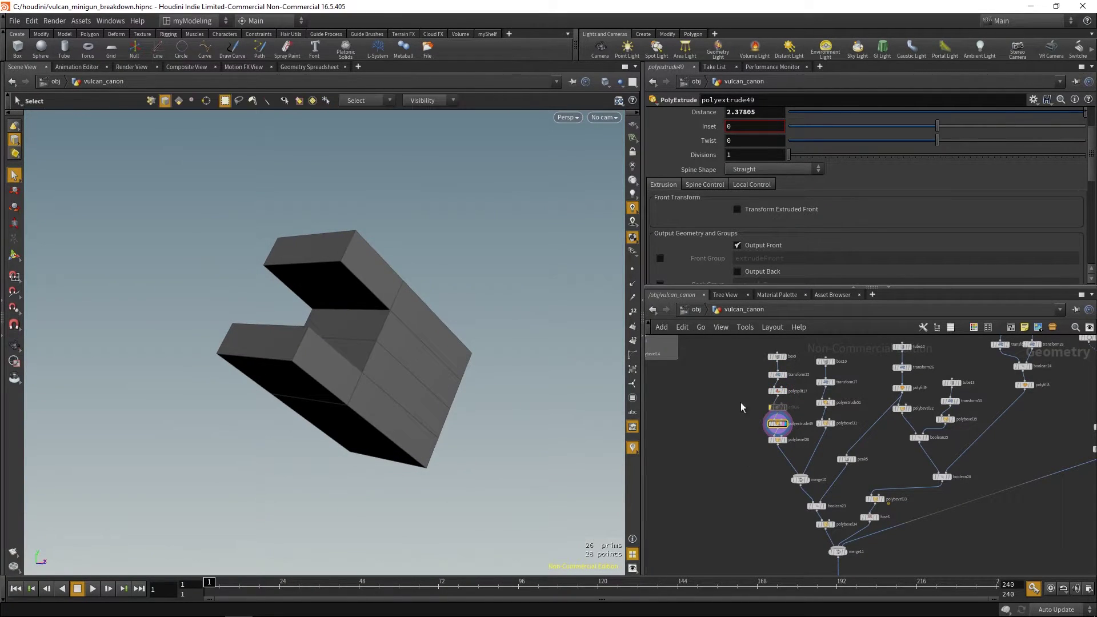
- Display polybevel28 and examine the bevelled prongs of the forked block
{"action": "left_click", "coordinate": [776, 440]}
{"action": "key", "text": "Escape"}
{"action": "left_click_drag", "start_coordinate": [595, 443], "coordinate": [522, 465]}
{"action": "key", "text": "s"}
- Walk through box10, transform27, polyextrude51 and polybevel31 to examine how the second block is built
{"action": "middle_click_drag", "start_coordinate": [740, 474], "coordinate": [709, 472]}
{"action": "left_click", "coordinate": [796, 360]}
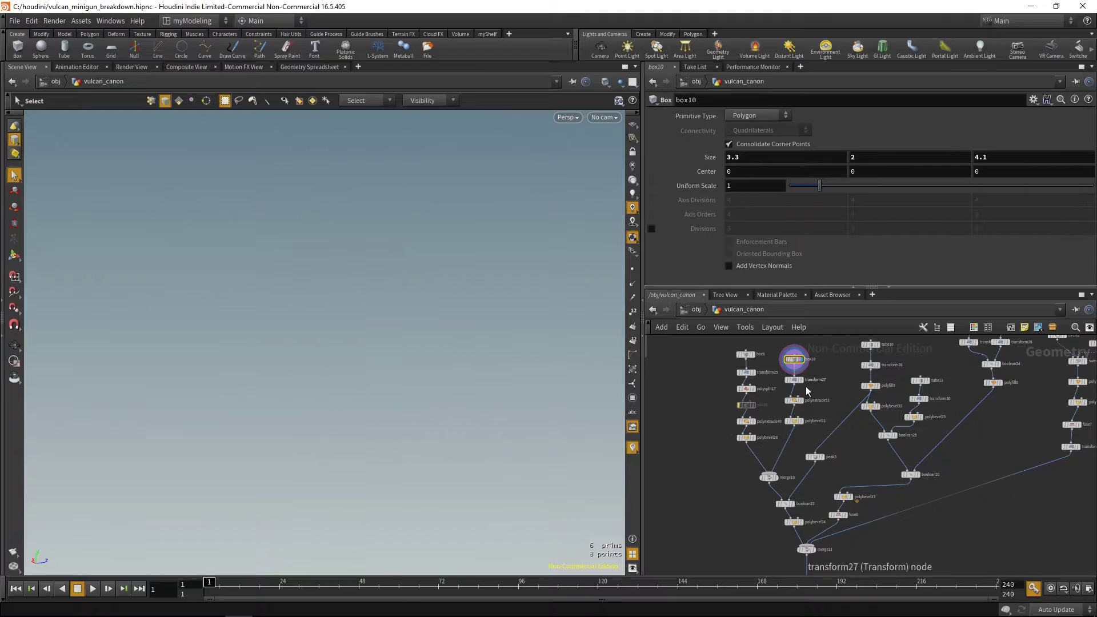
{"action": "left_click", "coordinate": [794, 381]}
{"action": "left_click", "coordinate": [794, 401]}
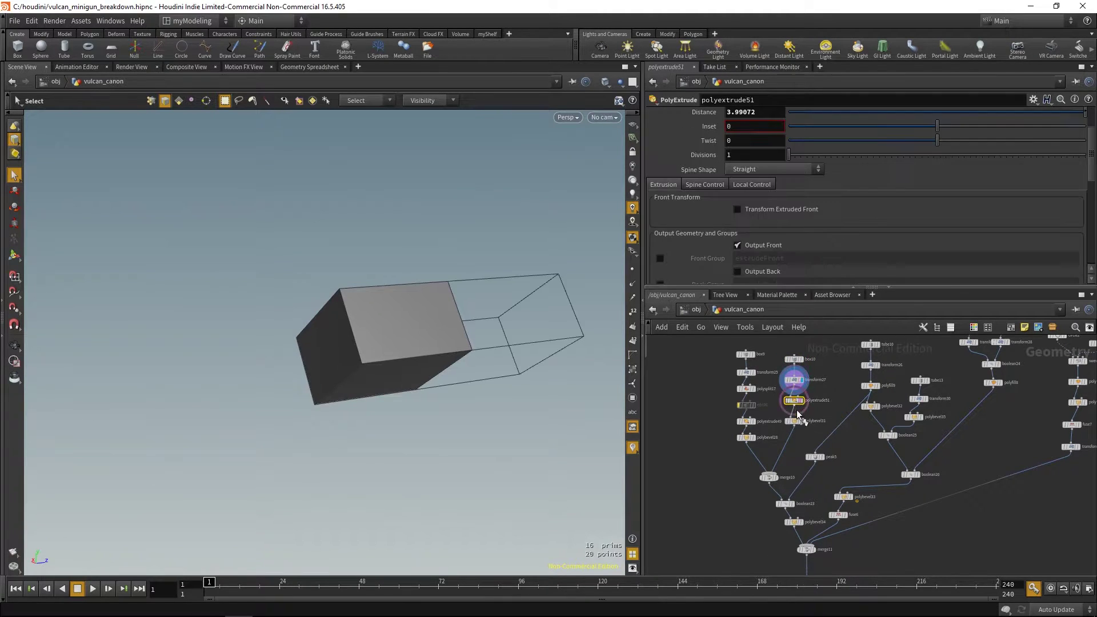
{"action": "left_click", "coordinate": [794, 421]}
{"action": "middle_click_drag", "start_coordinate": [791, 463], "coordinate": [793, 443]}
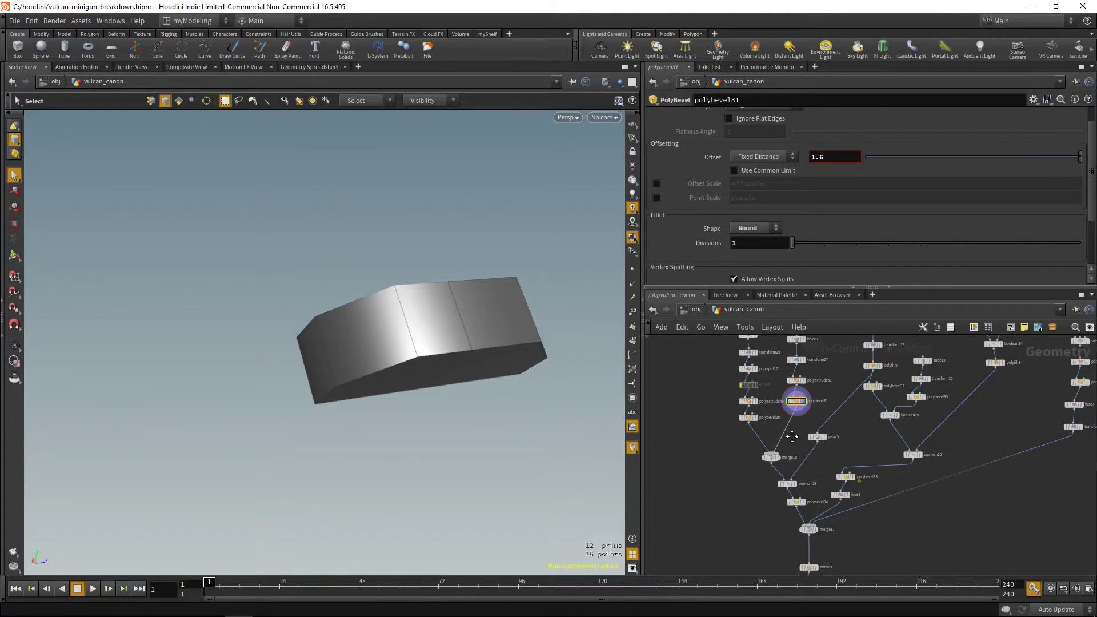
- Display merge10 and examine the two blocks combined
{"action": "left_click", "coordinate": [771, 457]}
{"action": "key", "text": "r"}
{"action": "middle_click_drag", "start_coordinate": [736, 489], "coordinate": [687, 491]}
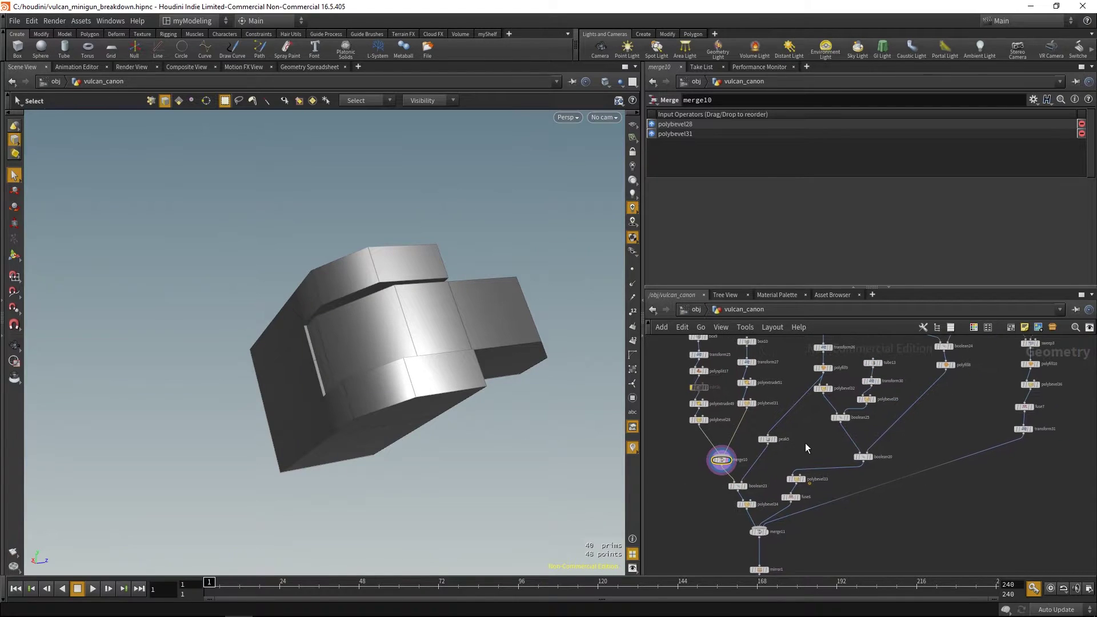
{"action": "middle_click_drag", "start_coordinate": [803, 445], "coordinate": [779, 488]}
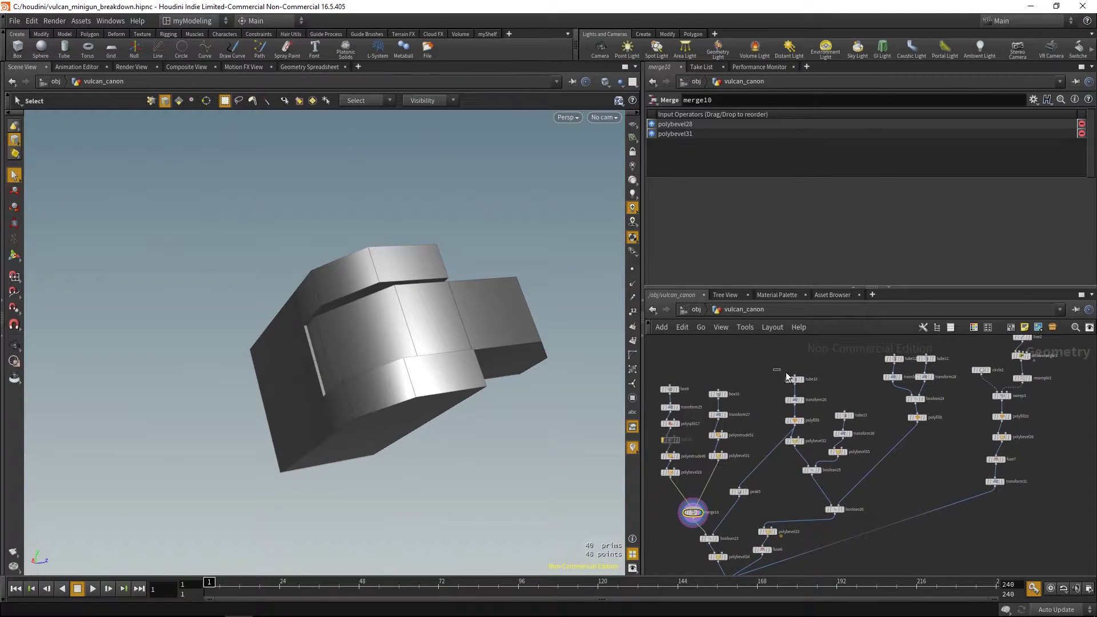
- Walk through tube10, transform26, polyfill9 and polybevel32 to examine how the pin is placed, capped and bevelled
{"action": "left_click", "coordinate": [792, 379]}
{"action": "key", "text": "r"}
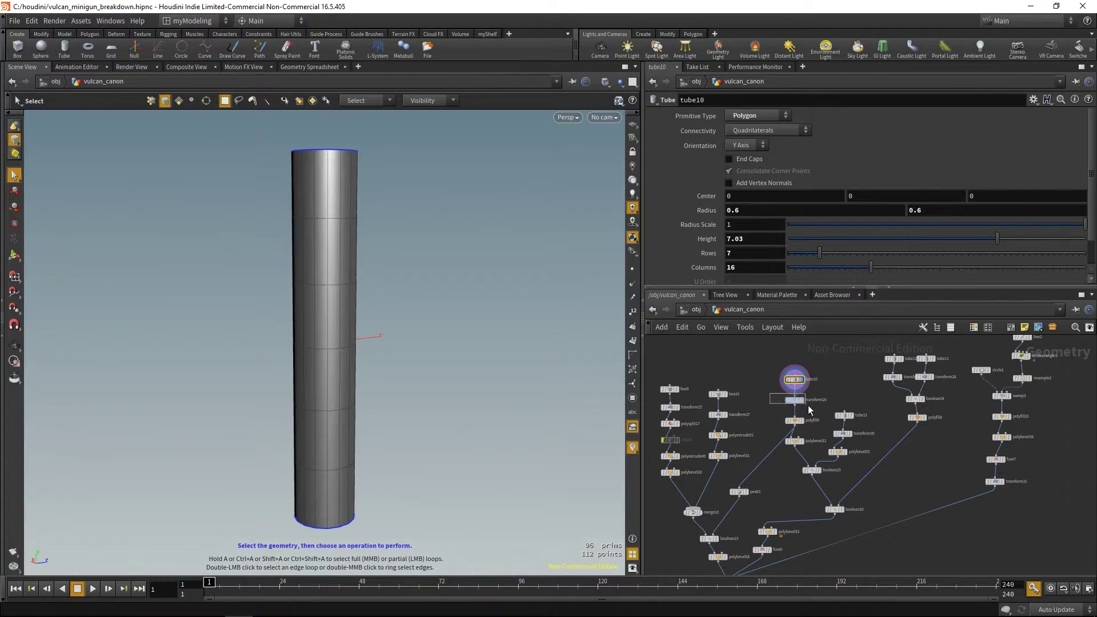
{"action": "left_click_drag", "start_coordinate": [807, 405], "coordinate": [810, 407]}
{"action": "key", "text": "r"}
{"action": "key", "text": "space+g"}
{"action": "mouse_move", "coordinate": [489, 389]}
{"action": "left_mouse_down"}
{"action": "mouse_move", "coordinate": [464, 406]}
{"action": "mouse_move", "coordinate": [480, 400]}
{"action": "left_mouse_up"}
{"action": "left_click", "coordinate": [793, 421]}
{"action": "left_click", "coordinate": [803, 421]}
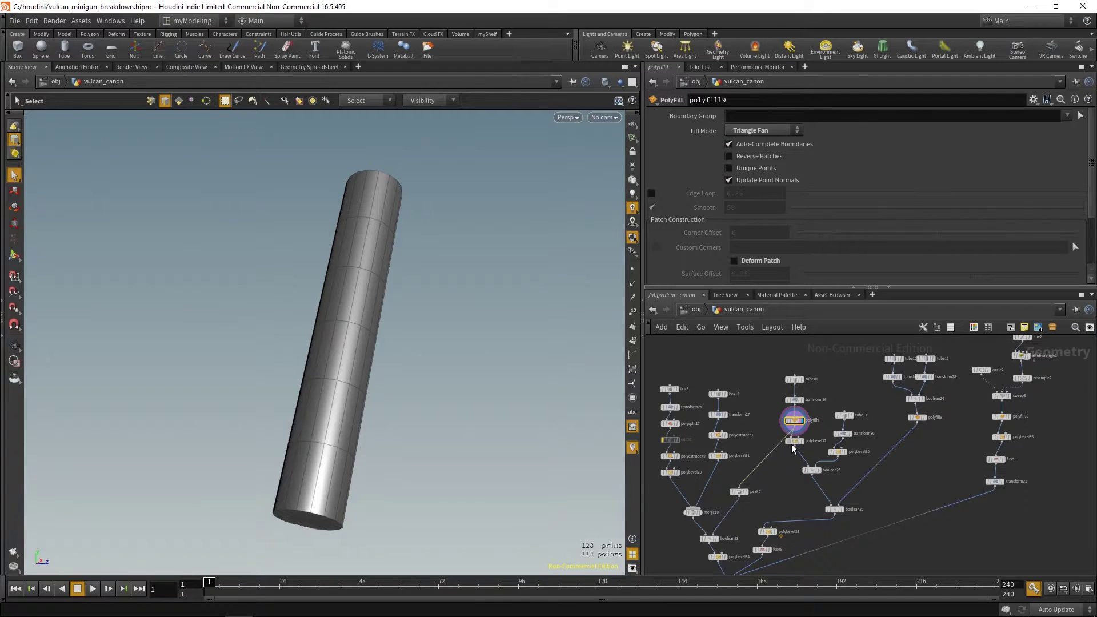
{"action": "left_click", "coordinate": [795, 441]}
{"action": "left_click", "coordinate": [802, 441]}
- Display boolean23 and examine the pin hole cut through the merged blocks
{"action": "middle_click_drag", "start_coordinate": [789, 488], "coordinate": [787, 447]}
{"action": "left_click", "coordinate": [721, 487]}
{"action": "left_click", "coordinate": [728, 486]}
{"action": "key", "text": "space+h"}
{"action": "mouse_move", "coordinate": [517, 419]}
{"action": "left_mouse_down"}
{"action": "mouse_move", "coordinate": [493, 381]}
{"action": "mouse_move", "coordinate": [458, 360]}
{"action": "mouse_move", "coordinate": [522, 458]}
{"action": "mouse_move", "coordinate": [502, 403]}
{"action": "left_mouse_up"}
- Display boolean25 and examine the union of the pin and its small cross tube
{"action": "middle_click_drag", "start_coordinate": [745, 467], "coordinate": [834, 444]}
{"action": "right_click", "coordinate": [820, 438]}
{"action": "left_click", "coordinate": [859, 437]}
{"action": "right_click_drag", "start_coordinate": [834, 444], "coordinate": [847, 463]}
{"action": "middle_click_drag", "start_coordinate": [848, 462], "coordinate": [821, 435]}
{"action": "left_click", "coordinate": [842, 442]}
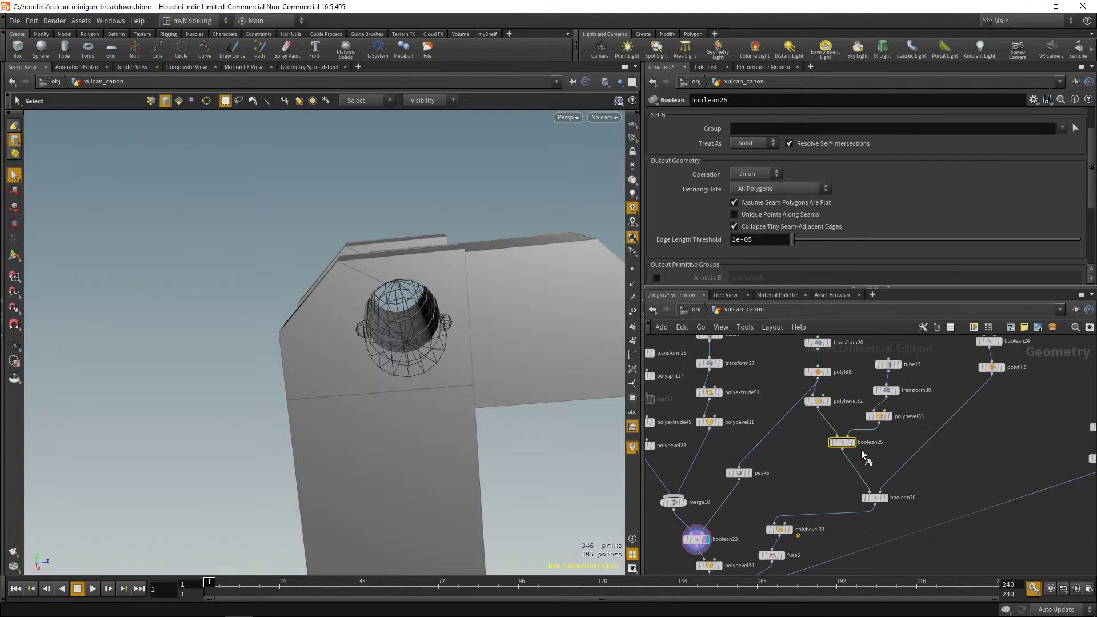
{"action": "left_click", "coordinate": [852, 441]}
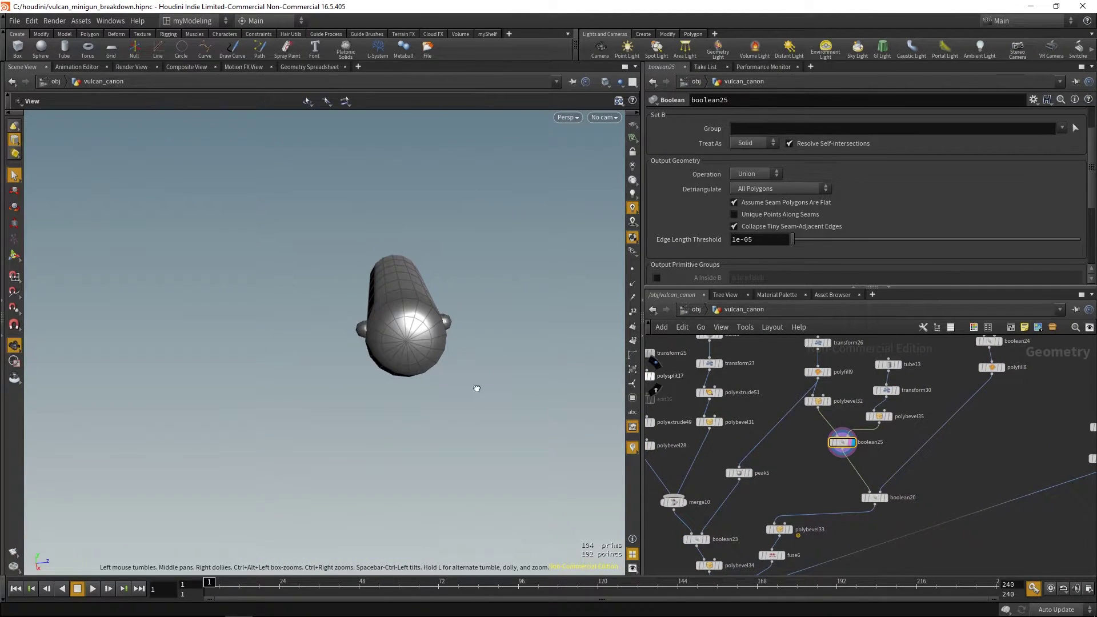
- Display tube13 and examine the source of the small cross tube against the pin's wireframe
{"action": "left_click", "coordinate": [890, 364]}
{"action": "left_click", "coordinate": [898, 365]}
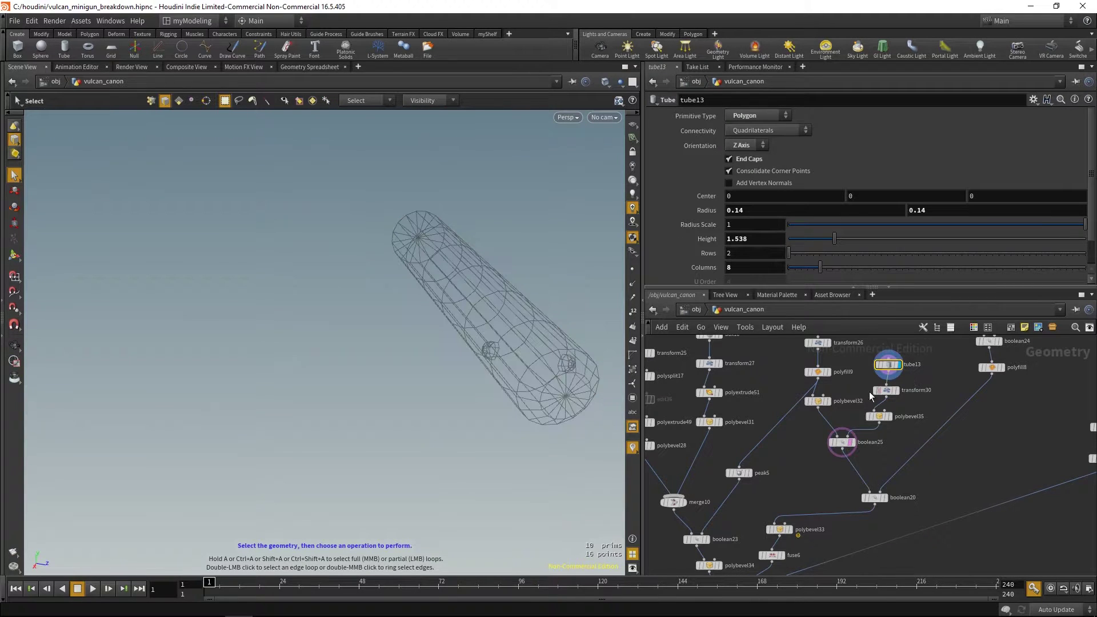
{"action": "key", "text": "Escape"}
{"action": "left_click_drag", "start_coordinate": [551, 448], "coordinate": [458, 414]}
{"action": "key", "text": "s"}
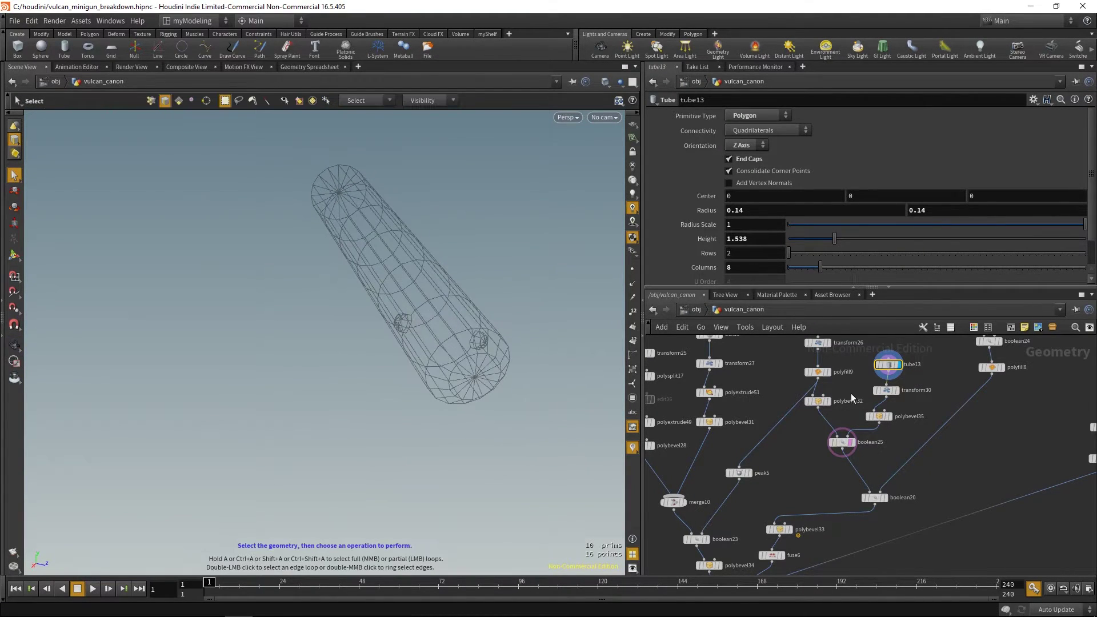
- Display transform30 and polybevel35 to examine how the small cross tube is placed and its ends rounded
{"action": "left_click", "coordinate": [886, 390]}
{"action": "left_click", "coordinate": [898, 391]}
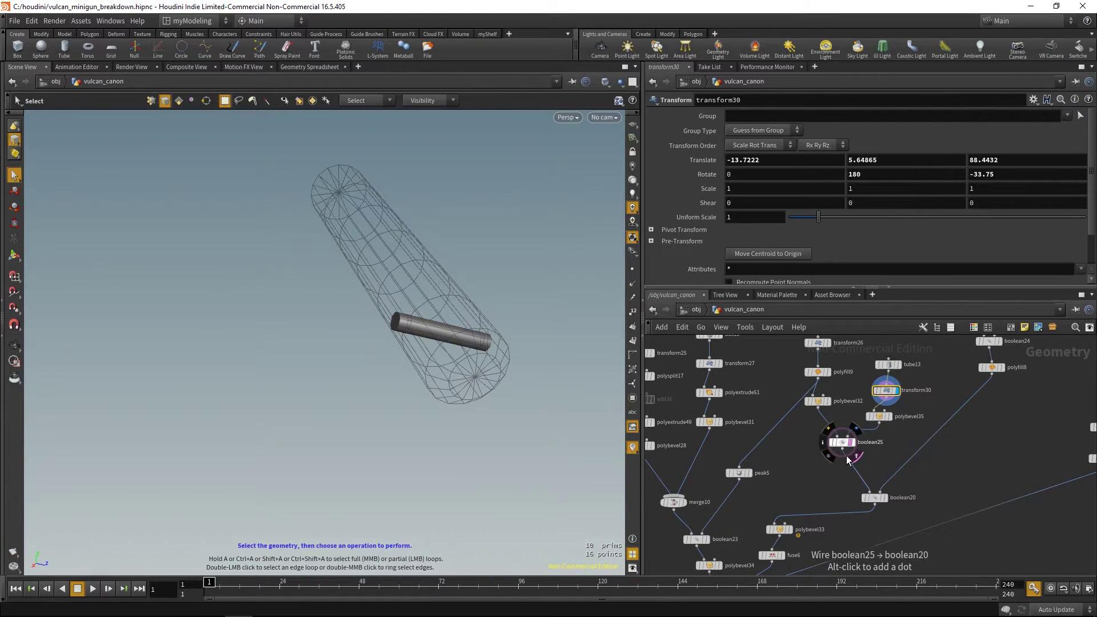
{"action": "middle_click_drag", "start_coordinate": [898, 446], "coordinate": [880, 433]}
{"action": "left_click", "coordinate": [865, 411]}
{"action": "left_click", "coordinate": [880, 411]}
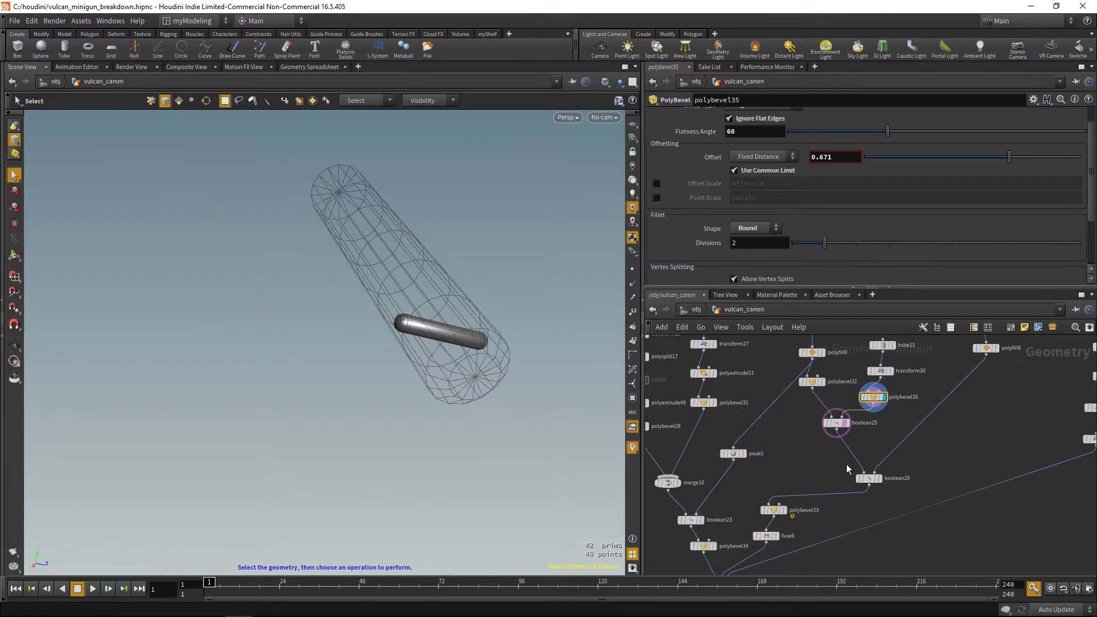
{"action": "middle_click_drag", "start_coordinate": [829, 468], "coordinate": [784, 495]}
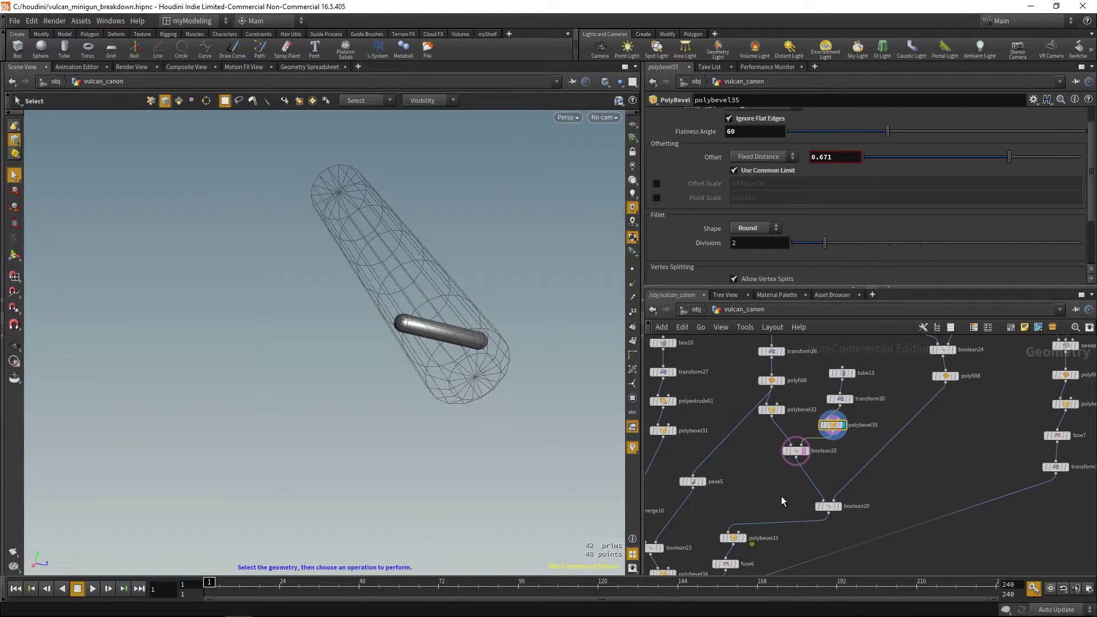
- Display boolean20 and examine the union of the pin with its wider head from several angles
{"action": "left_click", "coordinate": [834, 503]}
{"action": "left_click", "coordinate": [844, 503]}
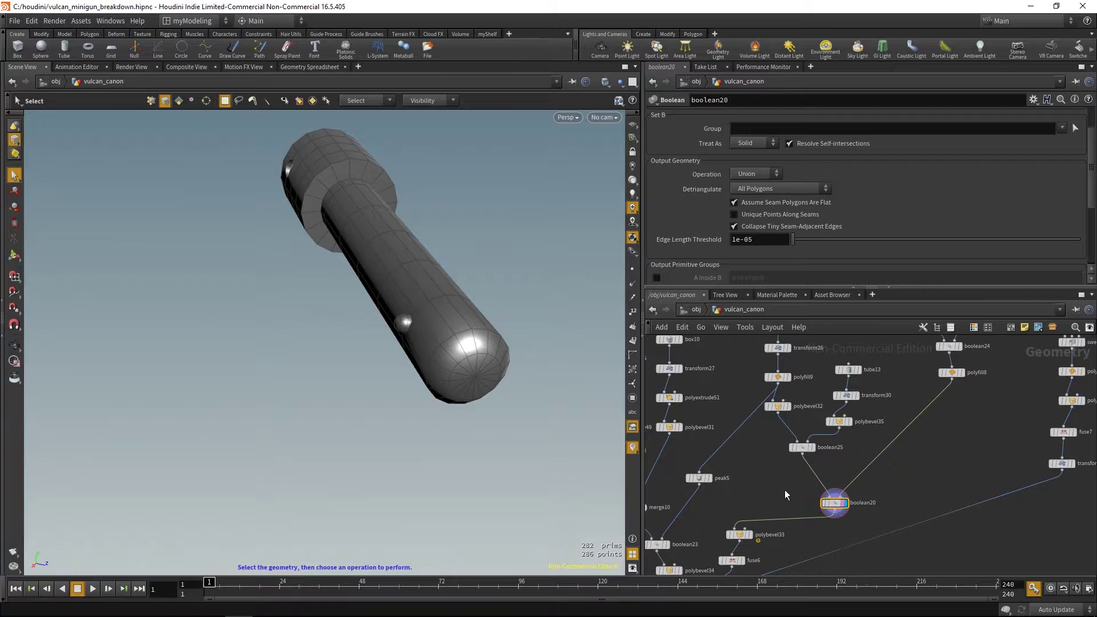
{"action": "middle_click_drag", "start_coordinate": [395, 320], "coordinate": [435, 384], "text": "alt"}
{"action": "left_click_drag", "start_coordinate": [455, 351], "coordinate": [434, 377], "text": "alt"}
{"action": "middle_click_drag", "start_coordinate": [434, 377], "coordinate": [366, 339], "text": "alt"}
{"action": "right_click_drag", "start_coordinate": [369, 310], "coordinate": [382, 291], "text": "alt"}
- Inspect transform29 and polyfill8 to see how the drilled pin head is built
{"action": "middle_click_drag", "start_coordinate": [863, 407], "coordinate": [814, 480]}
{"action": "left_click", "coordinate": [878, 387]}
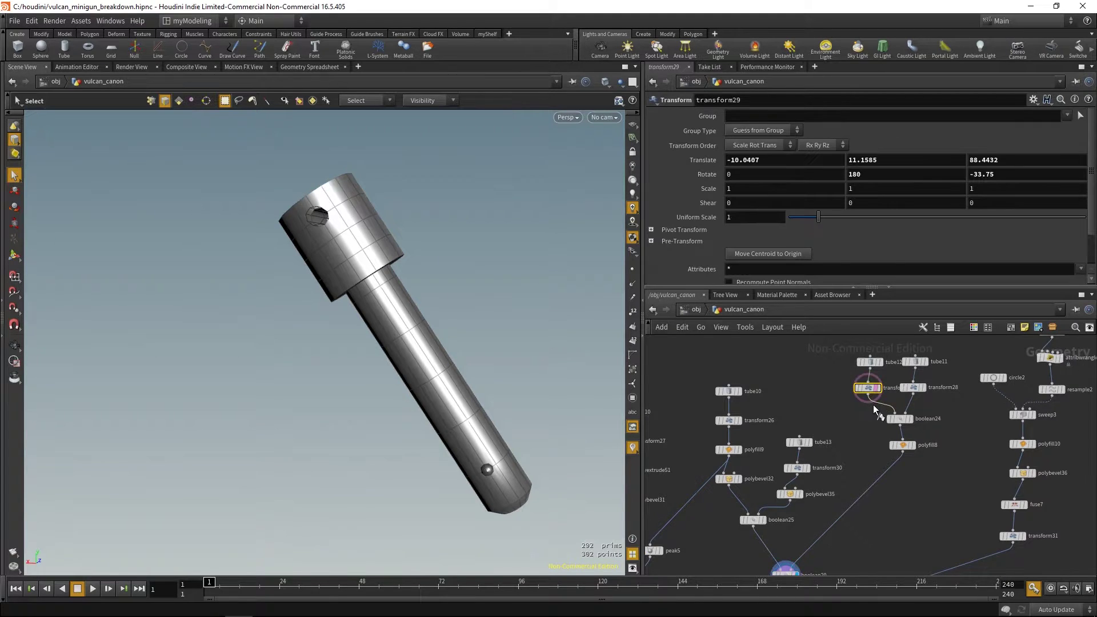
{"action": "left_click", "coordinate": [913, 445]}
{"action": "middle_click_drag", "start_coordinate": [857, 493], "coordinate": [862, 460]}
{"action": "middle_click_drag", "start_coordinate": [832, 531], "coordinate": [914, 426]}
{"action": "middle_click_drag", "start_coordinate": [827, 460], "coordinate": [883, 434]}
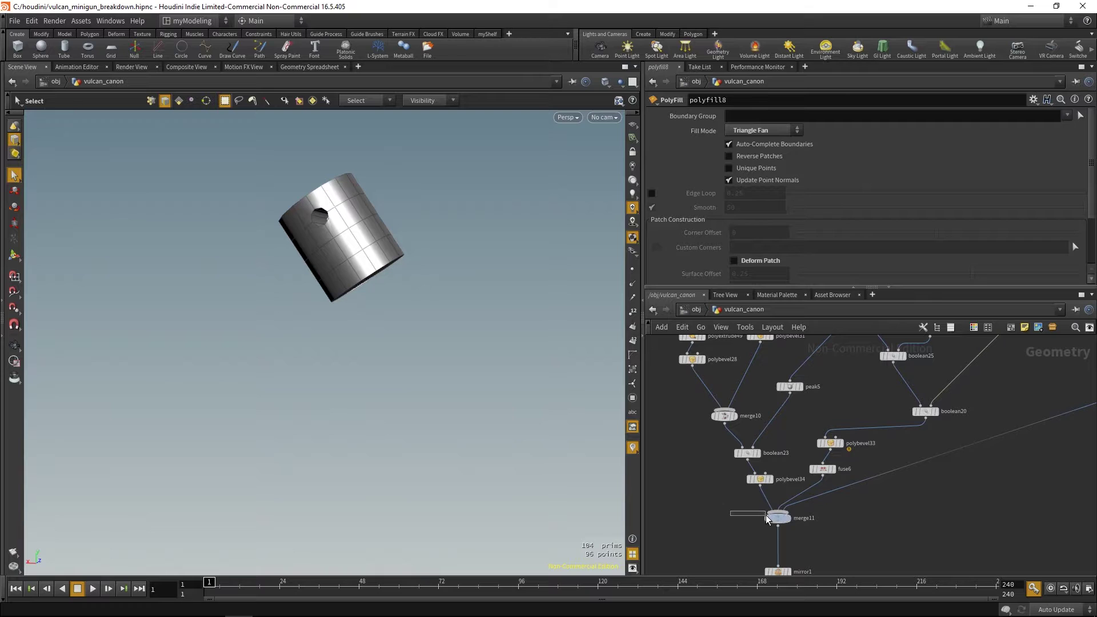
- Display merge11, examine the combined bracket, pin and ring, and trace its transform31 input branch
{"action": "left_click", "coordinate": [787, 517]}
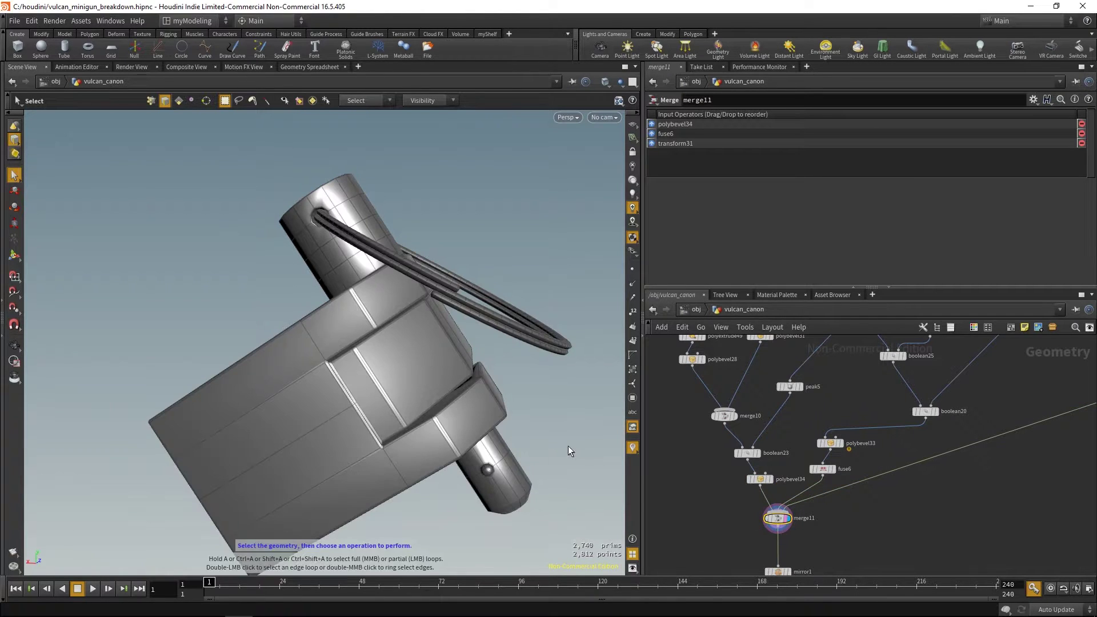
{"action": "left_click_drag", "start_coordinate": [519, 405], "coordinate": [478, 355]}
{"action": "middle_click_drag", "start_coordinate": [1013, 423], "coordinate": [894, 463]}
{"action": "scroll", "coordinate": [930, 438], "scroll_direction": "down", "scroll_amount": 3}
{"action": "middle_click_drag", "start_coordinate": [927, 425], "coordinate": [766, 499]}
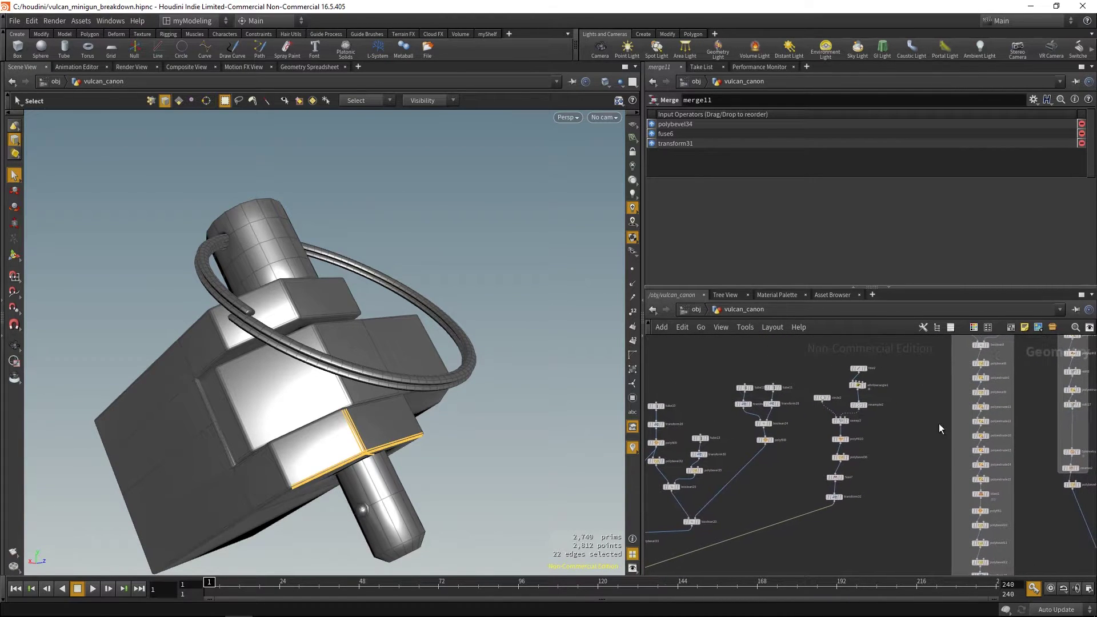
- Display line2 at the start of the ring branch, show its points and examine the source line
{"action": "middle_click_drag", "start_coordinate": [912, 389], "coordinate": [893, 436]}
{"action": "scroll", "coordinate": [890, 438], "scroll_direction": "up", "scroll_amount": 3}
{"action": "left_click", "coordinate": [810, 401]}
{"action": "left_click", "coordinate": [822, 401]}
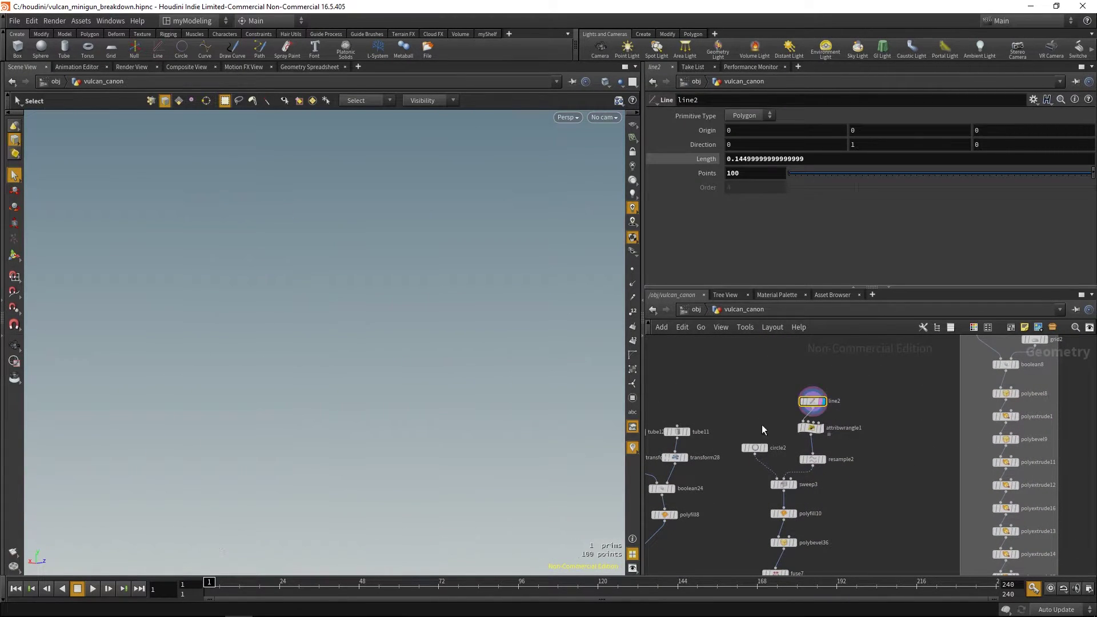
{"action": "key", "text": "space+g"}
{"action": "left_click_drag", "start_coordinate": [350, 404], "coordinate": [405, 417]}
{"action": "left_click", "coordinate": [631, 269]}
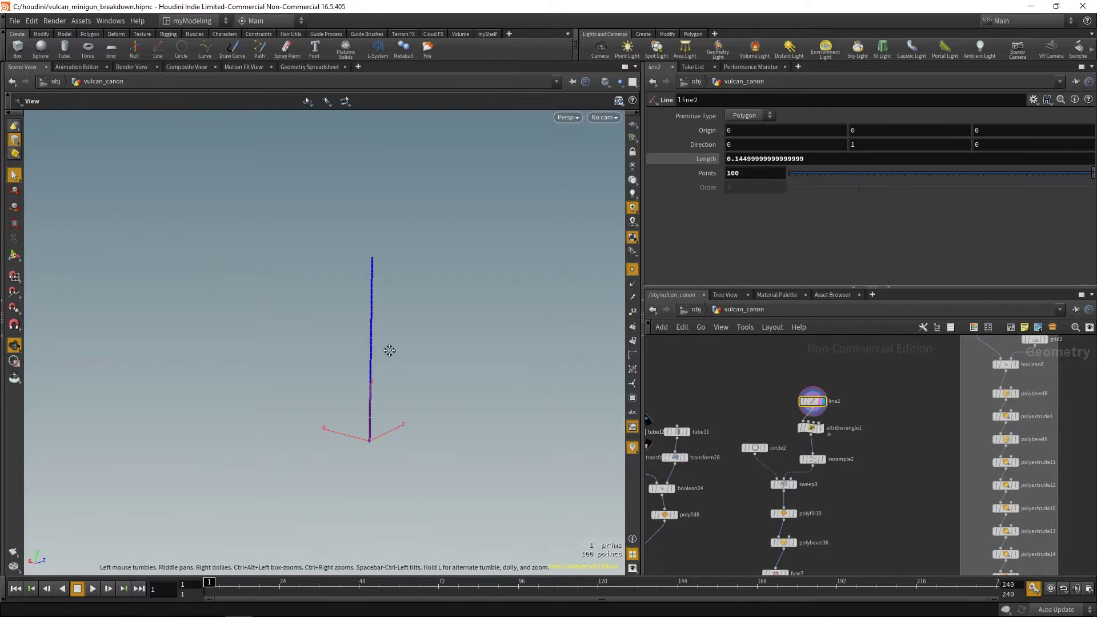
{"action": "right_click_drag", "start_coordinate": [532, 413], "coordinate": [555, 443]}
{"action": "middle_click_drag", "start_coordinate": [449, 372], "coordinate": [470, 420]}
{"action": "left_click_drag", "start_coordinate": [470, 420], "coordinate": [472, 441]}
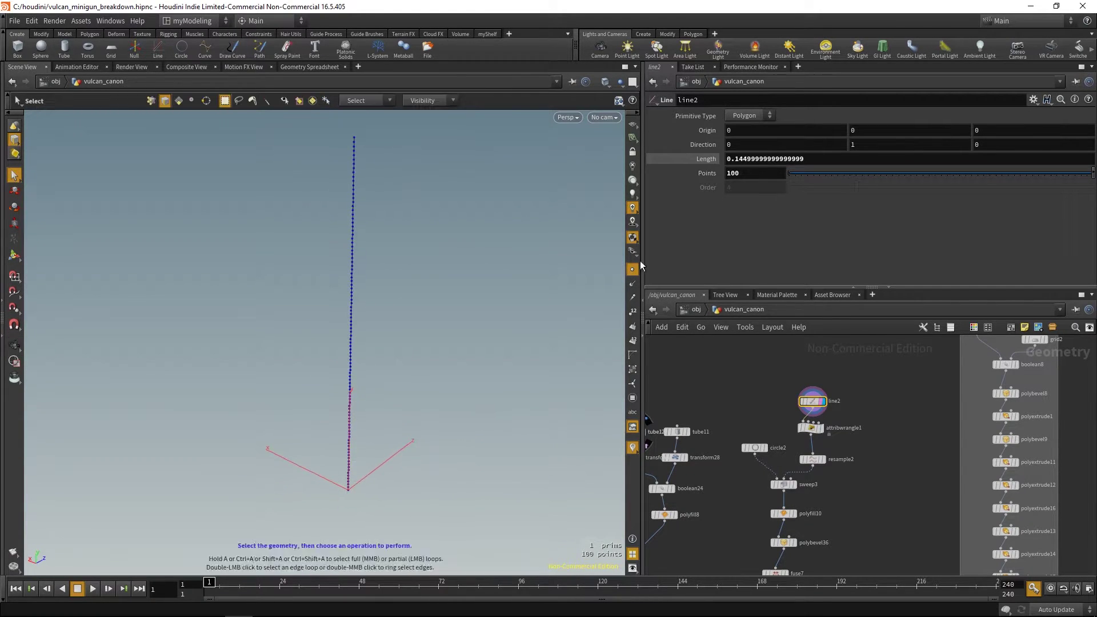
{"action": "middle_click_drag", "start_coordinate": [741, 401], "coordinate": [749, 404]}
{"action": "scroll", "coordinate": [831, 411], "scroll_direction": "up", "scroll_amount": 3}
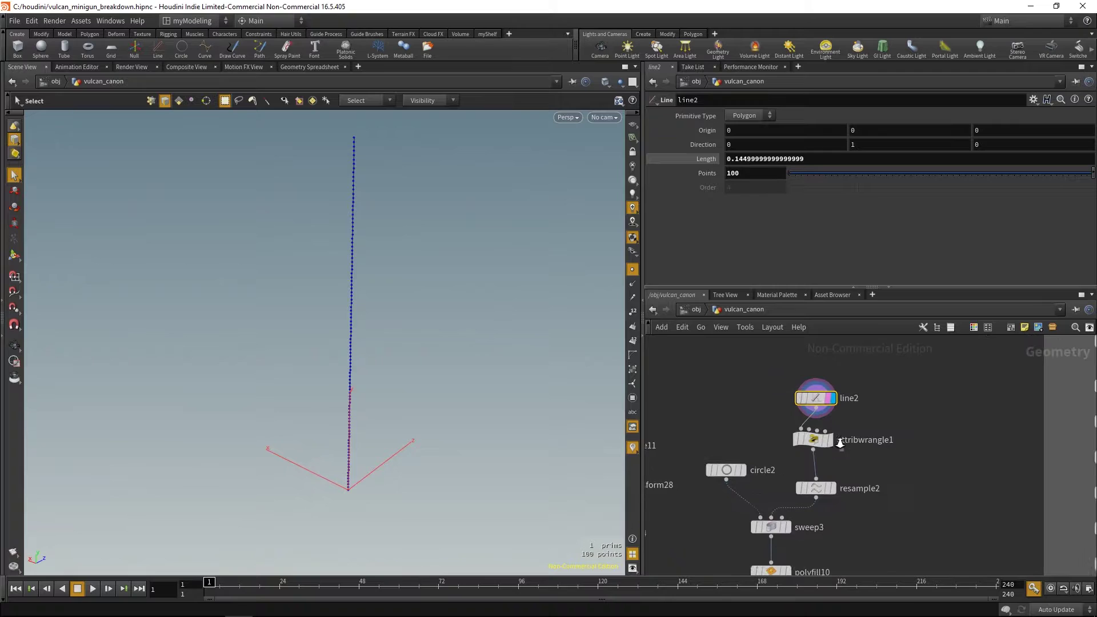
- Display attribwrangle1 and examine the coiled line together with its sine and cosine VEX code
{"action": "left_click", "coordinate": [811, 438]}
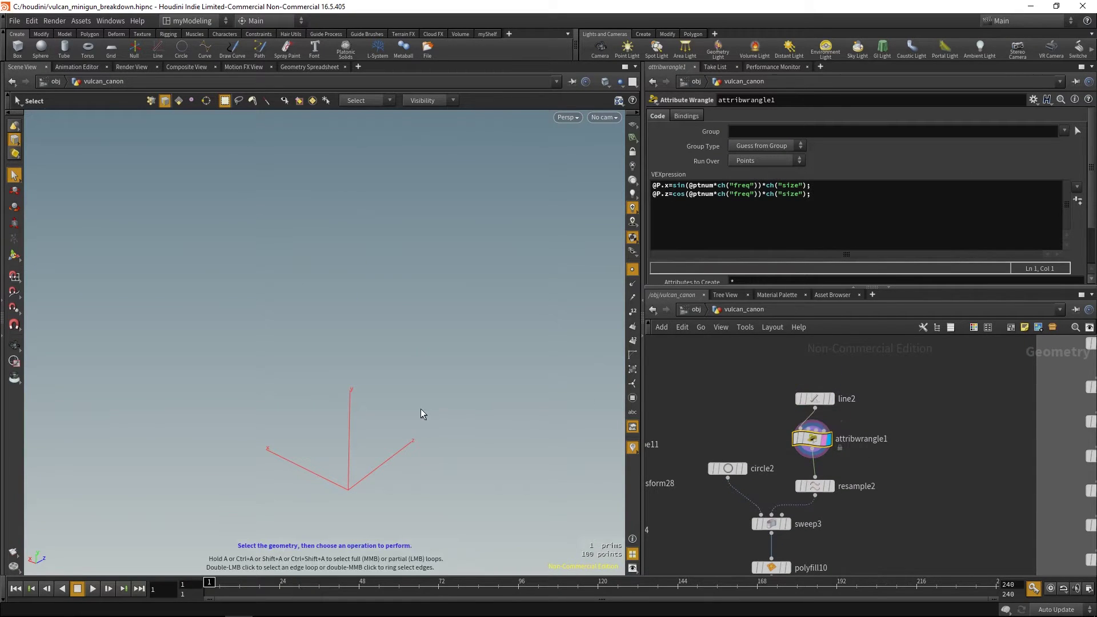
{"action": "key", "text": "space+g"}
{"action": "middle_click_drag", "start_coordinate": [429, 399], "coordinate": [451, 405]}
{"action": "left_click_drag", "start_coordinate": [413, 393], "coordinate": [482, 392]}
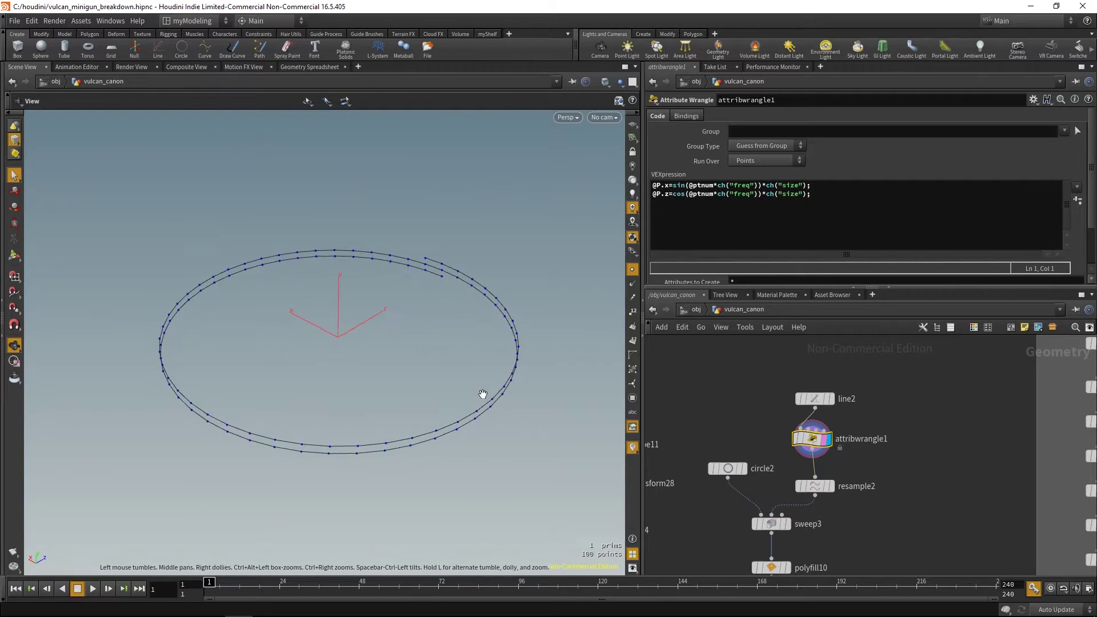
{"action": "key", "text": "s"}
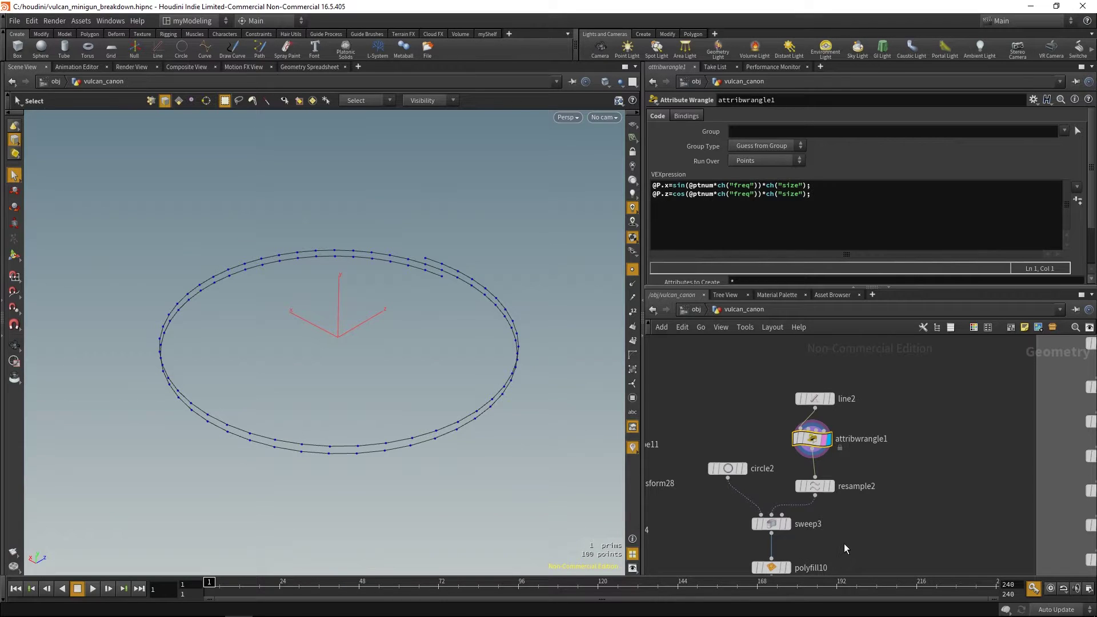
{"action": "middle_click_drag", "start_coordinate": [826, 495], "coordinate": [853, 485]}
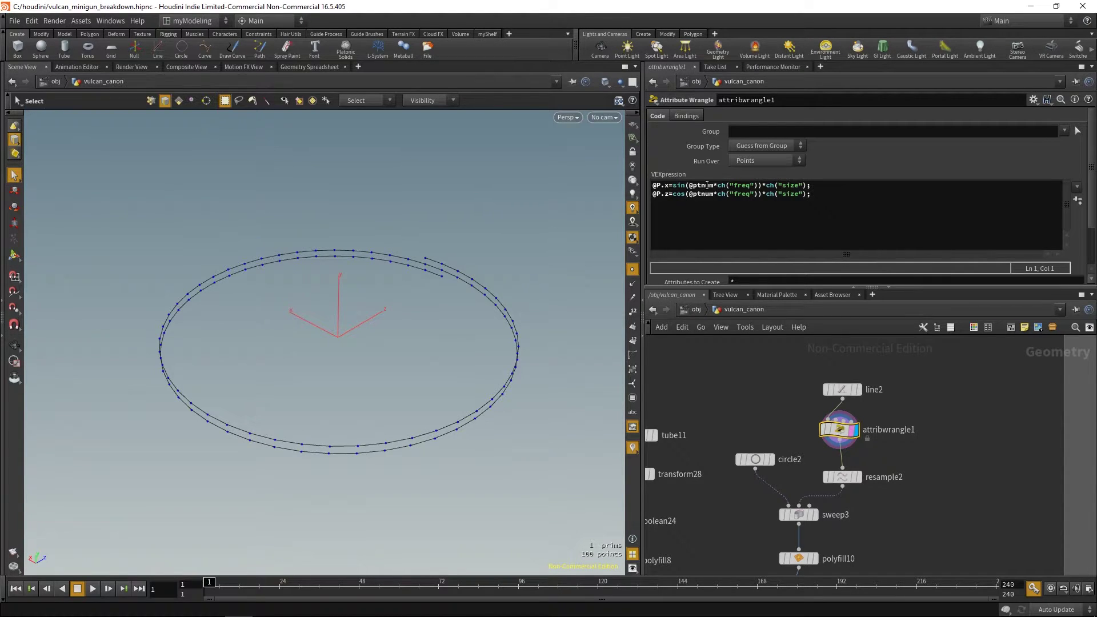
- Try a Size of 1 on attribwrangle1 to shrink the coil, and undo the change
{"action": "left_click_drag", "start_coordinate": [1091, 170], "coordinate": [1090, 209]}
{"action": "mouse_move", "coordinate": [828, 264]}
{"action": "left_mouse_down"}
{"action": "mouse_move", "coordinate": [895, 260]}
{"action": "mouse_move", "coordinate": [805, 257]}
{"action": "mouse_move", "coordinate": [849, 258]}
{"action": "mouse_move", "coordinate": [827, 260]}
{"action": "left_mouse_up"}
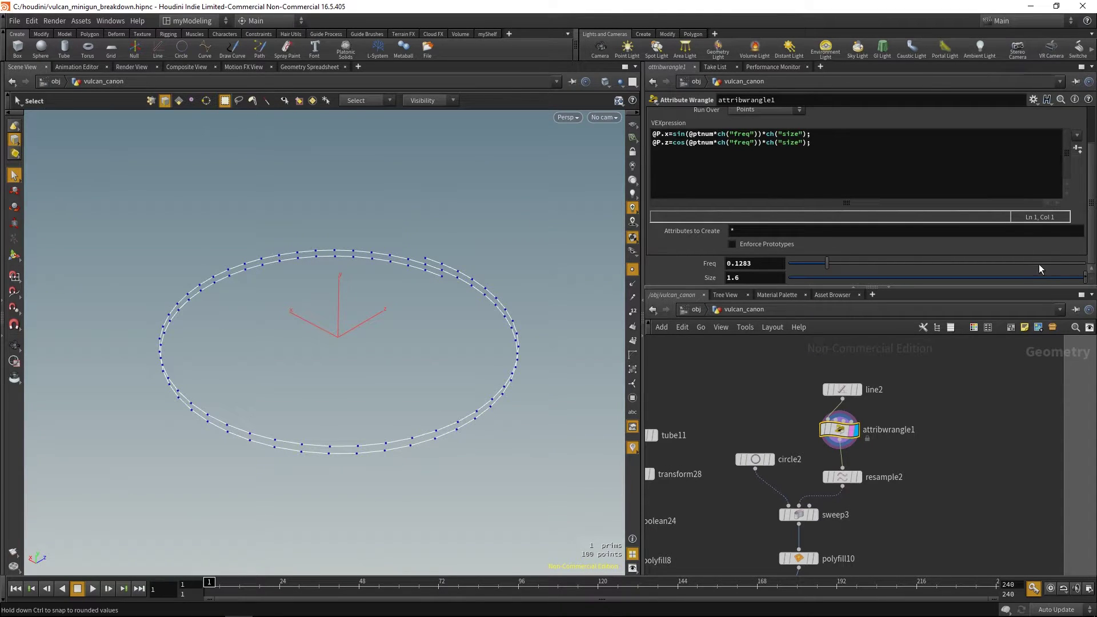
{"action": "left_click_drag", "start_coordinate": [1081, 280], "coordinate": [919, 284]}
{"action": "left_click_drag", "start_coordinate": [841, 278], "coordinate": [872, 291]}
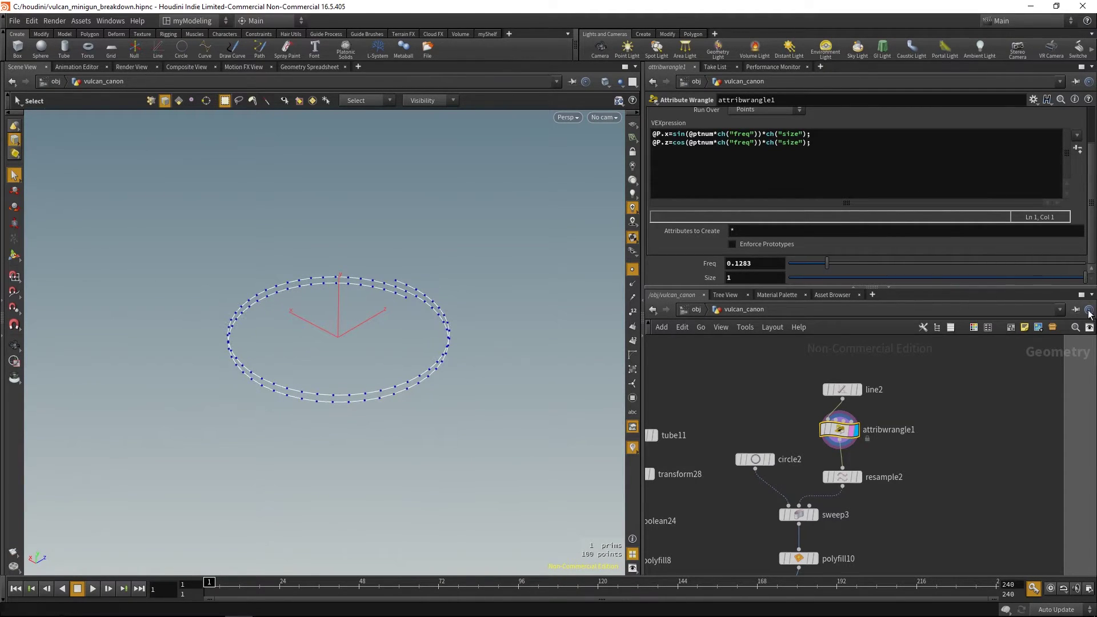
{"action": "key", "text": "ctrl+z"}
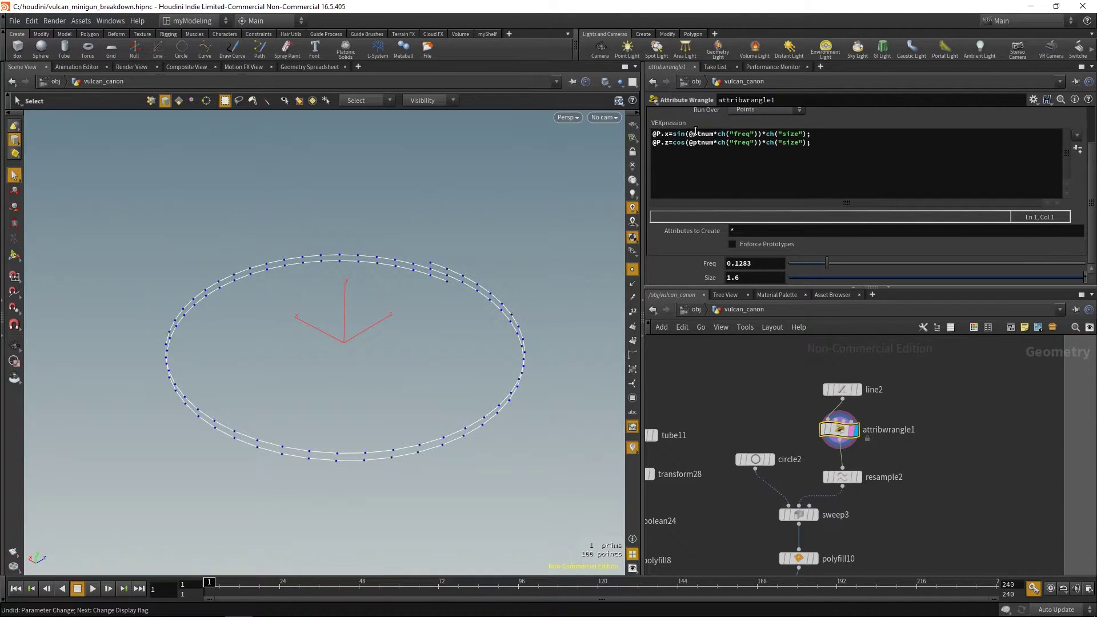
{"action": "left_click", "coordinate": [824, 174]}
{"action": "key", "text": "Return"}
{"action": "key", "text": "Return"}
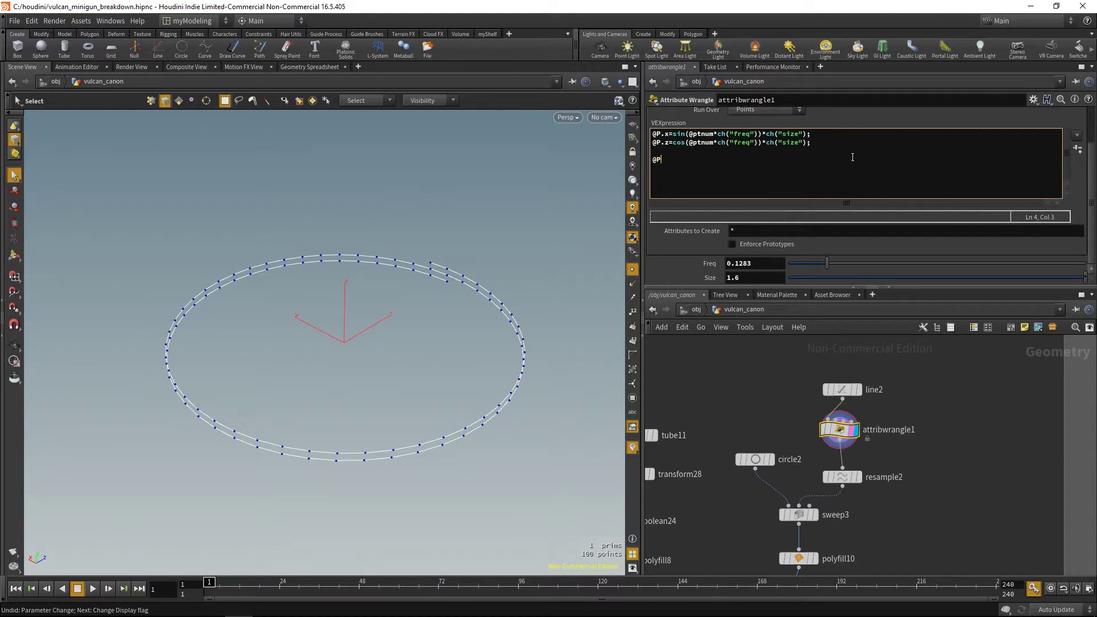
{"action": "type", "text": "@P.x="}
{"action": "key", "text": "BackSpace"}
{"action": "type", "text": "@P.x=sin"}
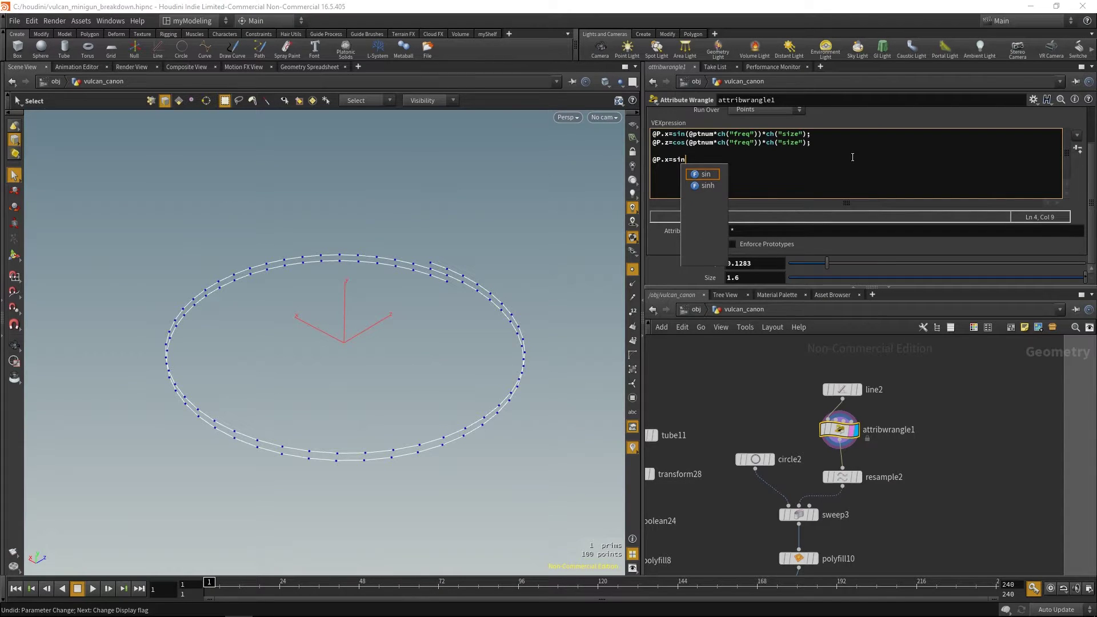
{"action": "type", "text": "(@ptnum"}
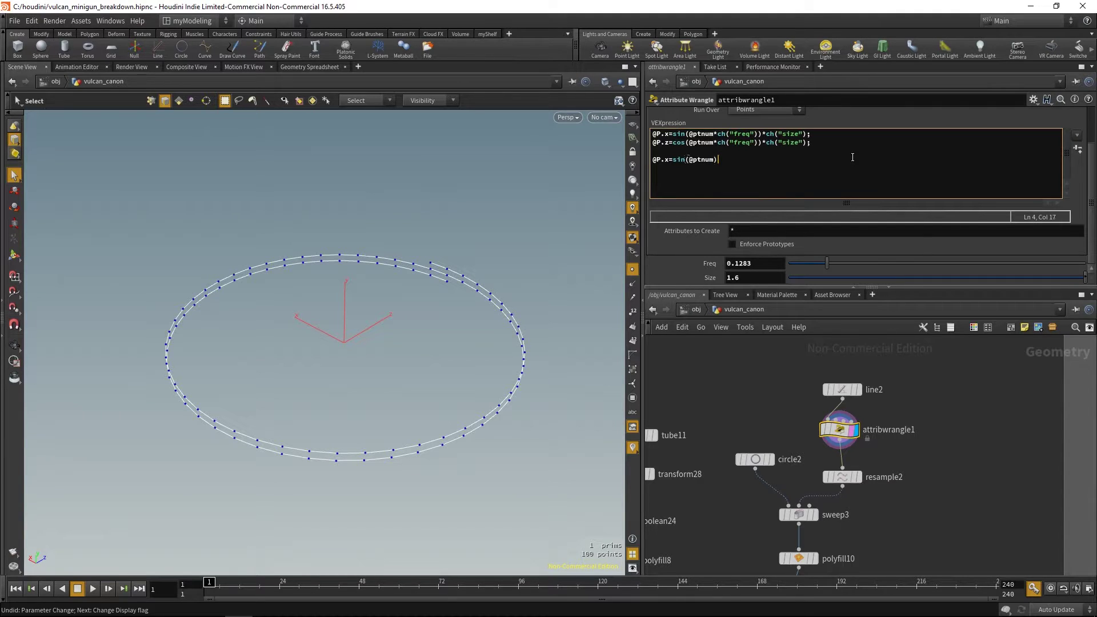
{"action": "key", "text": "ctrl+a"}
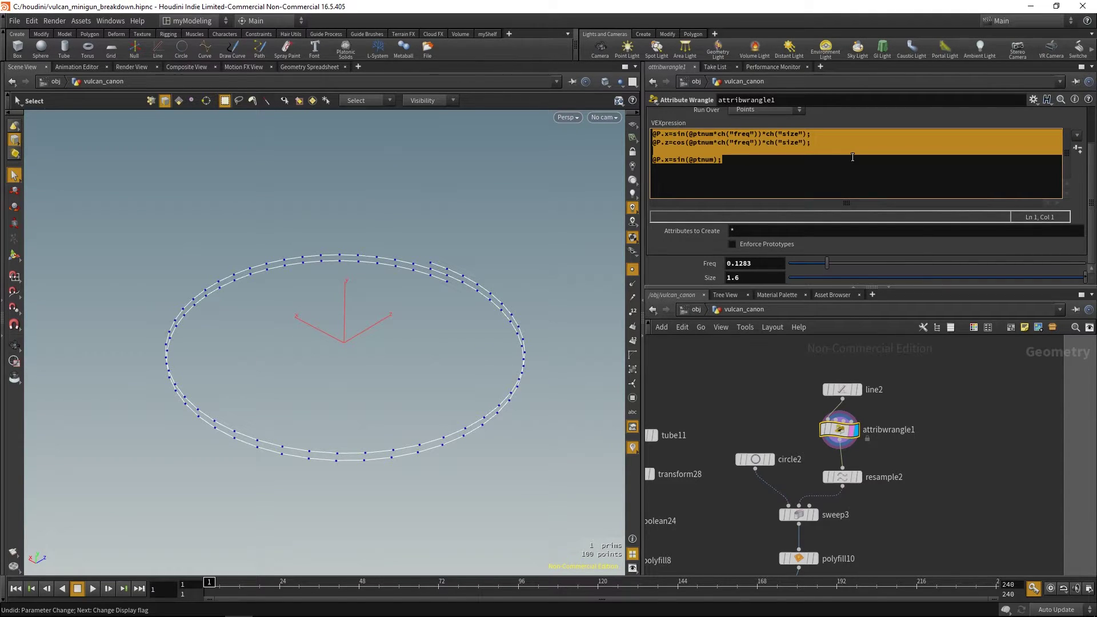
{"action": "left_click", "coordinate": [853, 157]}
{"action": "key", "text": "shift+End"}
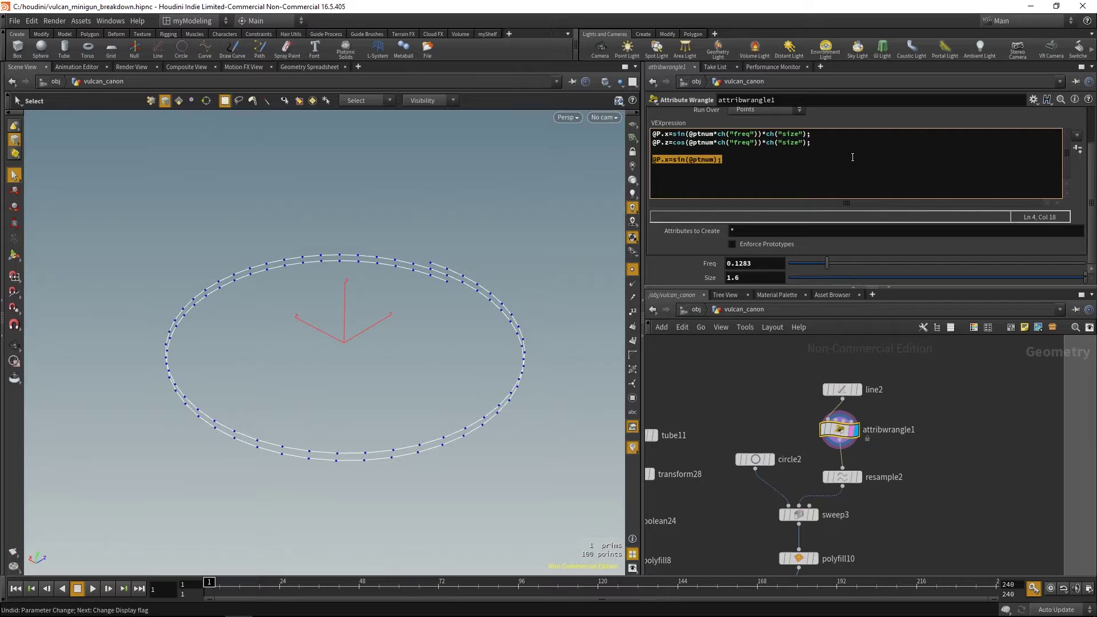
{"action": "key", "text": "ctrl+c"}
{"action": "key", "text": "Right"}
{"action": "key", "text": "Return"}
{"action": "key", "text": "ctrl+v"}
{"action": "key", "text": "Left"}
{"action": "key", "text": "Left"}
{"action": "key", "text": "Left"}
{"action": "key", "text": "Left"}
{"action": "key", "text": "Left"}
{"action": "key", "text": "Left"}
{"action": "key", "text": "Left"}
{"action": "key", "text": "Left"}
{"action": "key", "text": "Left"}
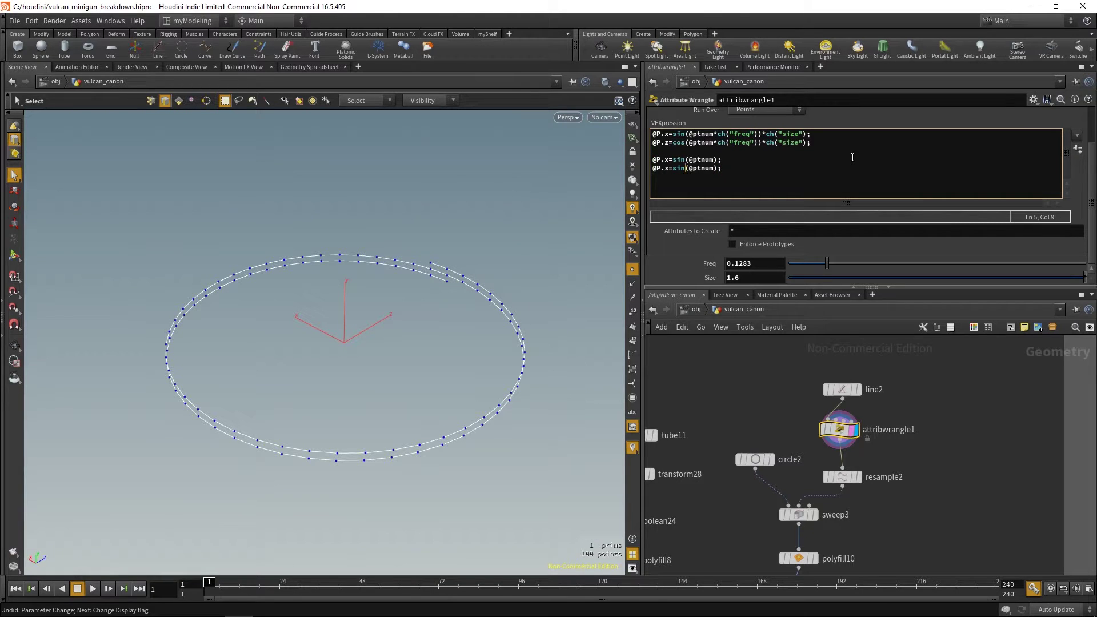
{"action": "key", "text": "shift+Right"}
{"action": "key", "text": "shift+Right"}
{"action": "key", "text": "shift+Right"}
{"action": "type", "text": "cos"}
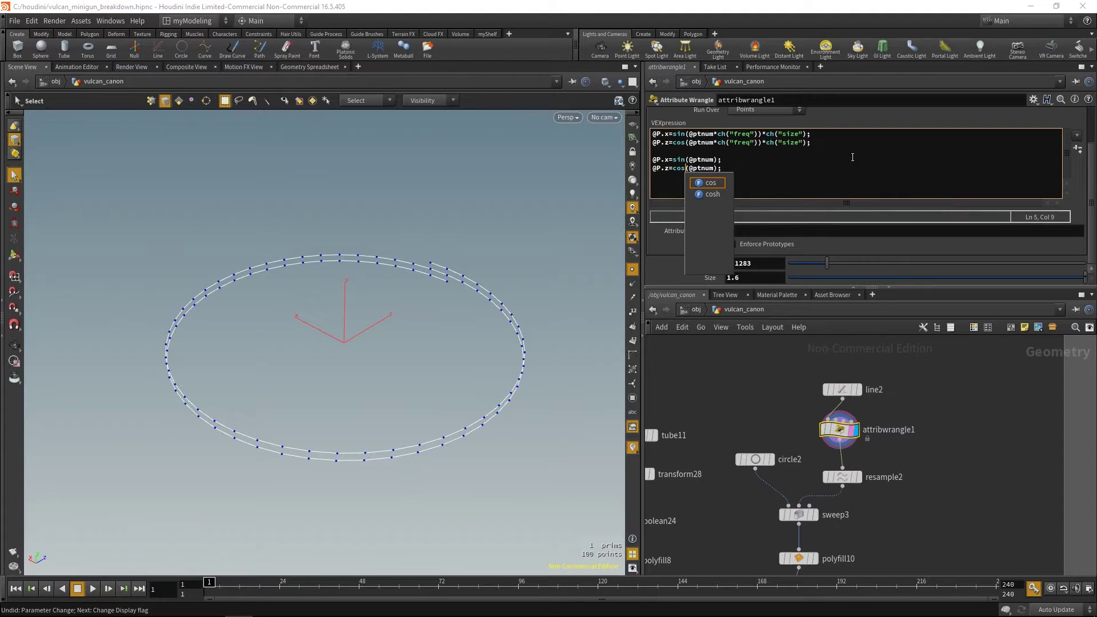
{"action": "left_click", "coordinate": [786, 166]}
- Comment out the two original freq and size expressions in attribwrangle1 and apply the code
{"action": "left_click", "coordinate": [653, 134]}
{"action": "type", "text": "//"}
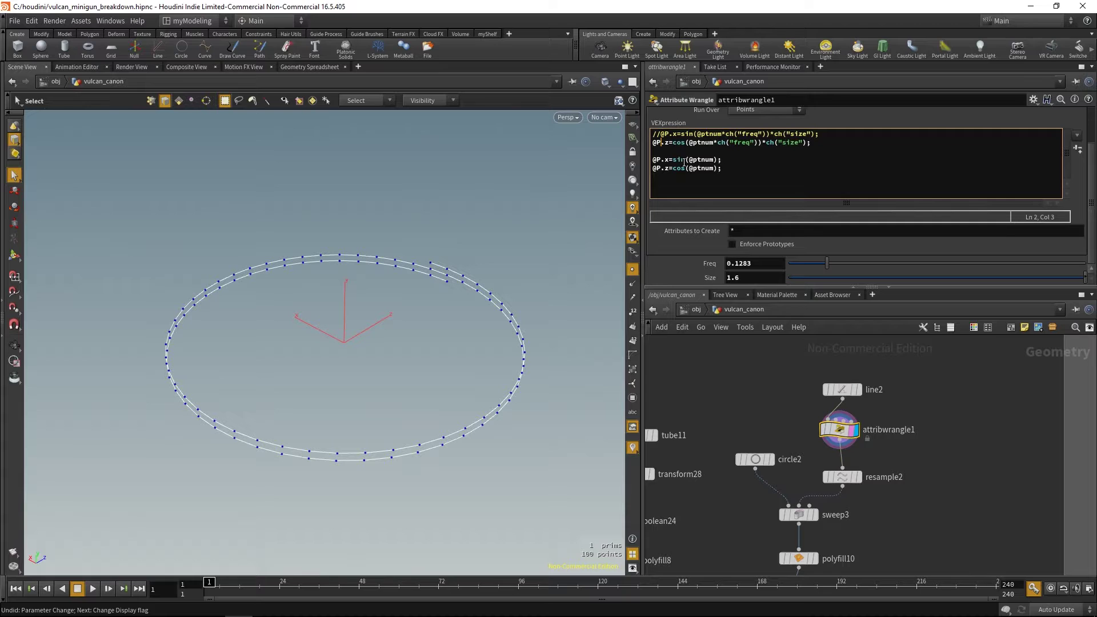
{"action": "key", "text": "Home"}
{"action": "type", "text": "//"}
{"action": "key", "text": "End"}
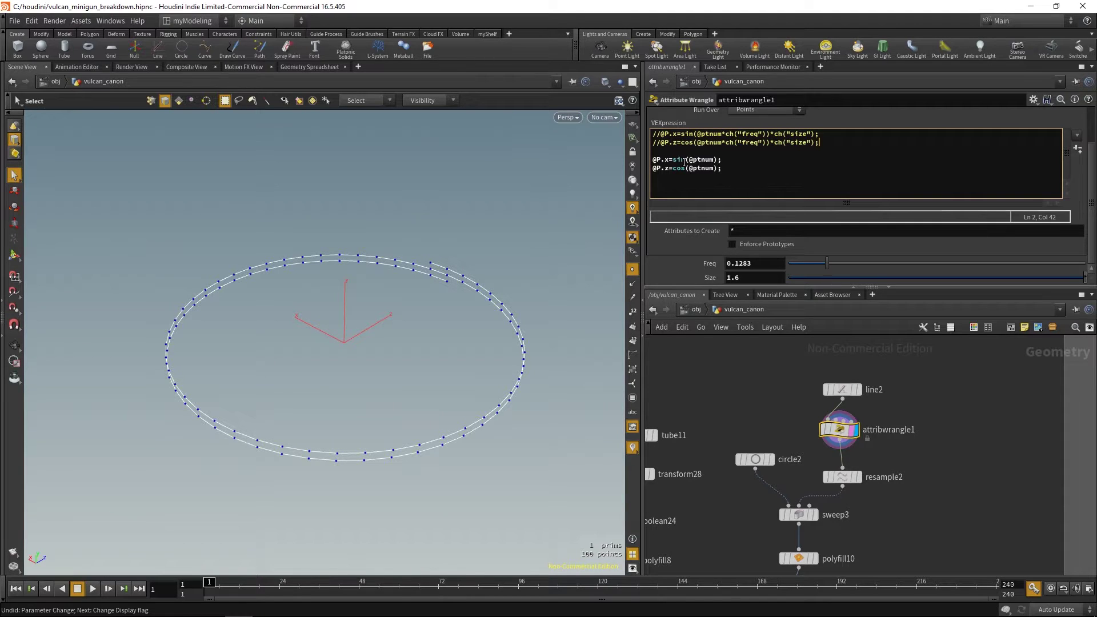
{"action": "key", "text": "ctrl+Return"}
{"action": "left_click", "coordinate": [351, 218]}
- Duplicate line2 and attribwrangle1 as a separate test pair beside the ring branch and display the copied wrangle
{"action": "middle_click_drag", "start_coordinate": [332, 355], "coordinate": [350, 336], "text": "alt"}
{"action": "mouse_move", "coordinate": [350, 336]}
{"action": "left_mouse_down"}
{"action": "mouse_move", "coordinate": [372, 286]}
{"action": "mouse_move", "coordinate": [365, 326]}
{"action": "left_mouse_up"}
{"action": "middle_click_drag", "start_coordinate": [799, 377], "coordinate": [716, 359]}
{"action": "left_click_drag", "start_coordinate": [708, 354], "coordinate": [904, 414]}
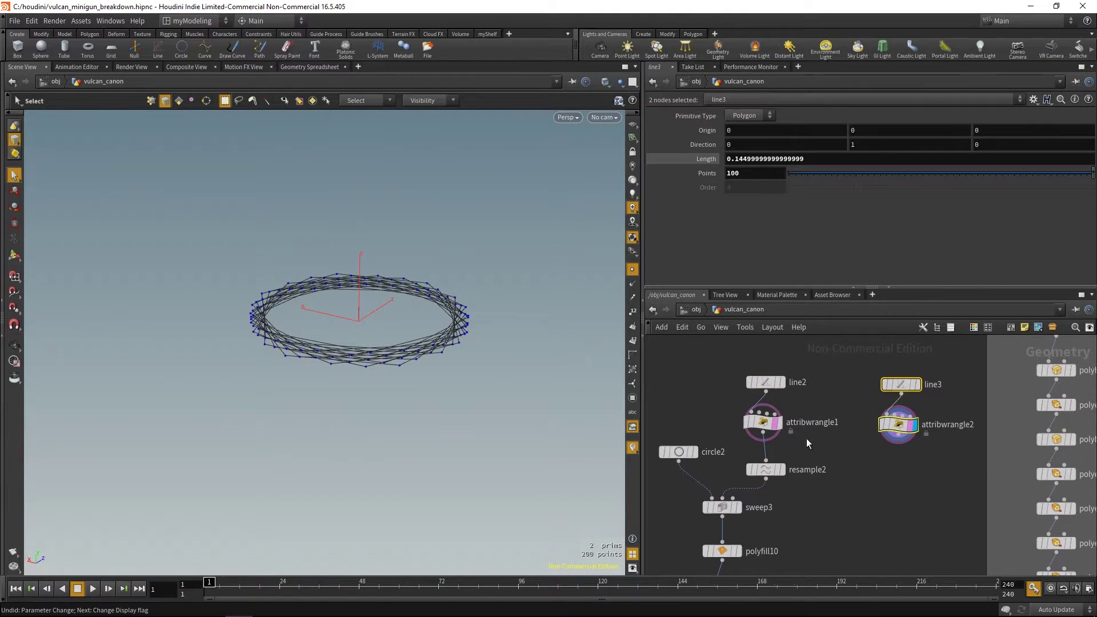
- Restore attribwrangle1's original code by deleting the simplified lines and uncommenting the freq and size expressions
{"action": "left_click", "coordinate": [766, 421]}
{"action": "left_click_drag", "start_coordinate": [741, 174], "coordinate": [652, 143]}
{"action": "key", "text": "BackSpace"}
{"action": "key", "text": "BackSpace"}
{"action": "left_click", "coordinate": [654, 133]}
{"action": "key", "text": "Delete"}
{"action": "key", "text": "ctrl+Return"}
- Display only the copied attribwrangle2 and reduce line3 to 12 points
{"action": "middle_click_drag", "start_coordinate": [890, 434], "coordinate": [847, 427]}
{"action": "left_click", "coordinate": [847, 425]}
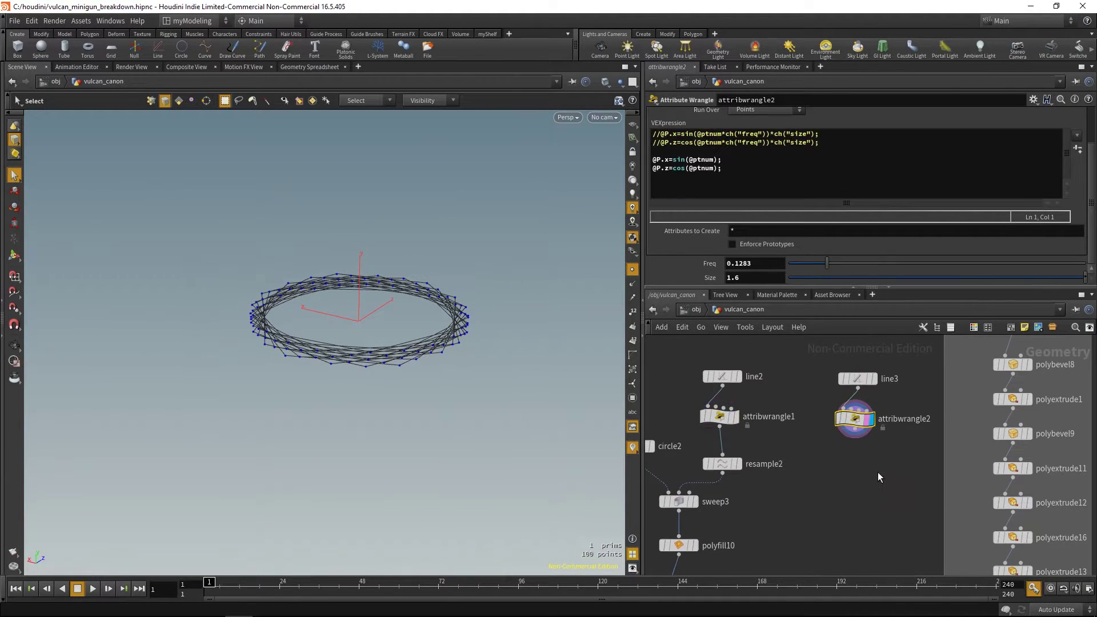
{"action": "left_click", "coordinate": [857, 378]}
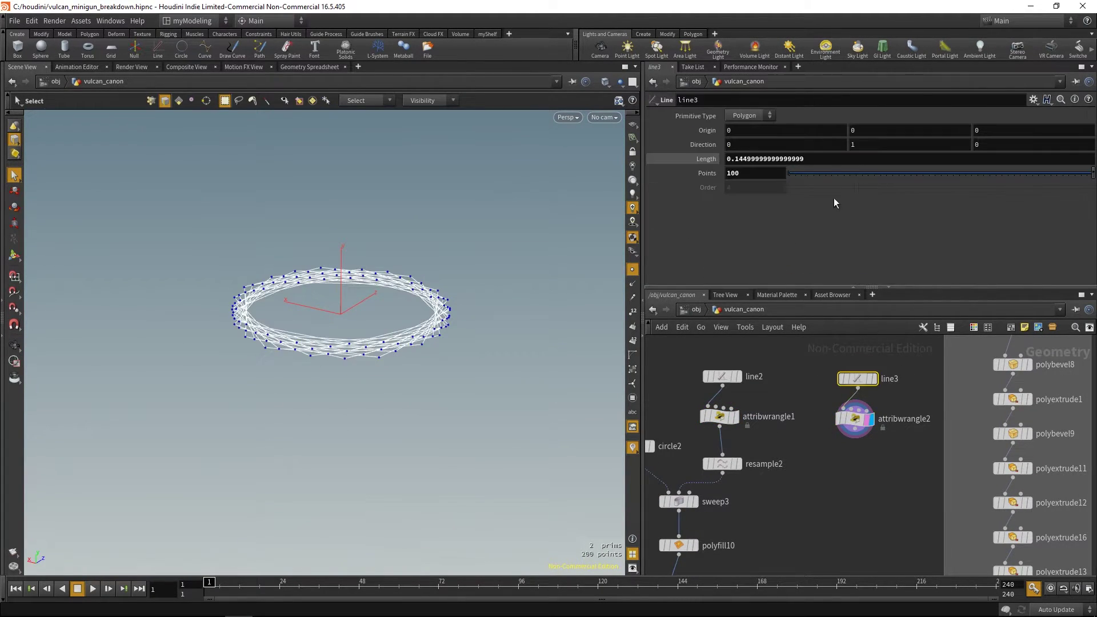
{"action": "middle_click_drag", "start_coordinate": [765, 173], "coordinate": [339, 146]}
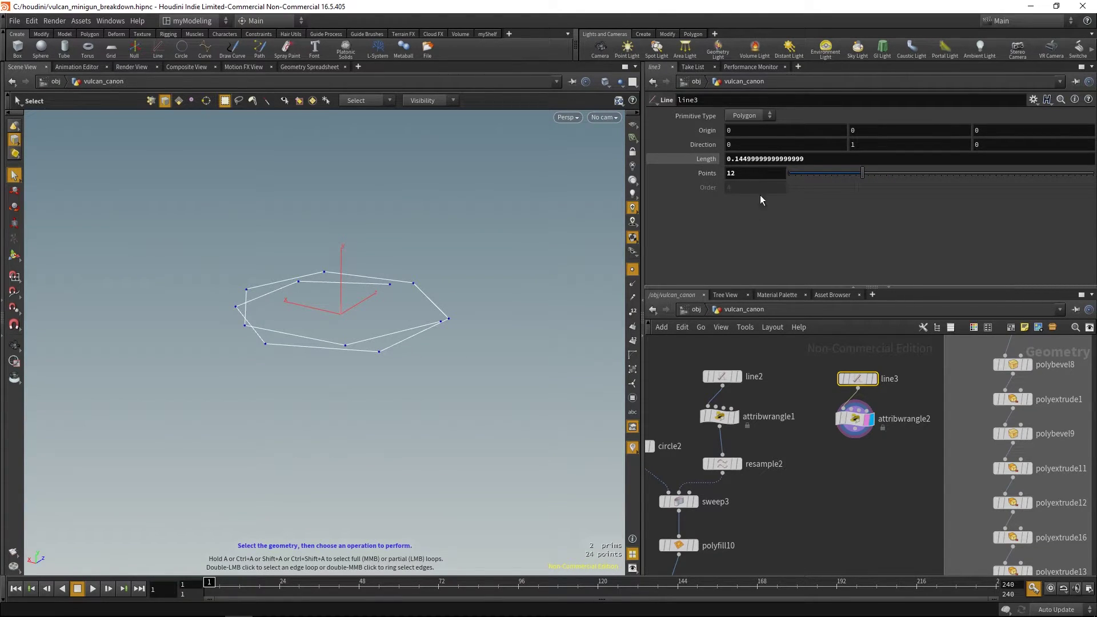
{"action": "mouse_move", "coordinate": [862, 173]}
{"action": "left_mouse_down"}
{"action": "mouse_move", "coordinate": [1067, 150]}
{"action": "mouse_move", "coordinate": [862, 162]}
{"action": "left_mouse_up"}
- Try a length of 50 on line3, settle on 10, and raise its point count to 50
{"action": "double_click", "coordinate": [837, 157]}
{"action": "type", "text": "50"}
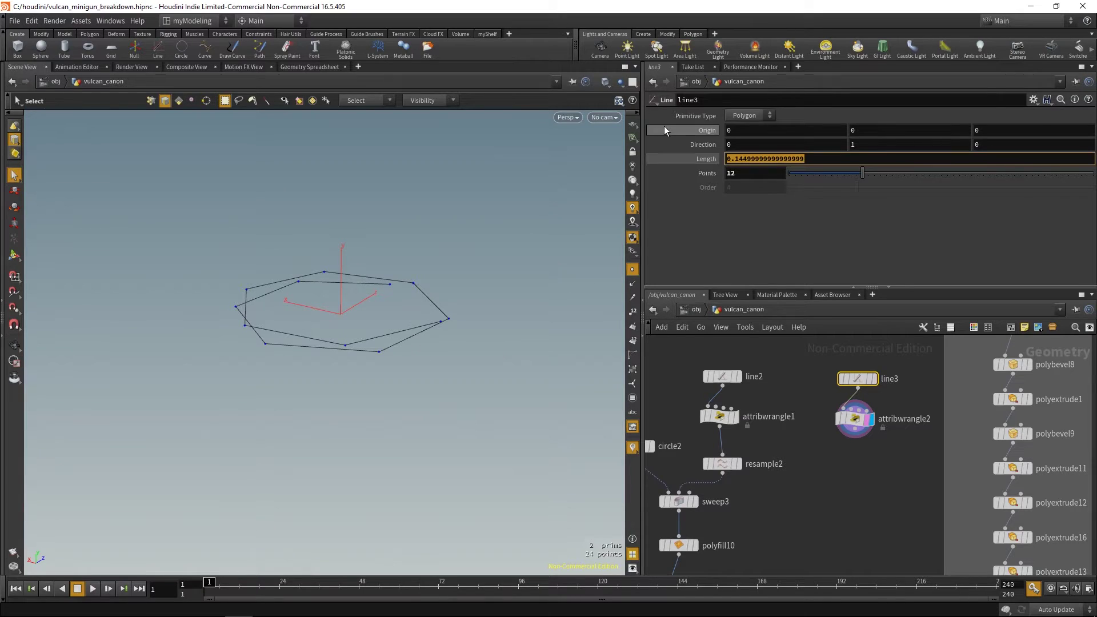
{"action": "key", "text": "Return"}
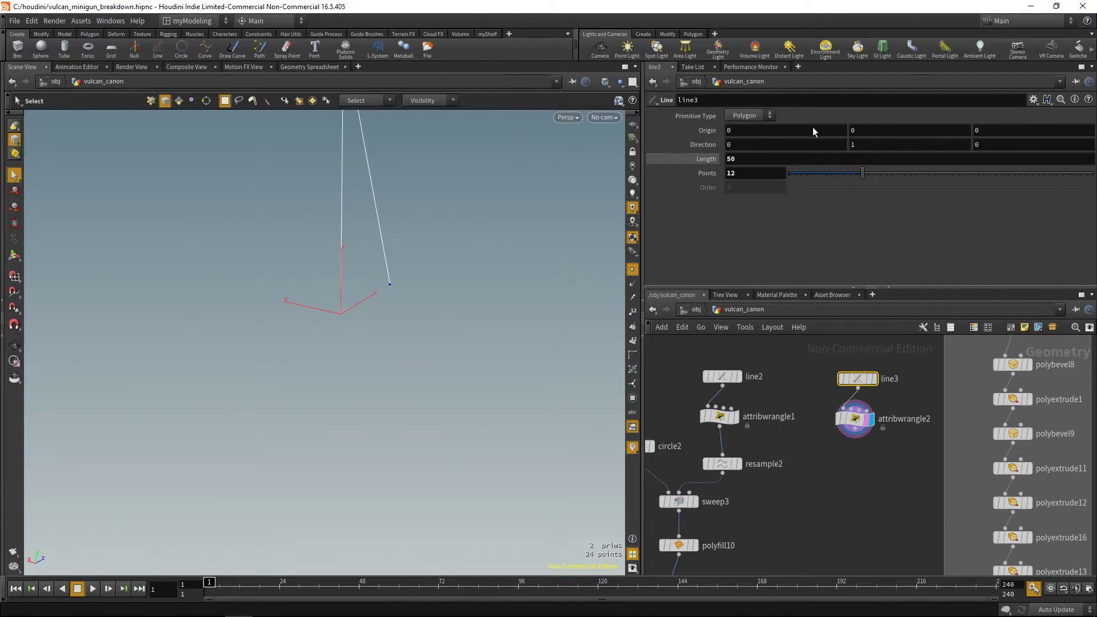
{"action": "left_click_drag", "start_coordinate": [781, 161], "coordinate": [649, 88]}
{"action": "type", "text": "10"}
{"action": "key", "text": "Return"}
{"action": "key", "text": "space+g"}
{"action": "middle_click_drag", "start_coordinate": [538, 341], "coordinate": [565, 320], "text": "alt"}
{"action": "mouse_move", "coordinate": [566, 321]}
{"action": "left_mouse_down", "text": "alt"}
{"action": "mouse_move", "coordinate": [497, 404]}
{"action": "mouse_move", "coordinate": [509, 423]}
{"action": "mouse_move", "coordinate": [580, 308]}
{"action": "left_mouse_up", "text": "alt"}
{"action": "left_click_drag", "start_coordinate": [867, 174], "coordinate": [1092, 174]}
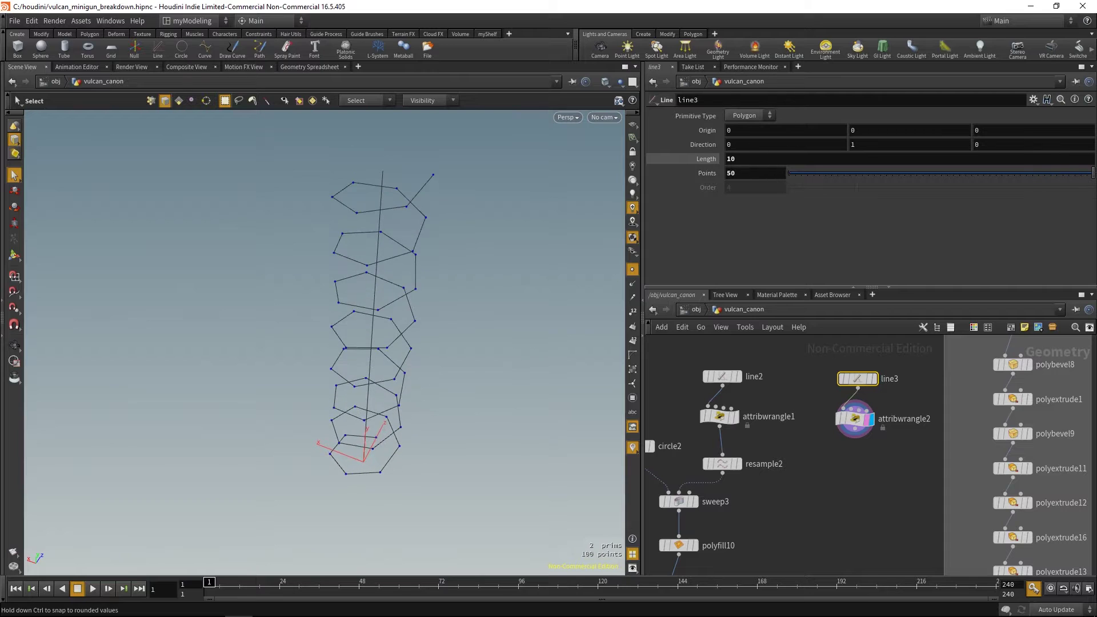
- Raise line3's point count to 122 and view the denser coil from another angle
{"action": "left_click_drag", "start_coordinate": [451, 325], "coordinate": [352, 223], "text": "alt"}
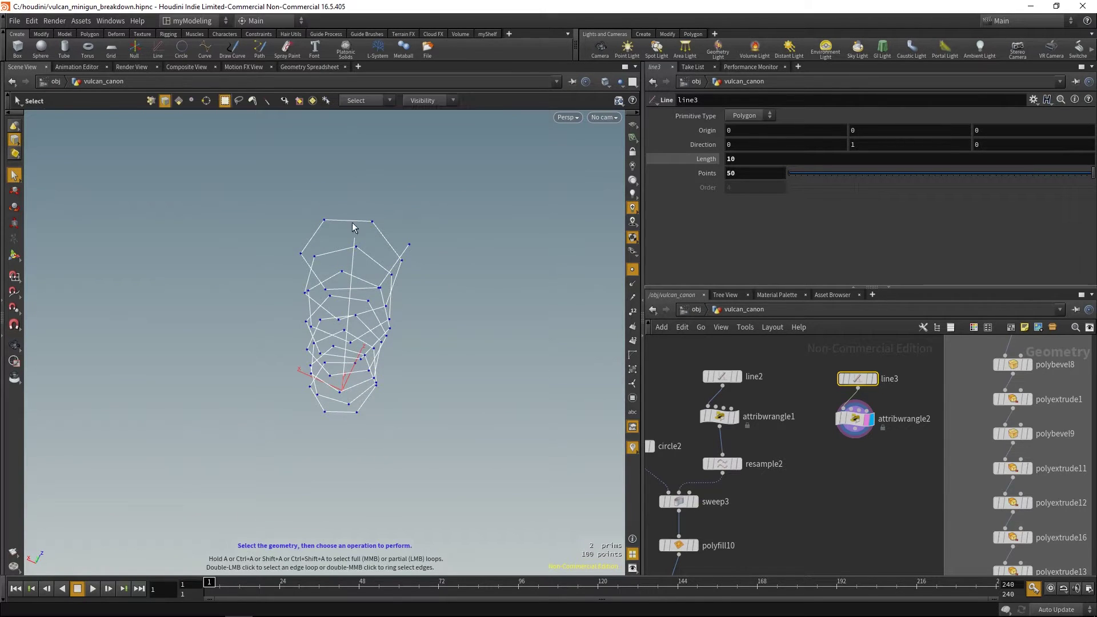
{"action": "middle_click_drag", "start_coordinate": [755, 169], "coordinate": [1088, 145]}
{"action": "left_click_drag", "start_coordinate": [438, 348], "coordinate": [413, 395], "text": "alt"}
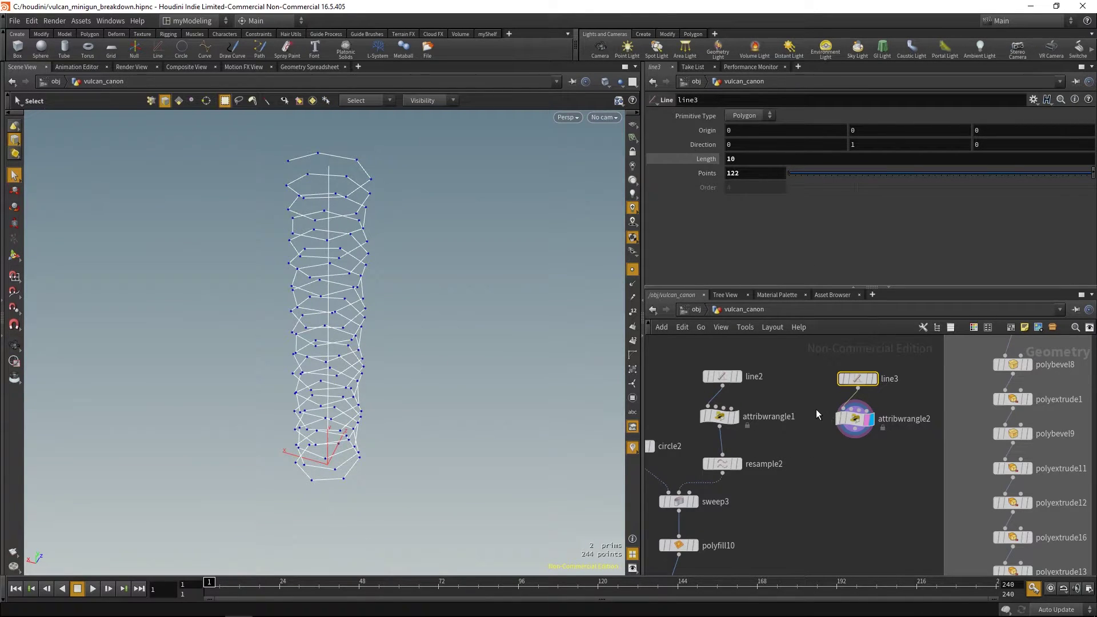
- Try replacing cos with sin in attribwrangle2's @P.z expression and apply the code
{"action": "left_click", "coordinate": [855, 418]}
{"action": "double_click", "coordinate": [680, 169]}
{"action": "type", "text": "sin"}
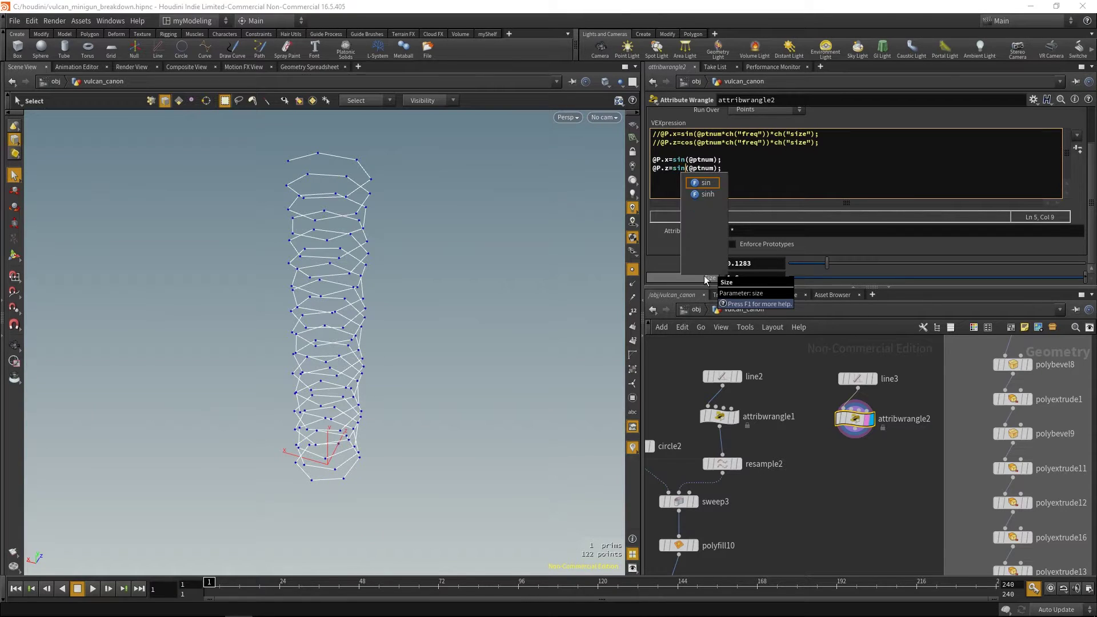
{"action": "key", "text": "Down"}
{"action": "key", "text": "Escape"}
{"action": "key", "text": "End"}
{"action": "key", "text": "ctrl+Return"}
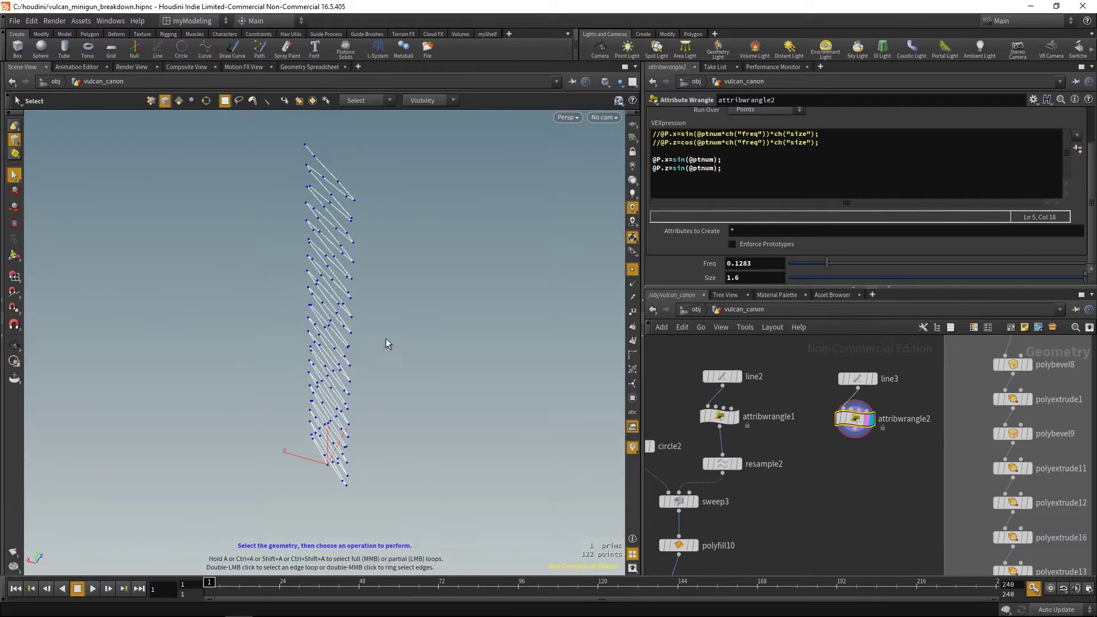
- Inspect the sine-only curve in the viewport and undo the change to attribwrangle2's @P.z expression
{"action": "key", "text": "Escape"}
{"action": "left_click_drag", "start_coordinate": [409, 308], "coordinate": [458, 305]}
{"action": "key", "text": "ctrl+z"}
{"action": "mouse_move", "coordinate": [458, 305]}
{"action": "middle_mouse_down"}
{"action": "mouse_move", "coordinate": [458, 325]}
{"action": "mouse_move", "coordinate": [444, 289]}
{"action": "mouse_move", "coordinate": [440, 310]}
{"action": "middle_mouse_up"}
{"action": "key", "text": "ctrl+z"}
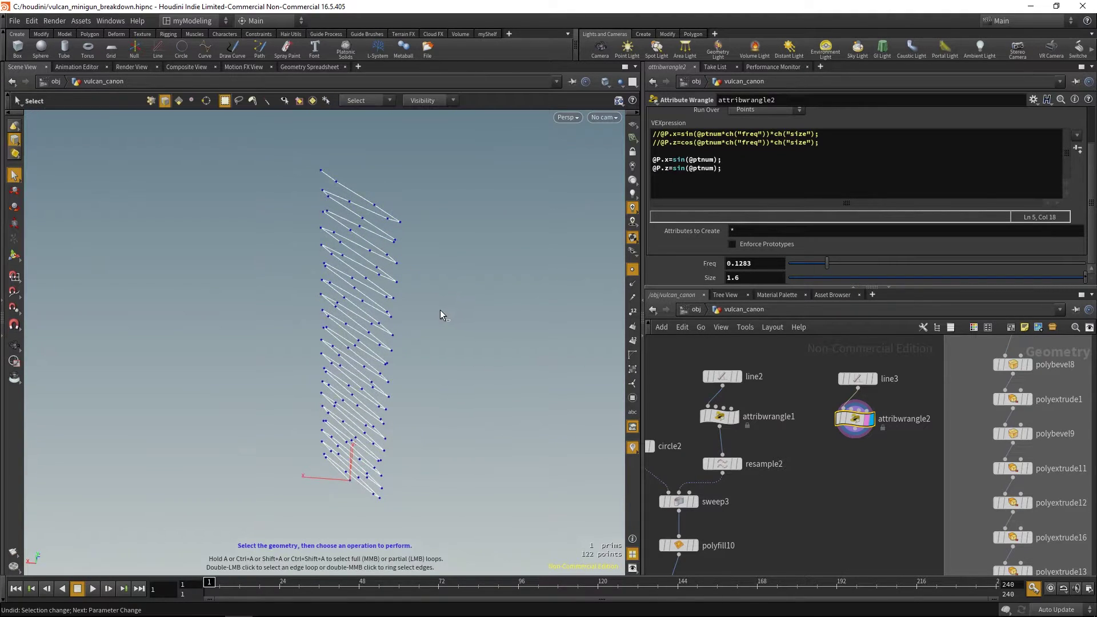
{"action": "key", "text": "ctrl+z"}
{"action": "left_click_drag", "start_coordinate": [441, 332], "coordinate": [521, 286]}
{"action": "key", "text": "s"}
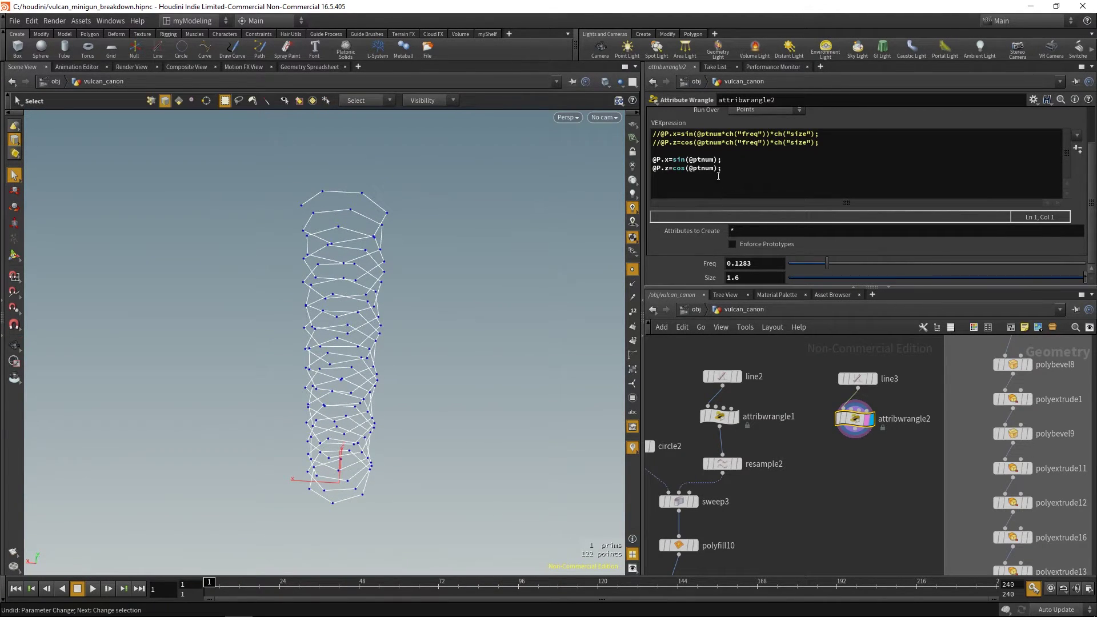
{"action": "left_click", "coordinate": [713, 160]}
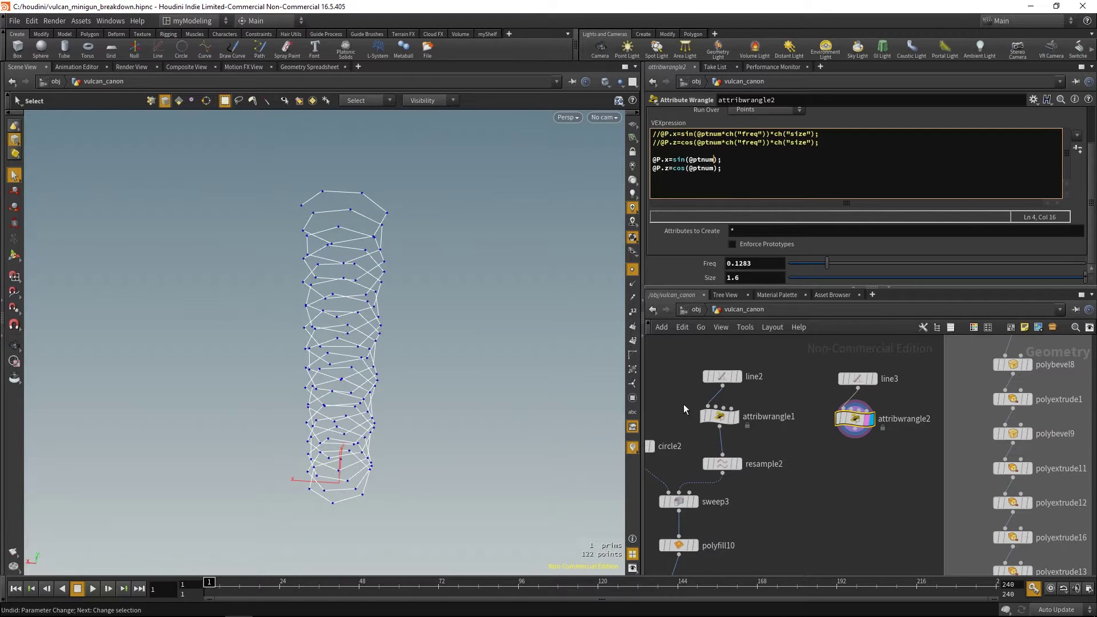
{"action": "left_click", "coordinate": [718, 416]}
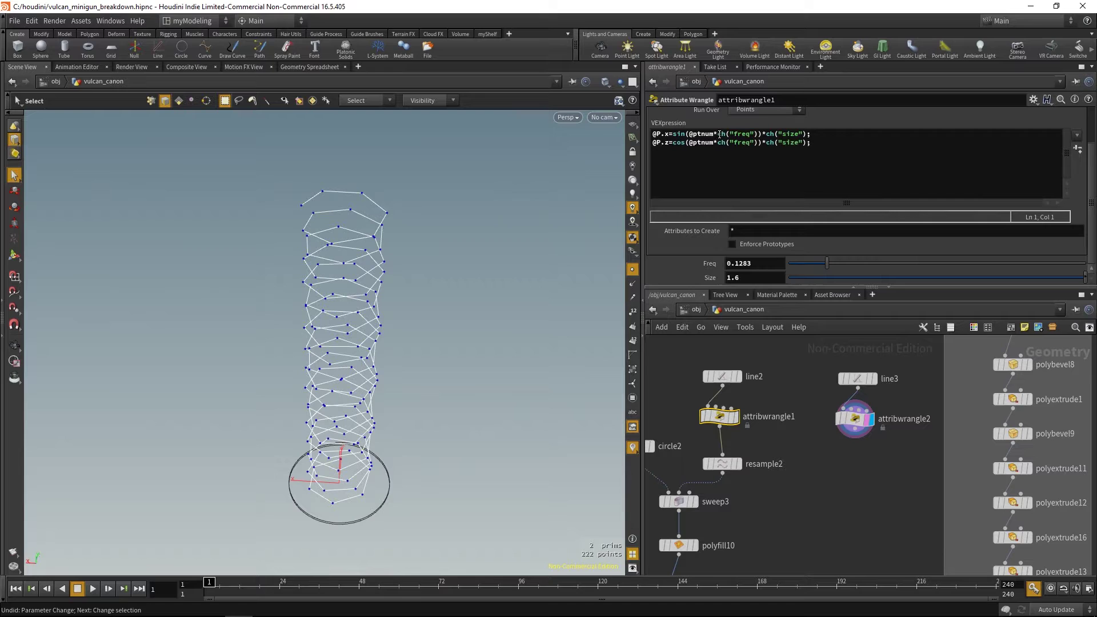
{"action": "left_click", "coordinate": [855, 419]}
{"action": "left_click", "coordinate": [717, 160]}
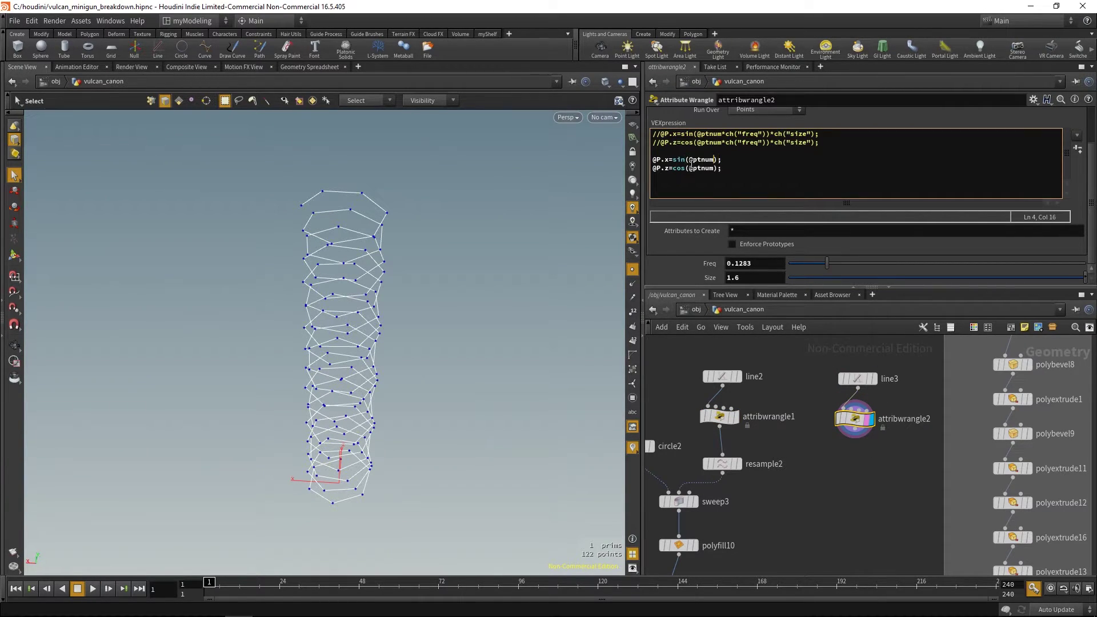
{"action": "type", "text": "*ch"}
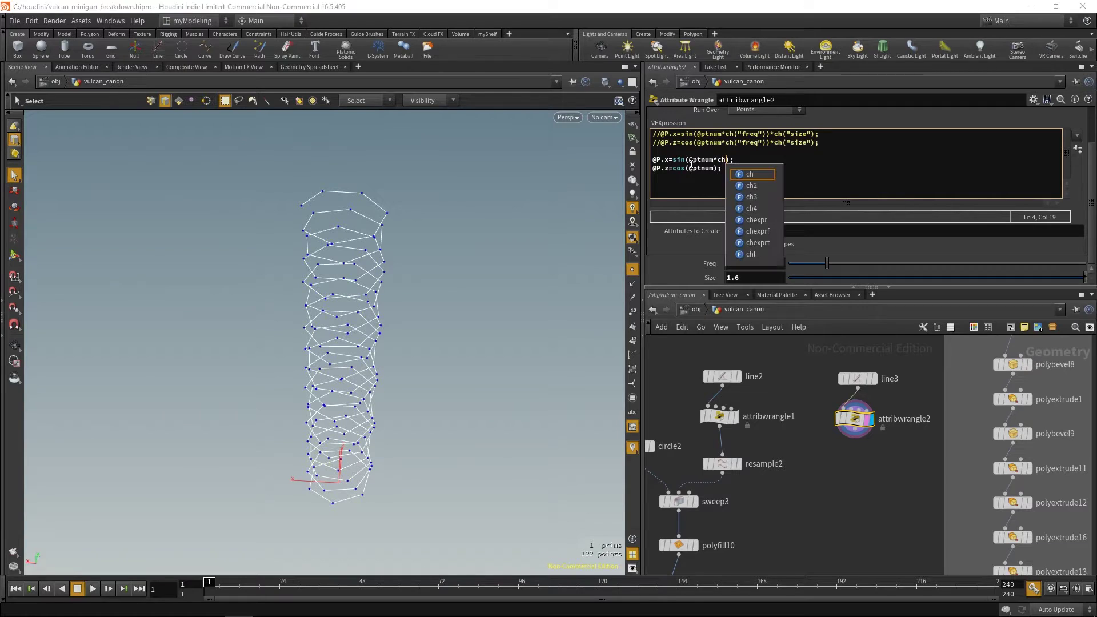
{"action": "type", "text": "(\""}
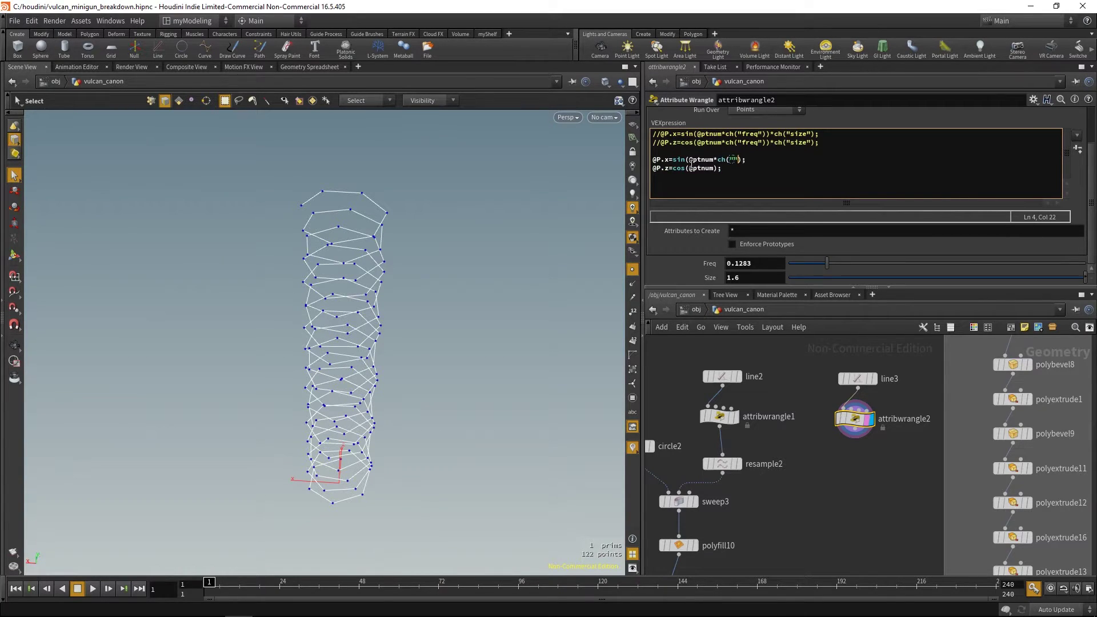
{"action": "type", "text": "freq"}
{"action": "type", "text": "myF"}
{"action": "key", "text": "Delete"}
{"action": "key", "text": "Delete"}
{"action": "key", "text": "End"}
{"action": "key", "text": "Left"}
{"action": "key", "text": "Left"}
{"action": "key", "text": "Left"}
{"action": "key", "text": "Right"}
{"action": "key", "text": "Right"}
{"action": "key", "text": "shift+Left"}
{"action": "key", "text": "shift+Left"}
{"action": "key", "text": "shift+Left"}
{"action": "key", "text": "shift+Left"}
{"action": "key", "text": "shift+Left"}
{"action": "key", "text": "shift+Left"}
{"action": "key", "text": "shift+Left"}
{"action": "key", "text": "shift+Left"}
{"action": "key", "text": "shift+Left"}
{"action": "key", "text": "shift+Left"}
{"action": "key", "text": "shift+Left"}
{"action": "key", "text": "shift+Left"}
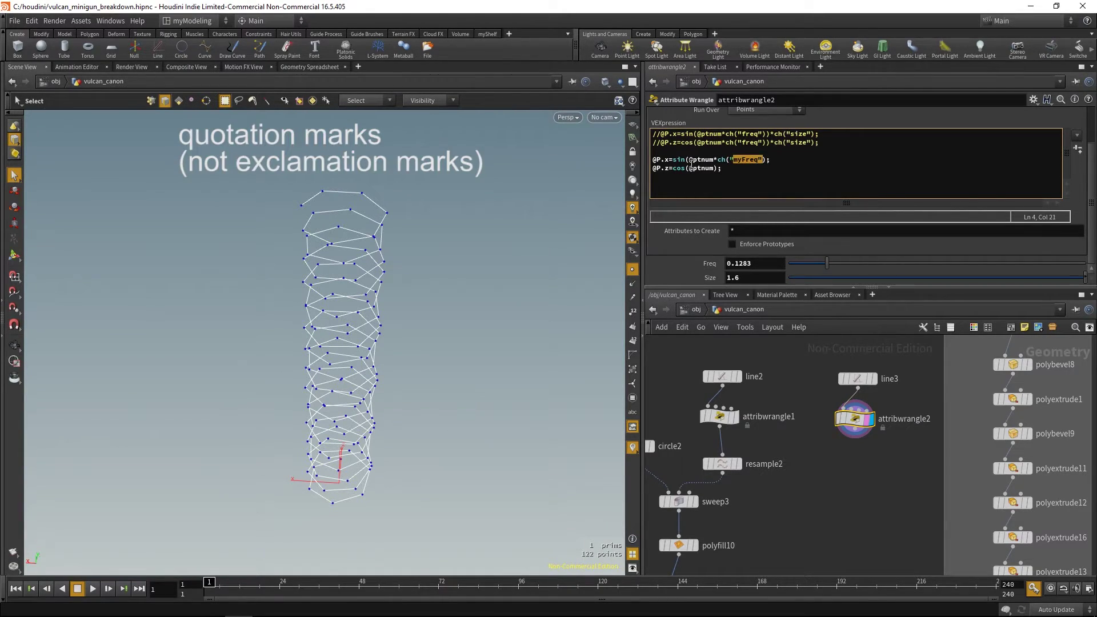
{"action": "key", "text": "Down"}
{"action": "type", "text": "*ch(\"myFreq\""}
{"action": "key", "text": "End"}
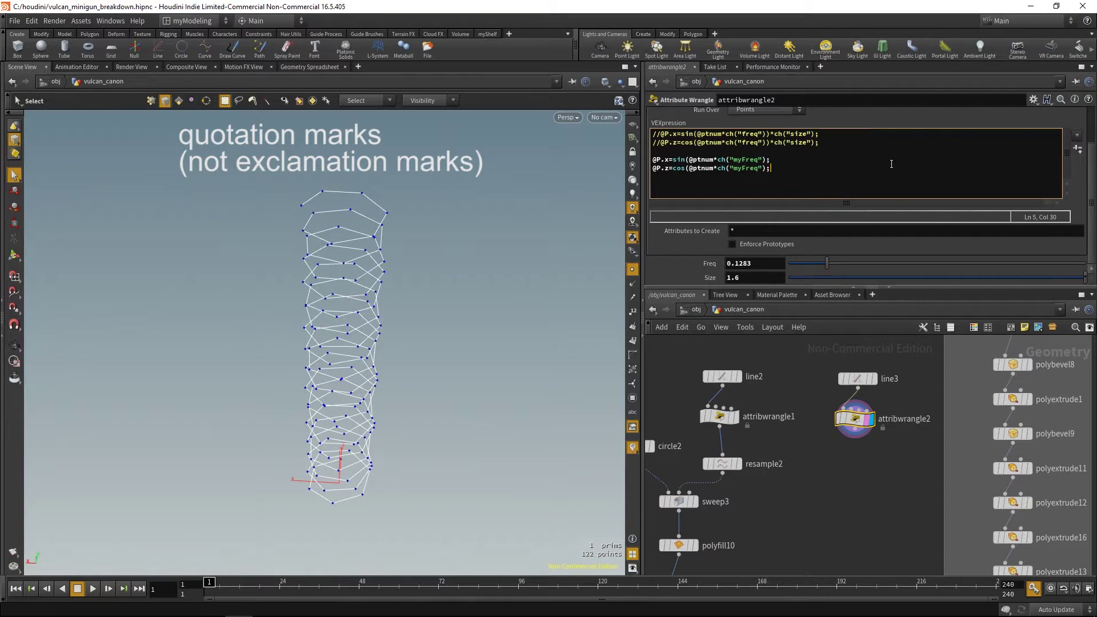
{"action": "key", "text": "ctrl+Return"}
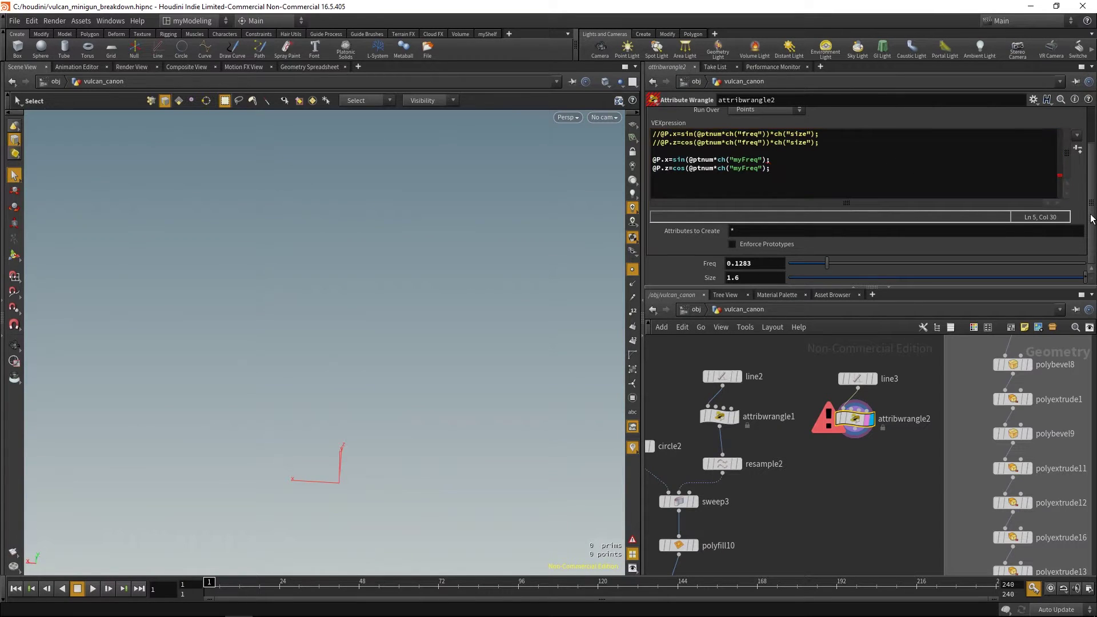
- Add the missing closing parenthesis to attribwrangle2's sin and cos lines and generate the parameter for the myFreq channel
{"action": "left_click", "coordinate": [719, 416]}
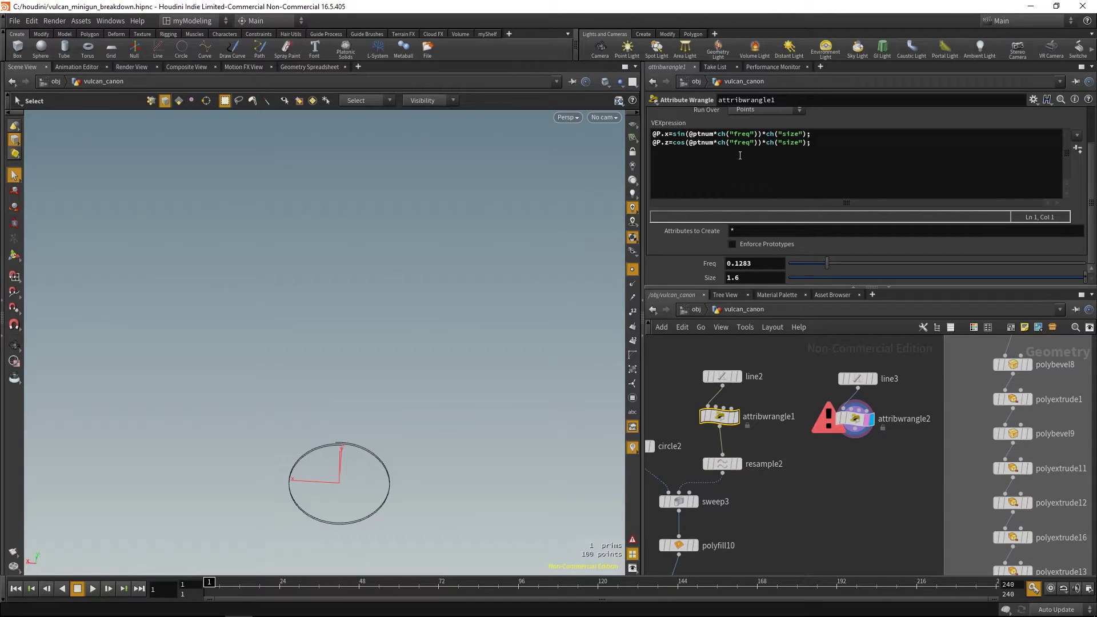
{"action": "mouse_move", "coordinate": [855, 421]}
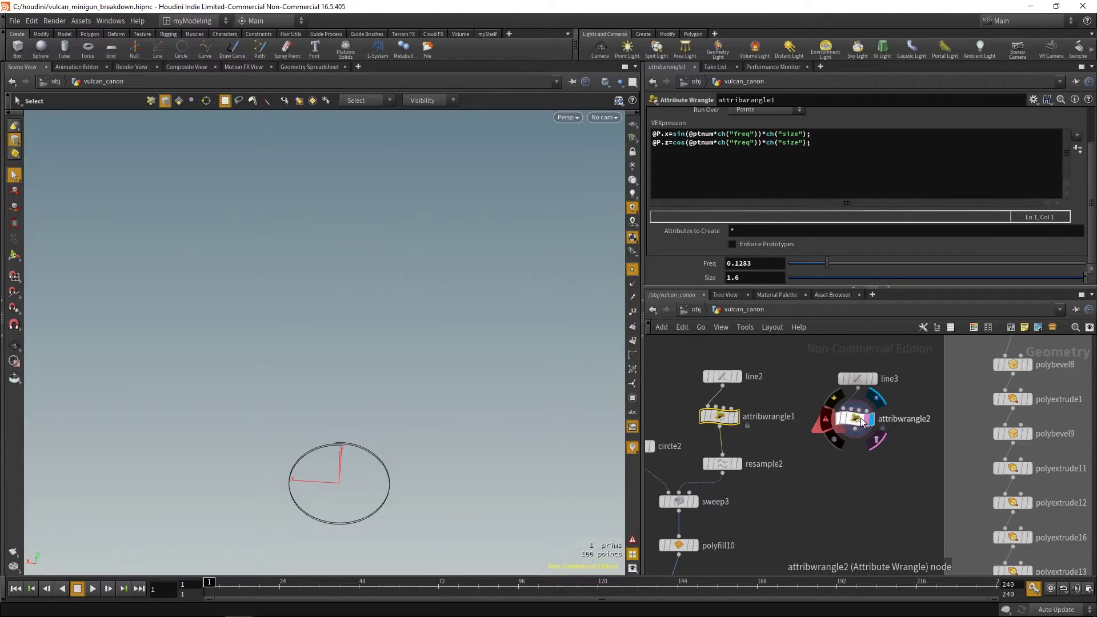
{"action": "left_click", "coordinate": [855, 416]}
{"action": "left_click", "coordinate": [767, 160]}
{"action": "type", "text": ");"}
{"action": "key", "text": "Down"}
{"action": "key", "text": "Left"}
{"action": "type", "text": ")"}
{"action": "key", "text": "Right"}
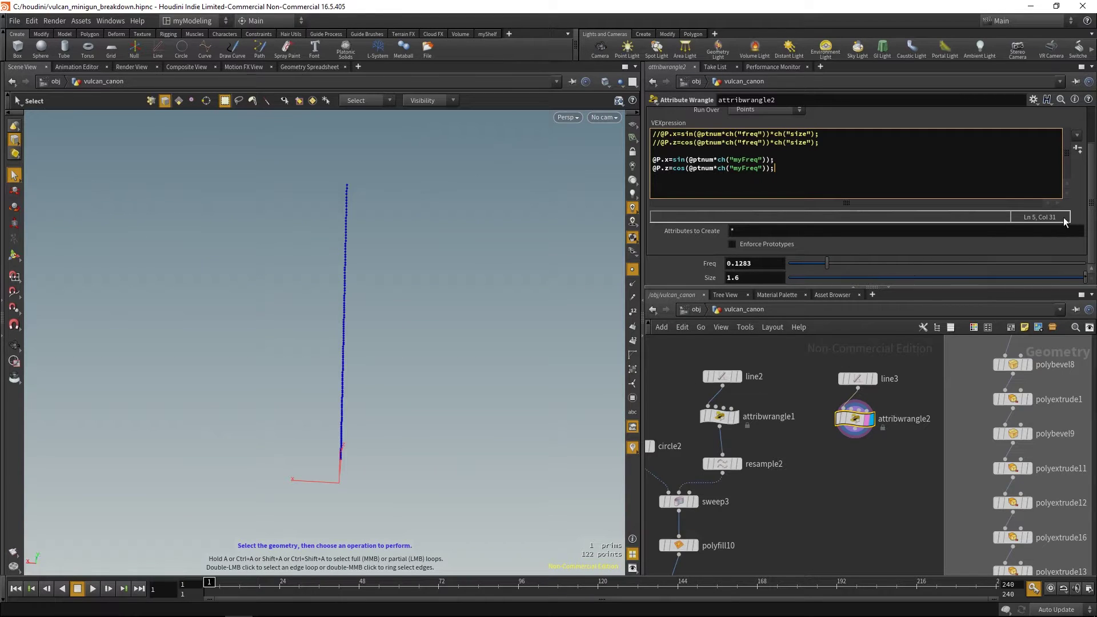
{"action": "mouse_move", "coordinate": [1089, 217]}
{"action": "left_mouse_down"}
{"action": "mouse_move", "coordinate": [1091, 203]}
{"action": "mouse_move", "coordinate": [1091, 216]}
{"action": "left_mouse_up"}
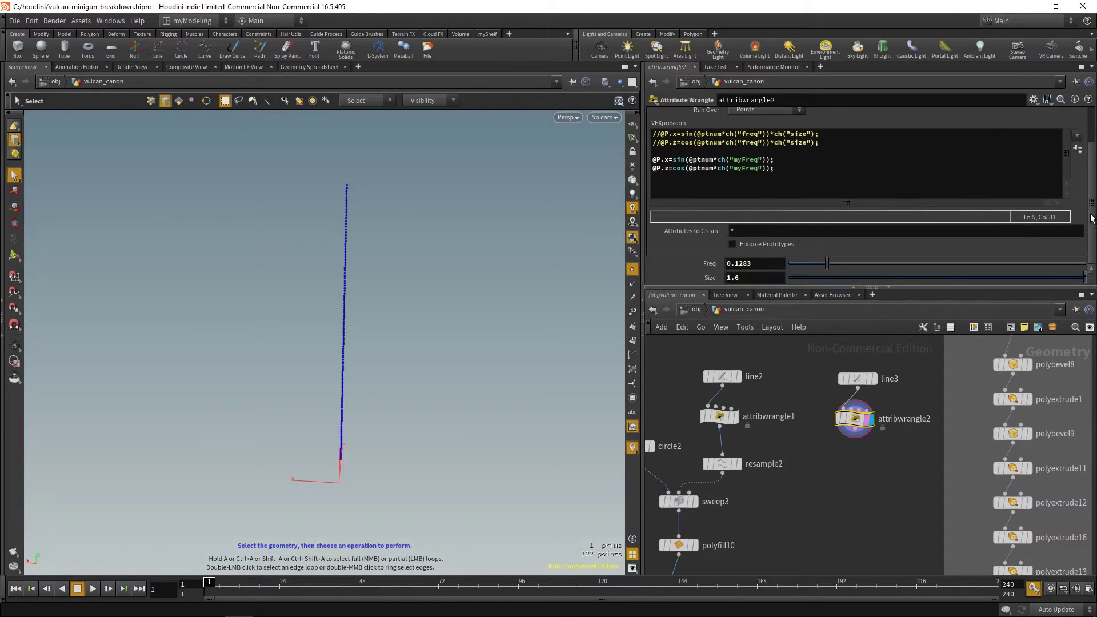
{"action": "left_click", "coordinate": [1078, 149]}
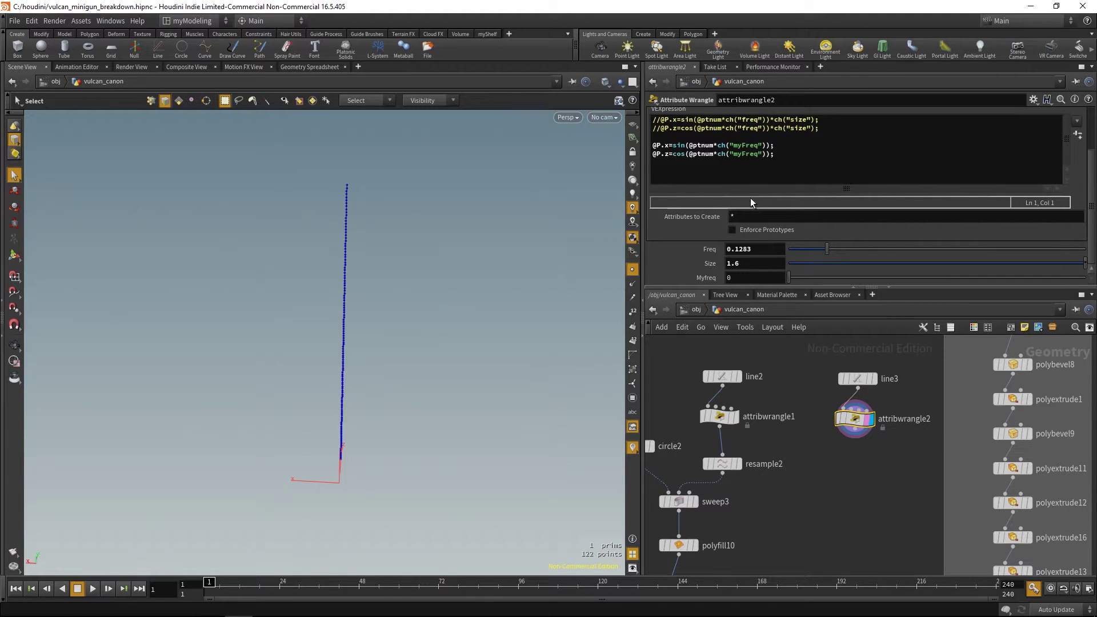
- Add a new Attribute Wrangle beside attribwrangle2 and feed it from line3
{"action": "middle_click_drag", "start_coordinate": [829, 456], "coordinate": [796, 447]}
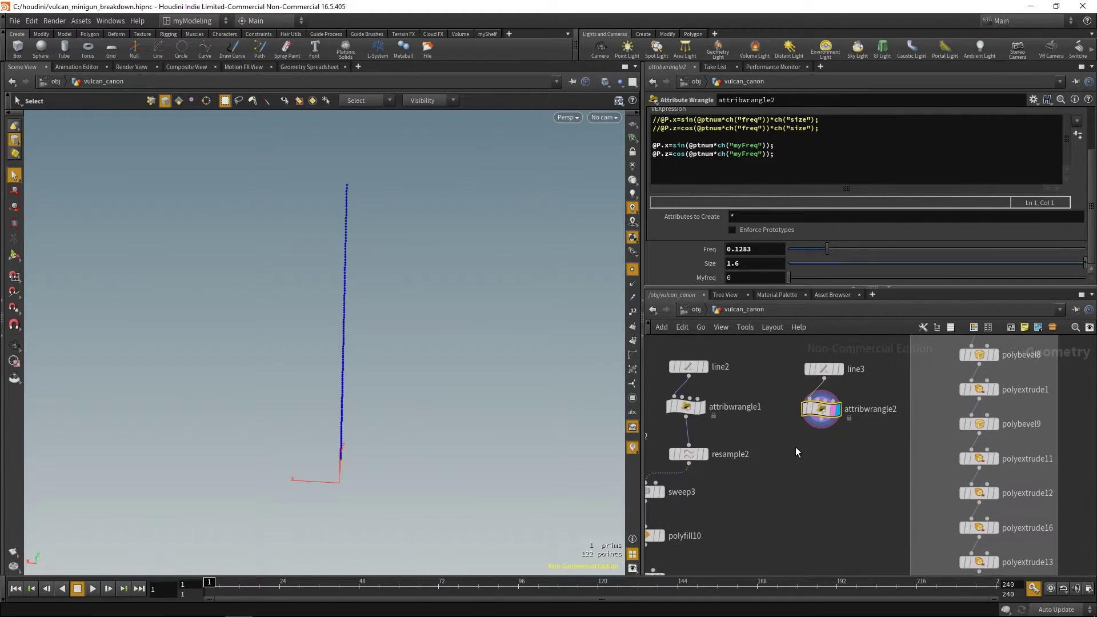
{"action": "left_click_drag", "start_coordinate": [814, 417], "coordinate": [795, 433]}
{"action": "key", "text": "Tab"}
{"action": "type", "text": "attr"}
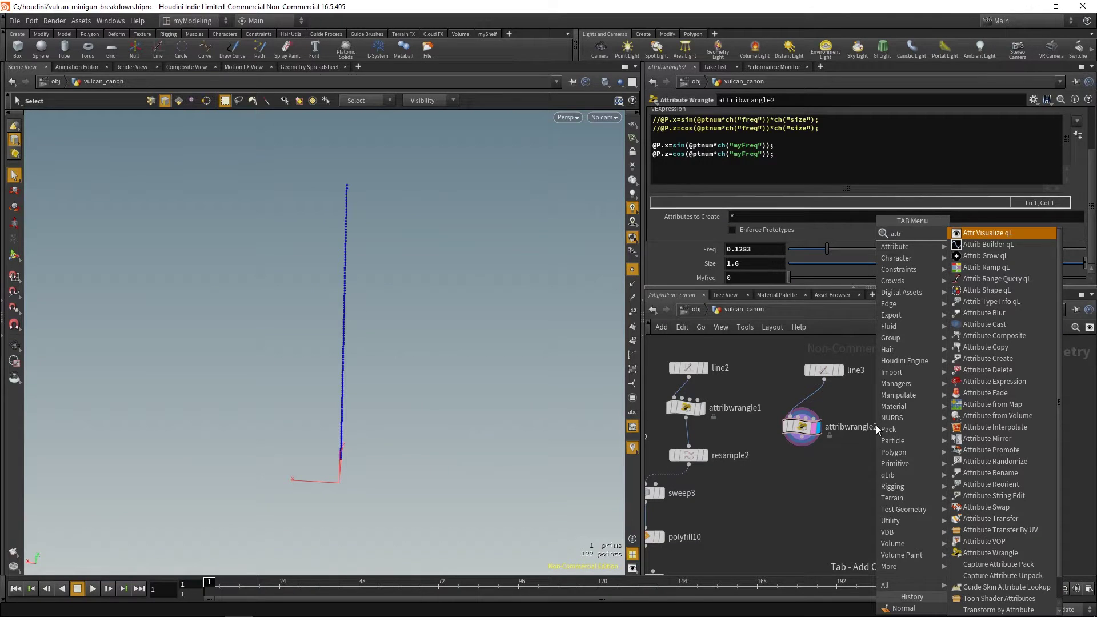
{"action": "key", "text": "Escape"}
{"action": "key", "text": "Tab"}
{"action": "type", "text": "wra"}
{"action": "key", "text": "Return"}
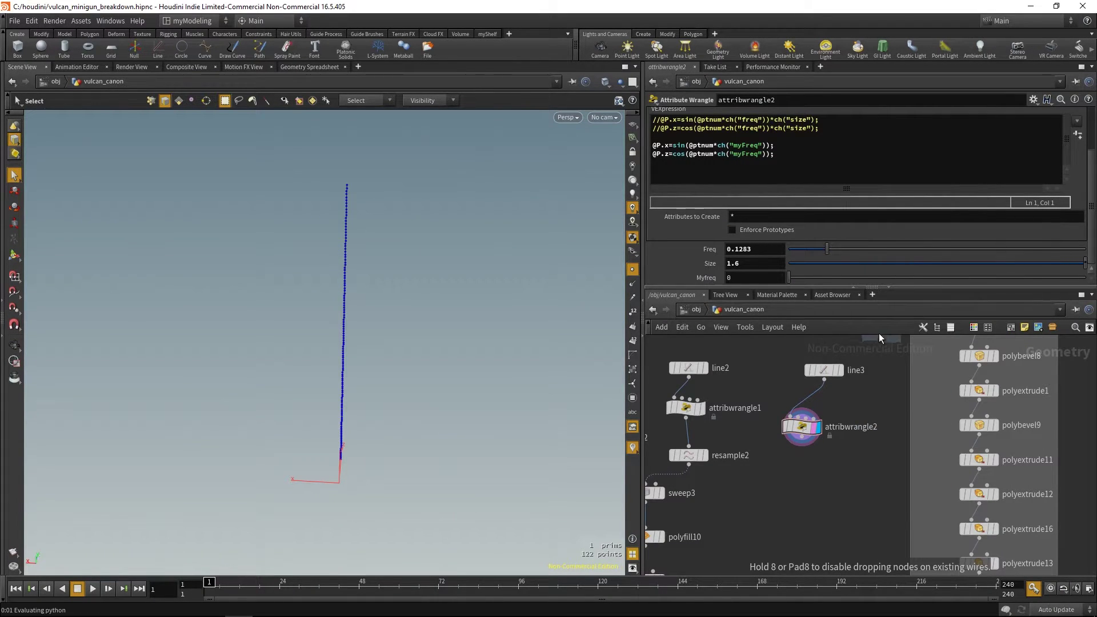
{"action": "left_click", "coordinate": [848, 399]}
{"action": "left_click", "coordinate": [849, 399]}
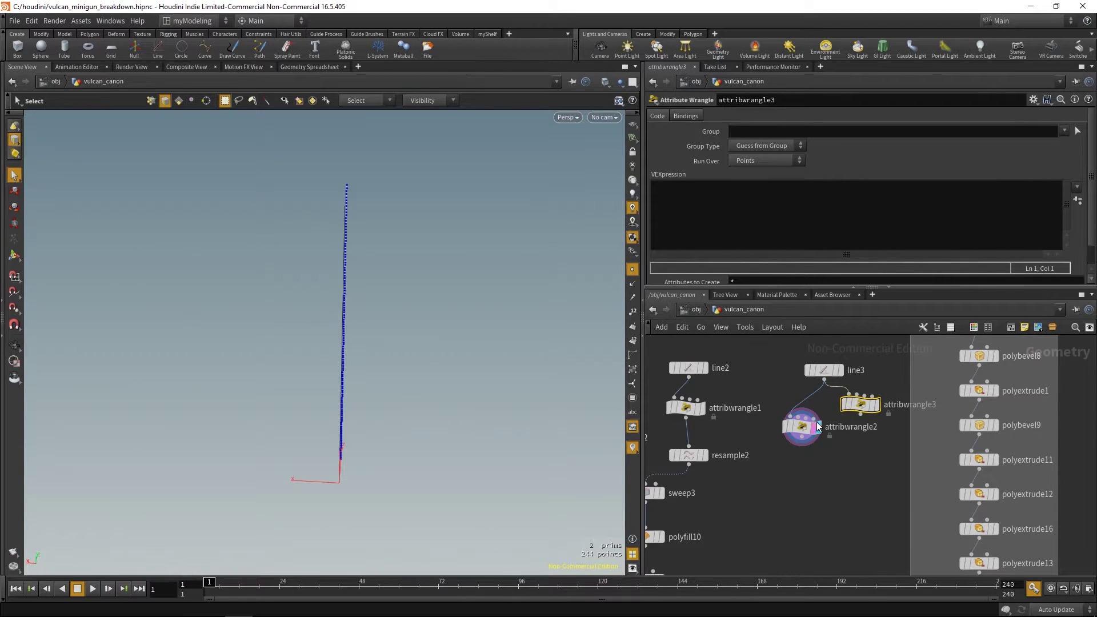
- Space the two wrangles apart under line3 and display the new empty one
{"action": "left_click_drag", "start_coordinate": [802, 427], "coordinate": [785, 433]}
{"action": "left_click_drag", "start_coordinate": [855, 412], "coordinate": [844, 438]}
{"action": "left_click", "coordinate": [865, 430]}
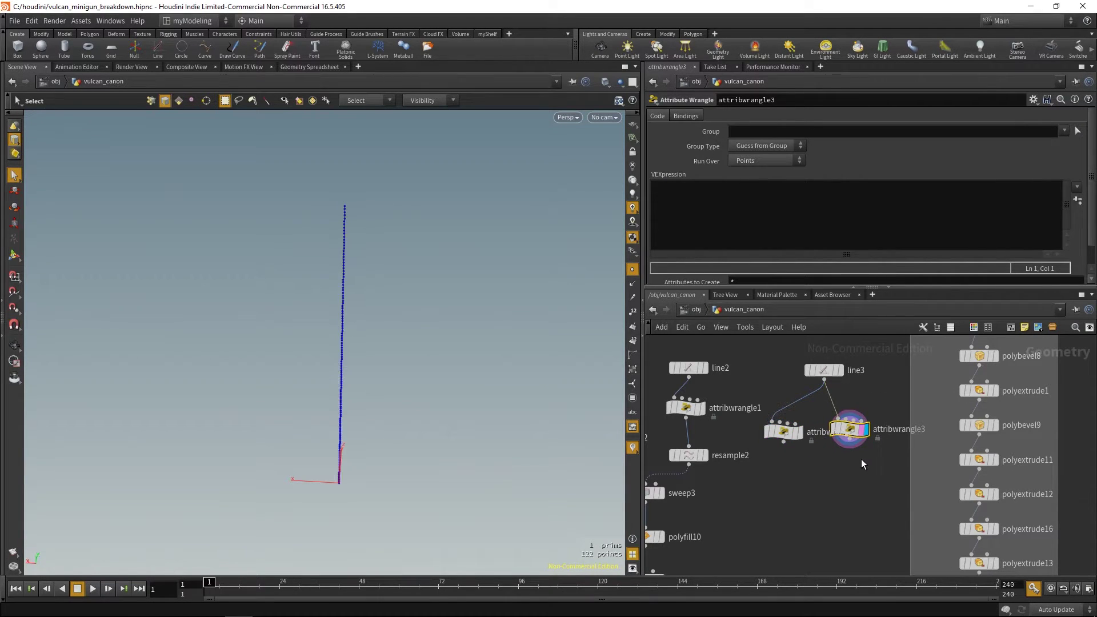
- Copy the two myFreq lines for @P.x and @P.z from attribwrangle2 into the empty VEXpression of attribwrangle3
{"action": "left_click", "coordinate": [783, 432]}
{"action": "left_click_drag", "start_coordinate": [800, 154], "coordinate": [598, 147]}
{"action": "left_click_drag", "start_coordinate": [788, 172], "coordinate": [637, 143]}
{"action": "key", "text": "ctrl+c"}
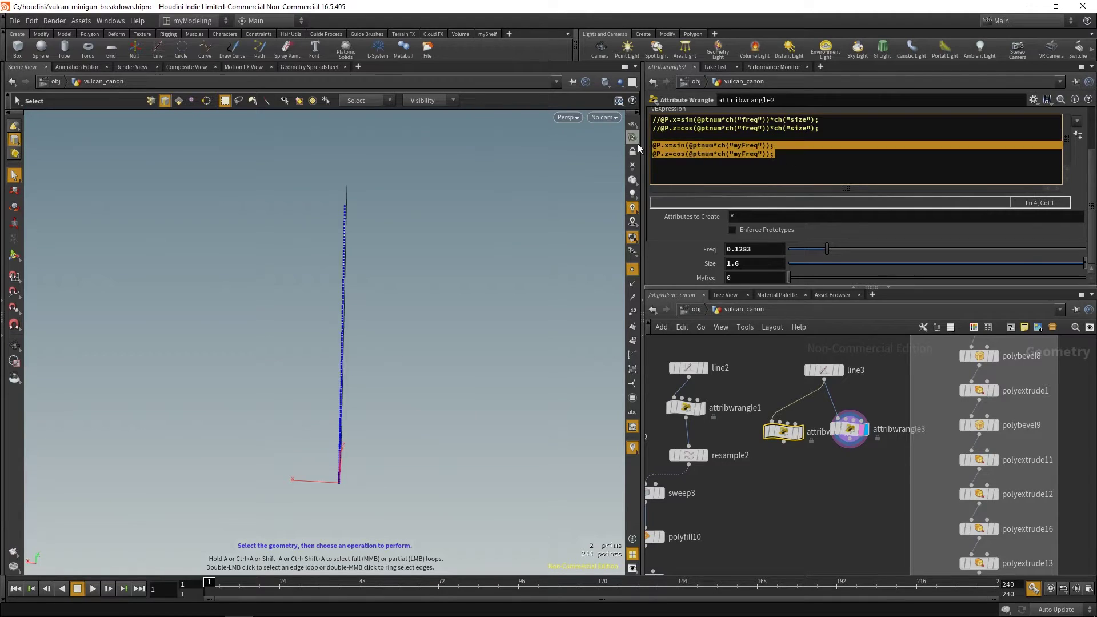
{"action": "left_click", "coordinate": [851, 430]}
{"action": "scroll", "coordinate": [1085, 206], "scroll_direction": "down", "scroll_amount": 1}
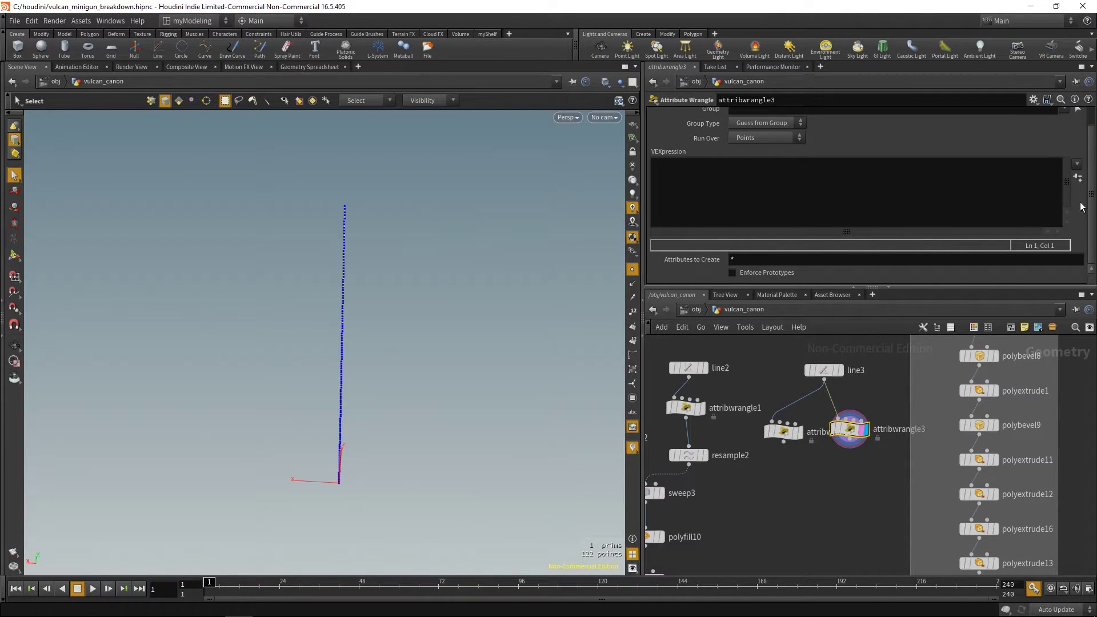
{"action": "scroll", "coordinate": [1081, 207], "scroll_direction": "up", "scroll_amount": 1}
{"action": "left_click", "coordinate": [889, 237]}
{"action": "key", "text": "ctrl+v"}
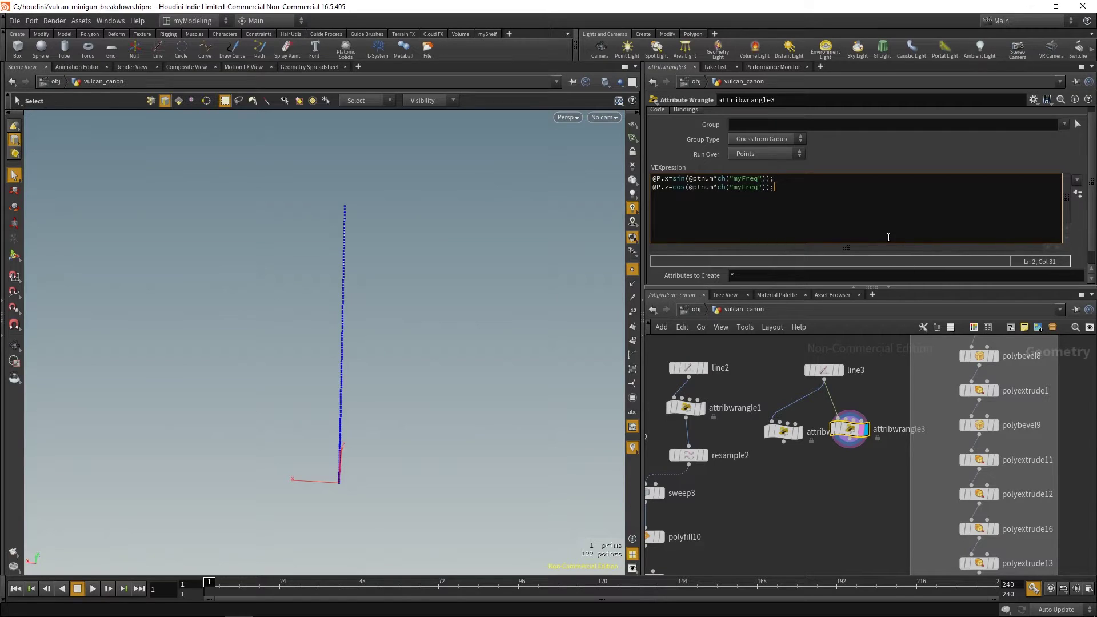
- Create the spare parameter for the ch("myFreq") call on attribwrangle3 and set Myfreq to 0.609
{"action": "scroll", "coordinate": [896, 276], "scroll_direction": "down", "scroll_amount": 1}
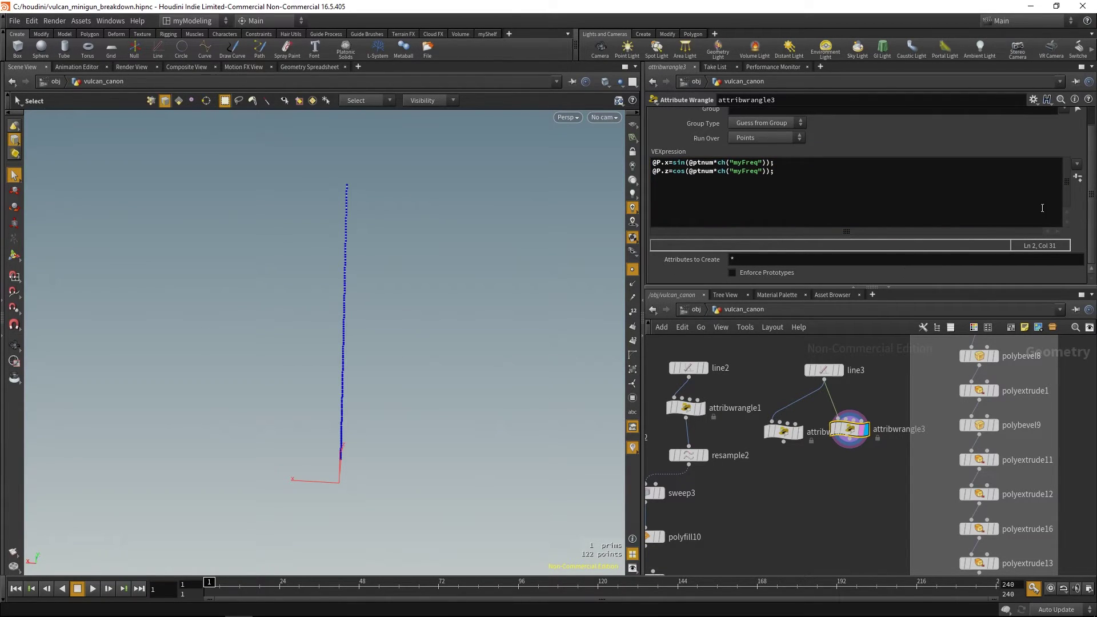
{"action": "left_click", "coordinate": [1077, 178]}
{"action": "left_click_drag", "start_coordinate": [788, 277], "coordinate": [971, 279]}
- Display the attribwrangle1 curve and the resample2 result beneath it to compare the coil before and after resampling
{"action": "middle_click_drag", "start_coordinate": [798, 482], "coordinate": [813, 483]}
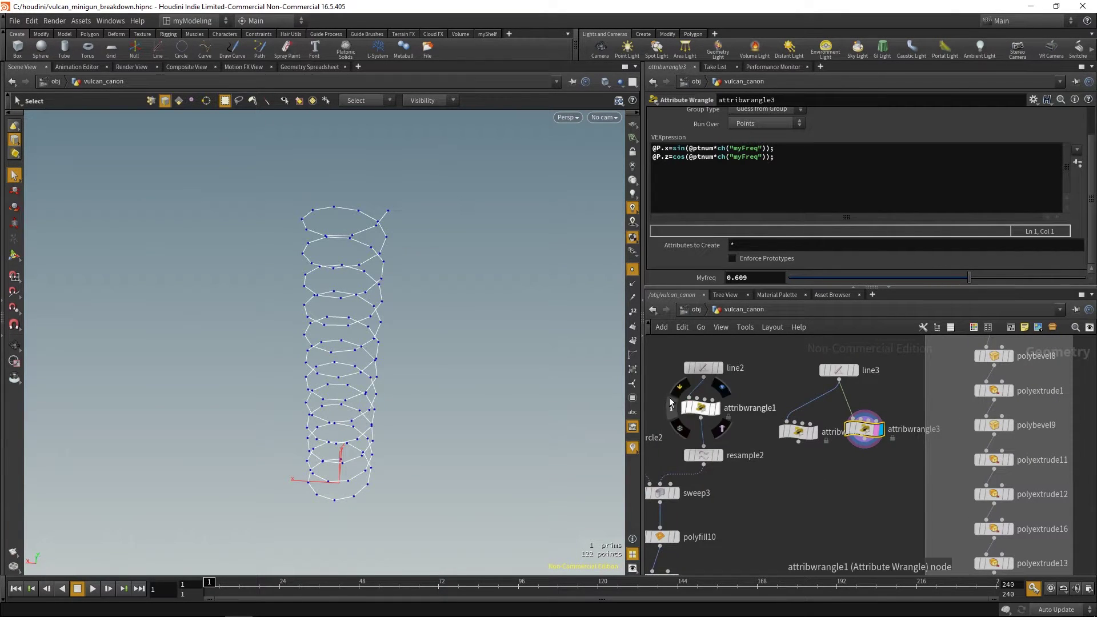
{"action": "left_click", "coordinate": [697, 407]}
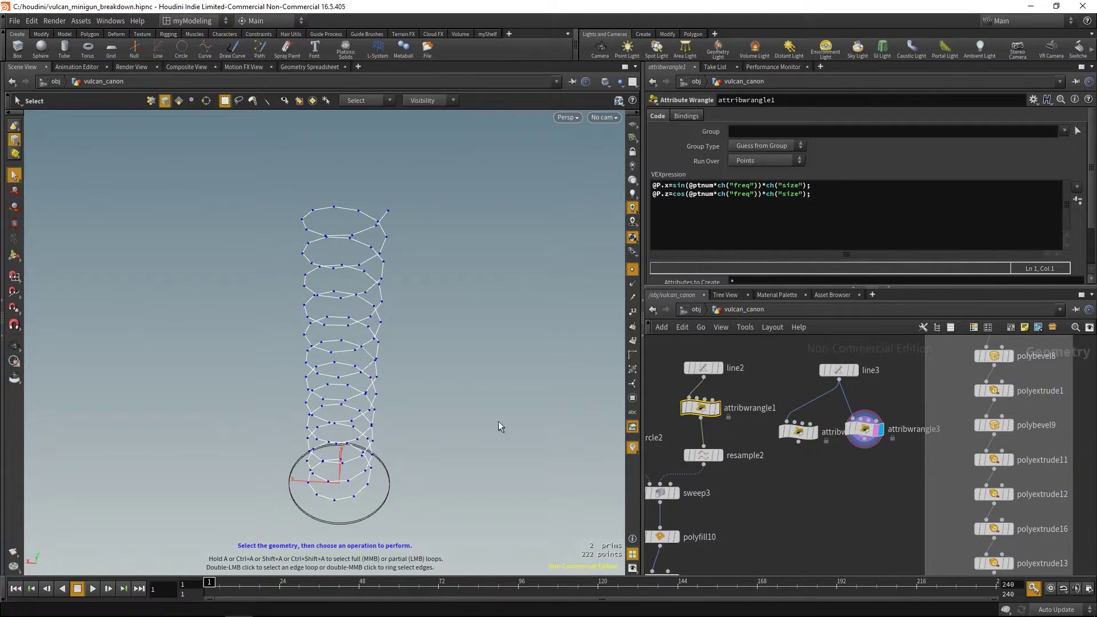
{"action": "middle_click_drag", "start_coordinate": [438, 416], "coordinate": [450, 381], "text": "alt"}
{"action": "middle_click_drag", "start_coordinate": [794, 500], "coordinate": [906, 477]}
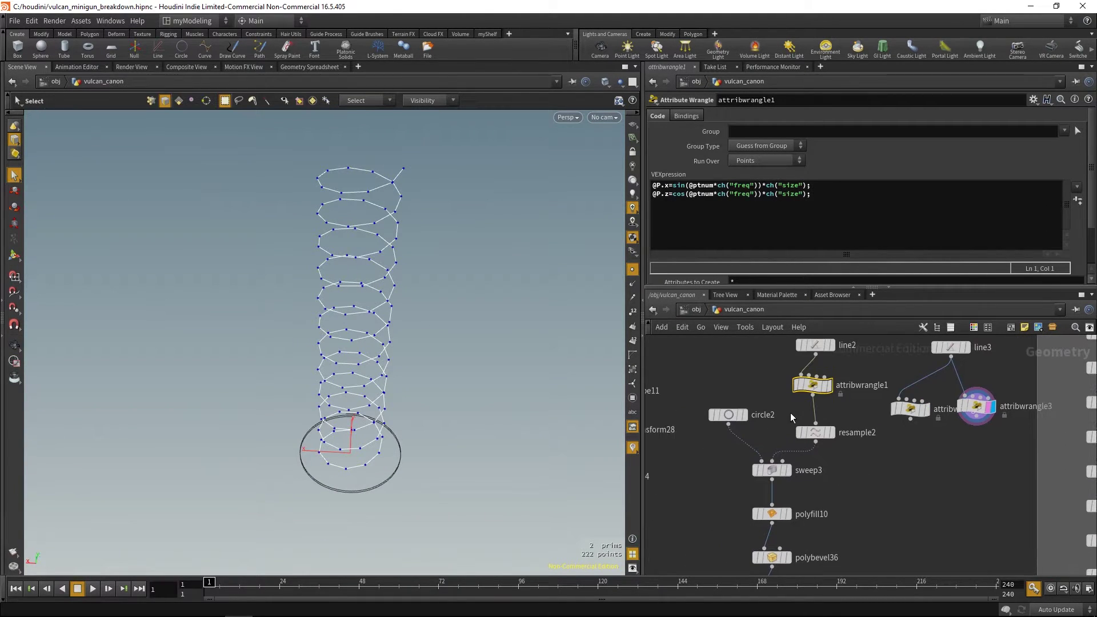
{"action": "left_click", "coordinate": [827, 387]}
{"action": "left_click_drag", "start_coordinate": [408, 409], "coordinate": [411, 286]}
{"action": "key", "text": "s"}
{"action": "left_click", "coordinate": [816, 432]}
{"action": "key", "text": "r"}
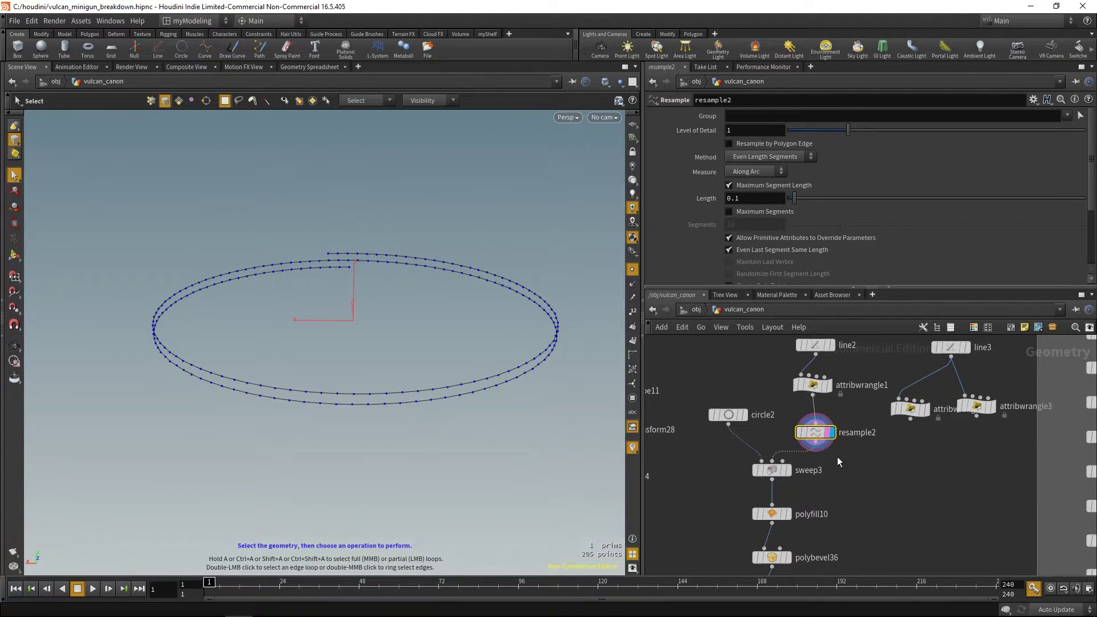
- Set resample2 to treat polygons as Subdivision Curves
{"action": "left_click_drag", "start_coordinate": [1090, 195], "coordinate": [1090, 271]}
{"action": "left_click", "coordinate": [766, 209]}
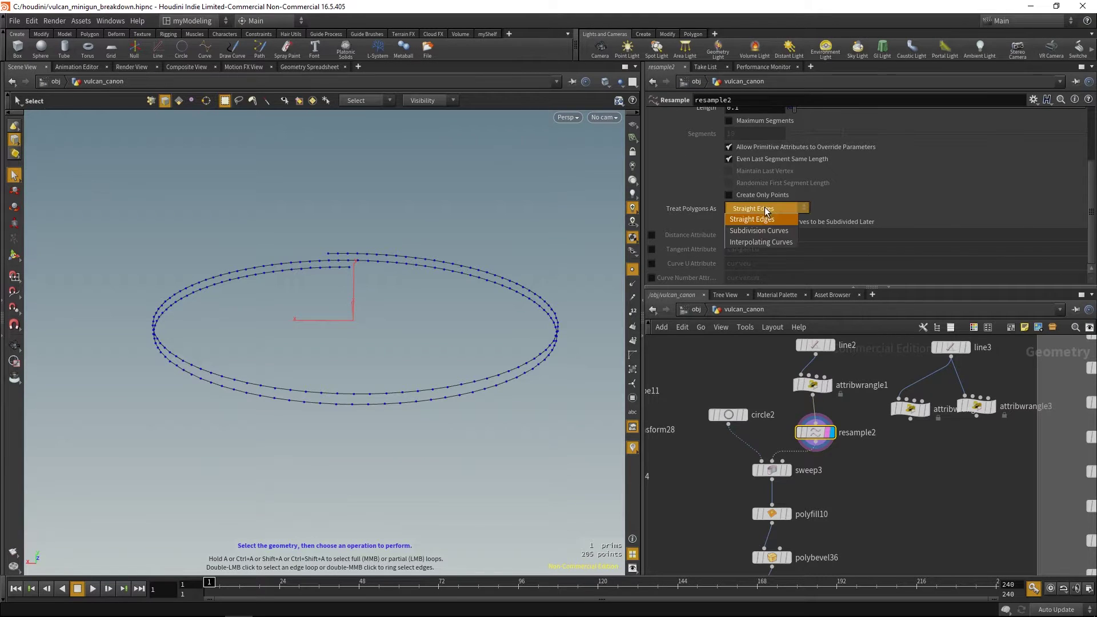
{"action": "left_click", "coordinate": [760, 231]}
{"action": "left_click_drag", "start_coordinate": [610, 378], "coordinate": [515, 379], "text": "alt"}
- Try a lower Freq on attribwrangle1 while resample2 is displayed, and undo the change
{"action": "mouse_move", "coordinate": [813, 385]}
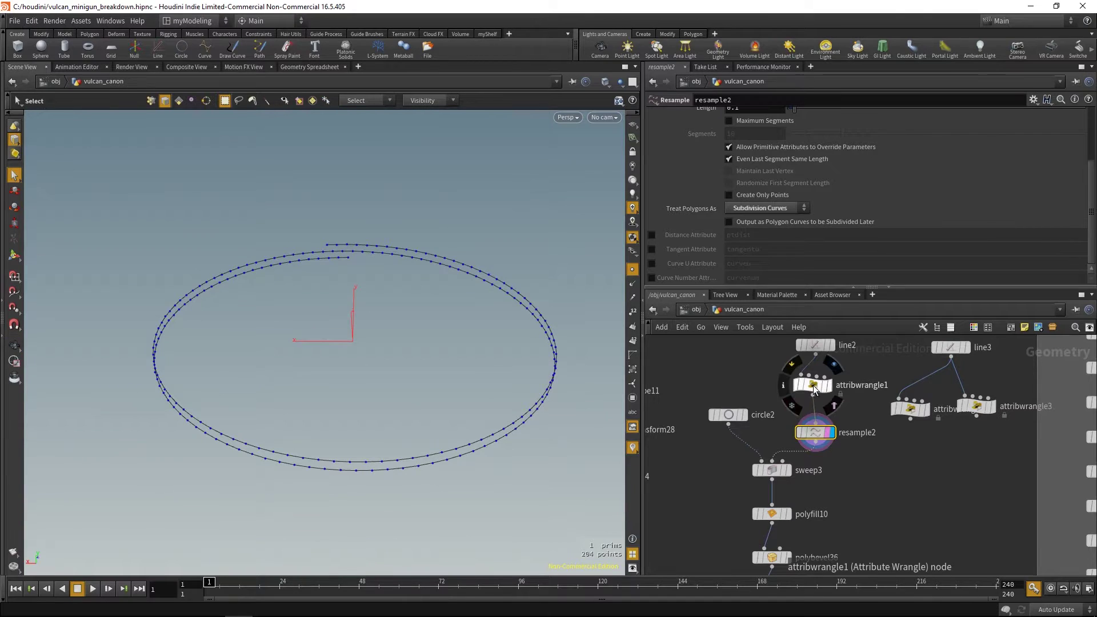
{"action": "left_click", "coordinate": [813, 385]}
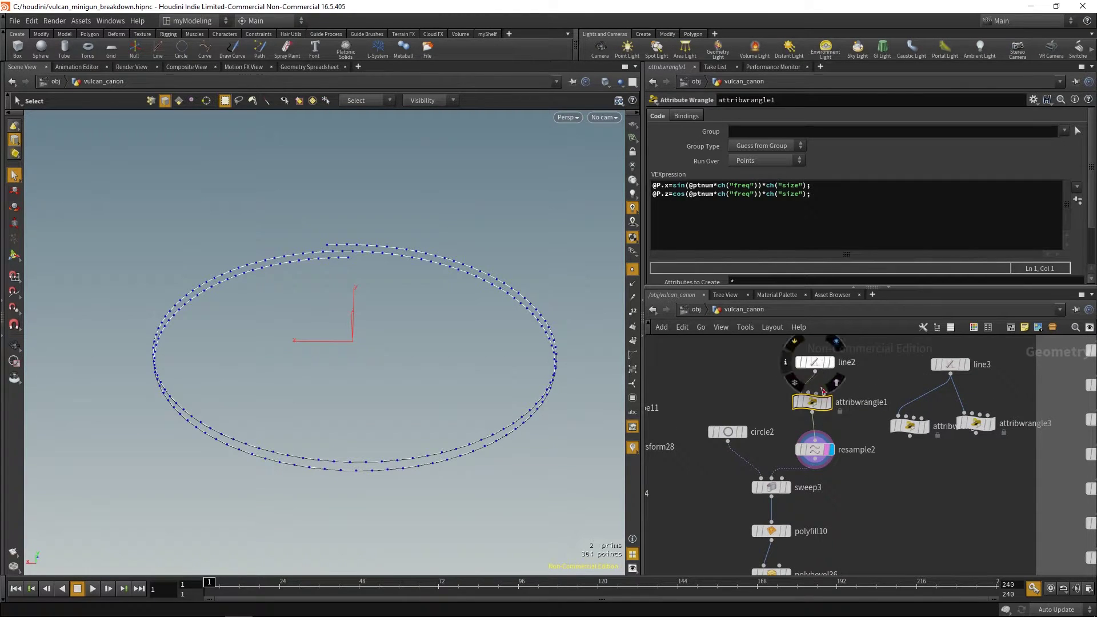
{"action": "scroll", "coordinate": [1084, 187], "scroll_direction": "down", "scroll_amount": 2}
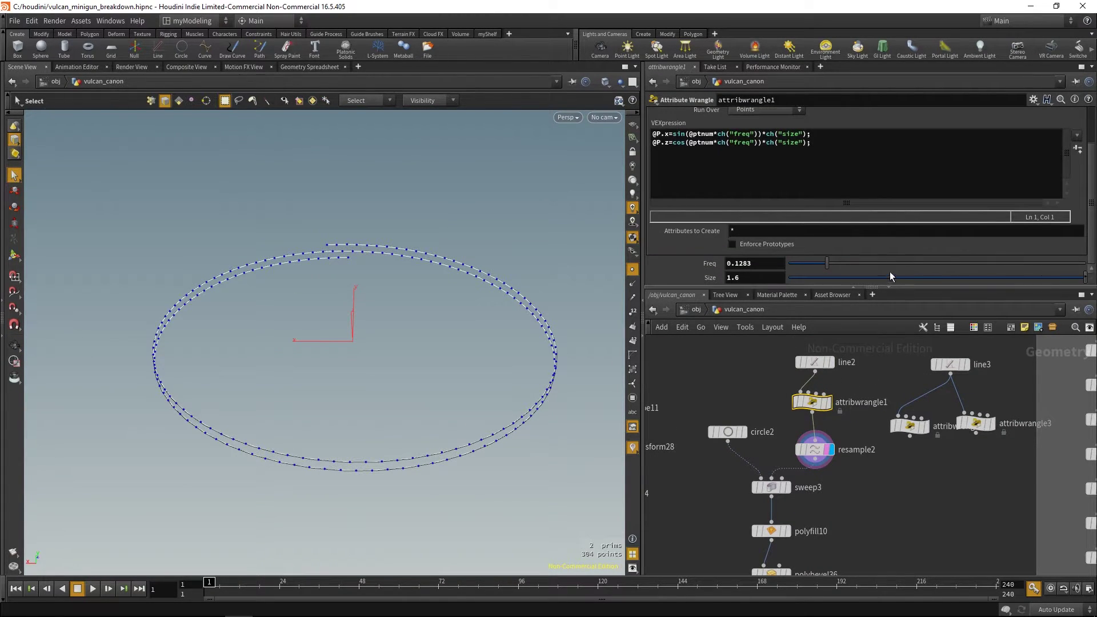
{"action": "left_click_drag", "start_coordinate": [825, 268], "coordinate": [798, 270]}
{"action": "key", "text": "ctrl+z"}
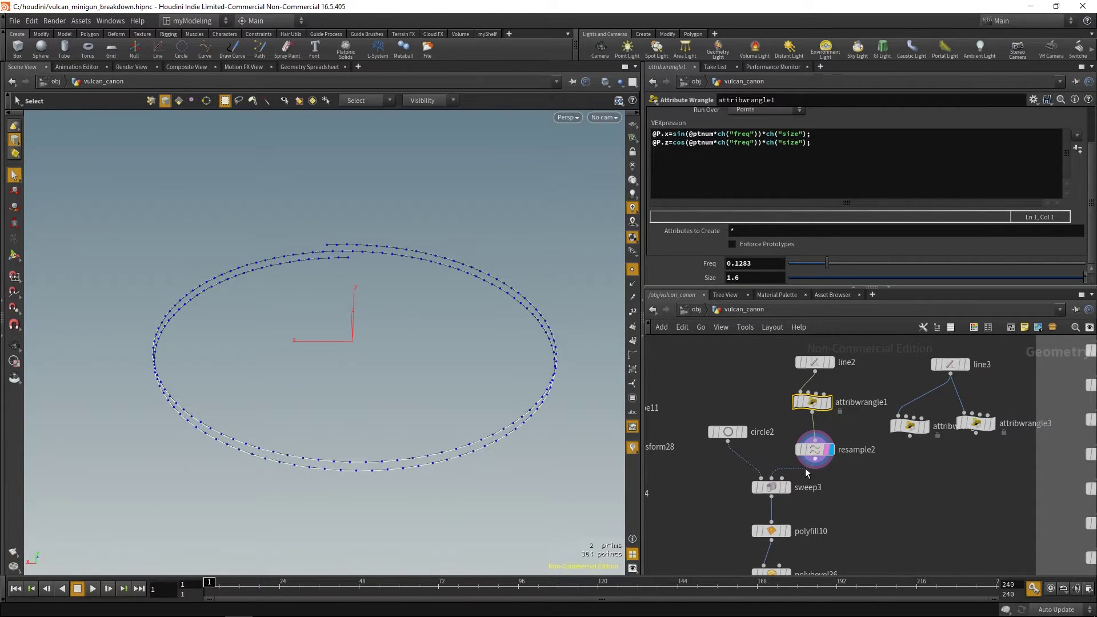
- Display attribwrangle1, try a Freq of 0.694 to inspect the coil's segments, and undo the change
{"action": "left_click", "coordinate": [826, 402]}
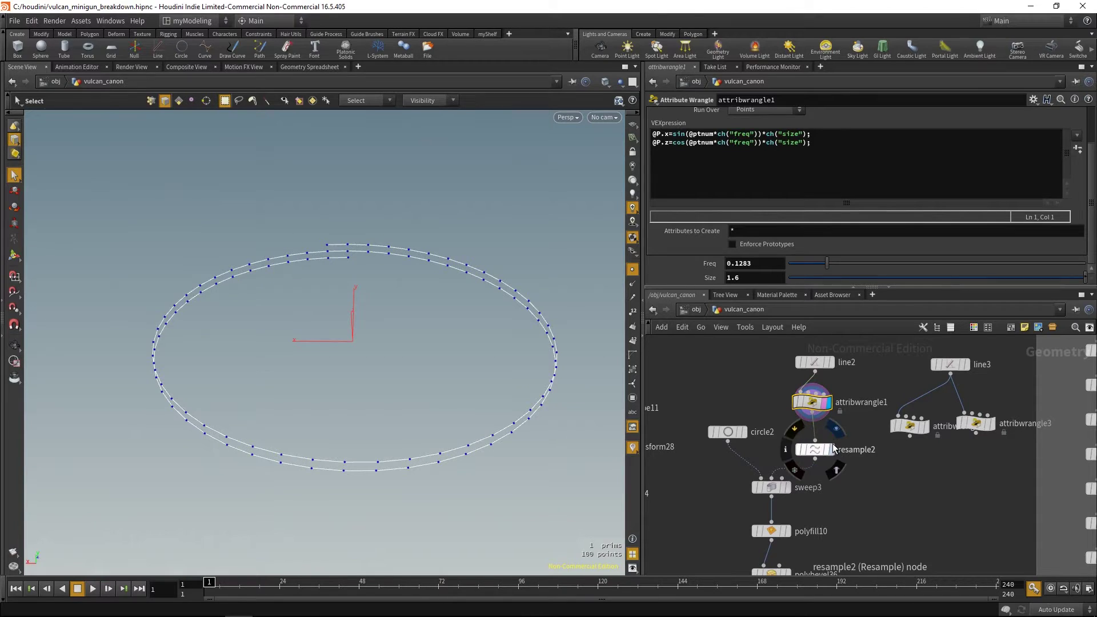
{"action": "left_click_drag", "start_coordinate": [832, 263], "coordinate": [994, 276]}
{"action": "key", "text": "Escape"}
{"action": "left_click_drag", "start_coordinate": [572, 348], "coordinate": [478, 368]}
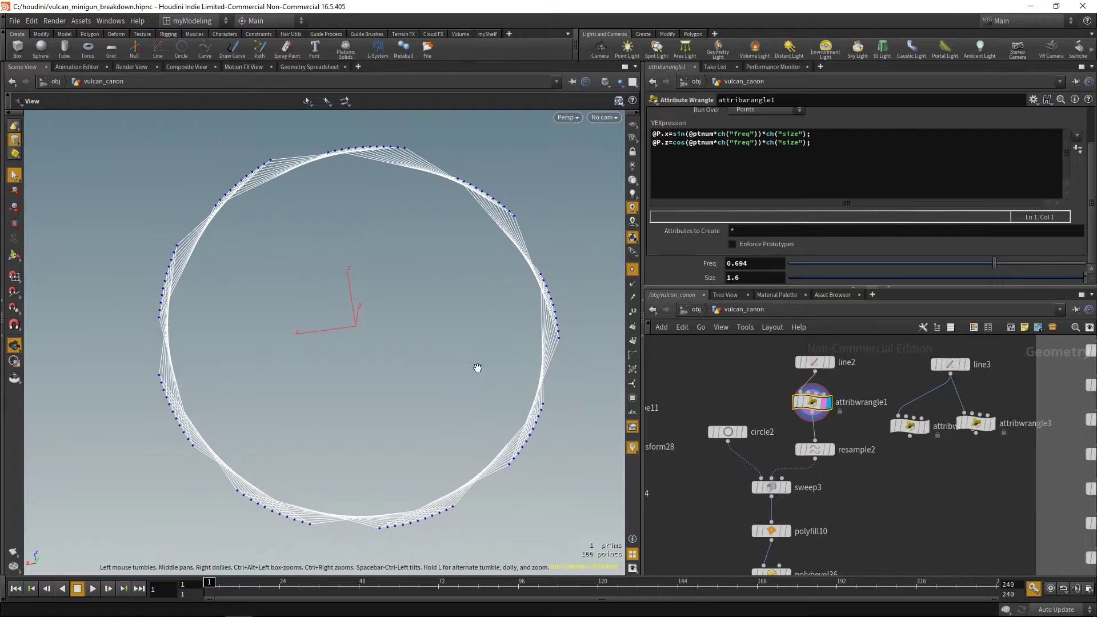
{"action": "key", "text": "s"}
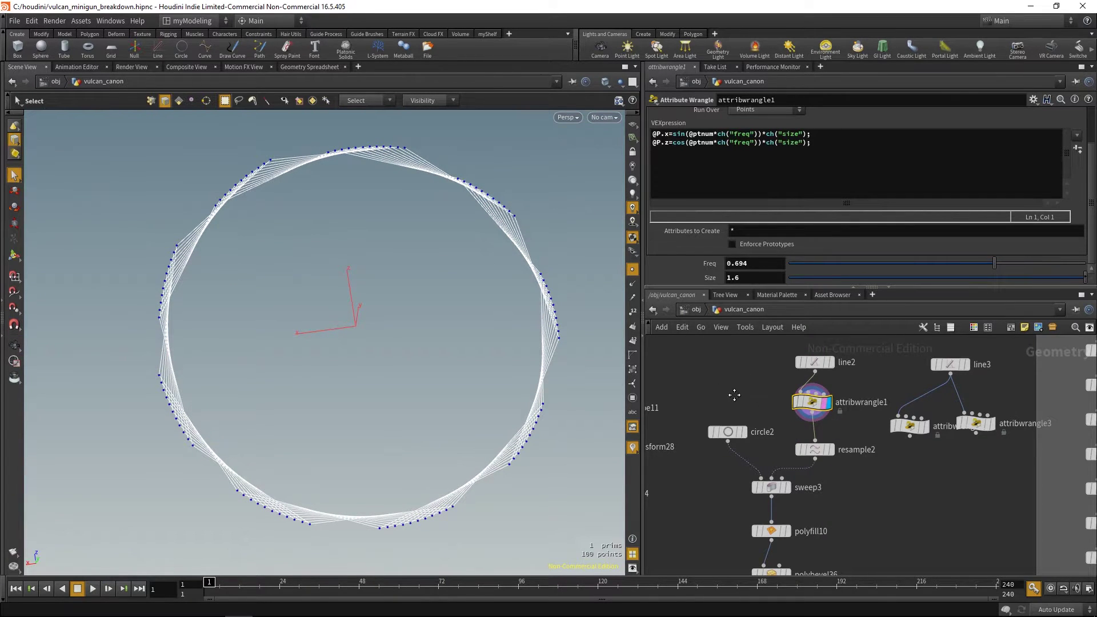
{"action": "middle_click_drag", "start_coordinate": [734, 395], "coordinate": [718, 413]}
{"action": "key", "text": "ctrl+z"}
- Copy both freq and size lines from attribwrangle1's VEXpression and delete the attribwrangle2 node under line3
{"action": "key", "text": "Escape"}
{"action": "left_click_drag", "start_coordinate": [465, 345], "coordinate": [463, 303]}
{"action": "left_click_drag", "start_coordinate": [816, 143], "coordinate": [652, 133]}
{"action": "key", "text": "ctrl+c"}
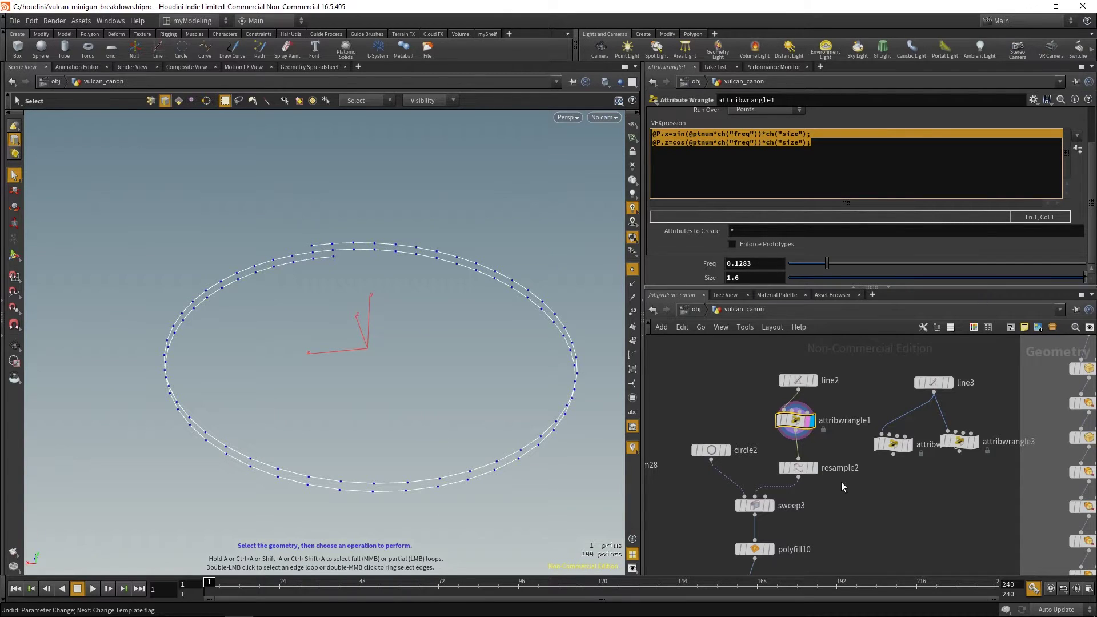
{"action": "middle_click_drag", "start_coordinate": [900, 451], "coordinate": [864, 433]}
{"action": "left_click", "coordinate": [862, 429]}
{"action": "key", "text": "Delete"}
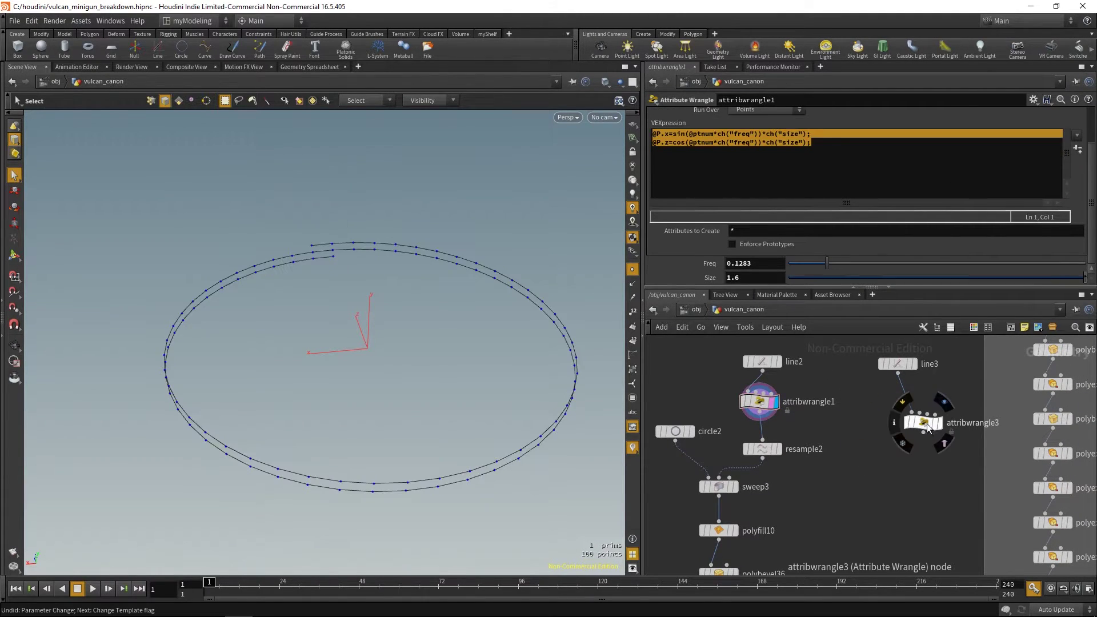
- Replace attribwrangle3's VEXpression with the copied freq and size lines and display that node
{"action": "left_click", "coordinate": [926, 424]}
{"action": "left_click", "coordinate": [832, 180]}
{"action": "key", "text": "ctrl+a"}
{"action": "key", "text": "ctrl+v"}
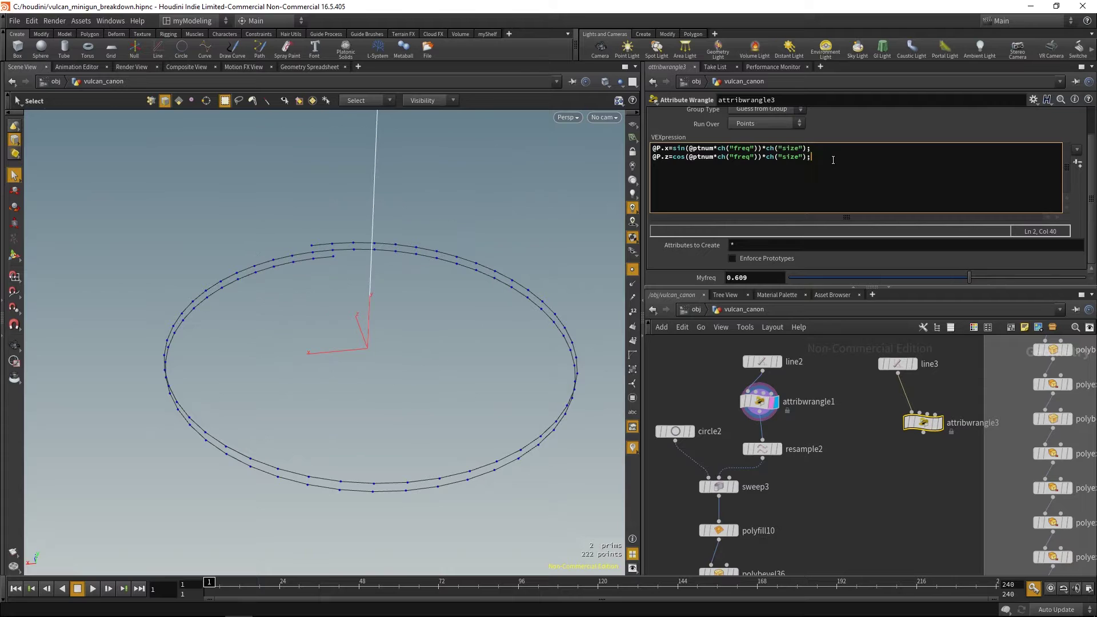
{"action": "type", "text": "er"}
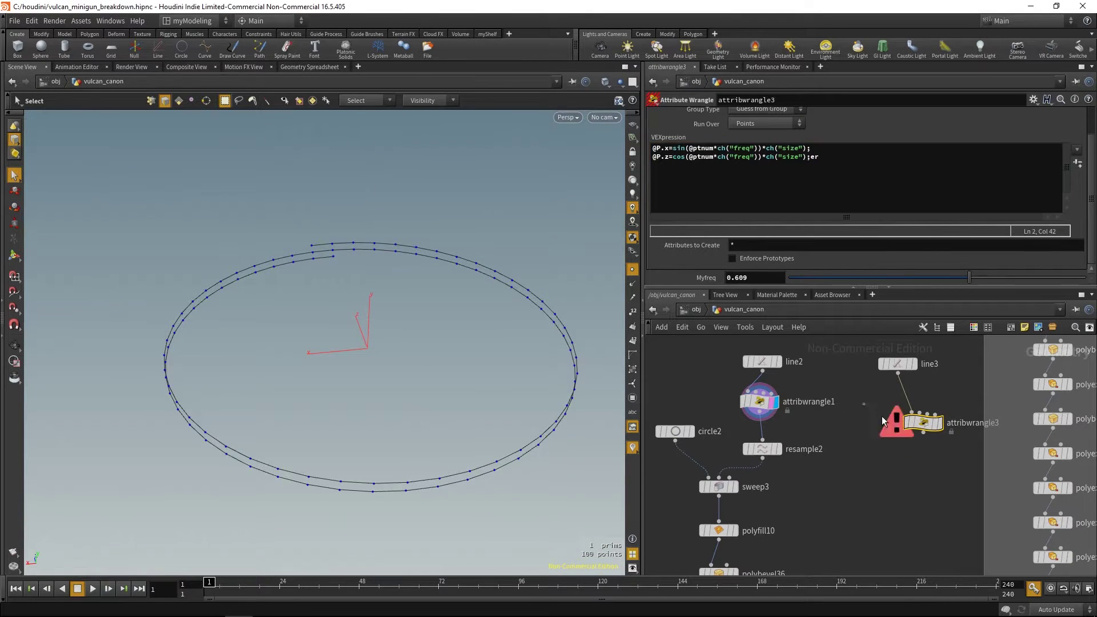
{"action": "middle_click_drag", "start_coordinate": [466, 369], "coordinate": [437, 391], "text": "alt"}
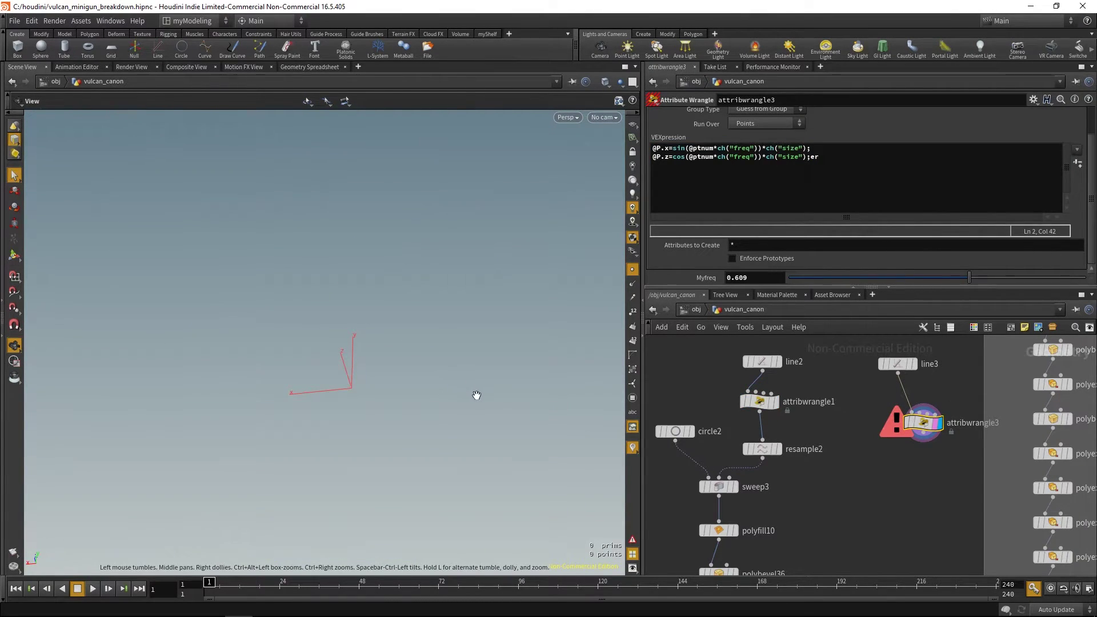
{"action": "key", "text": "s"}
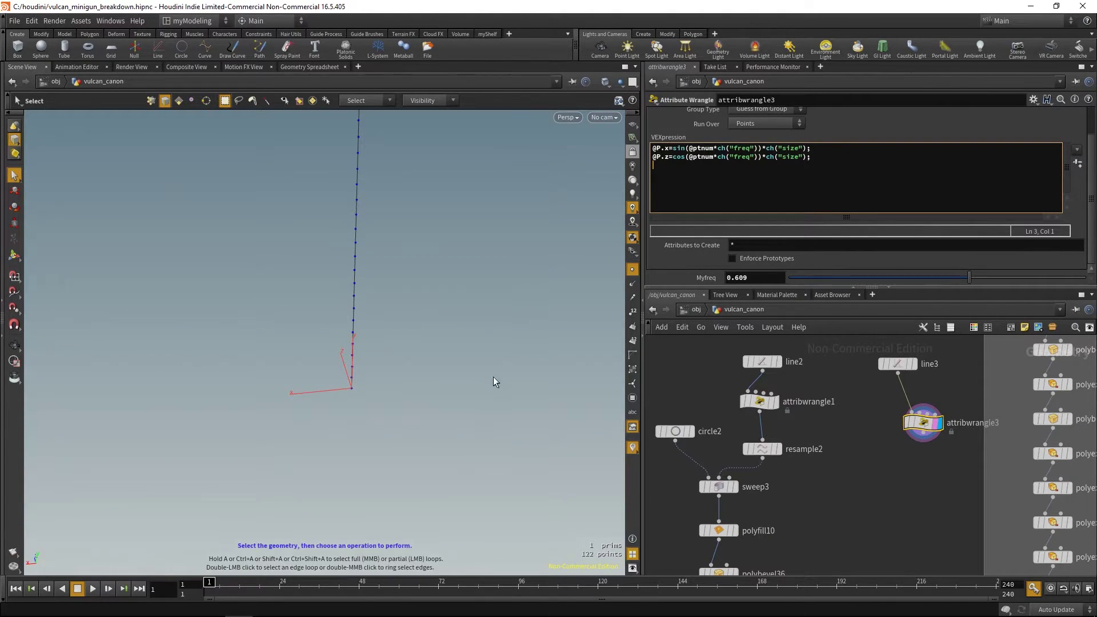
- Create the Freq and Size spare parameters on attribwrangle3, setting Freq to 0.329 and Size to 0.632
{"action": "middle_click_drag", "start_coordinate": [436, 297], "coordinate": [429, 343], "text": "alt"}
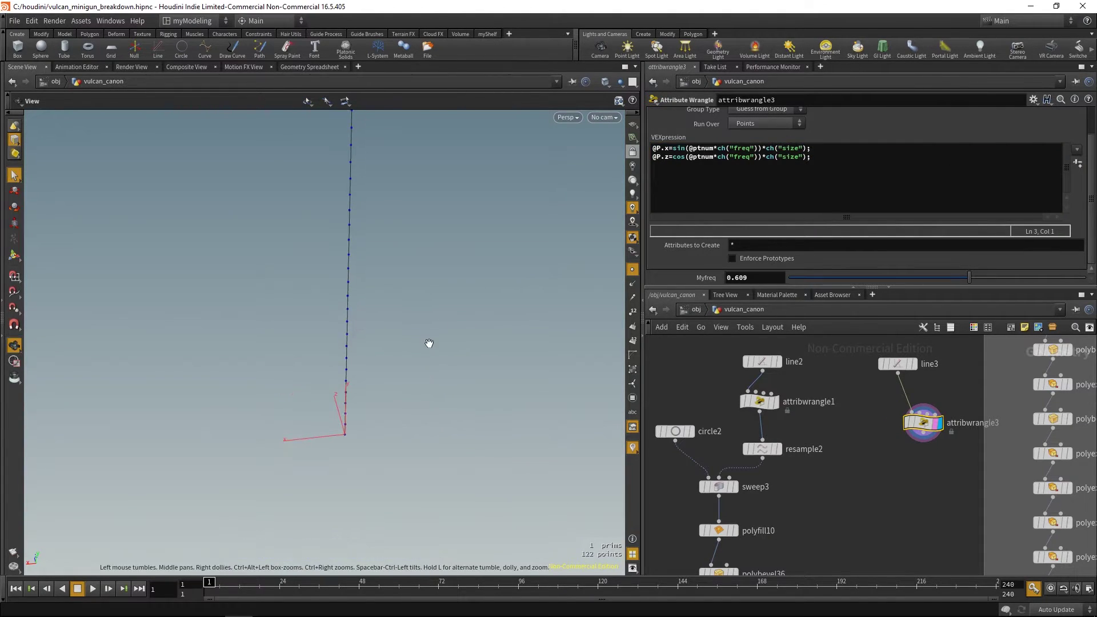
{"action": "left_click", "coordinate": [1077, 164]}
{"action": "left_click_drag", "start_coordinate": [789, 263], "coordinate": [820, 264]}
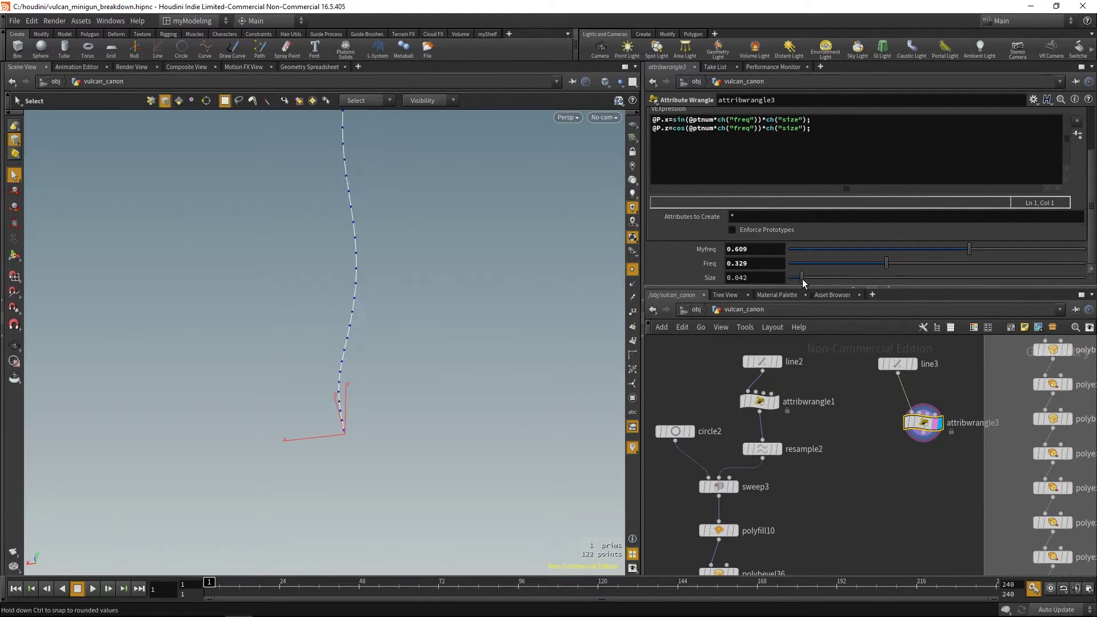
{"action": "left_click_drag", "start_coordinate": [899, 281], "coordinate": [975, 281]}
{"action": "middle_click_drag", "start_coordinate": [337, 267], "coordinate": [353, 338], "text": "alt"}
{"action": "right_click_drag", "start_coordinate": [352, 337], "coordinate": [204, 321], "text": "alt"}
{"action": "left_click_drag", "start_coordinate": [204, 321], "coordinate": [390, 344]}
{"action": "key", "text": "s"}
- Set the length of line3 to 2 and frame the shortened coil
{"action": "left_click", "coordinate": [897, 364]}
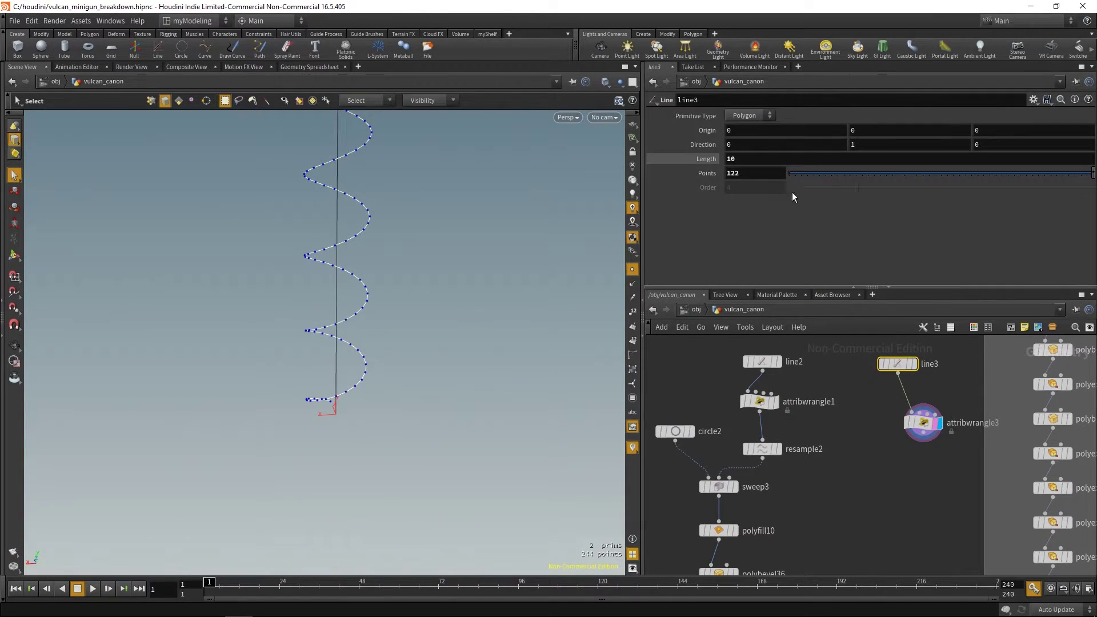
{"action": "middle_click_drag", "start_coordinate": [770, 175], "coordinate": [1019, 222]}
{"action": "key", "text": "ctrl+z"}
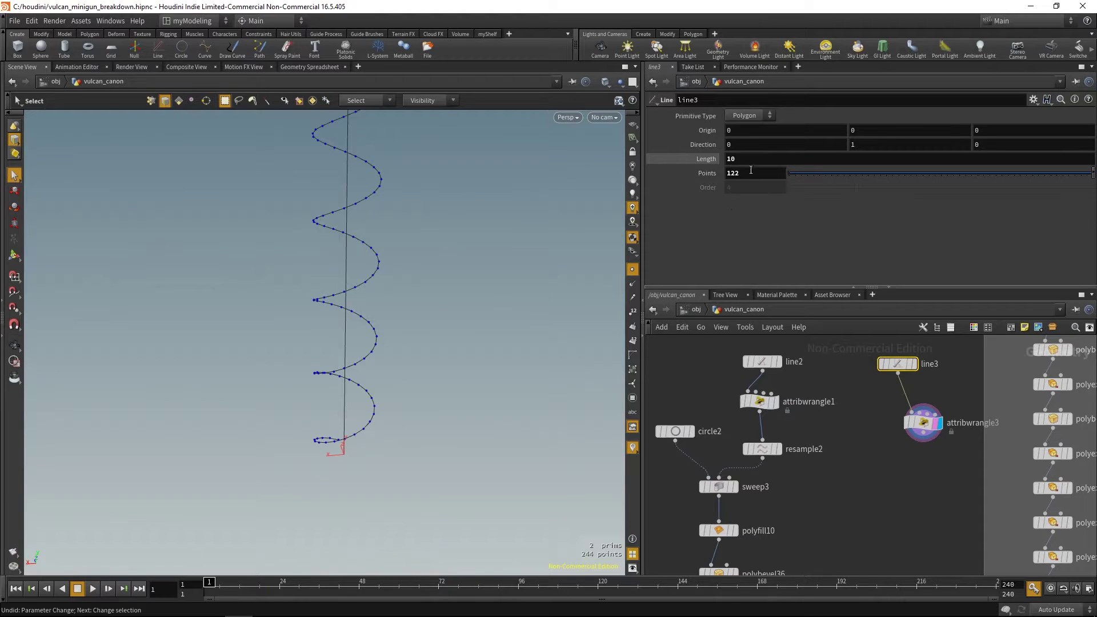
{"action": "type", "text": "2"}
{"action": "key", "text": "Return"}
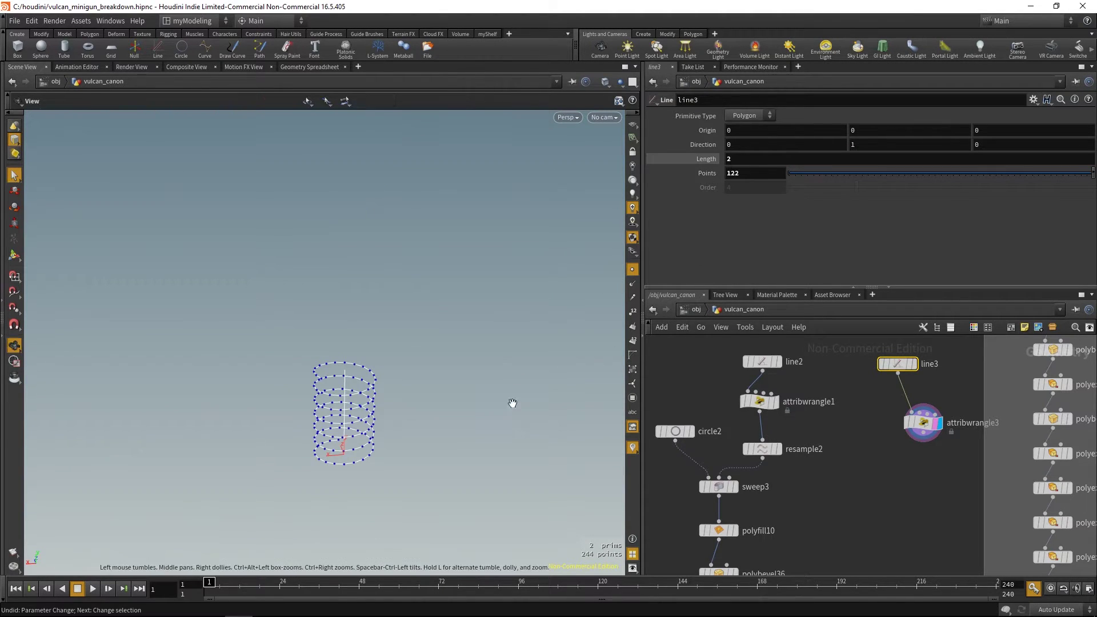
{"action": "key", "text": "space+f"}
{"action": "left_click_drag", "start_coordinate": [453, 343], "coordinate": [396, 348], "text": "alt"}
{"action": "right_click_drag", "start_coordinate": [396, 348], "coordinate": [318, 338], "text": "alt"}
{"action": "left_click_drag", "start_coordinate": [318, 337], "coordinate": [402, 402], "text": "alt"}
{"action": "key", "text": "s"}
- Reduce line3 to 20 points and set attribwrangle3's Freq to 0.622
{"action": "left_click", "coordinate": [922, 423]}
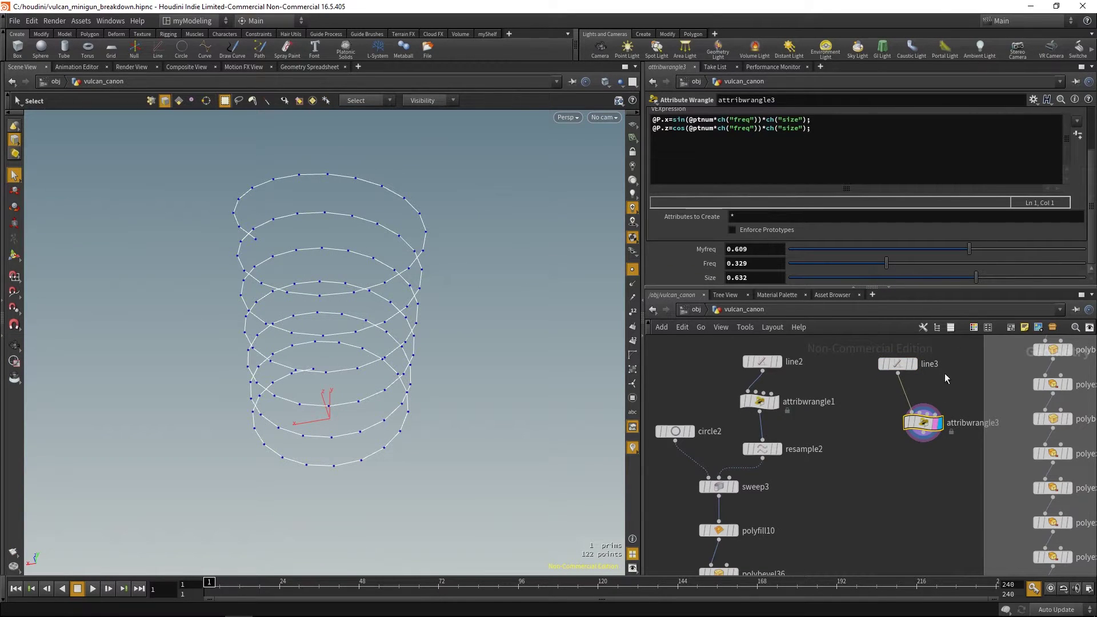
{"action": "left_click_drag", "start_coordinate": [914, 382], "coordinate": [914, 382]}
{"action": "type", "text": "20"}
{"action": "key", "text": "Return"}
{"action": "left_click", "coordinate": [923, 423]}
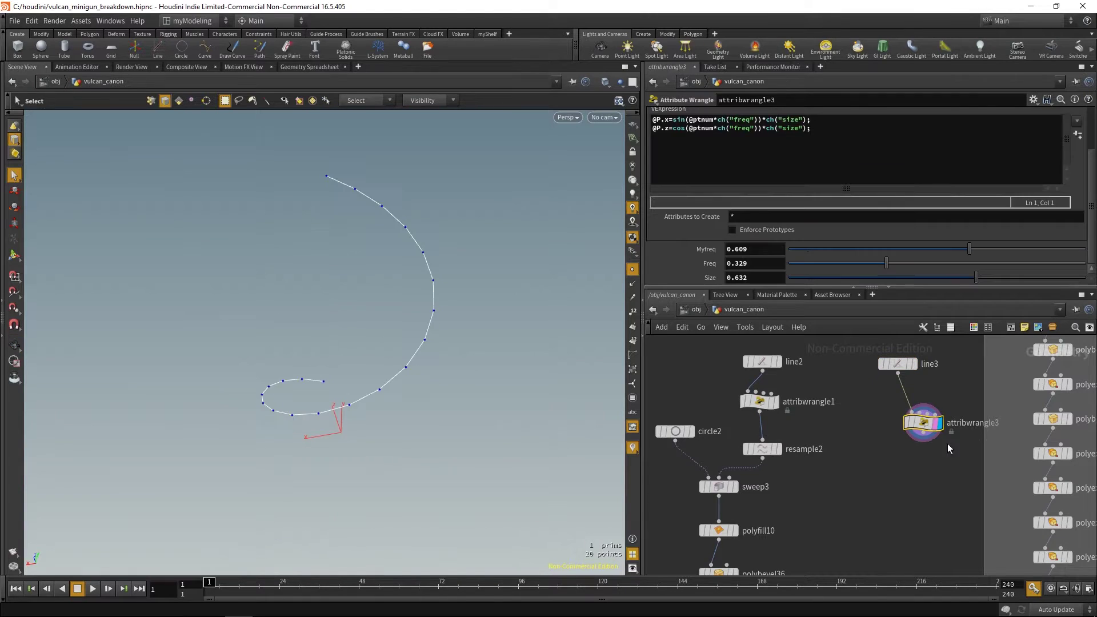
{"action": "left_click_drag", "start_coordinate": [887, 263], "coordinate": [973, 264]}
- Delete the unused Myfreq spare parameter from attribwrangle3
{"action": "right_click", "coordinate": [708, 251]}
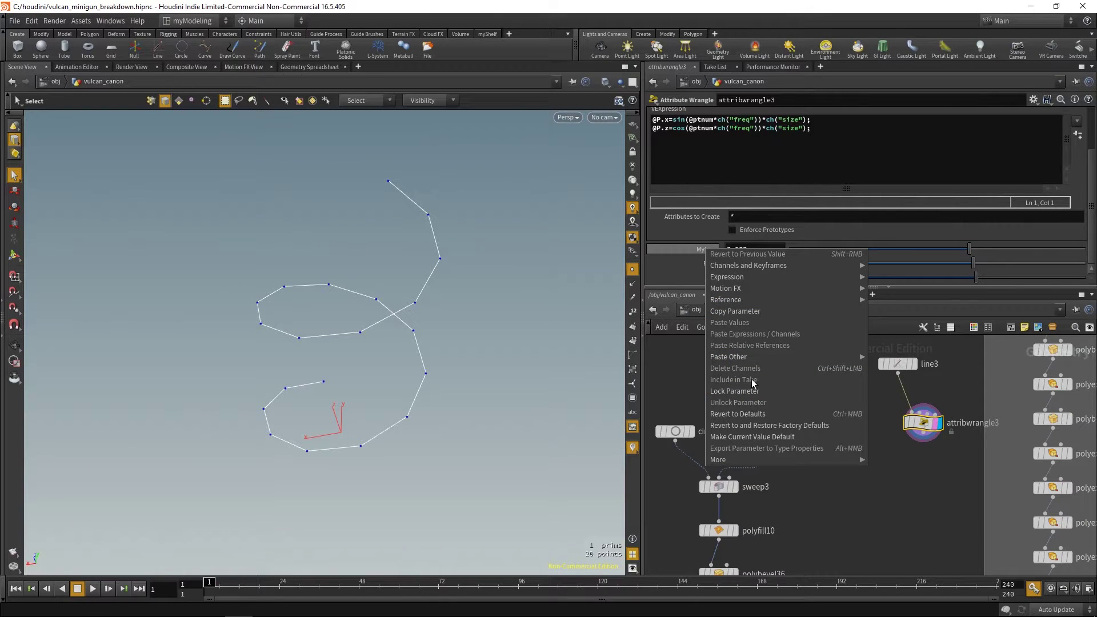
{"action": "mouse_move", "coordinate": [760, 460]}
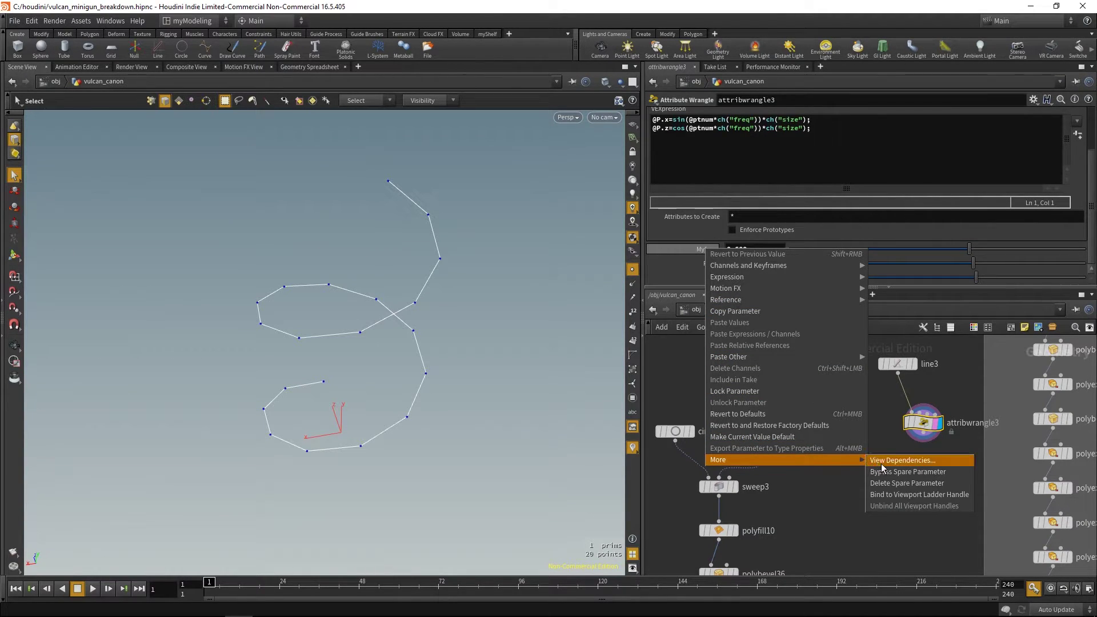
{"action": "left_click", "coordinate": [896, 482]}
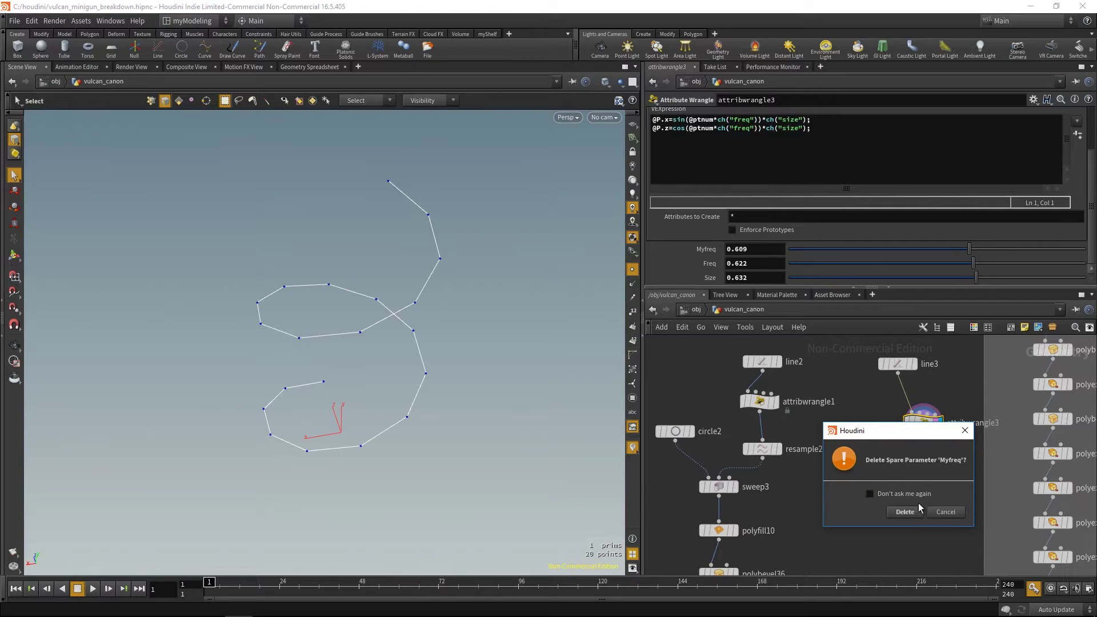
{"action": "left_click", "coordinate": [904, 512]}
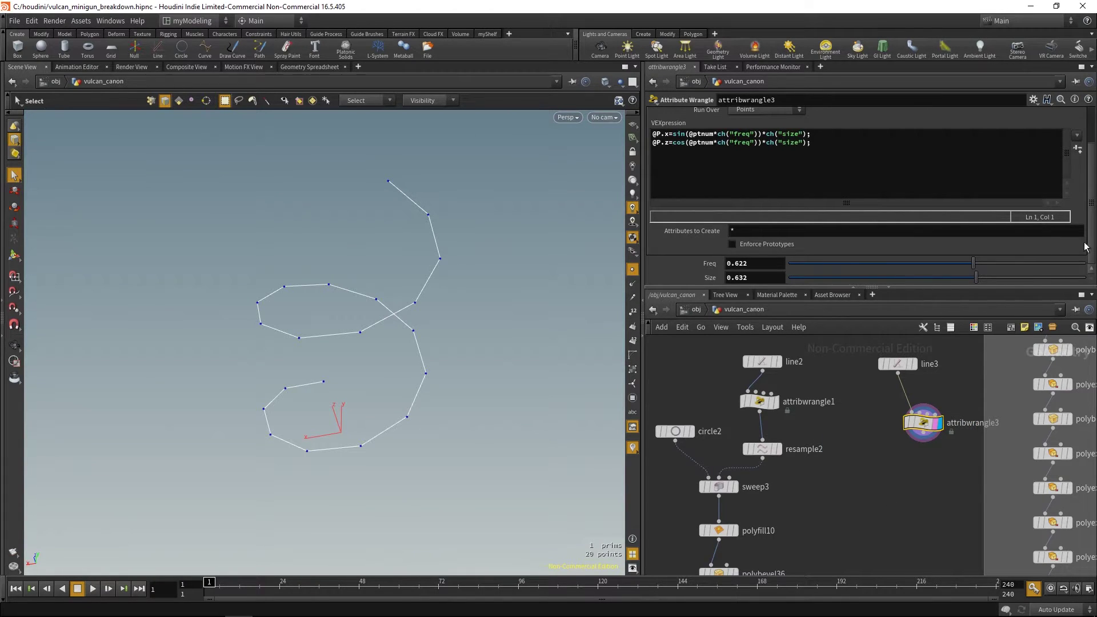
- Raise attribwrangle3's Freq to 1.5 for more turns along the line
{"action": "left_click_drag", "start_coordinate": [975, 262], "coordinate": [1084, 263]}
{"action": "middle_click_drag", "start_coordinate": [765, 263], "coordinate": [795, 260]}
{"action": "mouse_move", "coordinate": [469, 288]}
{"action": "left_mouse_down", "text": "alt"}
{"action": "mouse_move", "coordinate": [487, 306]}
{"action": "mouse_move", "coordinate": [464, 381]}
{"action": "mouse_move", "coordinate": [463, 286]}
{"action": "left_mouse_up", "text": "alt"}
{"action": "key", "text": "s"}
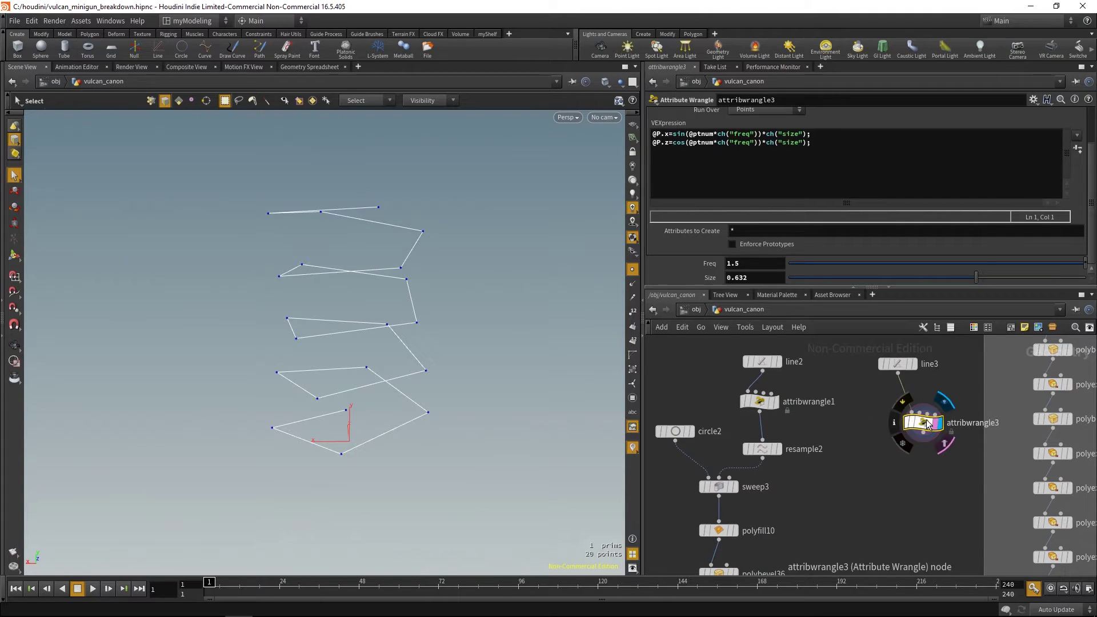
{"action": "left_click_drag", "start_coordinate": [921, 422], "coordinate": [914, 410]}
{"action": "left_click", "coordinate": [893, 467]}
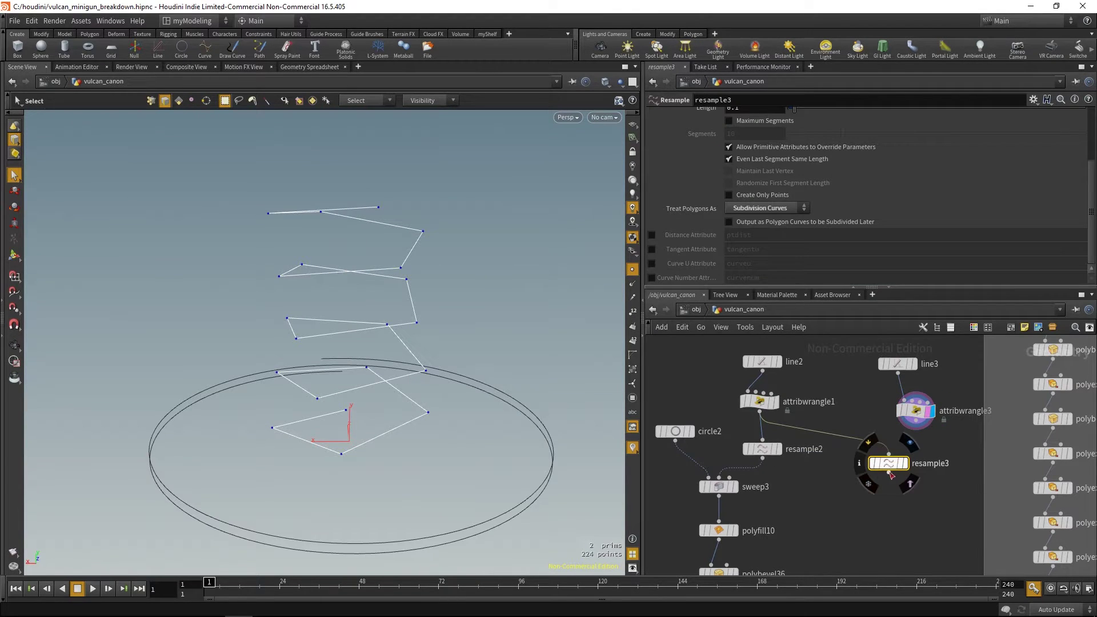
{"action": "key", "text": "ctrl+z"}
- Add a Resample node below attribwrangle3, wire it to the wrangle's output and display it
{"action": "key", "text": "Tab"}
{"action": "type", "text": "resa"}
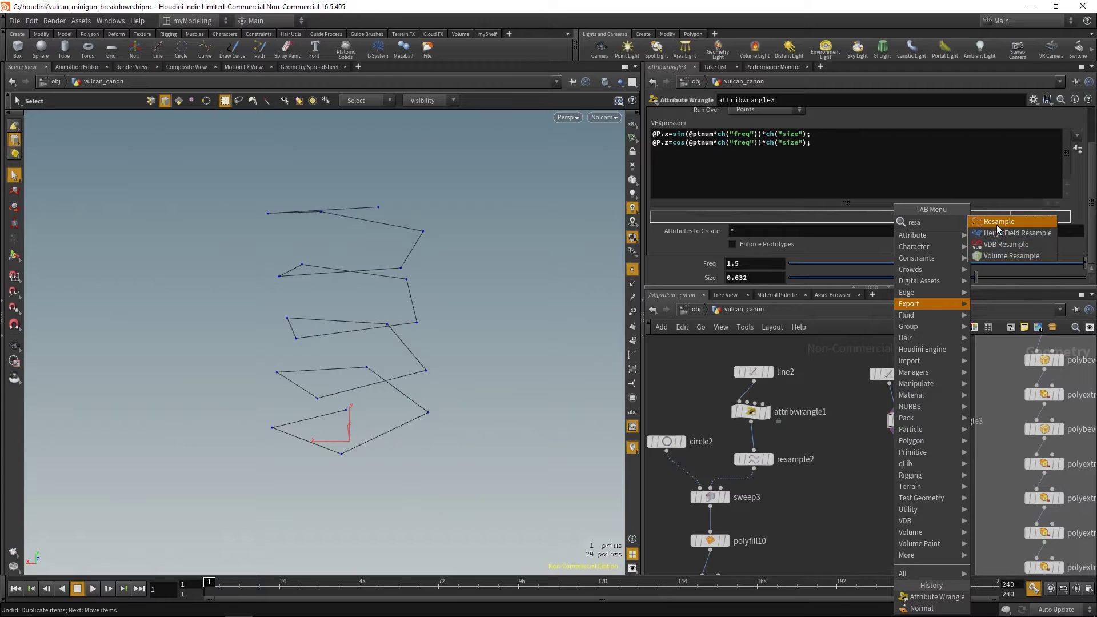
{"action": "left_click", "coordinate": [995, 225]}
{"action": "left_click", "coordinate": [893, 483]}
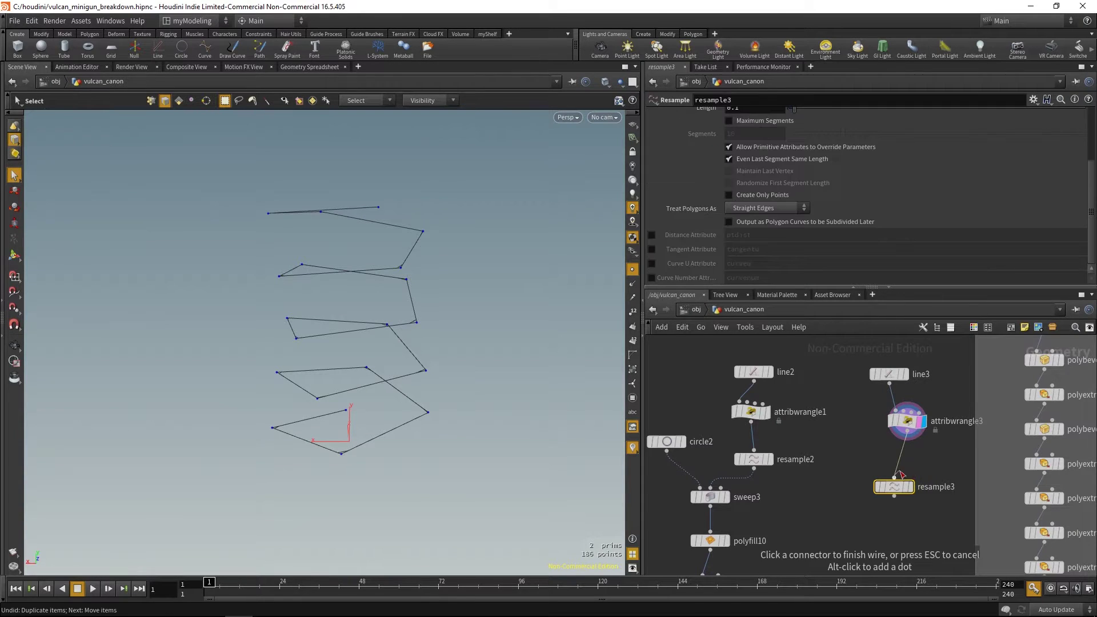
{"action": "key", "text": "ctrl+z"}
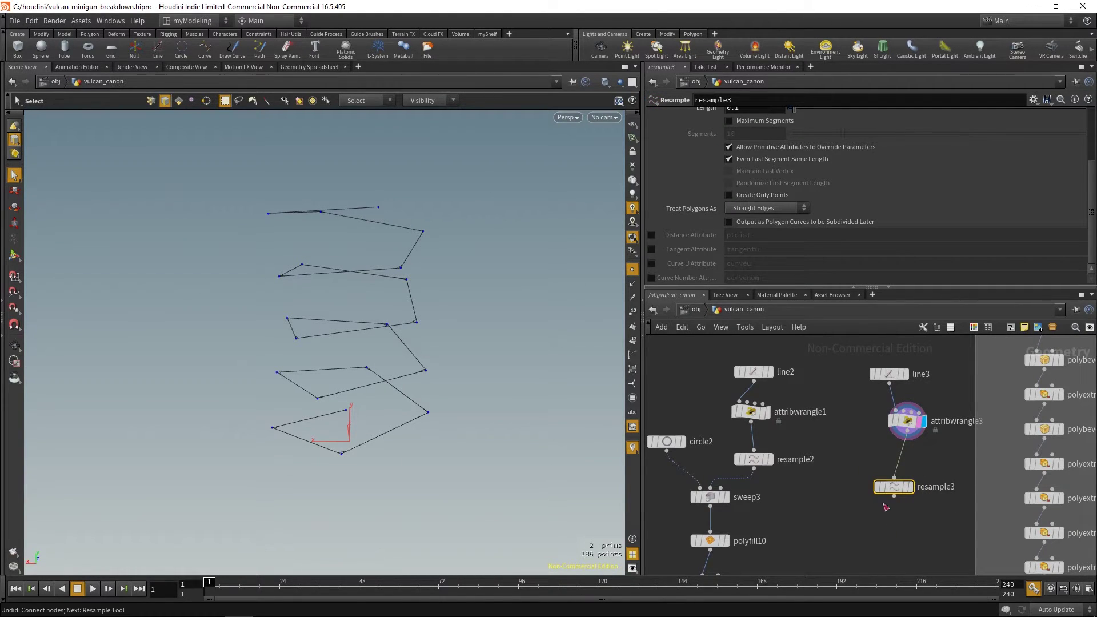
{"action": "middle_click_drag", "start_coordinate": [875, 518], "coordinate": [877, 506]}
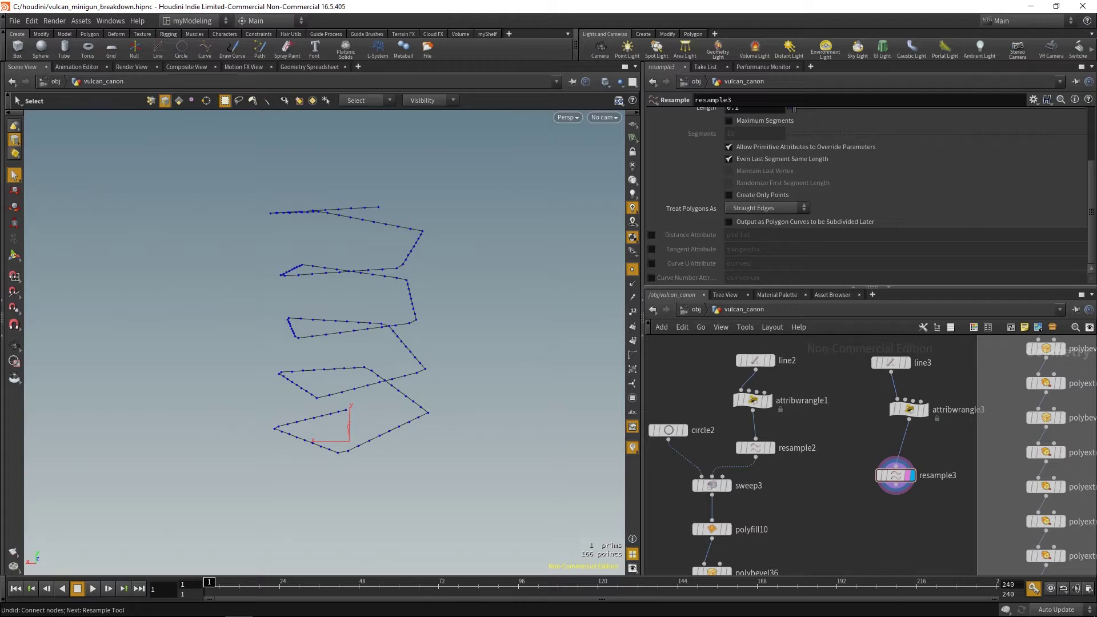
- Set resample3 to treat polygons as Subdivision Curves with a segment Length of 0.17
{"action": "key", "text": "Escape"}
{"action": "left_click_drag", "start_coordinate": [568, 338], "coordinate": [489, 346]}
{"action": "key", "text": "s"}
{"action": "left_click", "coordinate": [759, 208]}
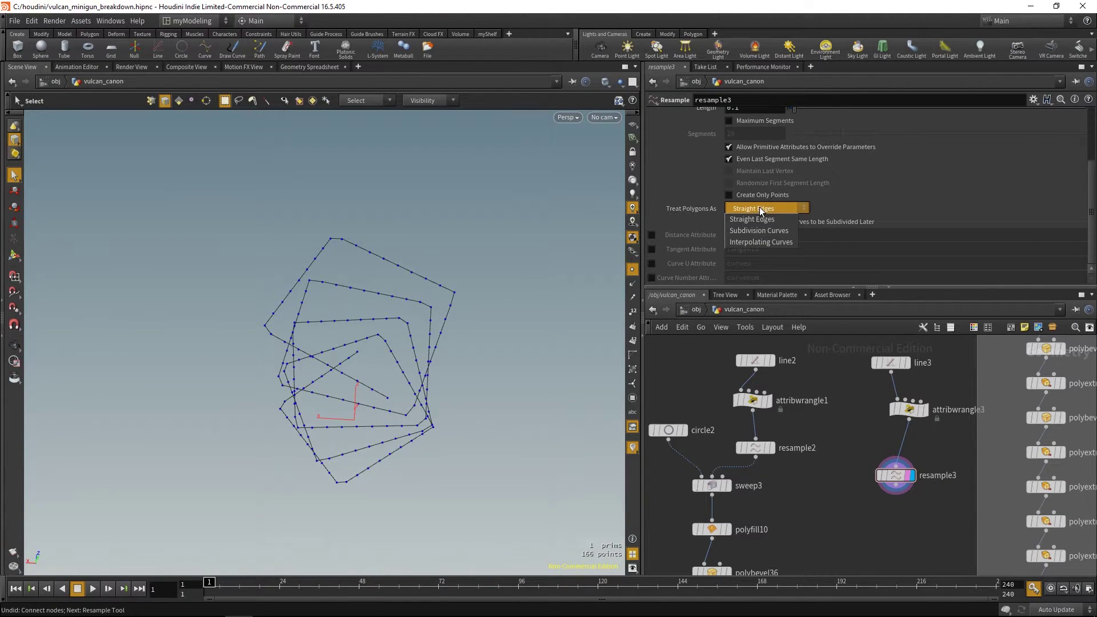
{"action": "left_click", "coordinate": [758, 231]}
{"action": "key", "text": "Escape"}
{"action": "mouse_move", "coordinate": [471, 326]}
{"action": "left_mouse_down"}
{"action": "mouse_move", "coordinate": [480, 372]}
{"action": "mouse_move", "coordinate": [461, 329]}
{"action": "mouse_move", "coordinate": [474, 328]}
{"action": "left_mouse_up"}
{"action": "key", "text": "s"}
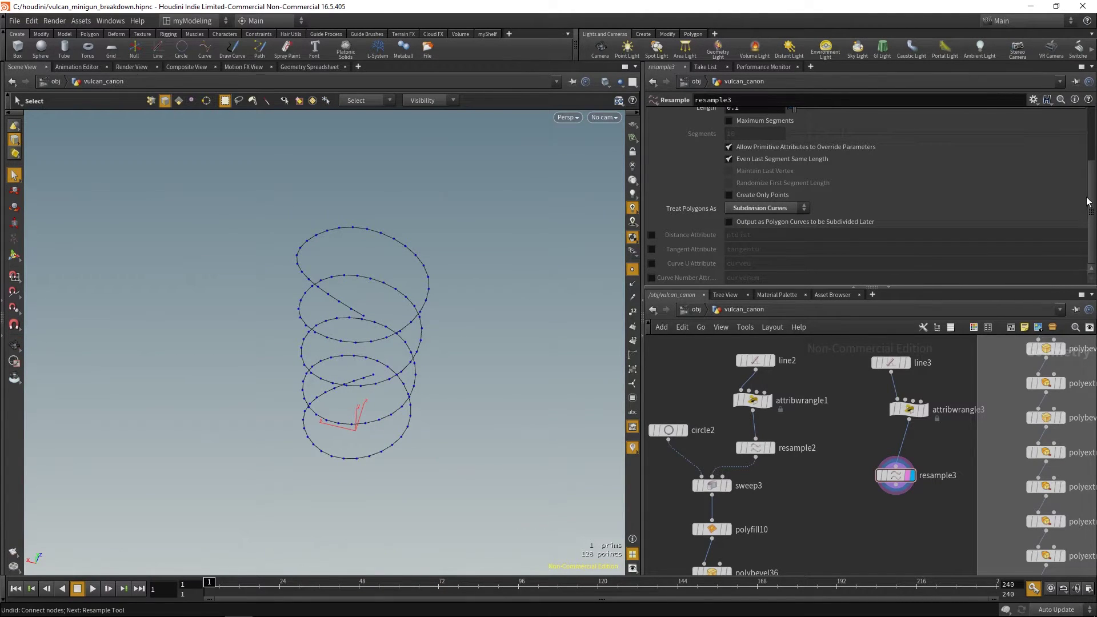
{"action": "scroll", "coordinate": [755, 195], "scroll_direction": "up", "scroll_amount": 3}
{"action": "middle_click_drag", "start_coordinate": [767, 189], "coordinate": [808, 208]}
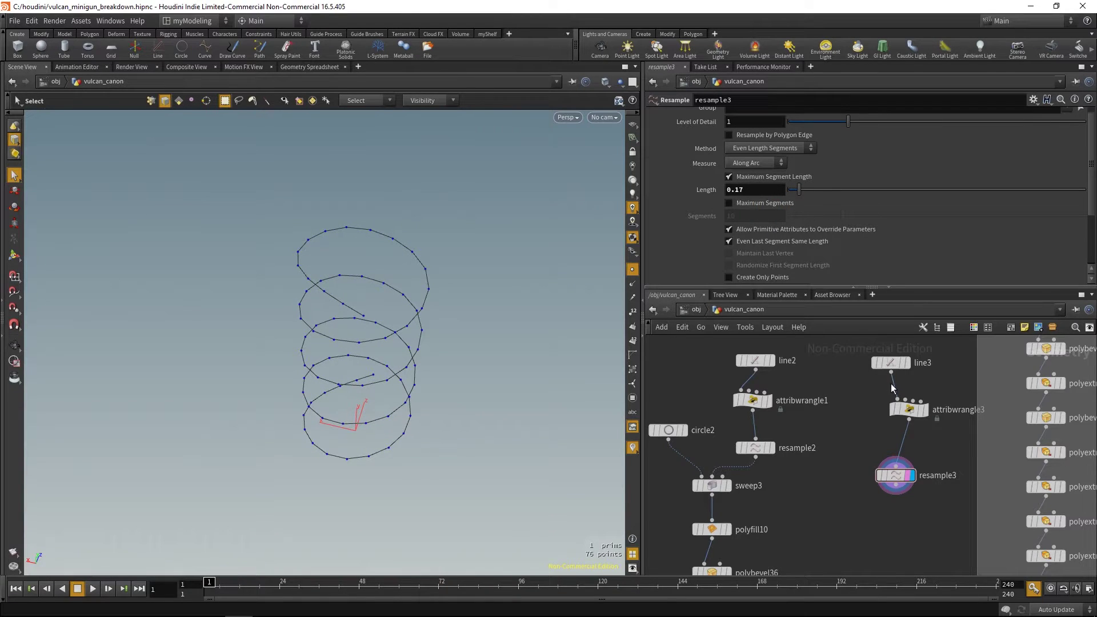
- Set attribwrangle3's Freq to 0.8 and inspect the resampled spiral from resample3
{"action": "left_click_drag", "start_coordinate": [921, 427], "coordinate": [919, 424]}
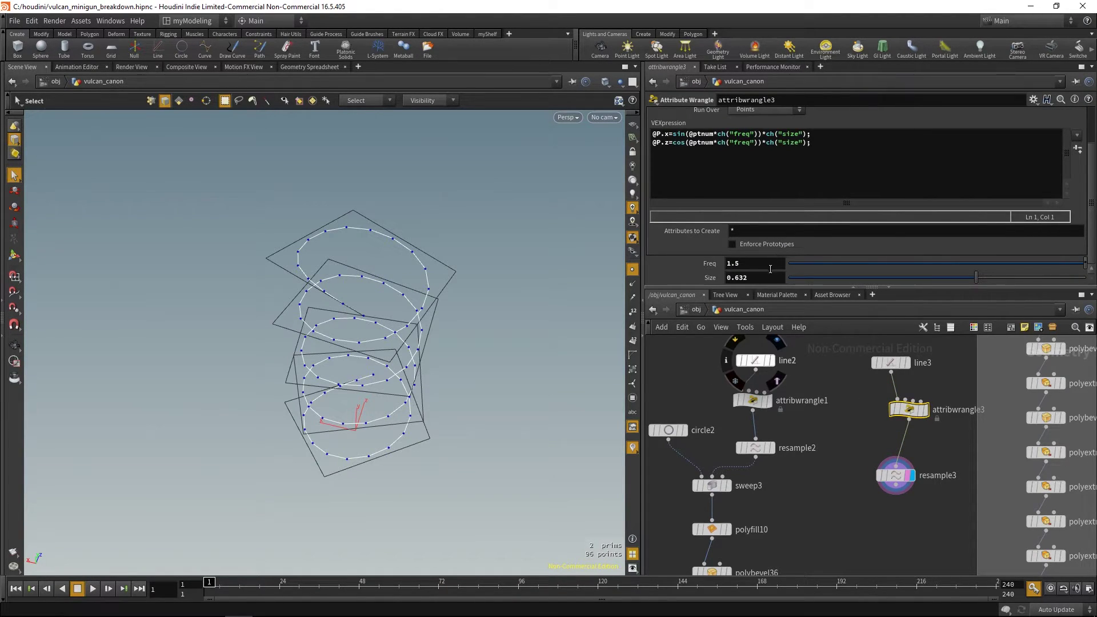
{"action": "middle_click_drag", "start_coordinate": [774, 263], "coordinate": [740, 252]}
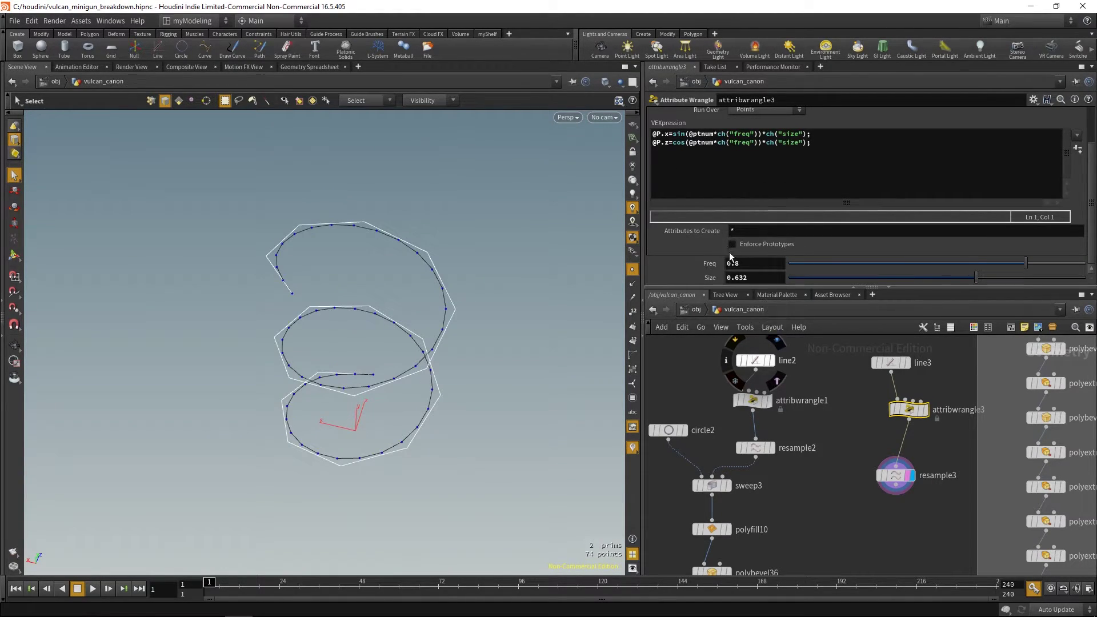
{"action": "key", "text": "Escape"}
{"action": "left_click", "coordinate": [895, 475]}
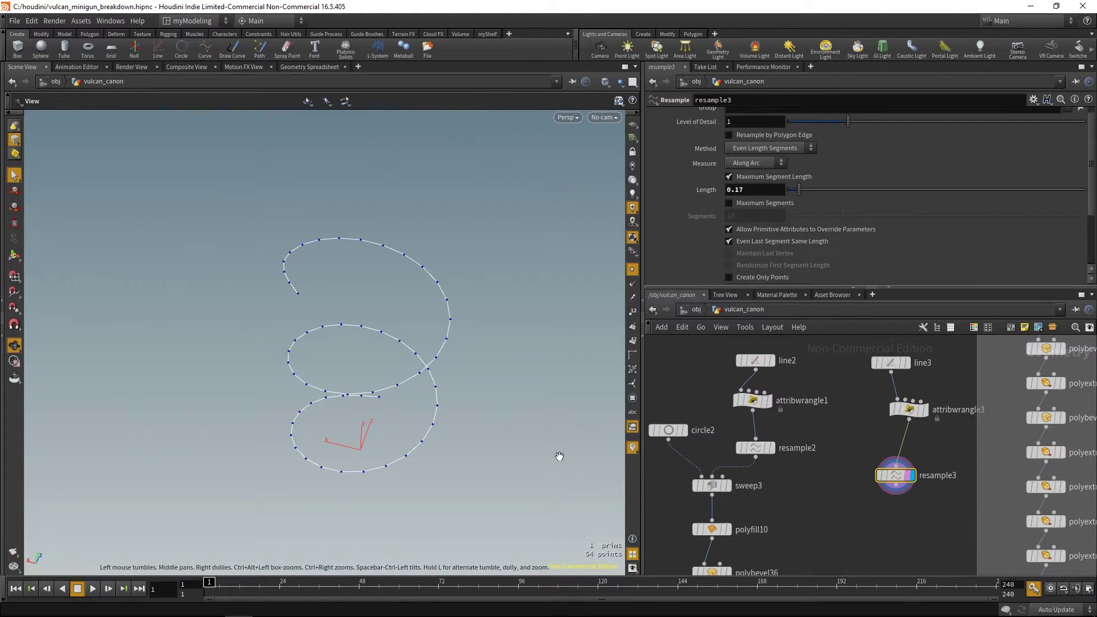
{"action": "left_click_drag", "start_coordinate": [481, 366], "coordinate": [463, 343]}
{"action": "key", "text": "s"}
- Set the number of points on line3 to 61 and view the denser coil
{"action": "left_click", "coordinate": [891, 362]}
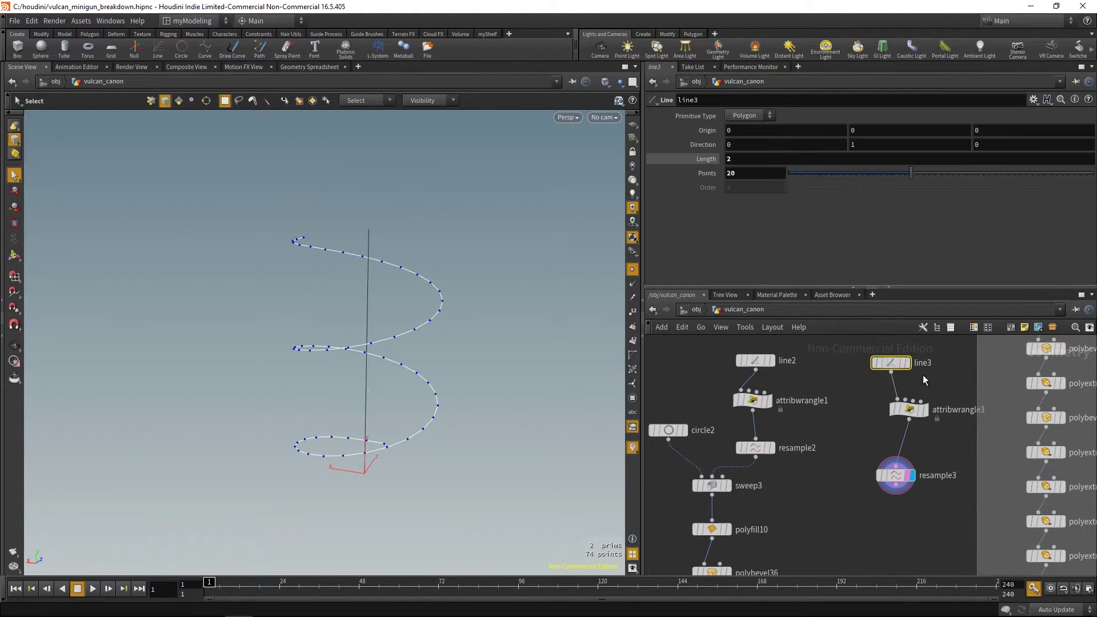
{"action": "middle_click_drag", "start_coordinate": [754, 175], "coordinate": [959, 195]}
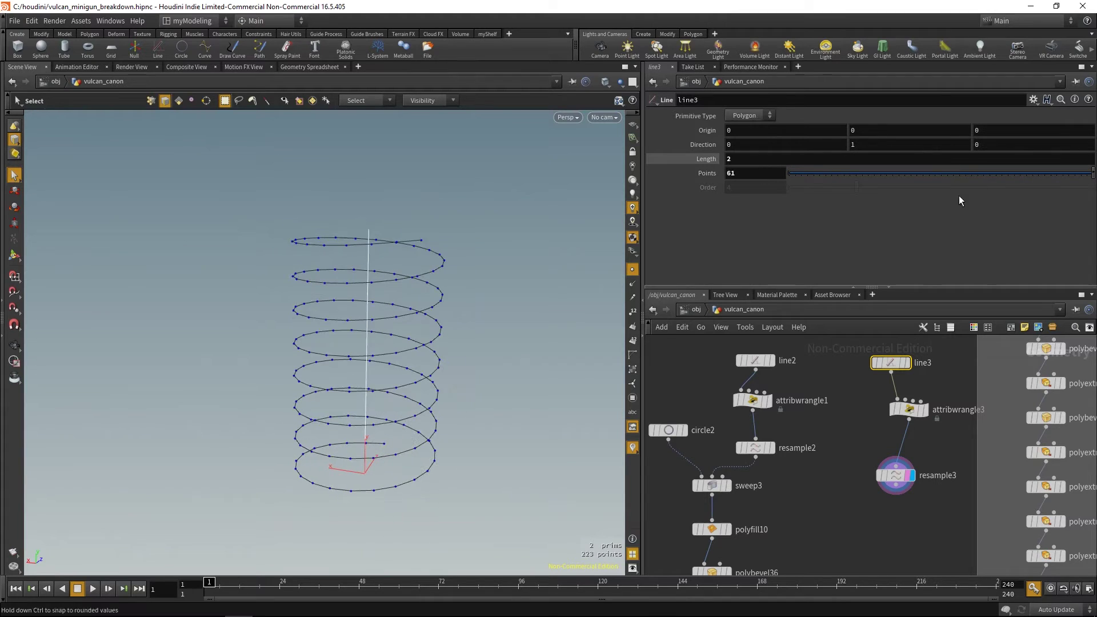
{"action": "key", "text": "Escape"}
{"action": "left_click_drag", "start_coordinate": [522, 315], "coordinate": [534, 413]}
{"action": "key", "text": "s"}
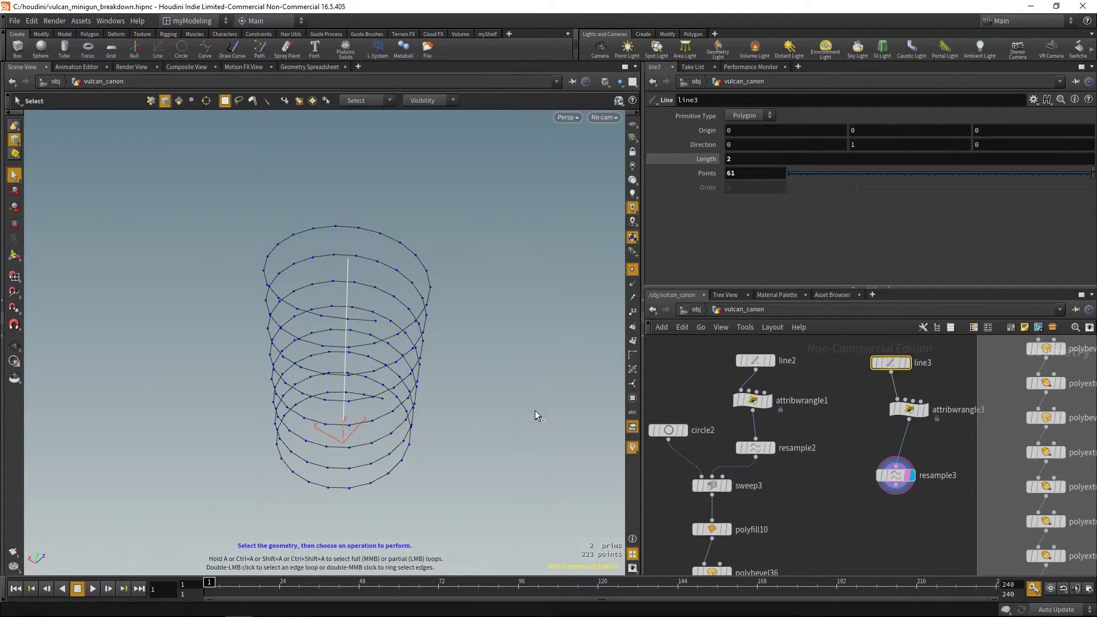
- Delete the demonstration nodes line3, attribwrangle3 and resample3
{"action": "middle_click_drag", "start_coordinate": [852, 416], "coordinate": [847, 423]}
{"action": "left_click_drag", "start_coordinate": [845, 354], "coordinate": [927, 553]}
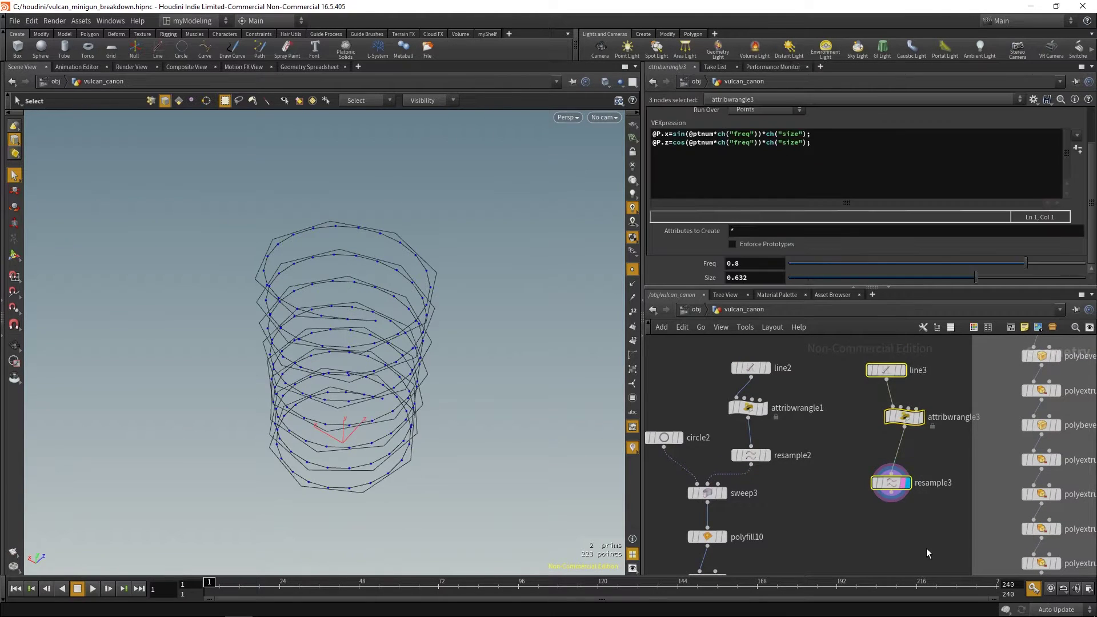
{"action": "key", "text": "Delete"}
- Display sweep3's output and bring the whole swept ring into view
{"action": "middle_click_drag", "start_coordinate": [717, 507], "coordinate": [759, 470]}
{"action": "left_click", "coordinate": [750, 457]}
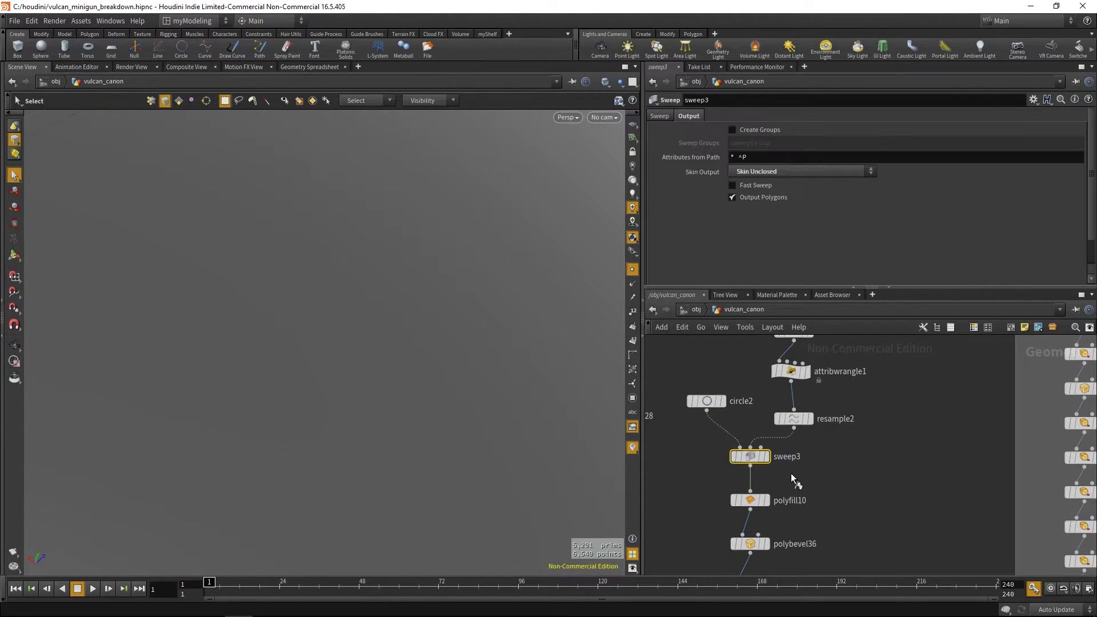
{"action": "left_click", "coordinate": [765, 457]}
{"action": "left_click_drag", "start_coordinate": [434, 354], "coordinate": [455, 257], "text": "alt"}
{"action": "middle_click_drag", "start_coordinate": [462, 389], "coordinate": [463, 318], "text": "alt"}
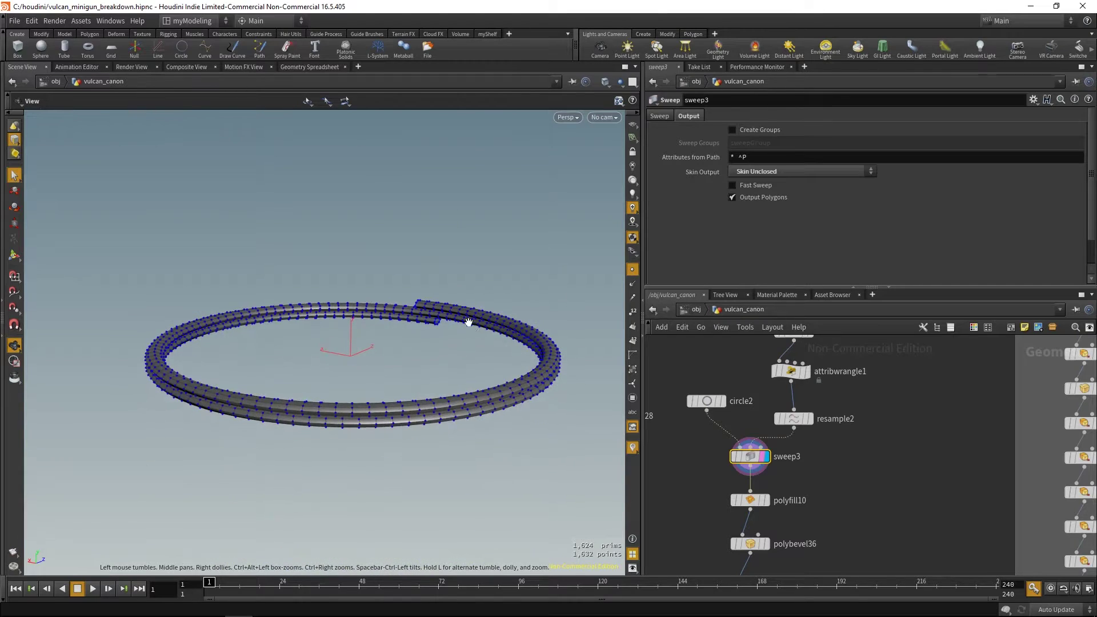
- Display the circle2 profile and examine its shape up close
{"action": "left_click", "coordinate": [694, 401]}
{"action": "key", "text": "r"}
{"action": "key", "text": "e"}
{"action": "key", "text": "space+g"}
{"action": "middle_click_drag", "start_coordinate": [379, 389], "coordinate": [415, 394], "text": "alt"}
{"action": "left_click_drag", "start_coordinate": [415, 394], "coordinate": [445, 367]}
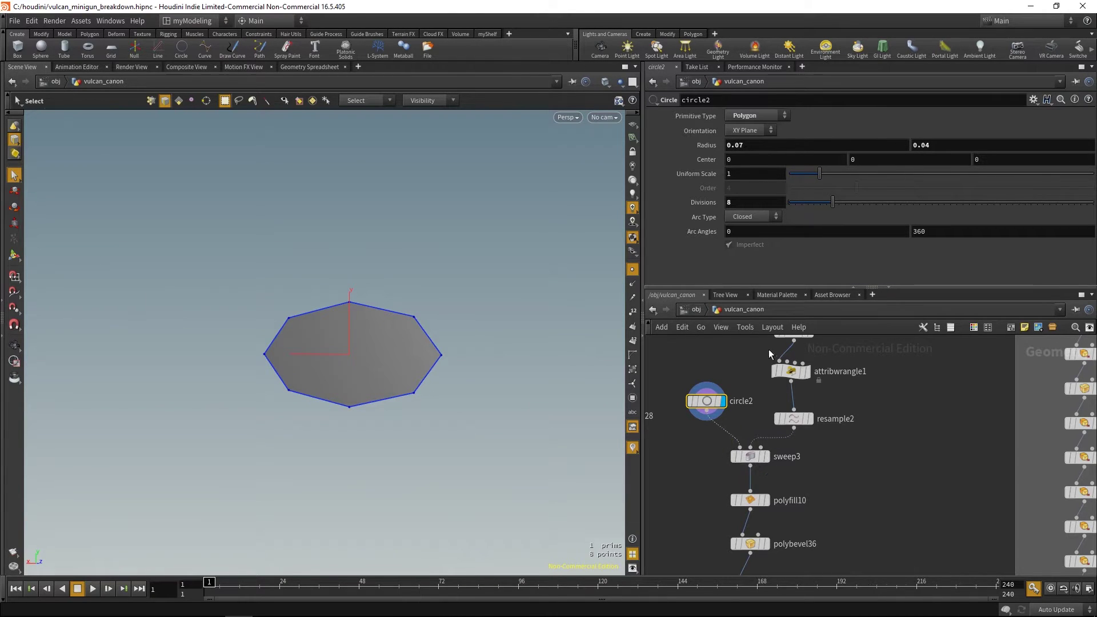
- Display sweep3's ring again and turn off point display in the viewport
{"action": "left_click", "coordinate": [750, 456]}
{"action": "key", "text": "r"}
{"action": "key", "text": "space+g"}
{"action": "left_click_drag", "start_coordinate": [502, 387], "coordinate": [457, 422], "text": "alt"}
{"action": "scroll", "coordinate": [489, 413], "scroll_direction": "up", "scroll_amount": 2}
{"action": "left_click", "coordinate": [632, 270]}
{"action": "left_click_drag", "start_coordinate": [531, 400], "coordinate": [445, 381], "text": "alt"}
{"action": "key", "text": "s"}
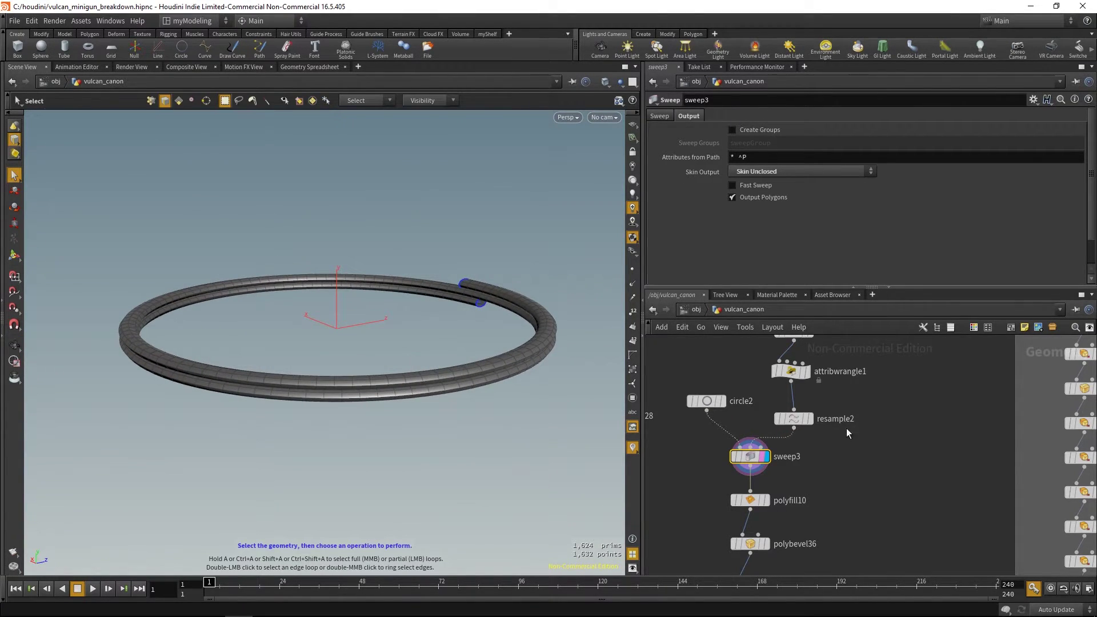
- Try a different Length on line2 and undo the change
{"action": "middle_click_drag", "start_coordinate": [802, 420], "coordinate": [816, 454]}
{"action": "left_click", "coordinate": [809, 366]}
{"action": "middle_click_drag", "start_coordinate": [753, 158], "coordinate": [937, 166]}
{"action": "key", "text": "ctrl+z"}
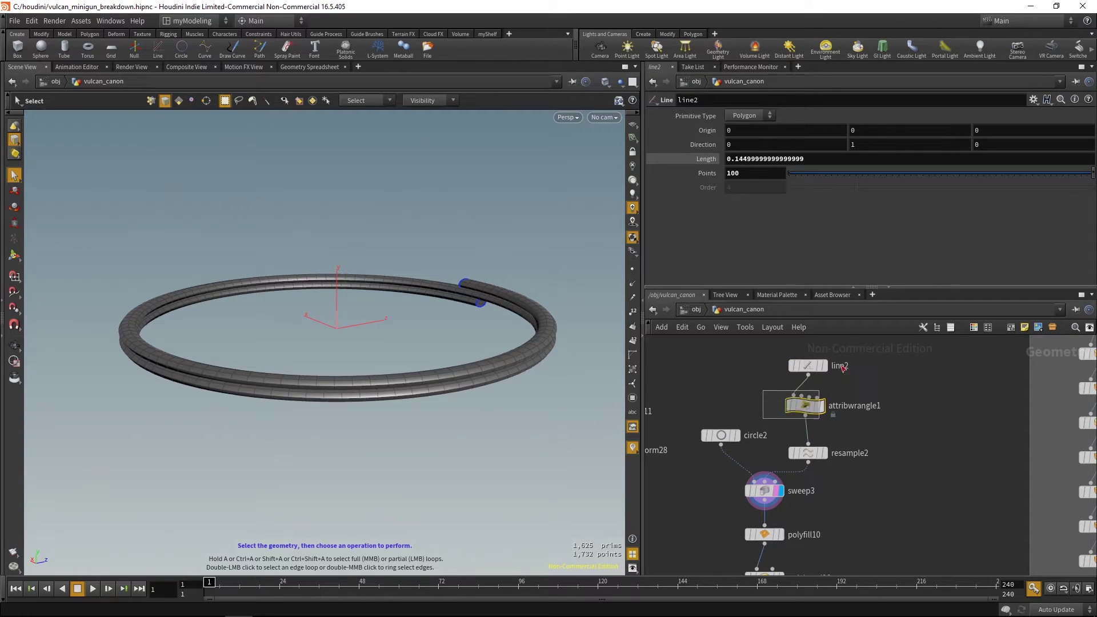
- Try different Size and Freq values on attribwrangle1 and undo each change
{"action": "left_click_drag", "start_coordinate": [763, 419], "coordinate": [819, 390]}
{"action": "middle_click_drag", "start_coordinate": [767, 278], "coordinate": [882, 348]}
{"action": "key", "text": "ctrl+z"}
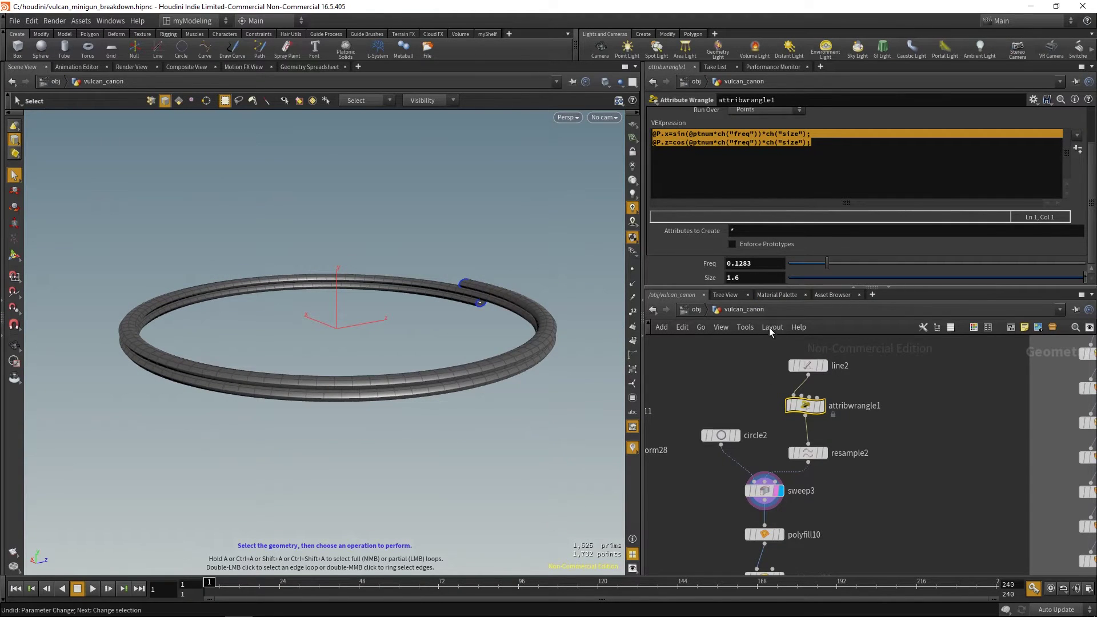
{"action": "middle_click_drag", "start_coordinate": [768, 263], "coordinate": [787, 289]}
{"action": "key", "text": "ctrl+z"}
- Display polyfill10 and examine the triangle-fan cap at the end of the swept tube
{"action": "middle_click_drag", "start_coordinate": [794, 484], "coordinate": [807, 455]}
{"action": "middle_click_drag", "start_coordinate": [729, 508], "coordinate": [739, 482]}
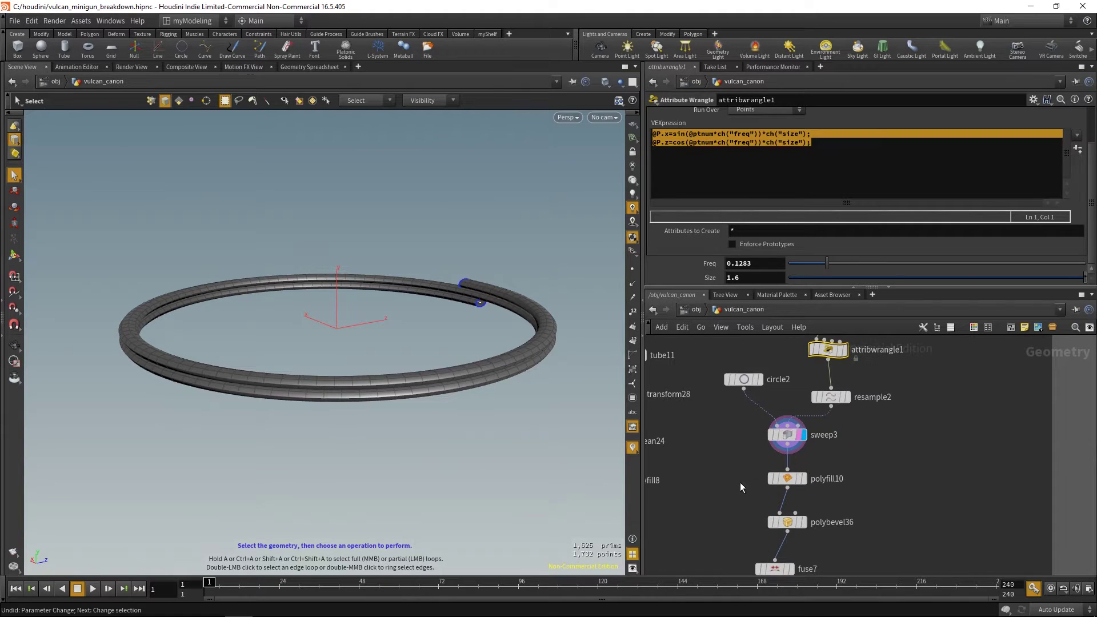
{"action": "left_click", "coordinate": [787, 478]}
{"action": "left_click", "coordinate": [802, 479]}
{"action": "key", "text": "space+g"}
{"action": "left_click_drag", "start_coordinate": [492, 380], "coordinate": [342, 354]}
{"action": "key", "text": "s"}
{"action": "key", "text": "space+g"}
{"action": "right_click_drag", "start_coordinate": [384, 403], "coordinate": [610, 433], "text": "alt"}
{"action": "left_click_drag", "start_coordinate": [609, 432], "coordinate": [418, 423], "text": "alt"}
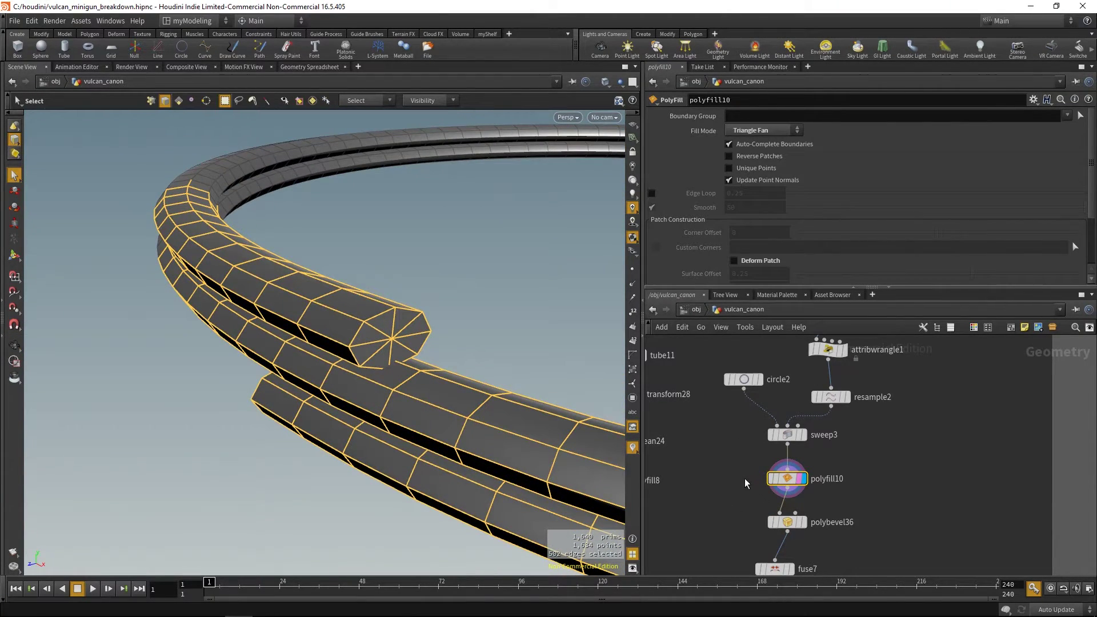
{"action": "left_click_drag", "start_coordinate": [474, 357], "coordinate": [543, 371], "text": "alt"}
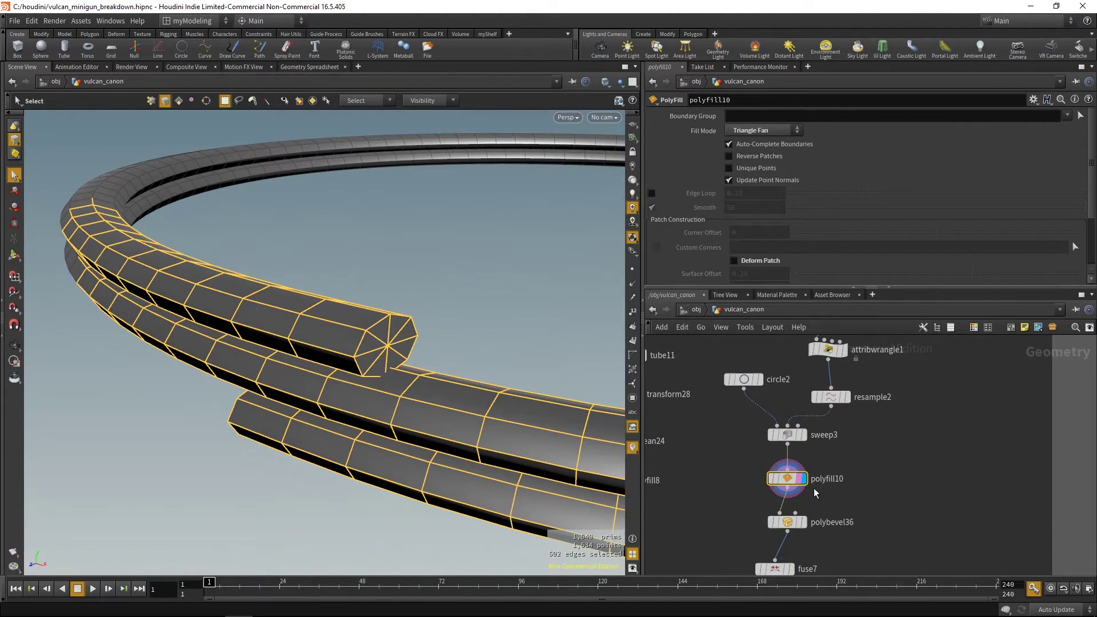
- Display polybevel36 and fuse7 in turn to examine the bevelled tube end
{"action": "key", "text": "b"}
{"action": "middle_click_drag", "start_coordinate": [843, 493], "coordinate": [847, 479]}
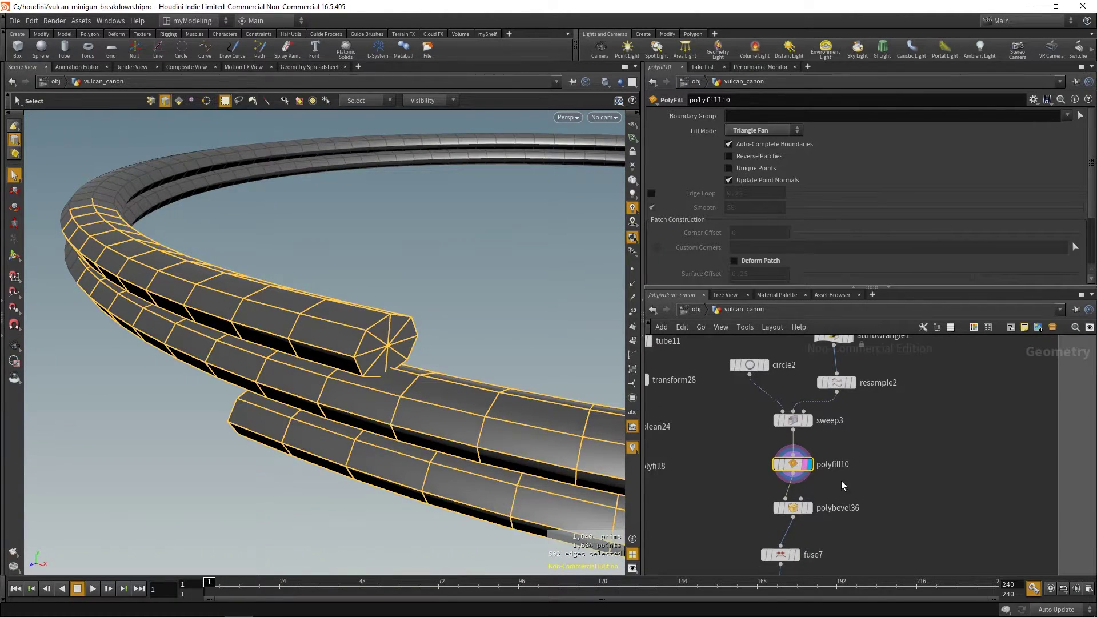
{"action": "left_click_drag", "start_coordinate": [741, 495], "coordinate": [833, 521]}
{"action": "key", "text": "r"}
{"action": "middle_click_drag", "start_coordinate": [849, 488], "coordinate": [850, 422]}
{"action": "left_click_drag", "start_coordinate": [727, 472], "coordinate": [832, 507]}
{"action": "key", "text": "r"}
{"action": "right_click_drag", "start_coordinate": [492, 421], "coordinate": [330, 279], "text": "alt"}
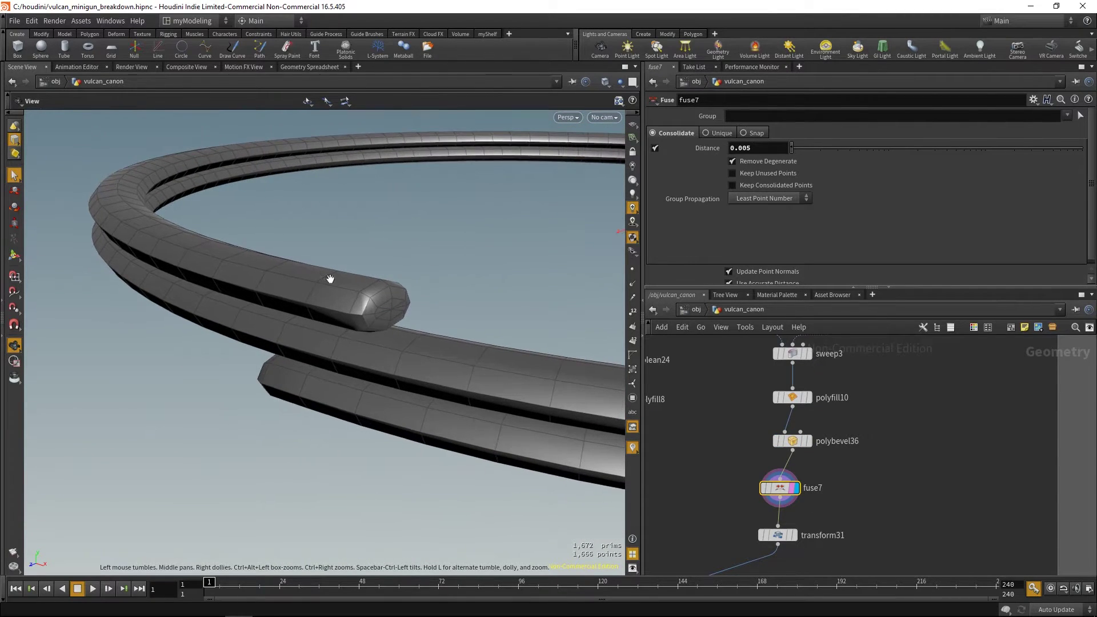
- Display transform31 and follow its output down the network to merge11
{"action": "left_click_drag", "start_coordinate": [718, 533], "coordinate": [801, 514]}
{"action": "key", "text": "r"}
{"action": "middle_click_drag", "start_coordinate": [808, 537], "coordinate": [863, 376]}
{"action": "middle_click_drag", "start_coordinate": [680, 423], "coordinate": [1017, 394]}
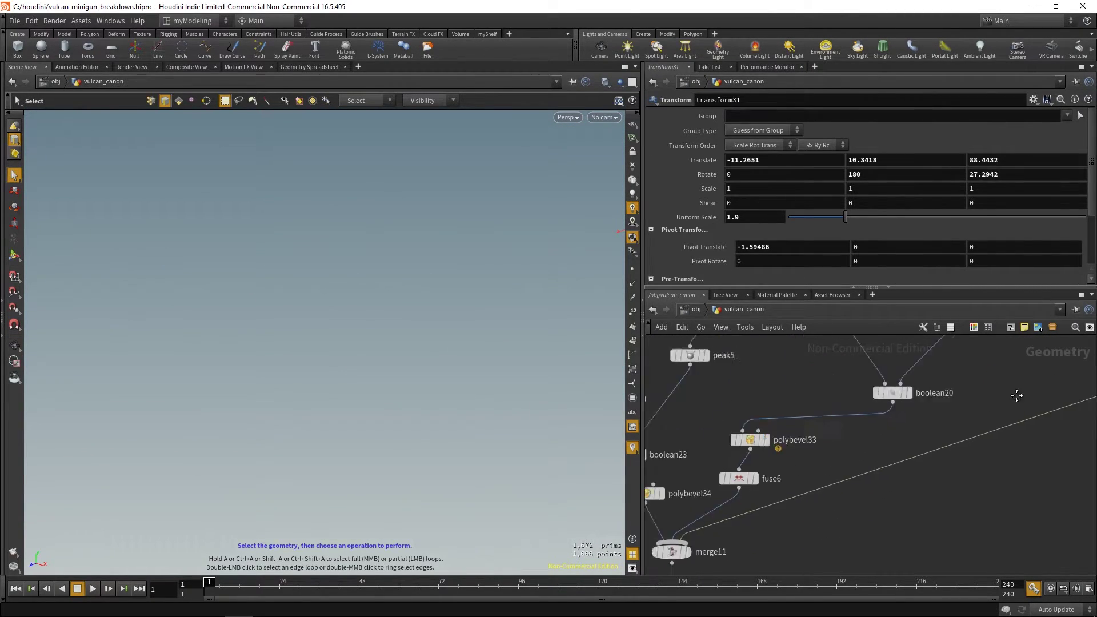
- Display merge11 to view the ring against the surrounding cannon parts, and close the Houdini Console window
{"action": "middle_click_drag", "start_coordinate": [743, 515], "coordinate": [877, 421]}
{"action": "left_click_drag", "start_coordinate": [768, 484], "coordinate": [823, 454]}
{"action": "key", "text": "r"}
{"action": "key", "text": "Escape"}
{"action": "left_click_drag", "start_coordinate": [392, 383], "coordinate": [255, 330]}
{"action": "left_click_drag", "start_coordinate": [329, 361], "coordinate": [500, 440], "text": "alt"}
{"action": "right_click_drag", "start_coordinate": [499, 440], "coordinate": [298, 474], "text": "alt"}
{"action": "middle_click_drag", "start_coordinate": [297, 474], "coordinate": [450, 376], "text": "alt"}
{"action": "left_click", "coordinate": [507, 452]}
{"action": "key", "text": "Escape"}
{"action": "left_click_drag", "start_coordinate": [506, 453], "coordinate": [480, 416]}
{"action": "middle_click_drag", "start_coordinate": [972, 343], "coordinate": [929, 442]}
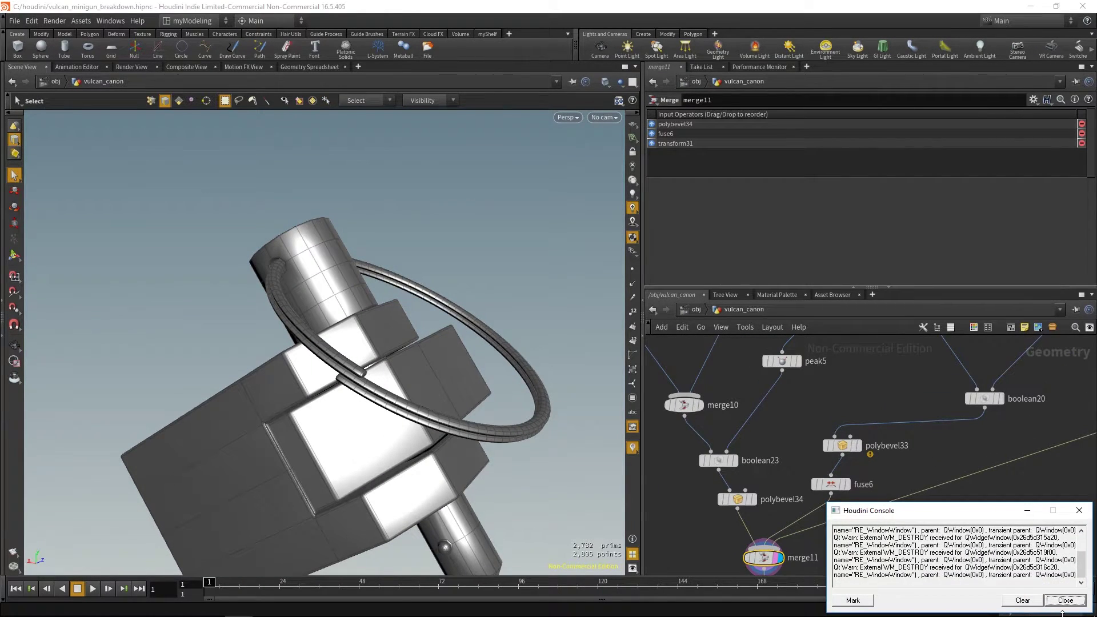
{"action": "left_click", "coordinate": [1065, 607]}
- Set line2's Length to 0.203 to spread the ring's coils apart
{"action": "middle_click_drag", "start_coordinate": [945, 419], "coordinate": [810, 481]}
{"action": "middle_click_drag", "start_coordinate": [986, 474], "coordinate": [920, 436]}
{"action": "left_click_drag", "start_coordinate": [915, 376], "coordinate": [914, 376]}
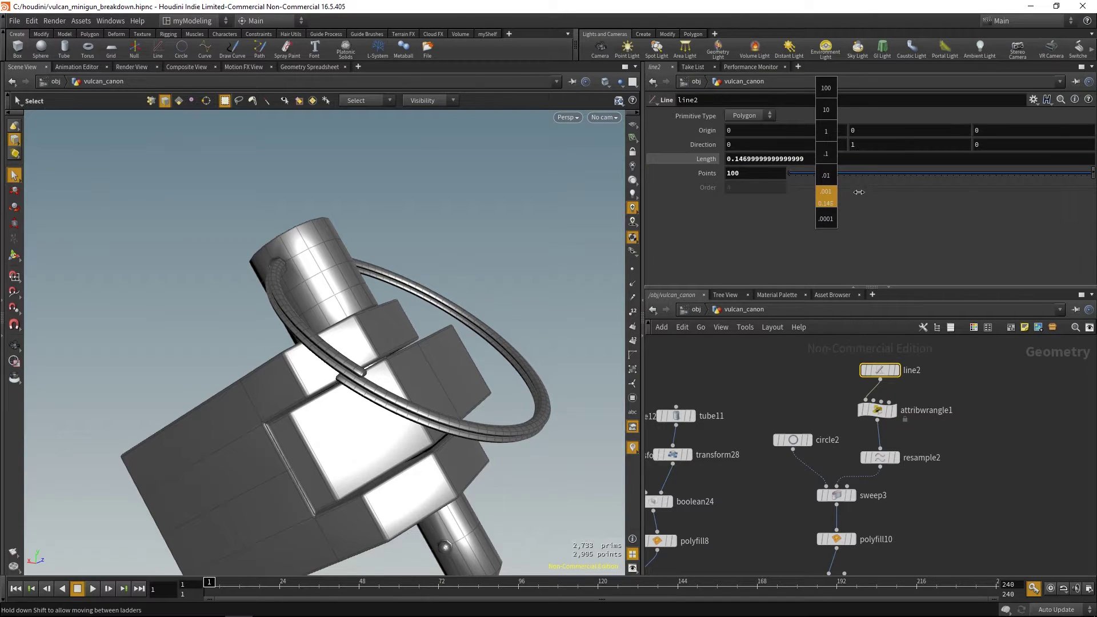
{"action": "middle_click_drag", "start_coordinate": [1012, 157], "coordinate": [1069, 163]}
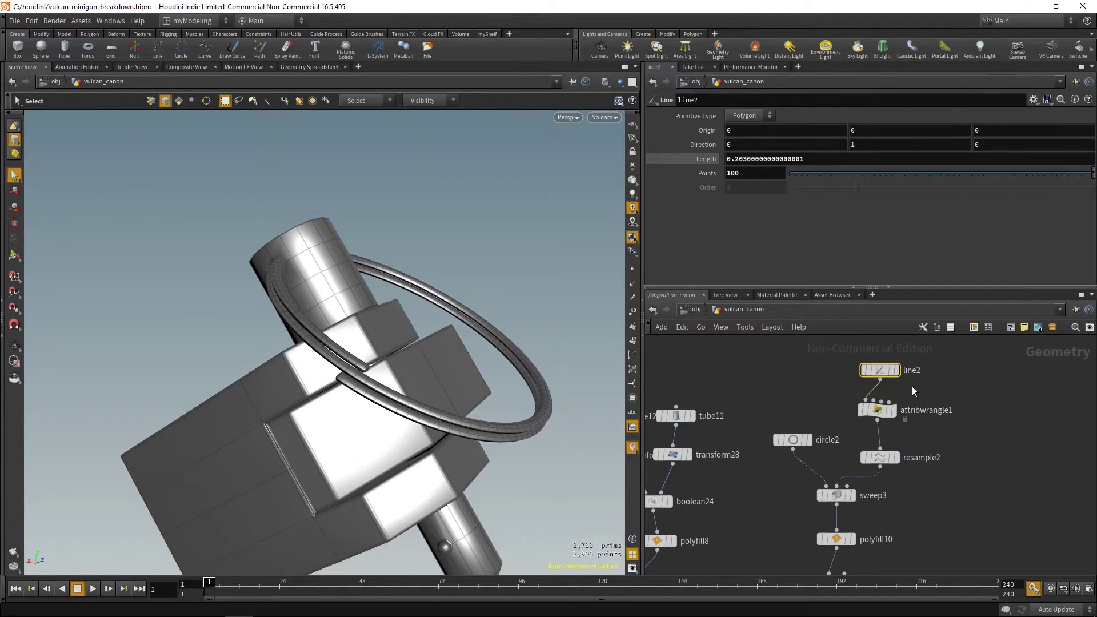
- Try larger horizontal and vertical Radius values on circle2 and undo each change
{"action": "middle_click_drag", "start_coordinate": [913, 391], "coordinate": [953, 371]}
{"action": "left_click", "coordinate": [835, 421]}
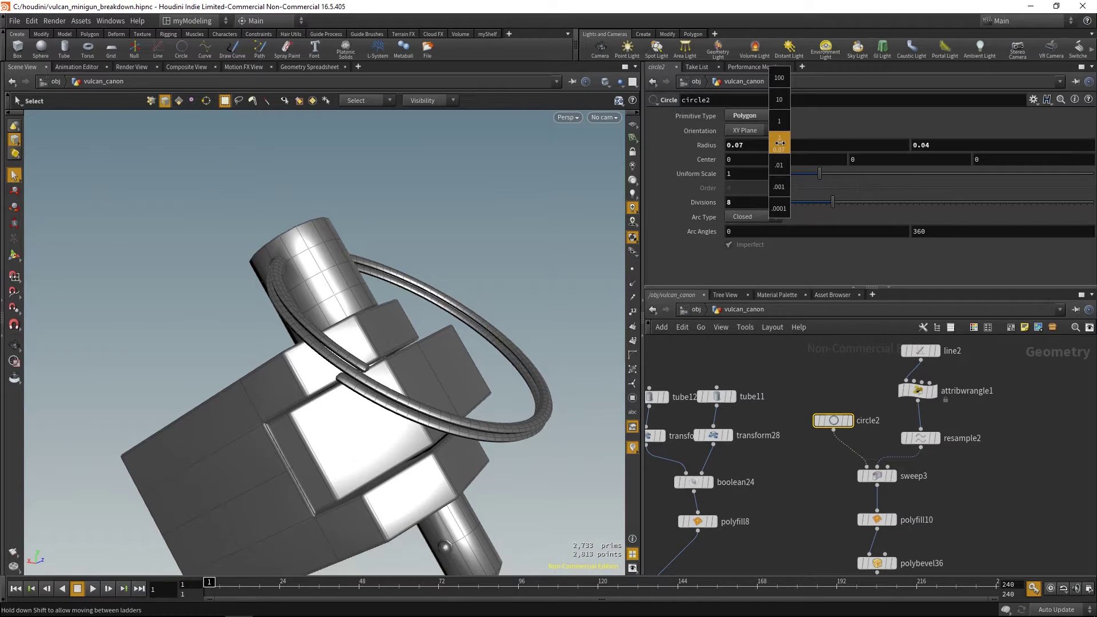
{"action": "middle_click_drag", "start_coordinate": [781, 161], "coordinate": [852, 166]}
{"action": "key", "text": "ctrl+z"}
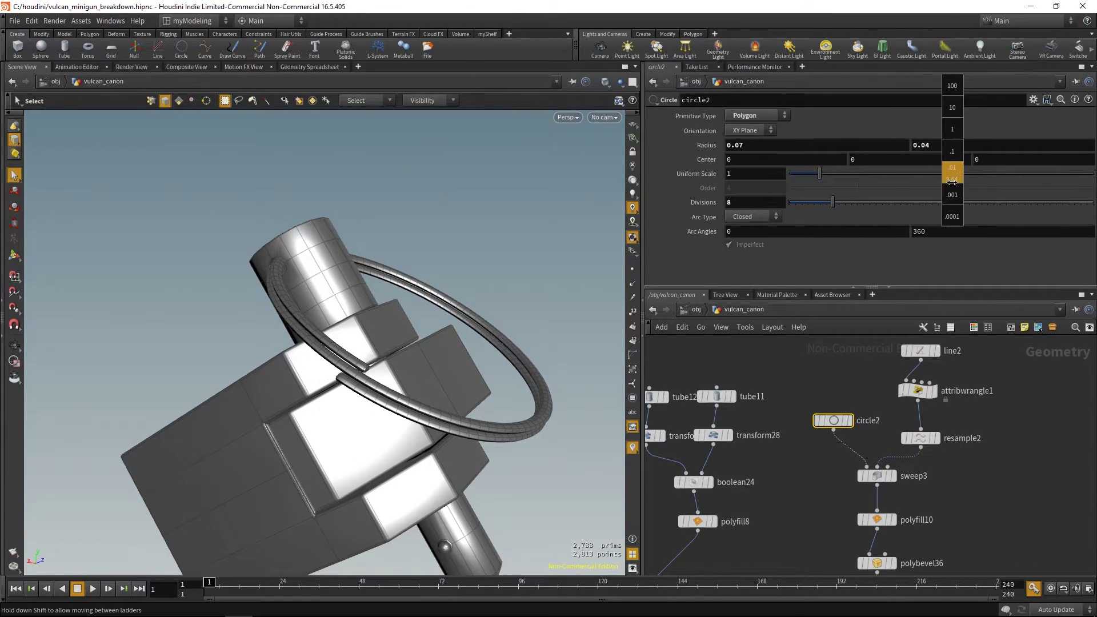
{"action": "middle_click_drag", "start_coordinate": [970, 189], "coordinate": [1015, 189]}
{"action": "mouse_move", "coordinate": [588, 333]}
{"action": "left_mouse_down", "text": "alt"}
{"action": "mouse_move", "coordinate": [544, 288]}
{"action": "mouse_move", "coordinate": [548, 264]}
{"action": "mouse_move", "coordinate": [549, 288]}
{"action": "left_mouse_up", "text": "alt"}
{"action": "key", "text": "ctrl+z"}
- Hide the wireframe overlay on the shaded model and try a second Radius of about 0.06 on circle2, undoing it
{"action": "key", "text": "shift+w"}
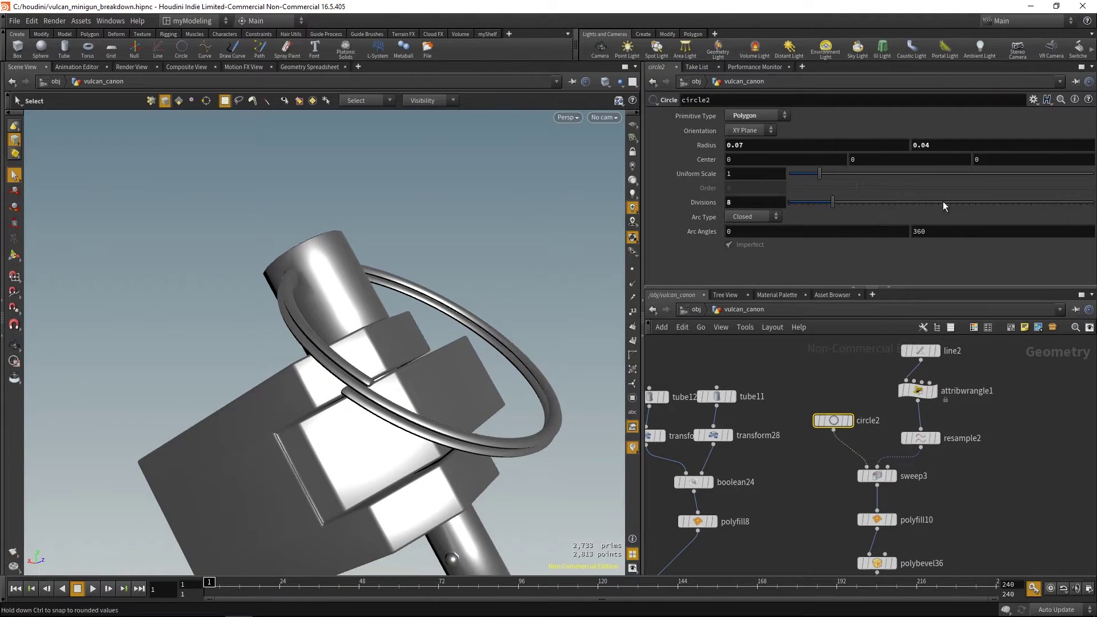
{"action": "middle_click_drag", "start_coordinate": [993, 183], "coordinate": [1065, 178]}
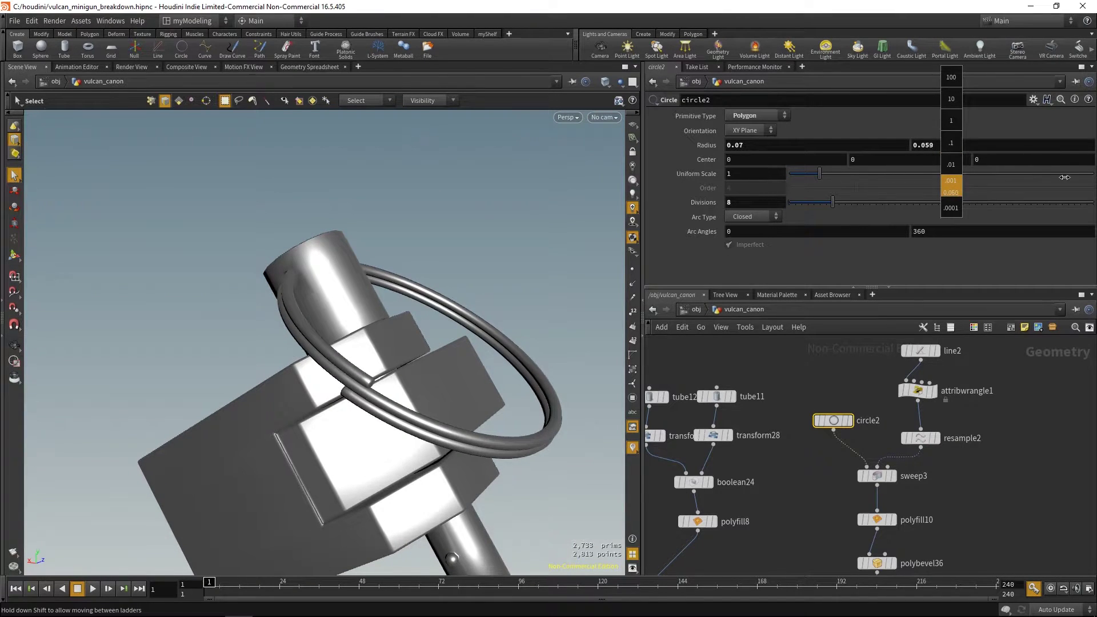
{"action": "key", "text": "ctrl+z"}
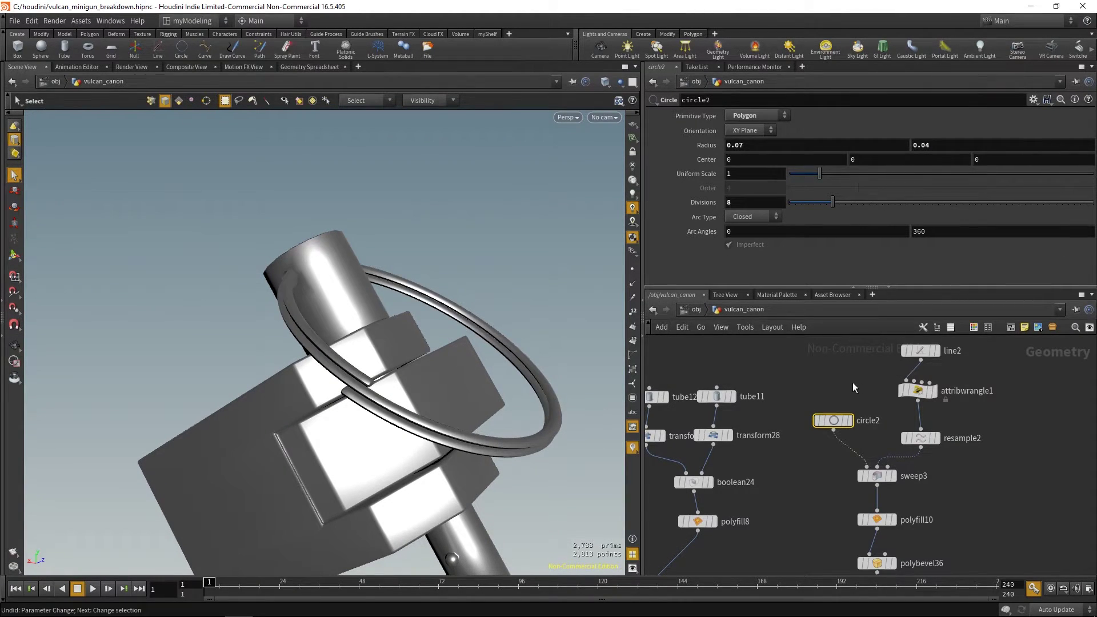
- Try a Freq of 0.1673 on attribwrangle1 to add coils to the ring, inspect the result and undo the change
{"action": "middle_click_drag", "start_coordinate": [825, 388], "coordinate": [785, 395]}
{"action": "left_click", "coordinate": [863, 357]}
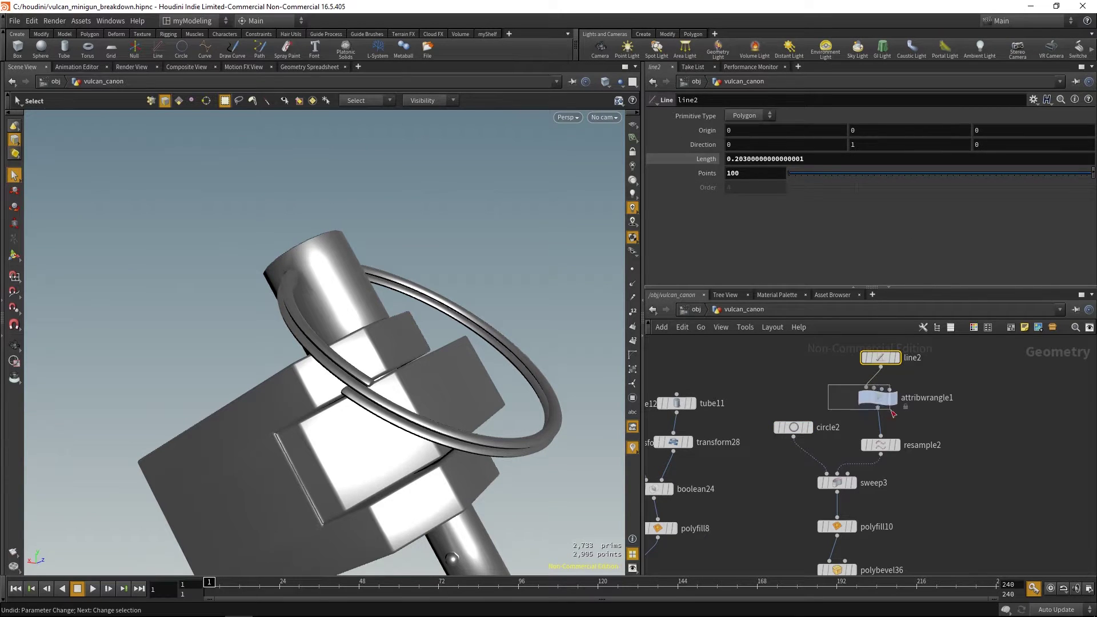
{"action": "left_click", "coordinate": [878, 399]}
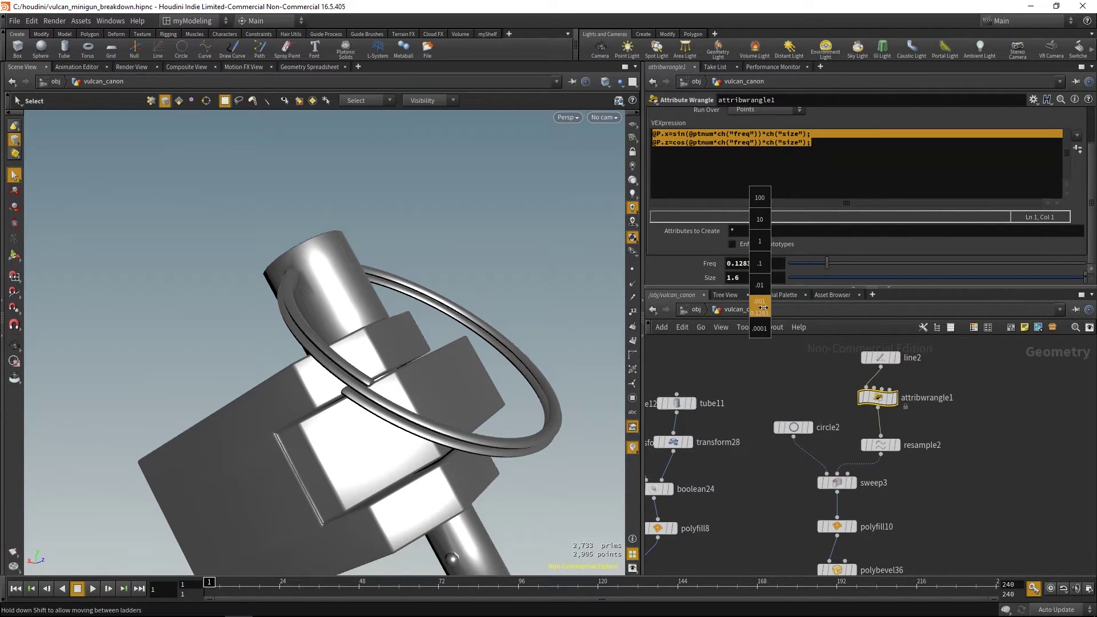
{"action": "middle_click_drag", "start_coordinate": [797, 306], "coordinate": [988, 306]}
{"action": "key", "text": "space"}
{"action": "left_click_drag", "start_coordinate": [522, 398], "coordinate": [513, 326]}
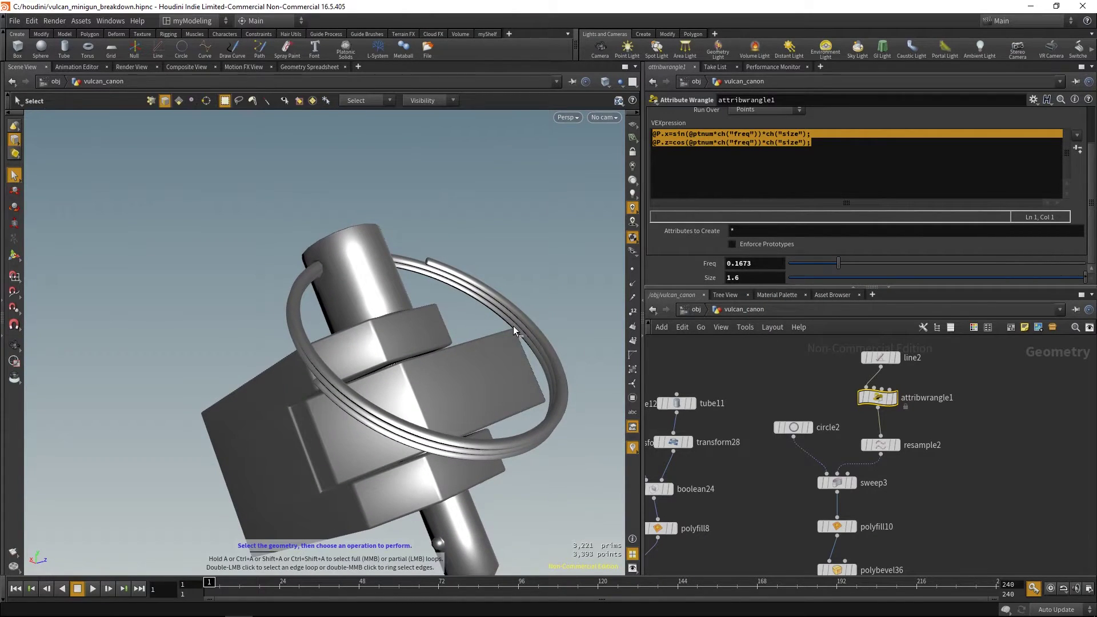
{"action": "key", "text": "ctrl+z"}
- Display the normal5 cylinder with the other scene objects hidden and inspect its rim and body up close
{"action": "middle_click_drag", "start_coordinate": [807, 532], "coordinate": [828, 400]}
{"action": "middle_click_drag", "start_coordinate": [786, 478], "coordinate": [828, 361]}
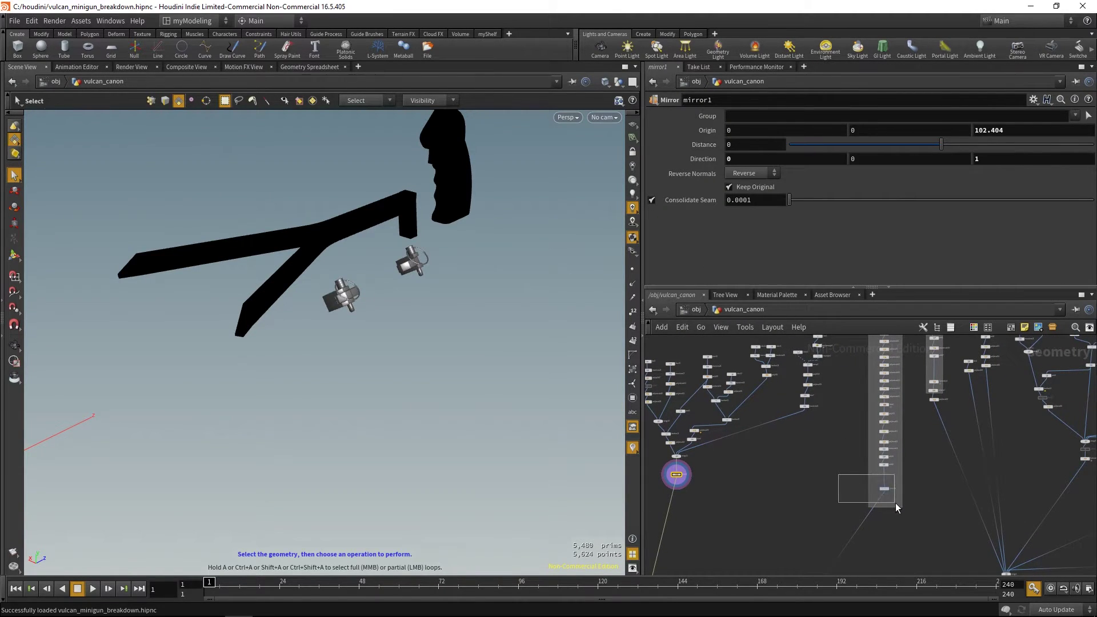
{"action": "left_click_drag", "start_coordinate": [895, 503], "coordinate": [927, 505]}
{"action": "middle_click_drag", "start_coordinate": [911, 457], "coordinate": [817, 496]}
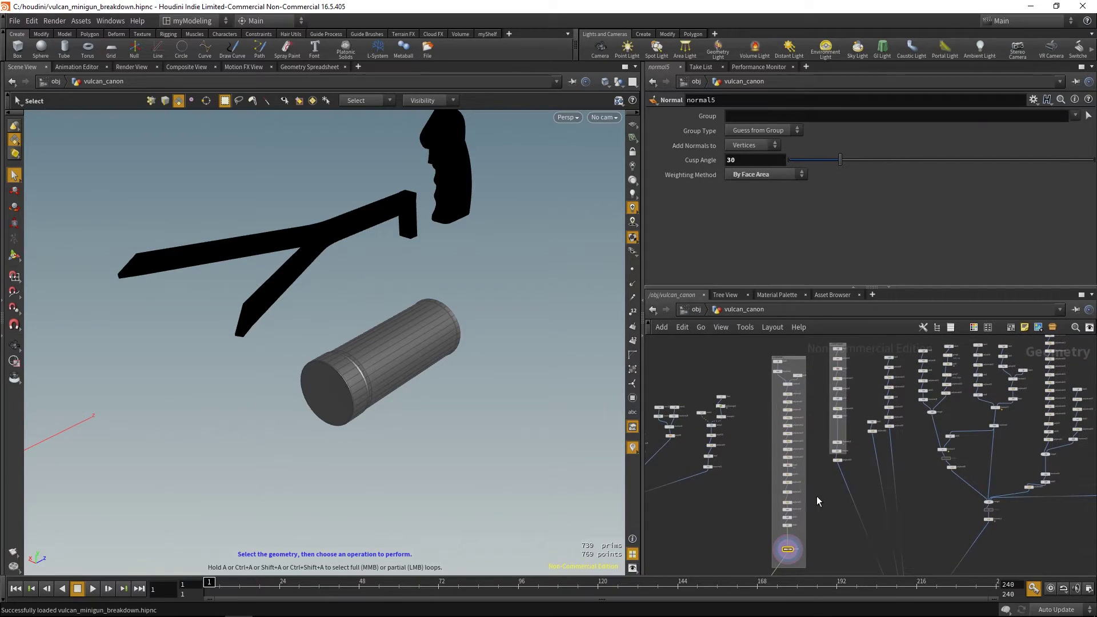
{"action": "left_click", "coordinate": [629, 117]}
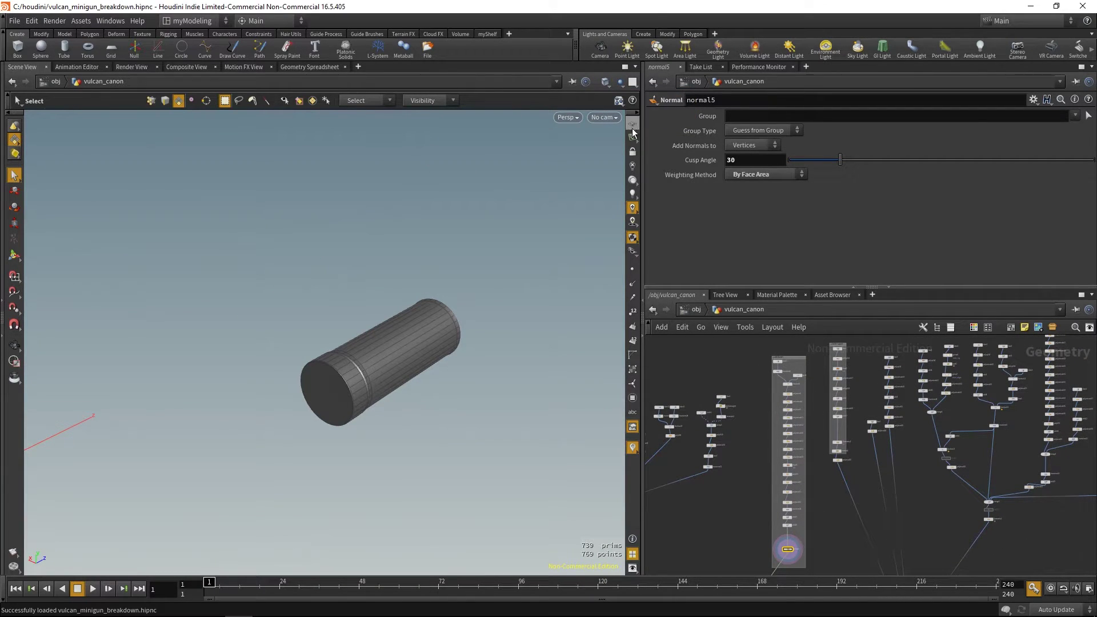
{"action": "middle_click_drag", "start_coordinate": [742, 395], "coordinate": [741, 410]}
{"action": "scroll", "coordinate": [740, 410], "scroll_direction": "up", "scroll_amount": 2}
{"action": "left_click_drag", "start_coordinate": [440, 377], "coordinate": [399, 372], "text": "alt"}
{"action": "middle_click_drag", "start_coordinate": [400, 372], "coordinate": [351, 325], "text": "alt"}
{"action": "right_click_drag", "start_coordinate": [466, 443], "coordinate": [489, 472], "text": "alt"}
{"action": "middle_click_drag", "start_coordinate": [489, 472], "coordinate": [467, 409], "text": "alt"}
{"action": "mouse_move", "coordinate": [466, 409]}
{"action": "left_mouse_down", "text": "alt"}
{"action": "mouse_move", "coordinate": [488, 392]}
{"action": "mouse_move", "coordinate": [477, 394]}
{"action": "left_mouse_up", "text": "alt"}
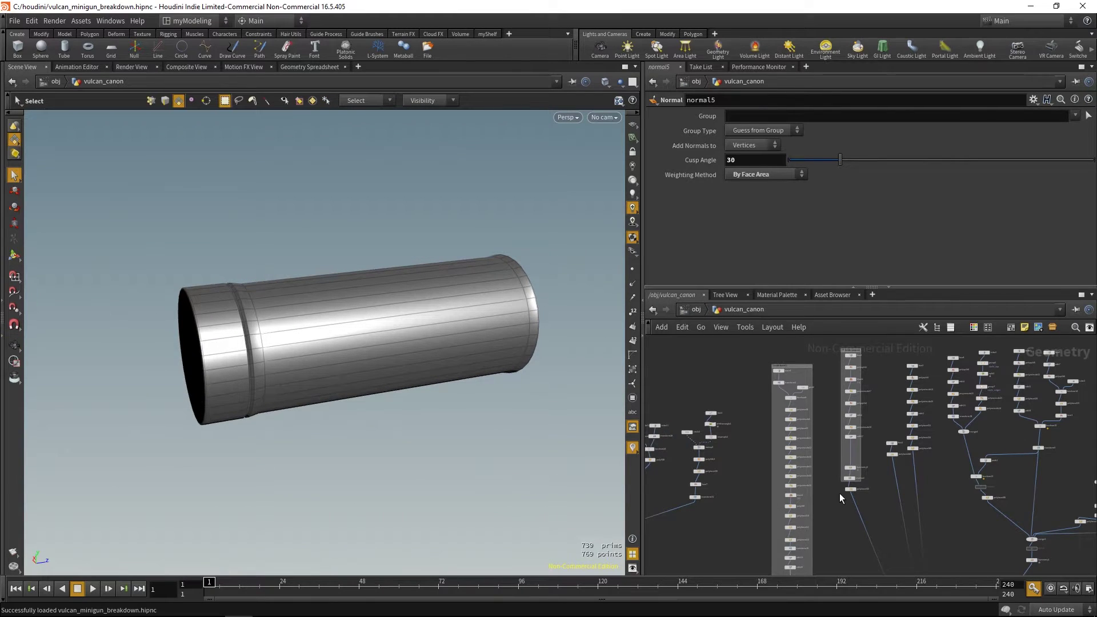
- Display polybevel43 at the end of the holder support chain, frame the bracket and inspect it from several angles
{"action": "middle_click_drag", "start_coordinate": [828, 496], "coordinate": [814, 471]}
{"action": "scroll", "coordinate": [805, 486], "scroll_direction": "up", "scroll_amount": 3}
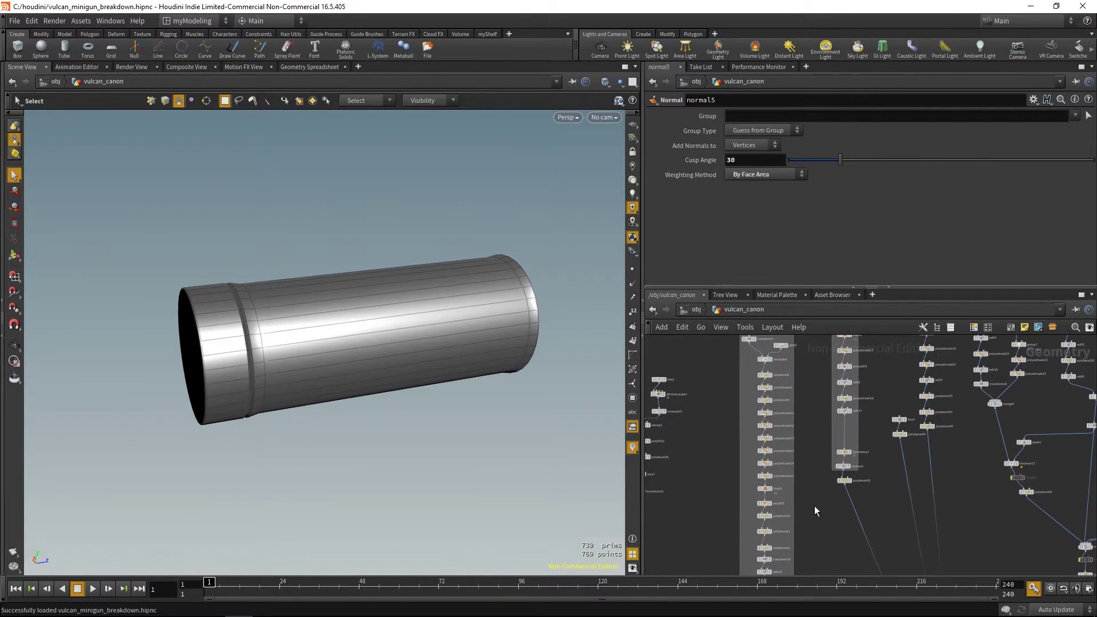
{"action": "right_click_drag", "start_coordinate": [836, 494], "coordinate": [916, 531]}
{"action": "middle_click_drag", "start_coordinate": [774, 451], "coordinate": [785, 482]}
{"action": "left_click", "coordinate": [796, 459]}
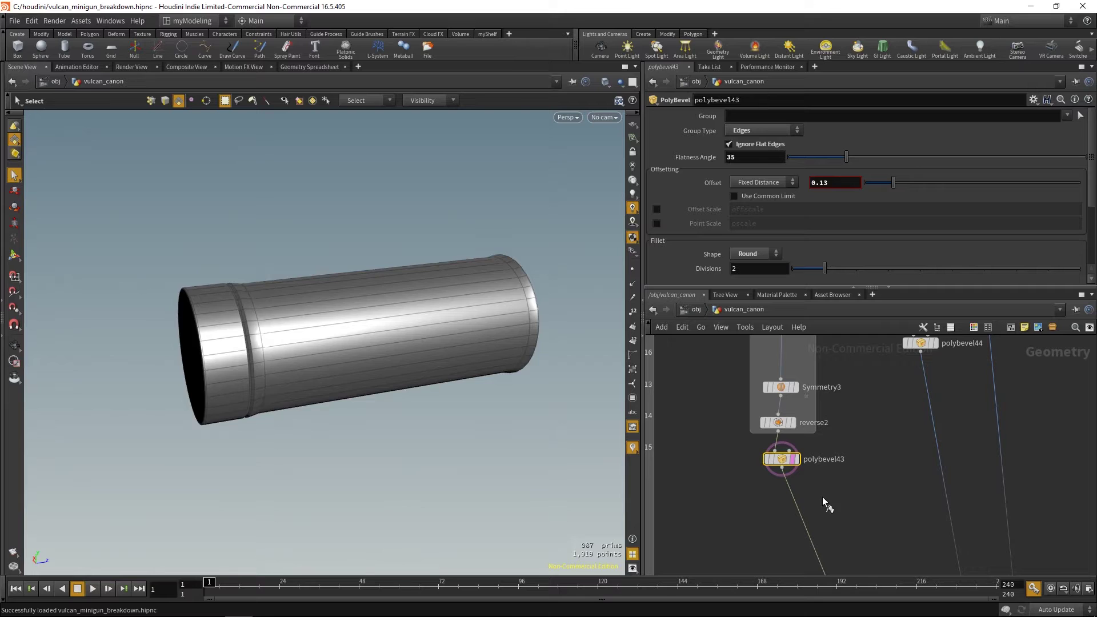
{"action": "key", "text": "space+g"}
{"action": "left_click_drag", "start_coordinate": [438, 379], "coordinate": [297, 369], "text": "alt"}
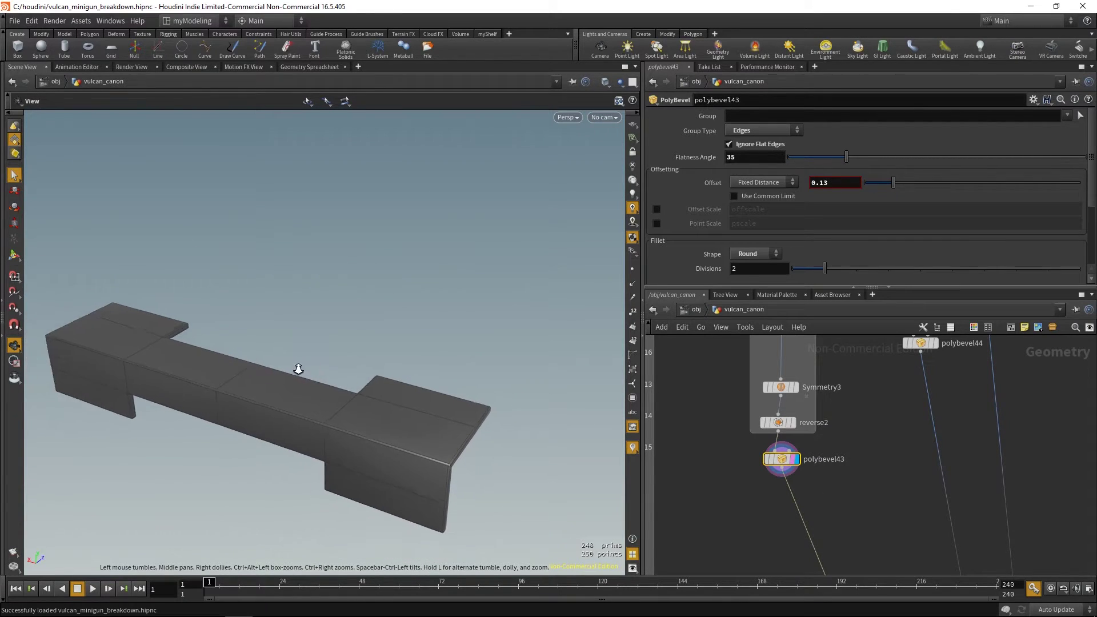
{"action": "middle_click_drag", "start_coordinate": [394, 366], "coordinate": [429, 295], "text": "alt"}
{"action": "left_click_drag", "start_coordinate": [429, 295], "coordinate": [346, 326], "text": "alt"}
- Review the start of the holder support chain by stepping through box1, polysplit1 and blast2
{"action": "middle_click_drag", "start_coordinate": [898, 414], "coordinate": [888, 595]}
{"action": "right_click_drag", "start_coordinate": [855, 402], "coordinate": [837, 378]}
{"action": "middle_click_drag", "start_coordinate": [837, 378], "coordinate": [845, 512]}
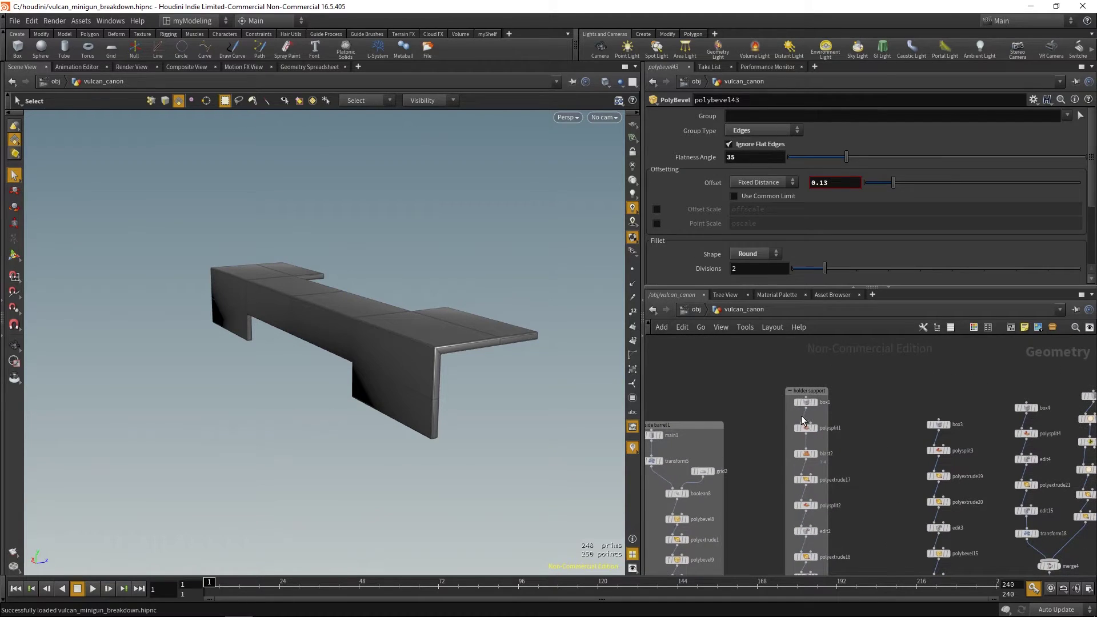
{"action": "left_click", "coordinate": [810, 403]}
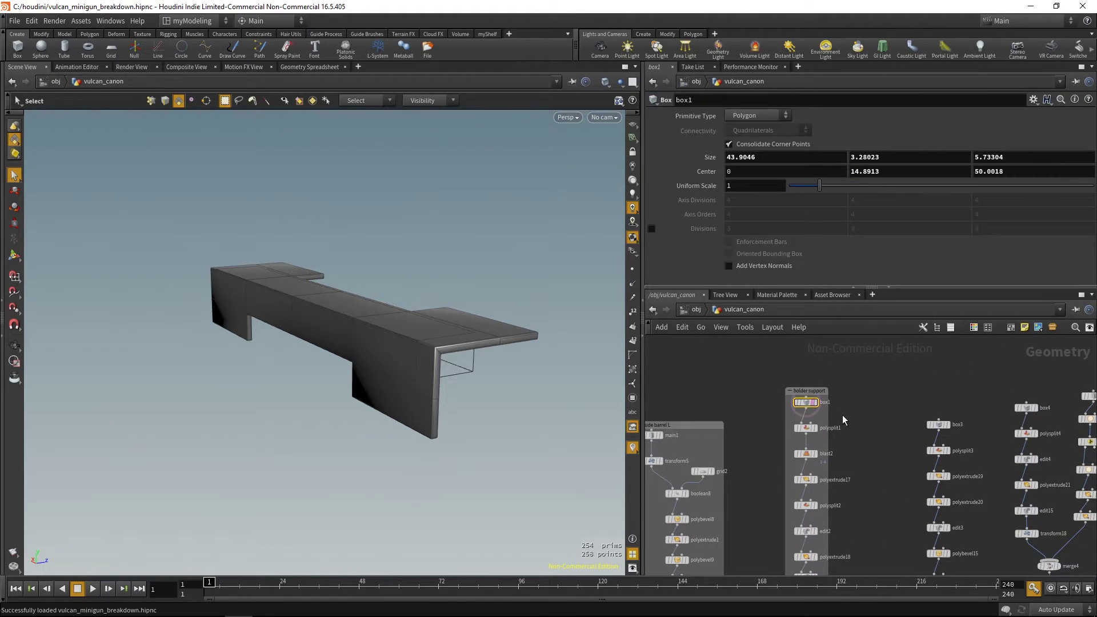
{"action": "left_click", "coordinate": [806, 429]}
{"action": "left_click_drag", "start_coordinate": [463, 413], "coordinate": [497, 420]}
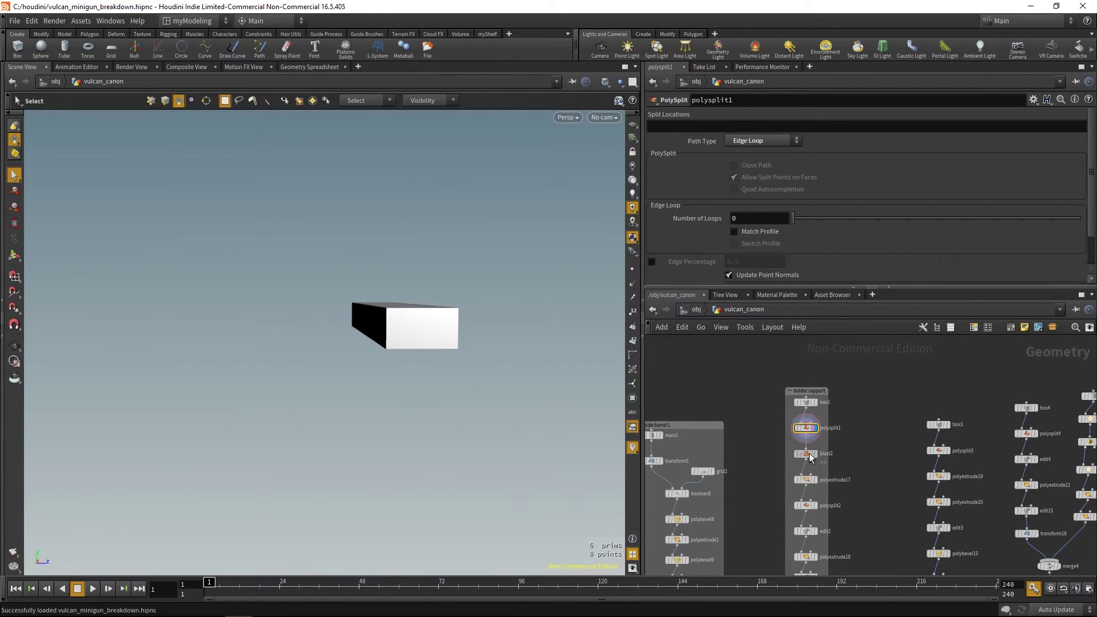
{"action": "left_click", "coordinate": [810, 454]}
{"action": "left_click_drag", "start_coordinate": [371, 337], "coordinate": [435, 451]}
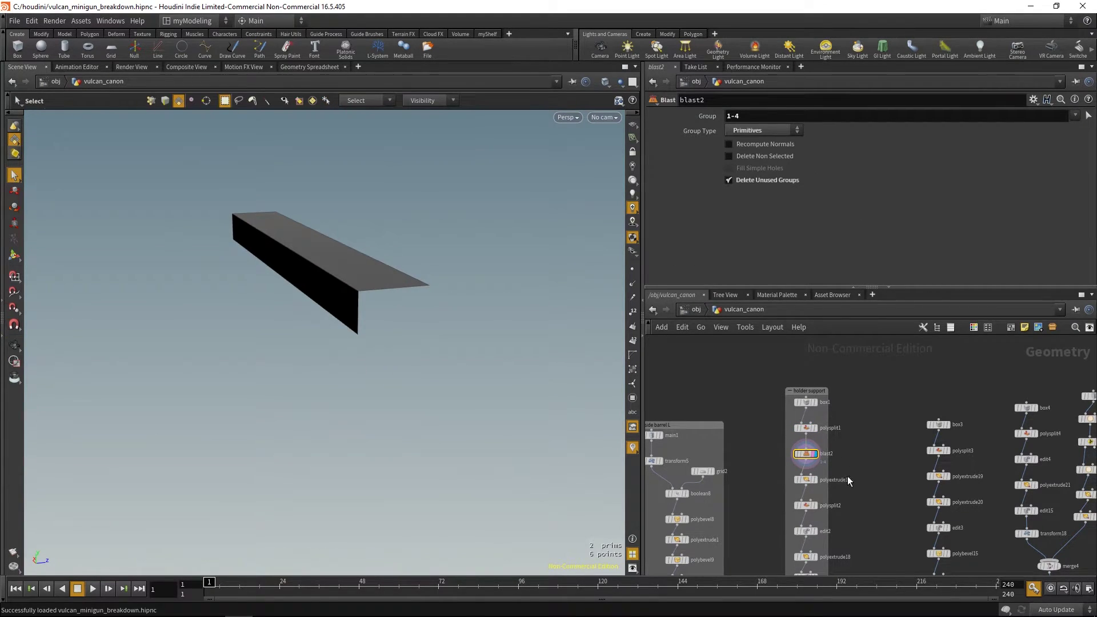
- Review the holder support's thickness, loop cuts and legs by displaying polyextrude17, polysplit2, edit2 and polyextrude18
{"action": "middle_click_drag", "start_coordinate": [846, 484], "coordinate": [841, 444]}
{"action": "left_click", "coordinate": [800, 440]}
{"action": "left_click", "coordinate": [804, 471]}
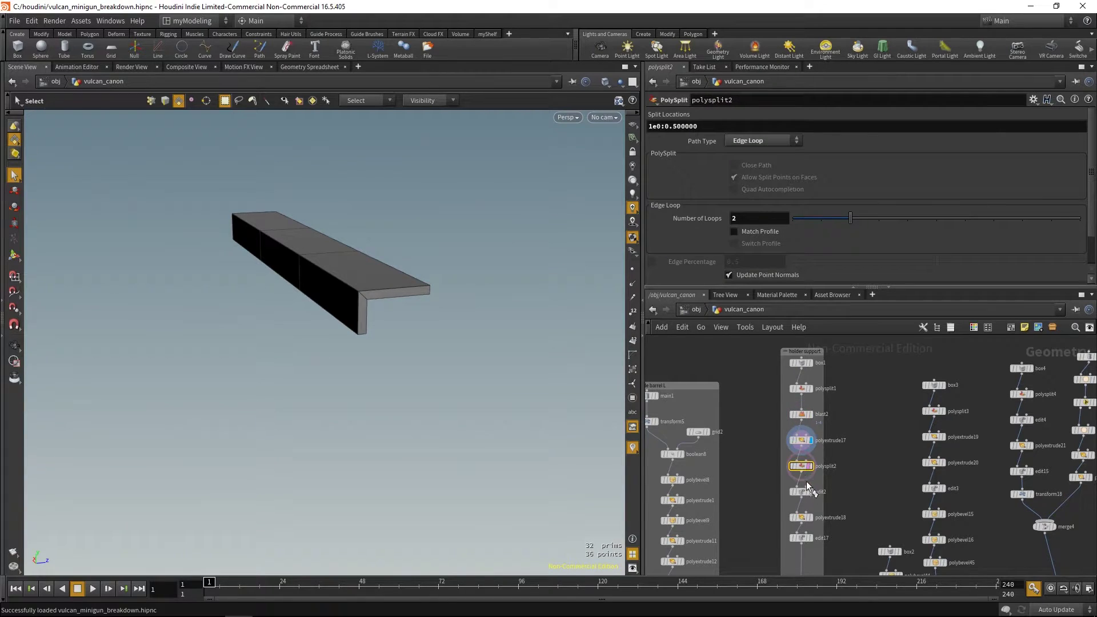
{"action": "middle_click_drag", "start_coordinate": [850, 495], "coordinate": [846, 423]}
{"action": "left_click", "coordinate": [800, 421]}
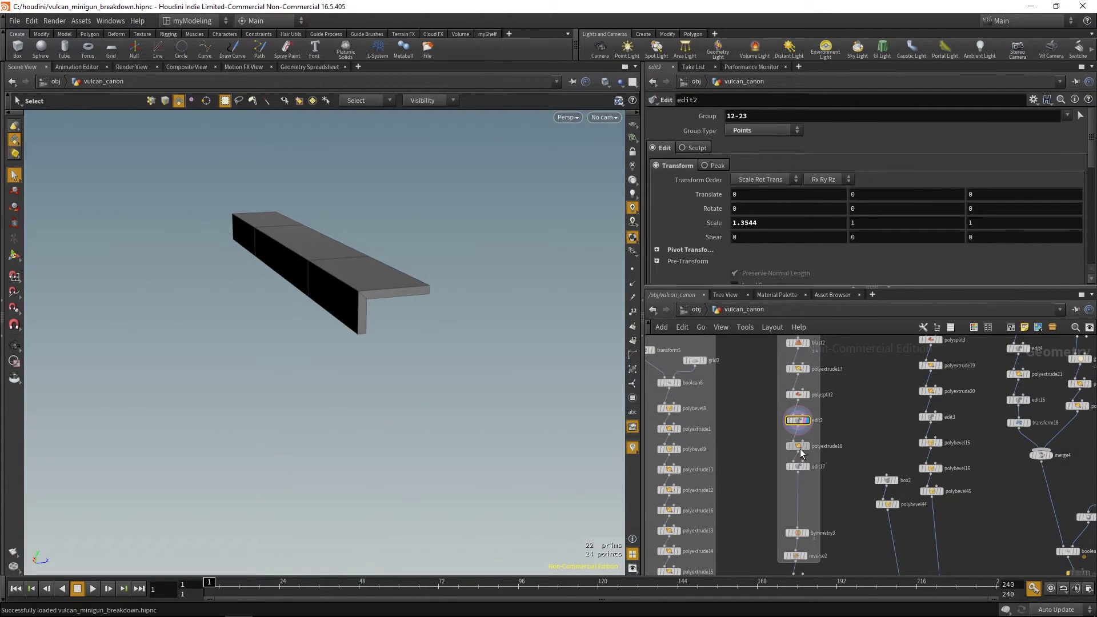
{"action": "left_click", "coordinate": [799, 447]}
{"action": "middle_click_drag", "start_coordinate": [799, 547], "coordinate": [798, 475]}
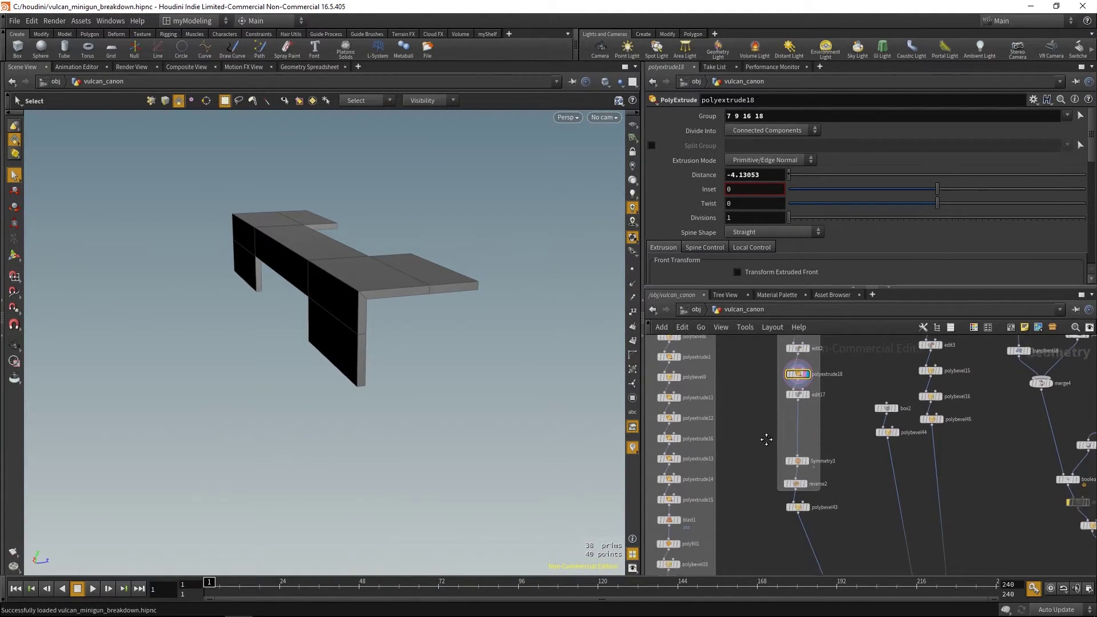
- Display Symmetry3 and reverse2 to check the mirrored bracket and its face normals
{"action": "left_click", "coordinate": [797, 460]}
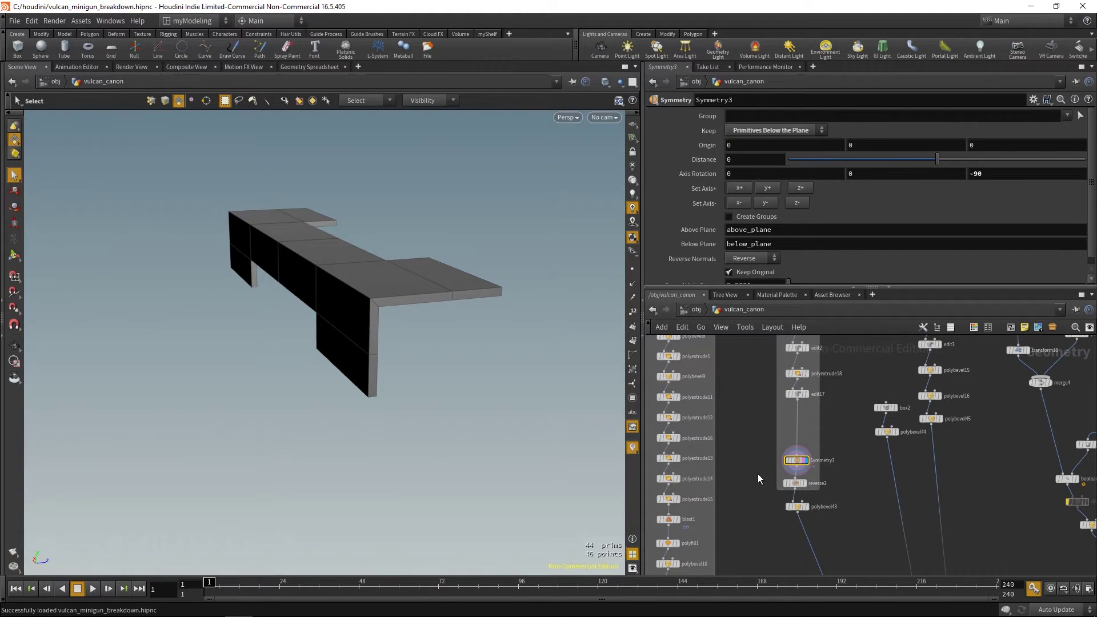
{"action": "left_click", "coordinate": [795, 484]}
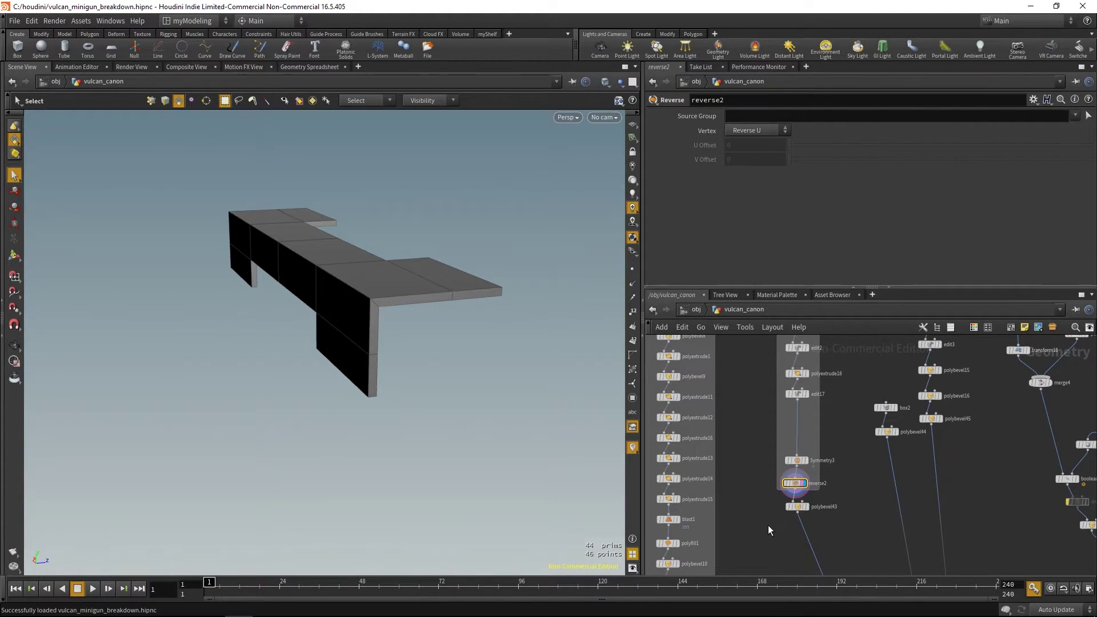
{"action": "middle_click_drag", "start_coordinate": [768, 526], "coordinate": [769, 510]}
{"action": "left_click_drag", "start_coordinate": [497, 431], "coordinate": [470, 441], "text": "alt"}
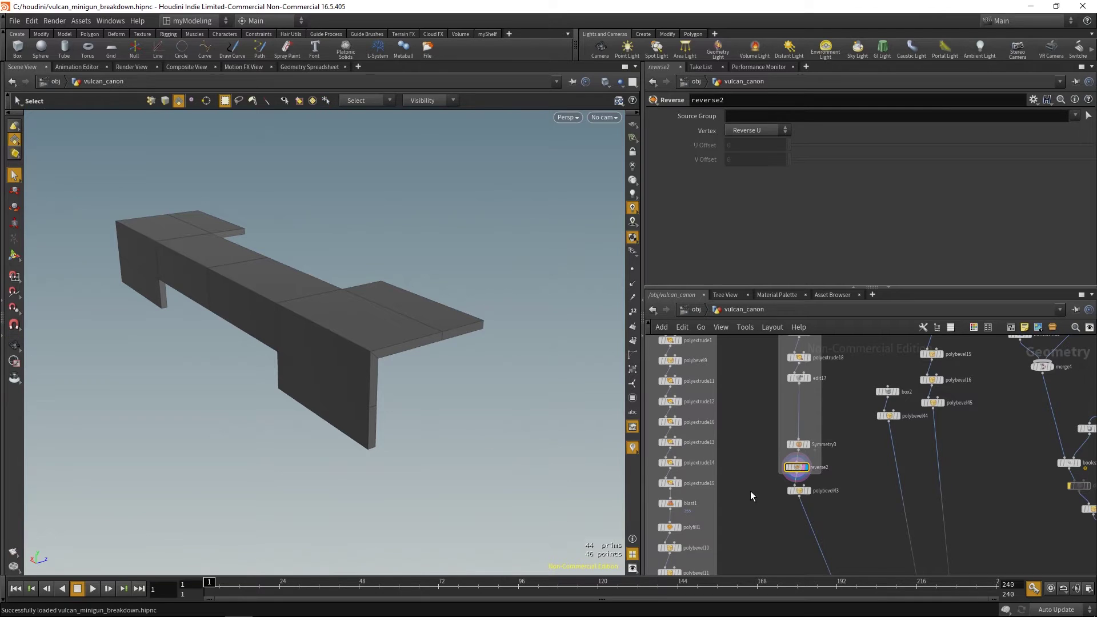
{"action": "mouse_move", "coordinate": [534, 403]}
{"action": "left_mouse_down"}
{"action": "mouse_move", "coordinate": [517, 397]}
{"action": "mouse_move", "coordinate": [548, 384]}
{"action": "mouse_move", "coordinate": [519, 441]}
{"action": "mouse_move", "coordinate": [513, 402]}
{"action": "mouse_move", "coordinate": [548, 399]}
{"action": "mouse_move", "coordinate": [537, 403]}
{"action": "left_mouse_up"}
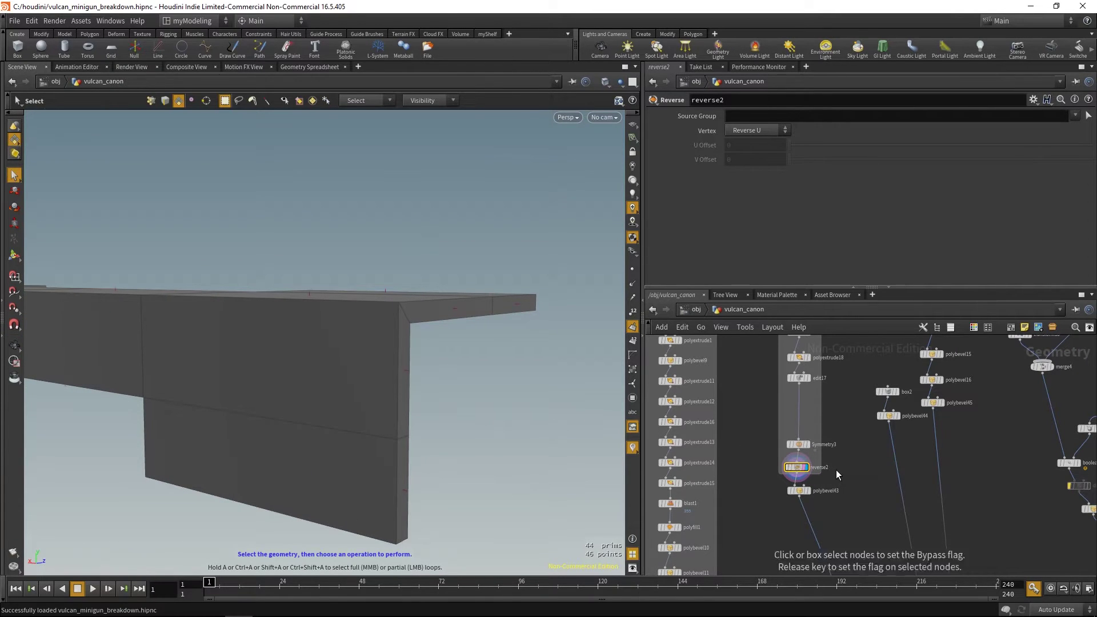
- Display polybevel43 over the reversed bracket and examine its bevelled edges up close
{"action": "left_click", "coordinate": [799, 491]}
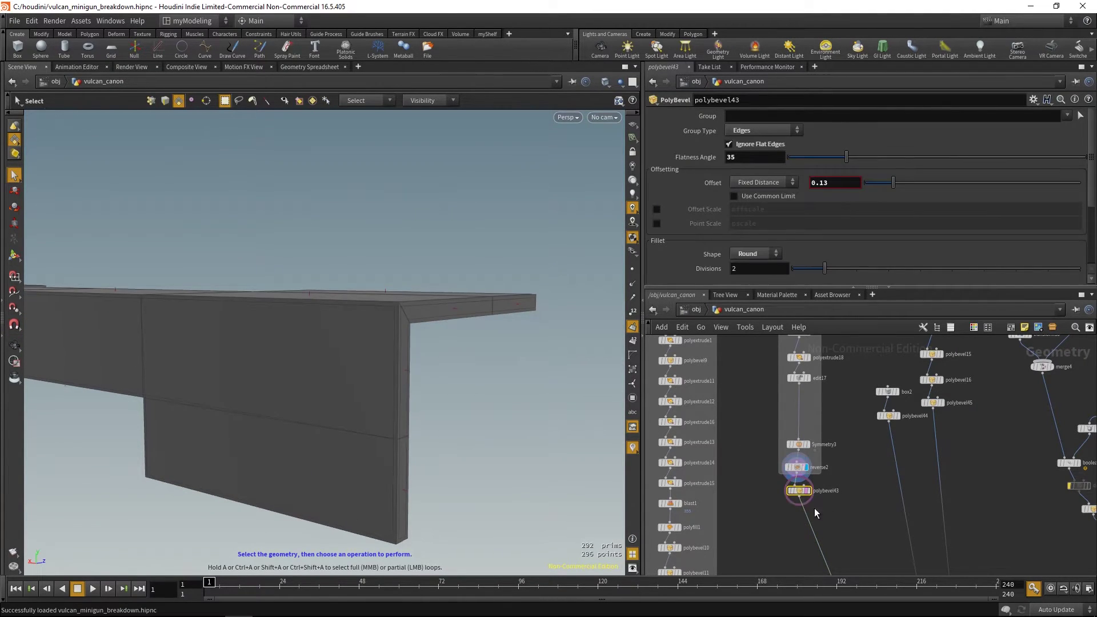
{"action": "left_click", "coordinate": [808, 490]}
{"action": "left_click_drag", "start_coordinate": [512, 421], "coordinate": [495, 443]}
{"action": "left_click_drag", "start_coordinate": [569, 444], "coordinate": [433, 422]}
{"action": "middle_click_drag", "start_coordinate": [434, 423], "coordinate": [451, 468]}
{"action": "left_click_drag", "start_coordinate": [451, 469], "coordinate": [466, 442]}
- Display polybevel44, frame the bevelled block made from box2 and inspect it
{"action": "middle_click_drag", "start_coordinate": [853, 488], "coordinate": [813, 531]}
{"action": "middle_click_drag", "start_coordinate": [911, 482], "coordinate": [842, 547]}
{"action": "left_click", "coordinate": [788, 524]}
{"action": "key", "text": "space+g"}
{"action": "left_click_drag", "start_coordinate": [443, 360], "coordinate": [381, 343]}
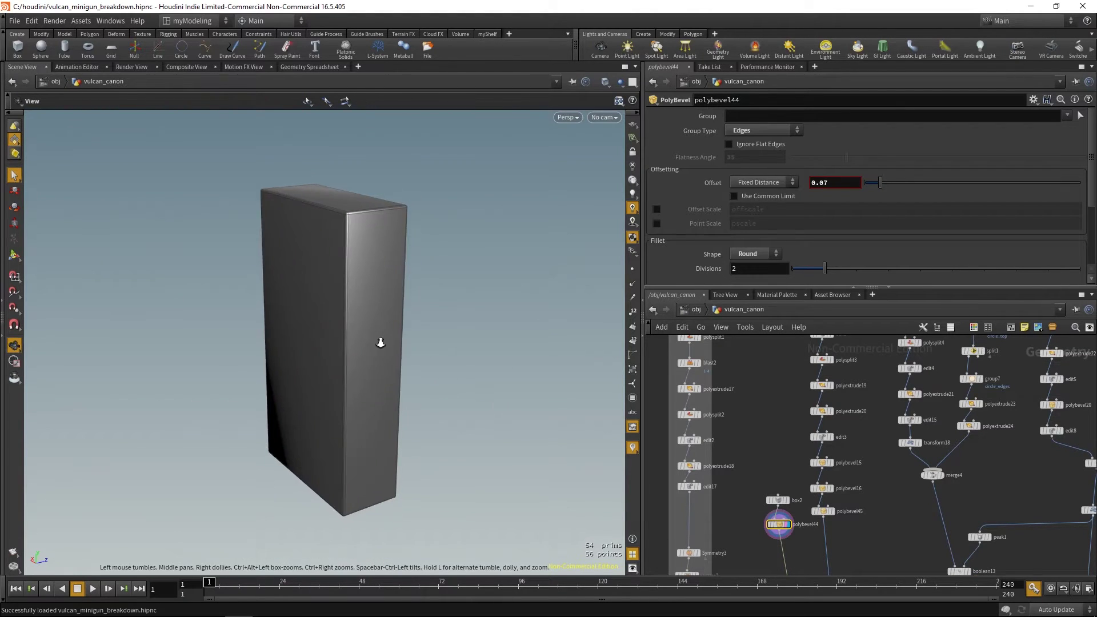
{"action": "right_click_drag", "start_coordinate": [381, 343], "coordinate": [408, 338]}
- Display polybevel45, frame the notched bar and inspect its overall shape
{"action": "left_click_drag", "start_coordinate": [810, 501], "coordinate": [805, 500]}
{"action": "key", "text": "r"}
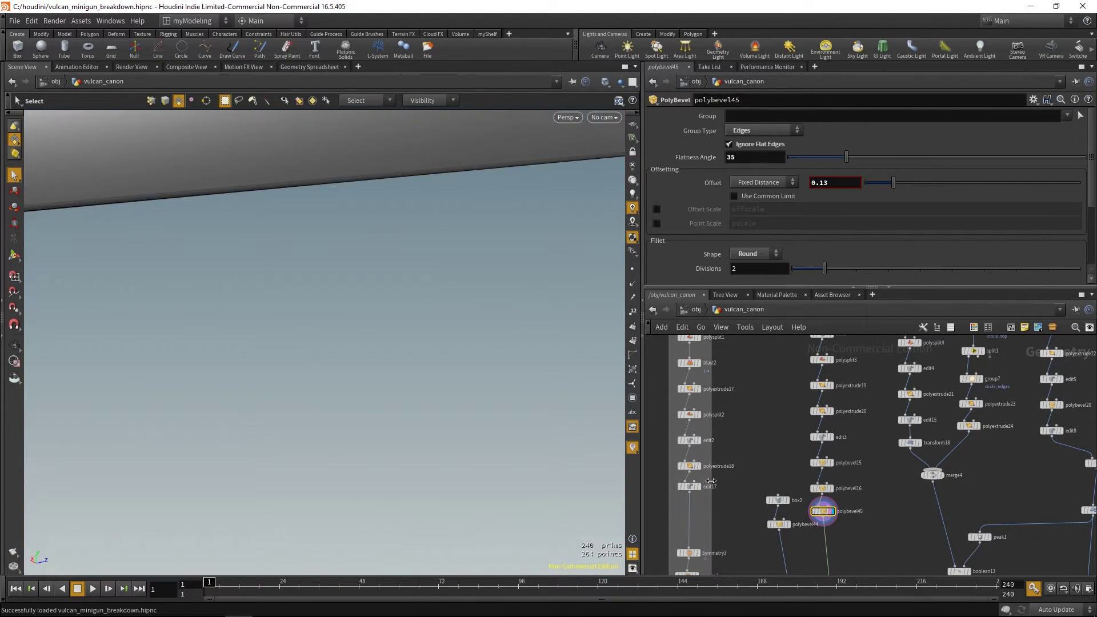
{"action": "key", "text": "space+g"}
{"action": "left_click_drag", "start_coordinate": [457, 382], "coordinate": [436, 453]}
{"action": "middle_click_drag", "start_coordinate": [442, 407], "coordinate": [515, 331]}
{"action": "right_click_drag", "start_coordinate": [514, 332], "coordinate": [461, 400]}
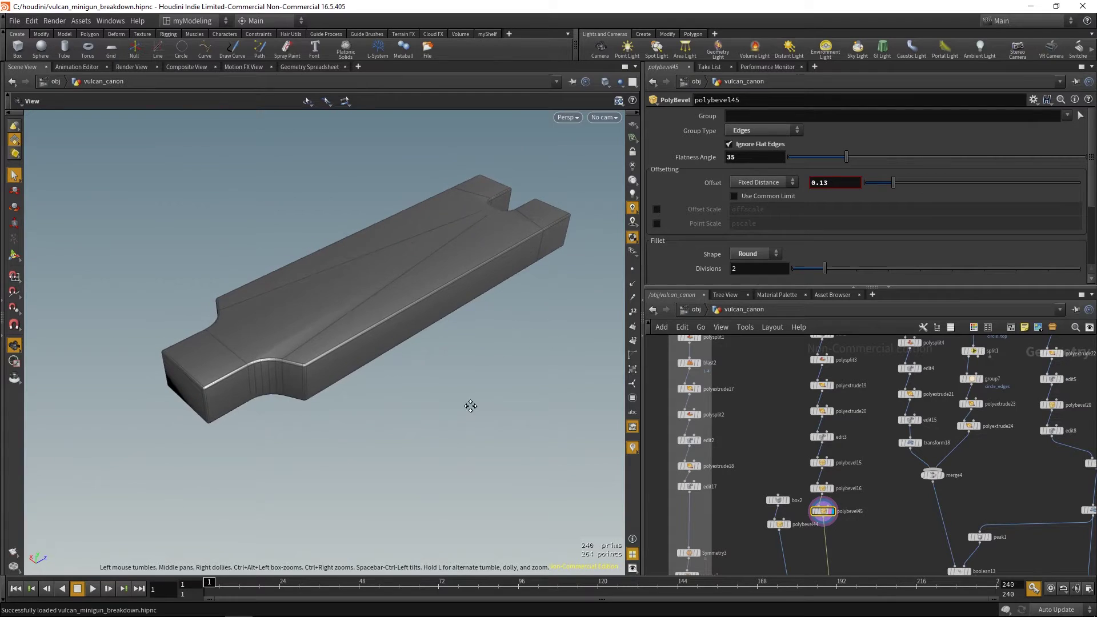
{"action": "middle_click_drag", "start_coordinate": [461, 399], "coordinate": [470, 407]}
- Review how the notched bar is built by stepping from box3 through its split, extrusions and edit to polybevel15
{"action": "middle_click_drag", "start_coordinate": [780, 343], "coordinate": [748, 426]}
{"action": "left_click", "coordinate": [792, 418]}
{"action": "left_click", "coordinate": [799, 417]}
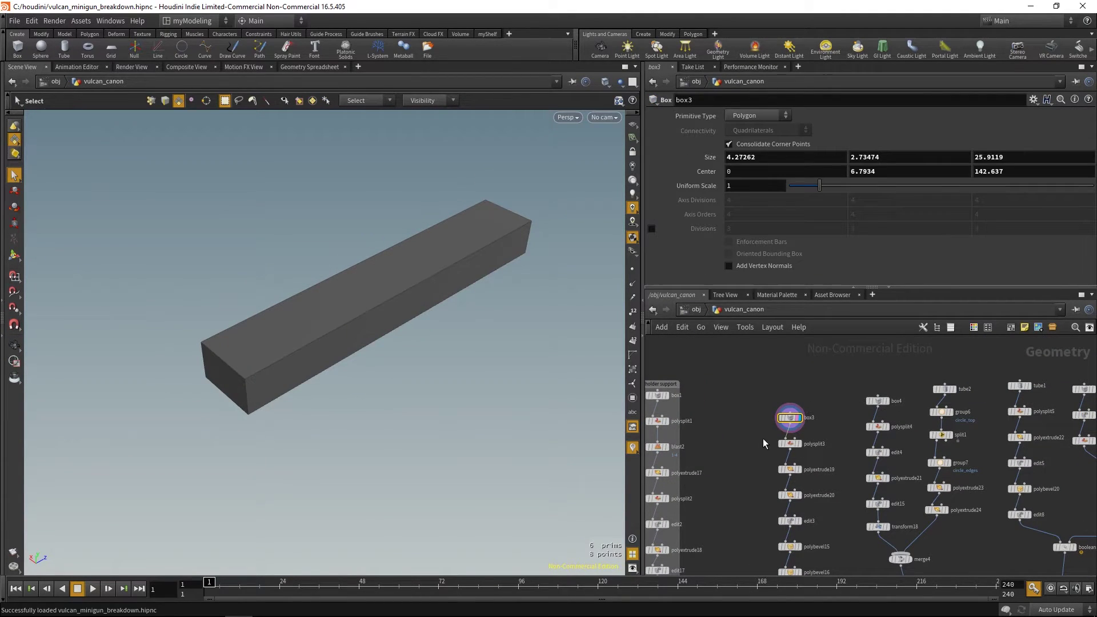
{"action": "left_click", "coordinate": [792, 444]}
{"action": "key", "text": "r"}
{"action": "middle_click_drag", "start_coordinate": [754, 475], "coordinate": [737, 394]}
{"action": "left_click", "coordinate": [791, 426]}
{"action": "key", "text": "r"}
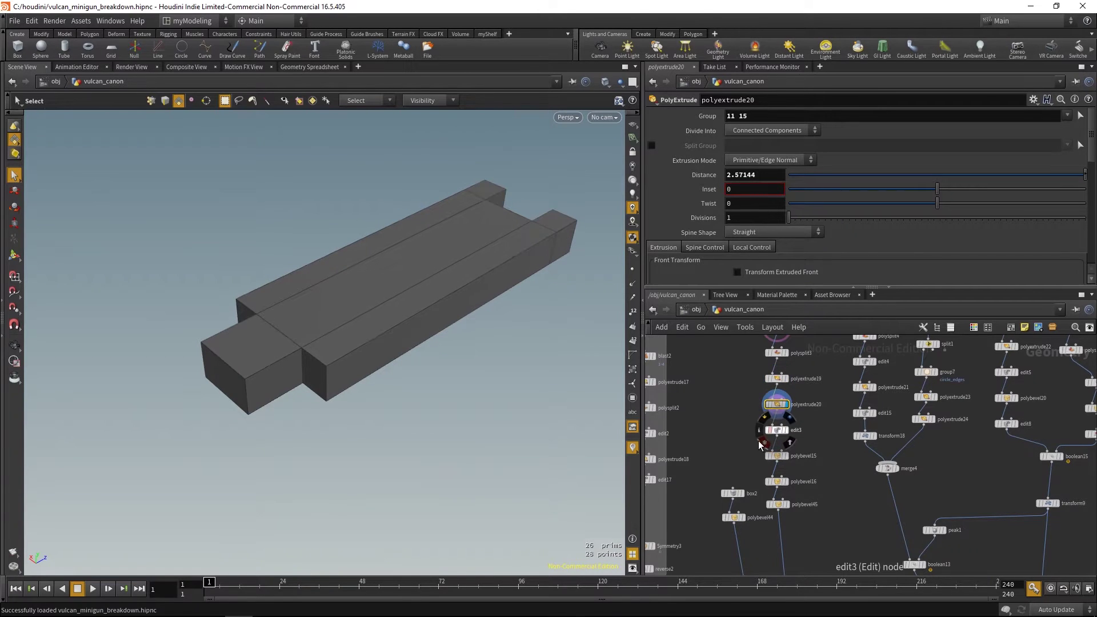
{"action": "left_click_drag", "start_coordinate": [788, 466], "coordinate": [788, 464]}
{"action": "key", "text": "r"}
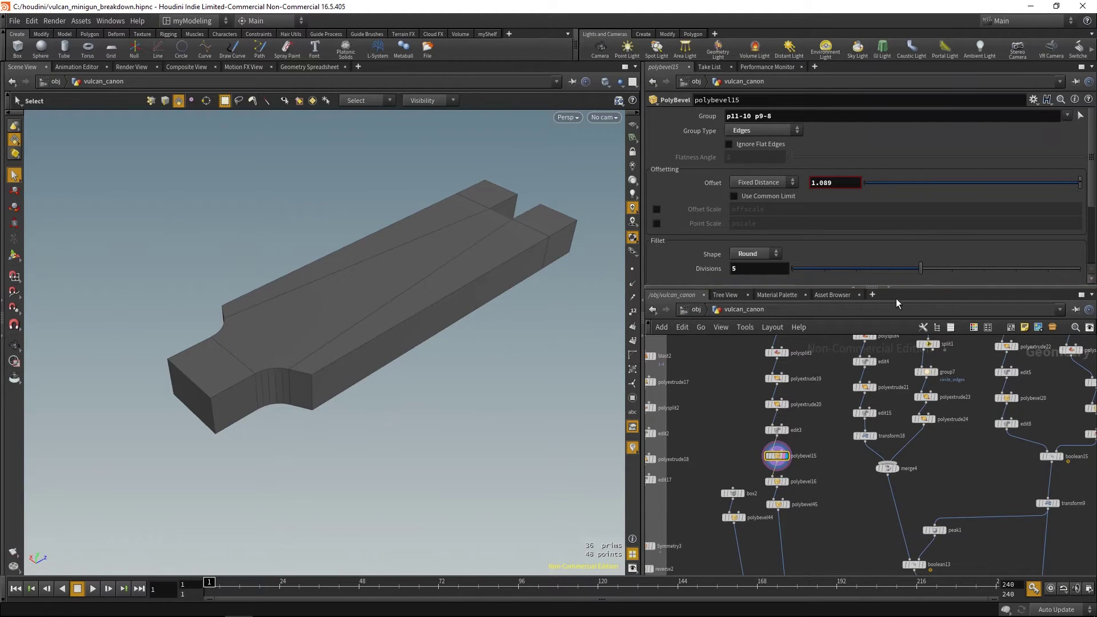
- Display polybevel16, try 3 fillet Divisions and undo it, and bring the bar's notched end into view
{"action": "middle_click_drag", "start_coordinate": [814, 450], "coordinate": [829, 420]}
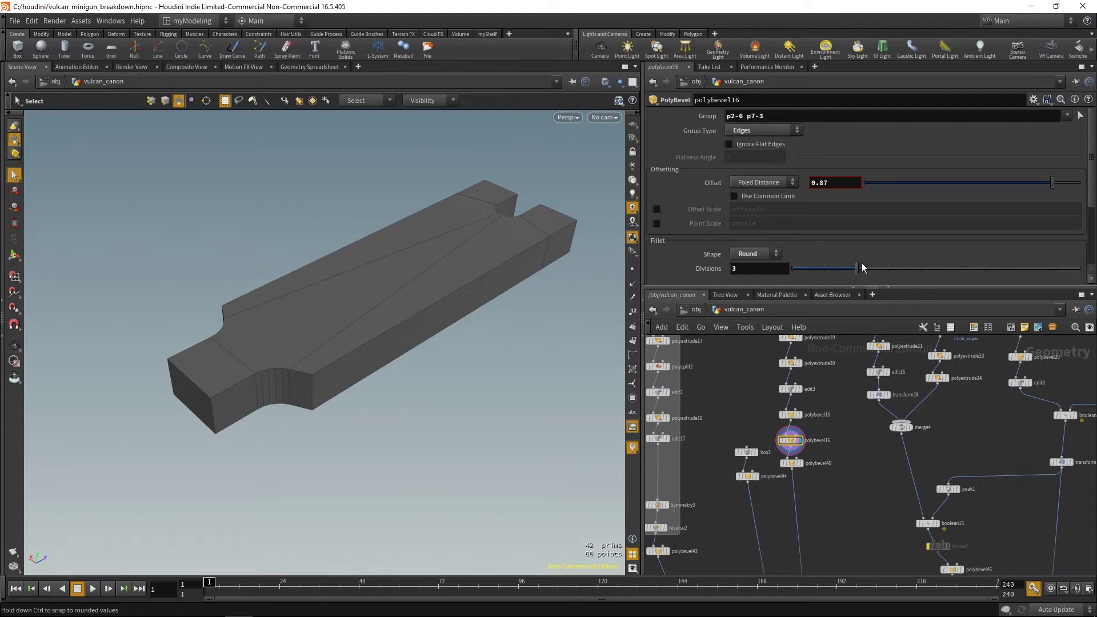
{"action": "left_click_drag", "start_coordinate": [620, 337], "coordinate": [229, 365]}
{"action": "middle_click_drag", "start_coordinate": [228, 371], "coordinate": [336, 438]}
{"action": "left_click_drag", "start_coordinate": [469, 487], "coordinate": [431, 321]}
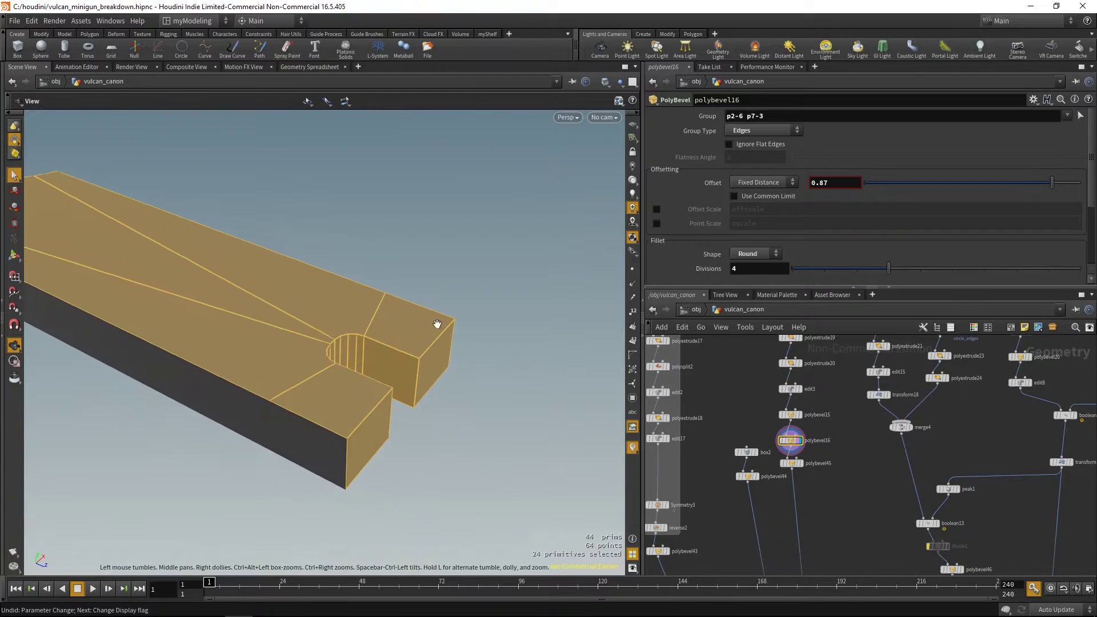
- Examine the rounded notch at the bar's end from several angles, and display polybevel45 for its final edge bevel
{"action": "left_click", "coordinate": [458, 444]}
{"action": "right_click_drag", "start_coordinate": [458, 444], "coordinate": [508, 429]}
{"action": "left_click_drag", "start_coordinate": [507, 429], "coordinate": [416, 300]}
{"action": "left_click_drag", "start_coordinate": [477, 423], "coordinate": [430, 392]}
{"action": "left_click", "coordinate": [527, 456]}
{"action": "middle_click_drag", "start_coordinate": [533, 371], "coordinate": [470, 388]}
{"action": "left_click_drag", "start_coordinate": [470, 389], "coordinate": [454, 416]}
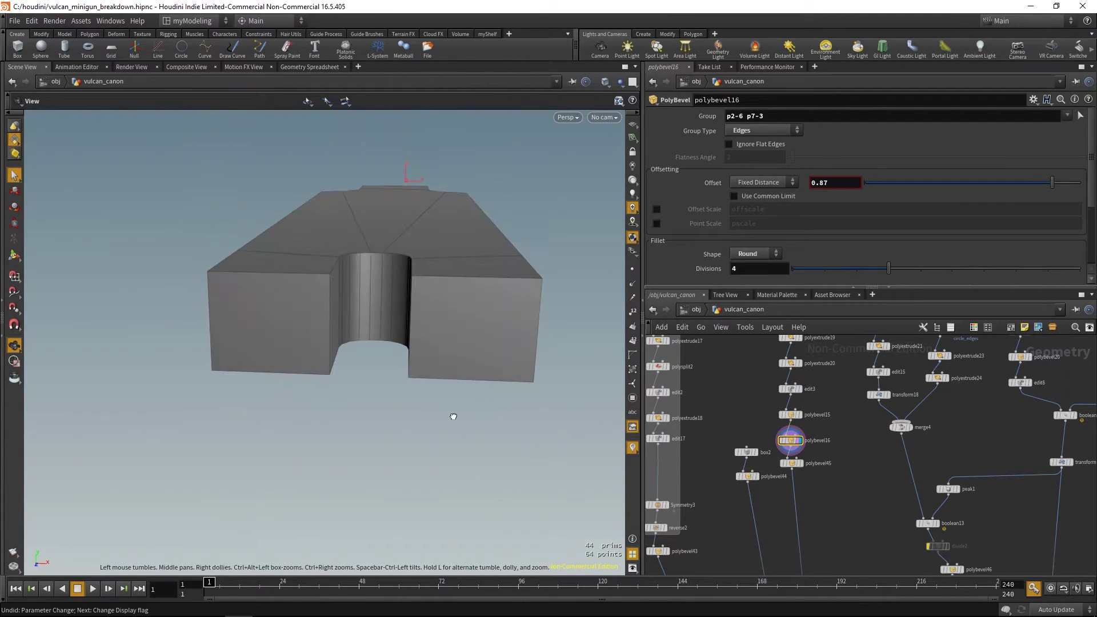
{"action": "left_click_drag", "start_coordinate": [475, 455], "coordinate": [542, 466]}
{"action": "key", "text": "s"}
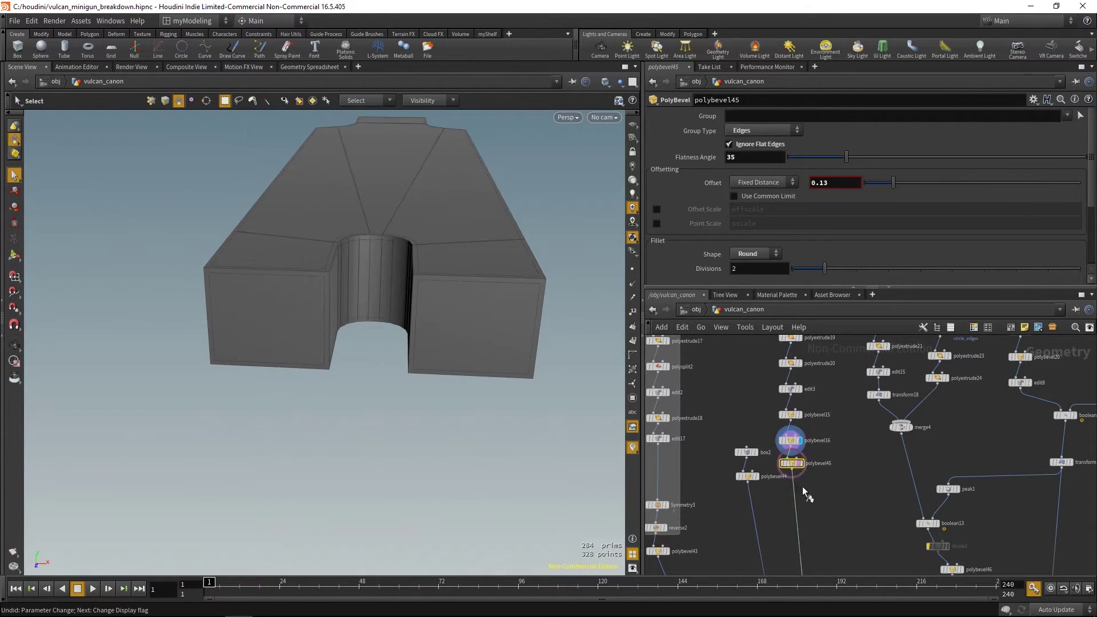
{"action": "key", "text": "r"}
- Display merge4 and inspect the curved strap together with its slotted block
{"action": "middle_click_drag", "start_coordinate": [834, 536], "coordinate": [822, 462]}
{"action": "middle_click_drag", "start_coordinate": [839, 563], "coordinate": [820, 443]}
{"action": "mouse_move", "coordinate": [828, 370]}
{"action": "middle_mouse_down"}
{"action": "mouse_move", "coordinate": [823, 466]}
{"action": "mouse_move", "coordinate": [754, 438]}
{"action": "mouse_move", "coordinate": [752, 350]}
{"action": "middle_mouse_up"}
{"action": "scroll", "coordinate": [823, 466], "scroll_direction": "down", "scroll_amount": 3}
{"action": "scroll", "coordinate": [799, 468], "scroll_direction": "down", "scroll_amount": 3}
{"action": "middle_click_drag", "start_coordinate": [779, 442], "coordinate": [724, 530]}
{"action": "right_click_drag", "start_coordinate": [798, 423], "coordinate": [827, 454]}
{"action": "middle_click_drag", "start_coordinate": [828, 453], "coordinate": [880, 476]}
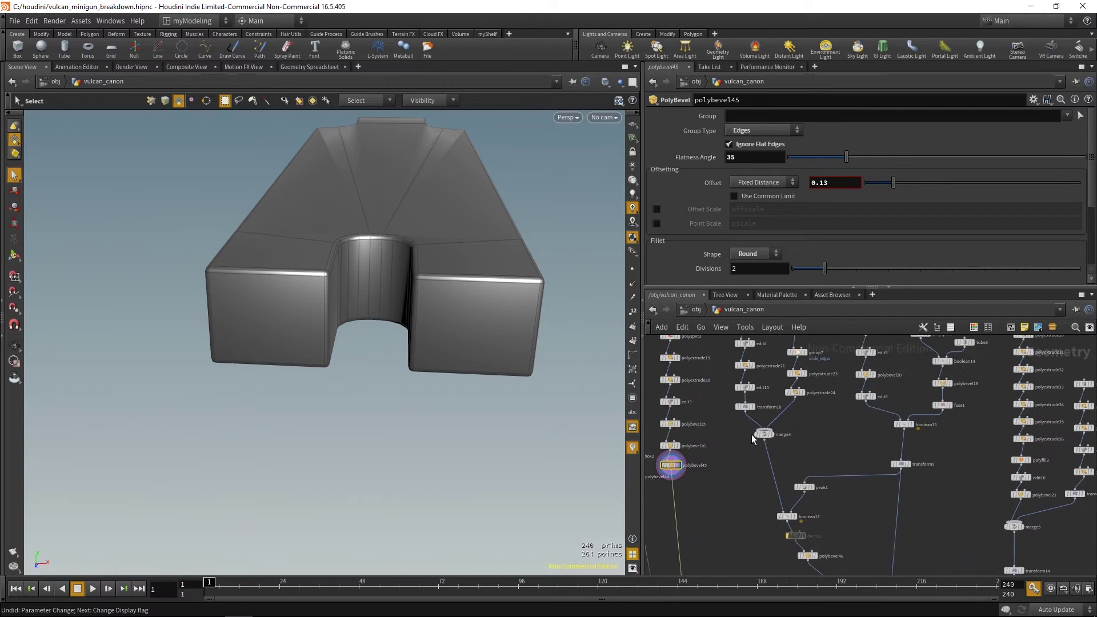
{"action": "left_click_drag", "start_coordinate": [791, 452], "coordinate": [789, 450]}
{"action": "key", "text": "r"}
{"action": "left_click_drag", "start_coordinate": [546, 378], "coordinate": [453, 415]}
{"action": "right_click_drag", "start_coordinate": [453, 415], "coordinate": [543, 456]}
- Display split1 to view the arc kept from the tube by the circle_top group
{"action": "middle_click_drag", "start_coordinate": [836, 395], "coordinate": [816, 506]}
{"action": "mouse_move", "coordinate": [840, 507]}
{"action": "right_mouse_down"}
{"action": "mouse_move", "coordinate": [866, 526]}
{"action": "mouse_move", "coordinate": [832, 512]}
{"action": "right_mouse_up"}
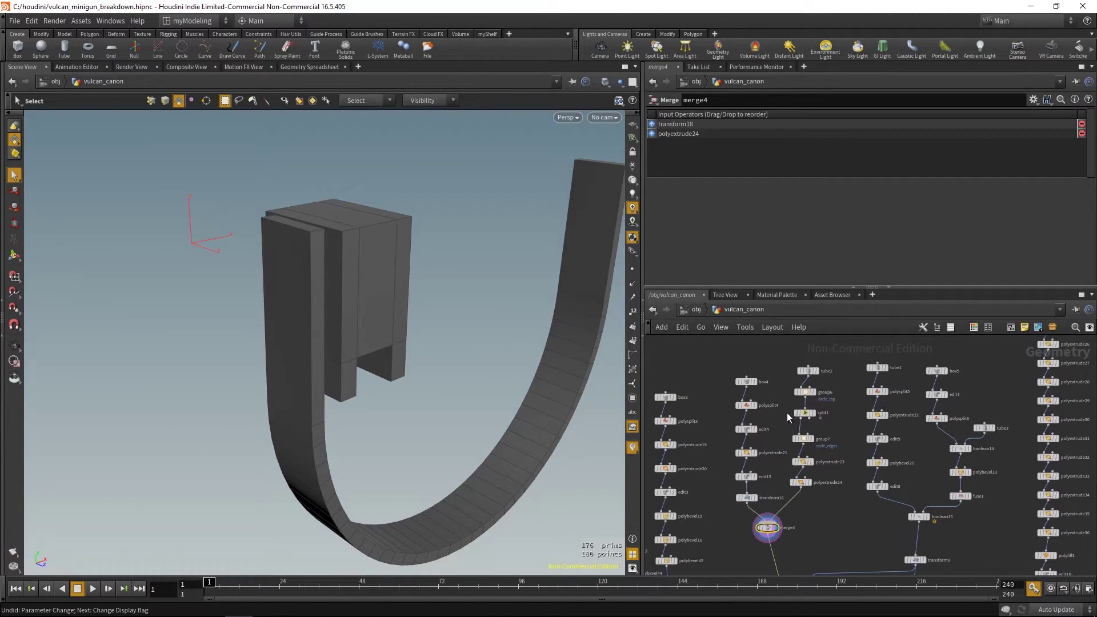
{"action": "left_click", "coordinate": [814, 413]}
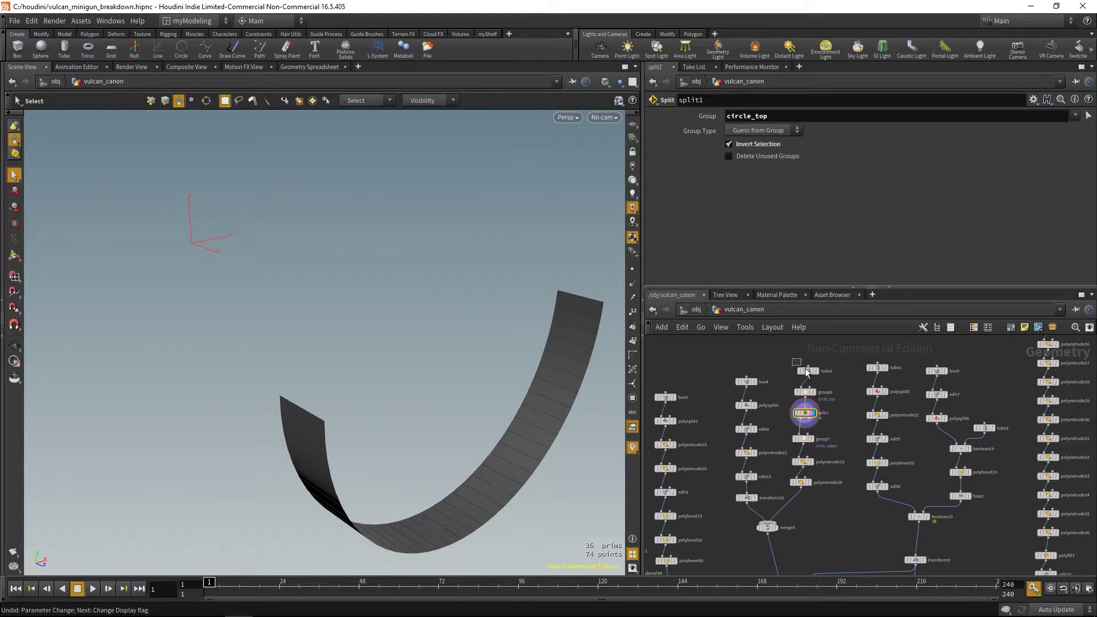
- Step through the strap's chain by displaying its source tube, group6's circle_top group, split1 and group7's circle_edges group
{"action": "left_click_drag", "start_coordinate": [805, 369], "coordinate": [814, 377]}
{"action": "left_click", "coordinate": [816, 371]}
{"action": "left_click", "coordinate": [805, 392]}
{"action": "left_click", "coordinate": [824, 415]}
{"action": "type", "text": "e_top"}
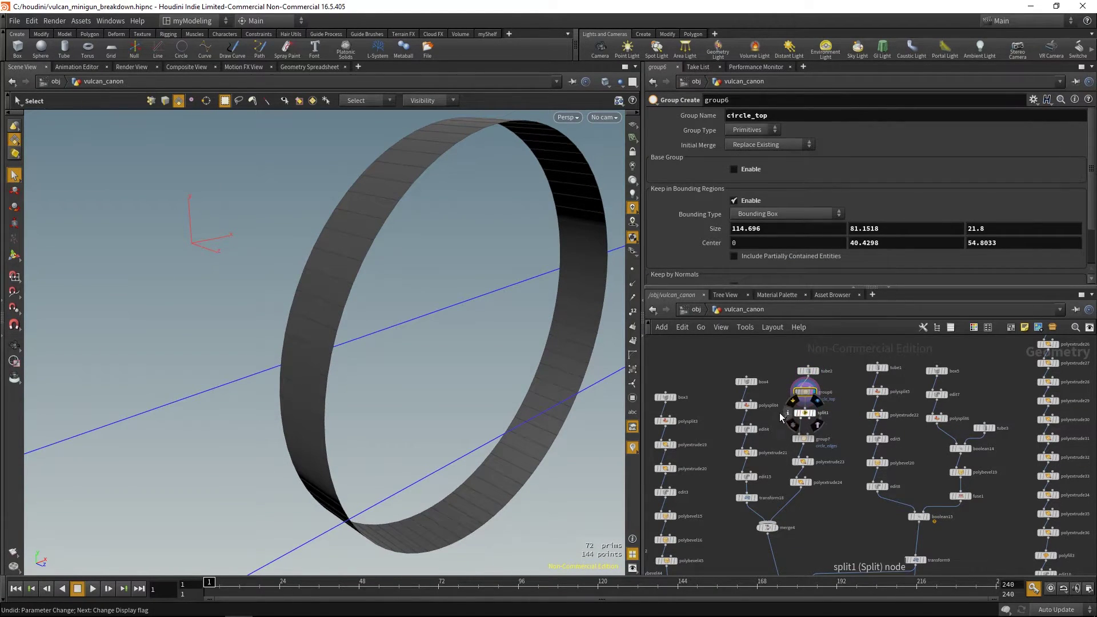
{"action": "left_click", "coordinate": [805, 413]}
{"action": "left_click", "coordinate": [803, 439]}
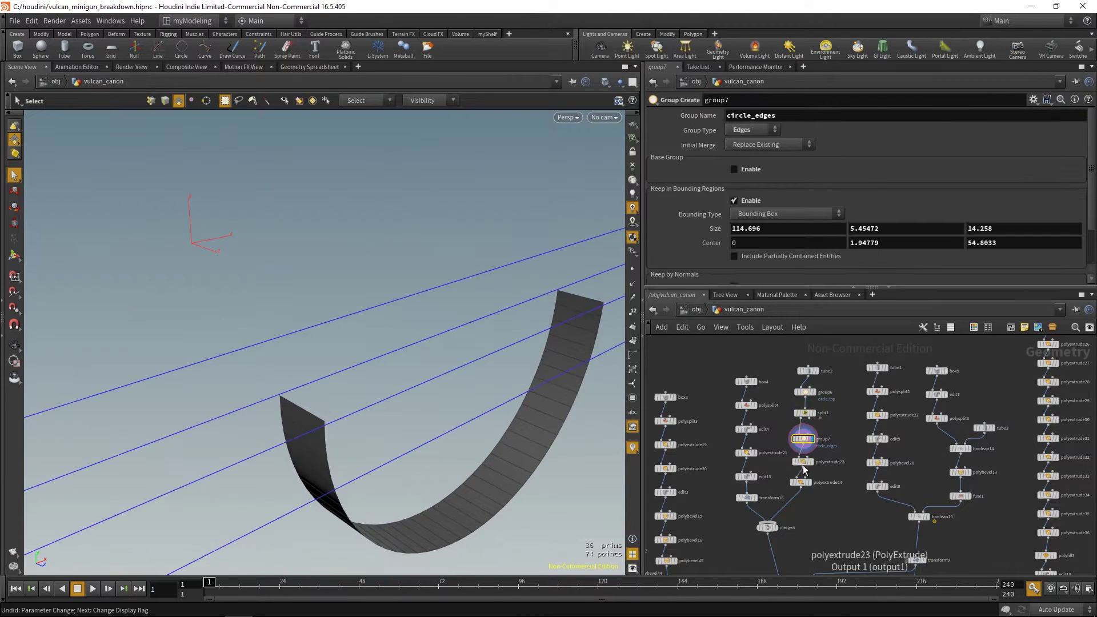
- Display polyextrude23 and polyextrude24 to view how the curved strap is extruded
{"action": "left_click", "coordinate": [803, 461]}
{"action": "key", "text": "r"}
{"action": "left_click", "coordinate": [803, 484]}
{"action": "key", "text": "r"}
- Display boolean15 and bring the T-shaped handle into a close view
{"action": "mouse_move", "coordinate": [810, 520]}
{"action": "middle_mouse_down"}
{"action": "mouse_move", "coordinate": [813, 475]}
{"action": "mouse_move", "coordinate": [776, 470]}
{"action": "mouse_move", "coordinate": [760, 430]}
{"action": "mouse_move", "coordinate": [736, 480]}
{"action": "middle_mouse_up"}
{"action": "left_click", "coordinate": [769, 482]}
{"action": "key", "text": "r"}
{"action": "left_click_drag", "start_coordinate": [831, 457], "coordinate": [832, 460]}
{"action": "key", "text": "r"}
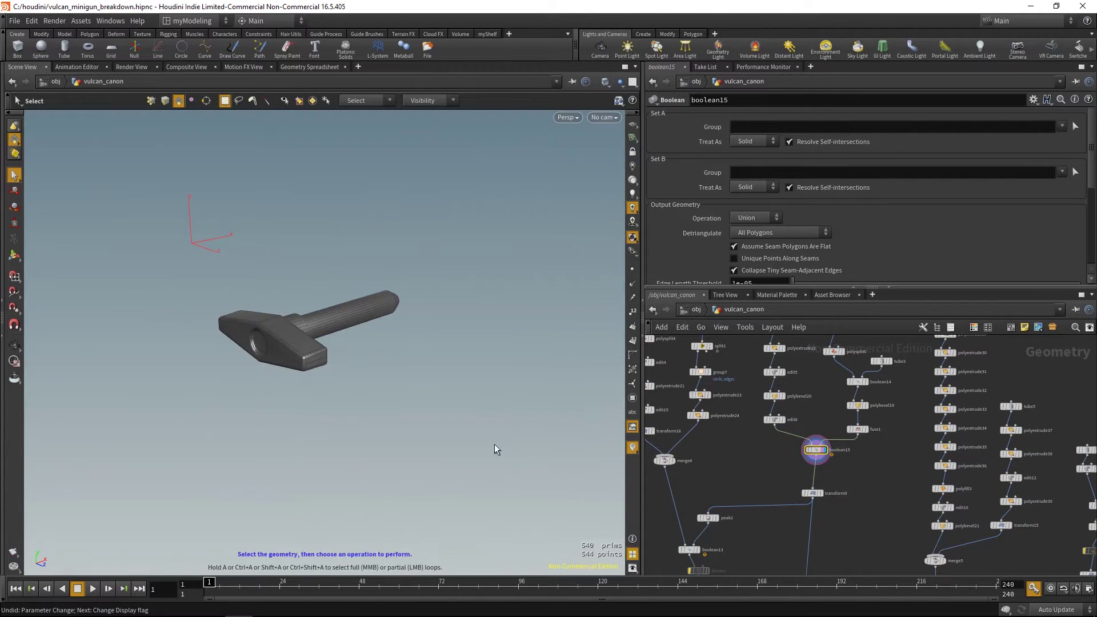
{"action": "middle_click_drag", "start_coordinate": [470, 400], "coordinate": [525, 434], "text": "alt"}
{"action": "right_click_drag", "start_coordinate": [441, 399], "coordinate": [571, 438], "text": "alt"}
{"action": "left_click_drag", "start_coordinate": [480, 432], "coordinate": [512, 433], "text": "alt"}
{"action": "middle_click_drag", "start_coordinate": [512, 433], "coordinate": [407, 469], "text": "alt"}
- Step through the handle's shaft chain, starting from tube1 and following its split, extrude, edit and bevel nodes
{"action": "middle_click_drag", "start_coordinate": [830, 385], "coordinate": [811, 466]}
{"action": "left_click", "coordinate": [774, 383]}
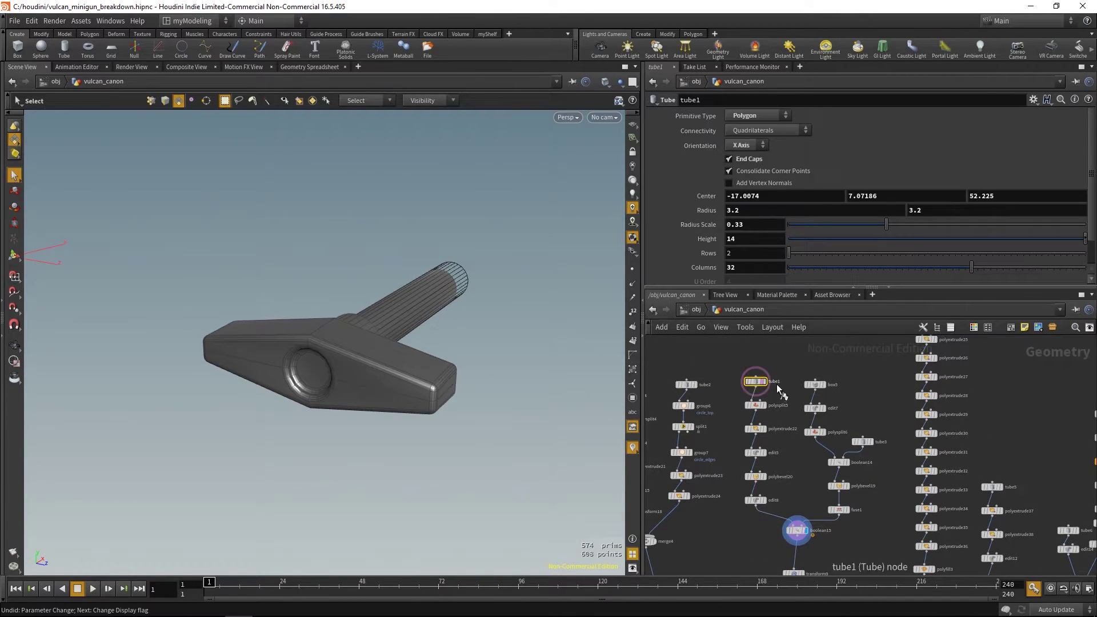
{"action": "key", "text": "r"}
{"action": "left_click_drag", "start_coordinate": [762, 431], "coordinate": [767, 509]}
{"action": "key", "text": "r"}
{"action": "key", "text": "r"}
{"action": "key", "text": "r"}
- Step through the handle head's chain from box5 to edit7, polysplit6 and the boolean14 subtraction
{"action": "middle_click_drag", "start_coordinate": [818, 495], "coordinate": [776, 487]}
{"action": "left_click_drag", "start_coordinate": [761, 368], "coordinate": [786, 408]}
{"action": "key", "text": "r"}
{"action": "key", "text": "r"}
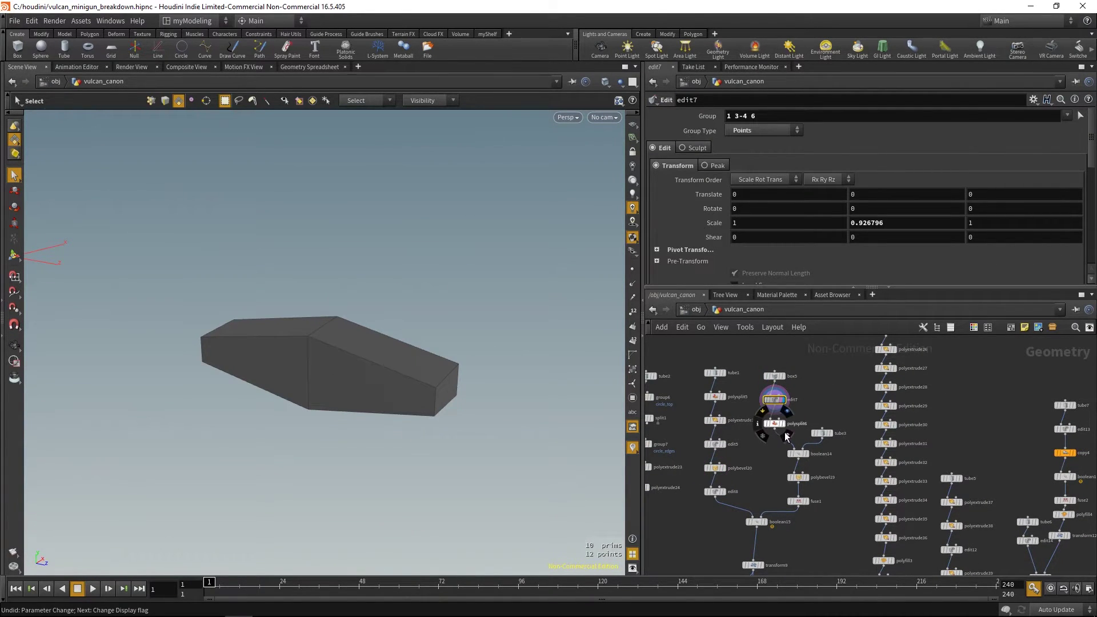
{"action": "left_click", "coordinate": [776, 424]}
{"action": "key", "text": "r"}
{"action": "left_click", "coordinate": [799, 454]}
{"action": "key", "text": "r"}
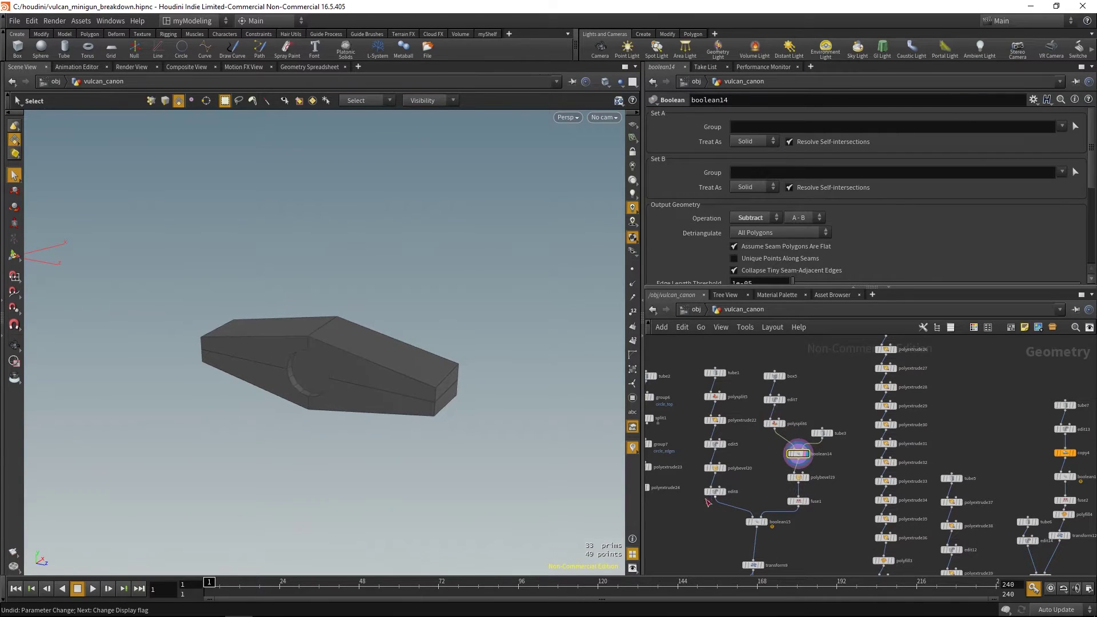
- Examine the circular recess in the handle head, and display the bevelled head at fuse1
{"action": "middle_click_drag", "start_coordinate": [323, 443], "coordinate": [379, 440], "text": "alt"}
{"action": "right_click_drag", "start_coordinate": [380, 441], "coordinate": [463, 444], "text": "alt"}
{"action": "left_click_drag", "start_coordinate": [463, 443], "coordinate": [437, 406], "text": "alt"}
{"action": "middle_click_drag", "start_coordinate": [844, 481], "coordinate": [853, 454]}
{"action": "left_click", "coordinate": [802, 475]}
{"action": "key", "text": "r"}
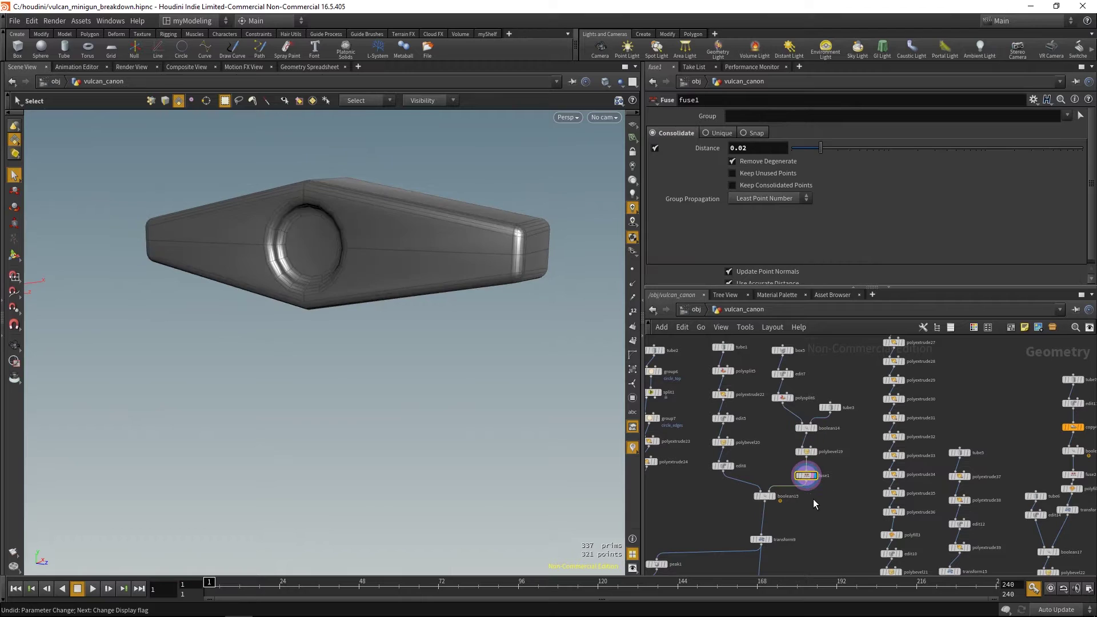
- Compare the handle head at polybevel19 with the consolidated points at fuse1
{"action": "middle_click_drag", "start_coordinate": [811, 508], "coordinate": [814, 511]}
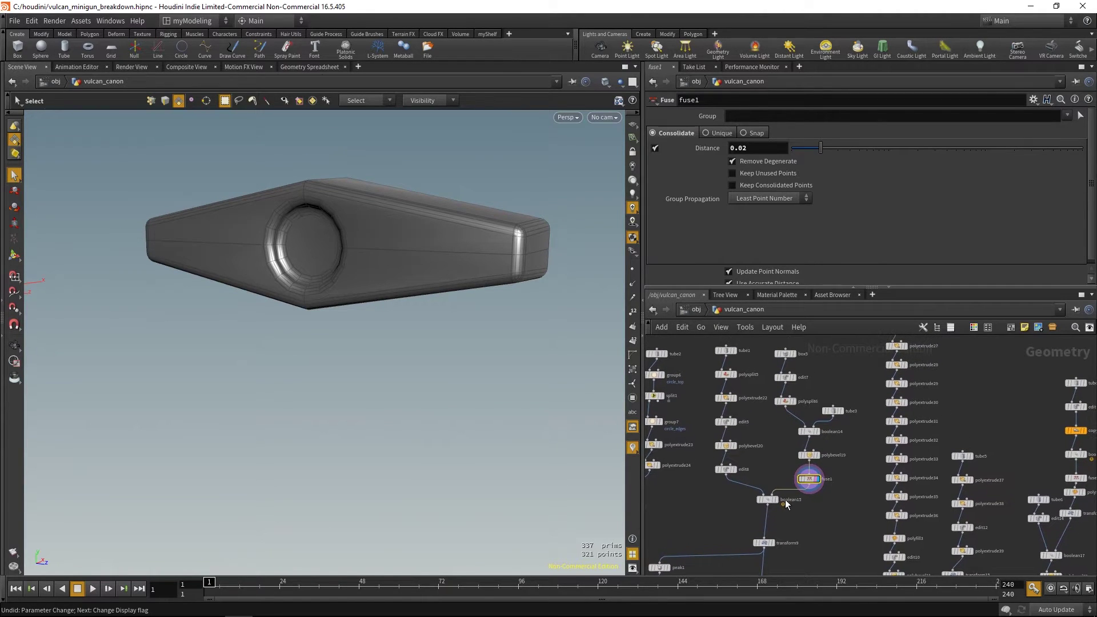
{"action": "left_click", "coordinate": [804, 456]}
{"action": "key", "text": "r"}
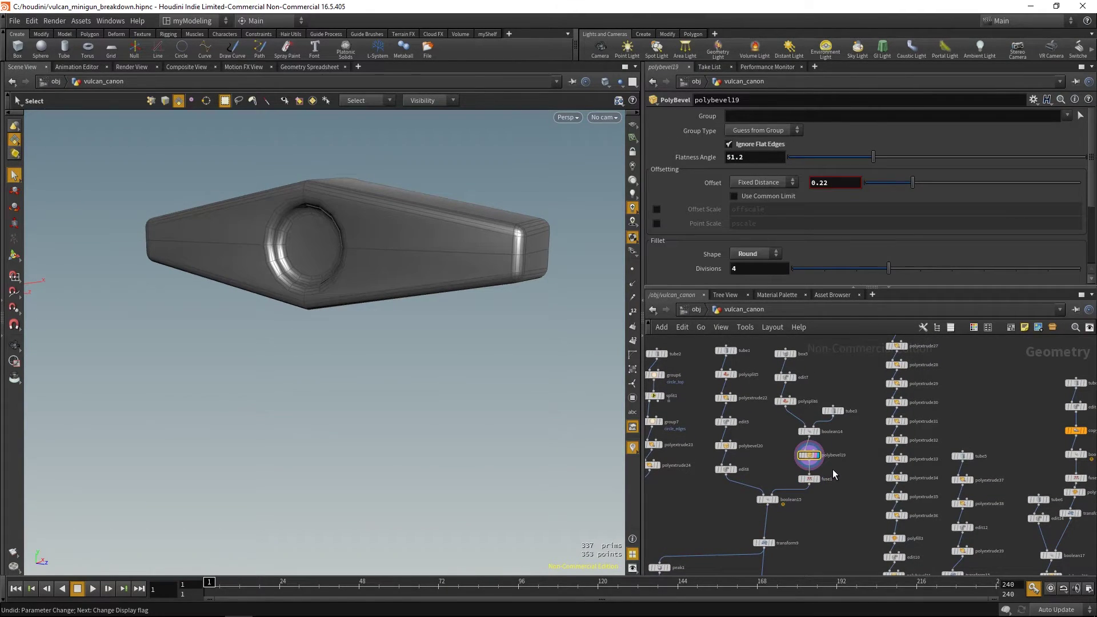
{"action": "left_click", "coordinate": [802, 479]}
{"action": "key", "text": "r"}
- Display boolean15 and inspect the joined head and shaft in wireframe, then return to shaded display
{"action": "middle_click_drag", "start_coordinate": [806, 513], "coordinate": [823, 503]}
{"action": "left_click", "coordinate": [783, 489]}
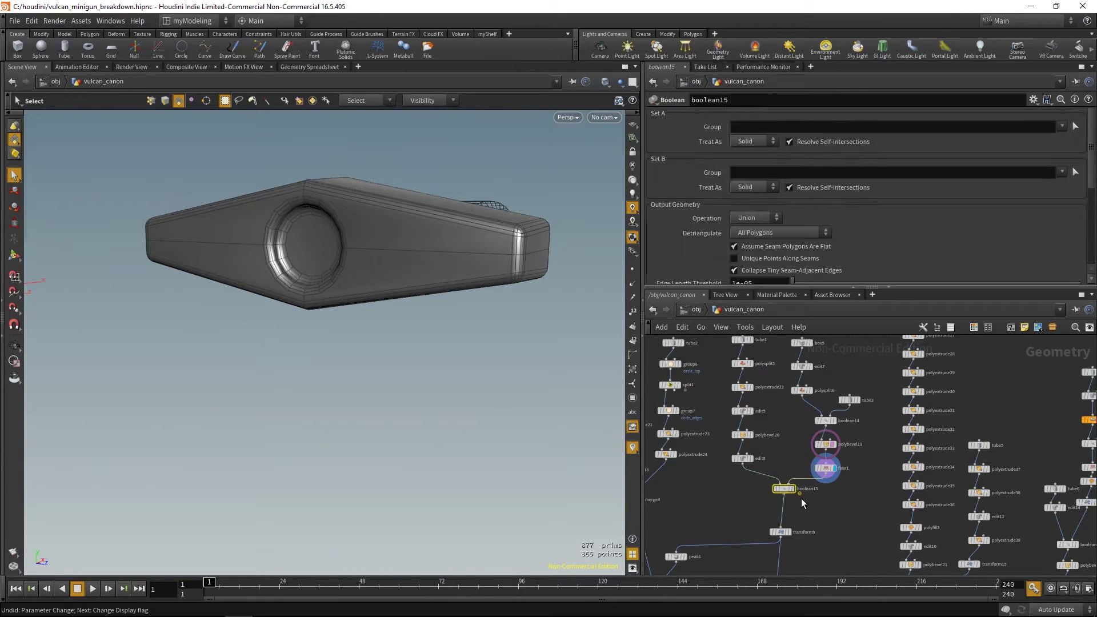
{"action": "left_click_drag", "start_coordinate": [472, 299], "coordinate": [345, 384], "text": "alt"}
{"action": "middle_click_drag", "start_coordinate": [345, 385], "coordinate": [546, 370], "text": "alt"}
{"action": "key", "text": "w"}
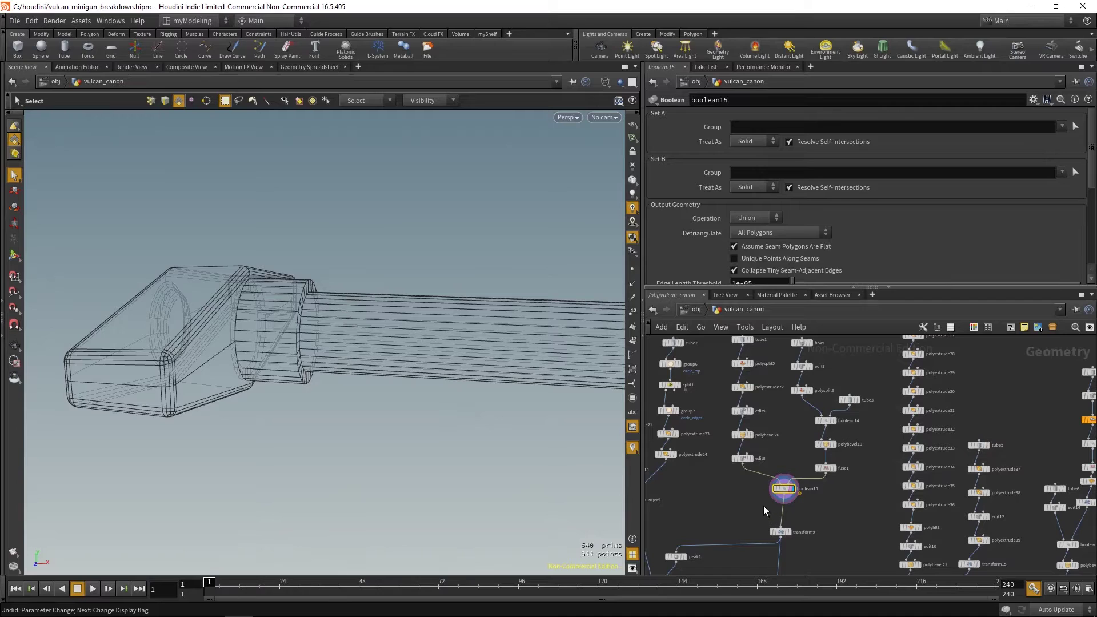
{"action": "middle_click_drag", "start_coordinate": [759, 502], "coordinate": [743, 467]}
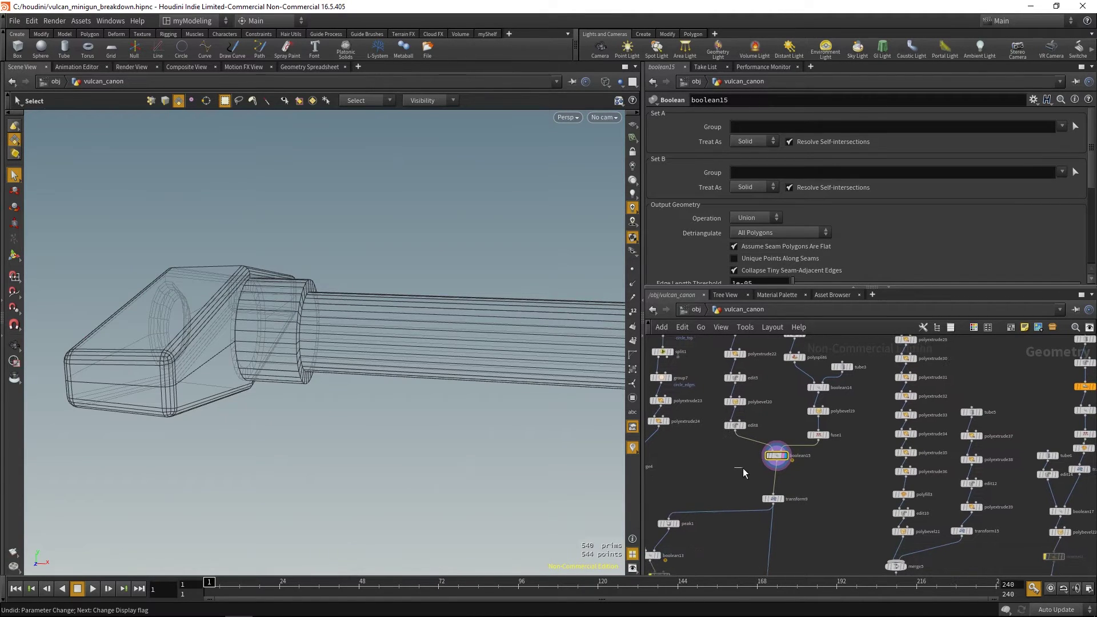
{"action": "mouse_move", "coordinate": [334, 406]}
{"action": "left_mouse_down"}
{"action": "mouse_move", "coordinate": [399, 441]}
{"action": "mouse_move", "coordinate": [428, 421]}
{"action": "mouse_move", "coordinate": [488, 433]}
{"action": "mouse_move", "coordinate": [409, 409]}
{"action": "mouse_move", "coordinate": [411, 431]}
{"action": "mouse_move", "coordinate": [465, 409]}
{"action": "mouse_move", "coordinate": [358, 365]}
{"action": "mouse_move", "coordinate": [431, 436]}
{"action": "mouse_move", "coordinate": [514, 457]}
{"action": "left_mouse_up"}
{"action": "key", "text": "w"}
- Display transform9 and view the complete handle from the side and the front
{"action": "key", "text": "Down"}
{"action": "right_click_drag", "start_coordinate": [402, 366], "coordinate": [339, 297]}
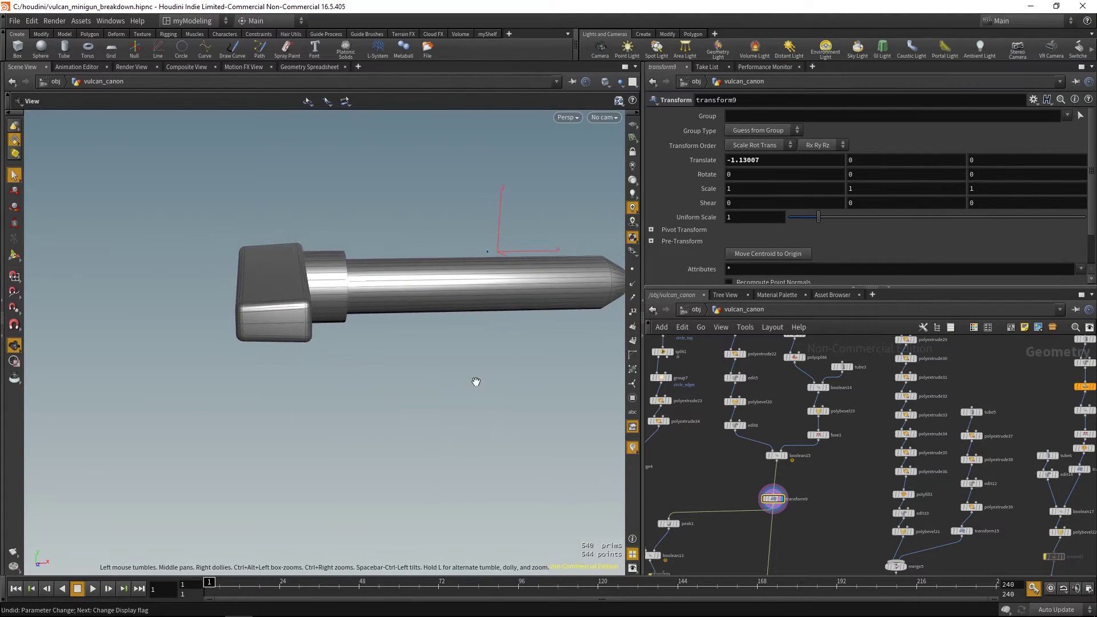
{"action": "right_click_drag", "start_coordinate": [476, 382], "coordinate": [226, 221]}
{"action": "left_click_drag", "start_coordinate": [226, 221], "coordinate": [440, 432]}
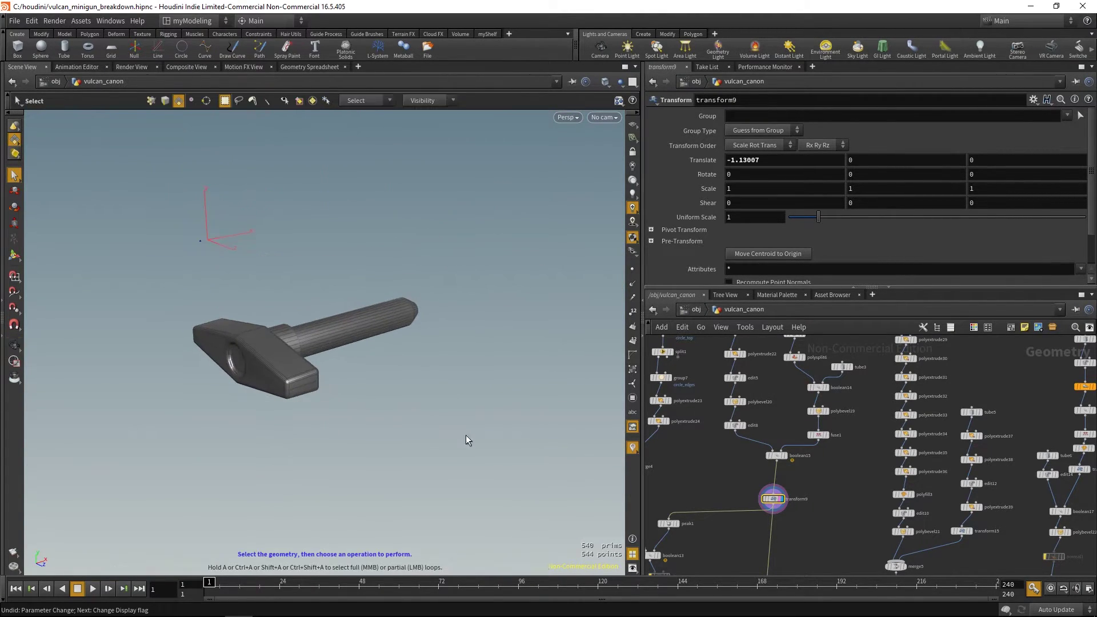
- Display polybevel47, frame the stepped cylinder part and locate the start of its node chain
{"action": "scroll", "coordinate": [845, 457], "scroll_direction": "down", "scroll_amount": 4}
{"action": "middle_click_drag", "start_coordinate": [805, 524], "coordinate": [773, 452]}
{"action": "left_click", "coordinate": [808, 496]}
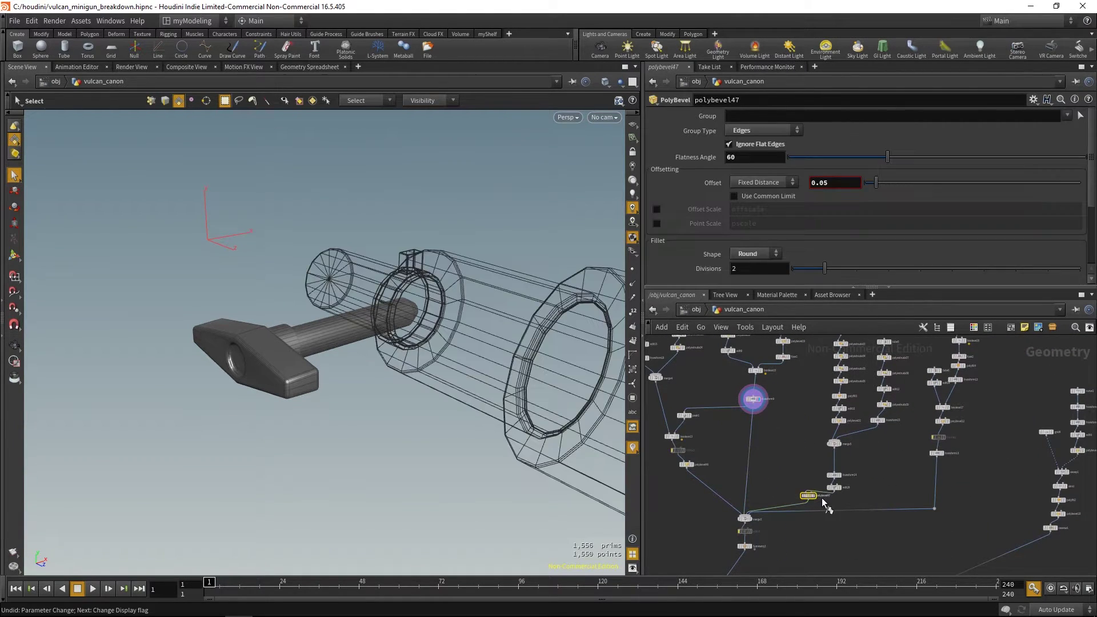
{"action": "left_click", "coordinate": [815, 496]}
{"action": "key", "text": "space+g"}
{"action": "left_click_drag", "start_coordinate": [501, 417], "coordinate": [546, 377]}
{"action": "middle_click_drag", "start_coordinate": [879, 457], "coordinate": [849, 559]}
{"action": "scroll", "coordinate": [857, 434], "scroll_direction": "up", "scroll_amount": 5}
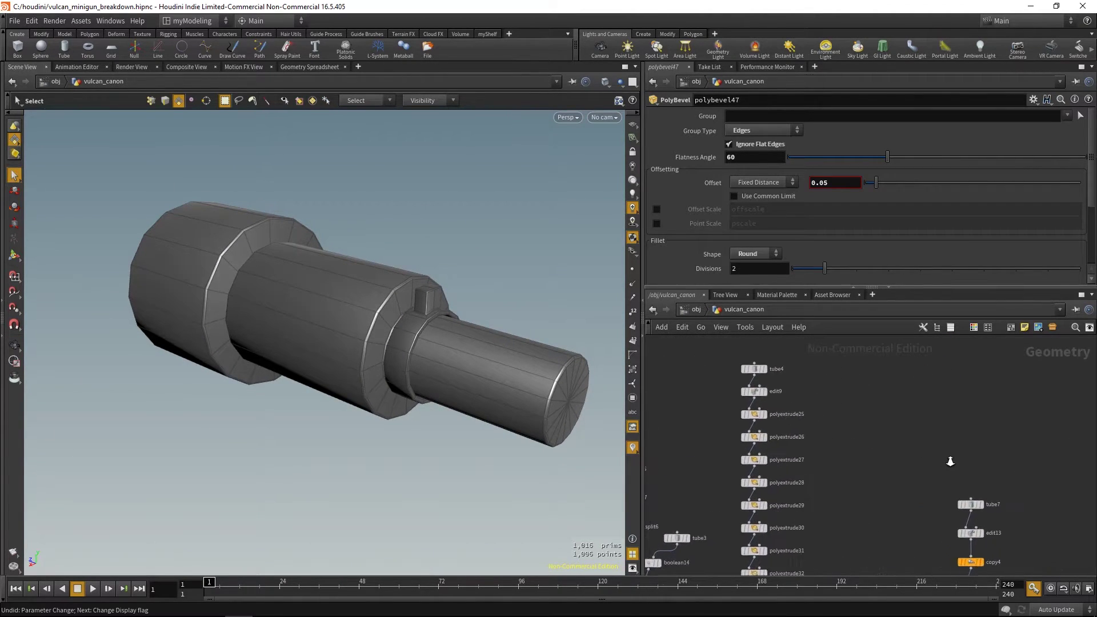
- Display tube4 and polyextrude25 to view the stepped cylinder's base tube and first flange
{"action": "middle_click_drag", "start_coordinate": [734, 435], "coordinate": [753, 492]}
{"action": "left_click", "coordinate": [793, 396]}
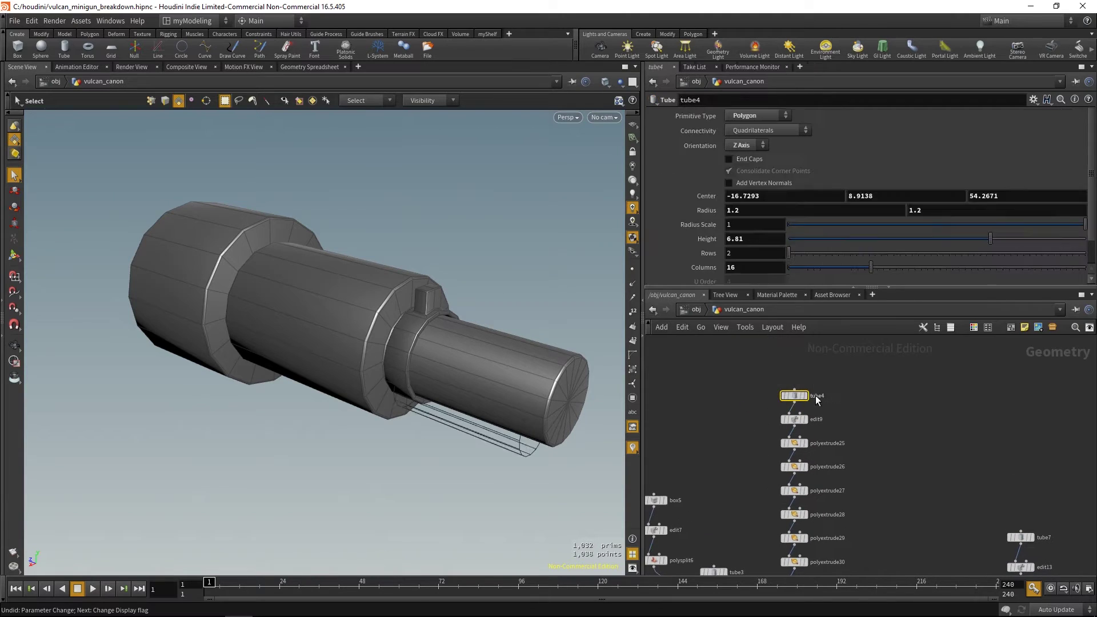
{"action": "left_click", "coordinate": [805, 395]}
{"action": "left_click", "coordinate": [794, 442]}
{"action": "left_click", "coordinate": [806, 443]}
{"action": "middle_click_drag", "start_coordinate": [857, 532], "coordinate": [870, 436]}
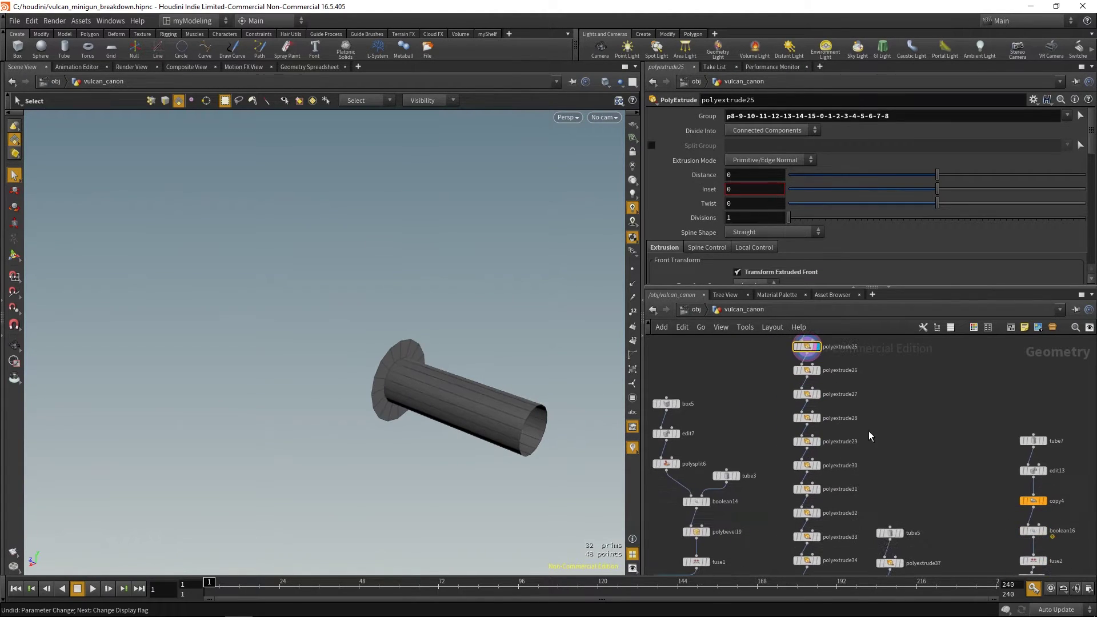
- Step through the stepped cylinder's remaining polyextrude nodes up to its bevel at polybevel21
{"action": "left_click_drag", "start_coordinate": [778, 437], "coordinate": [807, 448]}
{"action": "key", "text": "r"}
{"action": "middle_click_drag", "start_coordinate": [897, 506], "coordinate": [897, 382]}
{"action": "left_click_drag", "start_coordinate": [781, 432], "coordinate": [816, 446]}
{"action": "key", "text": "r"}
{"action": "middle_click_drag", "start_coordinate": [846, 499], "coordinate": [849, 412]}
{"action": "left_click", "coordinate": [799, 424]}
{"action": "left_click", "coordinate": [818, 424]}
{"action": "middle_click_drag", "start_coordinate": [811, 491], "coordinate": [779, 568]}
{"action": "left_click", "coordinate": [775, 452]}
{"action": "left_click", "coordinate": [787, 451]}
- Display tube5 and polyextrude39 to view the ring and its extruded square tab
{"action": "middle_click_drag", "start_coordinate": [856, 471], "coordinate": [842, 499]}
{"action": "left_click", "coordinate": [813, 400]}
{"action": "key", "text": "r"}
{"action": "middle_click_drag", "start_coordinate": [860, 435], "coordinate": [853, 368]}
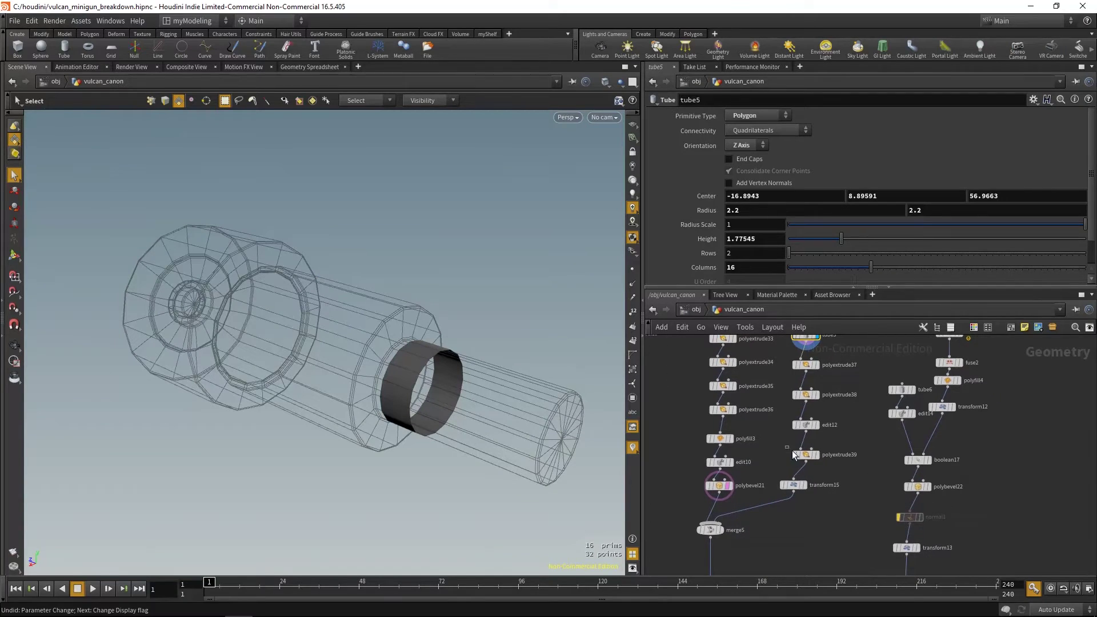
{"action": "left_click", "coordinate": [805, 455]}
{"action": "left_click", "coordinate": [817, 454]}
{"action": "middle_click_drag", "start_coordinate": [832, 486], "coordinate": [838, 503]}
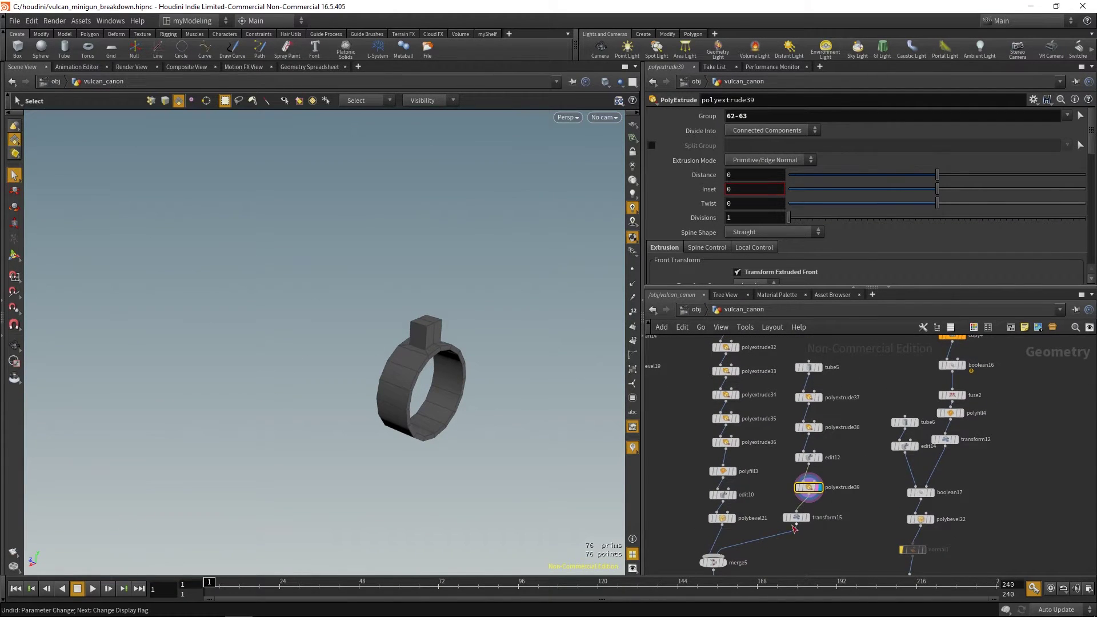
- Display merge5 to view the stepped cylinder combined with the tabbed ring
{"action": "middle_click_drag", "start_coordinate": [796, 536], "coordinate": [834, 443]}
{"action": "left_click", "coordinate": [748, 468]}
{"action": "left_click", "coordinate": [761, 468]}
{"action": "middle_click_drag", "start_coordinate": [852, 507], "coordinate": [867, 421]}
{"action": "scroll", "coordinate": [838, 475], "scroll_direction": "down", "scroll_amount": 3}
{"action": "middle_click_drag", "start_coordinate": [973, 352], "coordinate": [873, 460]}
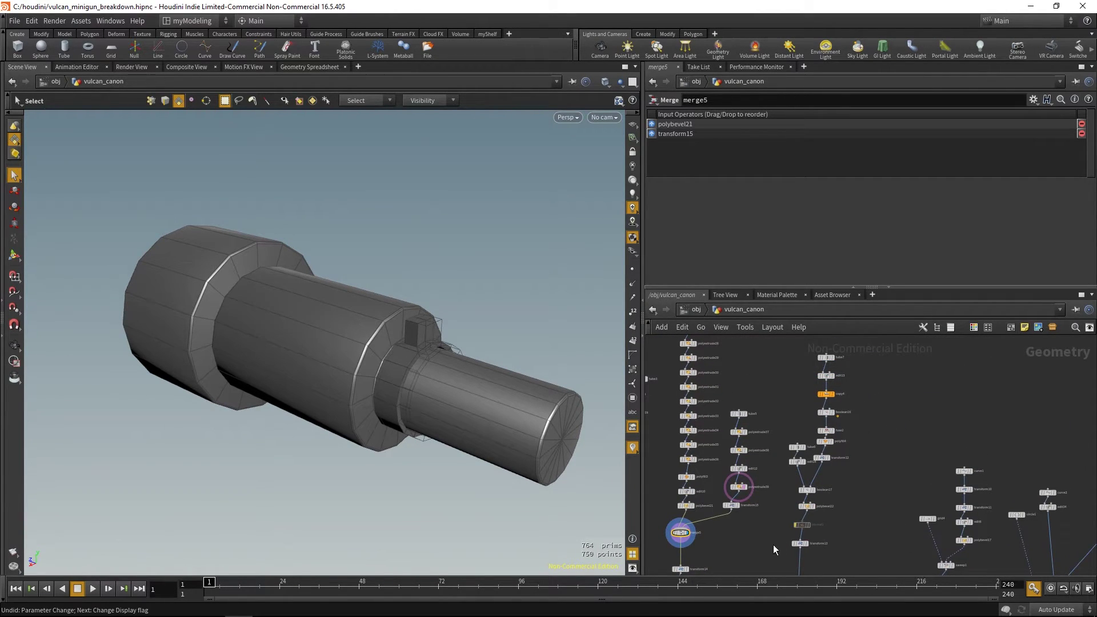
- Display transform13, frame the small round cap and examine its three-lobed recess from the front
{"action": "left_click", "coordinate": [800, 544]}
{"action": "left_click", "coordinate": [806, 544]}
{"action": "middle_click_drag", "start_coordinate": [441, 412], "coordinate": [502, 430]}
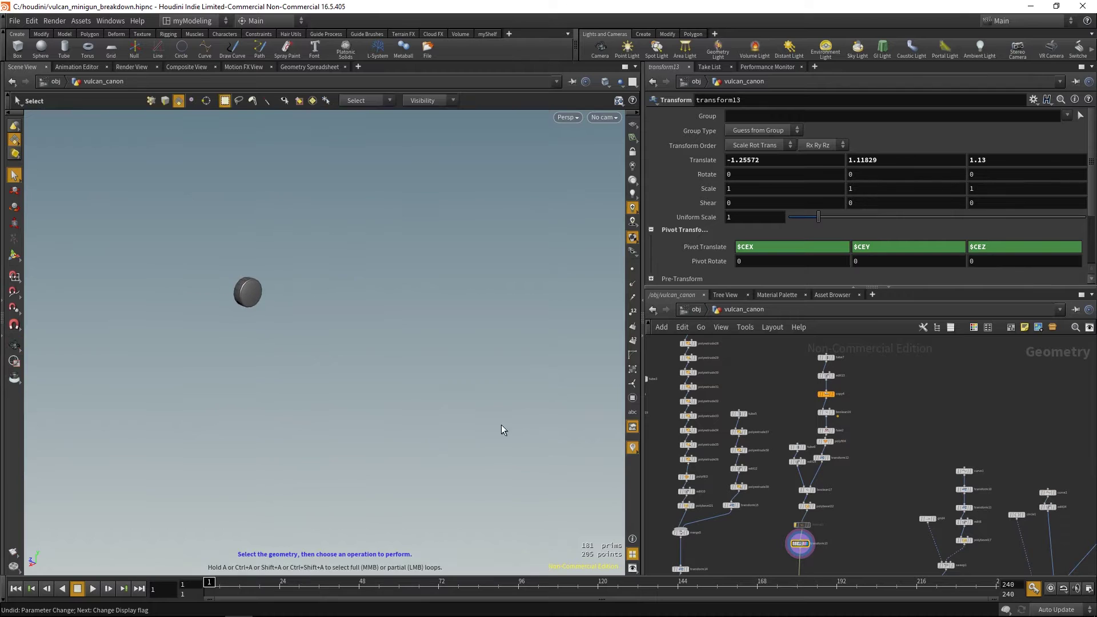
{"action": "key", "text": "space+g"}
{"action": "left_click_drag", "start_coordinate": [318, 382], "coordinate": [453, 345]}
{"action": "middle_click_drag", "start_coordinate": [432, 424], "coordinate": [491, 330]}
{"action": "mouse_move", "coordinate": [491, 330]}
{"action": "left_mouse_down"}
{"action": "mouse_move", "coordinate": [492, 318]}
{"action": "mouse_move", "coordinate": [494, 351]}
{"action": "left_mouse_up"}
{"action": "key", "text": "s"}
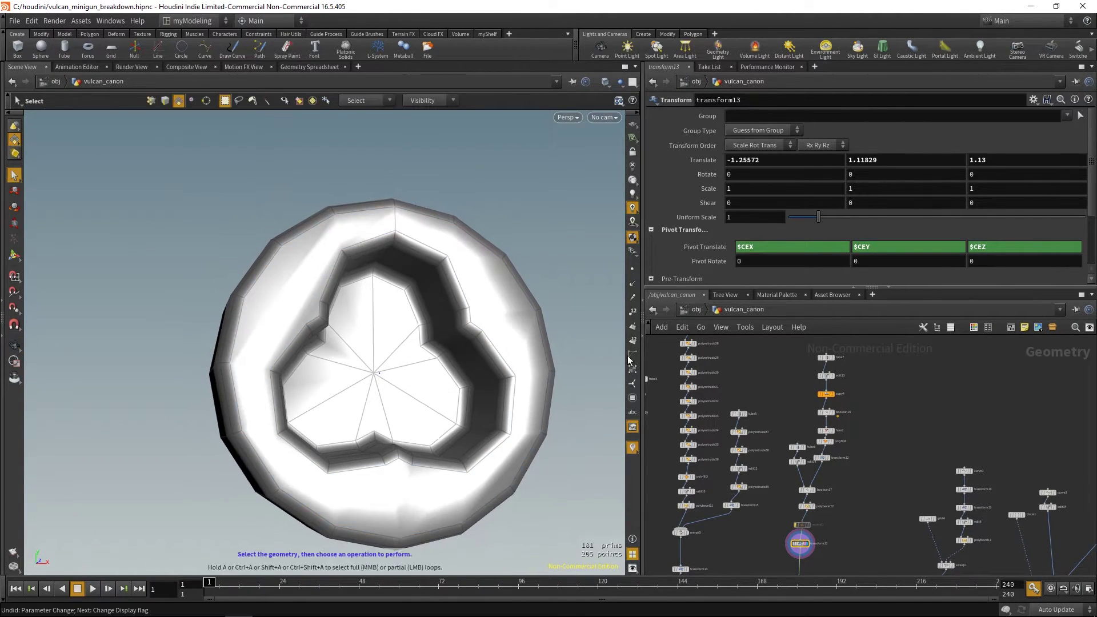
- Display the cap's base disc at tube6, and select edit14 to inspect its point edit
{"action": "scroll", "coordinate": [930, 416], "scroll_direction": "up", "scroll_amount": 5}
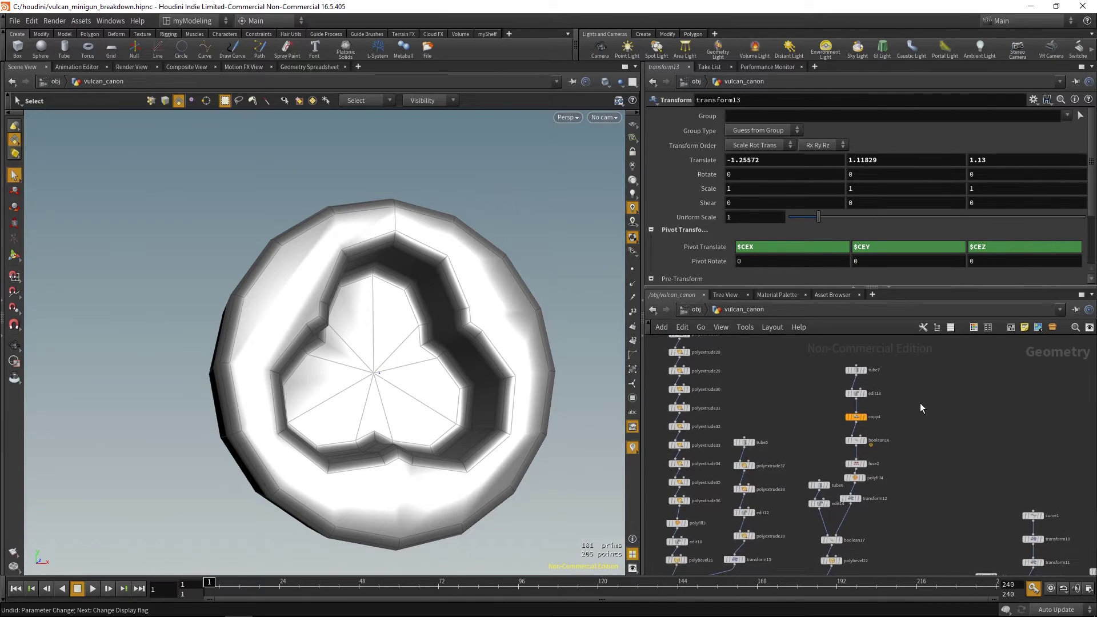
{"action": "left_click_drag", "start_coordinate": [826, 487], "coordinate": [826, 489]}
{"action": "left_click", "coordinate": [827, 485]}
{"action": "middle_click_drag", "start_coordinate": [474, 446], "coordinate": [433, 308]}
{"action": "left_click", "coordinate": [827, 504]}
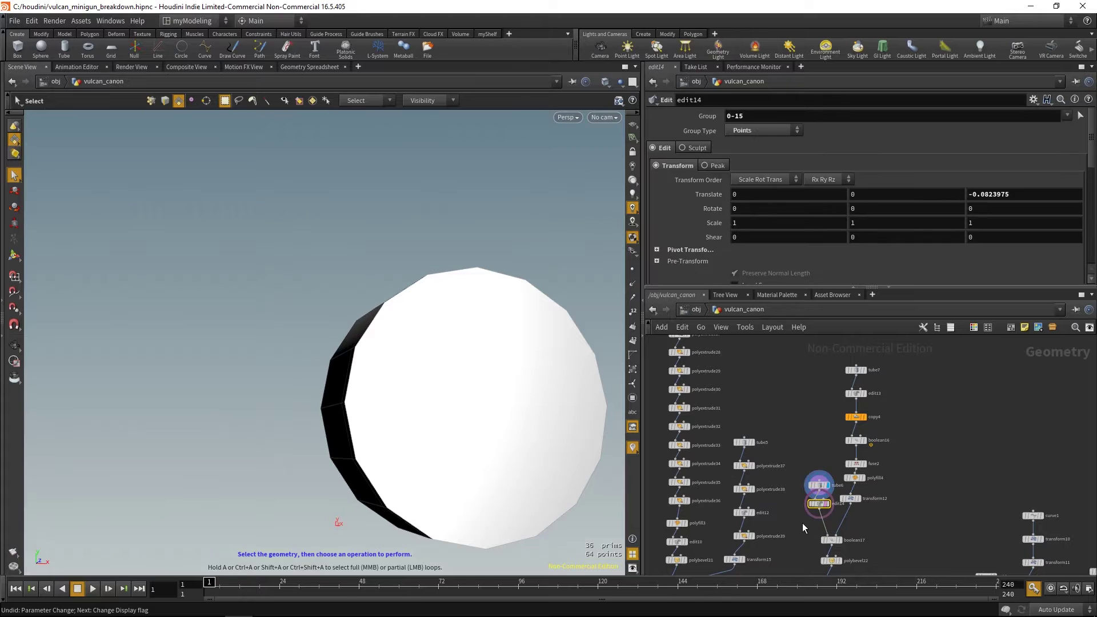
{"action": "middle_click_drag", "start_coordinate": [483, 388], "coordinate": [461, 360], "text": "alt"}
{"action": "left_click_drag", "start_coordinate": [436, 432], "coordinate": [417, 392], "text": "alt"}
{"action": "key", "text": "s"}
- Step through the recess cutter's chain from tube7 to edit13 and the rotated copies at copy4
{"action": "middle_click_drag", "start_coordinate": [890, 397], "coordinate": [867, 405]}
{"action": "left_click_drag", "start_coordinate": [800, 362], "coordinate": [849, 422]}
{"action": "left_click", "coordinate": [843, 378]}
{"action": "key", "text": "r"}
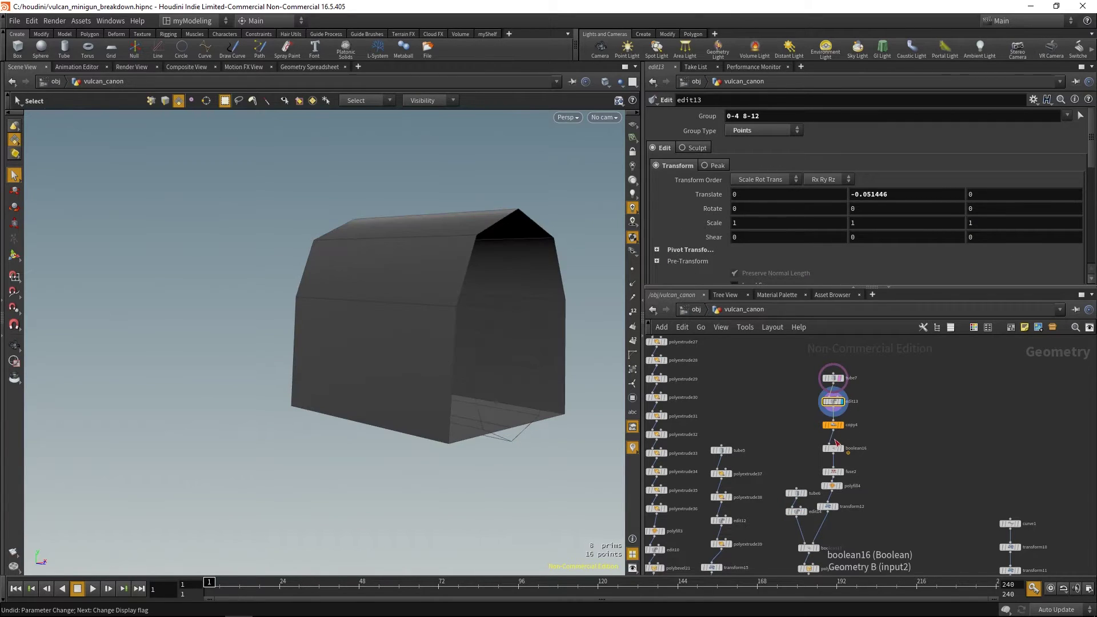
{"action": "left_click_drag", "start_coordinate": [824, 424], "coordinate": [848, 433]}
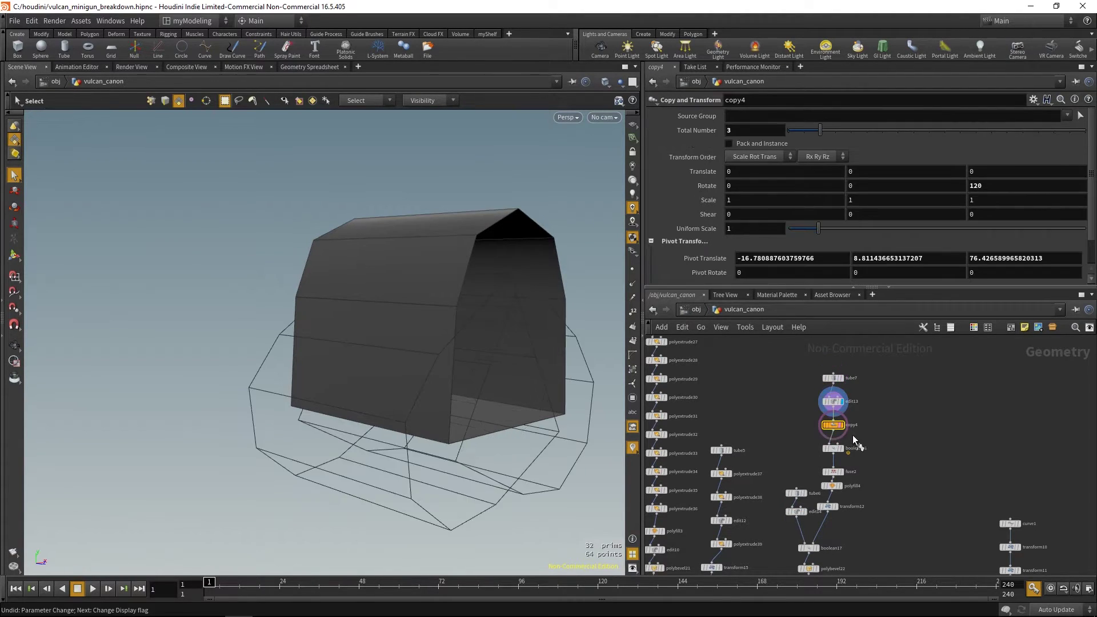
{"action": "key", "text": "r"}
{"action": "left_click_drag", "start_coordinate": [489, 439], "coordinate": [416, 439], "text": "alt"}
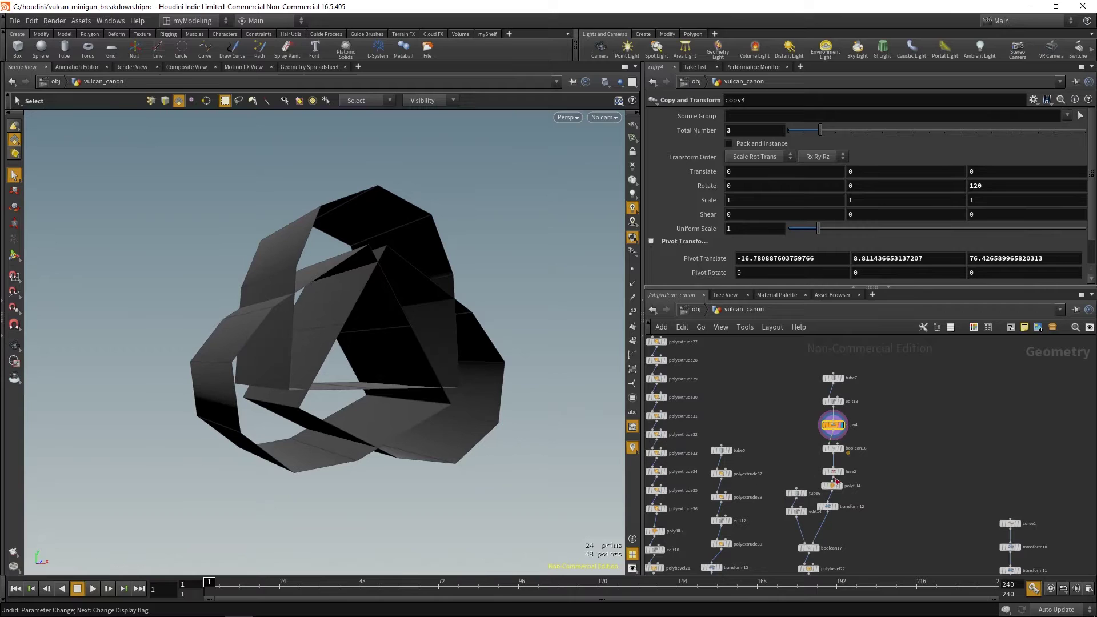
- Display boolean16 and fuse2 to view the three lobes united into one outline
{"action": "left_click", "coordinate": [834, 449]}
{"action": "key", "text": "r"}
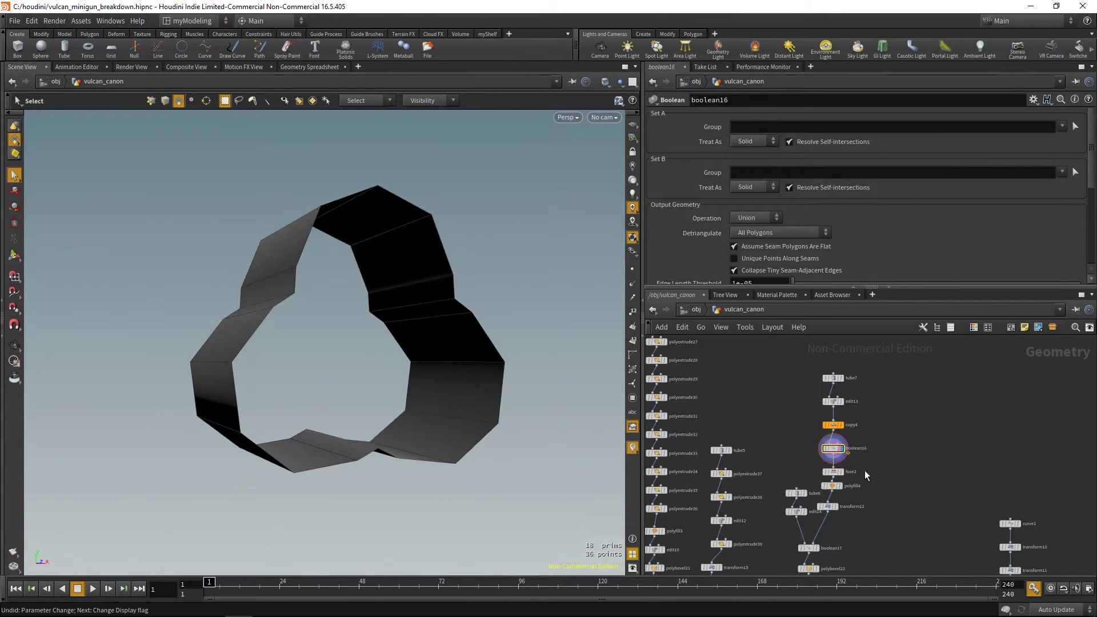
{"action": "left_click", "coordinate": [833, 472]}
{"action": "key", "text": "r"}
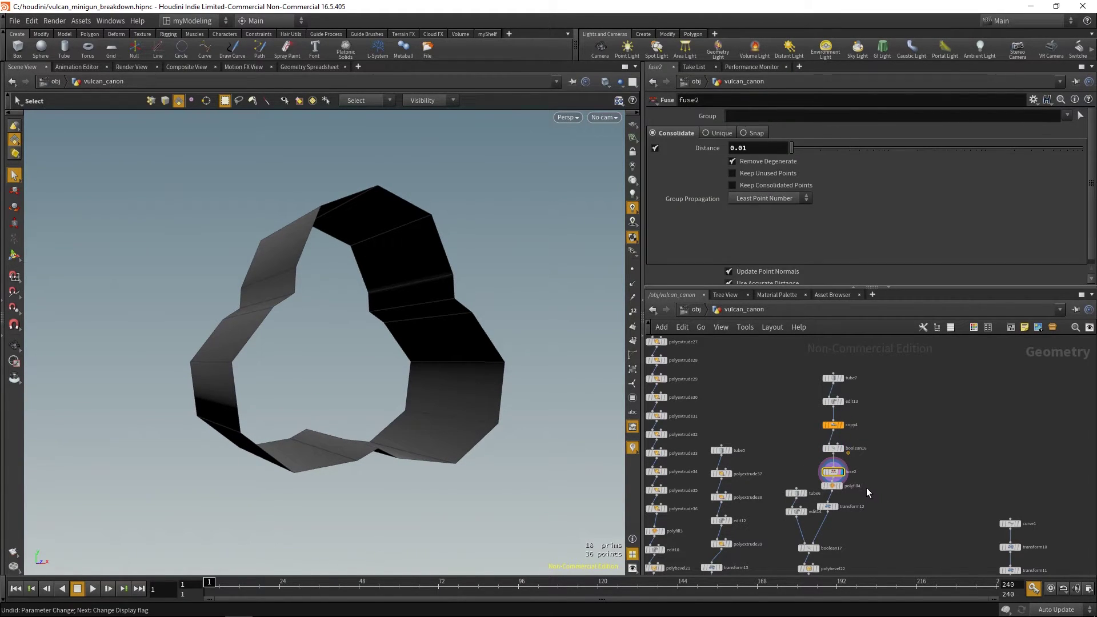
- Turn on the viewport display option that highlights the geometry's unshared boundary edges
{"action": "key", "text": "d"}
{"action": "left_click", "coordinate": [599, 421]}
{"action": "left_click", "coordinate": [575, 443]}
{"action": "key", "text": "d"}
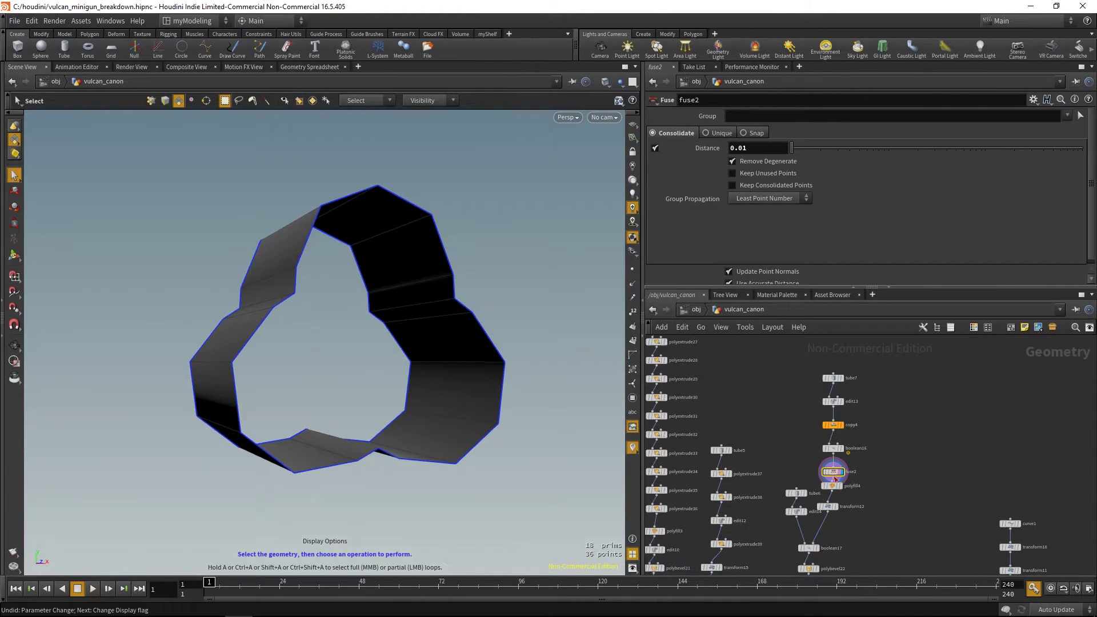
- Compare the lobed outline with fuse2 bypassed and restored against boolean16, and display the filled, scaled cutter at transform12
{"action": "scroll", "coordinate": [853, 449], "scroll_direction": "up", "scroll_amount": 2}
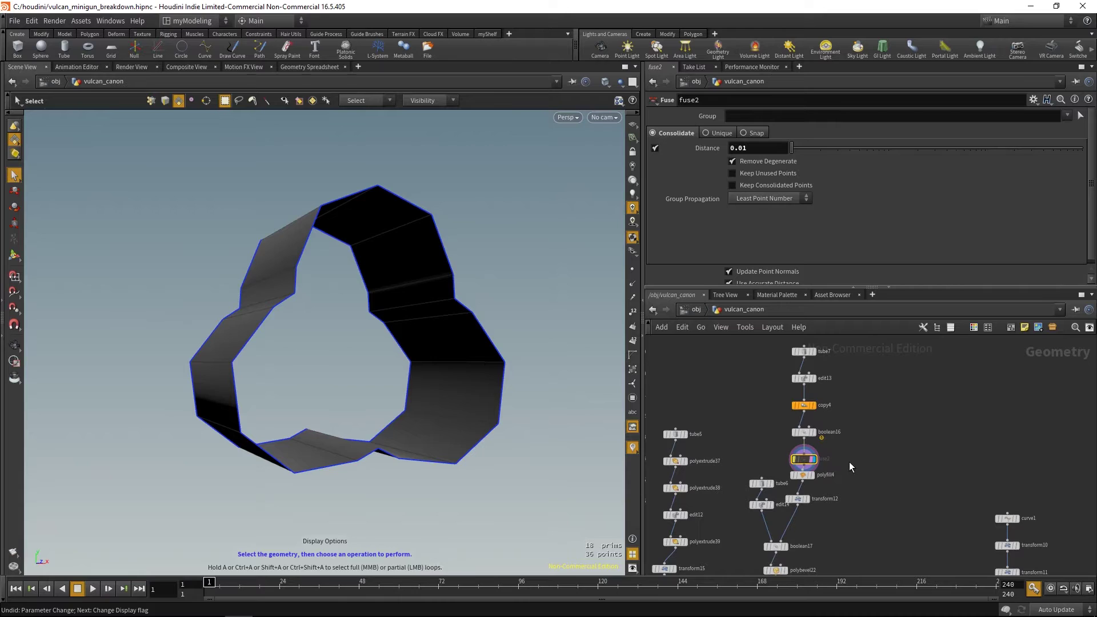
{"action": "left_click", "coordinate": [804, 432]}
{"action": "key", "text": "e"}
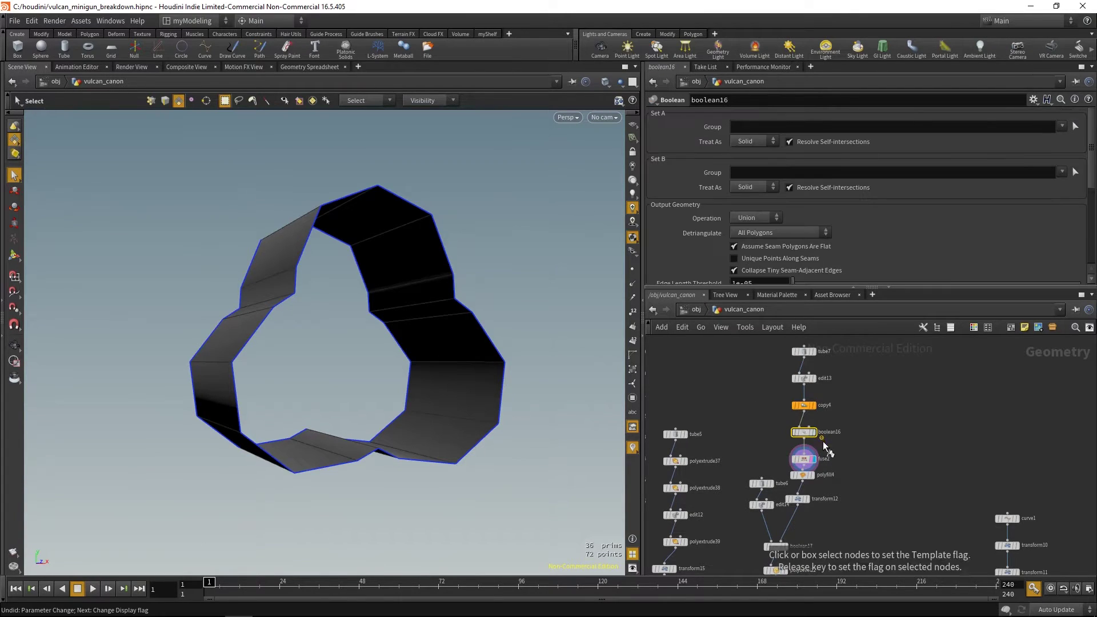
{"action": "left_click", "coordinate": [804, 459]}
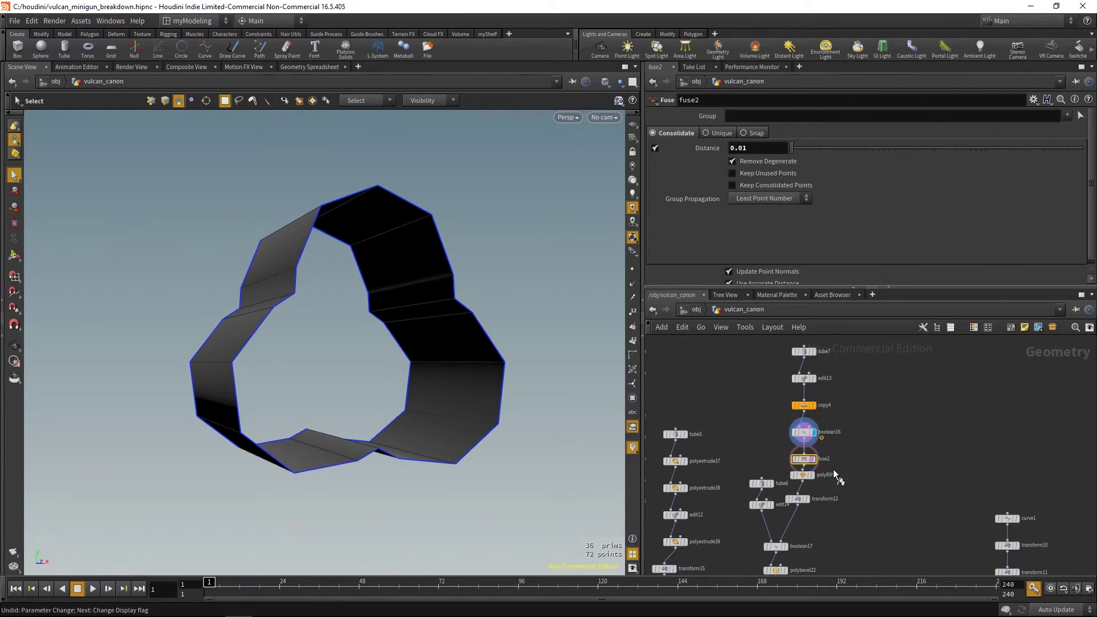
{"action": "left_click", "coordinate": [806, 469]}
{"action": "key", "text": "r"}
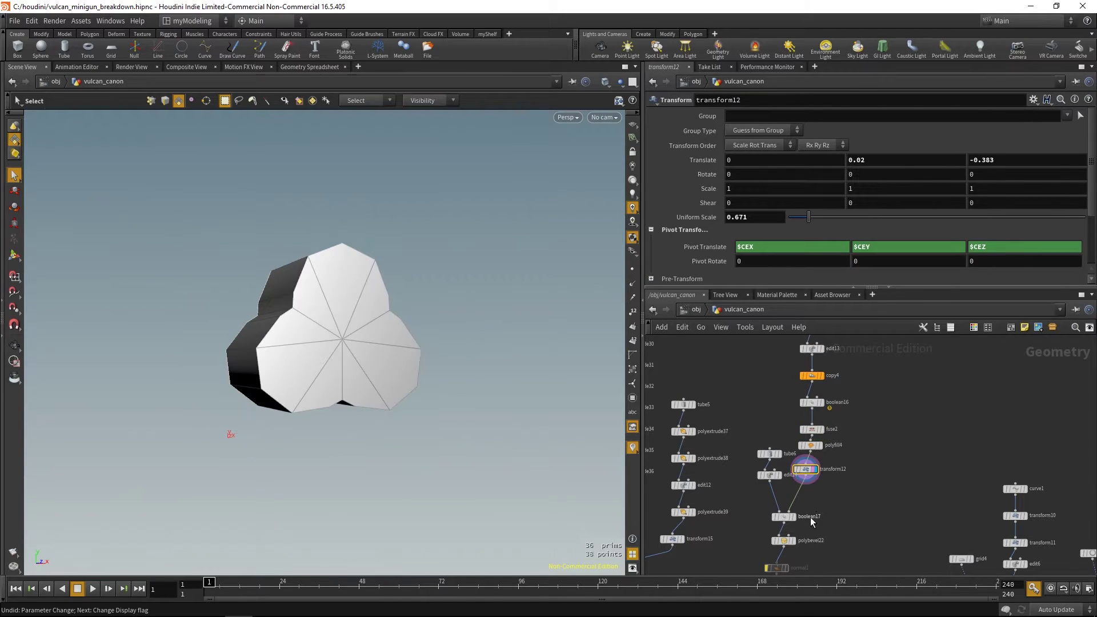
- Compare the three-lobed cutter before and after scaling by displaying polyfill4 and transform12 in turn
{"action": "left_click_drag", "start_coordinate": [471, 409], "coordinate": [519, 462]}
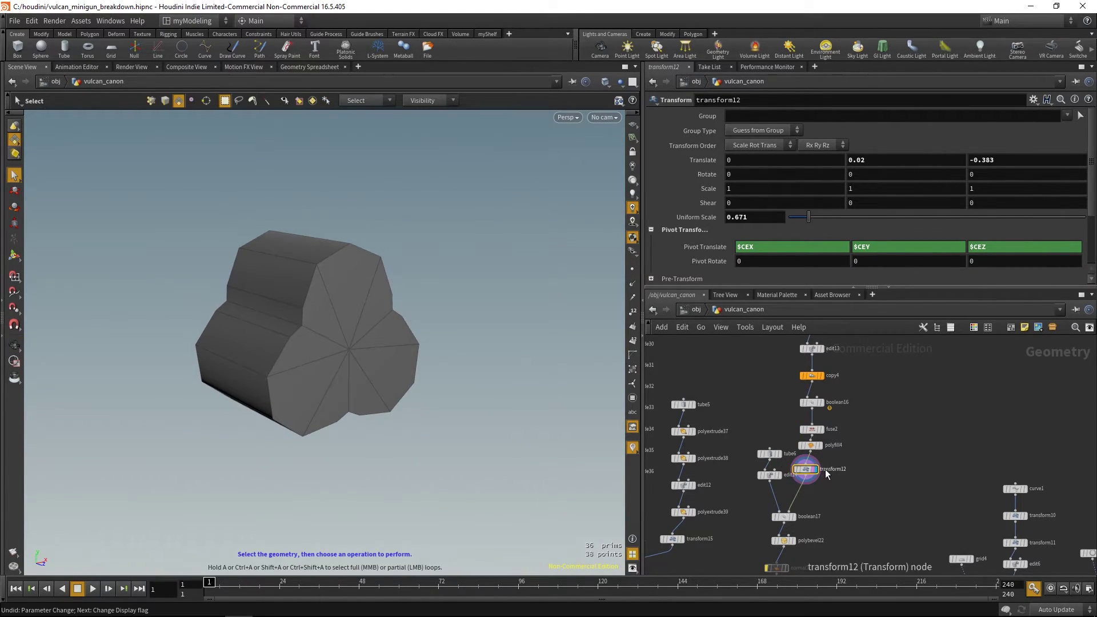
{"action": "left_click", "coordinate": [812, 447]}
{"action": "key", "text": "r"}
{"action": "left_click", "coordinate": [808, 469]}
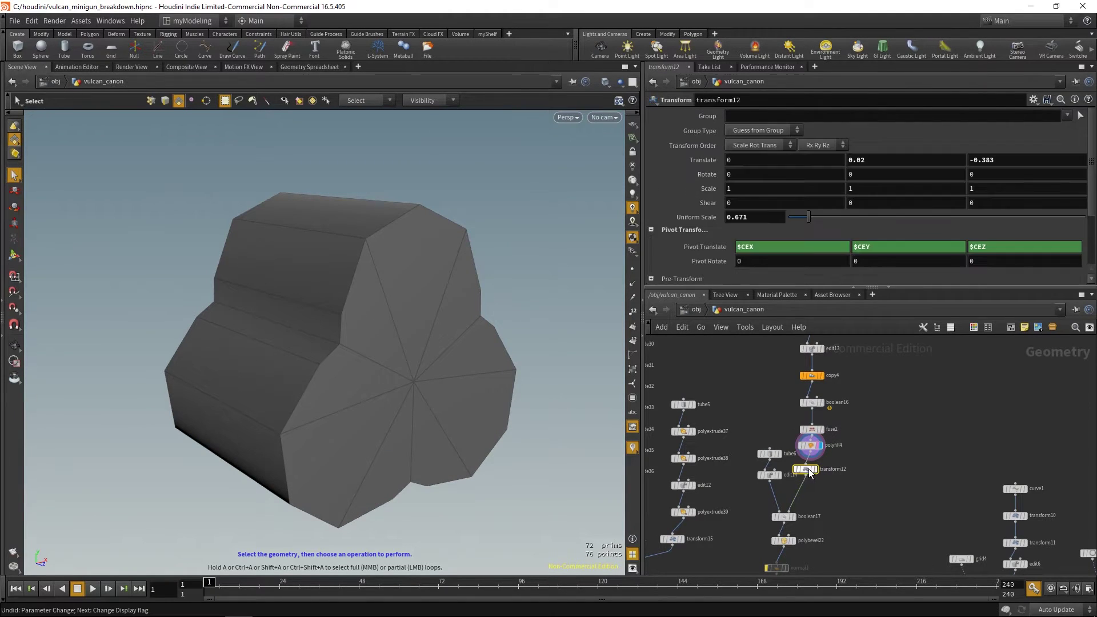
{"action": "key", "text": "r"}
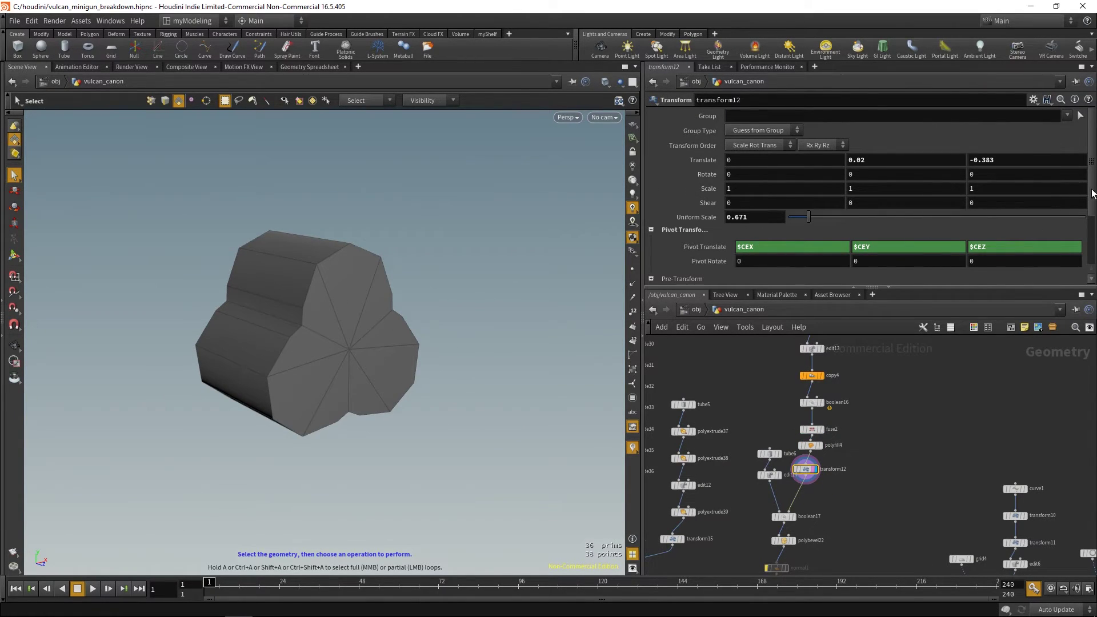
- Display boolean17 to view the lobed cutter subtracted from the round cap, examining the recess from the front
{"action": "scroll", "coordinate": [1074, 195], "scroll_direction": "down", "scroll_amount": 3}
{"action": "middle_click_drag", "start_coordinate": [856, 505], "coordinate": [883, 424]}
{"action": "left_click", "coordinate": [811, 436]}
{"action": "key", "text": "r"}
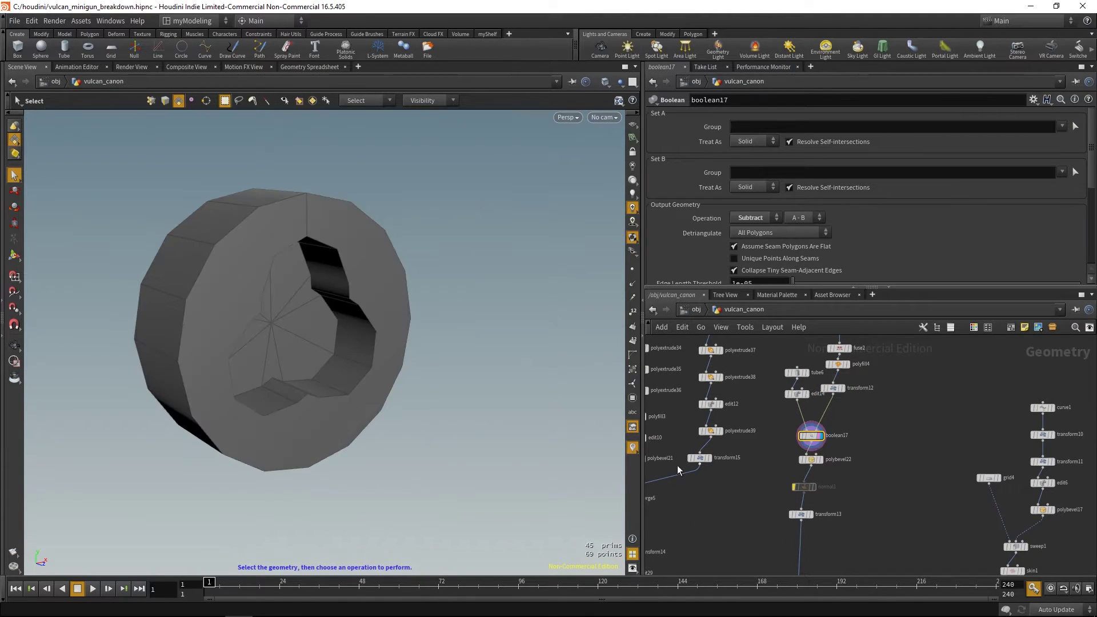
{"action": "left_click_drag", "start_coordinate": [508, 417], "coordinate": [461, 372], "text": "alt"}
{"action": "middle_click_drag", "start_coordinate": [881, 421], "coordinate": [895, 452]}
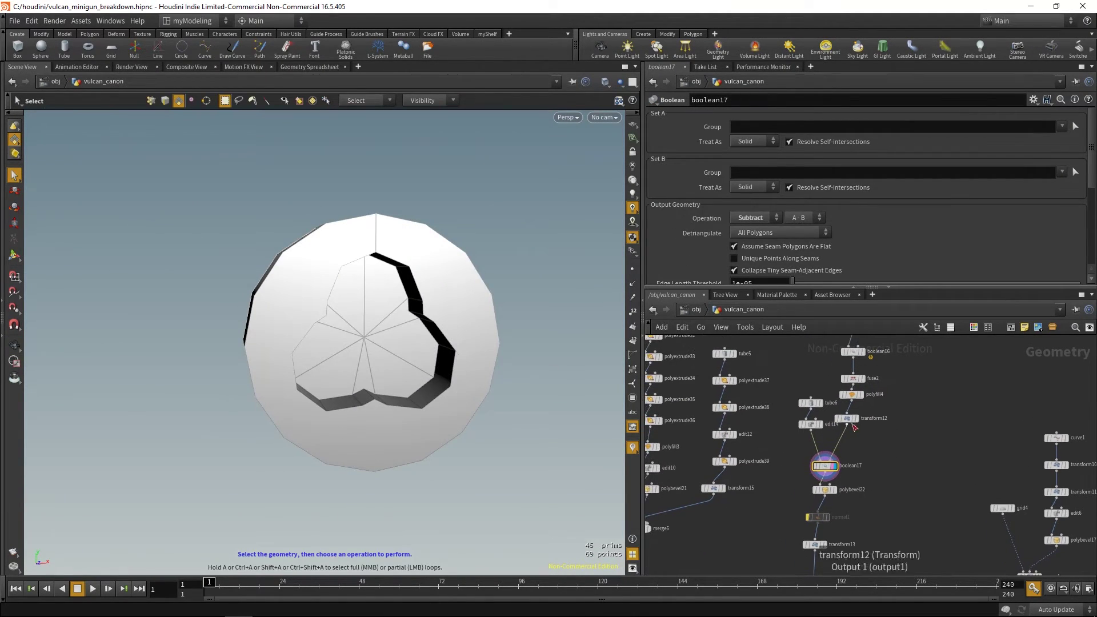
- Try moving the cutter at transform12 with the transform handles while boolean17 is displayed, and undo the changes
{"action": "left_click", "coordinate": [861, 427]}
{"action": "left_click", "coordinate": [15, 254]}
{"action": "left_click_drag", "start_coordinate": [292, 301], "coordinate": [337, 328], "text": "alt"}
{"action": "left_click", "coordinate": [852, 428]}
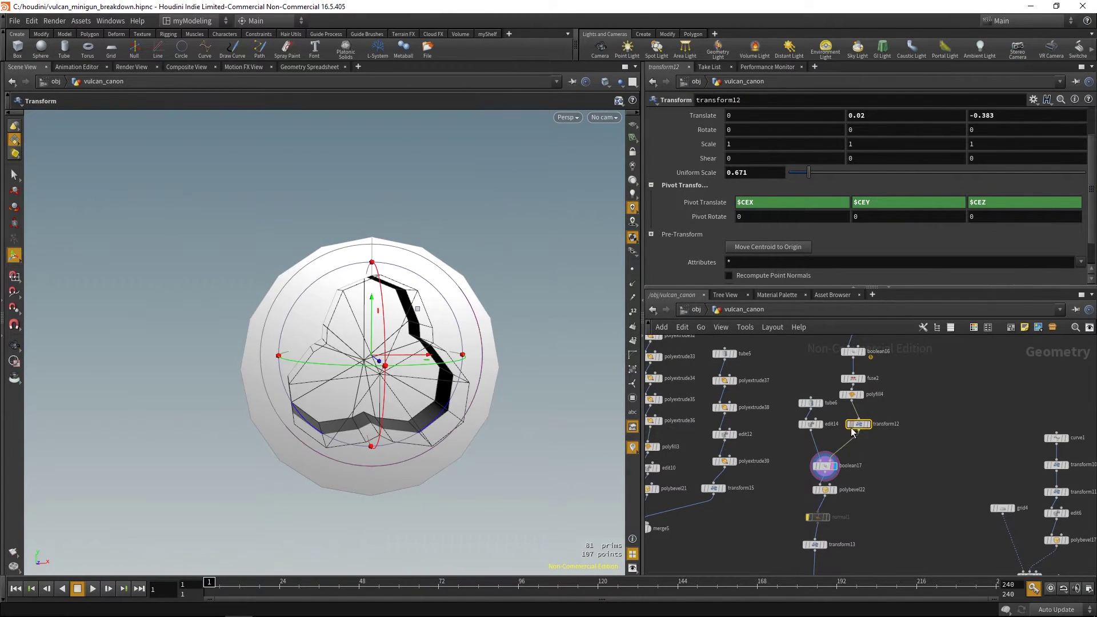
{"action": "middle_click_drag", "start_coordinate": [357, 302], "coordinate": [343, 287], "text": "alt"}
{"action": "right_click_drag", "start_coordinate": [343, 287], "coordinate": [309, 279], "text": "alt"}
{"action": "left_click_drag", "start_coordinate": [307, 270], "coordinate": [367, 274]}
{"action": "key", "text": "ctrl+z"}
{"action": "key", "text": "ctrl+z"}
{"action": "mouse_move", "coordinate": [505, 349]}
{"action": "left_mouse_down", "text": "alt"}
{"action": "mouse_move", "coordinate": [485, 343]}
{"action": "mouse_move", "coordinate": [510, 341]}
{"action": "left_mouse_up", "text": "alt"}
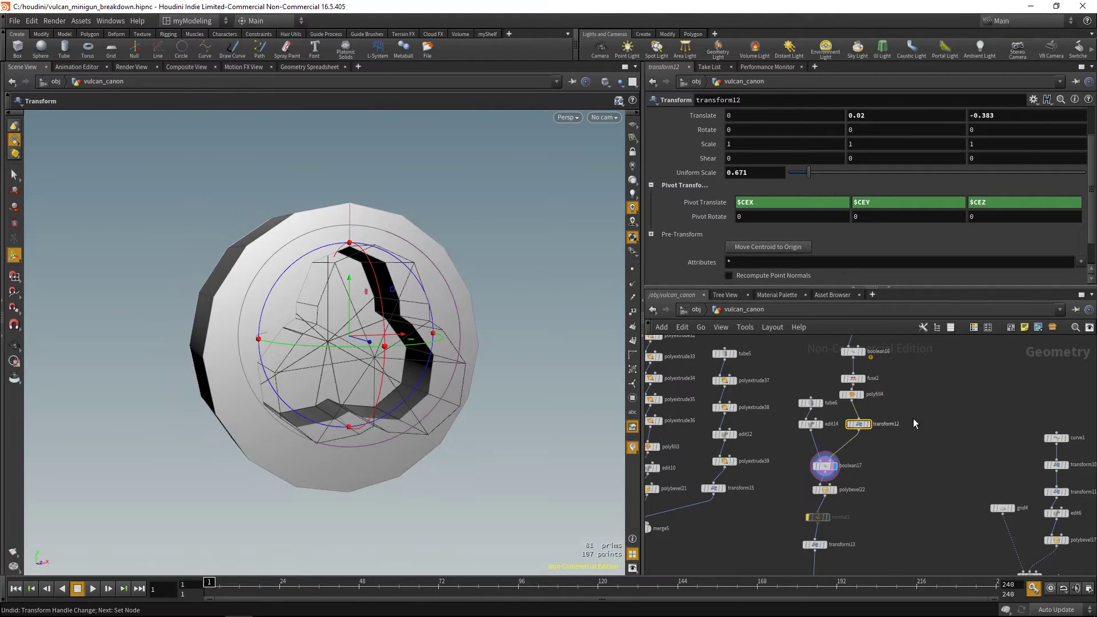
- Try four cutter copies in copy4 with a Z rotation of 90 degrees, and inspect the recess at boolean17
{"action": "middle_click_drag", "start_coordinate": [903, 372], "coordinate": [896, 420]}
{"action": "scroll", "coordinate": [895, 419], "scroll_direction": "up", "scroll_amount": 3}
{"action": "left_click", "coordinate": [862, 379]}
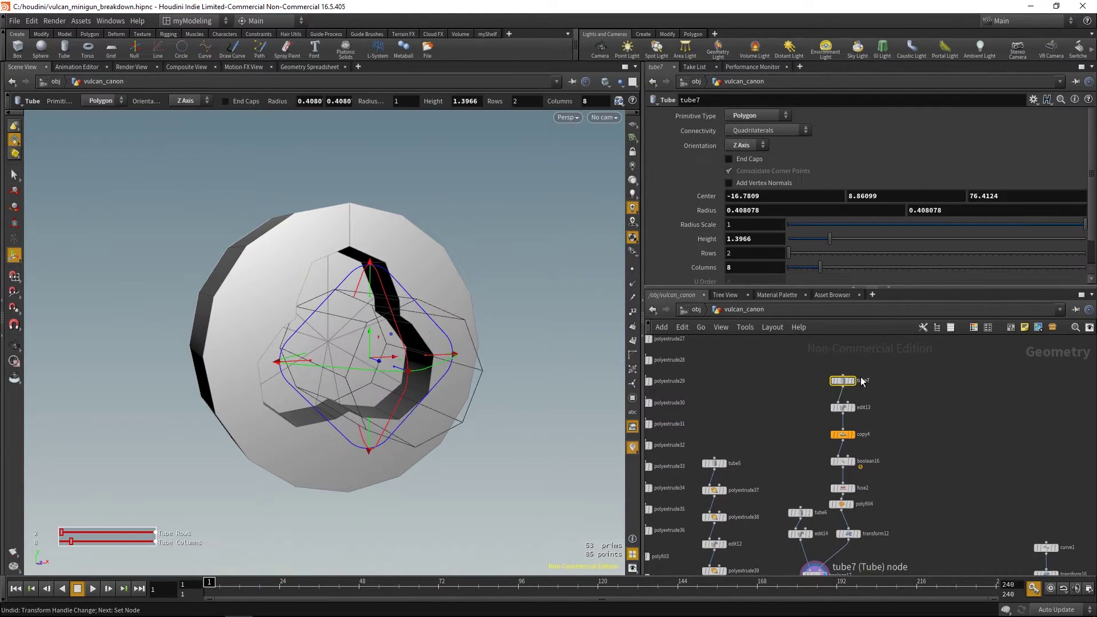
{"action": "left_click", "coordinate": [842, 434]}
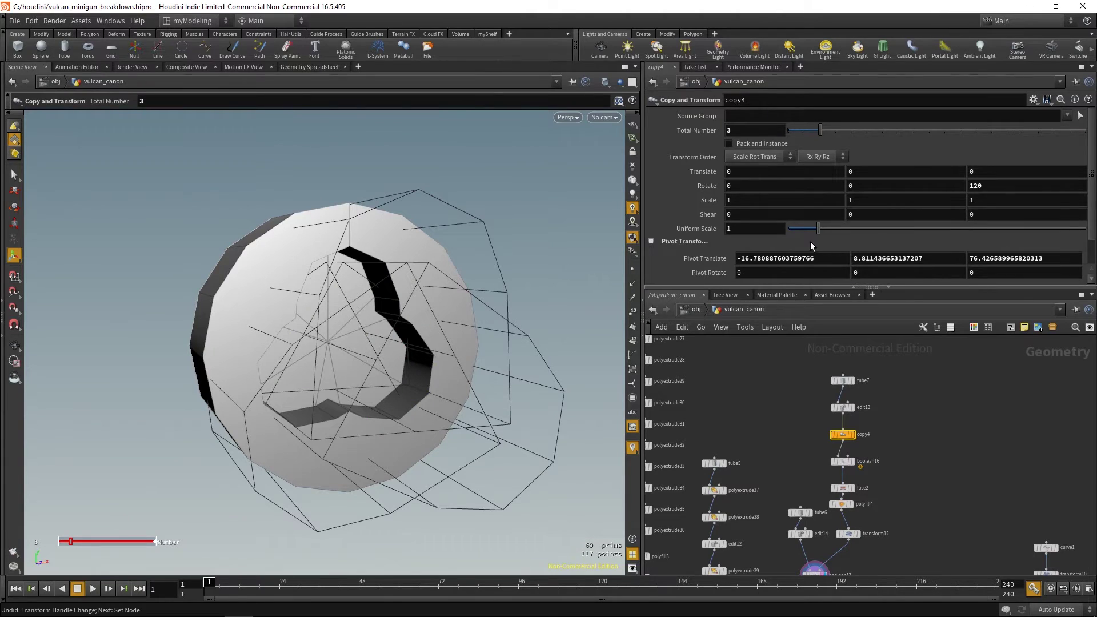
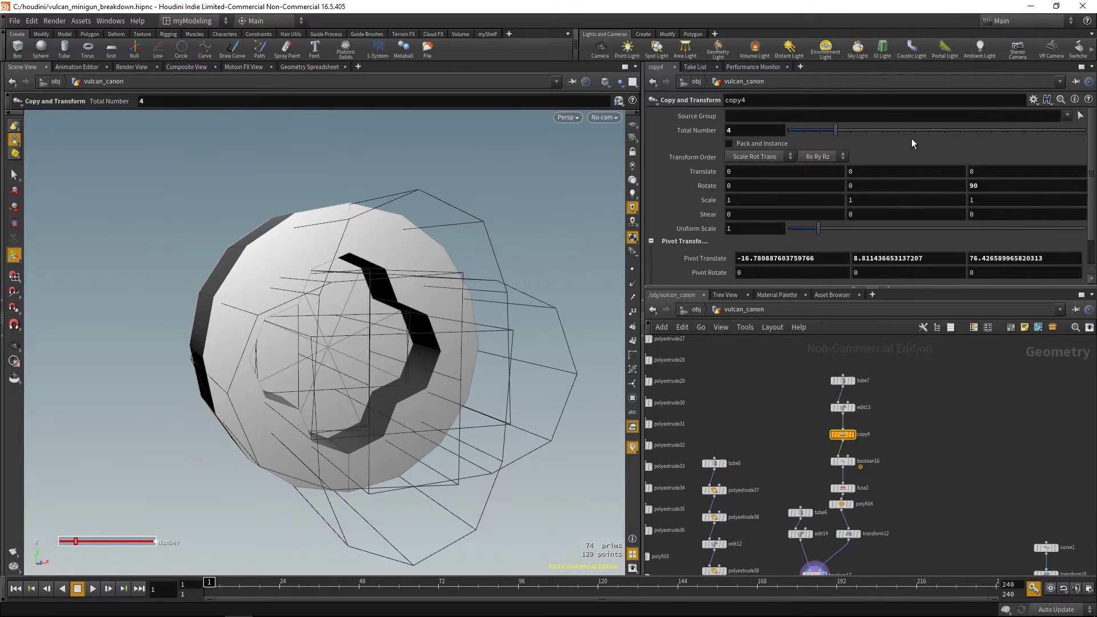
{"action": "key", "text": "Escape"}
{"action": "left_click_drag", "start_coordinate": [521, 367], "coordinate": [491, 375]}
- Try adjusting the tube7 source shape with its viewport handles while watching the recess in boolean17
{"action": "left_click_drag", "start_coordinate": [808, 362], "coordinate": [866, 380]}
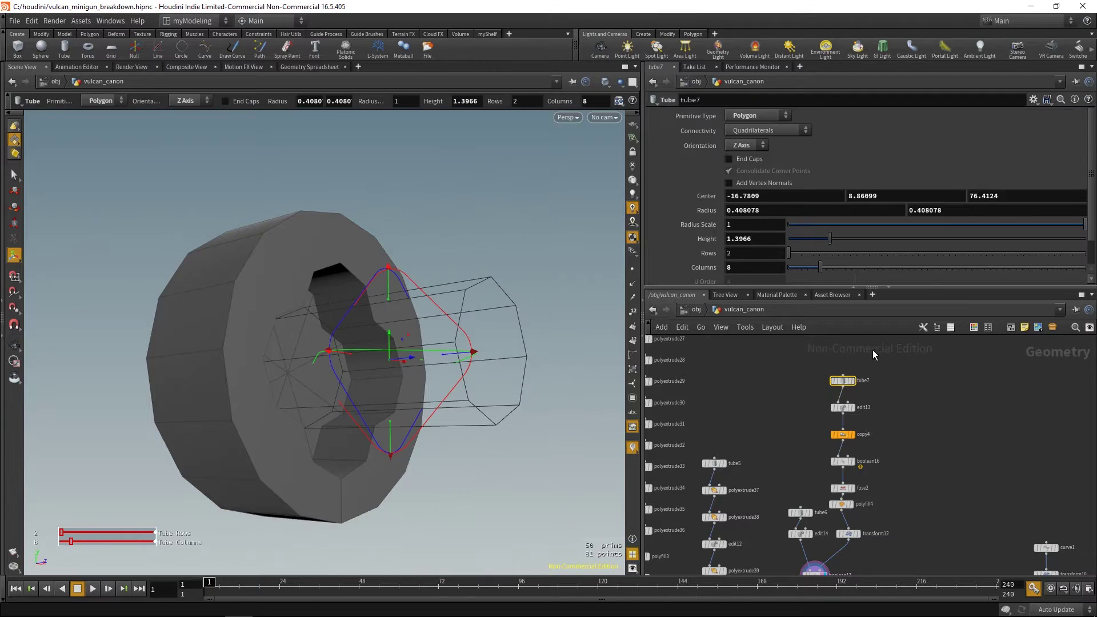
{"action": "left_click_drag", "start_coordinate": [441, 302], "coordinate": [433, 289], "text": "alt"}
{"action": "left_click_drag", "start_coordinate": [350, 311], "coordinate": [335, 279]}
{"action": "left_click_drag", "start_coordinate": [441, 357], "coordinate": [451, 389], "text": "alt"}
- Undo the tube7 handle adjustment and the changes to copy4's rotation and number of copies
{"action": "key", "text": "ctrl+z"}
{"action": "key", "text": "ctrl+z"}
{"action": "key", "text": "ctrl+z"}
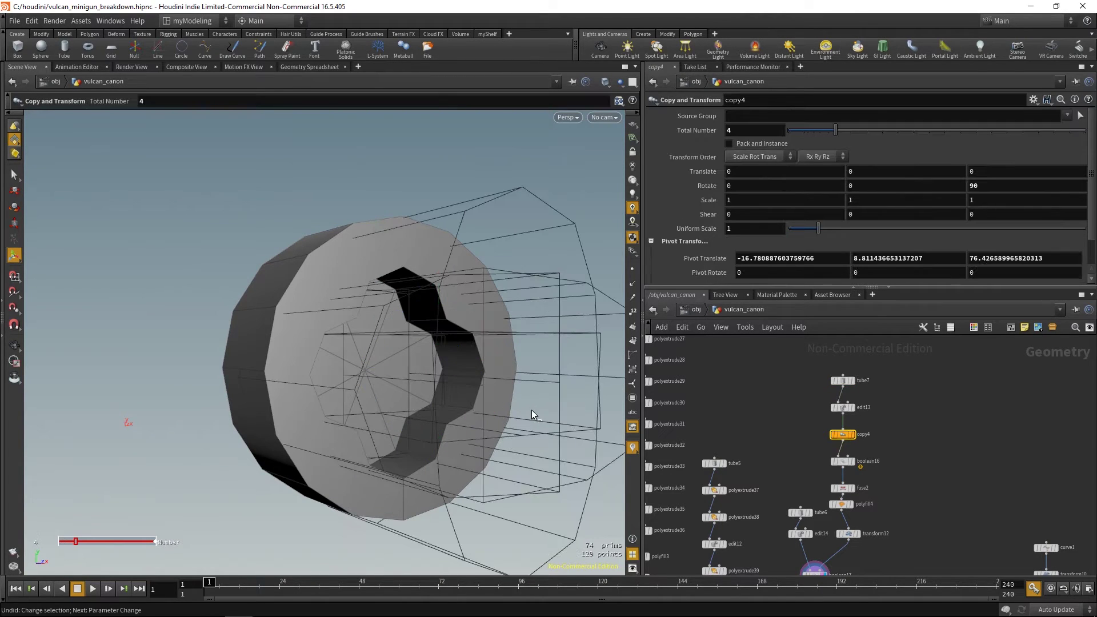
{"action": "key", "text": "ctrl+z"}
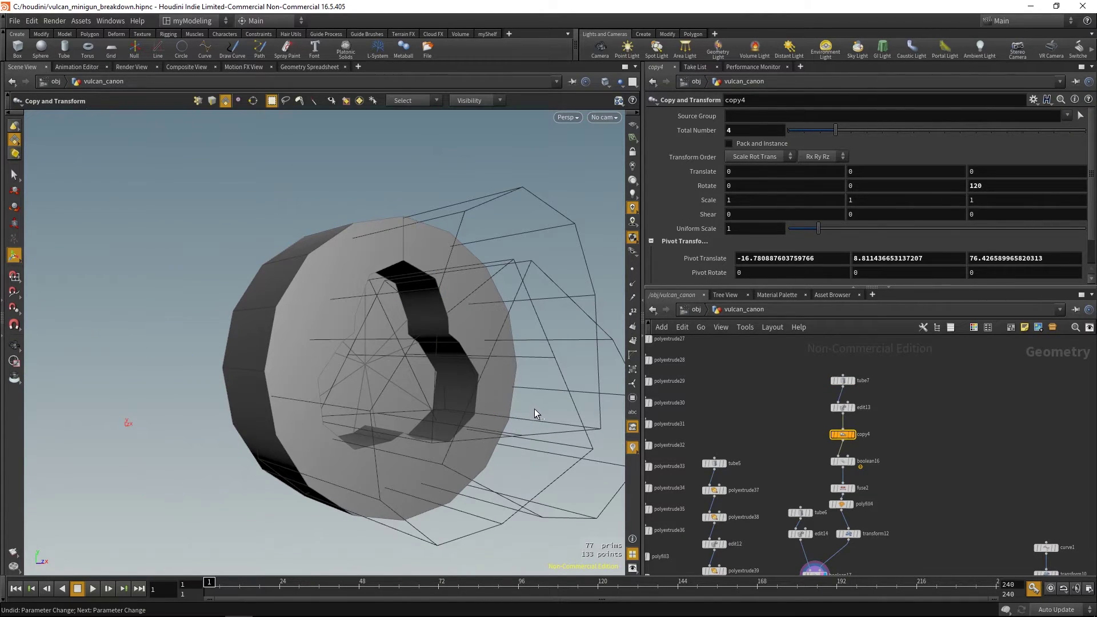
{"action": "middle_click_drag", "start_coordinate": [536, 417], "coordinate": [492, 371], "text": "alt"}
{"action": "key", "text": "ctrl+z"}
{"action": "key", "text": "ctrl+z"}
{"action": "left_click_drag", "start_coordinate": [492, 411], "coordinate": [492, 435], "text": "alt"}
- Step through boolean17 and polybevel22 to the bevelled, repositioned cap at transform13
{"action": "middle_click_drag", "start_coordinate": [948, 550], "coordinate": [953, 449]}
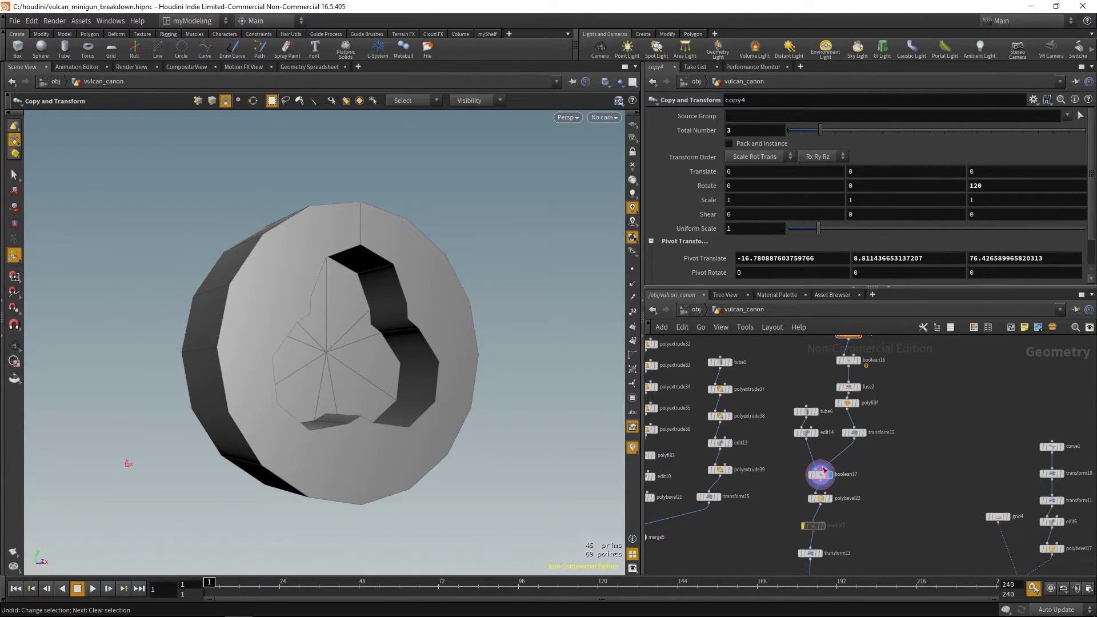
{"action": "left_click_drag", "start_coordinate": [854, 481], "coordinate": [865, 485]}
{"action": "middle_click_drag", "start_coordinate": [867, 480], "coordinate": [864, 457]}
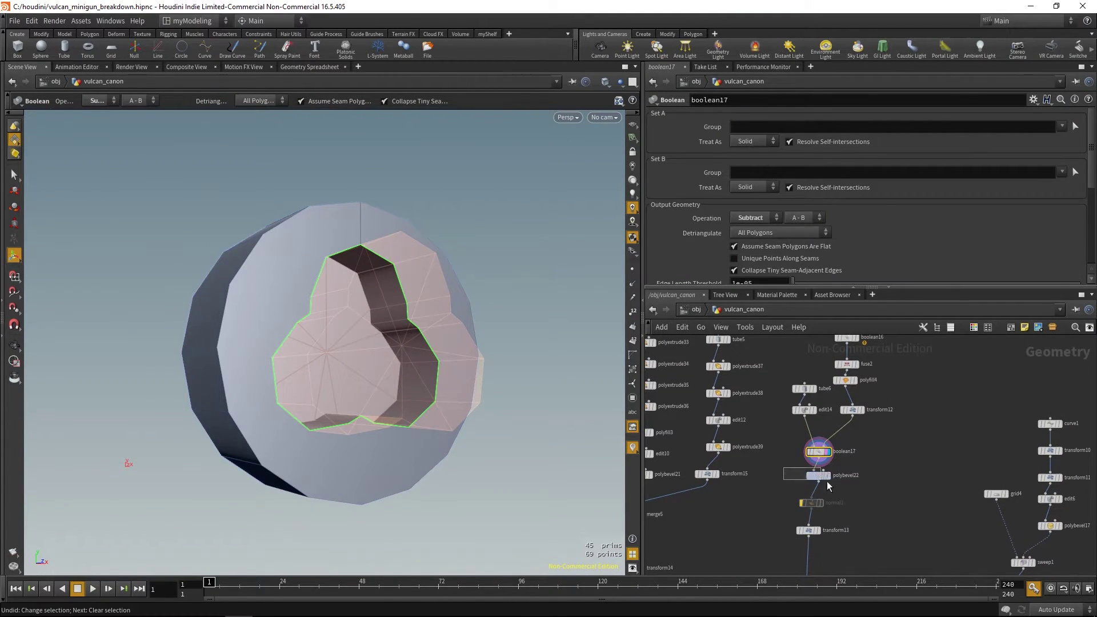
{"action": "left_click_drag", "start_coordinate": [818, 484], "coordinate": [851, 500]}
{"action": "middle_click_drag", "start_coordinate": [841, 501], "coordinate": [856, 479]}
{"action": "left_click_drag", "start_coordinate": [814, 496], "coordinate": [837, 526]}
{"action": "key", "text": "space+g"}
{"action": "right_click_drag", "start_coordinate": [433, 392], "coordinate": [313, 372]}
{"action": "left_click_drag", "start_coordinate": [314, 372], "coordinate": [357, 425]}
{"action": "key", "text": "Return"}
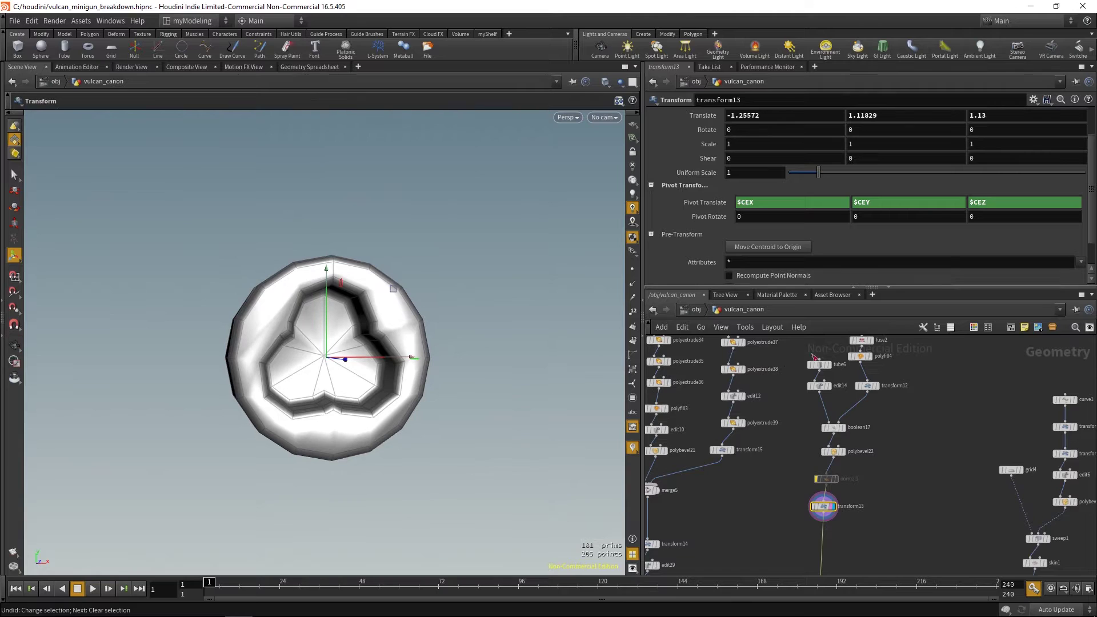
- Try adjusting tube7 while the finished cap at transform13 is displayed, and undo the change
{"action": "middle_click_drag", "start_coordinate": [966, 342], "coordinate": [941, 467]}
{"action": "left_click", "coordinate": [838, 357]}
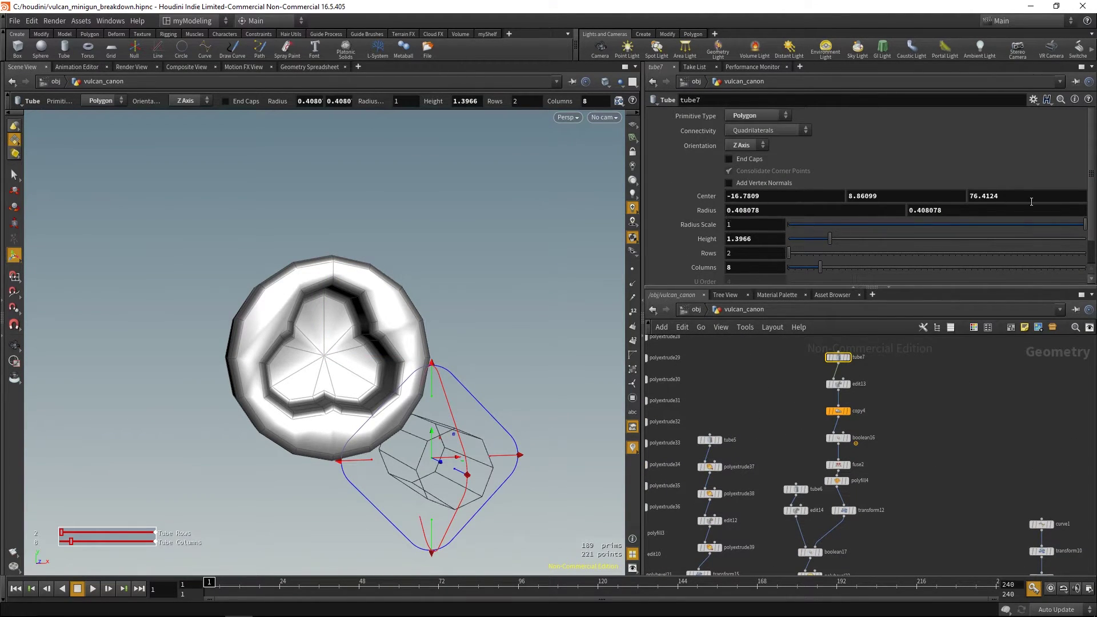
{"action": "left_click_drag", "start_coordinate": [1084, 228], "coordinate": [963, 228]}
{"action": "left_click_drag", "start_coordinate": [431, 435], "coordinate": [437, 451]}
{"action": "key", "text": "ctrl+z"}
{"action": "middle_click_drag", "start_coordinate": [540, 355], "coordinate": [528, 328], "text": "alt"}
- Display reverse1 in the neighbouring node chain to view the finished U-shaped handle
{"action": "middle_click_drag", "start_coordinate": [902, 509], "coordinate": [920, 400]}
{"action": "middle_click_drag", "start_coordinate": [896, 534], "coordinate": [910, 397]}
{"action": "right_click_drag", "start_coordinate": [896, 467], "coordinate": [825, 484]}
{"action": "middle_click_drag", "start_coordinate": [822, 502], "coordinate": [851, 511]}
{"action": "right_click_drag", "start_coordinate": [843, 522], "coordinate": [805, 531]}
{"action": "middle_click_drag", "start_coordinate": [808, 536], "coordinate": [820, 535]}
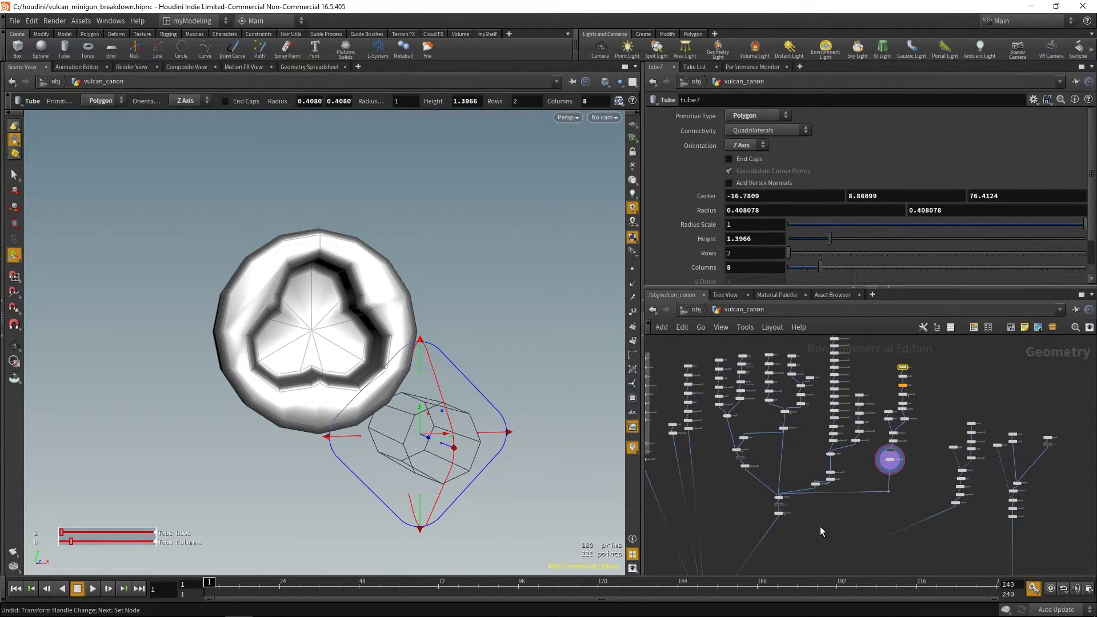
{"action": "middle_click_drag", "start_coordinate": [927, 470], "coordinate": [833, 473]}
{"action": "right_click_drag", "start_coordinate": [833, 474], "coordinate": [943, 517]}
{"action": "middle_click_drag", "start_coordinate": [859, 458], "coordinate": [808, 426]}
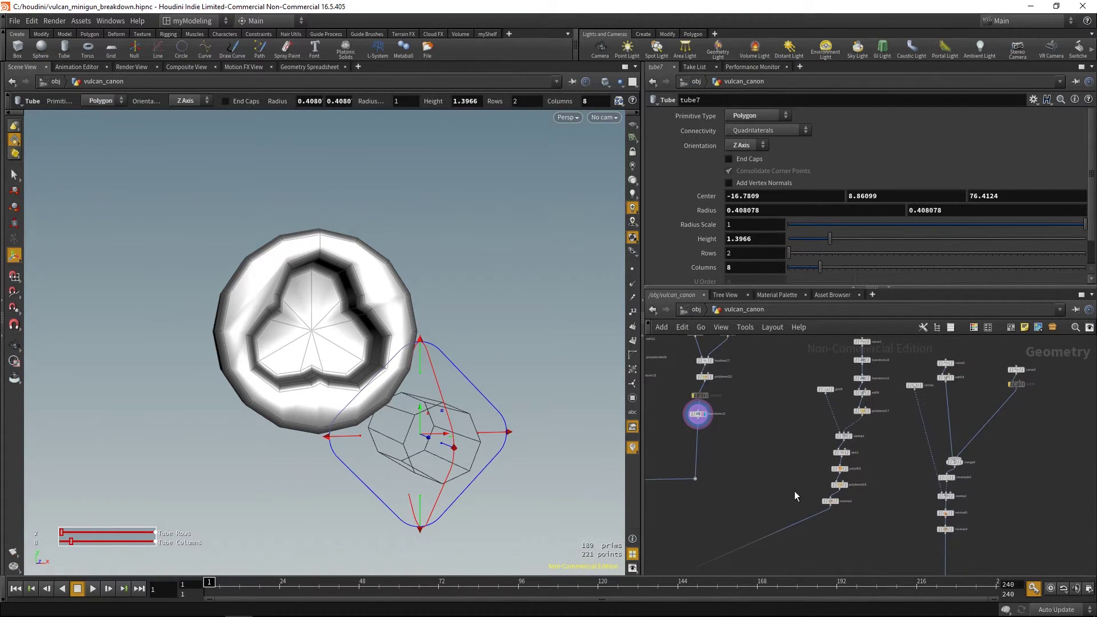
{"action": "left_click_drag", "start_coordinate": [793, 491], "coordinate": [848, 537]}
{"action": "key", "text": "r"}
{"action": "key", "text": "space+g"}
{"action": "middle_click_drag", "start_coordinate": [383, 348], "coordinate": [399, 365], "text": "alt"}
{"action": "left_click_drag", "start_coordinate": [274, 320], "coordinate": [348, 357], "text": "alt"}
- Step through the handle's path from curve1 through transform10 and transform11 to edit6
{"action": "middle_click_drag", "start_coordinate": [800, 347], "coordinate": [756, 404]}
{"action": "right_click_drag", "start_coordinate": [802, 401], "coordinate": [890, 446]}
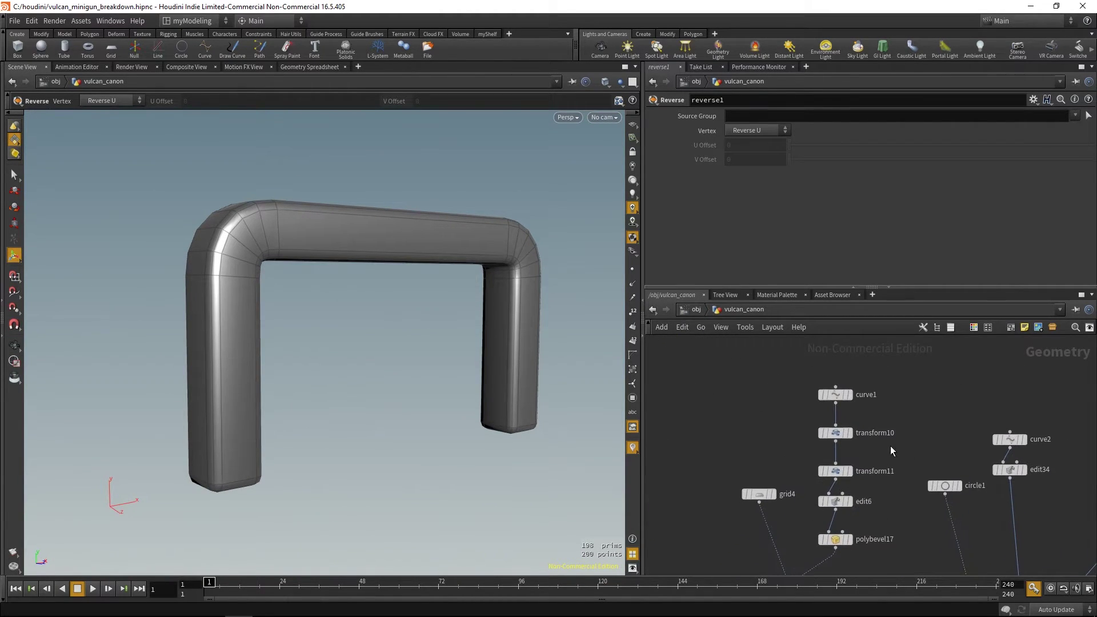
{"action": "left_click_drag", "start_coordinate": [866, 400], "coordinate": [863, 399]}
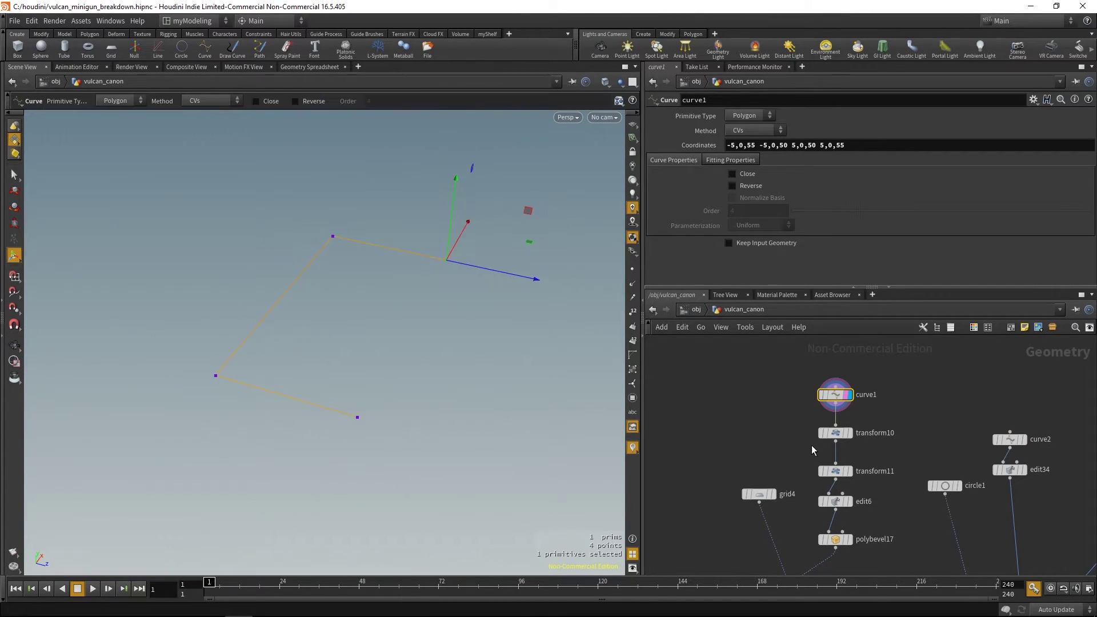
{"action": "left_click", "coordinate": [836, 432]}
{"action": "left_click", "coordinate": [849, 432]}
{"action": "key", "text": "Return"}
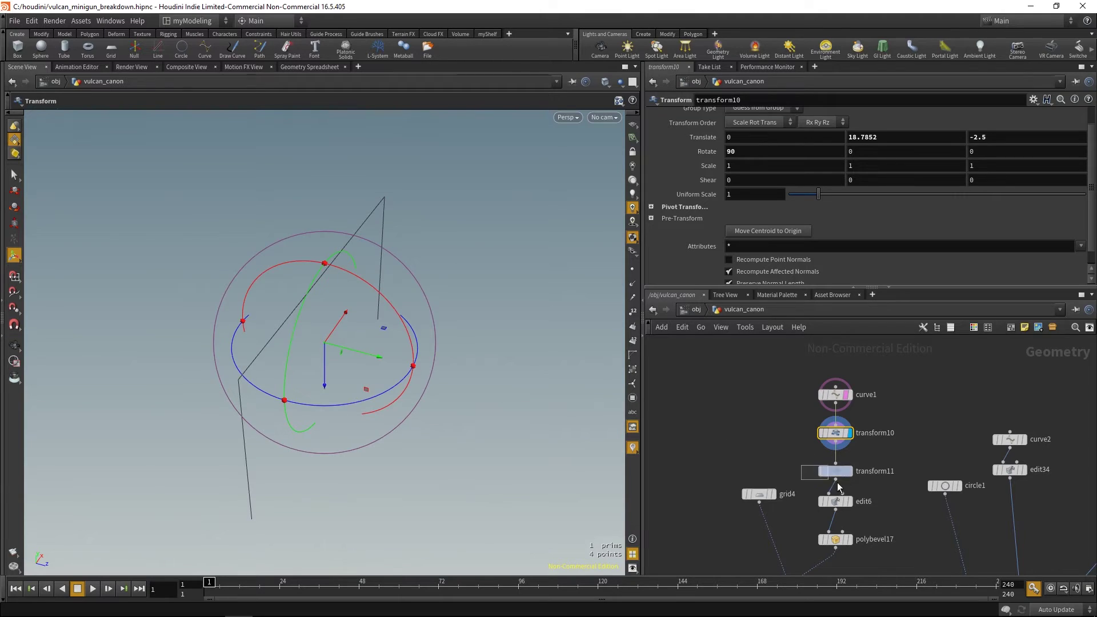
{"action": "left_click", "coordinate": [835, 471]}
{"action": "left_click", "coordinate": [849, 470]}
{"action": "left_click_drag", "start_coordinate": [530, 437], "coordinate": [383, 381]}
{"action": "left_click_drag", "start_coordinate": [333, 302], "coordinate": [434, 409]}
{"action": "left_click", "coordinate": [848, 501]}
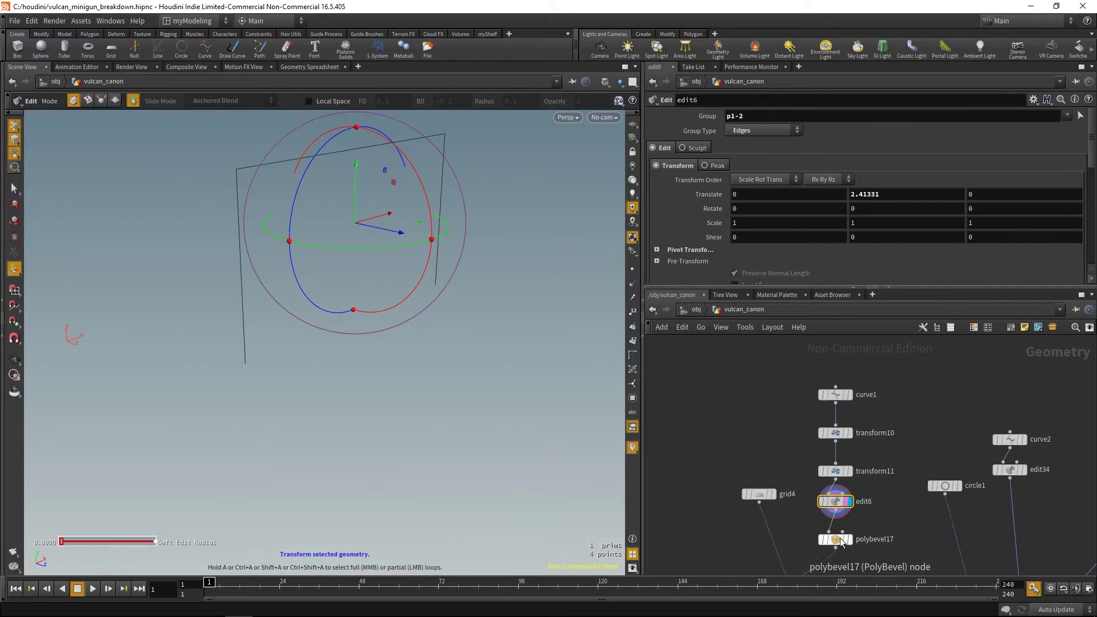
- Display polybevel17 and examine the point group type, offset and divisions that round the path's corners
{"action": "left_click_drag", "start_coordinate": [849, 553], "coordinate": [854, 555]}
{"action": "key", "text": "r"}
{"action": "middle_click_drag", "start_coordinate": [885, 530], "coordinate": [860, 500]}
{"action": "key", "text": "b"}
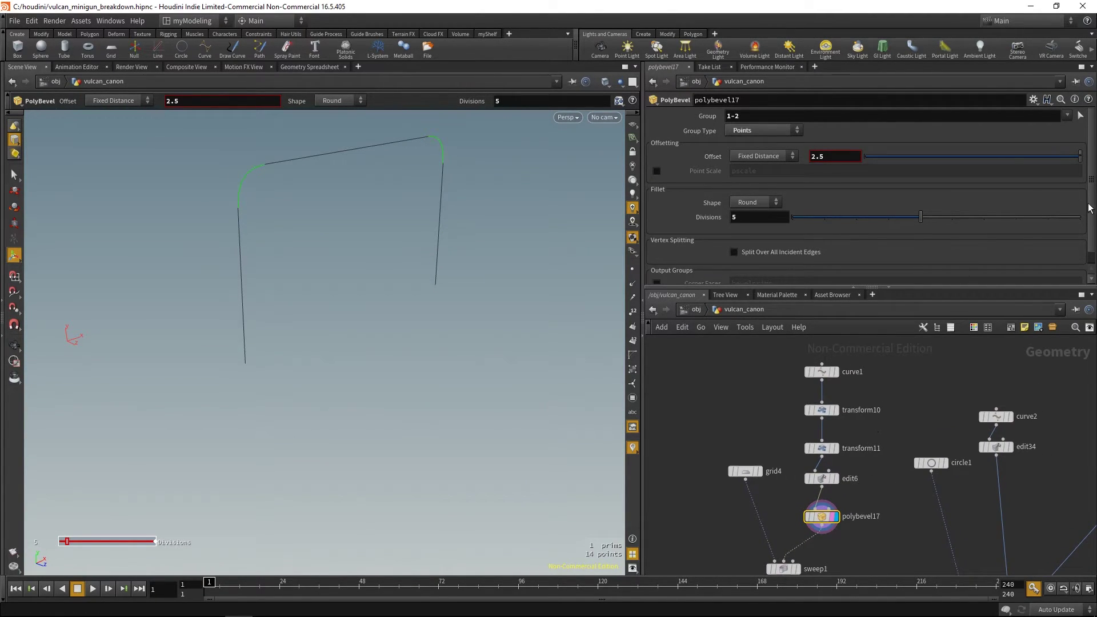
{"action": "left_click", "coordinate": [765, 129]}
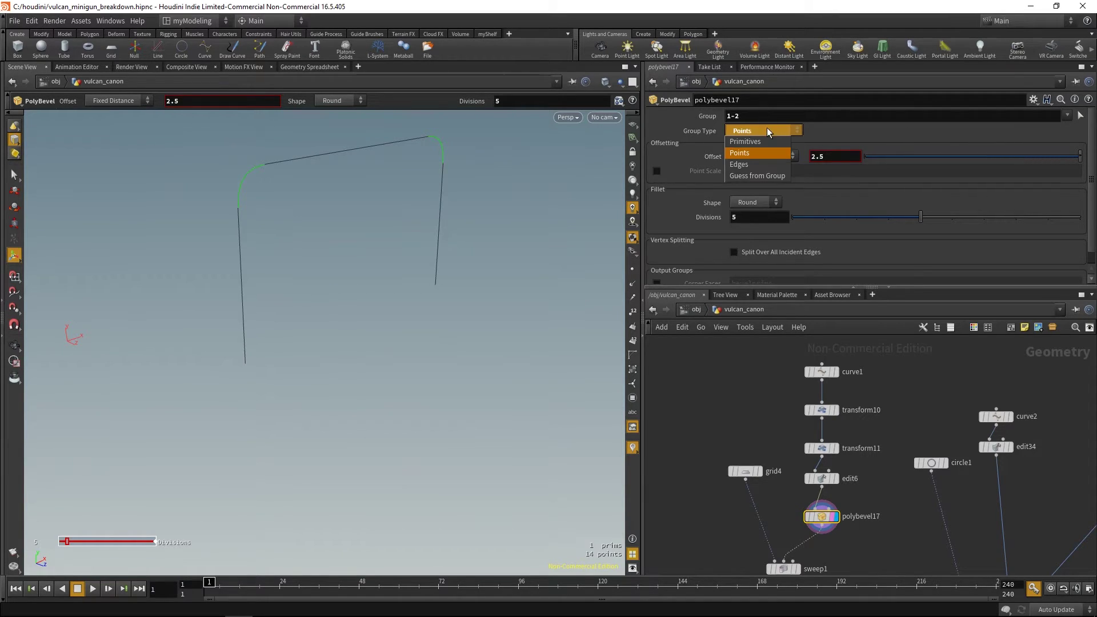
{"action": "left_click", "coordinate": [1074, 154]}
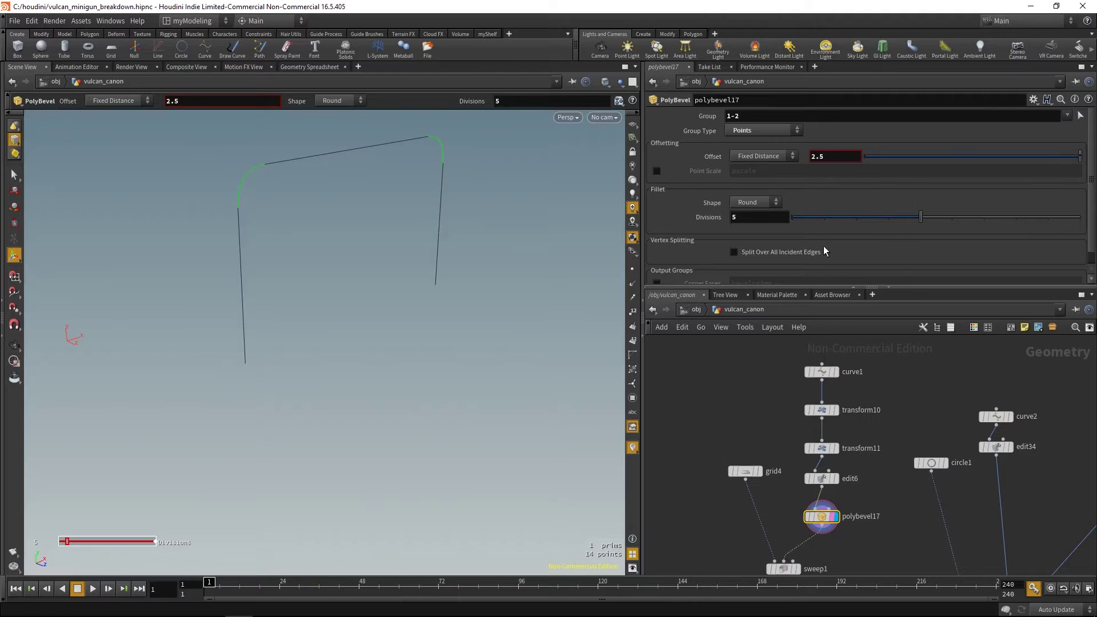
- Display the square grid4 profile and its copies placed along the rounded path at sweep1
{"action": "middle_click_drag", "start_coordinate": [842, 546], "coordinate": [853, 487]}
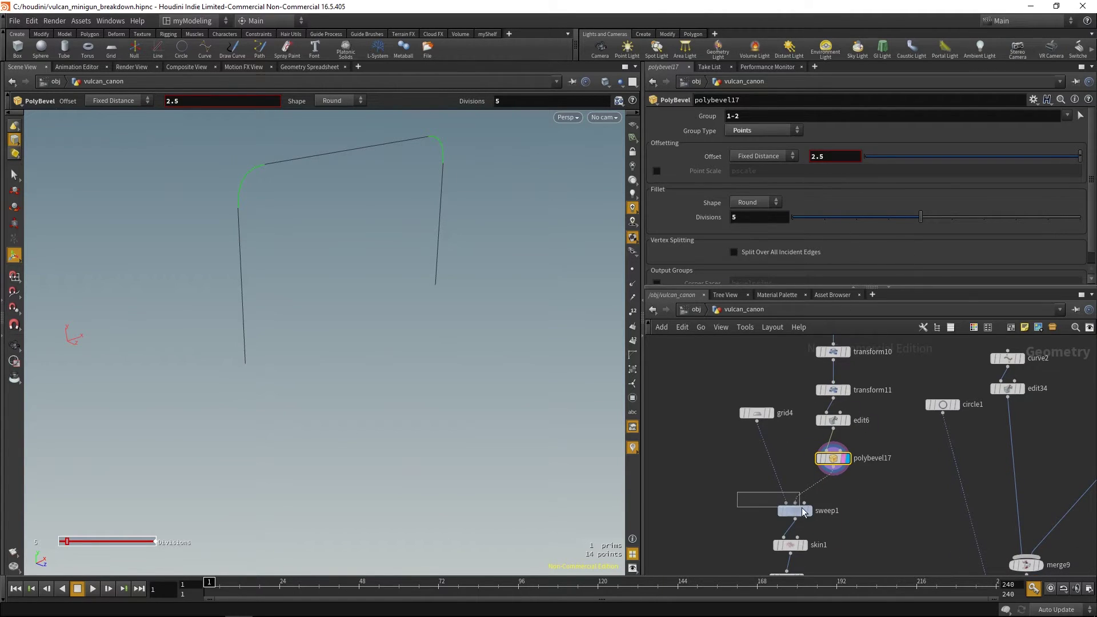
{"action": "left_click_drag", "start_coordinate": [799, 508], "coordinate": [800, 508]}
{"action": "left_click", "coordinate": [756, 413]}
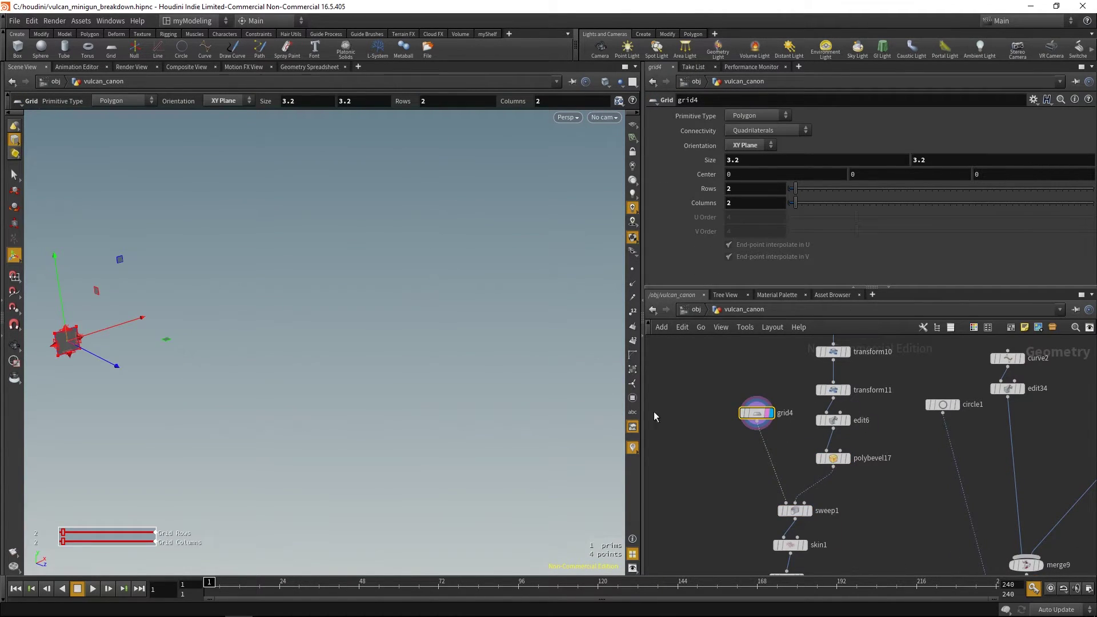
{"action": "middle_click_drag", "start_coordinate": [366, 304], "coordinate": [491, 282], "text": "alt"}
{"action": "key", "text": "space+g"}
{"action": "left_click_drag", "start_coordinate": [369, 352], "coordinate": [352, 334], "text": "alt"}
{"action": "left_click", "coordinate": [794, 511]}
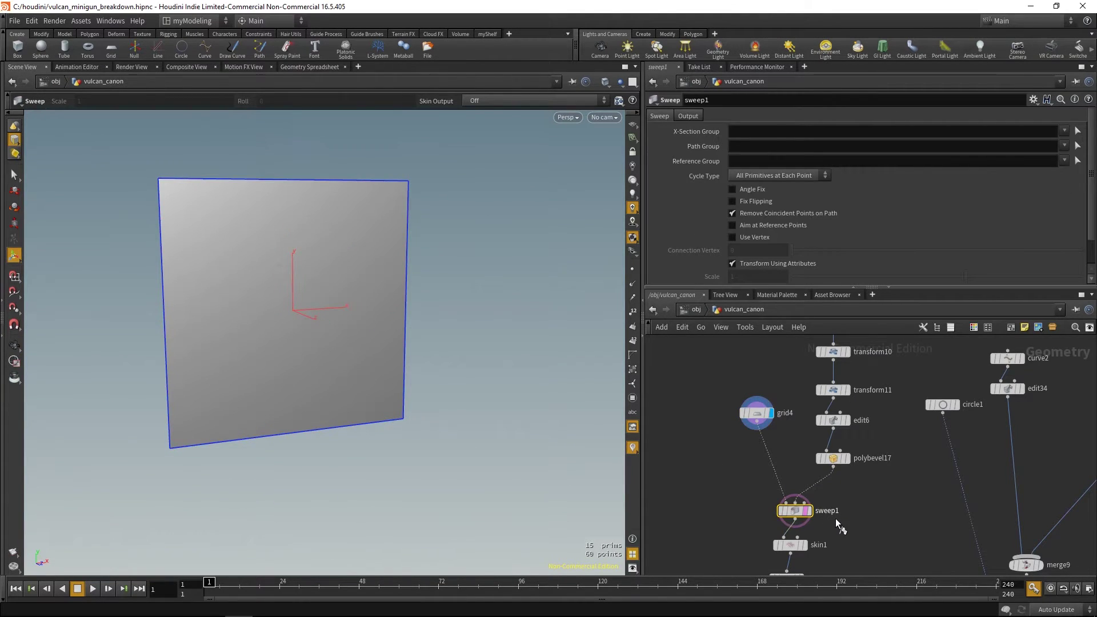
{"action": "left_click", "coordinate": [808, 510]}
{"action": "left_click_drag", "start_coordinate": [532, 420], "coordinate": [444, 399]}
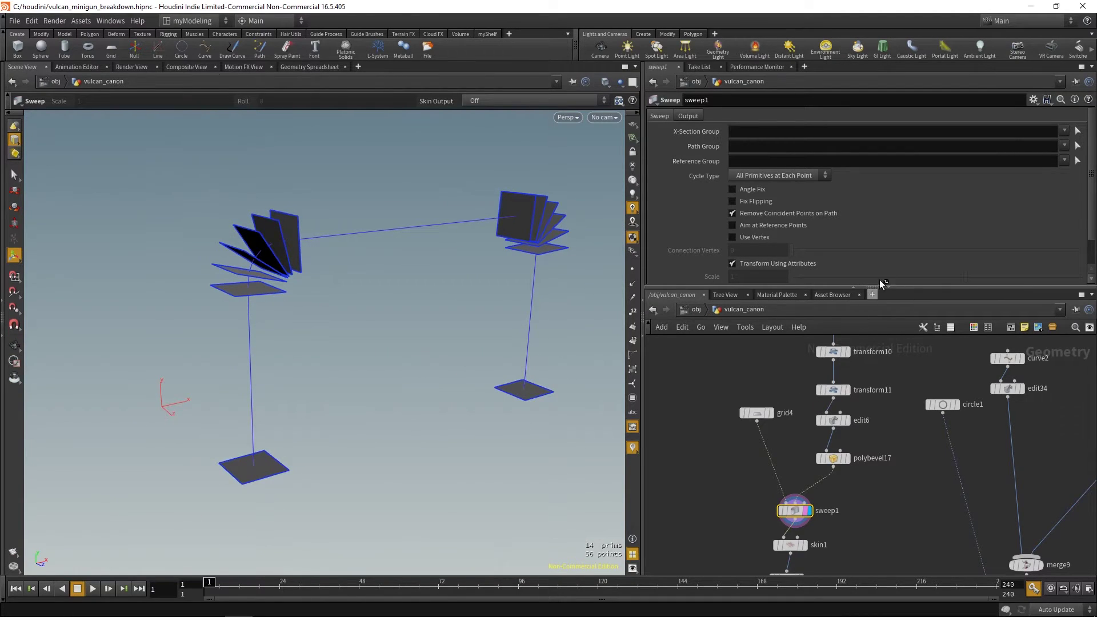
- Step through skin1, polyfill2, polybevel18 and reverse1 to view the handle skinned, capped, bevelled and reversed
{"action": "left_click", "coordinate": [788, 549]}
{"action": "key", "text": "r"}
{"action": "middle_click_drag", "start_coordinate": [864, 492], "coordinate": [866, 431]}
{"action": "left_click", "coordinate": [796, 521]}
{"action": "left_click", "coordinate": [803, 519]}
{"action": "left_click_drag", "start_coordinate": [543, 497], "coordinate": [540, 403]}
{"action": "middle_click_drag", "start_coordinate": [752, 547], "coordinate": [754, 493]}
{"action": "left_click_drag", "start_coordinate": [739, 489], "coordinate": [774, 506]}
{"action": "key", "text": "r"}
{"action": "left_click", "coordinate": [766, 532]}
{"action": "left_click", "coordinate": [783, 532]}
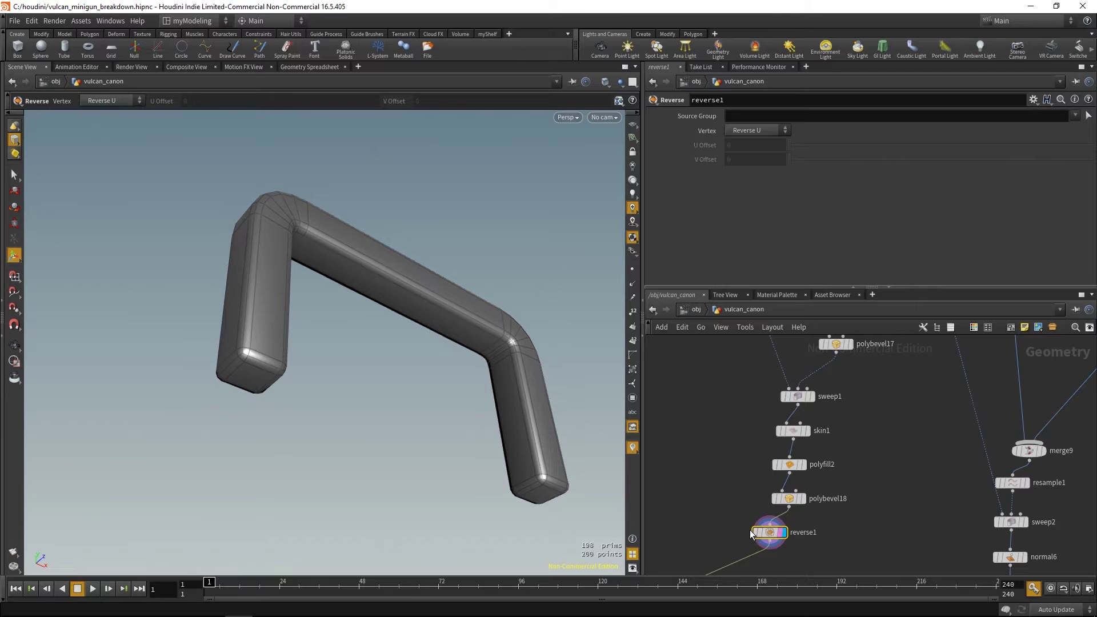
- Try changing polybevel17's offset while reverse1 shows the finished handle, and undo the change
{"action": "left_click_drag", "start_coordinate": [868, 495], "coordinate": [868, 496]}
{"action": "middle_click_drag", "start_coordinate": [865, 426], "coordinate": [866, 448]}
{"action": "left_click_drag", "start_coordinate": [463, 427], "coordinate": [465, 504], "text": "alt"}
{"action": "middle_click_drag", "start_coordinate": [465, 504], "coordinate": [462, 516], "text": "alt"}
{"action": "middle_click_drag", "start_coordinate": [855, 380], "coordinate": [839, 480]}
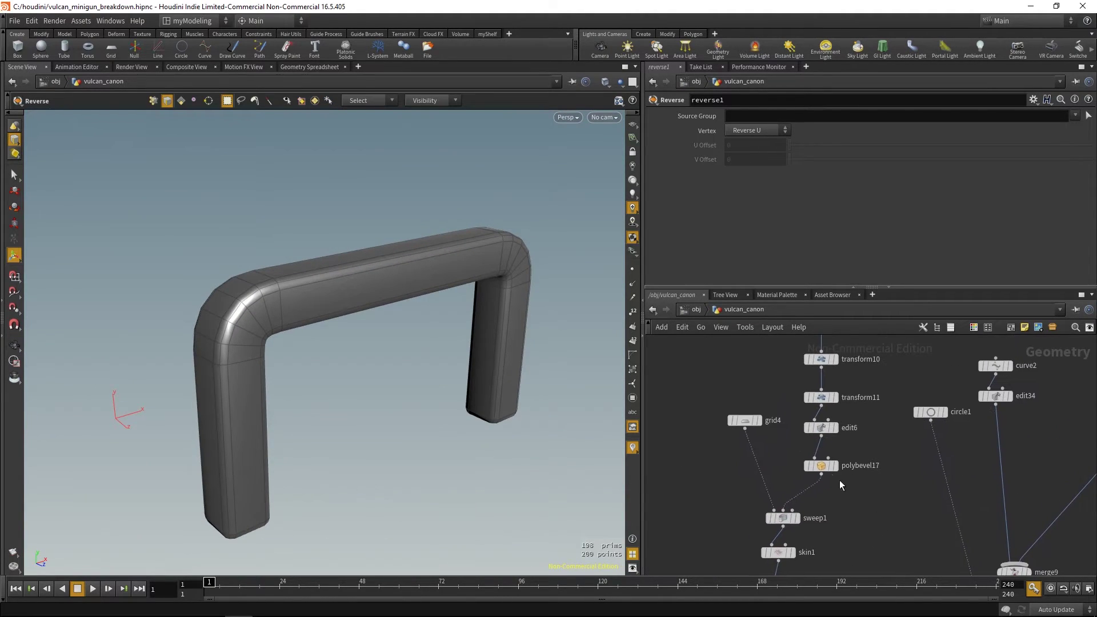
{"action": "left_click", "coordinate": [829, 466]}
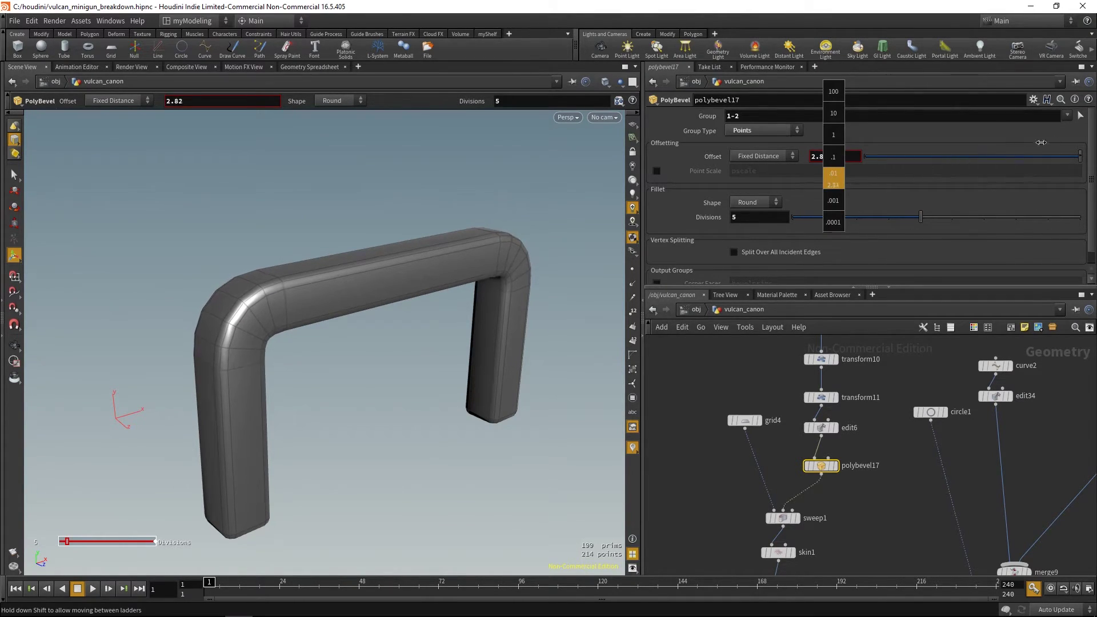
{"action": "middle_click_drag", "start_coordinate": [848, 159], "coordinate": [814, 194]}
{"action": "key", "text": "ctrl+z"}
- Display reverse3 in the next node chain to view the long curved hoses
{"action": "middle_click_drag", "start_coordinate": [854, 566], "coordinate": [879, 372]}
{"action": "middle_click_drag", "start_coordinate": [798, 526], "coordinate": [899, 409]}
{"action": "scroll", "coordinate": [811, 481], "scroll_direction": "down", "scroll_amount": 5}
{"action": "middle_click_drag", "start_coordinate": [813, 494], "coordinate": [756, 502]}
{"action": "middle_click_drag", "start_coordinate": [959, 412], "coordinate": [890, 452]}
{"action": "scroll", "coordinate": [903, 457], "scroll_direction": "up", "scroll_amount": 2}
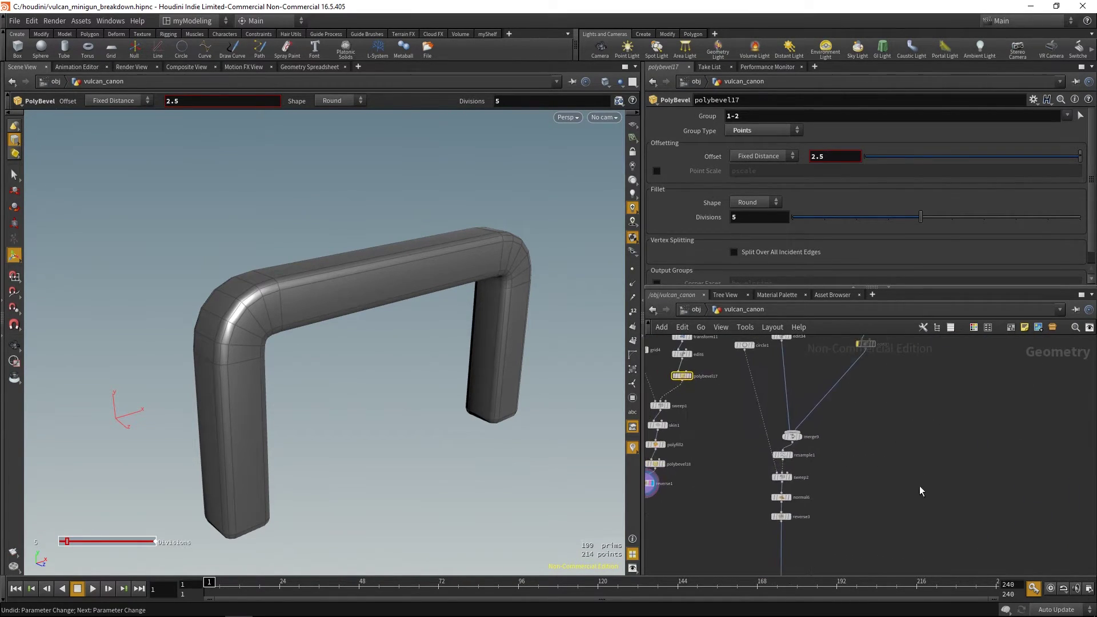
{"action": "left_click_drag", "start_coordinate": [771, 516], "coordinate": [825, 533]}
{"action": "key", "text": "r"}
{"action": "left_click_drag", "start_coordinate": [460, 420], "coordinate": [550, 400], "text": "alt"}
{"action": "scroll", "coordinate": [551, 400], "scroll_direction": "down", "scroll_amount": 3}
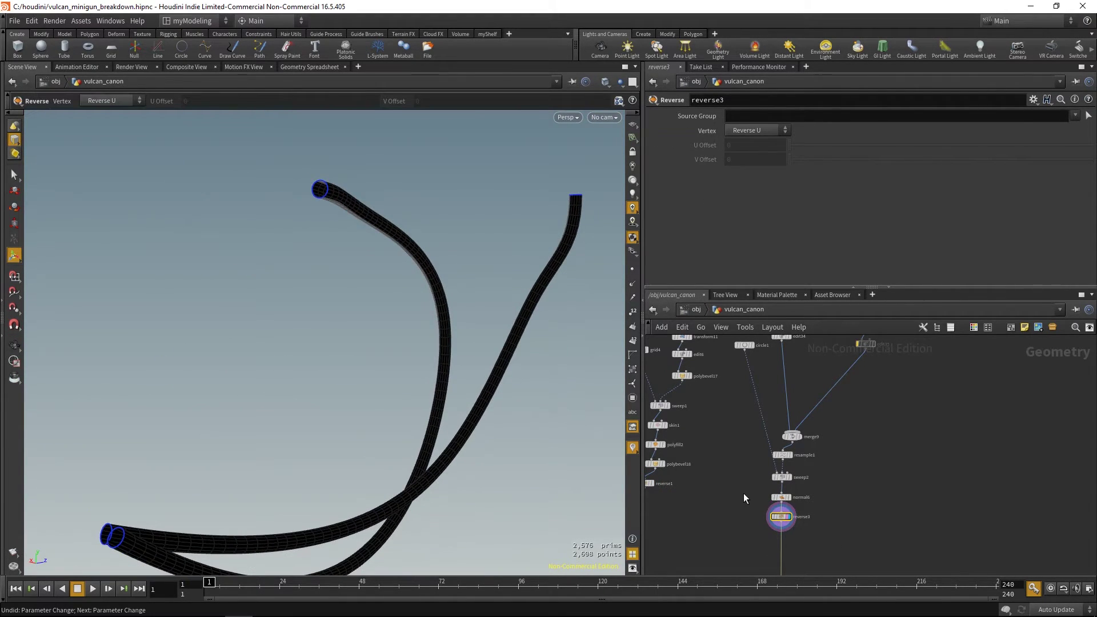
- Display normal6 and view the two curved hoses from several angles
{"action": "left_click", "coordinate": [781, 497]}
{"action": "left_click", "coordinate": [790, 497]}
{"action": "mouse_move", "coordinate": [558, 436]}
{"action": "left_mouse_down"}
{"action": "mouse_move", "coordinate": [514, 372]}
{"action": "mouse_move", "coordinate": [496, 376]}
{"action": "left_mouse_up"}
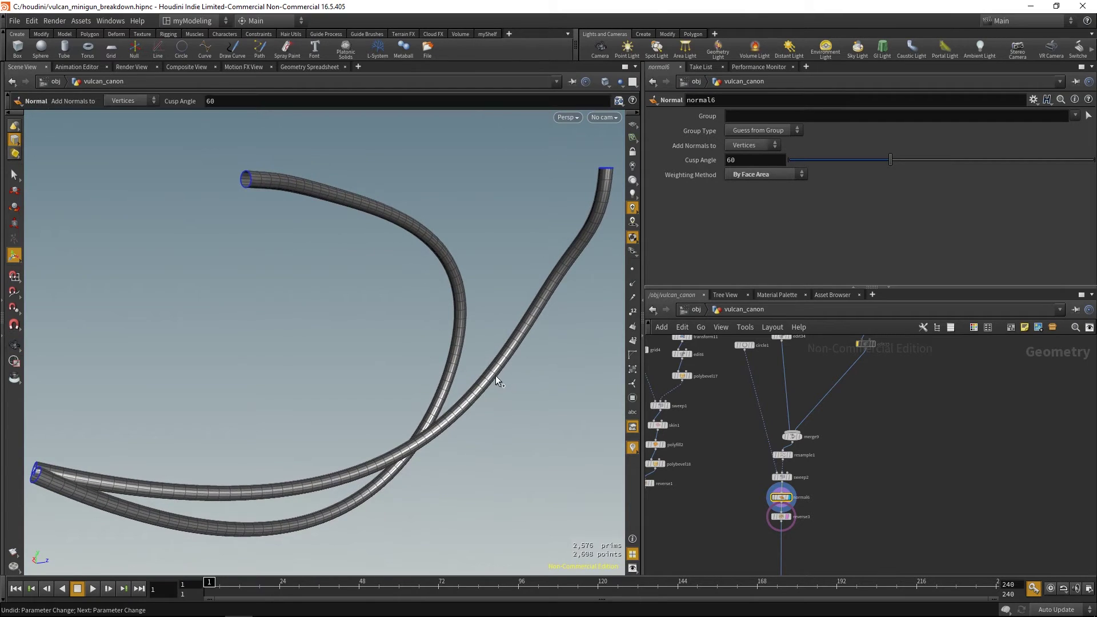
{"action": "key", "text": "e"}
{"action": "middle_click_drag", "start_coordinate": [511, 368], "coordinate": [581, 448]}
{"action": "left_click_drag", "start_coordinate": [581, 448], "coordinate": [518, 410]}
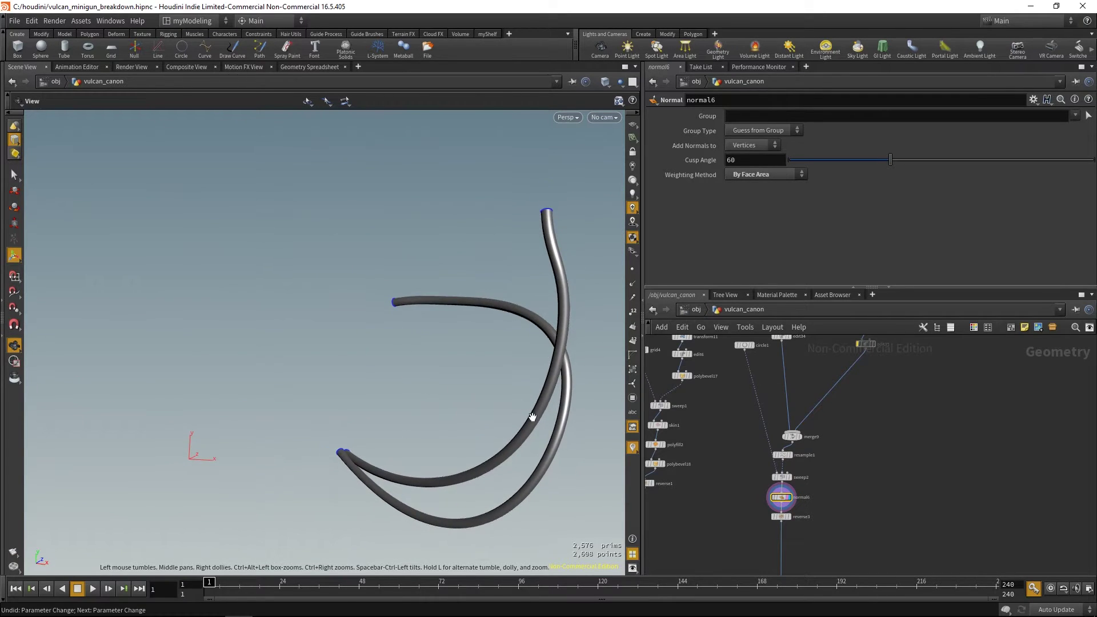
- Display normal4 at the end of the node network to view the hoses on the complete cannon
{"action": "middle_click_drag", "start_coordinate": [854, 549], "coordinate": [907, 444]}
{"action": "scroll", "coordinate": [896, 475], "scroll_direction": "down", "scroll_amount": 5}
{"action": "middle_click_drag", "start_coordinate": [742, 447], "coordinate": [771, 394]}
{"action": "middle_click_drag", "start_coordinate": [766, 514], "coordinate": [971, 387]}
{"action": "middle_click_drag", "start_coordinate": [736, 523], "coordinate": [755, 426]}
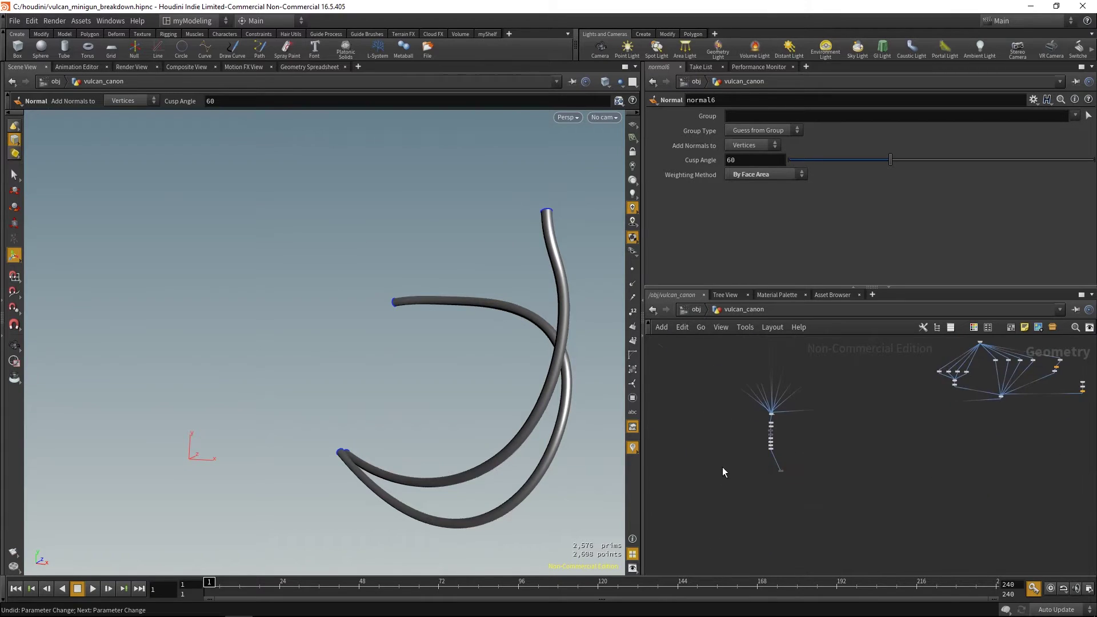
{"action": "left_click_drag", "start_coordinate": [832, 374], "coordinate": [833, 371]}
{"action": "left_click_drag", "start_coordinate": [495, 365], "coordinate": [426, 297], "text": "alt"}
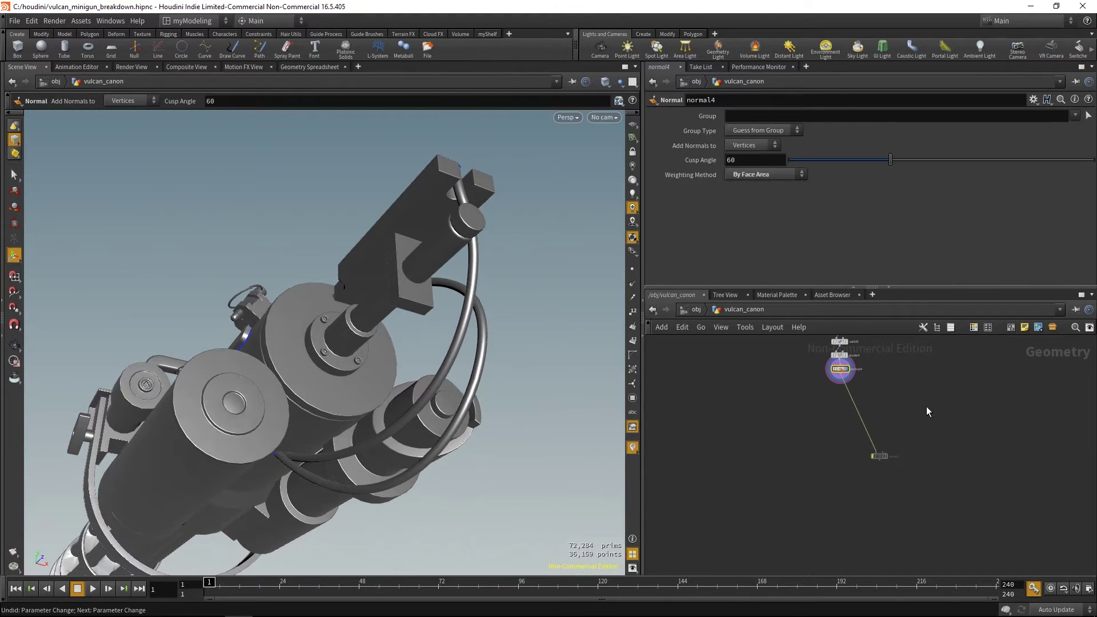
- Set the viewport to show all objects in the scene together with the cannon
{"action": "scroll", "coordinate": [928, 411], "scroll_direction": "up", "scroll_amount": 5}
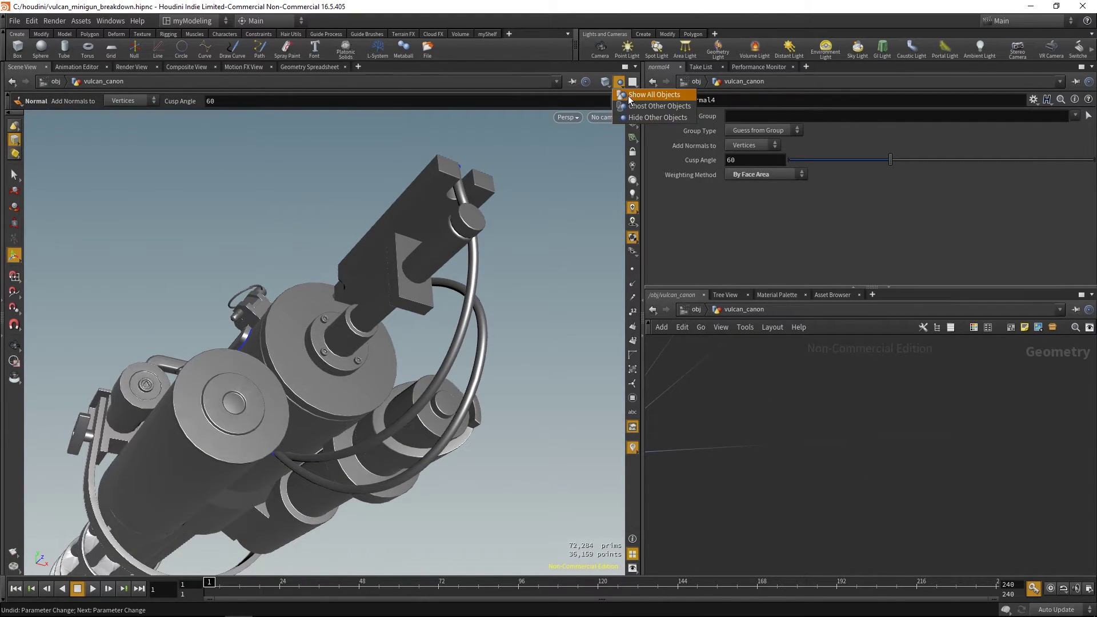
{"action": "left_click", "coordinate": [653, 95]}
{"action": "left_click_drag", "start_coordinate": [514, 311], "coordinate": [573, 380]}
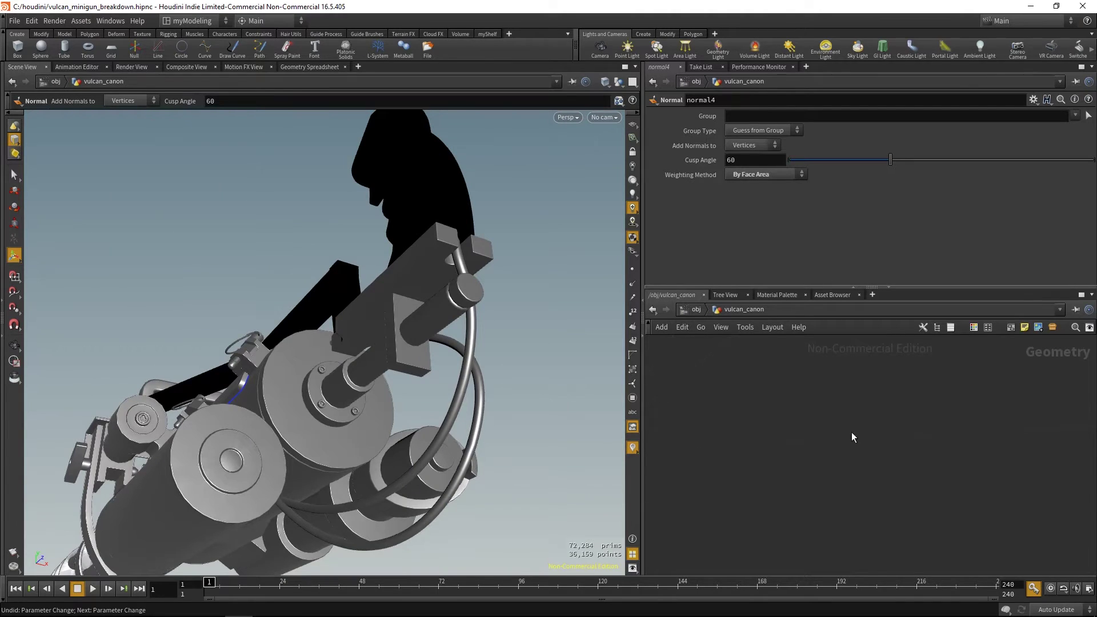
- Locate the hose node chain in the network and select curve2 and its edit34 node
{"action": "middle_click_drag", "start_coordinate": [806, 456], "coordinate": [800, 434]}
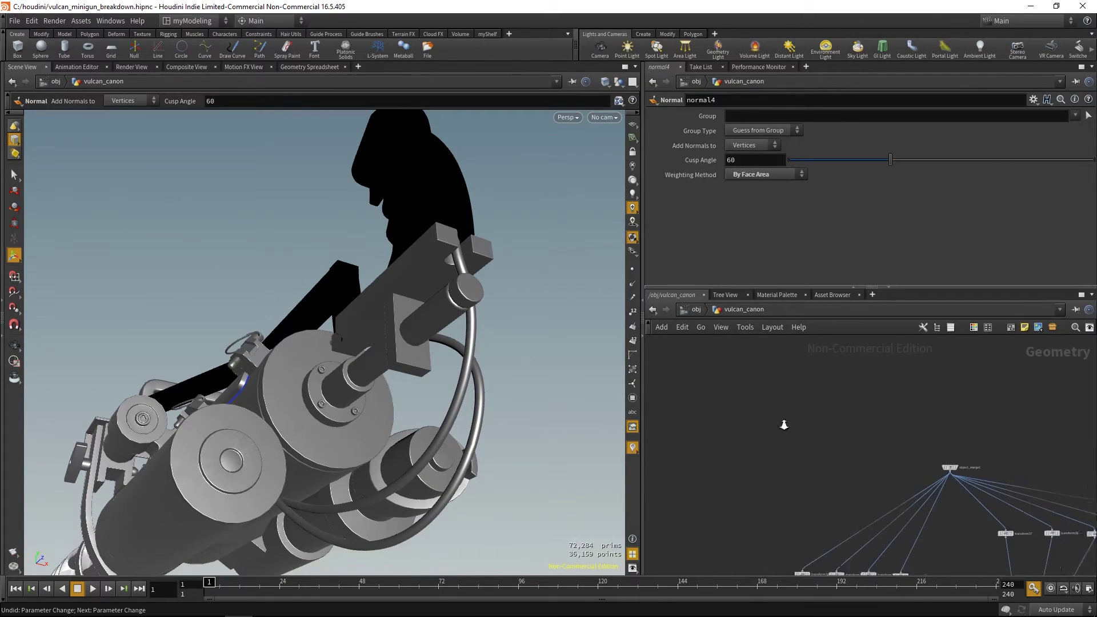
{"action": "right_click_drag", "start_coordinate": [800, 434], "coordinate": [628, 357]}
{"action": "middle_click_drag", "start_coordinate": [792, 366], "coordinate": [843, 465]}
{"action": "middle_click_drag", "start_coordinate": [930, 338], "coordinate": [803, 564]}
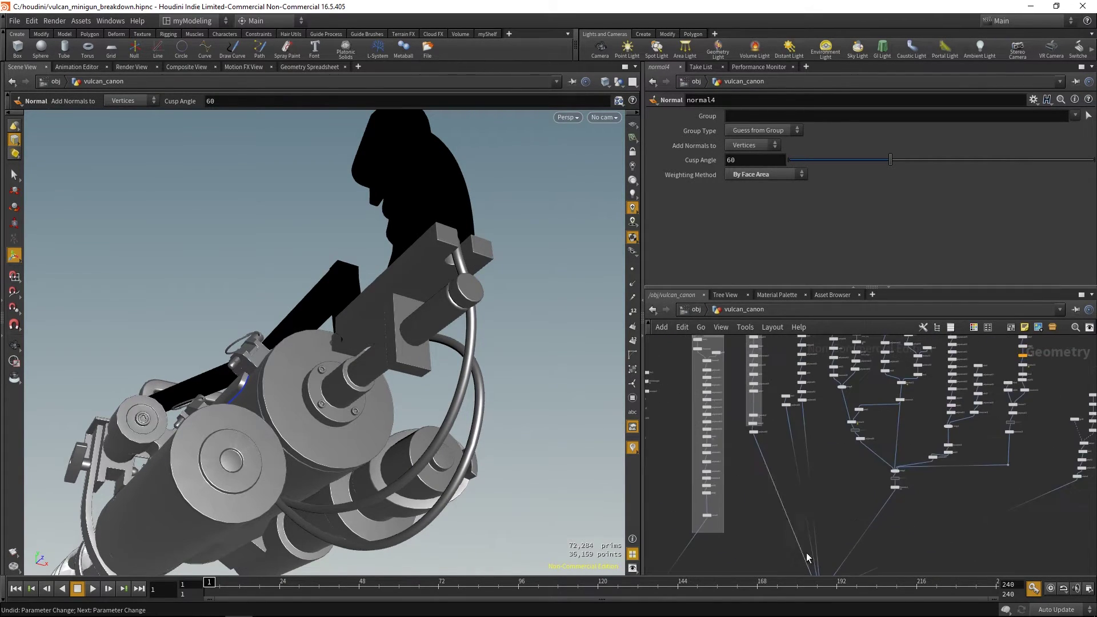
{"action": "middle_click_drag", "start_coordinate": [1080, 418], "coordinate": [906, 440]}
{"action": "middle_click_drag", "start_coordinate": [1068, 463], "coordinate": [918, 436]}
{"action": "scroll", "coordinate": [899, 432], "scroll_direction": "up", "scroll_amount": 5}
{"action": "middle_click_drag", "start_coordinate": [710, 405], "coordinate": [895, 450]}
{"action": "scroll", "coordinate": [842, 438], "scroll_direction": "up", "scroll_amount": 2}
{"action": "left_click", "coordinate": [847, 368]}
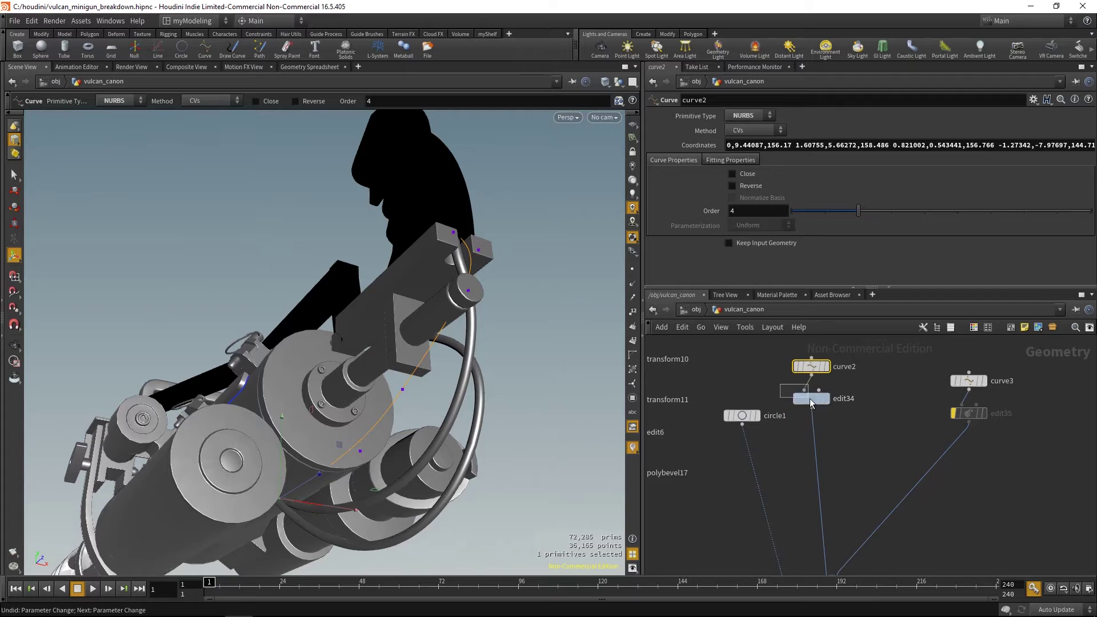
{"action": "left_click_drag", "start_coordinate": [837, 420], "coordinate": [838, 421]}
- Show the cannon in wireframe, view it from the hose end, and activate component selection for edit34
{"action": "left_click_drag", "start_coordinate": [517, 331], "coordinate": [551, 394], "text": "alt"}
{"action": "mouse_move", "coordinate": [528, 382]}
{"action": "right_mouse_down", "text": "alt"}
{"action": "mouse_move", "coordinate": [455, 362]}
{"action": "mouse_move", "coordinate": [454, 396]}
{"action": "right_mouse_up", "text": "alt"}
{"action": "key", "text": "w"}
{"action": "mouse_move", "coordinate": [506, 400]}
{"action": "left_mouse_down", "text": "alt"}
{"action": "mouse_move", "coordinate": [502, 389]}
{"action": "mouse_move", "coordinate": [543, 352]}
{"action": "left_mouse_up", "text": "alt"}
{"action": "key", "text": "Escape"}
{"action": "right_click_drag", "start_coordinate": [543, 352], "coordinate": [578, 387]}
{"action": "middle_click_drag", "start_coordinate": [507, 357], "coordinate": [539, 361]}
{"action": "key", "text": "Escape"}
{"action": "left_click_drag", "start_coordinate": [523, 363], "coordinate": [537, 353]}
{"action": "key", "text": "s"}
{"action": "left_click", "coordinate": [635, 312]}
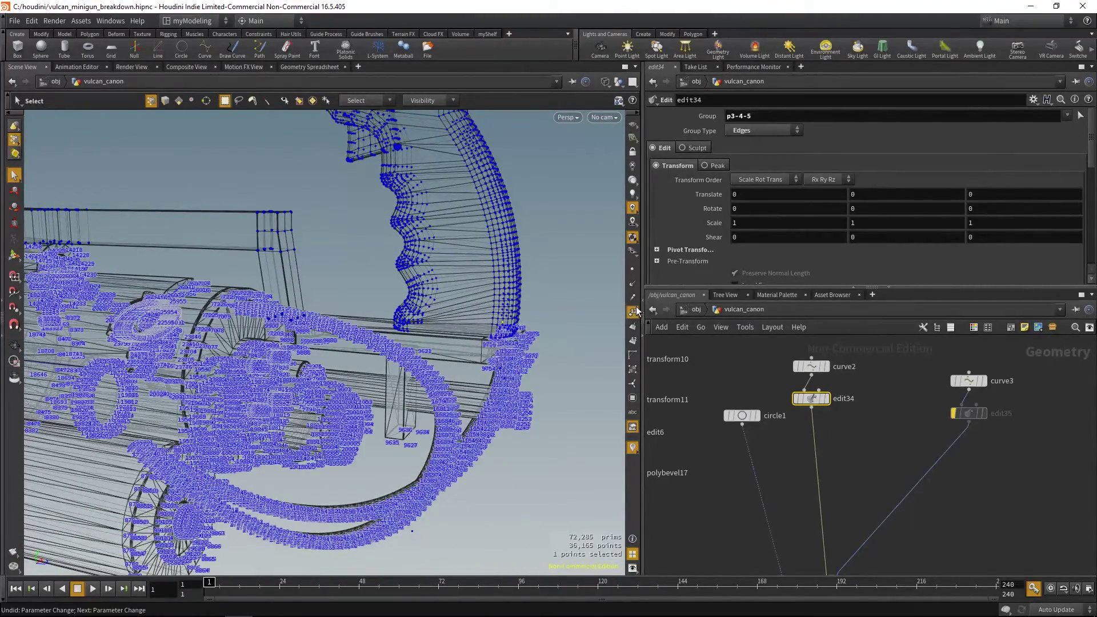
{"action": "left_click", "coordinate": [636, 311]}
- Select the hose curve's end point in edit34 and turn on point snapping for the move tool
{"action": "key", "text": "Escape"}
{"action": "left_click_drag", "start_coordinate": [566, 370], "coordinate": [485, 365]}
{"action": "key", "text": "t"}
{"action": "key", "text": "x"}
{"action": "left_click", "coordinate": [539, 357]}
{"action": "middle_click_drag", "start_coordinate": [561, 345], "coordinate": [536, 356], "text": "alt"}
{"action": "left_click_drag", "start_coordinate": [536, 357], "coordinate": [511, 338]}
- Try snapping the hose curve's end point onto points around the grip's base, and undo the moves
{"action": "key", "text": "t"}
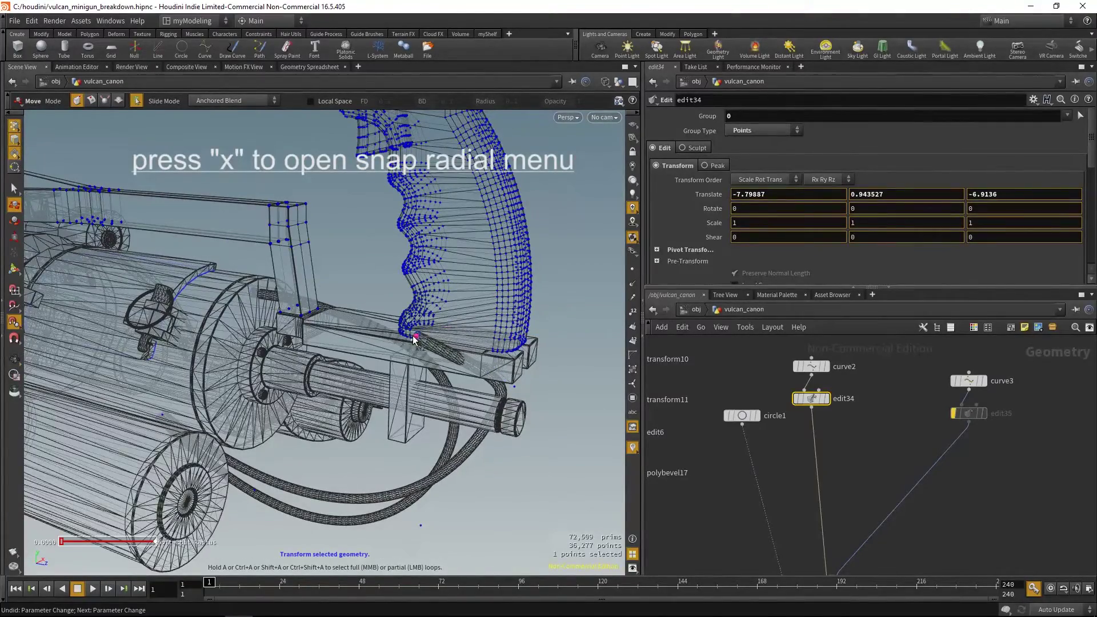
{"action": "left_click_drag", "start_coordinate": [409, 334], "coordinate": [486, 413]}
{"action": "right_click_drag", "start_coordinate": [485, 414], "coordinate": [422, 374], "text": "alt"}
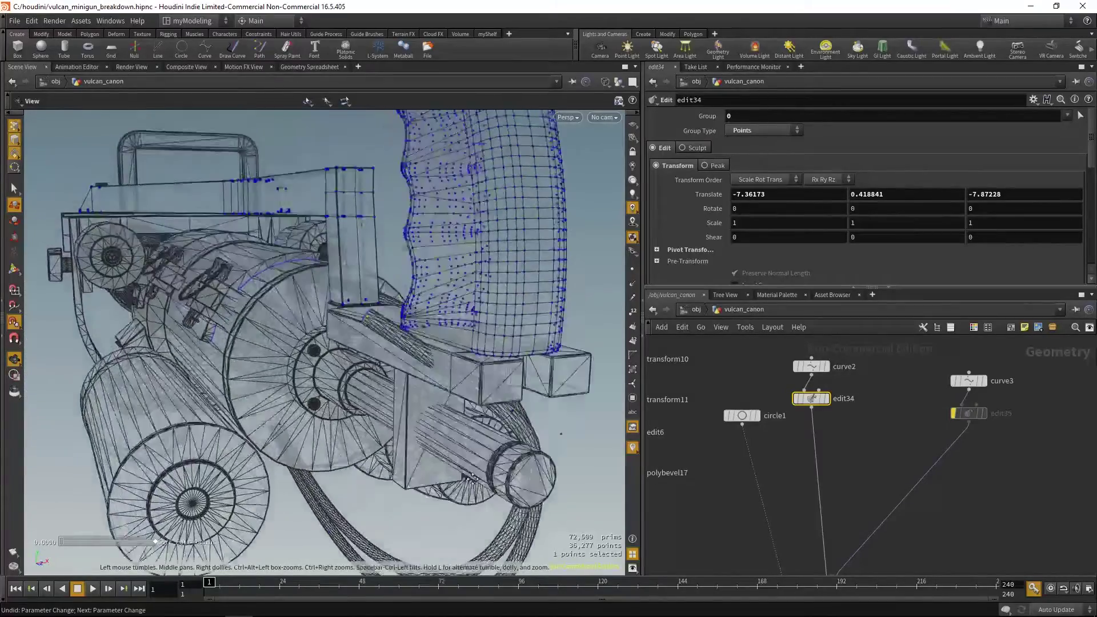
{"action": "left_click_drag", "start_coordinate": [423, 374], "coordinate": [458, 436], "text": "alt"}
{"action": "left_click_drag", "start_coordinate": [395, 401], "coordinate": [514, 348]}
{"action": "key", "text": "ctrl+z"}
{"action": "key", "text": "ctrl+z"}
{"action": "middle_click_drag", "start_coordinate": [516, 394], "coordinate": [505, 346], "text": "alt"}
{"action": "key", "text": "ctrl+z"}
{"action": "left_click_drag", "start_coordinate": [505, 346], "coordinate": [405, 377], "text": "alt"}
{"action": "key", "text": "ctrl+z"}
- Try snapping the hose curve's end point onto the centre of the lower cylinder's end face
{"action": "middle_click_drag", "start_coordinate": [462, 363], "coordinate": [451, 325], "text": "alt"}
{"action": "left_click_drag", "start_coordinate": [451, 325], "coordinate": [380, 362]}
{"action": "key", "text": "t"}
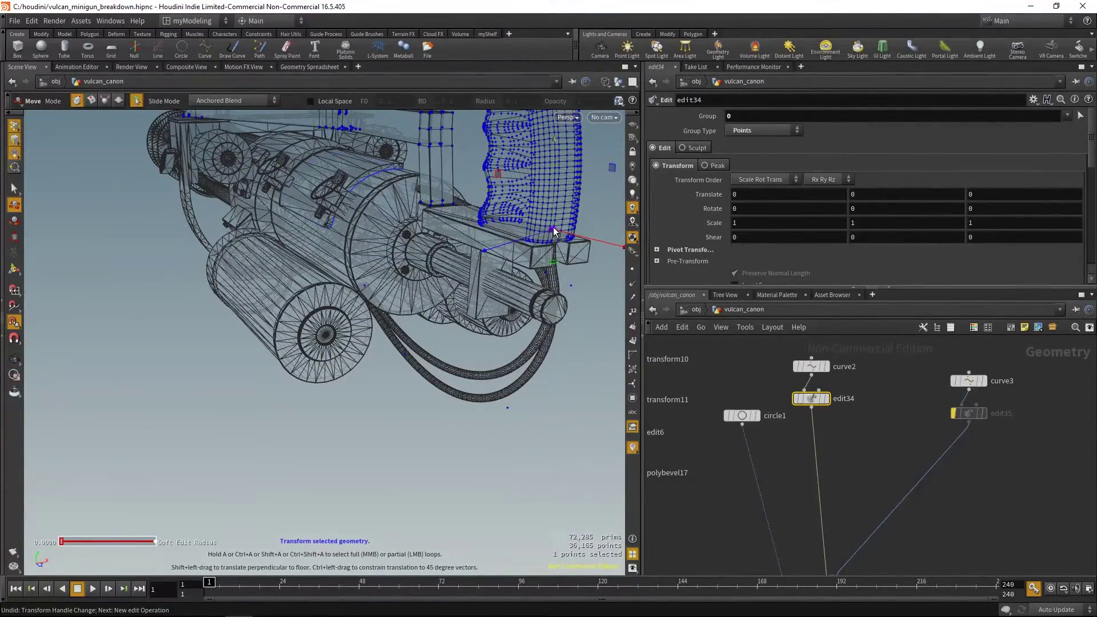
{"action": "left_click_drag", "start_coordinate": [555, 231], "coordinate": [383, 307]}
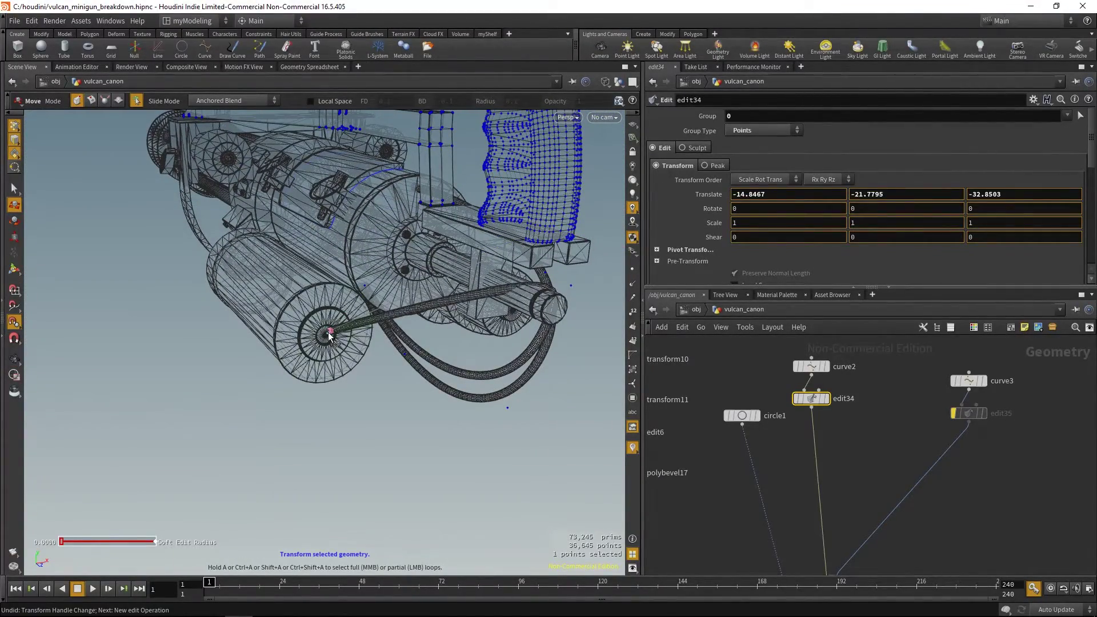
{"action": "left_click_drag", "start_coordinate": [328, 334], "coordinate": [327, 333]}
{"action": "left_click_drag", "start_coordinate": [326, 332], "coordinate": [355, 321]}
{"action": "scroll", "coordinate": [348, 380], "scroll_direction": "up", "scroll_amount": 5}
{"action": "left_click_drag", "start_coordinate": [348, 380], "coordinate": [367, 349]}
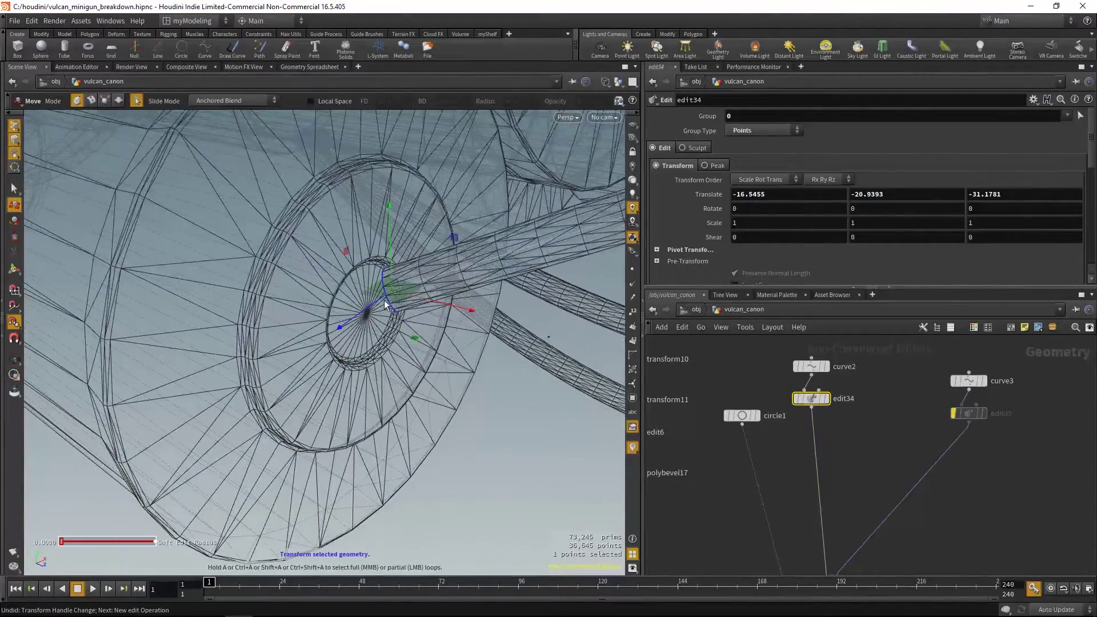
{"action": "left_click_drag", "start_coordinate": [393, 290], "coordinate": [367, 314]}
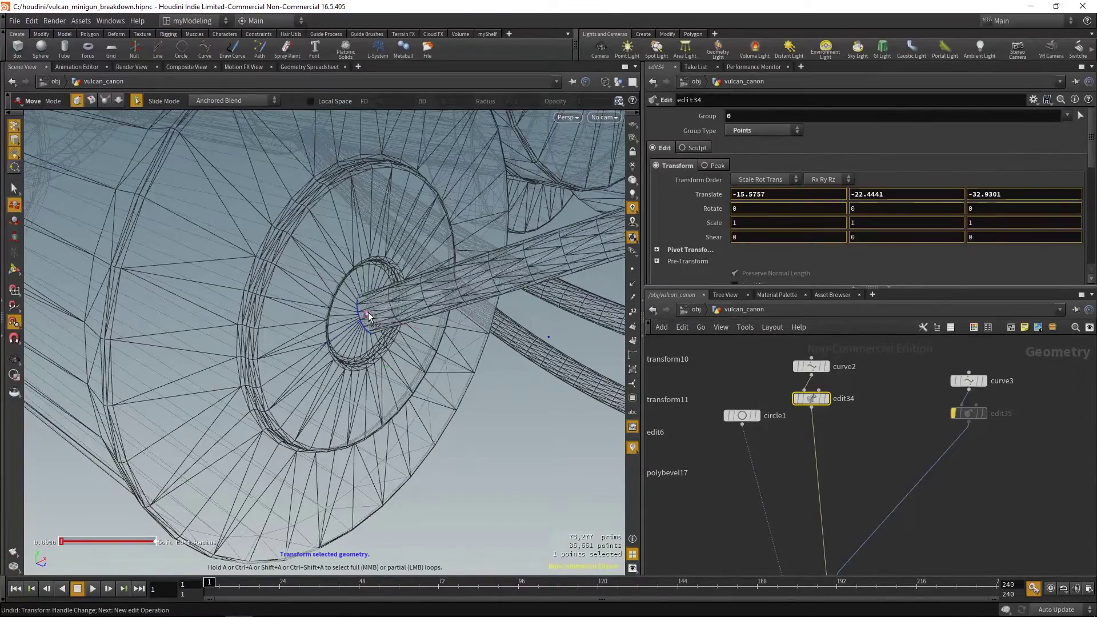
- Try snapping the hose's end point to other parts of the cannon, and undo all the test moves
{"action": "key", "text": "space"}
{"action": "left_click_drag", "start_coordinate": [364, 370], "coordinate": [255, 253]}
{"action": "right_click_drag", "start_coordinate": [255, 253], "coordinate": [355, 419]}
{"action": "left_click_drag", "start_coordinate": [355, 419], "coordinate": [354, 429]}
{"action": "left_click_drag", "start_coordinate": [317, 382], "coordinate": [338, 356]}
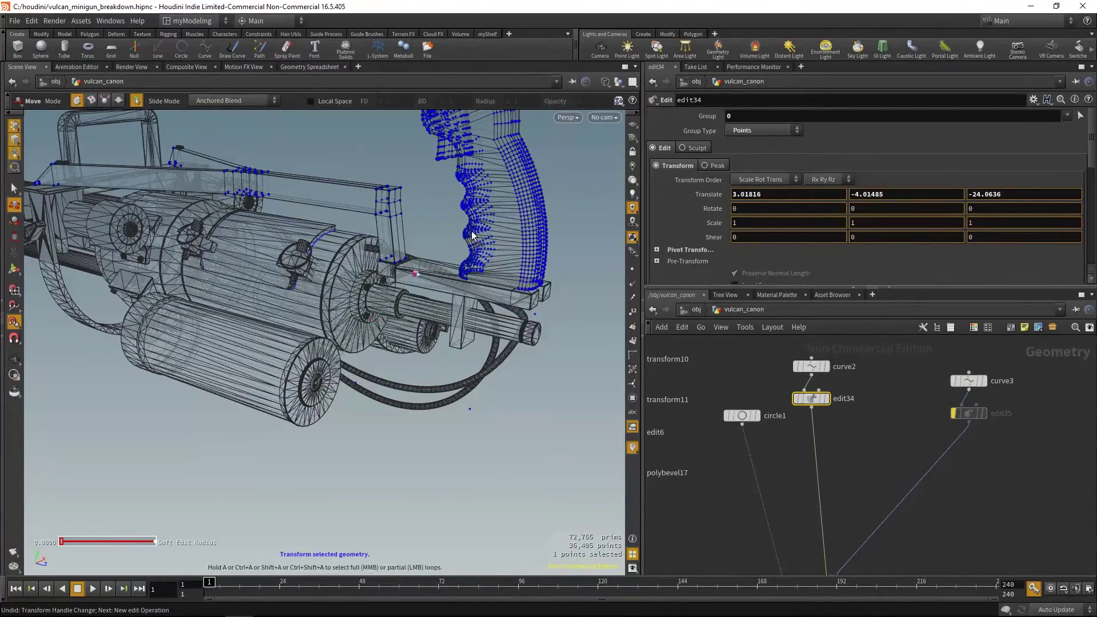
{"action": "left_click_drag", "start_coordinate": [477, 226], "coordinate": [430, 372]}
{"action": "key", "text": "t"}
{"action": "key", "text": "ctrl+z"}
{"action": "middle_click_drag", "start_coordinate": [441, 392], "coordinate": [420, 367], "text": "alt"}
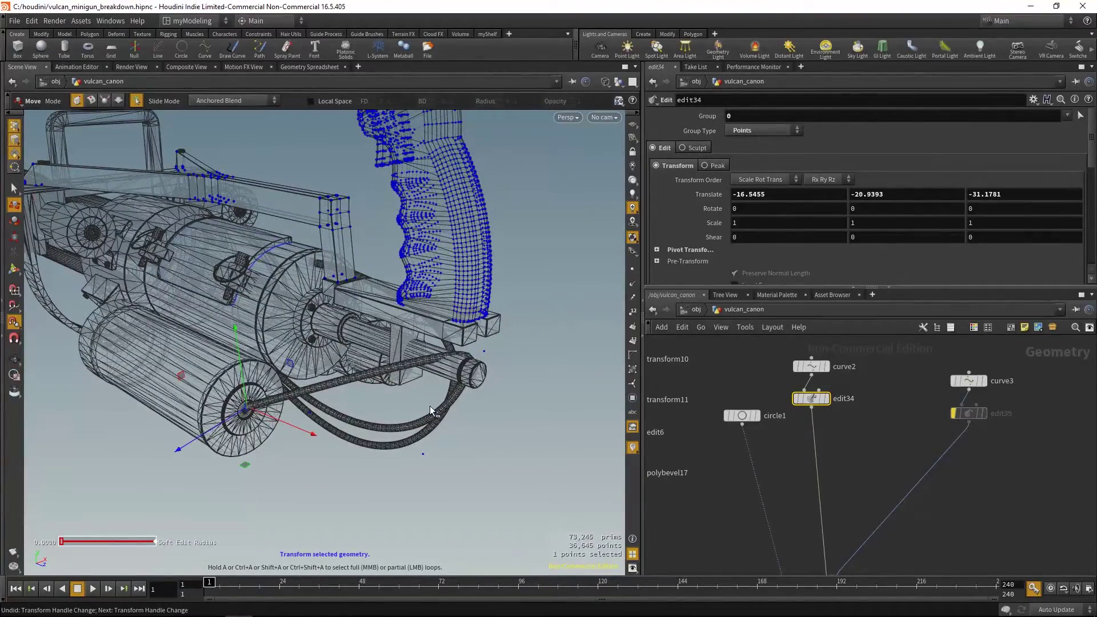
{"action": "key", "text": "ctrl+z"}
{"action": "left_click_drag", "start_coordinate": [434, 403], "coordinate": [432, 359], "text": "alt"}
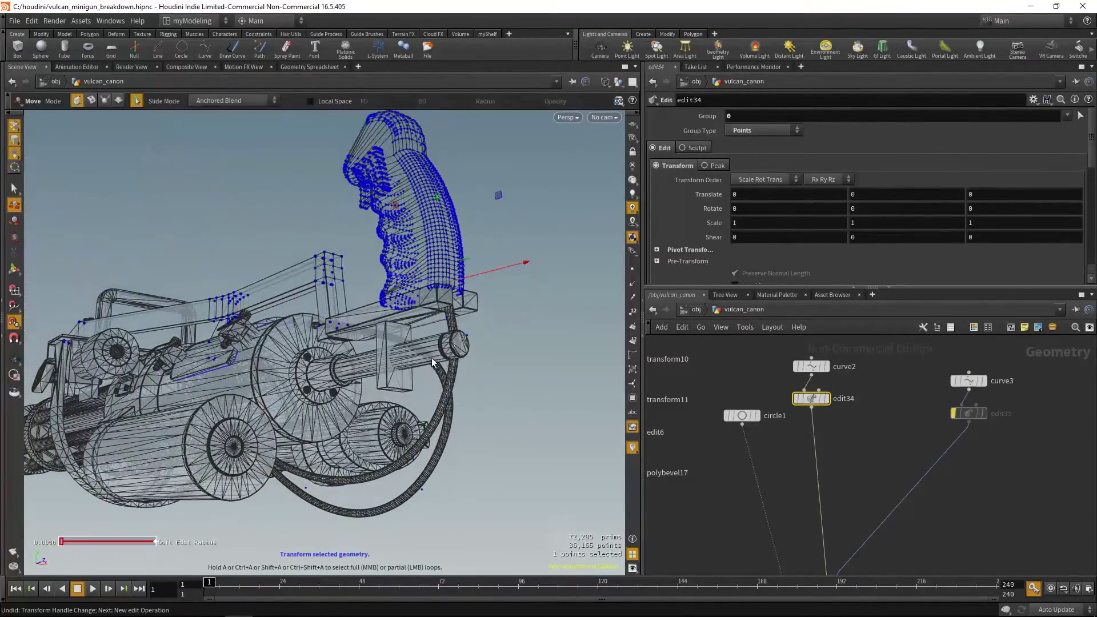
- Return the viewport to shaded display and select point 3 of the hose curve in edit34 for moving
{"action": "key", "text": "w"}
{"action": "middle_click_drag", "start_coordinate": [470, 384], "coordinate": [482, 363], "text": "alt"}
{"action": "mouse_move", "coordinate": [482, 362]}
{"action": "left_mouse_down", "text": "alt"}
{"action": "mouse_move", "coordinate": [453, 356]}
{"action": "mouse_move", "coordinate": [487, 380]}
{"action": "left_mouse_up", "text": "alt"}
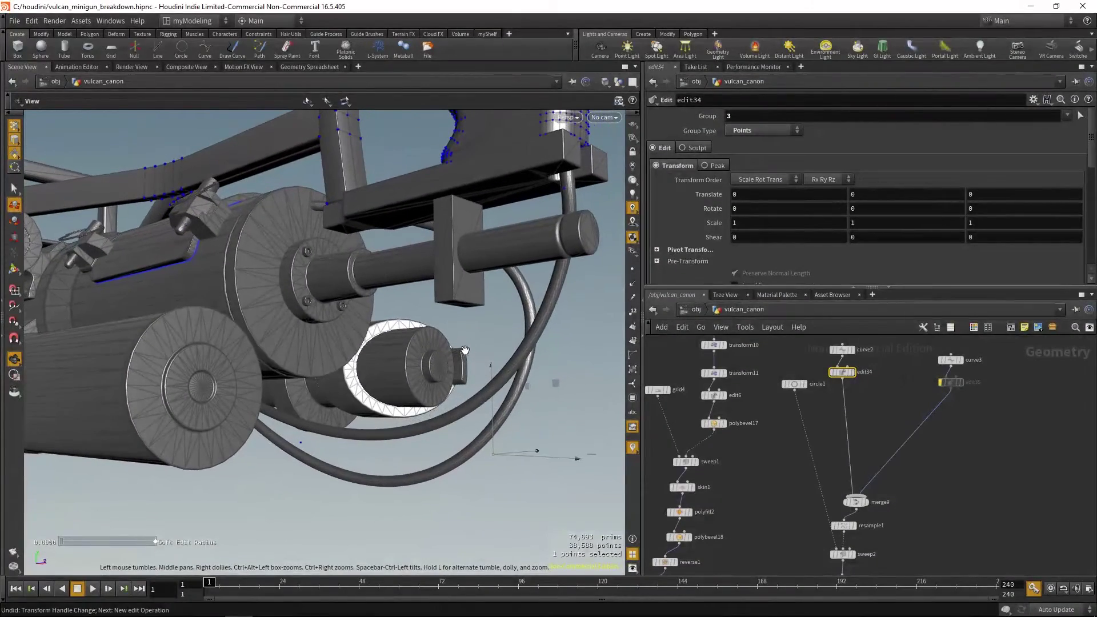
{"action": "key", "text": "t"}
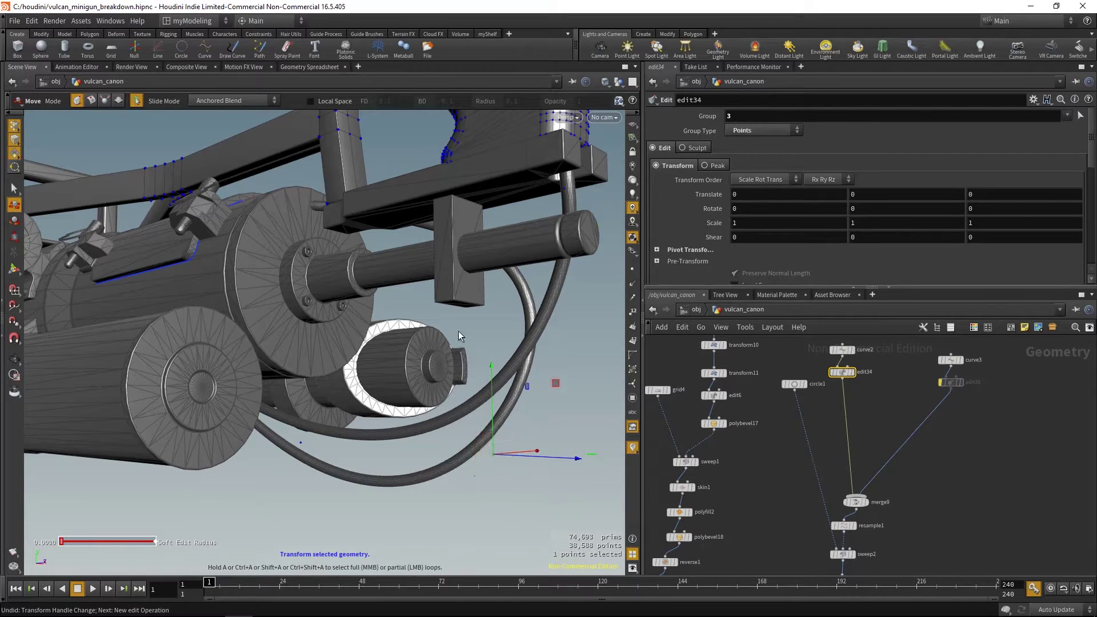
{"action": "key", "text": "Escape"}
{"action": "left_click_drag", "start_coordinate": [464, 406], "coordinate": [451, 395]}
{"action": "key", "text": "t"}
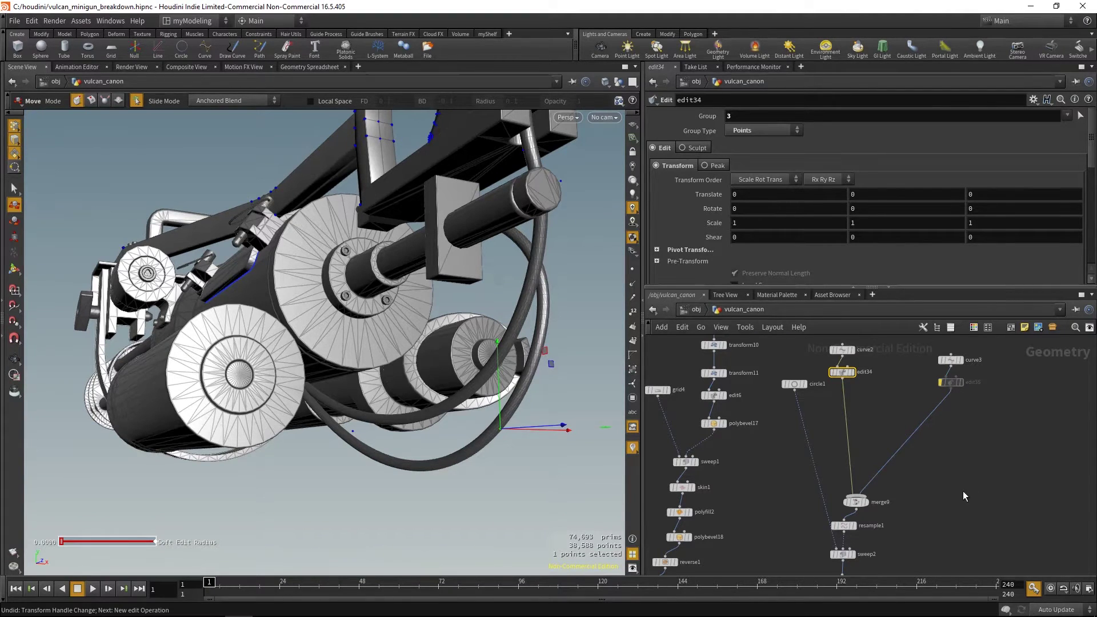
- Select and display reverse3 to isolate the finished hoses
{"action": "scroll", "coordinate": [943, 469], "scroll_direction": "down", "scroll_amount": 2}
{"action": "mouse_move", "coordinate": [922, 490]}
{"action": "middle_mouse_down"}
{"action": "mouse_move", "coordinate": [922, 465]}
{"action": "mouse_move", "coordinate": [920, 478]}
{"action": "middle_mouse_up"}
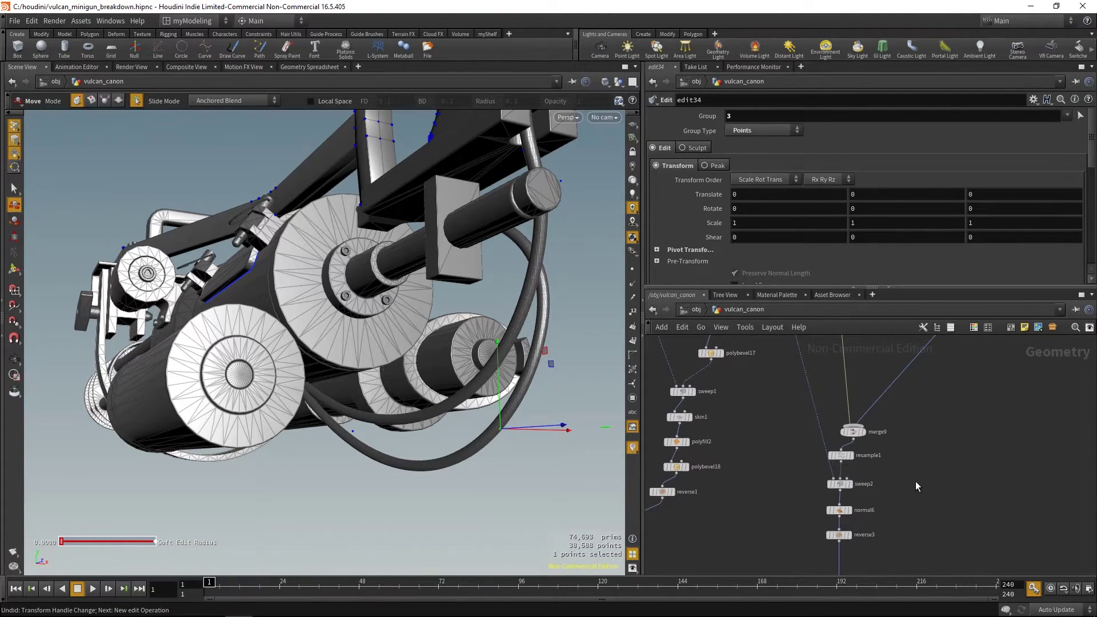
{"action": "left_click", "coordinate": [847, 535]}
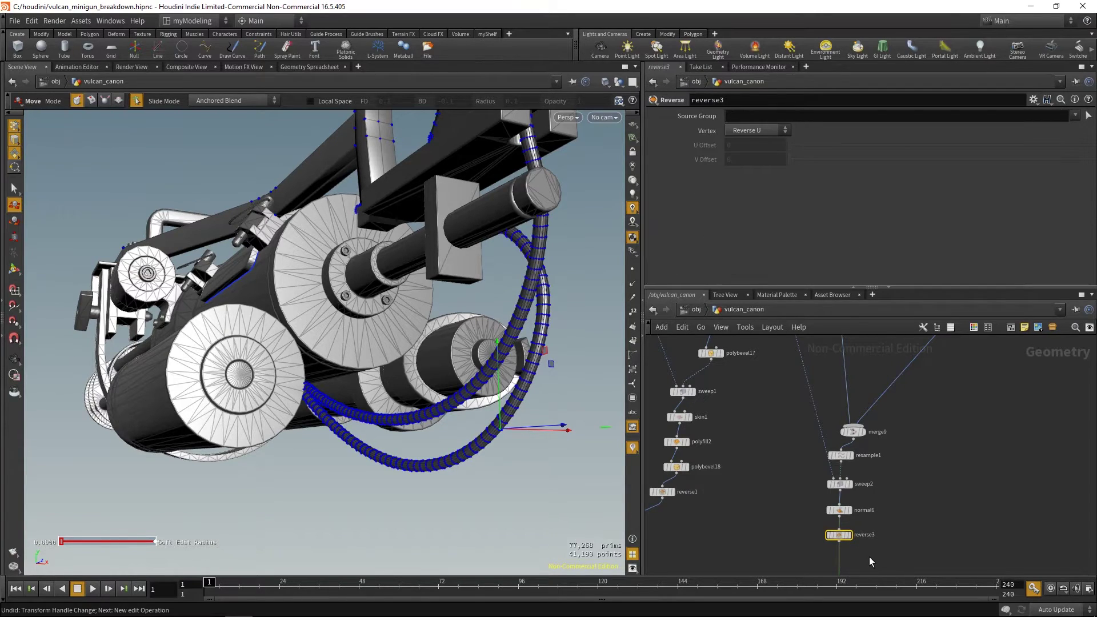
{"action": "scroll", "coordinate": [792, 478], "scroll_direction": "up", "scroll_amount": 5}
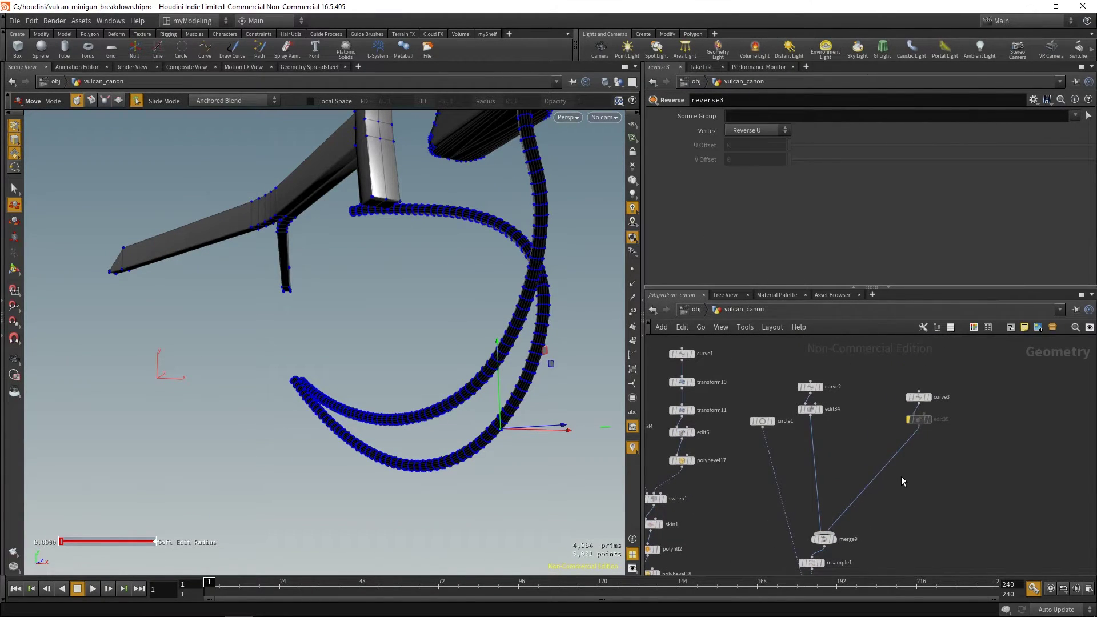
- Display the original curve2 path and compare it with the reshaped path in edit34
{"action": "left_click_drag", "start_coordinate": [841, 396], "coordinate": [841, 399]}
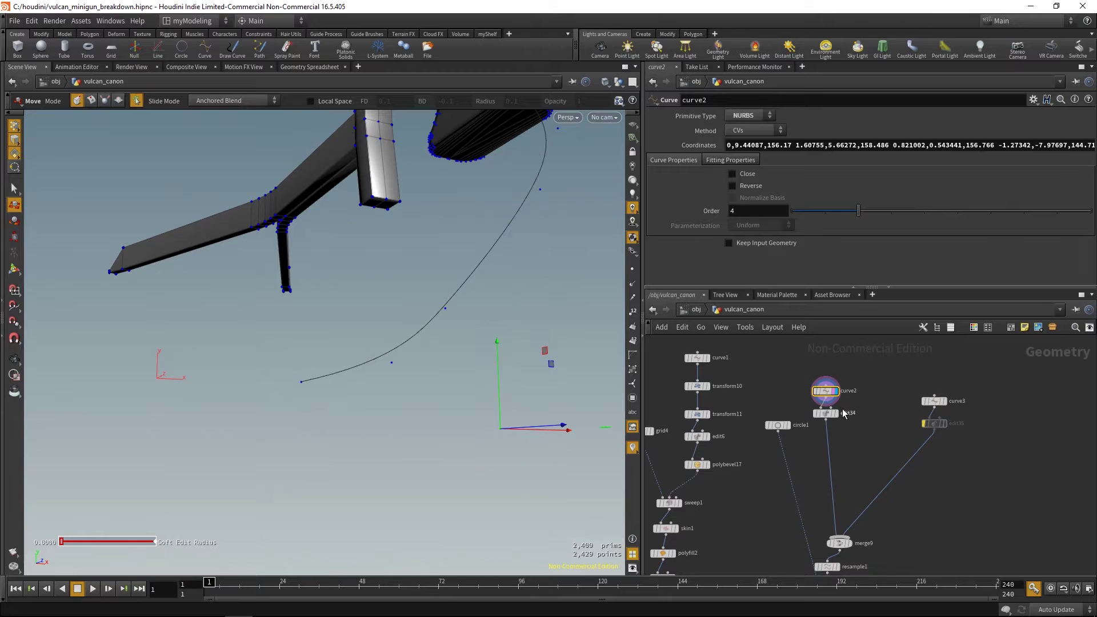
{"action": "scroll", "coordinate": [836, 425], "scroll_direction": "down", "scroll_amount": 2}
{"action": "left_click", "coordinate": [825, 393]}
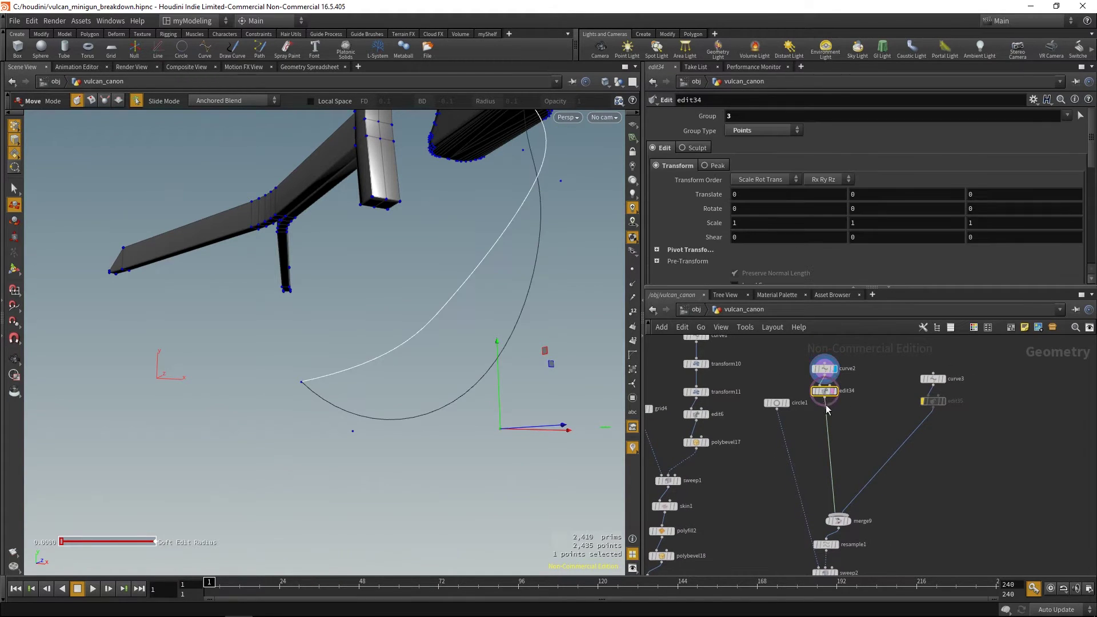
{"action": "key", "text": "space+g"}
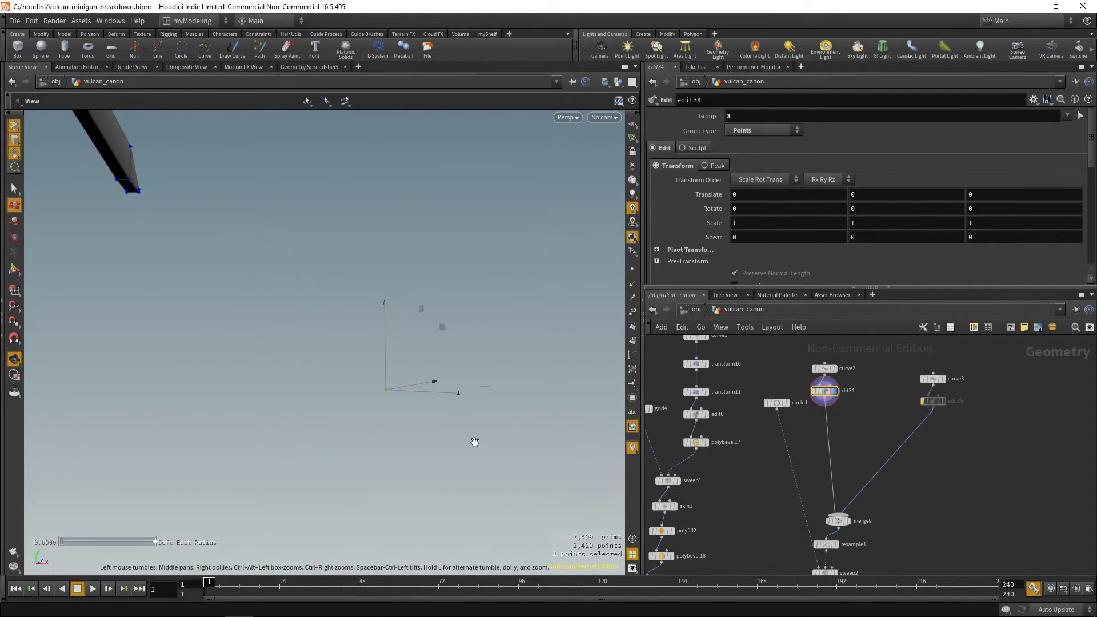
- View both hose paths combined at merge9 and try bypassing edit34 to compare the unedited curve
{"action": "key", "text": "Return"}
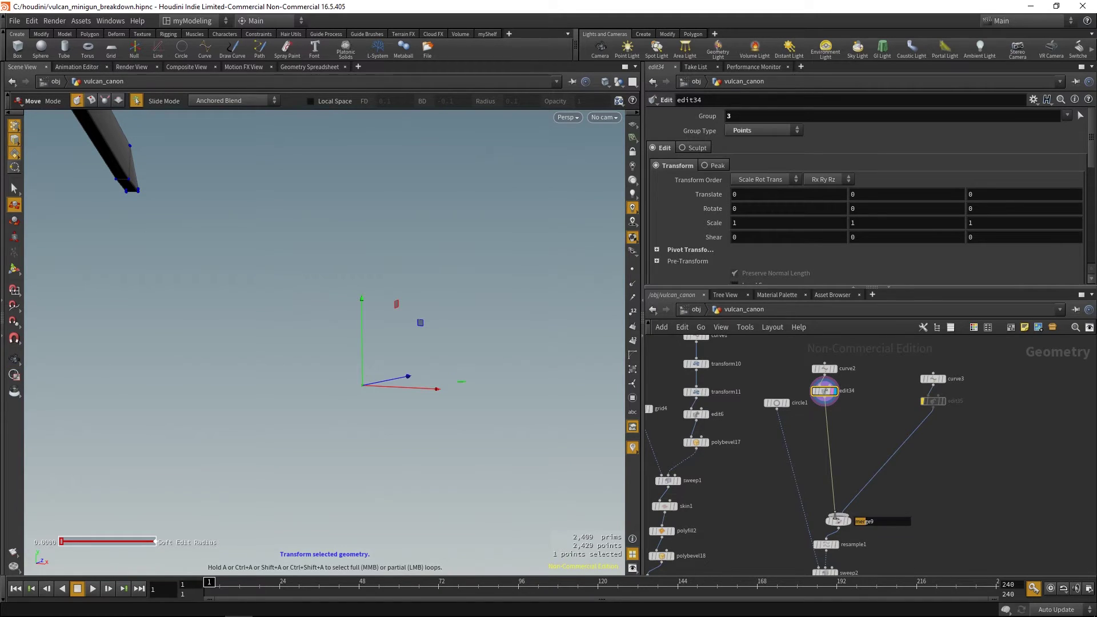
{"action": "left_click_drag", "start_coordinate": [845, 510], "coordinate": [839, 519]}
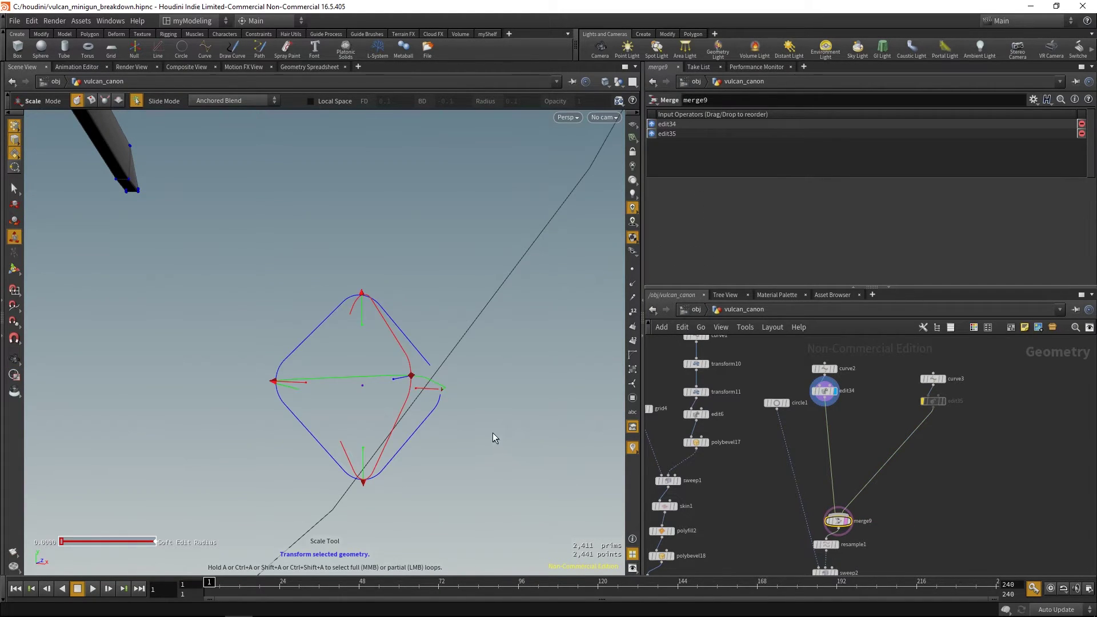
{"action": "scroll", "coordinate": [493, 434], "scroll_direction": "down", "scroll_amount": 4}
{"action": "left_click_drag", "start_coordinate": [493, 434], "coordinate": [473, 413], "text": "alt"}
{"action": "middle_click_drag", "start_coordinate": [473, 414], "coordinate": [500, 437], "text": "alt"}
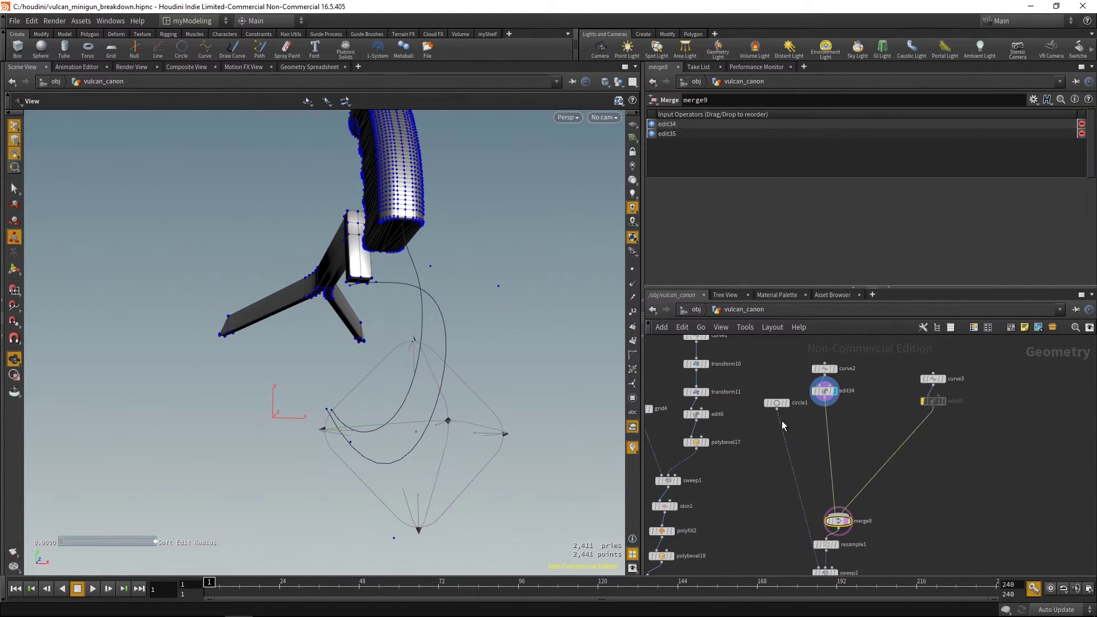
{"action": "left_click", "coordinate": [825, 391]}
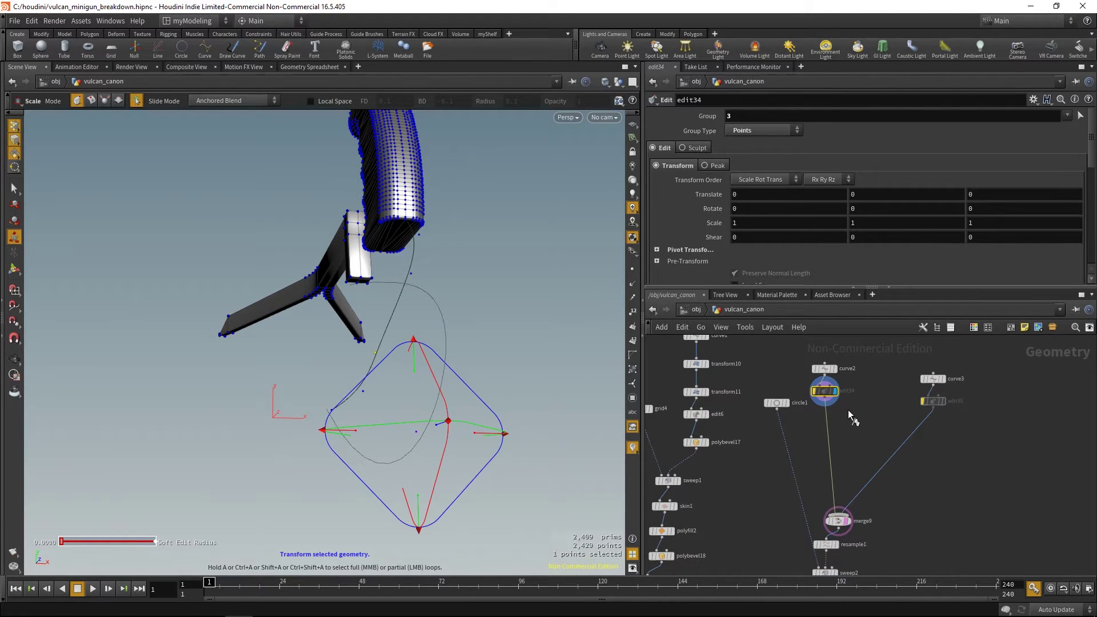
{"action": "left_click_drag", "start_coordinate": [491, 371], "coordinate": [572, 401], "text": "alt"}
- Display the circle1 hose profile and the evenly segmented hose paths at resample1
{"action": "left_click", "coordinate": [776, 402]}
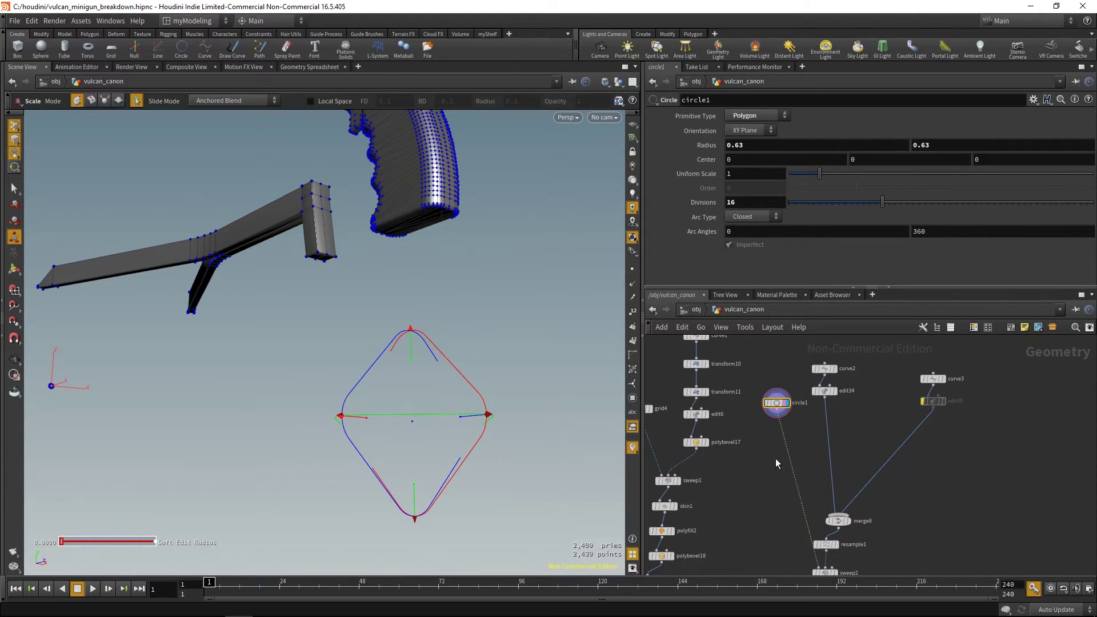
{"action": "middle_click_drag", "start_coordinate": [787, 502], "coordinate": [786, 416]}
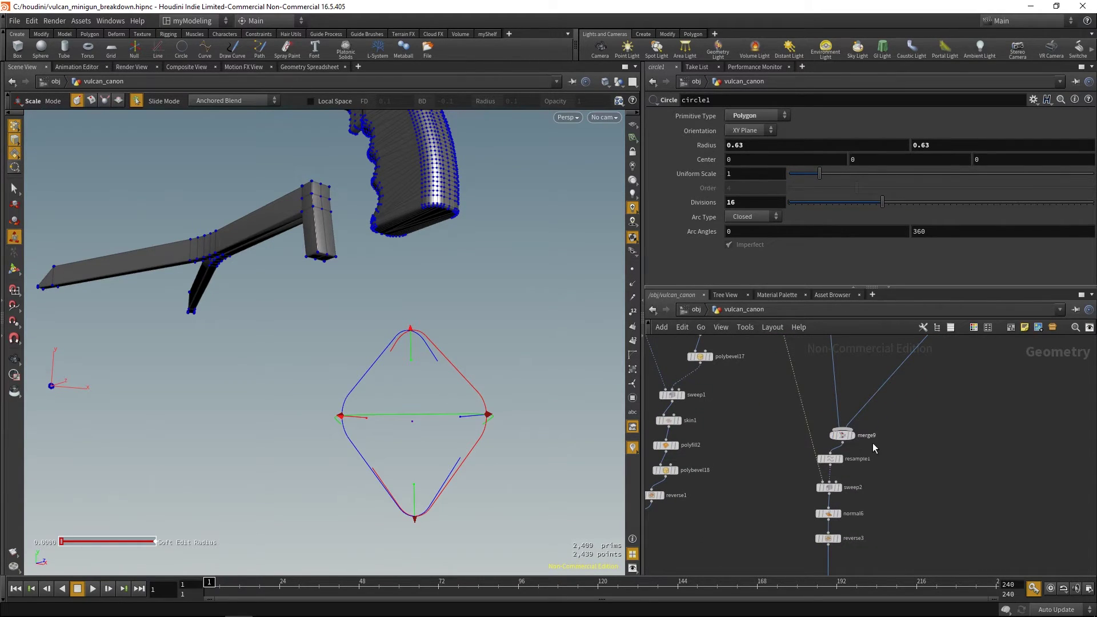
{"action": "left_click_drag", "start_coordinate": [865, 456], "coordinate": [825, 470]}
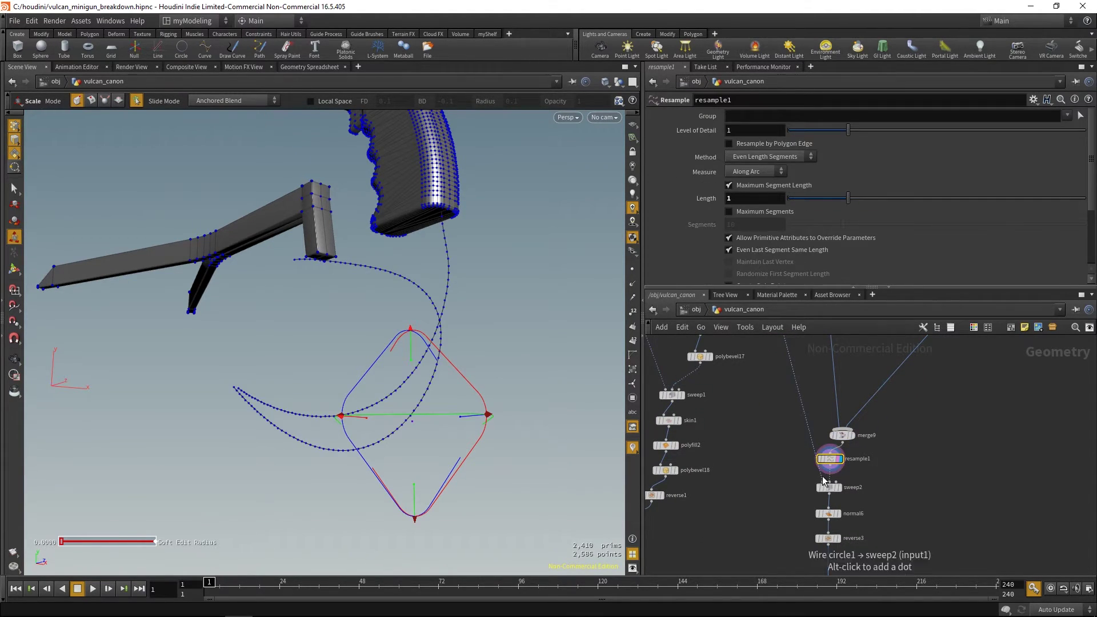
- Display sweep2 and review its Sweep and Output settings, including the Skin Output choices
{"action": "middle_click_drag", "start_coordinate": [854, 503], "coordinate": [866, 488]}
{"action": "left_click_drag", "start_coordinate": [810, 464], "coordinate": [857, 492]}
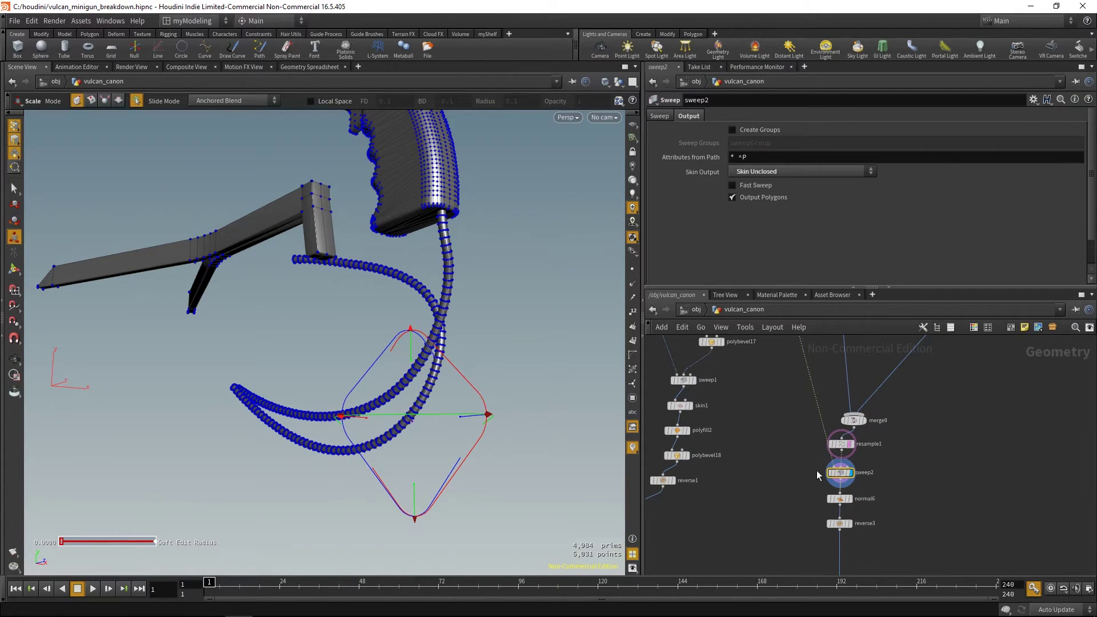
{"action": "left_click", "coordinate": [663, 117]}
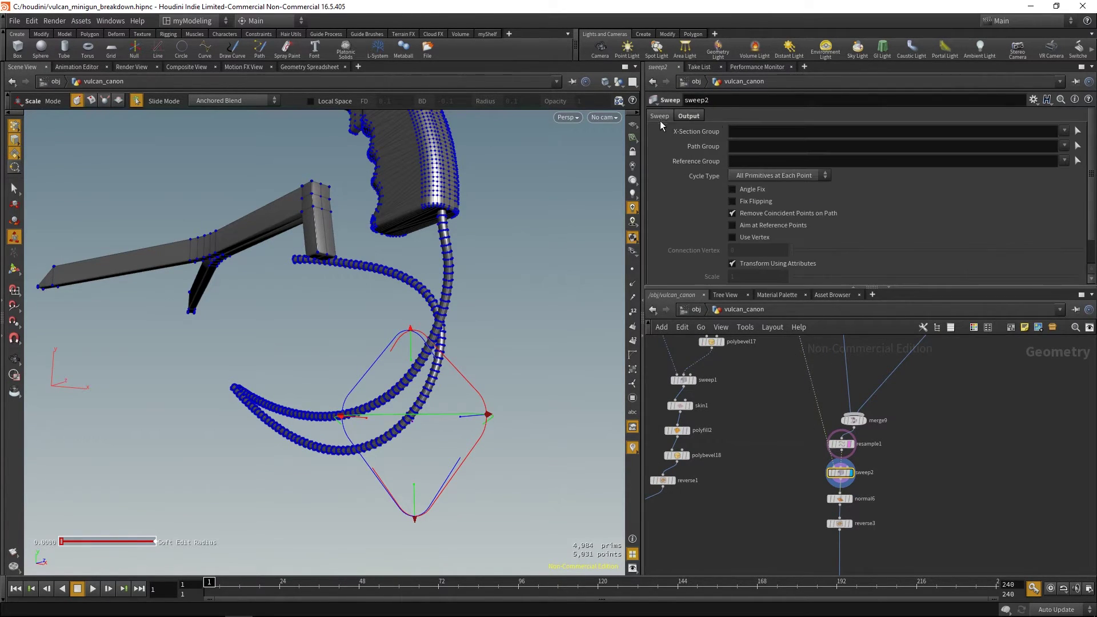
{"action": "left_click", "coordinate": [693, 117]}
{"action": "left_click", "coordinate": [769, 172]}
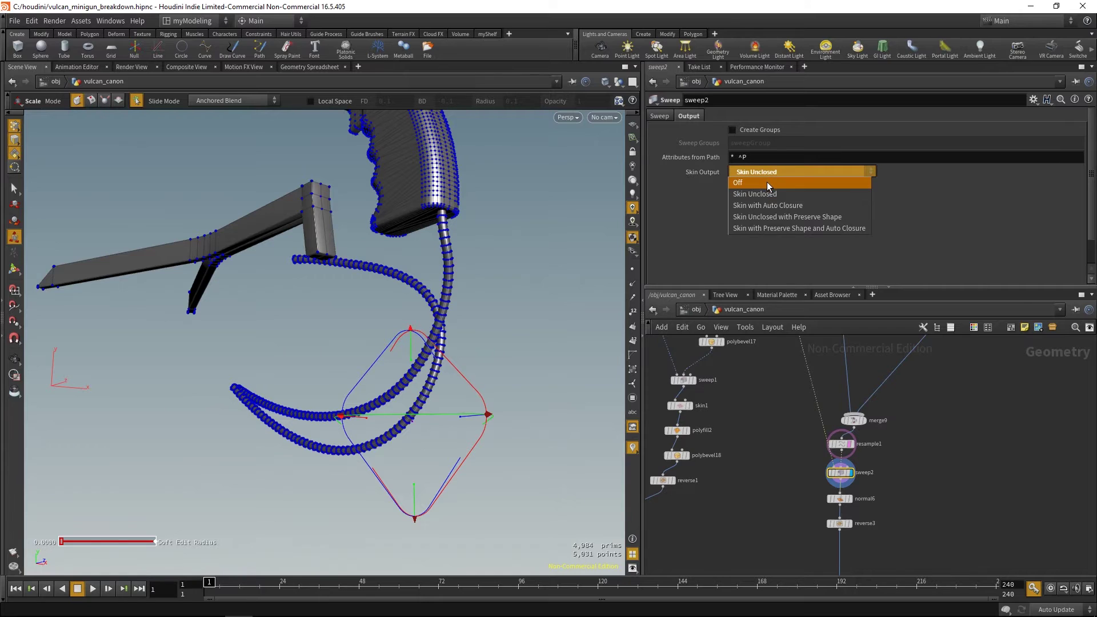
{"action": "left_click", "coordinate": [767, 169]}
{"action": "left_click", "coordinate": [774, 171]}
{"action": "left_click", "coordinate": [766, 184]}
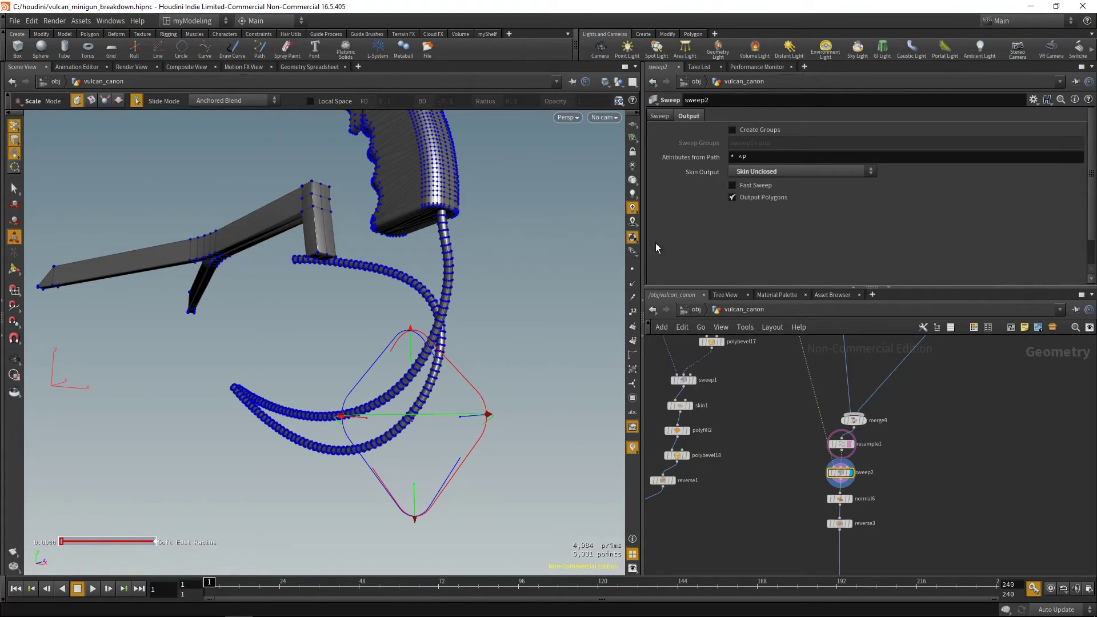
- Compare the swept hoses with Skin Output set to Off and to Skin Unclosed
{"action": "key", "text": "s"}
{"action": "middle_click_drag", "start_coordinate": [543, 346], "coordinate": [549, 361], "text": "alt"}
{"action": "key", "text": "3"}
{"action": "left_click_drag", "start_coordinate": [529, 364], "coordinate": [563, 345], "text": "alt"}
{"action": "left_click", "coordinate": [769, 184]}
{"action": "left_click", "coordinate": [776, 172]}
{"action": "left_click", "coordinate": [775, 193]}
{"action": "key", "text": "space"}
{"action": "left_click_drag", "start_coordinate": [524, 434], "coordinate": [517, 412]}
- Display the hoses at normal6 and at reverse3
{"action": "middle_click_drag", "start_coordinate": [783, 565], "coordinate": [760, 500]}
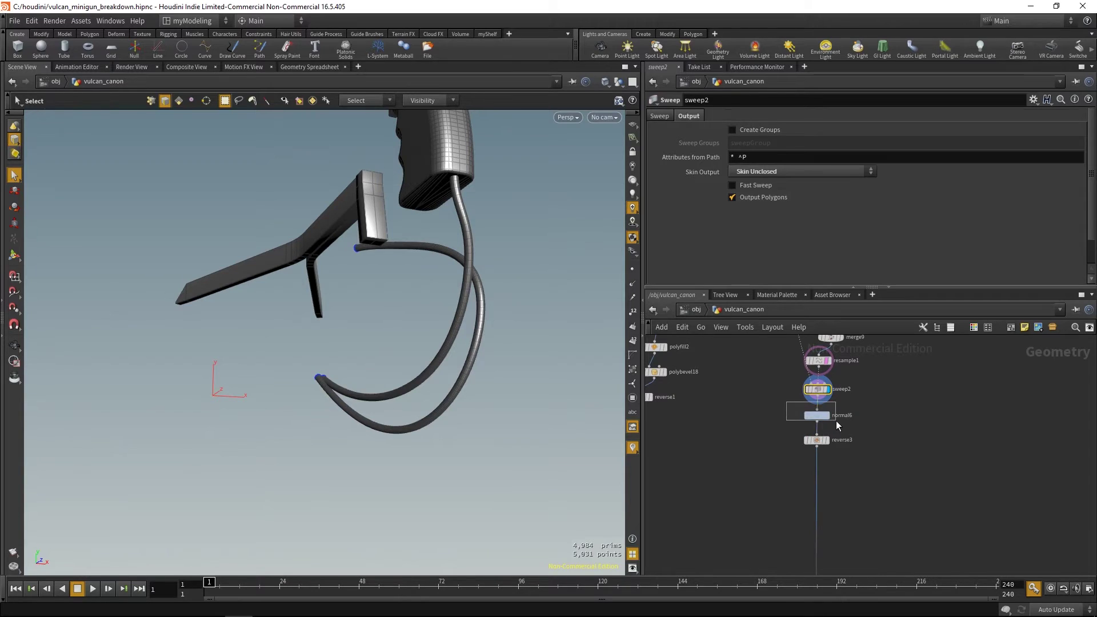
{"action": "left_click_drag", "start_coordinate": [836, 425], "coordinate": [836, 423]}
{"action": "left_click_drag", "start_coordinate": [833, 477], "coordinate": [794, 441]}
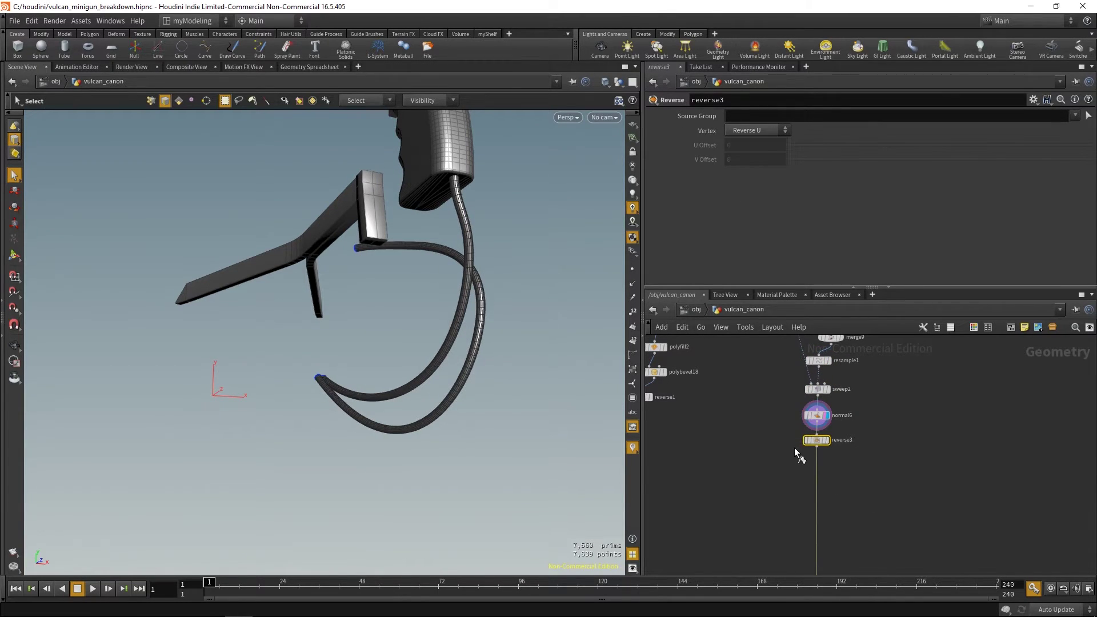
{"action": "left_click", "coordinate": [827, 439]}
{"action": "middle_click_drag", "start_coordinate": [811, 472], "coordinate": [818, 480]}
{"action": "middle_click_drag", "start_coordinate": [804, 550], "coordinate": [806, 562]}
- Show the primitive normals on the reverse3 hoses and examine them closely below the grip
{"action": "left_click_drag", "start_coordinate": [485, 396], "coordinate": [602, 465], "text": "alt"}
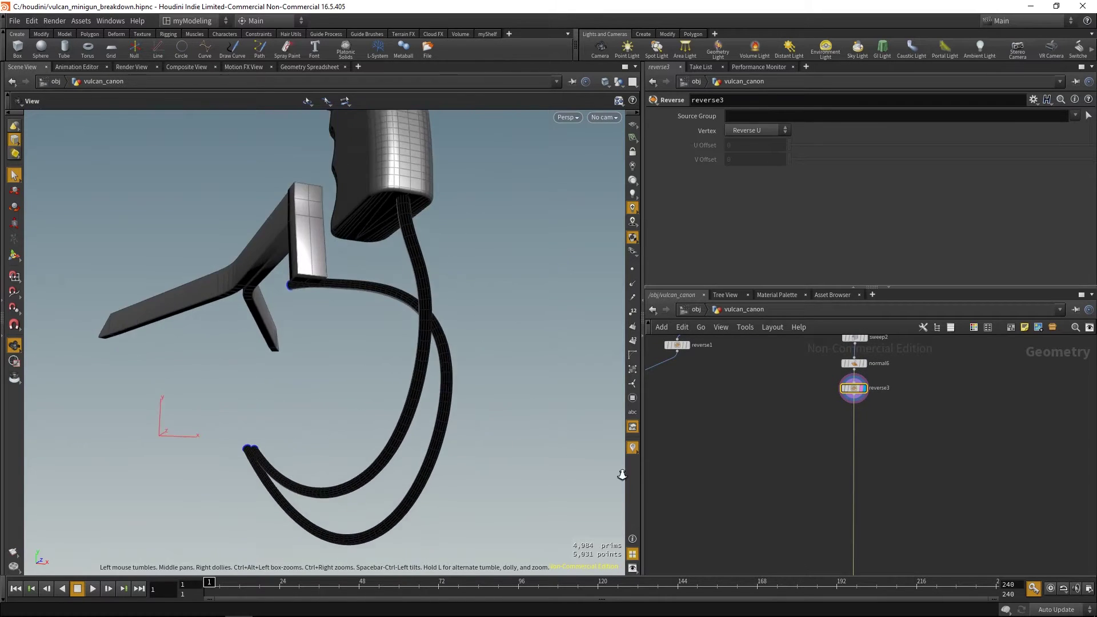
{"action": "right_click_drag", "start_coordinate": [602, 465], "coordinate": [533, 403], "text": "alt"}
{"action": "middle_click_drag", "start_coordinate": [534, 403], "coordinate": [496, 499], "text": "alt"}
{"action": "right_click_drag", "start_coordinate": [496, 498], "coordinate": [676, 463], "text": "alt"}
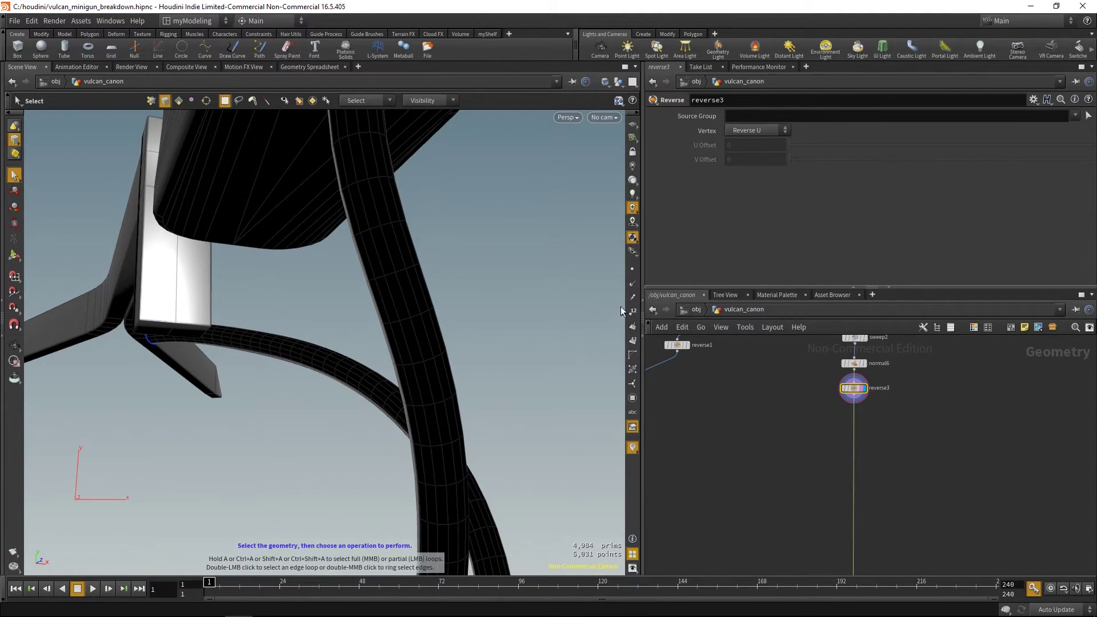
{"action": "left_click", "coordinate": [632, 283]}
{"action": "left_click", "coordinate": [633, 325]}
{"action": "left_click_drag", "start_coordinate": [564, 348], "coordinate": [512, 438], "text": "alt"}
{"action": "right_click_drag", "start_coordinate": [512, 438], "coordinate": [642, 433], "text": "alt"}
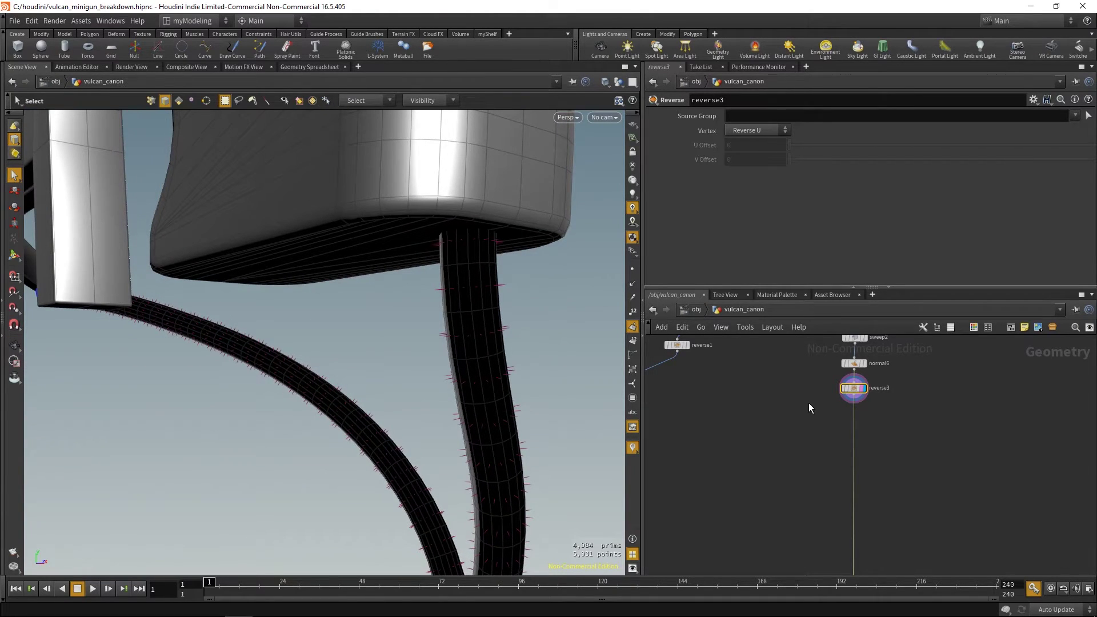
- Bypass and re-enable reverse3 to compare the facing direction of the hose surfaces
{"action": "key", "text": "q"}
{"action": "key", "text": "b"}
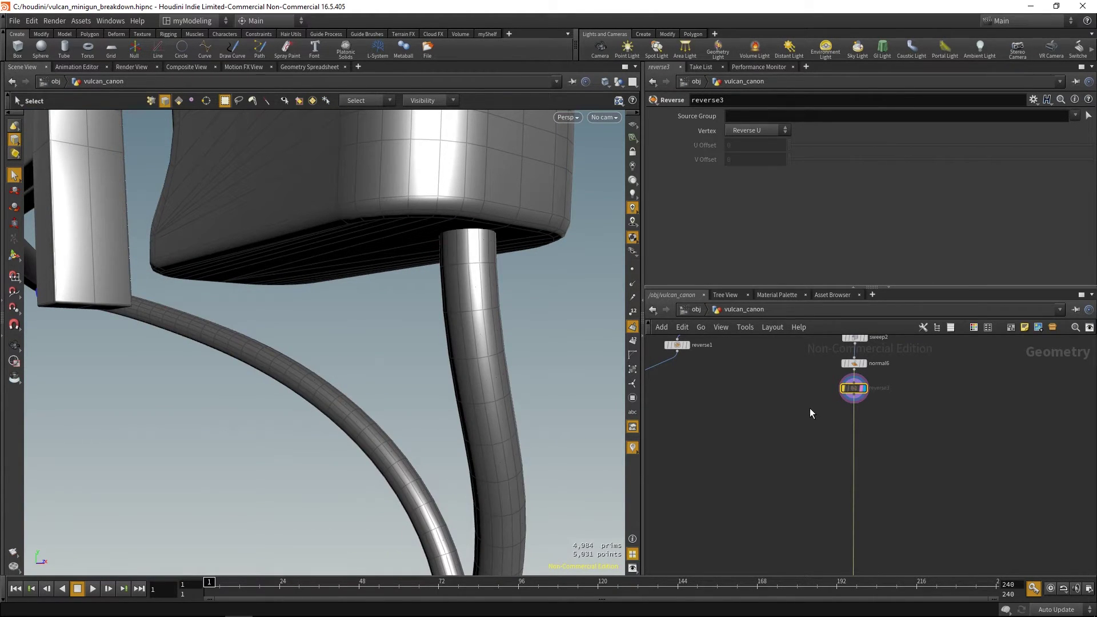
{"action": "key", "text": "b"}
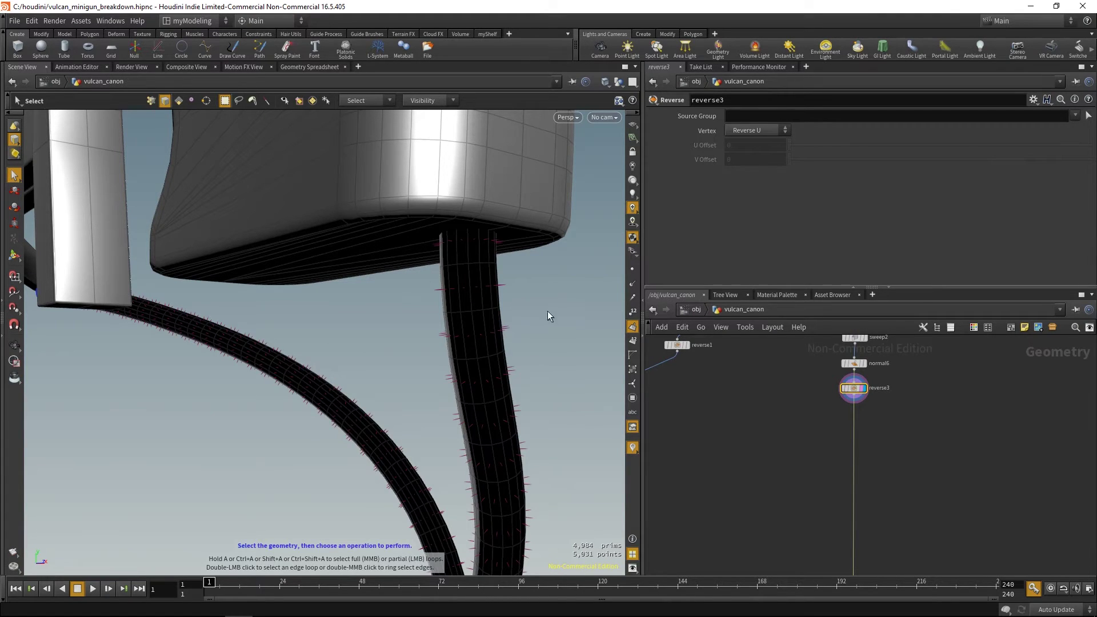
- Find merge1 below the part chains and display the combined cannon, framed in the view
{"action": "right_click_drag", "start_coordinate": [793, 440], "coordinate": [731, 491]}
{"action": "middle_click_drag", "start_coordinate": [689, 521], "coordinate": [903, 450]}
{"action": "middle_click_drag", "start_coordinate": [753, 513], "coordinate": [908, 382]}
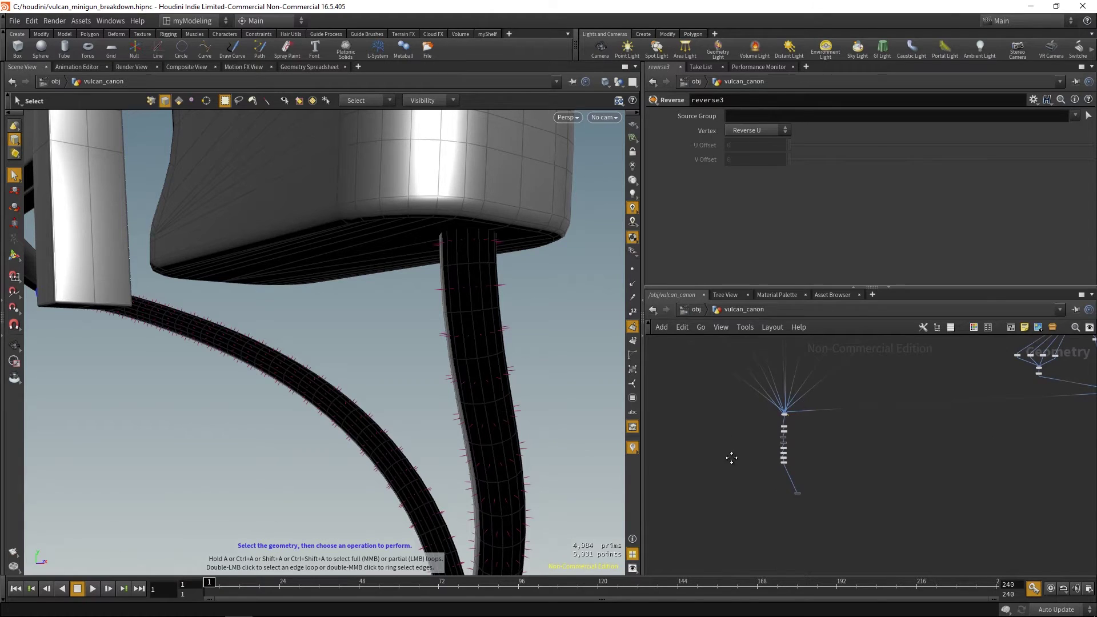
{"action": "scroll", "coordinate": [728, 452], "scroll_direction": "down", "scroll_amount": 5}
{"action": "middle_click_drag", "start_coordinate": [826, 475], "coordinate": [742, 446]}
{"action": "right_click_drag", "start_coordinate": [762, 466], "coordinate": [1014, 523]}
{"action": "middle_click_drag", "start_coordinate": [890, 457], "coordinate": [738, 498]}
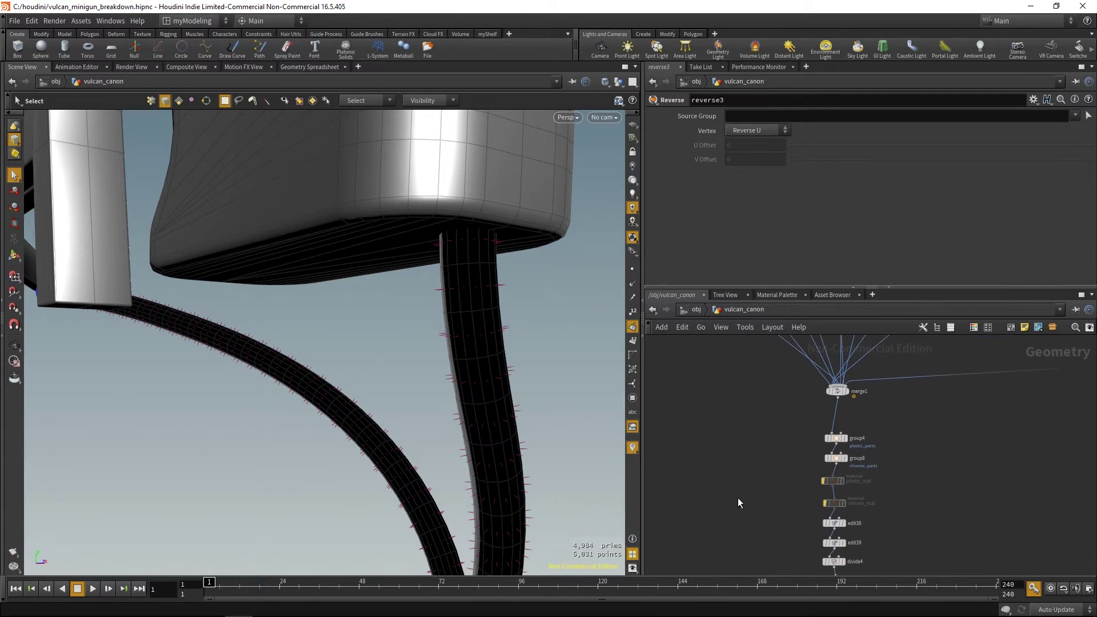
{"action": "left_click", "coordinate": [835, 392]}
{"action": "key", "text": "r"}
{"action": "key", "text": "space+g"}
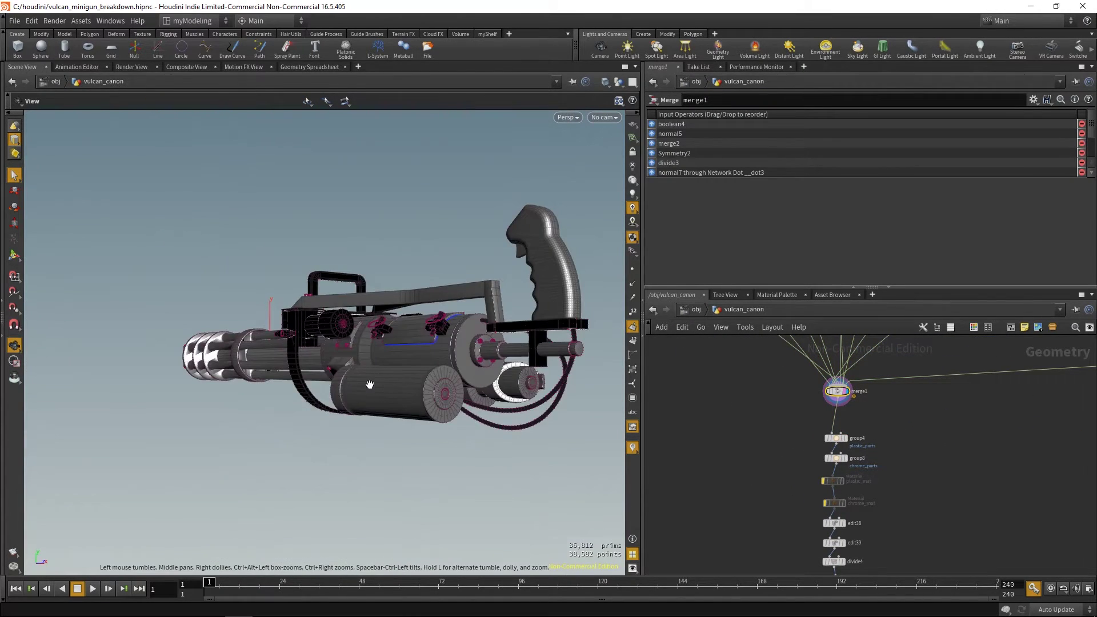
- Hide the primitive normals and examine the combined cannon from several angles
{"action": "left_click_drag", "start_coordinate": [370, 384], "coordinate": [522, 372]}
{"action": "left_click", "coordinate": [633, 327]}
{"action": "left_click_drag", "start_coordinate": [470, 399], "coordinate": [526, 418]}
{"action": "middle_click_drag", "start_coordinate": [527, 419], "coordinate": [616, 372]}
{"action": "left_click_drag", "start_coordinate": [488, 396], "coordinate": [507, 411]}
{"action": "key", "text": "s"}
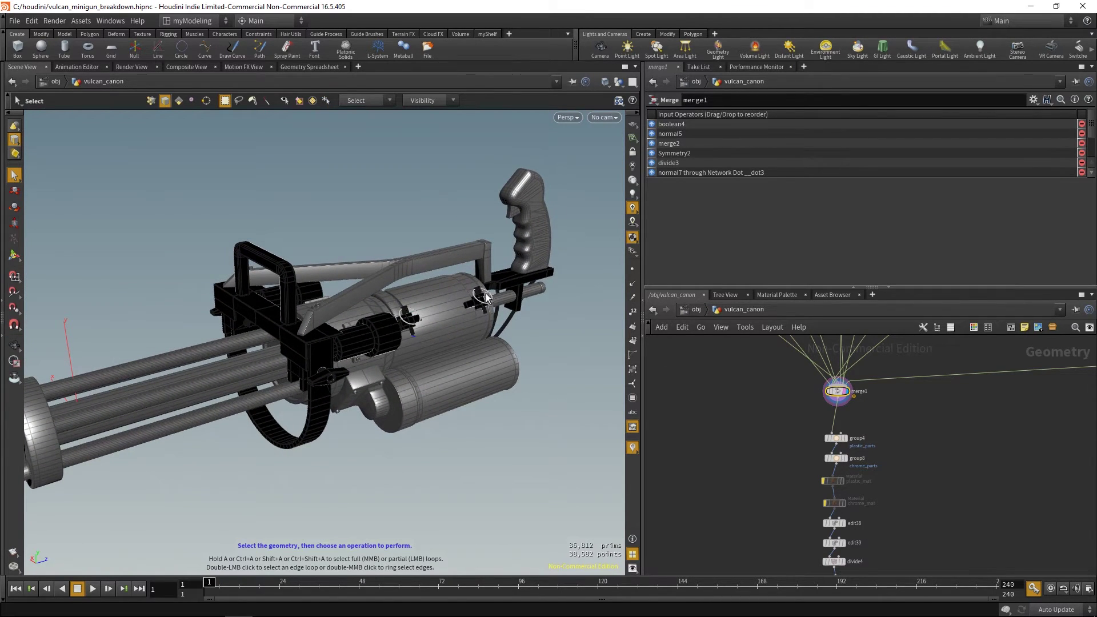
- Display group4 and view the settings of its plastic_parts primitive group
{"action": "middle_click_drag", "start_coordinate": [821, 497], "coordinate": [767, 502]}
{"action": "right_click_drag", "start_coordinate": [737, 468], "coordinate": [764, 460]}
{"action": "middle_click_drag", "start_coordinate": [762, 461], "coordinate": [714, 427]}
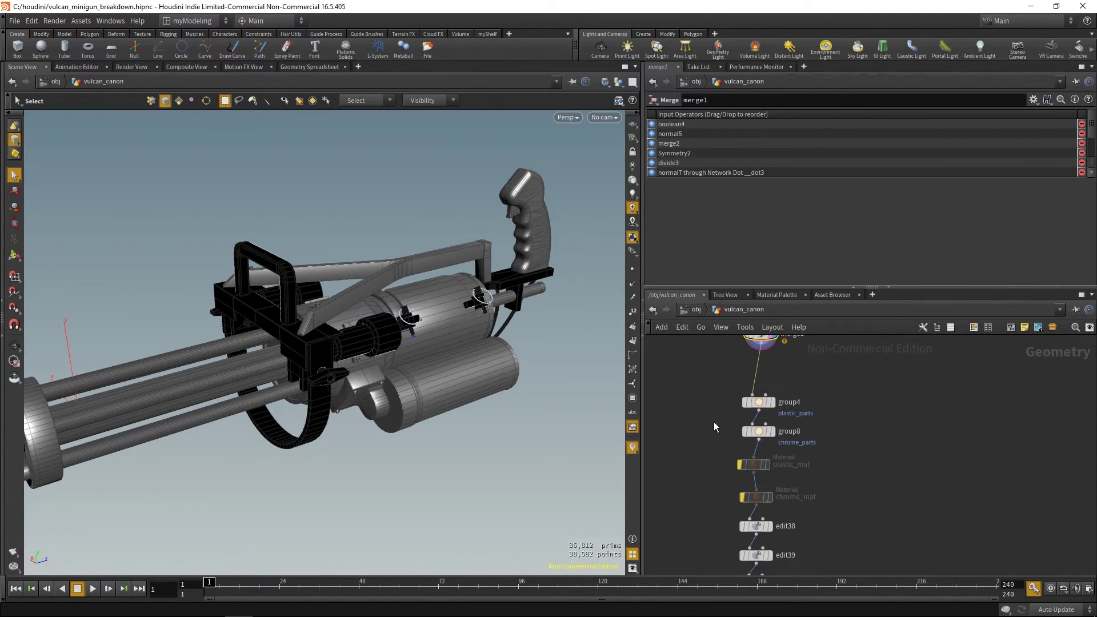
{"action": "left_click_drag", "start_coordinate": [788, 410], "coordinate": [787, 411]}
{"action": "key", "text": "r"}
{"action": "middle_click_drag", "start_coordinate": [730, 423], "coordinate": [743, 413]}
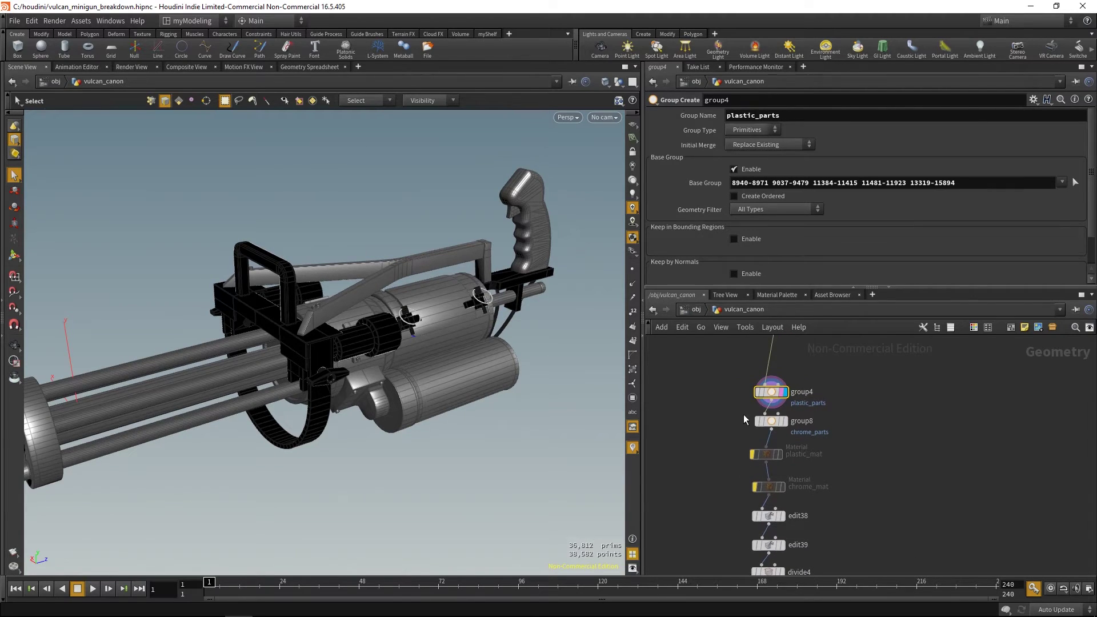
- Display normal4 at the end of the main chain and view the cannon from the side
{"action": "middle_click_drag", "start_coordinate": [730, 497], "coordinate": [745, 372]}
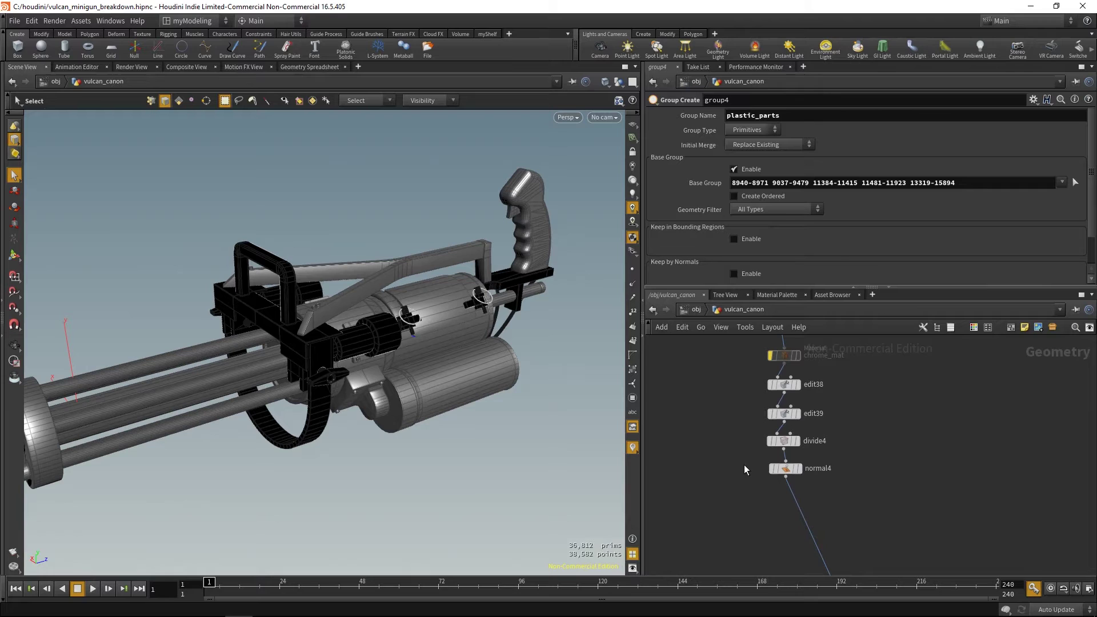
{"action": "left_click_drag", "start_coordinate": [827, 508], "coordinate": [827, 507]}
{"action": "key", "text": "r"}
{"action": "left_click_drag", "start_coordinate": [522, 423], "coordinate": [403, 409], "text": "alt"}
- Find object_merge1 above the transform nodes and display the bolt imported from /obj/bolt_a/OUT
{"action": "middle_click_drag", "start_coordinate": [1028, 365], "coordinate": [858, 468]}
{"action": "right_click_drag", "start_coordinate": [776, 440], "coordinate": [641, 443]}
{"action": "middle_click_drag", "start_coordinate": [995, 448], "coordinate": [797, 471]}
{"action": "right_click_drag", "start_coordinate": [796, 472], "coordinate": [922, 484]}
{"action": "middle_click_drag", "start_coordinate": [864, 418], "coordinate": [848, 530]}
{"action": "scroll", "coordinate": [808, 435], "scroll_direction": "up", "scroll_amount": 4}
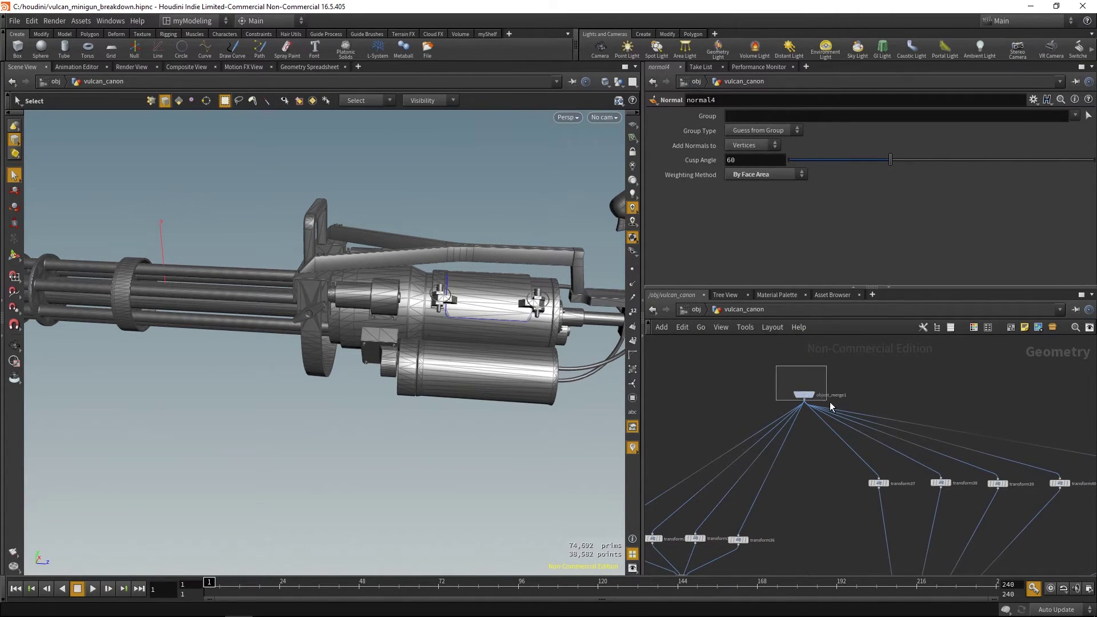
{"action": "left_click_drag", "start_coordinate": [830, 402], "coordinate": [845, 407]}
{"action": "left_click", "coordinate": [812, 394]}
{"action": "key", "text": "space+g"}
- Examine the imported bolt head and its hexagonal socket from the front
{"action": "left_click_drag", "start_coordinate": [365, 331], "coordinate": [479, 384], "text": "alt"}
{"action": "left_click", "coordinate": [634, 117]}
{"action": "left_click_drag", "start_coordinate": [426, 360], "coordinate": [306, 294], "text": "alt"}
{"action": "middle_click_drag", "start_coordinate": [457, 386], "coordinate": [365, 357], "text": "alt"}
{"action": "left_click_drag", "start_coordinate": [365, 357], "coordinate": [372, 335]}
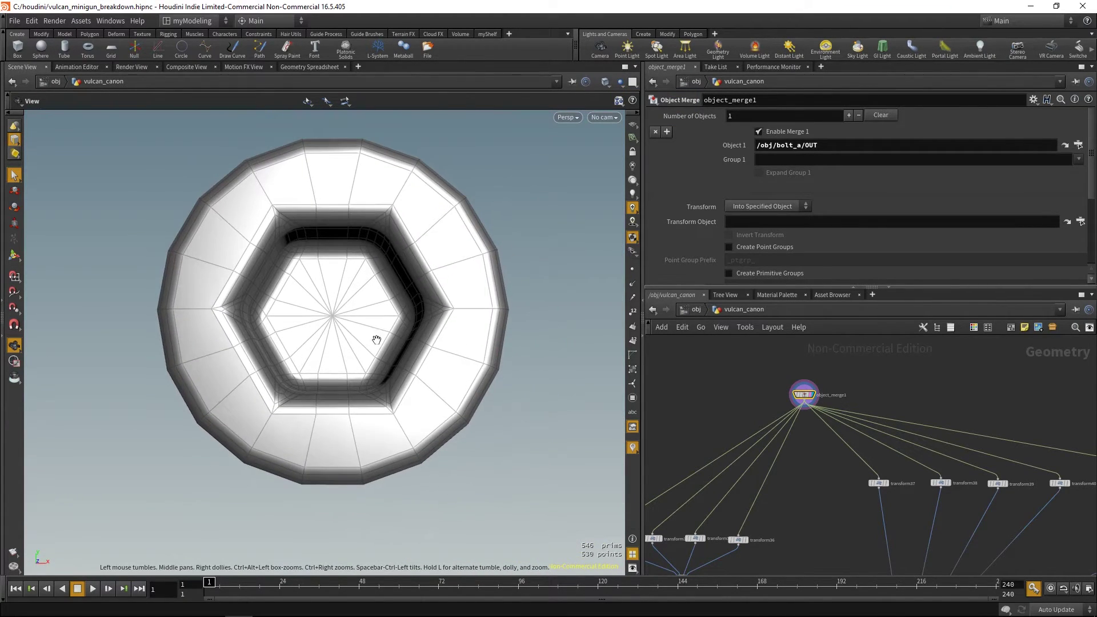
{"action": "key", "text": "s"}
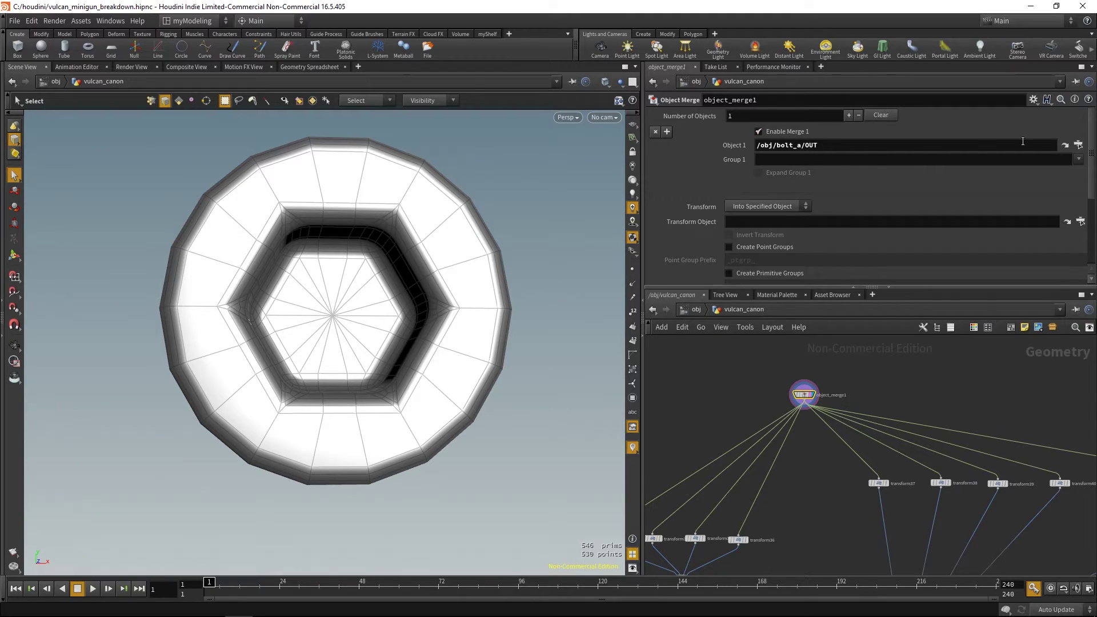
- Jump to the bolt_a network referenced by object_merge1 and select transform1 to view the bolt's source geometry
{"action": "left_click", "coordinate": [1064, 146]}
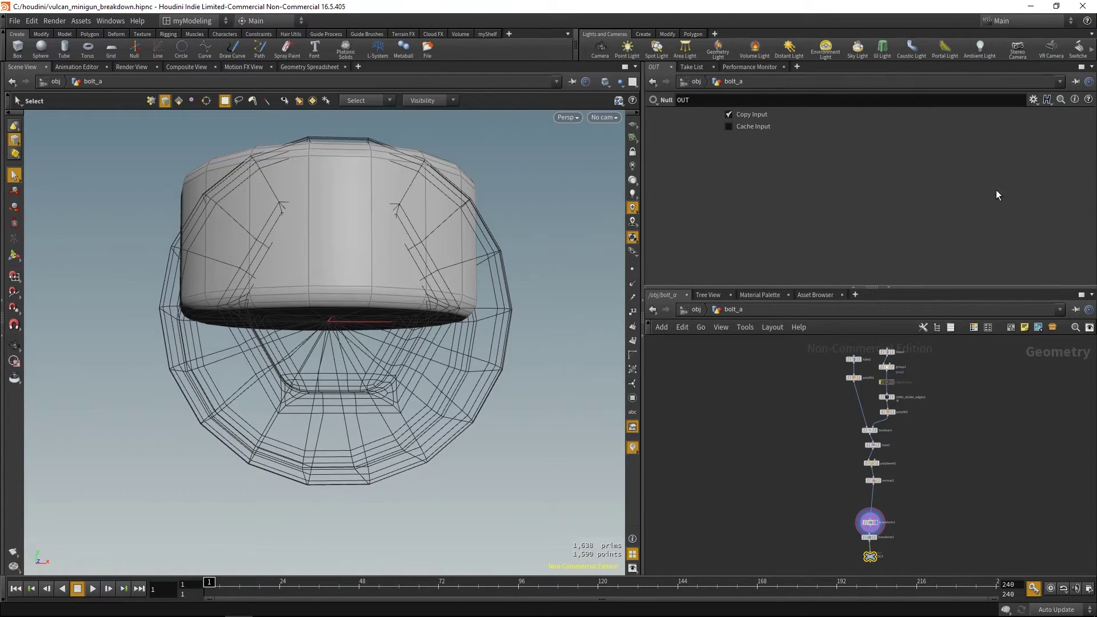
{"action": "middle_click_drag", "start_coordinate": [766, 448], "coordinate": [722, 477]}
{"action": "left_click_drag", "start_coordinate": [435, 389], "coordinate": [721, 475], "text": "alt"}
{"action": "key", "text": "s"}
{"action": "left_click", "coordinate": [820, 487]}
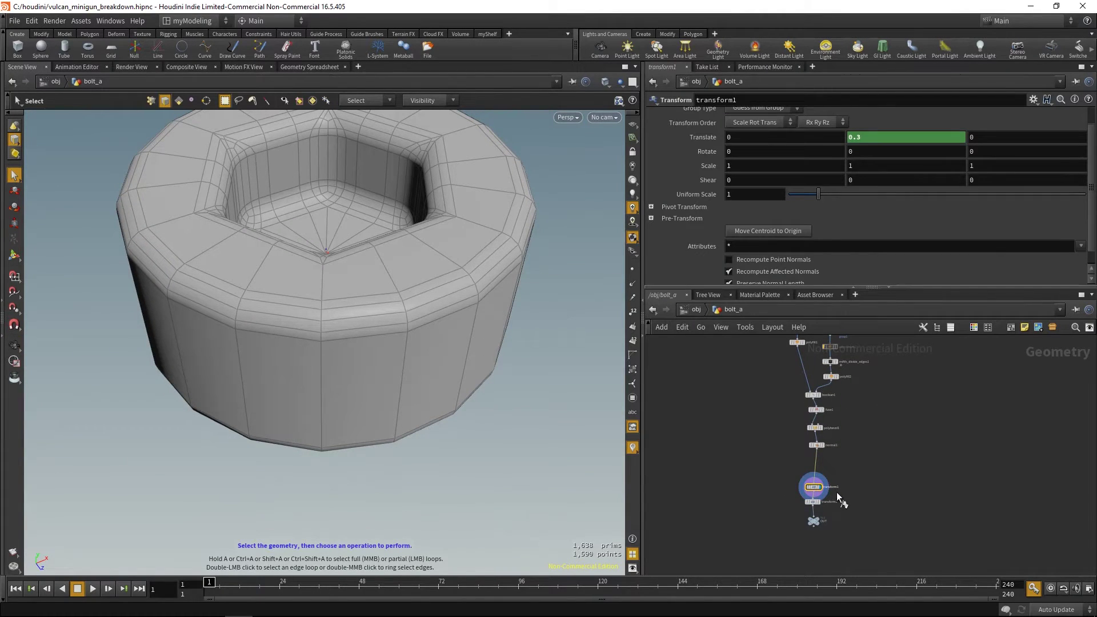
- Display tube2, the bolt's six-sided tube, and frame it in the view
{"action": "middle_click_drag", "start_coordinate": [754, 429], "coordinate": [751, 507]}
{"action": "left_click", "coordinate": [834, 395]}
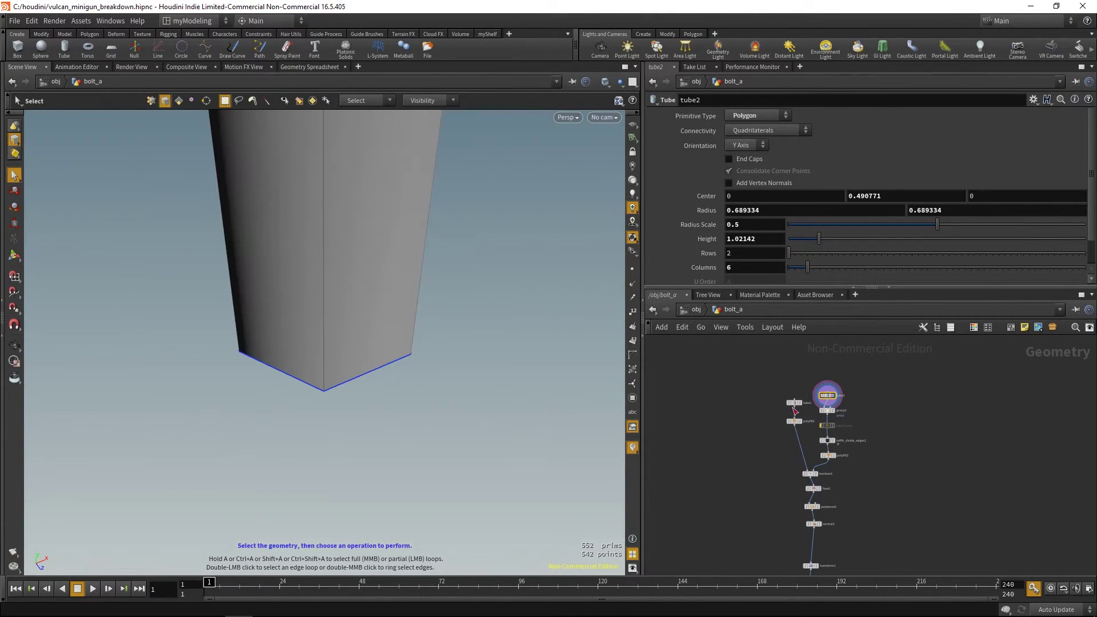
{"action": "key", "text": "Escape"}
{"action": "key", "text": "space+f"}
{"action": "left_click_drag", "start_coordinate": [464, 404], "coordinate": [508, 400]}
{"action": "key", "text": "Escape"}
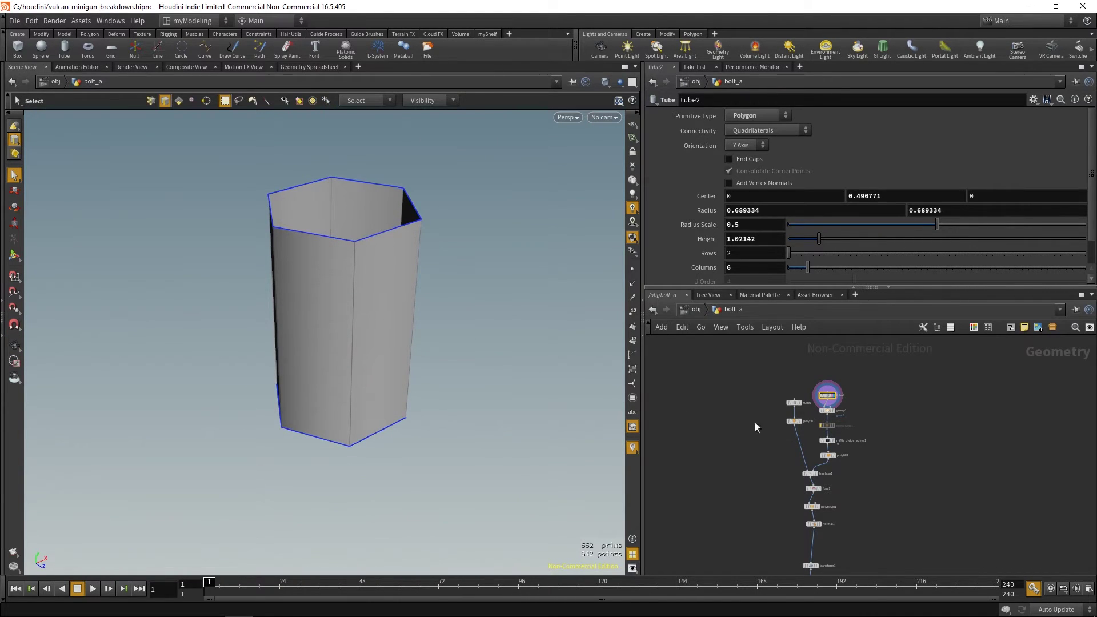
- Display the bolt's round tube1 and its capped version at polyfill1
{"action": "scroll", "coordinate": [763, 411], "scroll_direction": "up", "scroll_amount": 5}
{"action": "left_click", "coordinate": [773, 389]}
{"action": "key", "text": "r"}
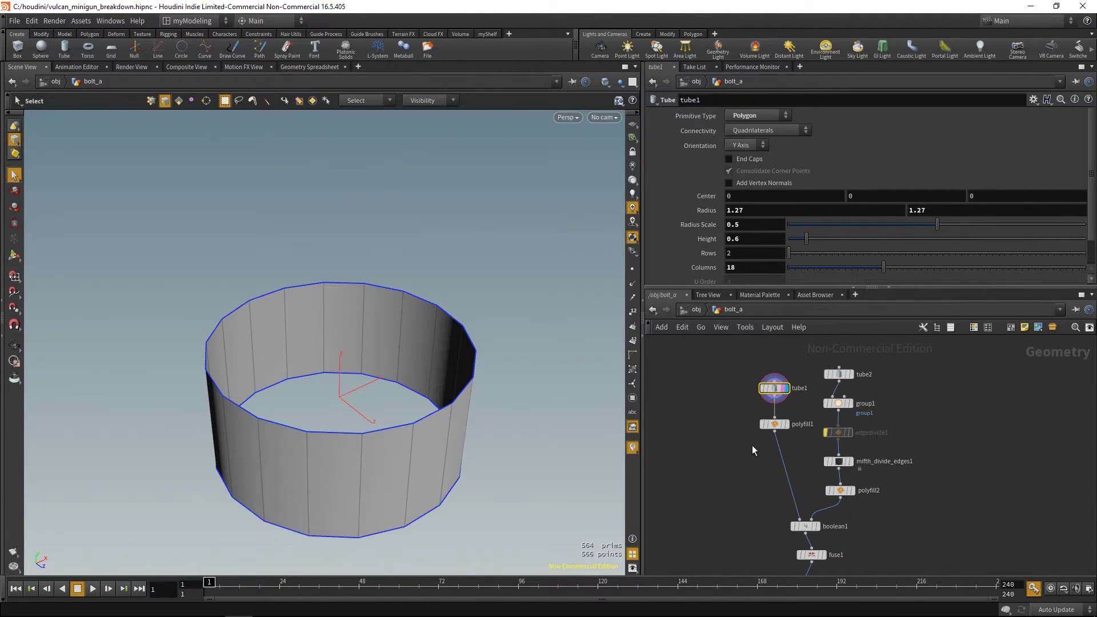
{"action": "middle_click_drag", "start_coordinate": [752, 445], "coordinate": [733, 430]}
{"action": "left_click", "coordinate": [750, 409]}
{"action": "key", "text": "r"}
{"action": "middle_click_drag", "start_coordinate": [806, 477], "coordinate": [773, 455]}
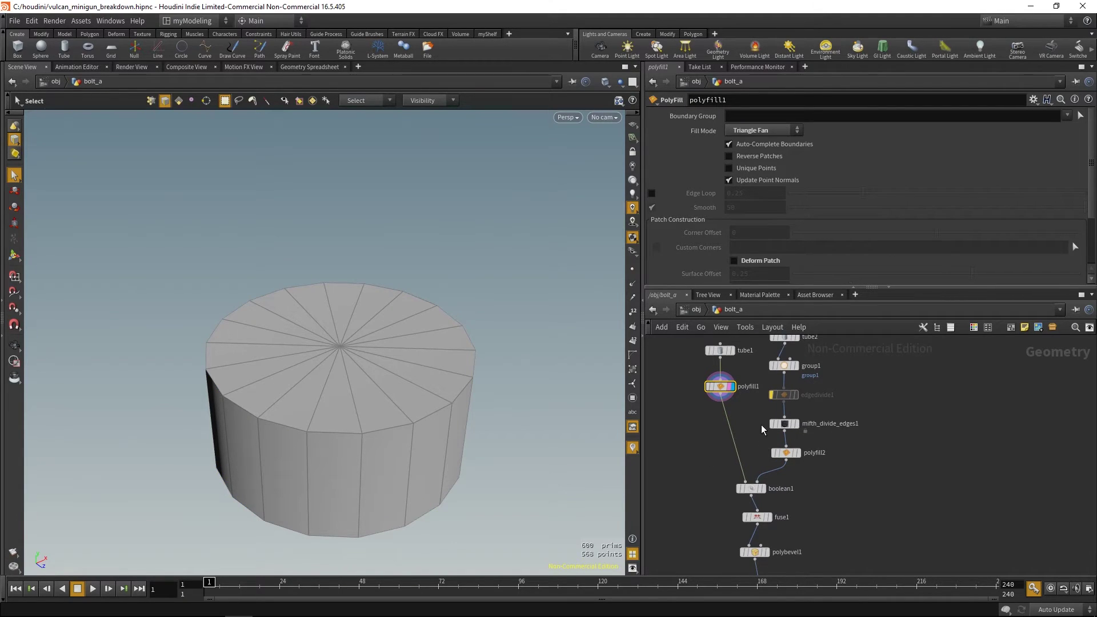
- Display group1, review its maximum edge length setting and highlight the grouped rim edges of the hexagonal tube
{"action": "middle_click_drag", "start_coordinate": [769, 381], "coordinate": [771, 425]}
{"action": "left_click", "coordinate": [797, 411]}
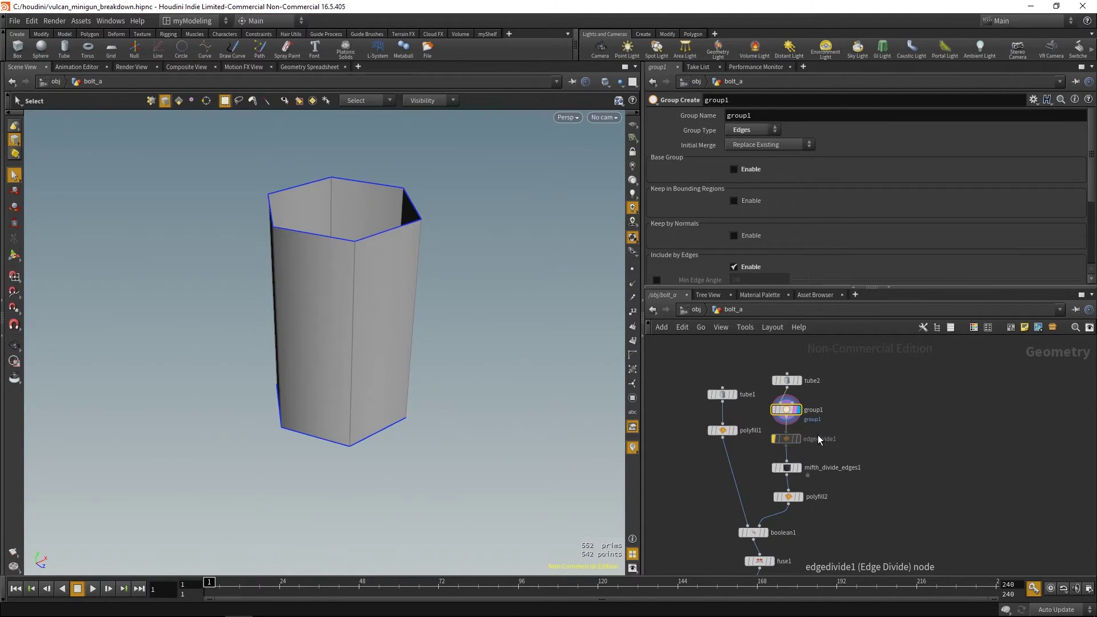
{"action": "left_click_drag", "start_coordinate": [1088, 178], "coordinate": [1092, 247]}
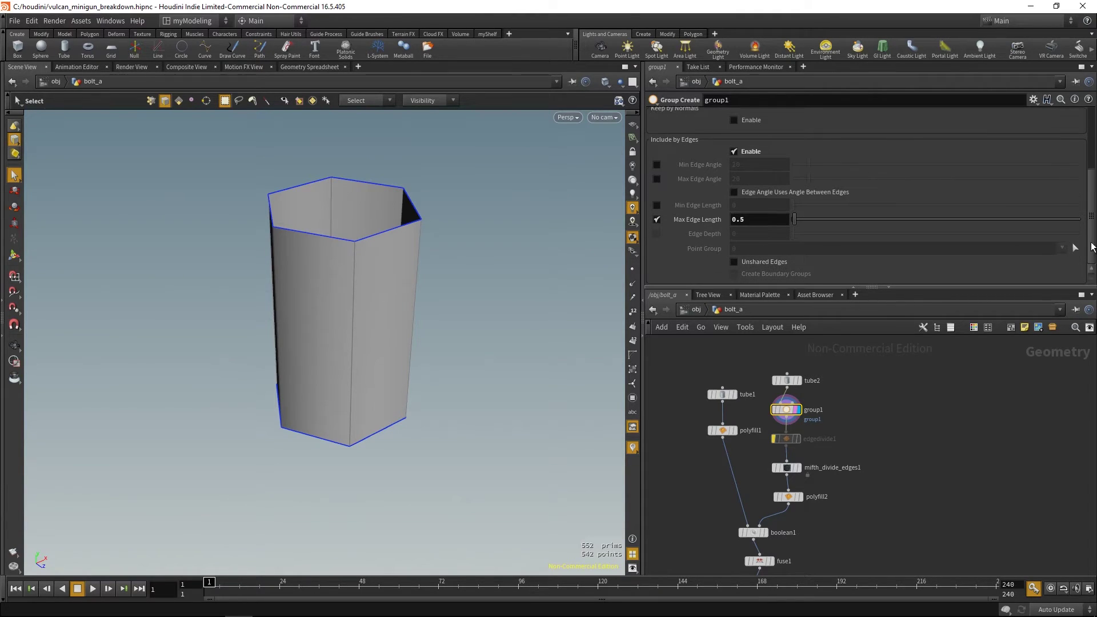
{"action": "left_click", "coordinate": [14, 258]}
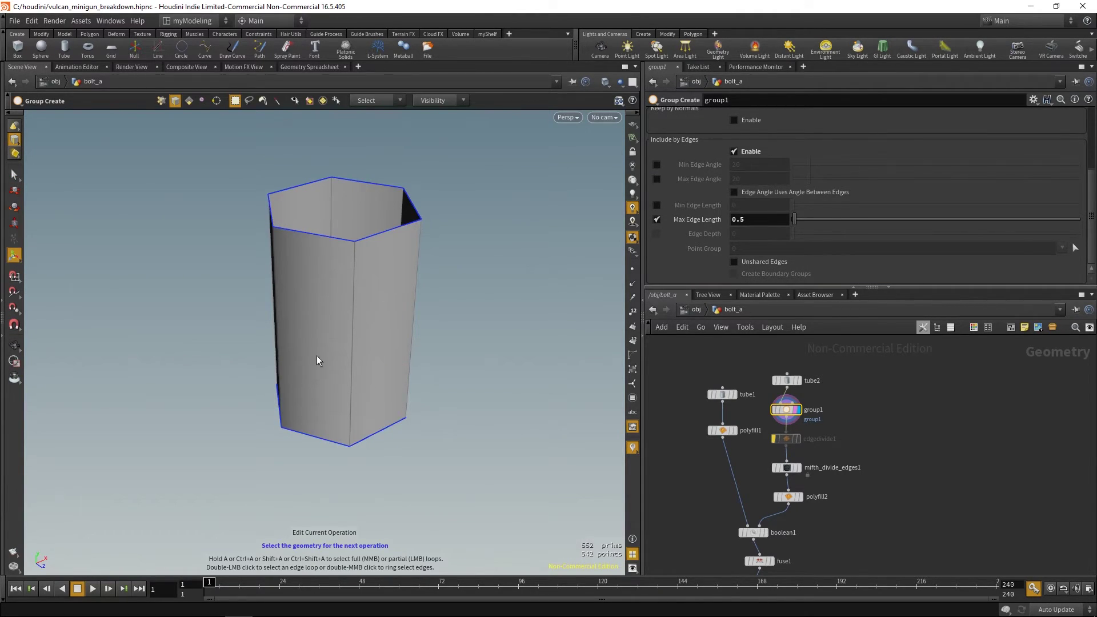
{"action": "left_click", "coordinate": [795, 413]}
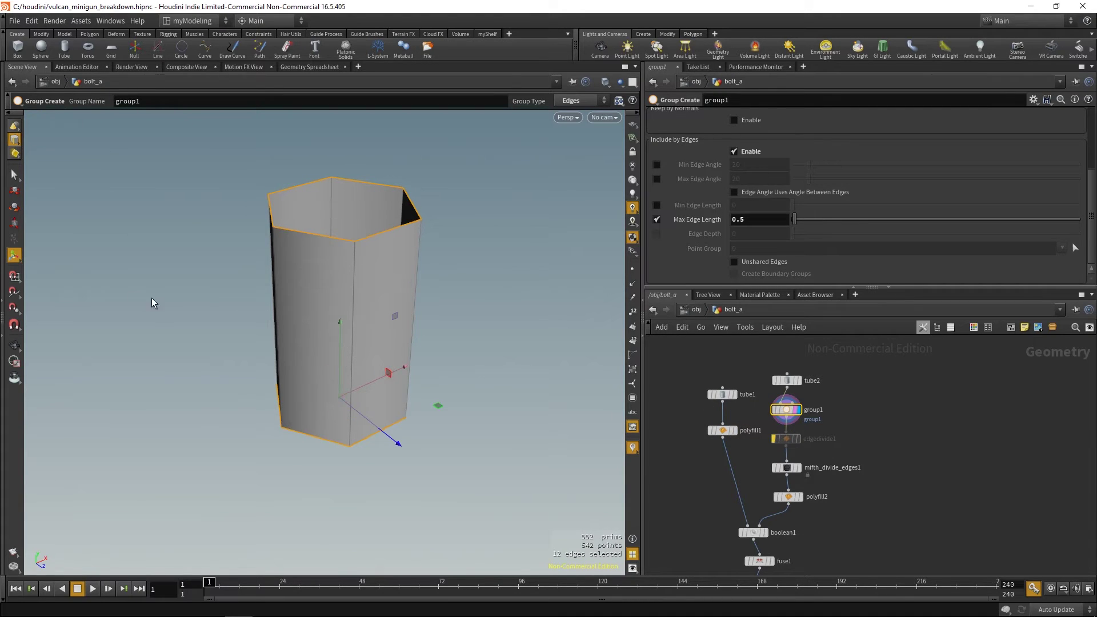
- Show the hexagonal tube's divided edges at mifth_divide_edges1 and its filled caps at polyfill2
{"action": "left_click", "coordinate": [791, 472]}
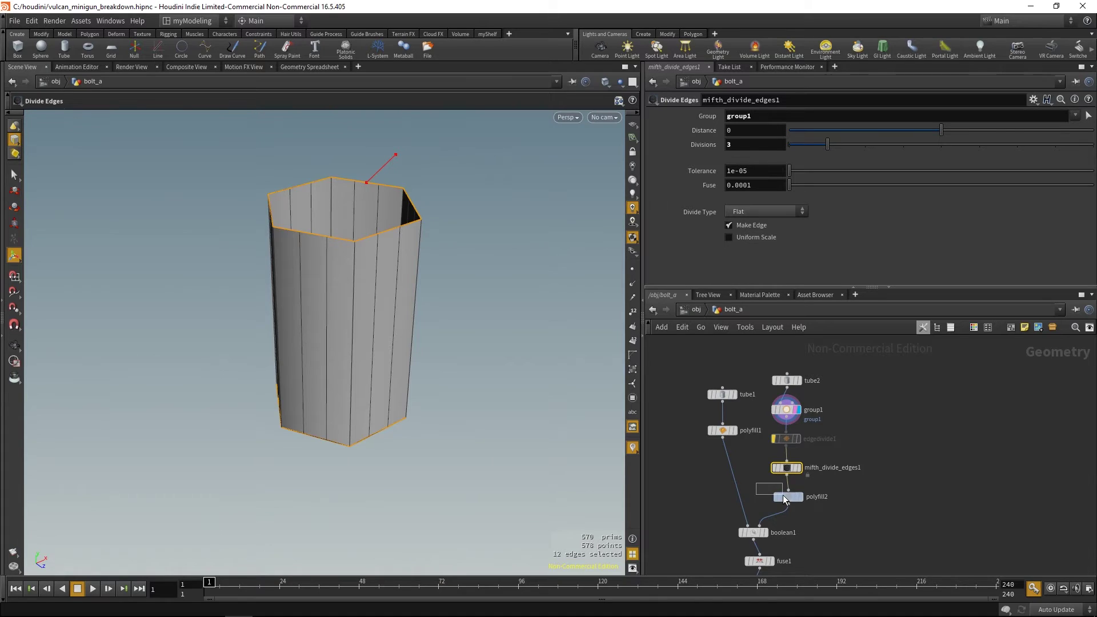
{"action": "left_click", "coordinate": [810, 506]}
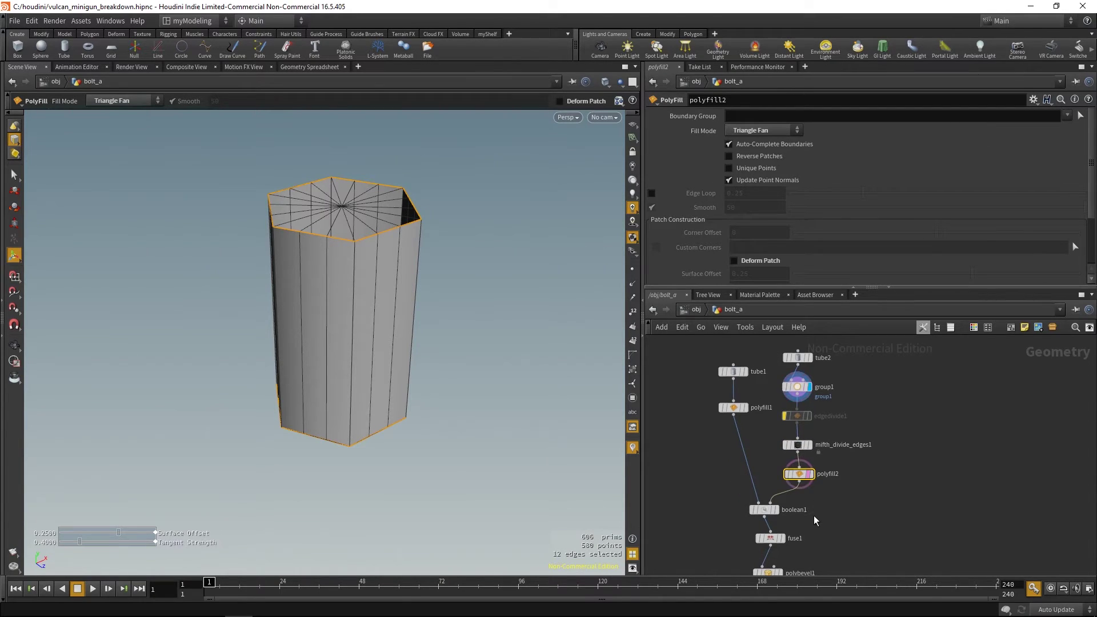
- Display boolean1 and examine how the hexagonal tube is subtracted from the round bolt body
{"action": "left_click", "coordinate": [786, 470]}
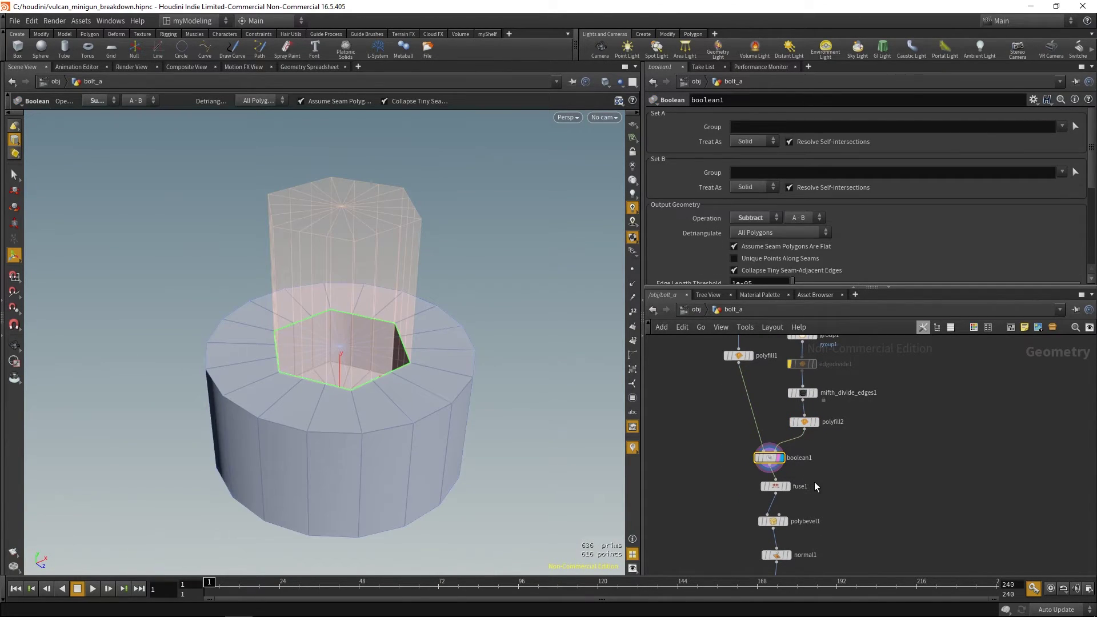
{"action": "left_click_drag", "start_coordinate": [549, 396], "coordinate": [493, 485], "text": "alt"}
{"action": "middle_click_drag", "start_coordinate": [493, 485], "coordinate": [492, 434], "text": "alt"}
{"action": "left_click_drag", "start_coordinate": [491, 434], "coordinate": [588, 445], "text": "alt"}
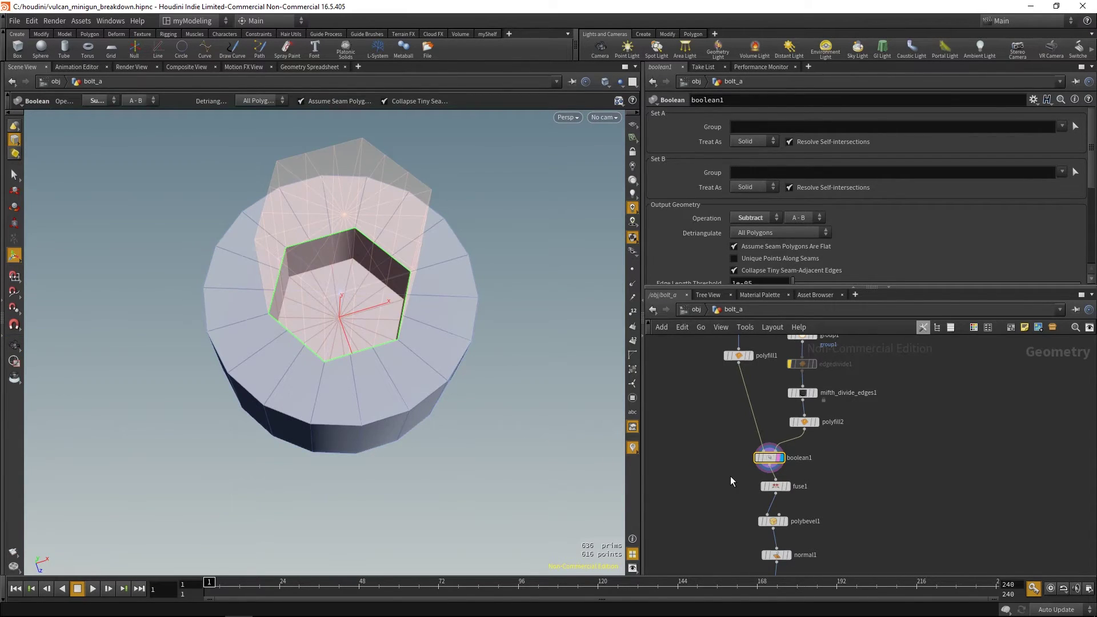
- Display the bolt's fuse1, polybevel1 and normal1 stages in turn to examine its beveled edges
{"action": "left_click", "coordinate": [787, 486]}
{"action": "middle_click_drag", "start_coordinate": [816, 503], "coordinate": [845, 470]}
{"action": "left_click", "coordinate": [800, 483]}
{"action": "left_click", "coordinate": [795, 488]}
{"action": "middle_click_drag", "start_coordinate": [763, 552], "coordinate": [755, 457]}
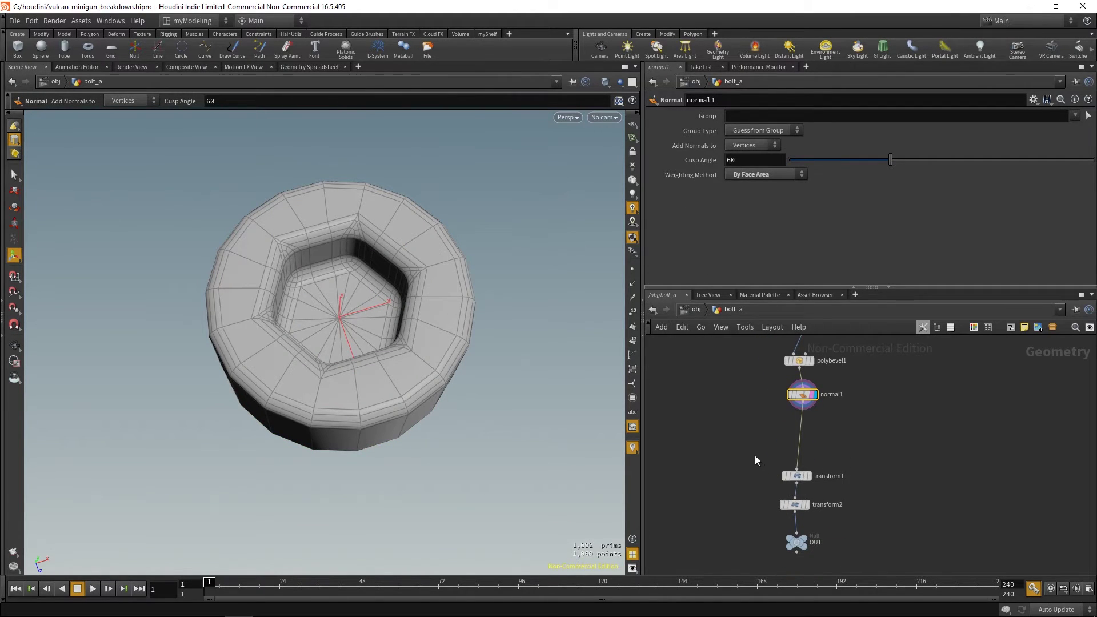
- Display the bolt's transform1 and transform2 stages and its OUT node, examining the 90-degree X rotation
{"action": "left_click", "coordinate": [796, 476]}
{"action": "mouse_move", "coordinate": [771, 519]}
{"action": "left_click_drag", "start_coordinate": [796, 512], "coordinate": [799, 513]}
{"action": "key", "text": "r"}
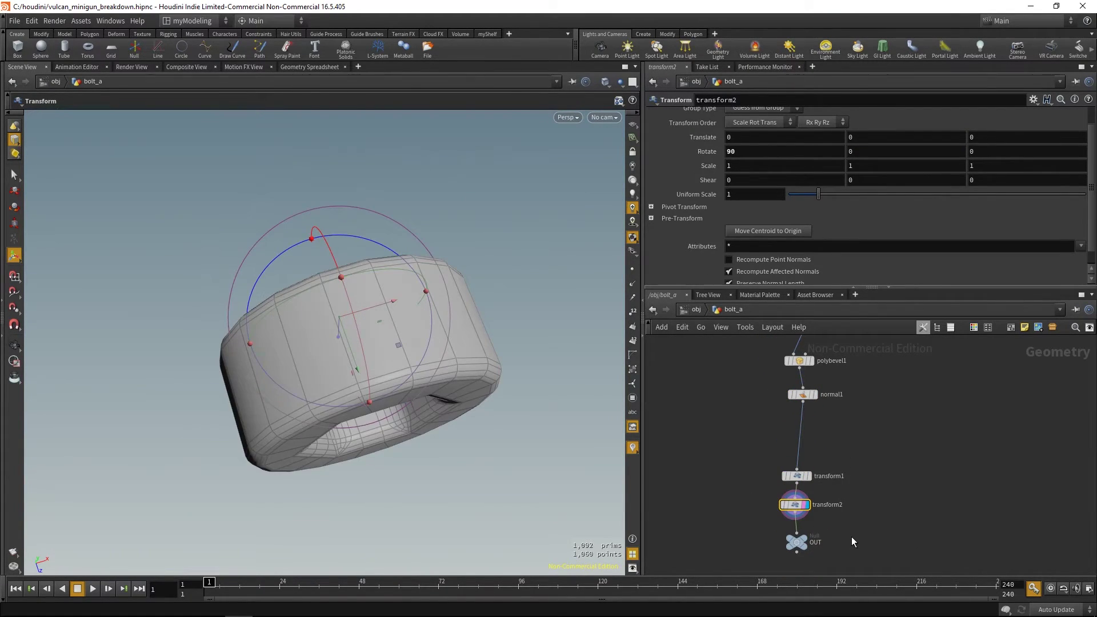
{"action": "middle_click_drag", "start_coordinate": [826, 526], "coordinate": [838, 485]}
{"action": "left_click_drag", "start_coordinate": [426, 422], "coordinate": [379, 397], "text": "alt"}
{"action": "key", "text": "Return"}
{"action": "key", "text": "Escape"}
{"action": "left_click_drag", "start_coordinate": [469, 400], "coordinate": [434, 425]}
{"action": "key", "text": "Return"}
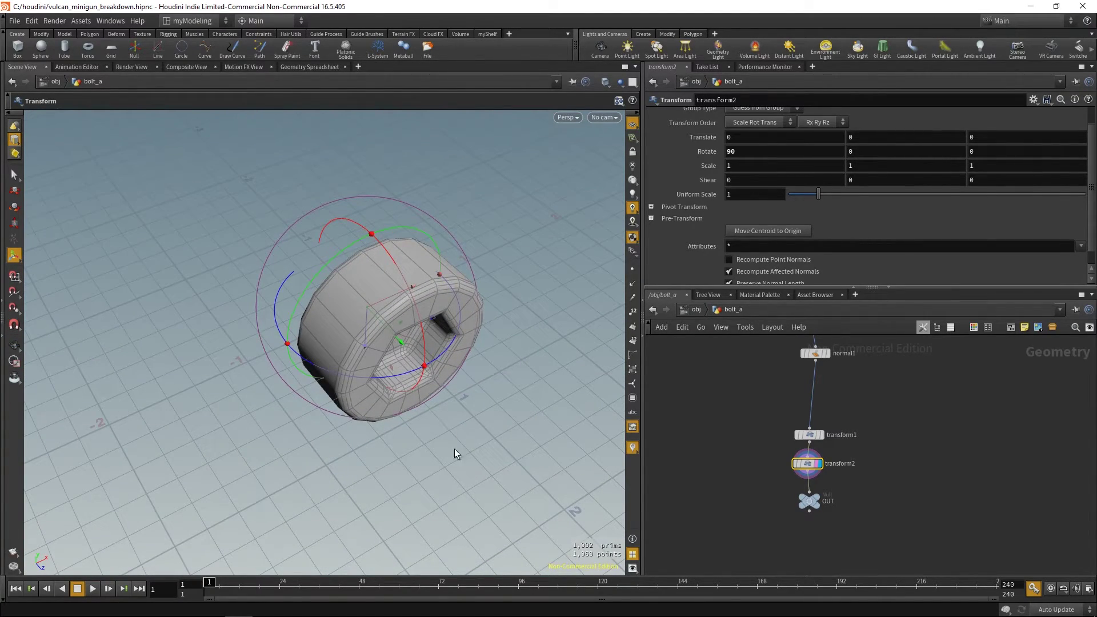
{"action": "left_click_drag", "start_coordinate": [399, 444], "coordinate": [579, 406], "text": "alt"}
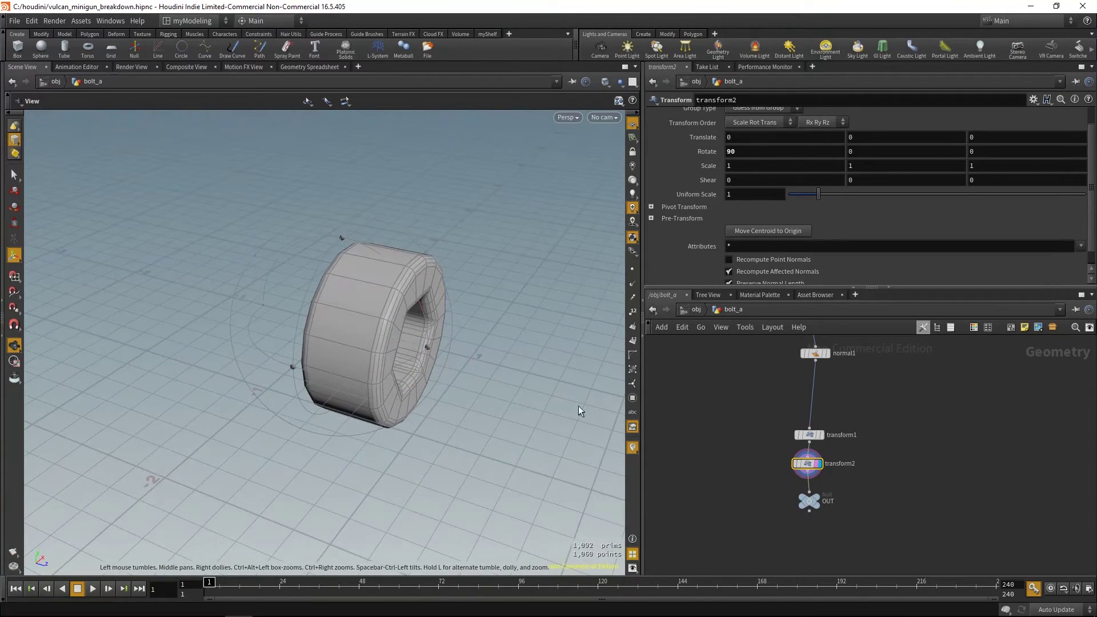
{"action": "left_click", "coordinate": [809, 501]}
- Return to the scene level and open vulcan_canon to examine object_merge1, which imports /obj/bolt_a/OUT
{"action": "left_click_drag", "start_coordinate": [489, 428], "coordinate": [412, 392], "text": "alt"}
{"action": "key", "text": "u"}
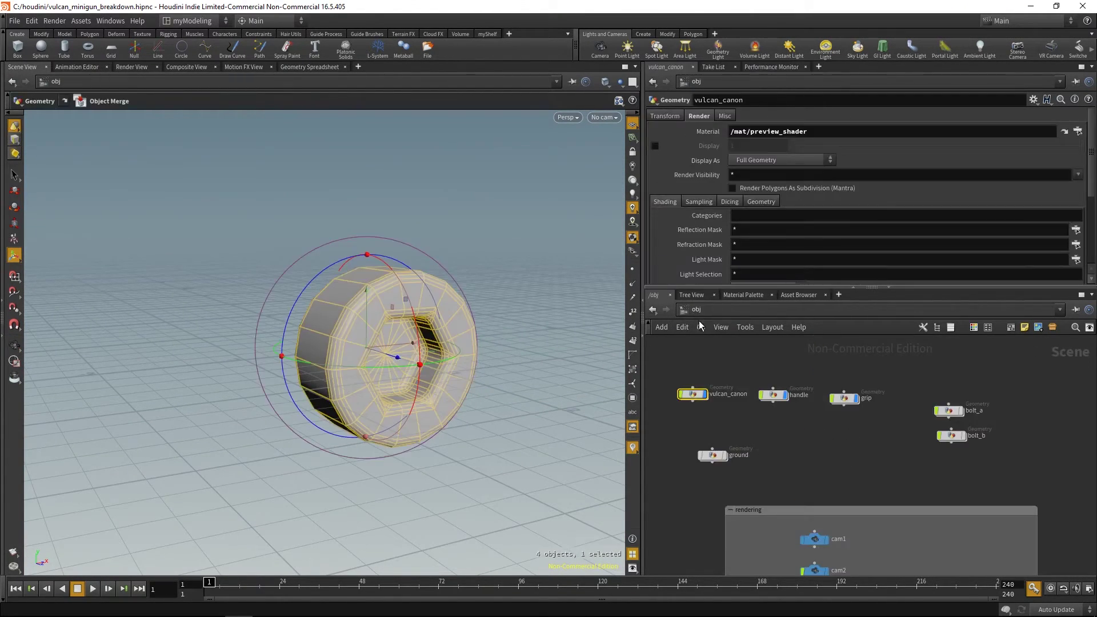
{"action": "middle_click_drag", "start_coordinate": [857, 446], "coordinate": [818, 449]}
{"action": "middle_click_drag", "start_coordinate": [714, 443], "coordinate": [770, 442]}
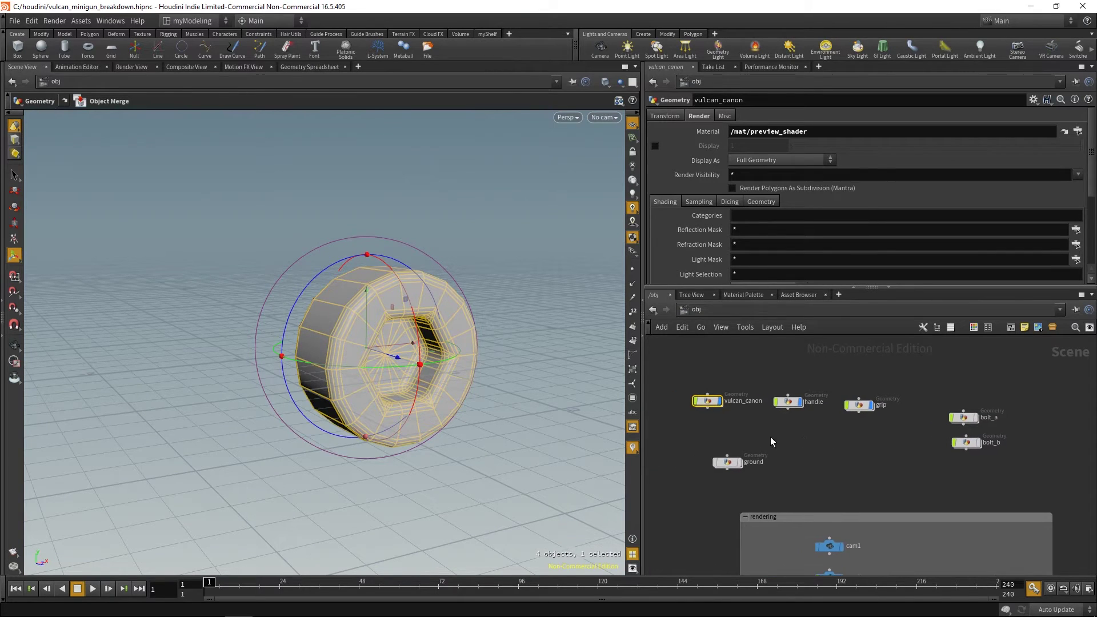
{"action": "double_click", "coordinate": [709, 402]}
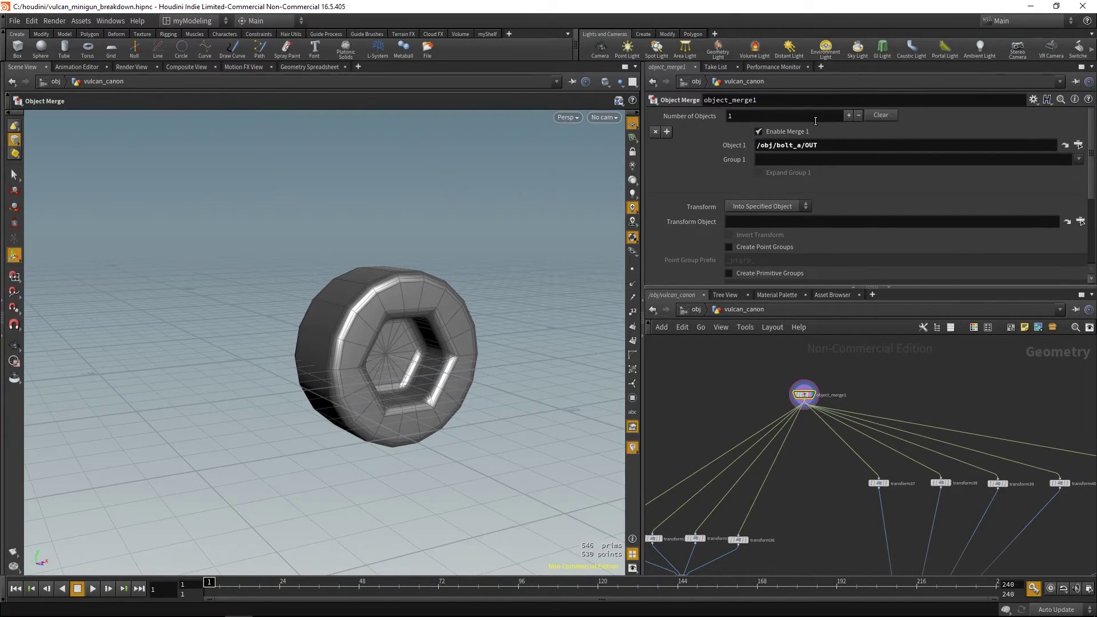
{"action": "left_click_drag", "start_coordinate": [507, 332], "coordinate": [523, 418]}
{"action": "middle_click_drag", "start_coordinate": [727, 428], "coordinate": [877, 350]}
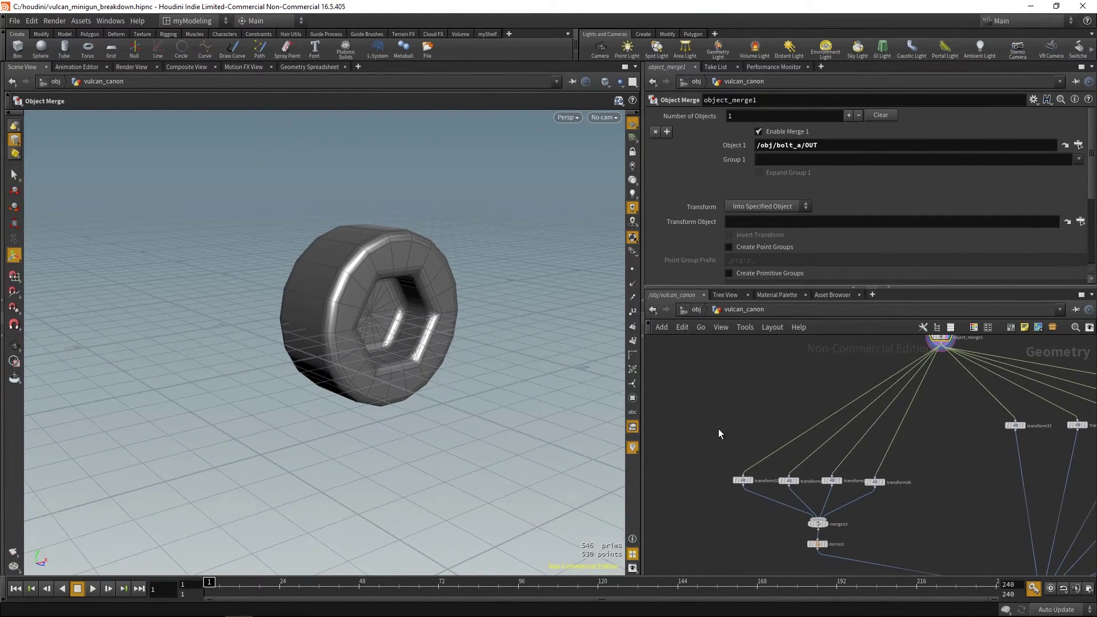
- Display the imported bolt's placement at transform32 and frame it for inspection
{"action": "left_click", "coordinate": [742, 480]}
{"action": "key", "text": "space+g"}
{"action": "right_click_drag", "start_coordinate": [413, 366], "coordinate": [338, 392]}
{"action": "middle_click_drag", "start_coordinate": [384, 394], "coordinate": [420, 422]}
- Display the merged cannon at normal4, at the end of the node chain
{"action": "middle_click_drag", "start_coordinate": [737, 569], "coordinate": [837, 458]}
{"action": "right_click_drag", "start_coordinate": [806, 474], "coordinate": [743, 511]}
{"action": "middle_click_drag", "start_coordinate": [734, 518], "coordinate": [893, 428]}
{"action": "right_click_drag", "start_coordinate": [816, 467], "coordinate": [830, 462]}
{"action": "scroll", "coordinate": [829, 461], "scroll_direction": "up", "scroll_amount": 3}
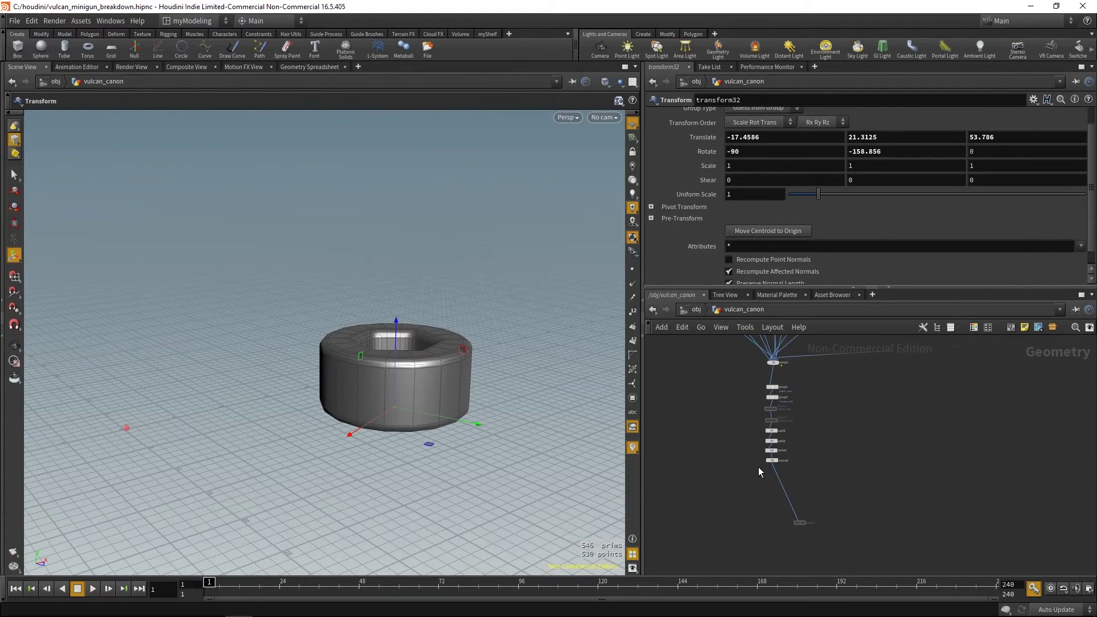
{"action": "left_click_drag", "start_coordinate": [749, 458], "coordinate": [796, 483]}
{"action": "key", "text": "r"}
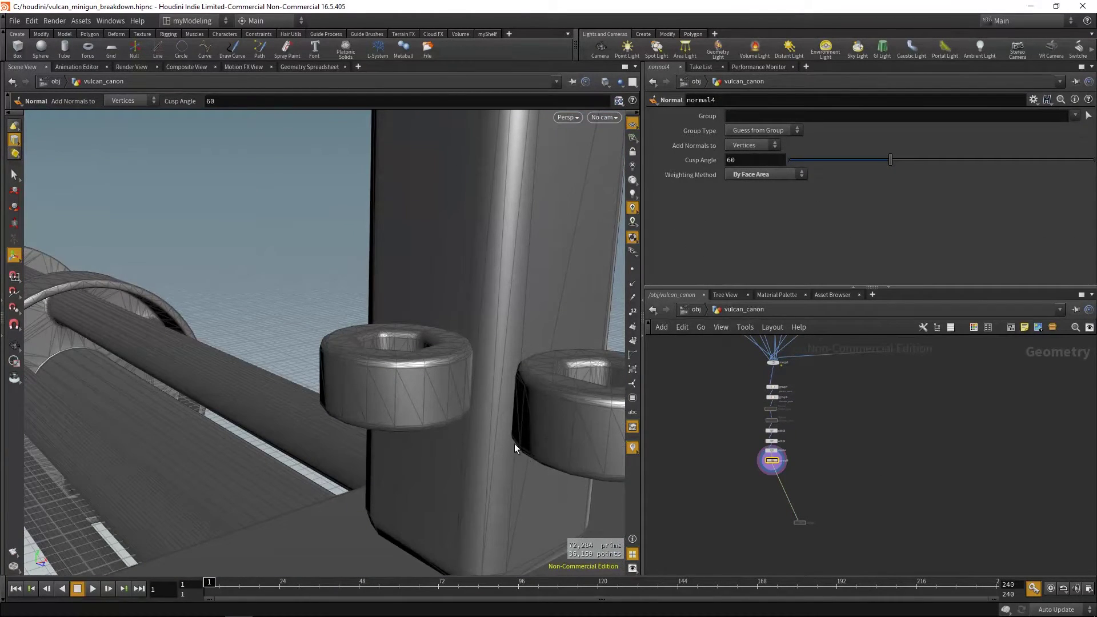
- Show all objects around the cannon, hide the wireframe overlay and inspect the bolts on the support arms
{"action": "left_click", "coordinate": [626, 96]}
{"action": "key", "text": "space"}
{"action": "right_click_drag", "start_coordinate": [470, 303], "coordinate": [137, 353]}
{"action": "left_click_drag", "start_coordinate": [136, 353], "coordinate": [365, 355]}
{"action": "middle_click_drag", "start_coordinate": [863, 418], "coordinate": [802, 509]}
{"action": "key", "text": "shift+w"}
{"action": "key", "text": "space"}
{"action": "middle_click_drag", "start_coordinate": [462, 406], "coordinate": [487, 397]}
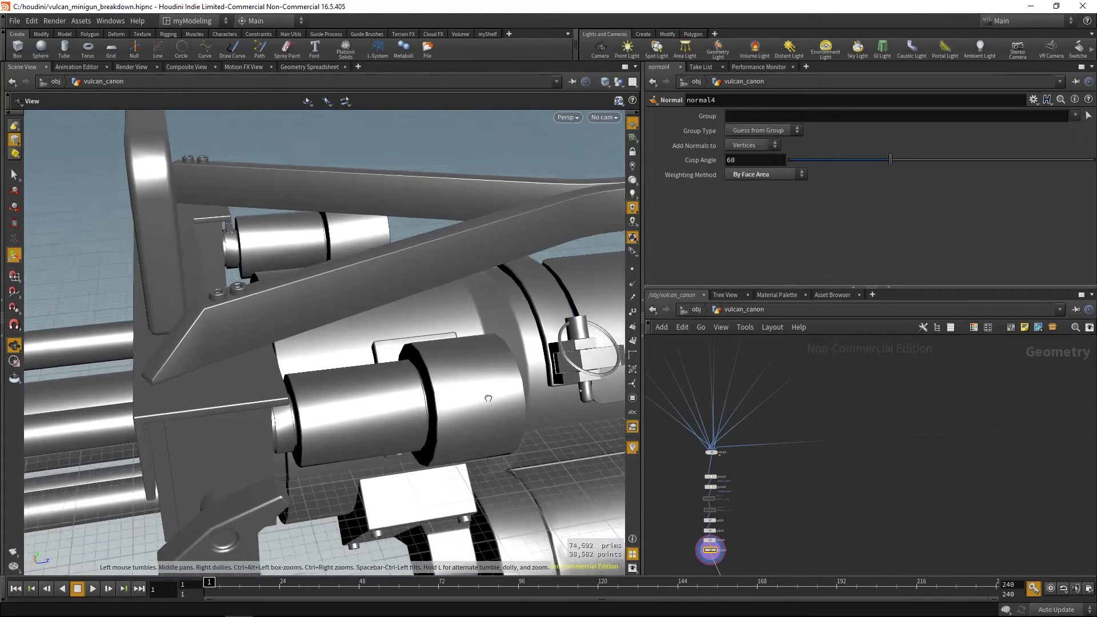
- Duplicate the transform32 bolt placement node and wire the copy into the merge of the four bolt transforms
{"action": "middle_click_drag", "start_coordinate": [849, 426], "coordinate": [735, 492]}
{"action": "middle_click_drag", "start_coordinate": [882, 473], "coordinate": [724, 424]}
{"action": "scroll", "coordinate": [725, 424], "scroll_direction": "up", "scroll_amount": 4}
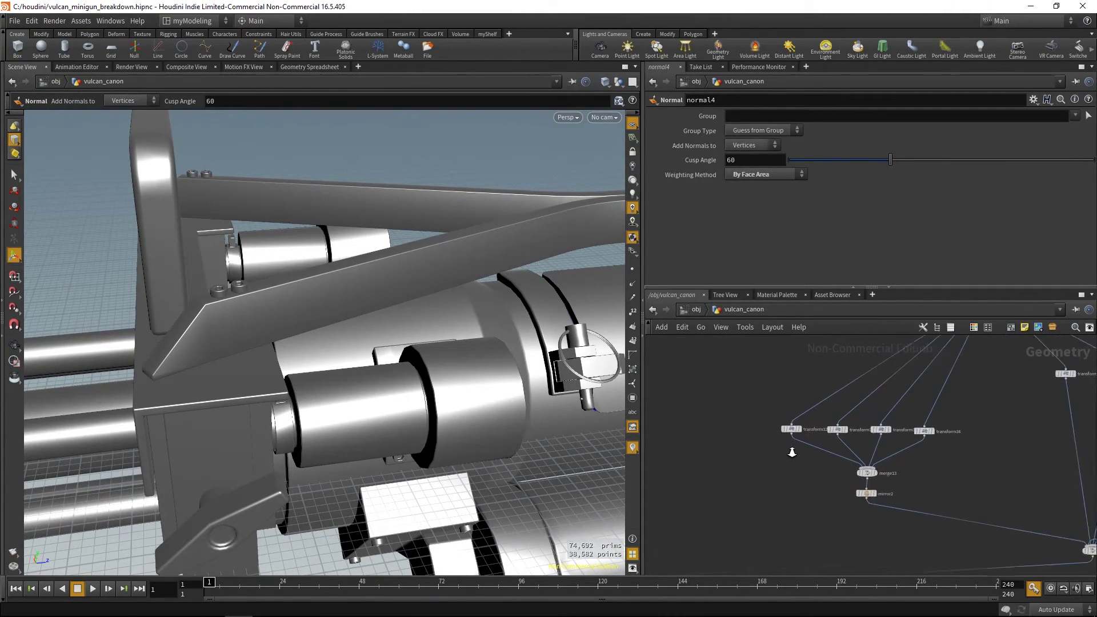
{"action": "left_click", "coordinate": [788, 427]}
{"action": "left_click", "coordinate": [729, 427]}
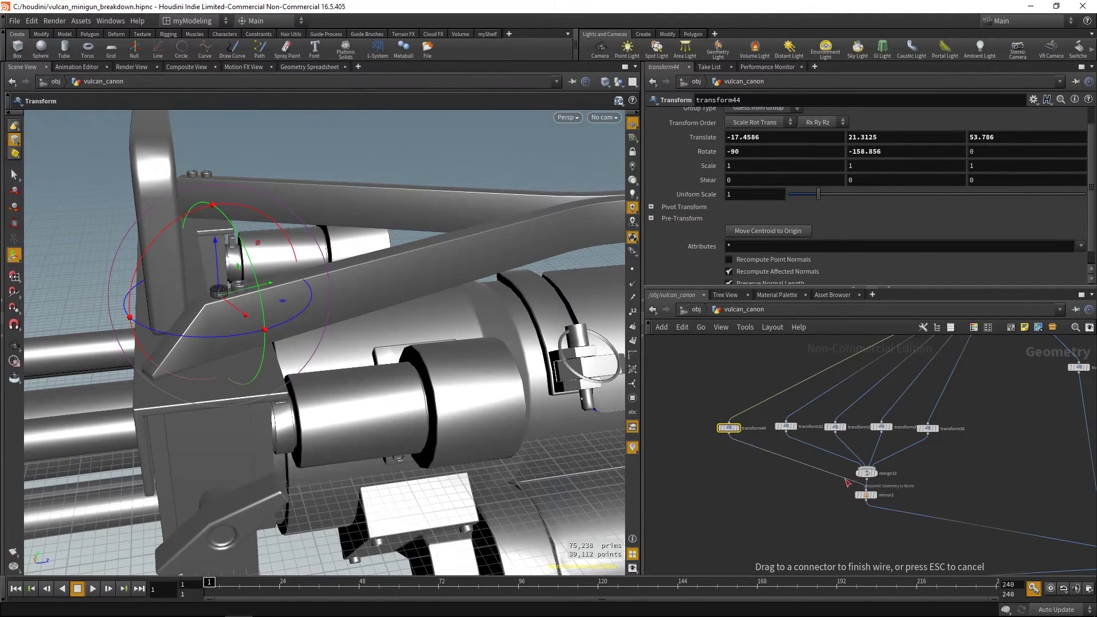
- Align the duplicated bolt to the side face of the support arm, at translate -11.0723, 18.9585, 71.3914
{"action": "left_click_drag", "start_coordinate": [399, 313], "coordinate": [403, 339], "text": "alt"}
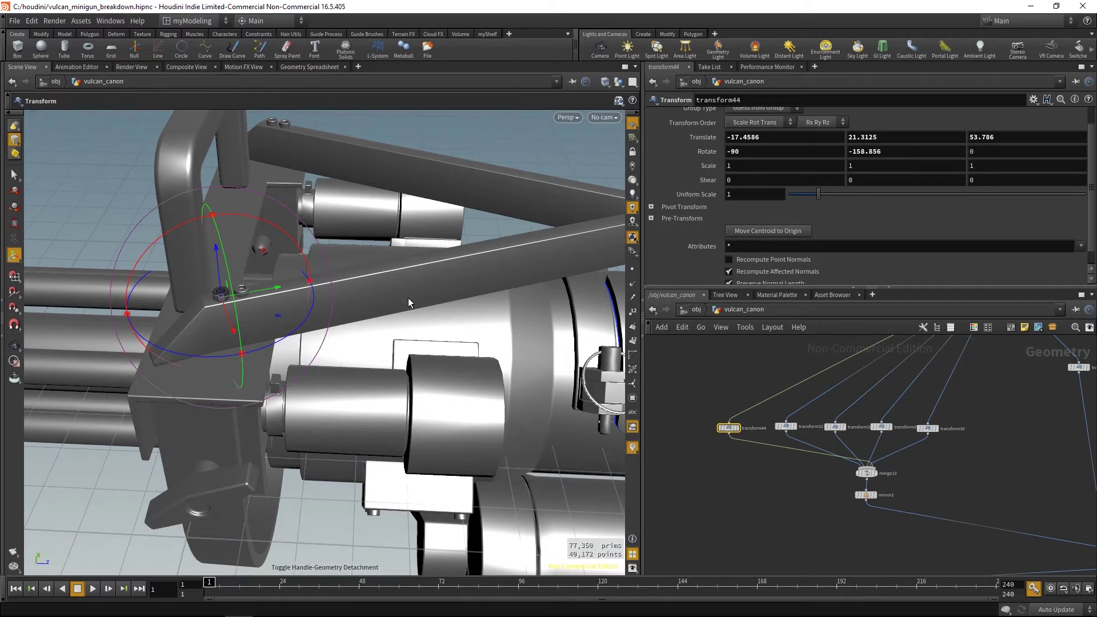
{"action": "left_click_drag", "start_coordinate": [423, 291], "coordinate": [361, 300]}
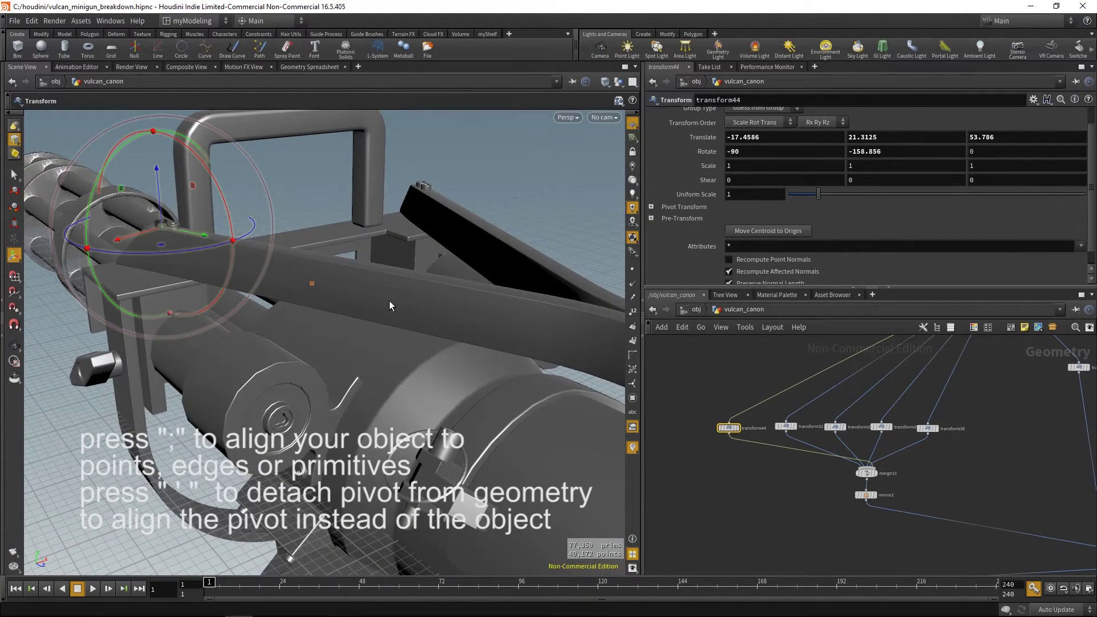
{"action": "left_click", "coordinate": [325, 285]}
{"action": "left_click_drag", "start_coordinate": [328, 321], "coordinate": [337, 366]}
{"action": "right_click_drag", "start_coordinate": [337, 366], "coordinate": [522, 394]}
{"action": "left_click_drag", "start_coordinate": [521, 394], "coordinate": [278, 298]}
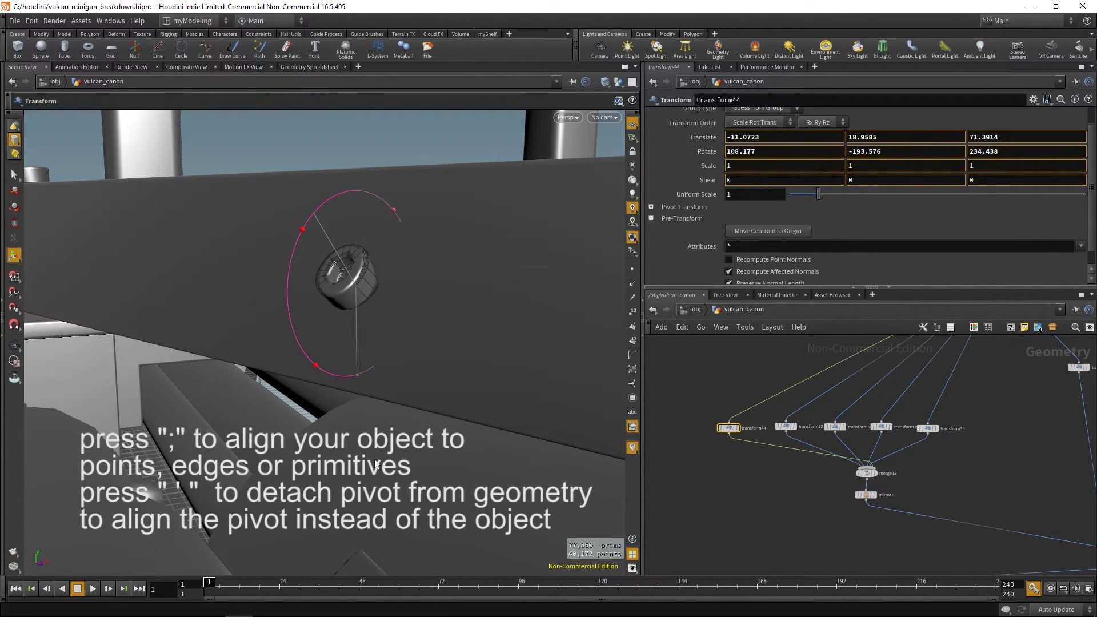
- Rotate the bolt to about 112.486, -178.266, 274.18 so its hexagonal socket faces outward from the arm
{"action": "left_click_drag", "start_coordinate": [432, 477], "coordinate": [404, 417]}
{"action": "key", "text": "ctrl+z"}
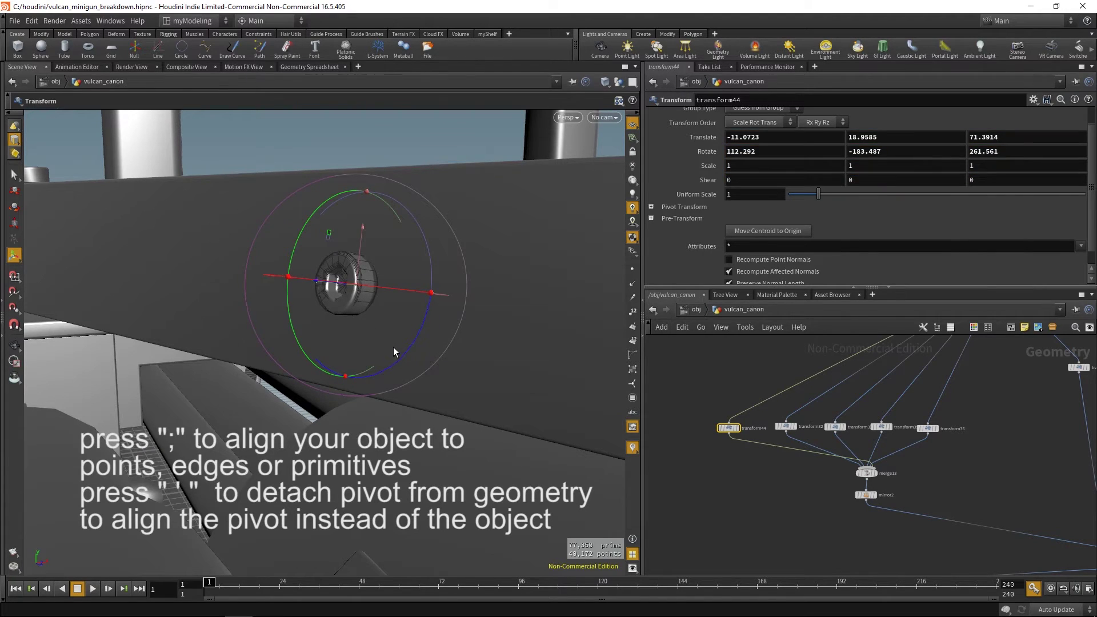
{"action": "left_click_drag", "start_coordinate": [323, 207], "coordinate": [298, 241]}
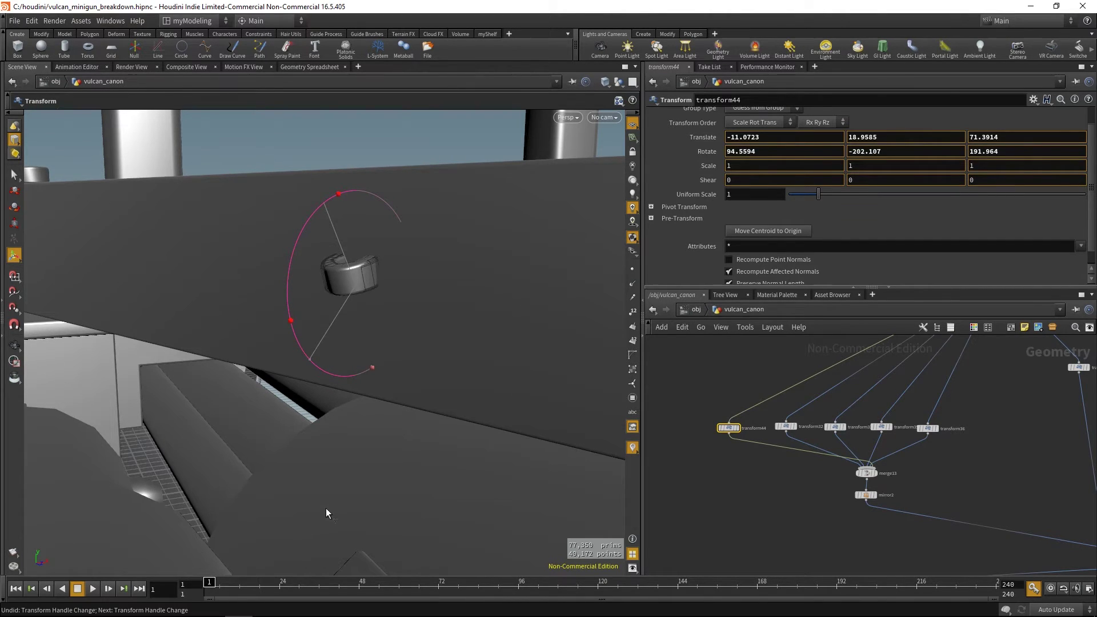
{"action": "left_click_drag", "start_coordinate": [438, 492], "coordinate": [452, 489]}
{"action": "key", "text": "space"}
{"action": "left_click_drag", "start_coordinate": [388, 378], "coordinate": [406, 345]}
{"action": "middle_click_drag", "start_coordinate": [406, 345], "coordinate": [450, 380]}
{"action": "mouse_move", "coordinate": [451, 379]}
{"action": "right_mouse_down"}
{"action": "mouse_move", "coordinate": [504, 408]}
{"action": "mouse_move", "coordinate": [433, 384]}
{"action": "right_mouse_up"}
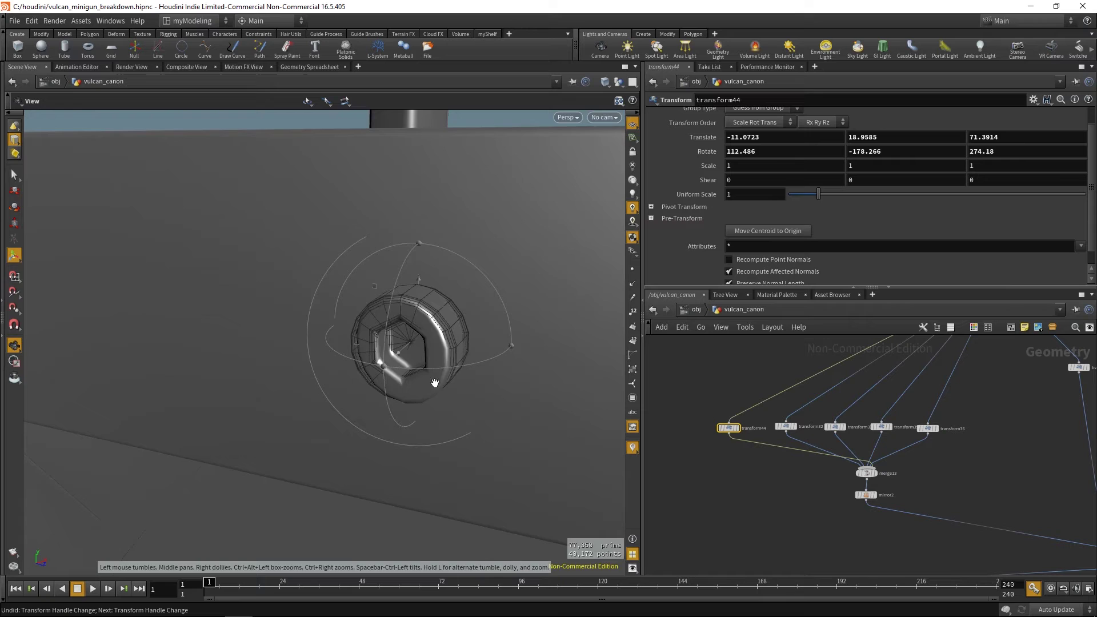
{"action": "left_click_drag", "start_coordinate": [433, 385], "coordinate": [477, 375]}
{"action": "middle_click_drag", "start_coordinate": [478, 375], "coordinate": [492, 337]}
{"action": "left_click_drag", "start_coordinate": [492, 337], "coordinate": [505, 325]}
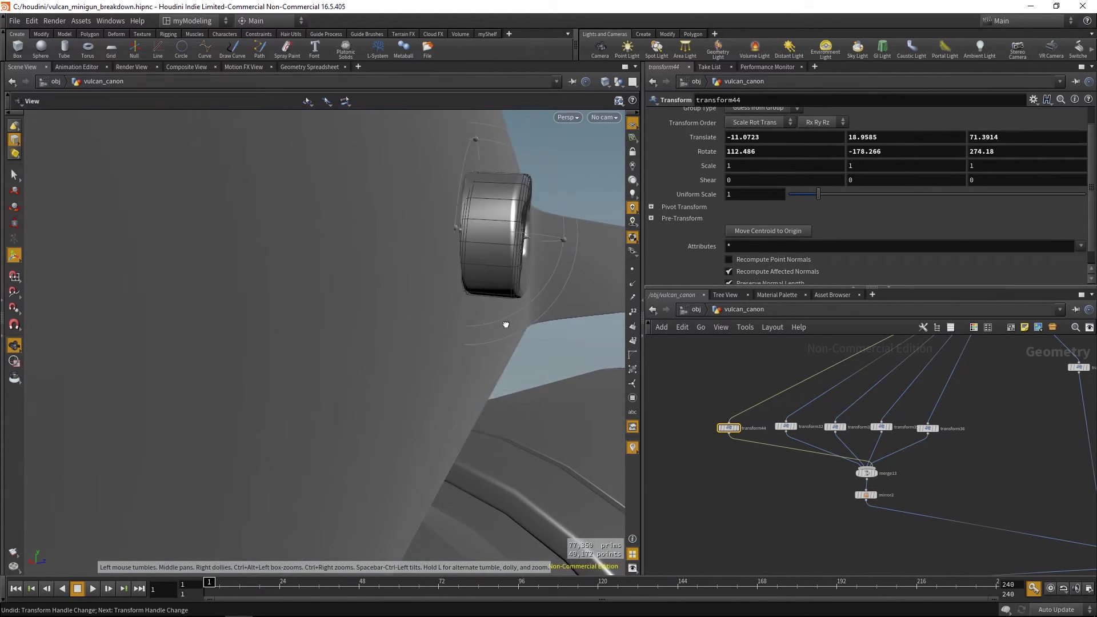
- Move the bolt along the arm's side face to about -17.6153, 18.9585, 55.6337, below the two upper bolts
{"action": "middle_click_drag", "start_coordinate": [504, 325], "coordinate": [436, 379]}
{"action": "left_click_drag", "start_coordinate": [506, 288], "coordinate": [508, 287]}
{"action": "key", "text": "space"}
{"action": "right_click_drag", "start_coordinate": [534, 267], "coordinate": [304, 316]}
{"action": "left_click_drag", "start_coordinate": [303, 316], "coordinate": [485, 286]}
{"action": "middle_click_drag", "start_coordinate": [486, 286], "coordinate": [529, 263]}
{"action": "left_click_drag", "start_coordinate": [461, 276], "coordinate": [277, 349]}
{"action": "left_click_drag", "start_coordinate": [186, 385], "coordinate": [155, 402]}
{"action": "key", "text": "space"}
{"action": "middle_click_drag", "start_coordinate": [158, 398], "coordinate": [285, 360]}
{"action": "right_click_drag", "start_coordinate": [285, 361], "coordinate": [303, 379]}
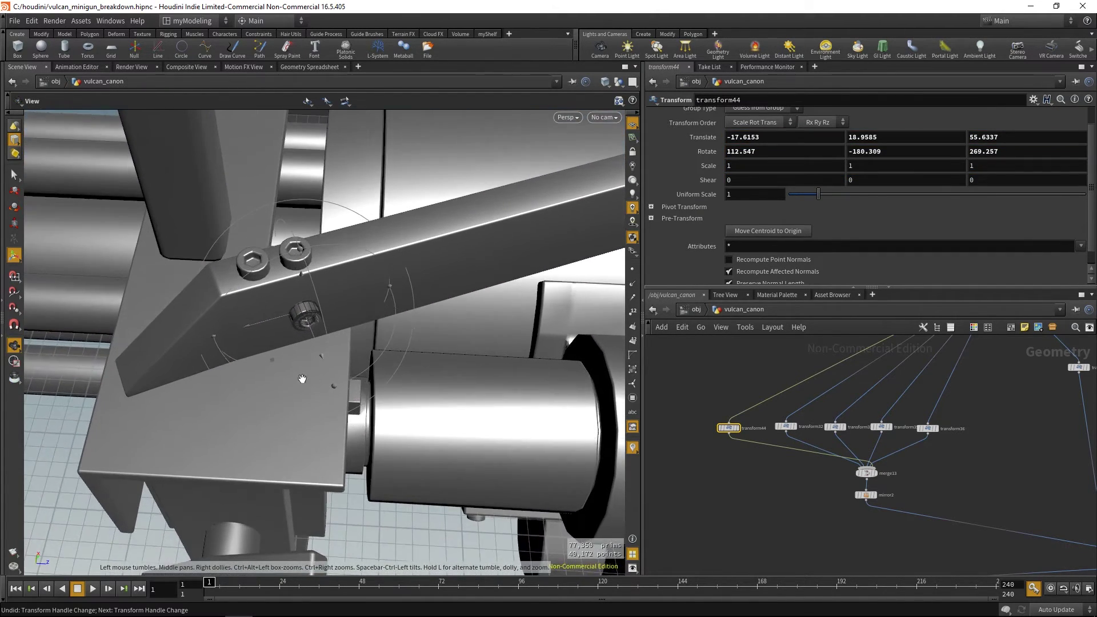
- Adjust the bolt's seating against the arm's side face, moving it to about -17.6783, 18.9595, 55.6598
{"action": "left_click_drag", "start_coordinate": [303, 379], "coordinate": [341, 277]}
{"action": "key", "text": "space"}
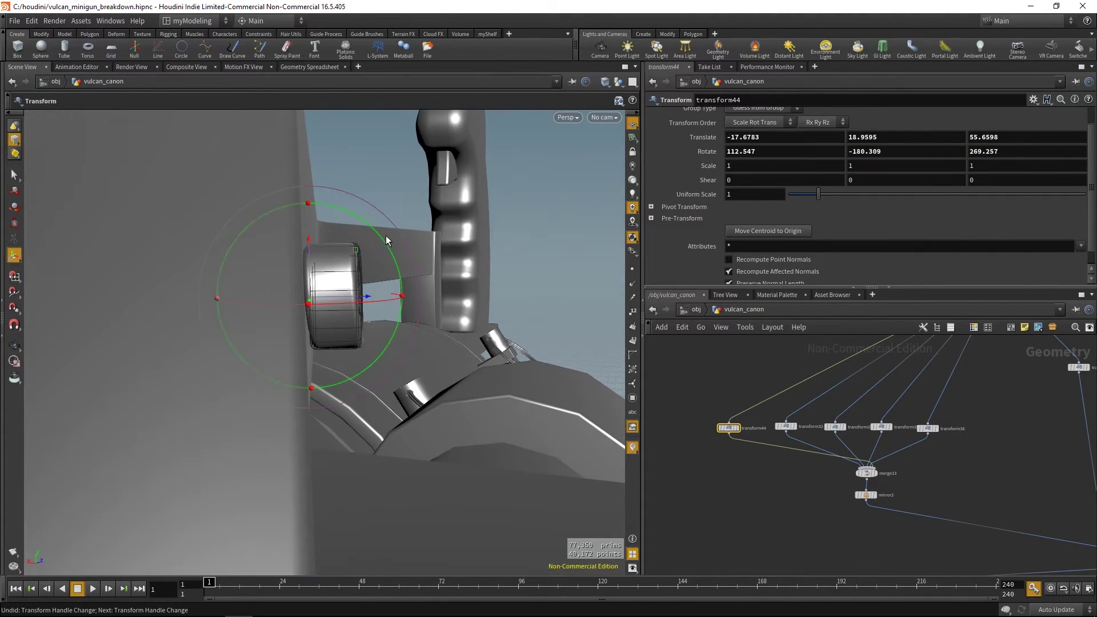
{"action": "left_click_drag", "start_coordinate": [381, 242], "coordinate": [356, 252]}
{"action": "key", "text": "space"}
{"action": "key", "text": "space"}
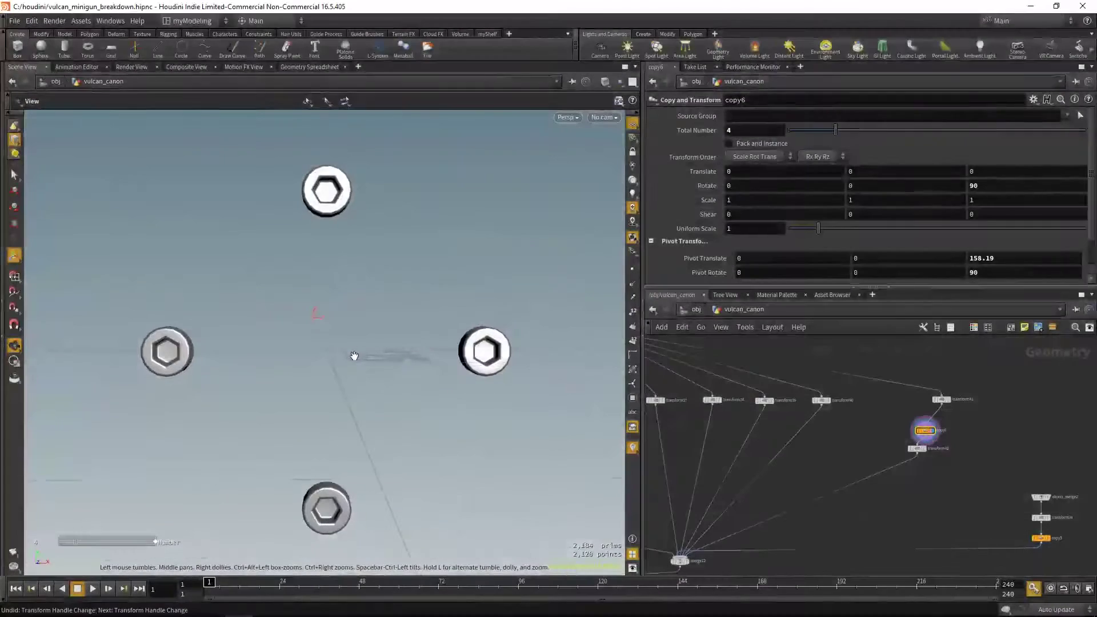
- Examine copy6's four bolt copies rotated 90 degrees apart, with all scene objects shown
{"action": "right_click_drag", "start_coordinate": [355, 355], "coordinate": [260, 318]}
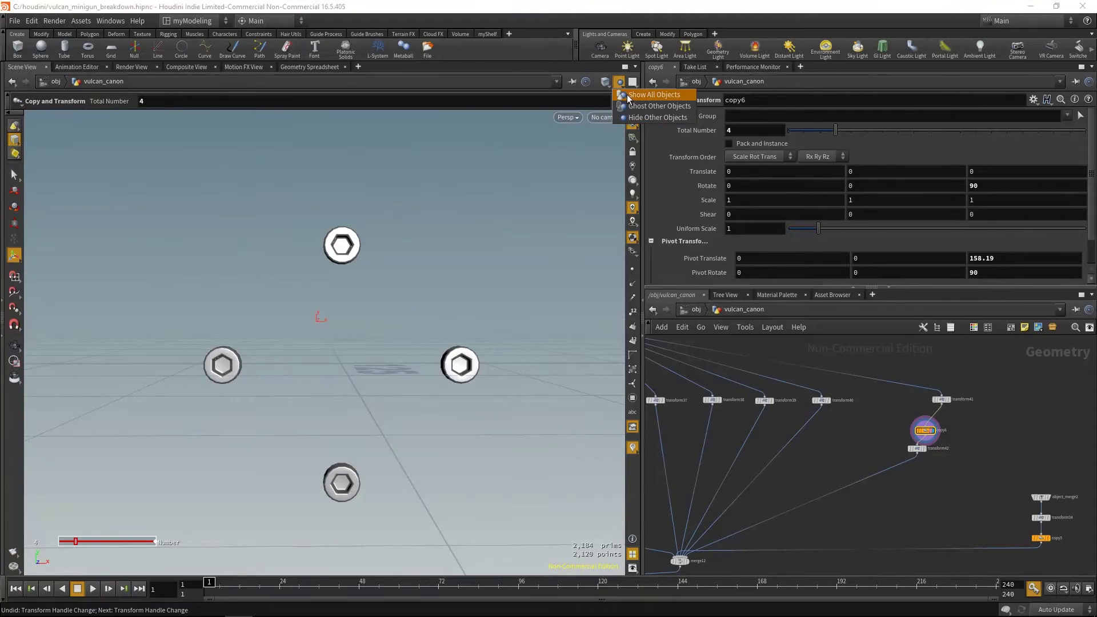
{"action": "left_click", "coordinate": [629, 94]}
{"action": "scroll", "coordinate": [838, 479], "scroll_direction": "down", "scroll_amount": 3}
{"action": "scroll", "coordinate": [853, 479], "scroll_direction": "up", "scroll_amount": 3}
{"action": "key", "text": "ctrl+1"}
- Display the cannon at normal4 and inspect where copy6's bolts sit on the round rear flange
{"action": "middle_click_drag", "start_coordinate": [835, 517], "coordinate": [974, 484]}
{"action": "scroll", "coordinate": [861, 503], "scroll_direction": "down", "scroll_amount": 4}
{"action": "middle_click_drag", "start_coordinate": [745, 514], "coordinate": [881, 515]}
{"action": "key", "text": "1"}
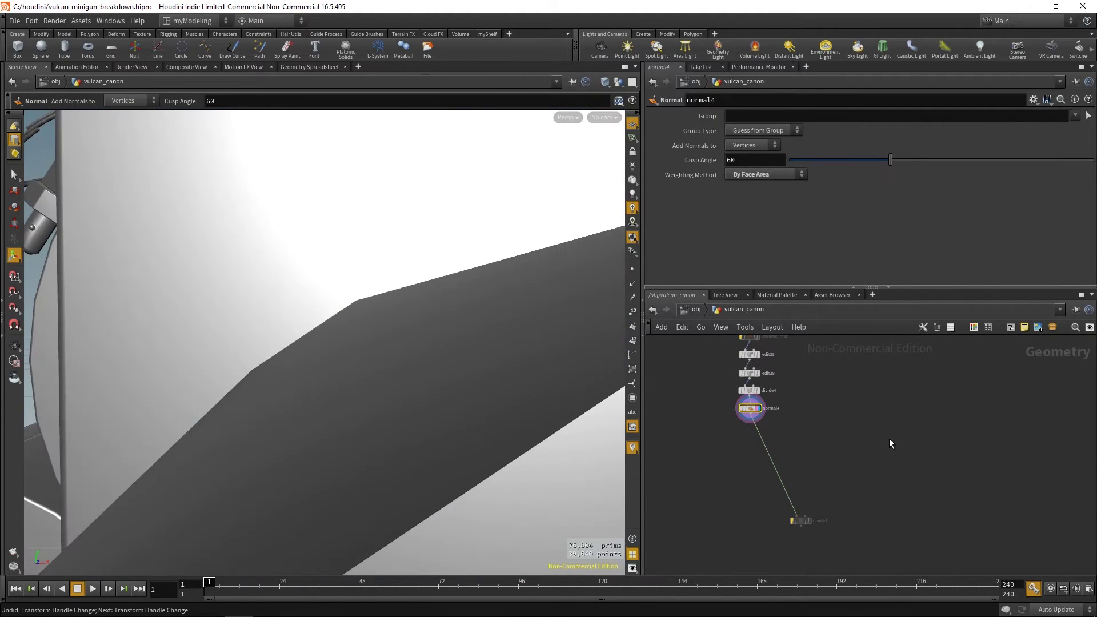
{"action": "key", "text": "space+g"}
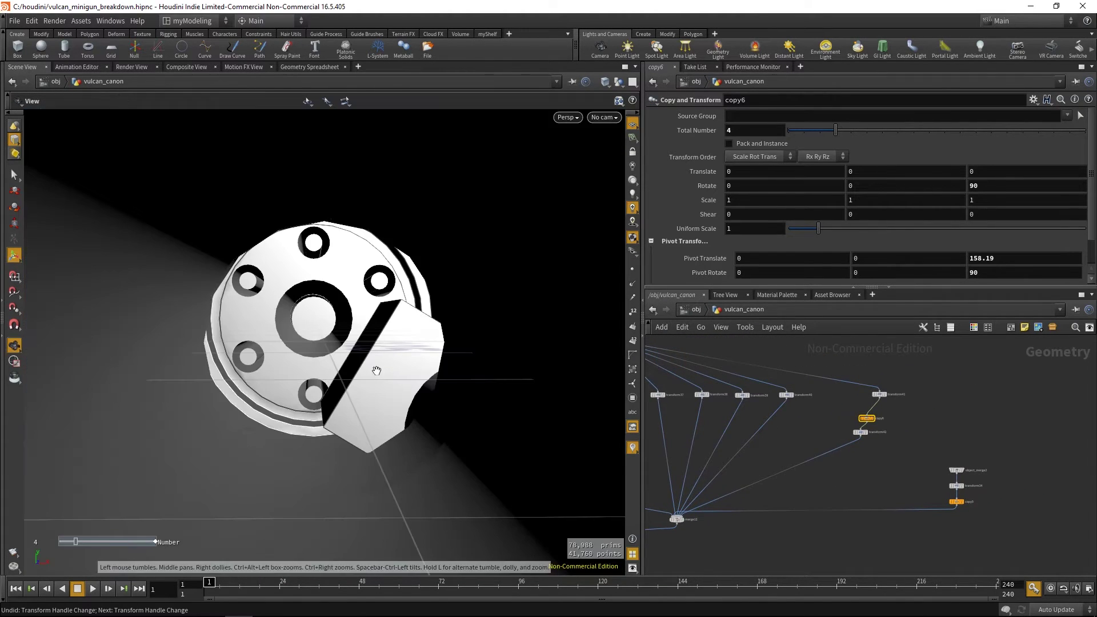
{"action": "left_click_drag", "start_coordinate": [377, 367], "coordinate": [277, 374]}
{"action": "left_click_drag", "start_coordinate": [465, 372], "coordinate": [493, 355]}
{"action": "scroll", "coordinate": [493, 355], "scroll_direction": "down", "scroll_amount": 10}
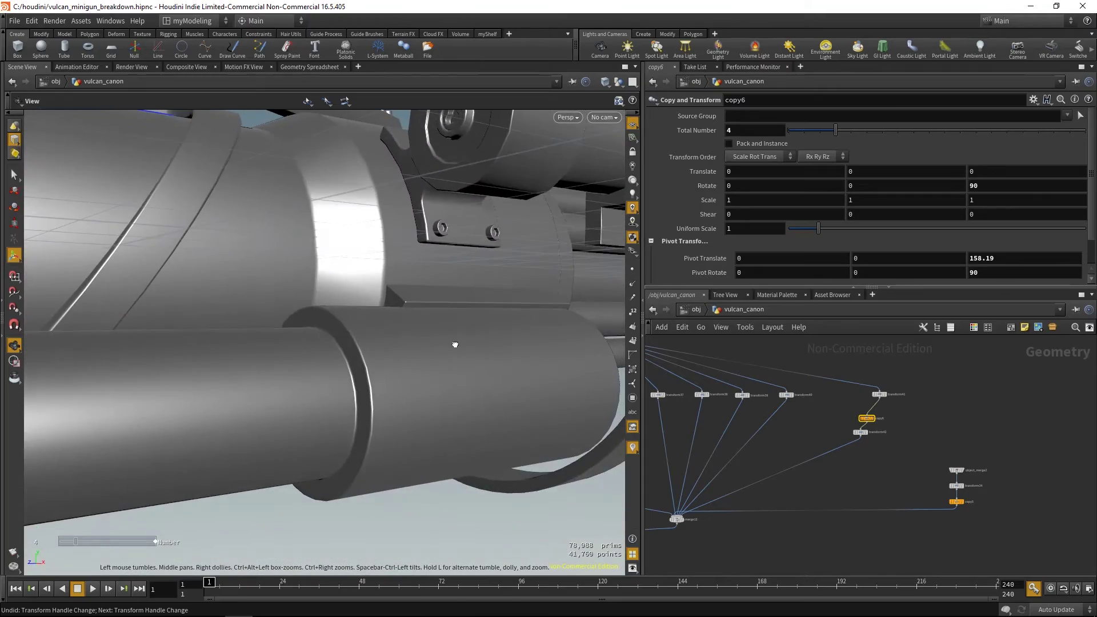
{"action": "left_click_drag", "start_coordinate": [415, 380], "coordinate": [501, 414]}
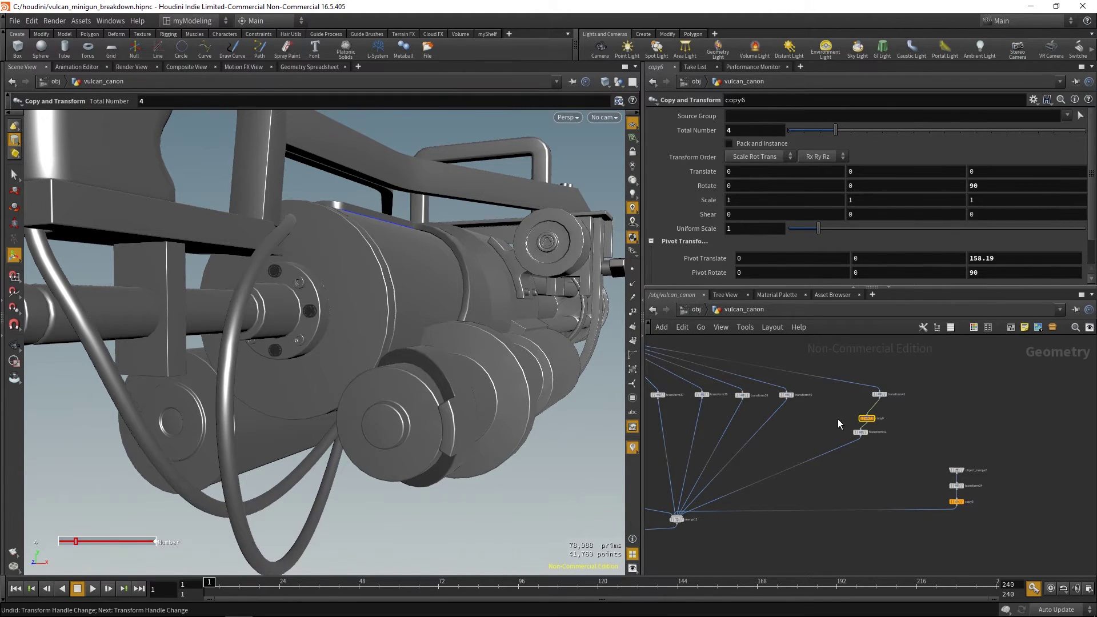
- Select transform42 and examine how its 45-degree Z rotation orients the flange bolts
{"action": "left_click", "coordinate": [861, 432]}
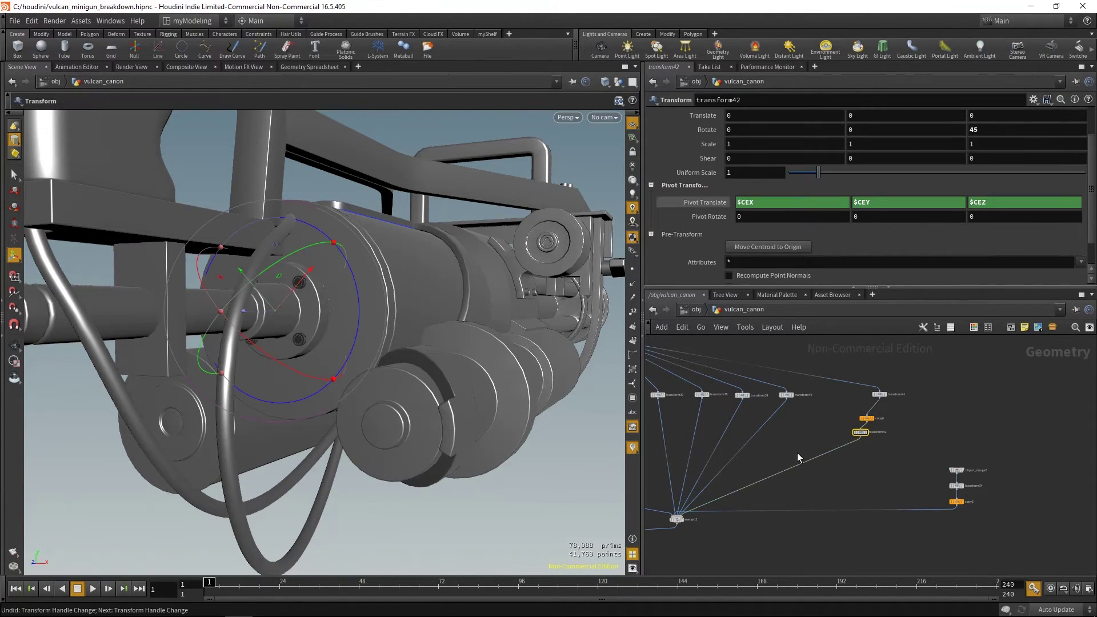
{"action": "left_click_drag", "start_coordinate": [577, 392], "coordinate": [500, 380]}
{"action": "right_click_drag", "start_coordinate": [499, 380], "coordinate": [609, 387]}
{"action": "left_click_drag", "start_coordinate": [610, 387], "coordinate": [453, 354]}
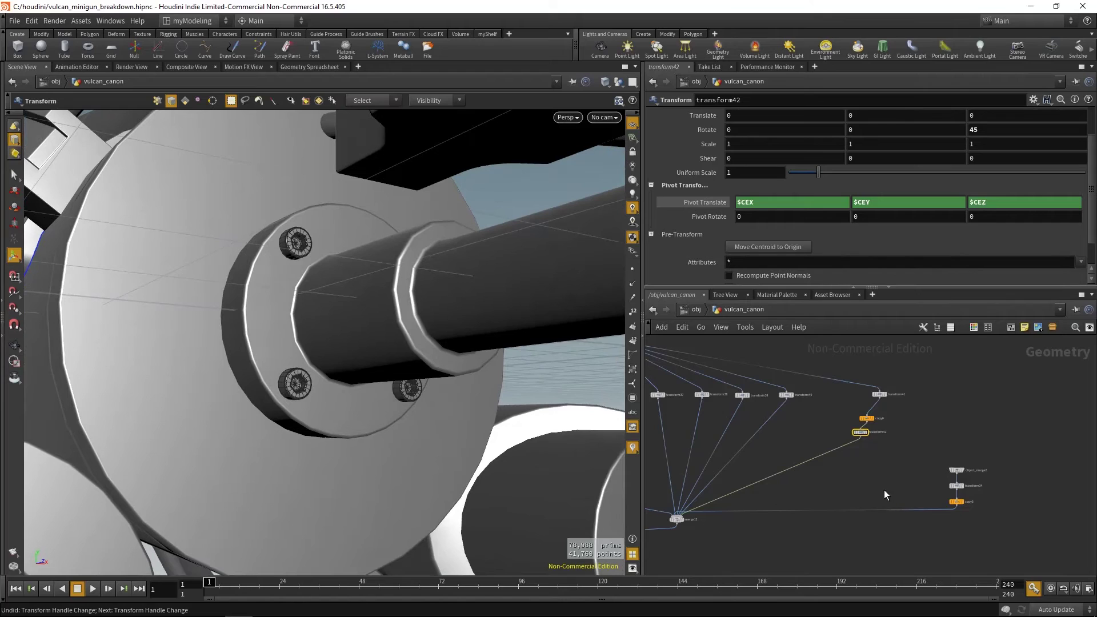
- Select copy5 and examine its three bolt copies on the rounded end plate
{"action": "middle_click_drag", "start_coordinate": [884, 497], "coordinate": [821, 478]}
{"action": "left_click_drag", "start_coordinate": [900, 490], "coordinate": [900, 490]}
{"action": "left_click_drag", "start_coordinate": [486, 434], "coordinate": [367, 440]}
{"action": "left_click_drag", "start_coordinate": [262, 369], "coordinate": [406, 421]}
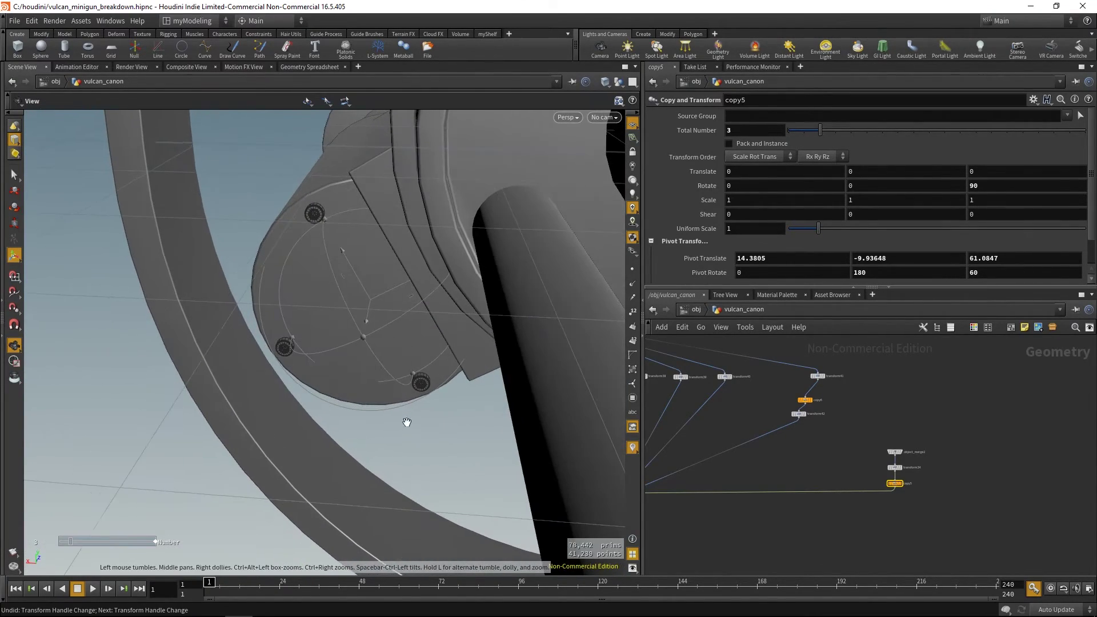
- Select the final normal4 node at the end of the cannon's merged chain
{"action": "middle_click_drag", "start_coordinate": [786, 517], "coordinate": [1026, 471]}
{"action": "middle_click_drag", "start_coordinate": [849, 491], "coordinate": [995, 486]}
{"action": "right_click_drag", "start_coordinate": [870, 505], "coordinate": [758, 529]}
{"action": "middle_click_drag", "start_coordinate": [757, 529], "coordinate": [836, 462]}
{"action": "scroll", "coordinate": [771, 492], "scroll_direction": "up", "scroll_amount": 5}
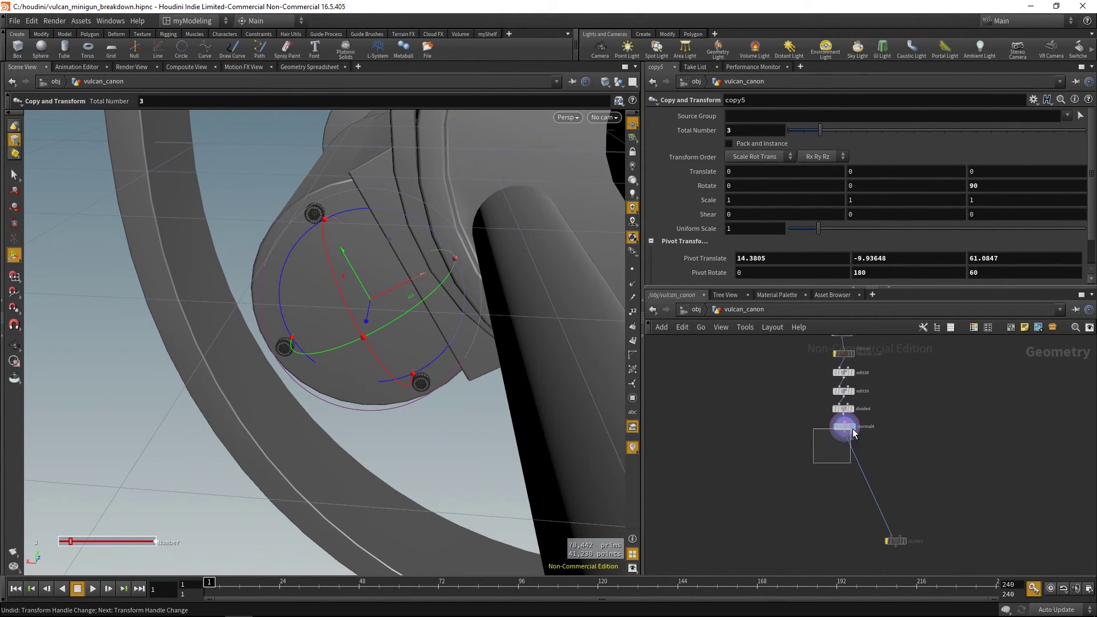
{"action": "left_click_drag", "start_coordinate": [853, 429], "coordinate": [854, 430]}
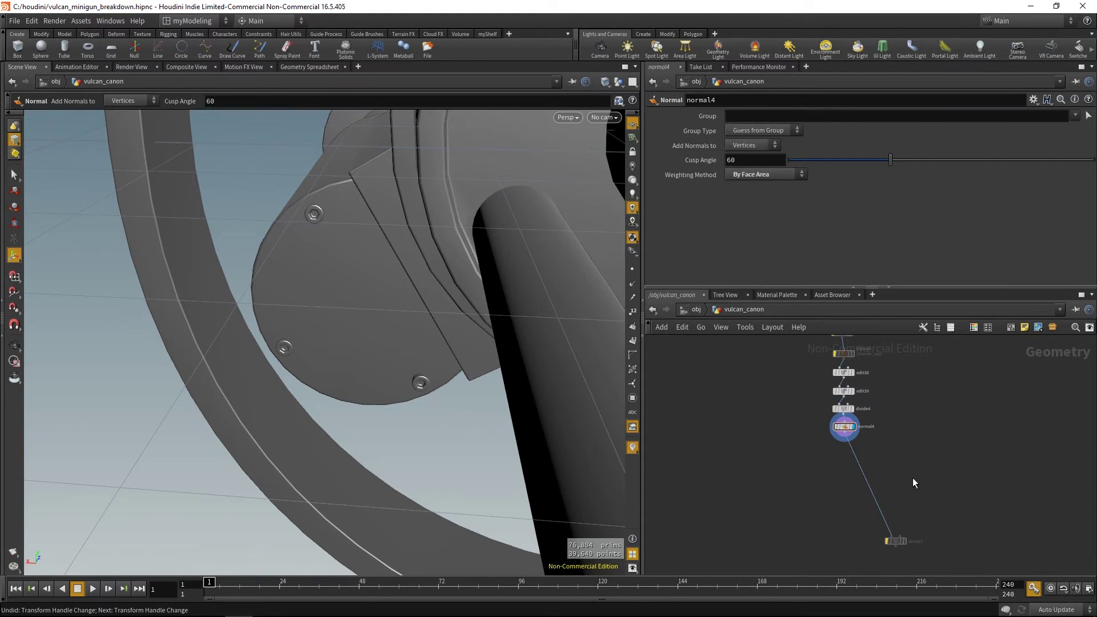
- Inspect the complete cannon and select the handle object at the scene level
{"action": "key", "text": "space+h"}
{"action": "left_click_drag", "start_coordinate": [377, 400], "coordinate": [416, 409]}
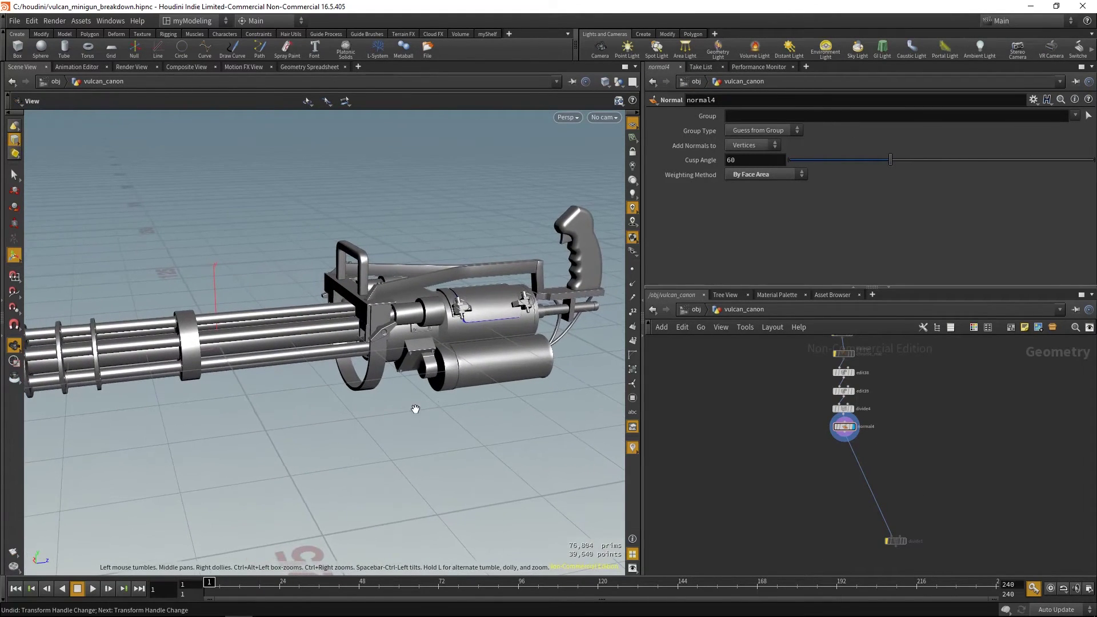
{"action": "key", "text": "Return"}
{"action": "key", "text": "Escape"}
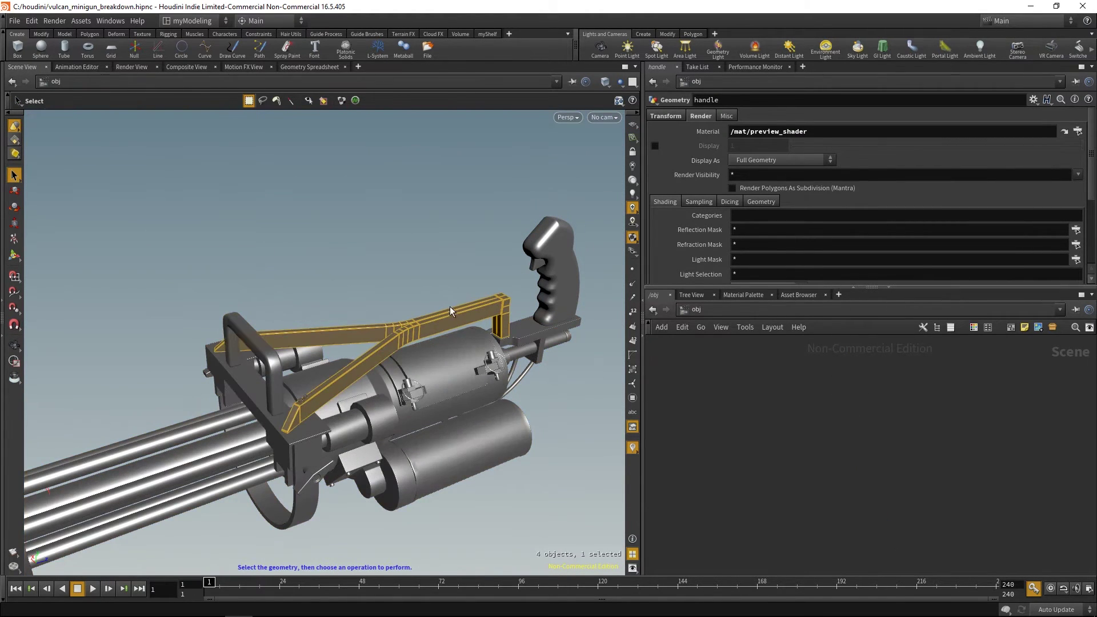
- Open the handle object's node network and display its starting grid1 node
{"action": "double_click", "coordinate": [450, 309]}
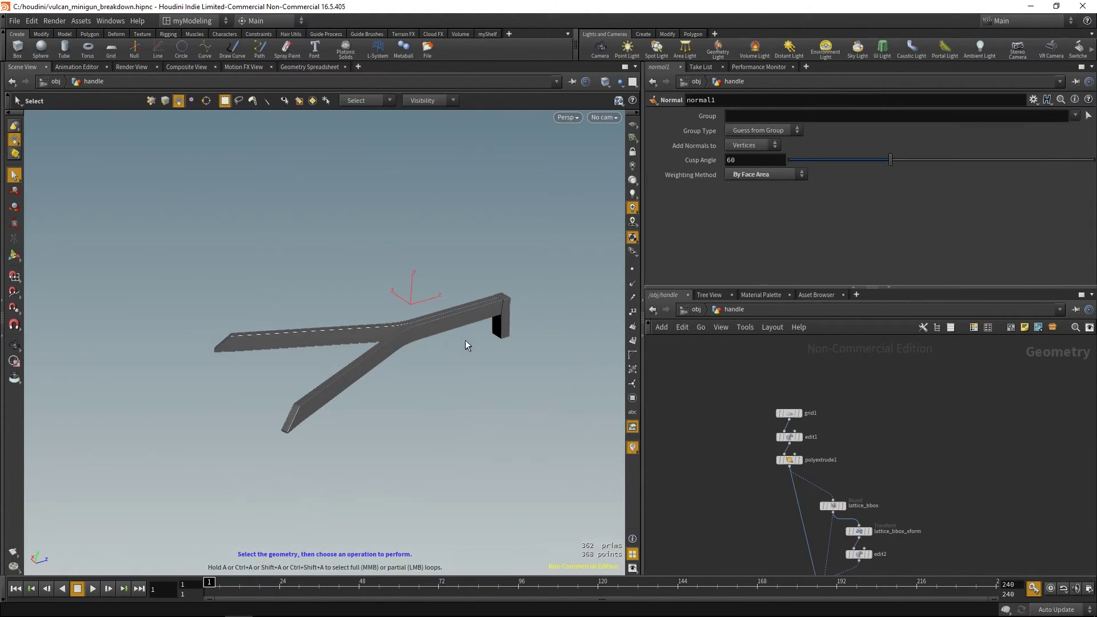
{"action": "left_click_drag", "start_coordinate": [474, 372], "coordinate": [498, 455], "text": "alt"}
{"action": "left_click_drag", "start_coordinate": [485, 417], "coordinate": [543, 428], "text": "alt"}
{"action": "left_click", "coordinate": [790, 413]}
{"action": "left_click", "coordinate": [799, 412]}
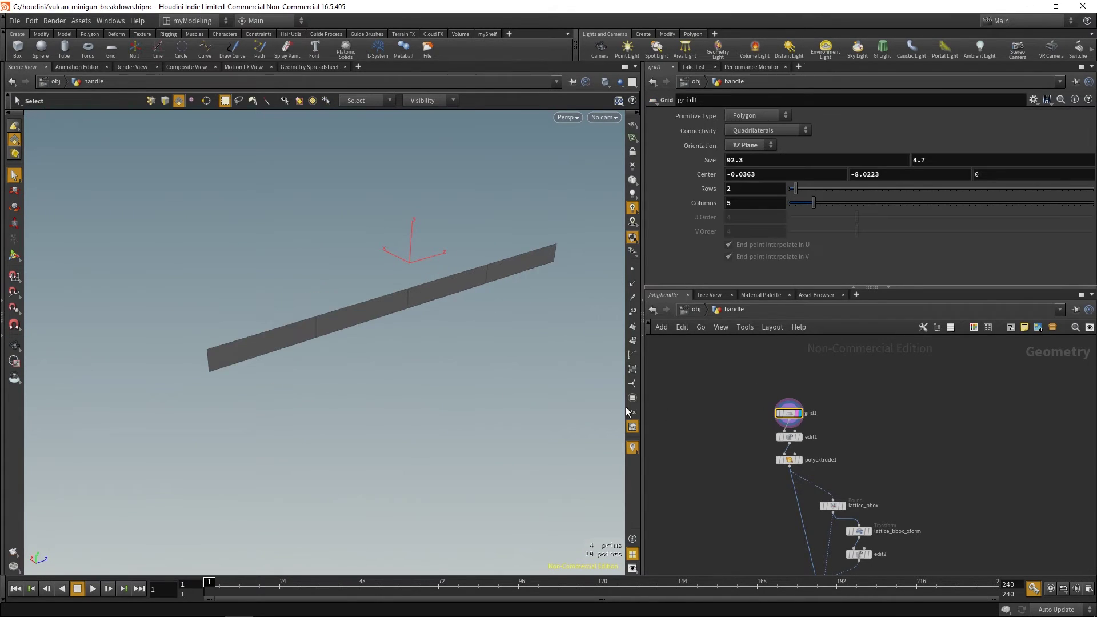
- Display edit1 and polyextrude1 in turn to examine the reshaped strip and its extruded end leg
{"action": "left_click", "coordinate": [790, 437]}
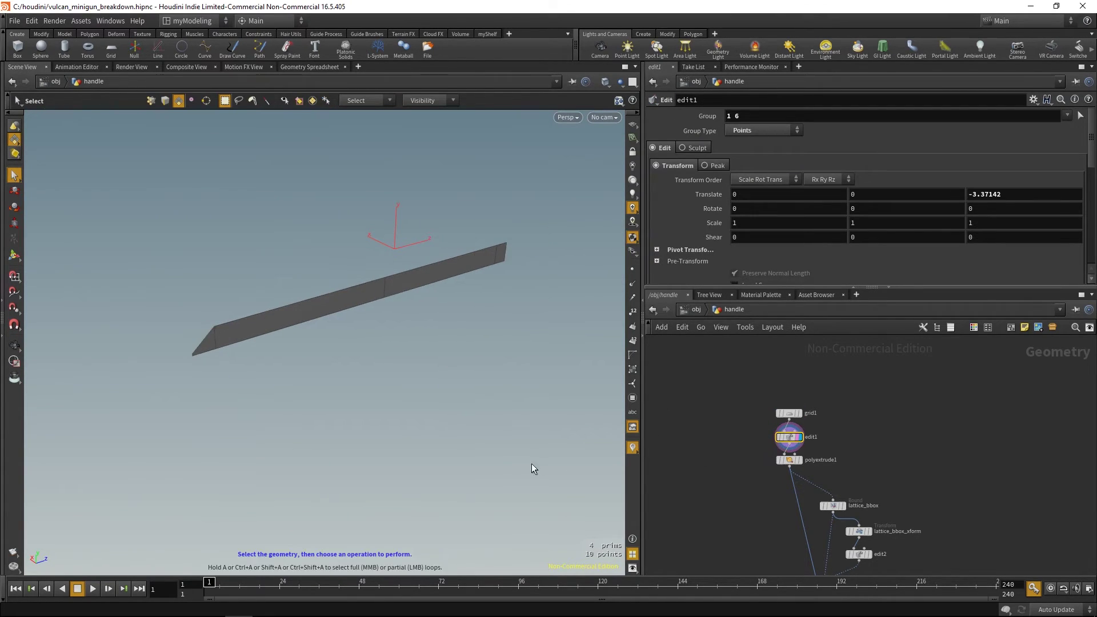
{"action": "left_click_drag", "start_coordinate": [468, 428], "coordinate": [474, 366], "text": "alt"}
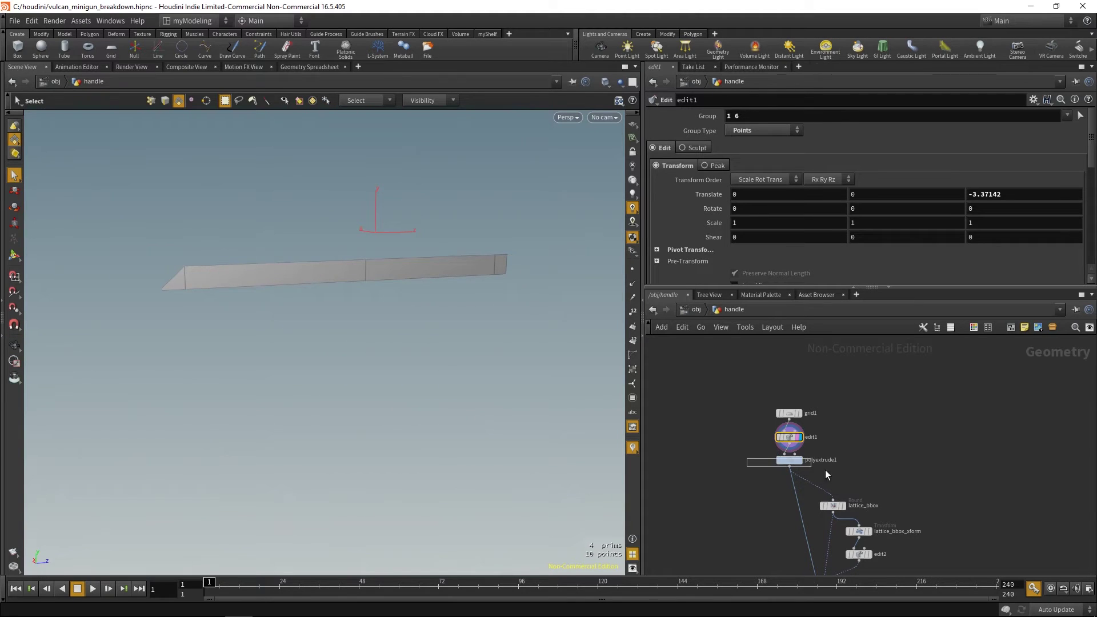
{"action": "left_click", "coordinate": [795, 460]}
{"action": "middle_click_drag", "start_coordinate": [880, 451], "coordinate": [832, 386]}
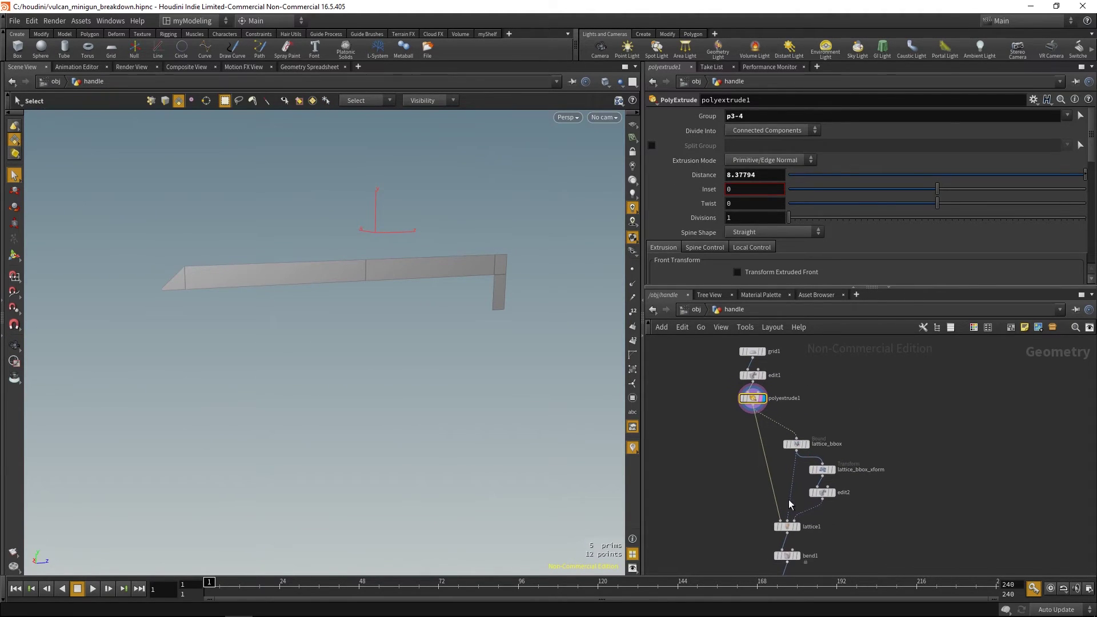
- Display lattice1 and bend1 in turn to examine how they deform the leg and angle the handle arm
{"action": "left_click", "coordinate": [787, 527]}
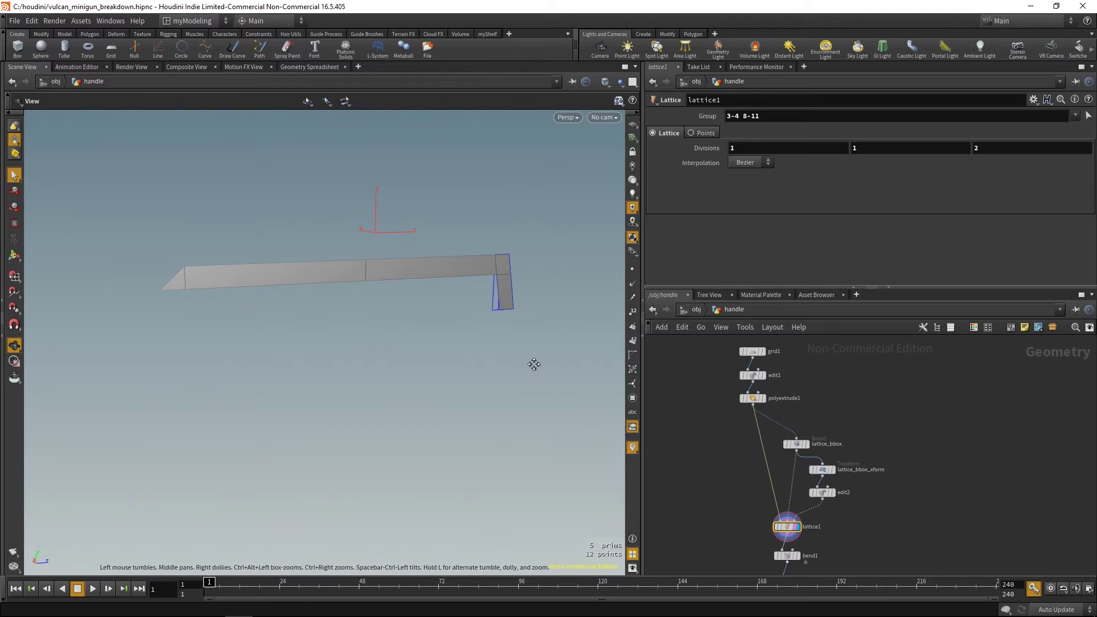
{"action": "left_click_drag", "start_coordinate": [532, 363], "coordinate": [526, 372], "text": "alt"}
{"action": "middle_click_drag", "start_coordinate": [710, 504], "coordinate": [717, 382]}
{"action": "left_click", "coordinate": [802, 433]}
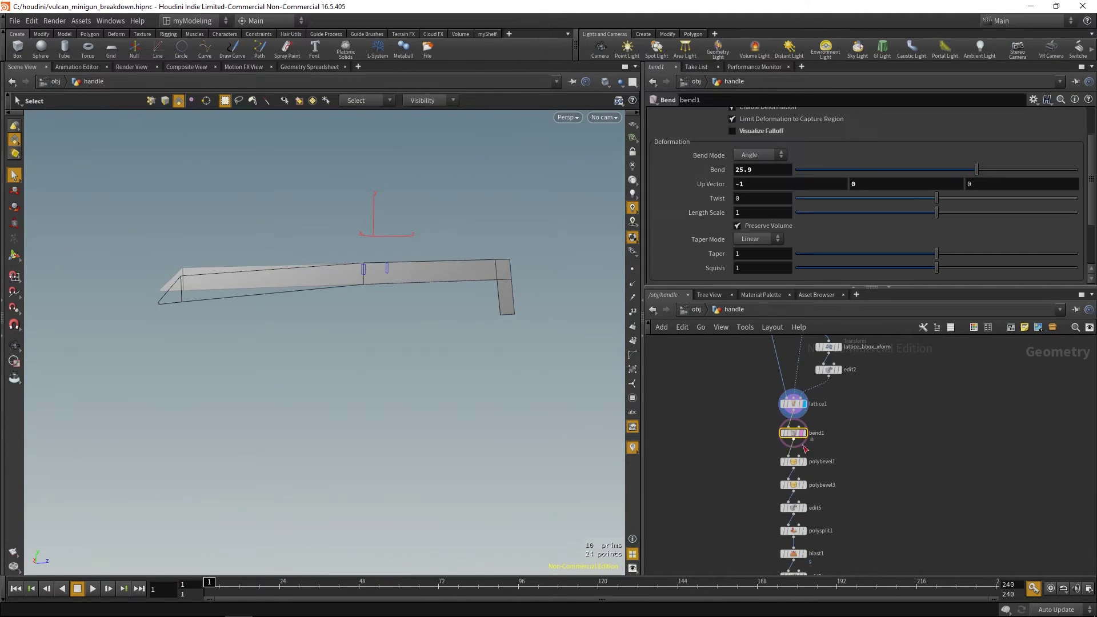
{"action": "left_click_drag", "start_coordinate": [450, 362], "coordinate": [488, 416], "text": "alt"}
{"action": "right_click_drag", "start_coordinate": [487, 416], "coordinate": [498, 378], "text": "alt"}
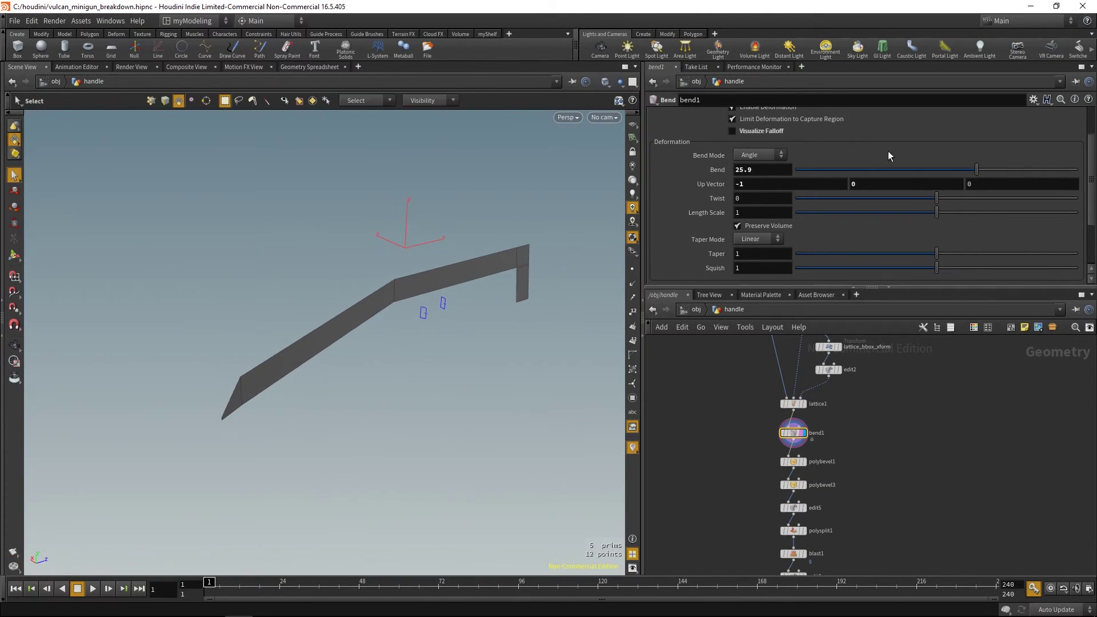
- Turn on Visualize Falloff for bend1, show its viewport handles and examine its capture region settings
{"action": "left_click", "coordinate": [777, 133]}
{"action": "left_click", "coordinate": [770, 128]}
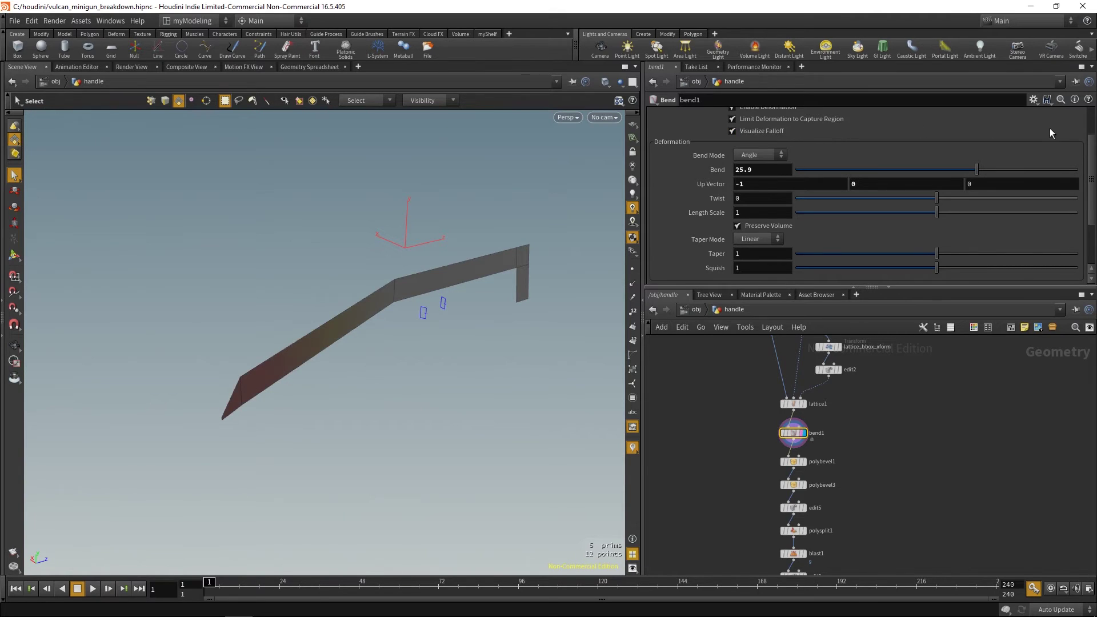
{"action": "left_click", "coordinate": [14, 255]}
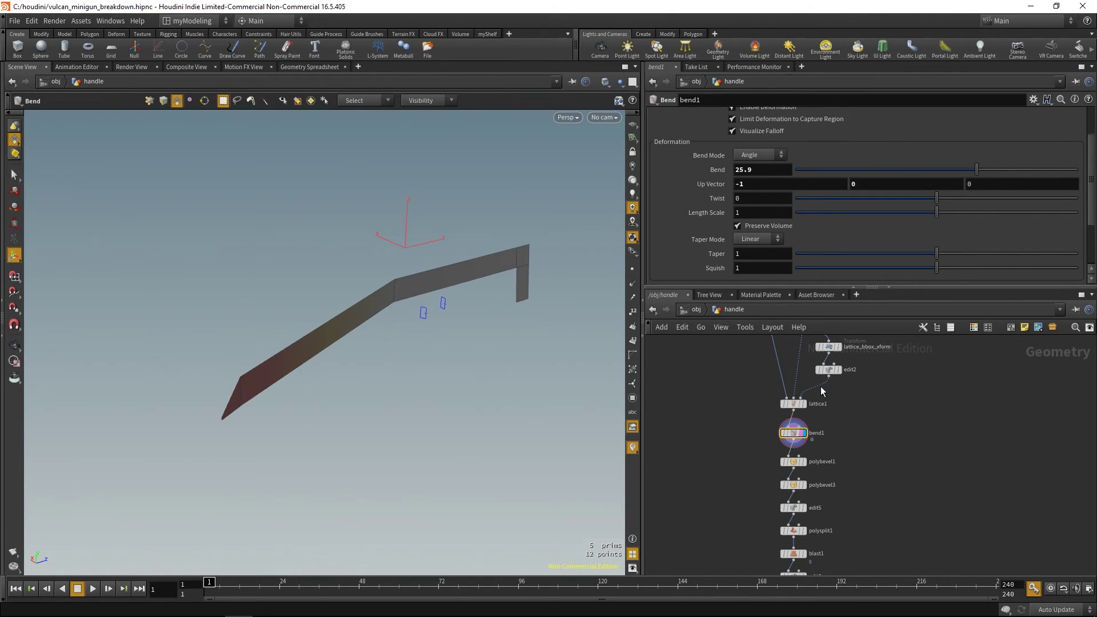
{"action": "left_click_drag", "start_coordinate": [803, 443], "coordinate": [803, 442]}
{"action": "left_click_drag", "start_coordinate": [446, 404], "coordinate": [477, 390], "text": "alt"}
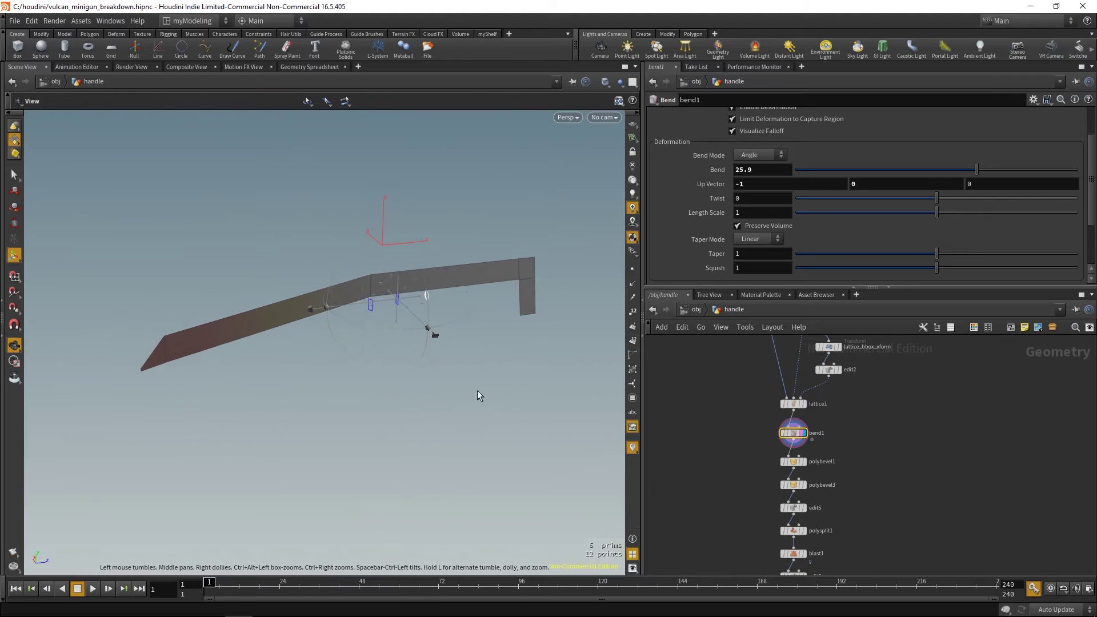
{"action": "left_click_drag", "start_coordinate": [1090, 179], "coordinate": [1089, 217]}
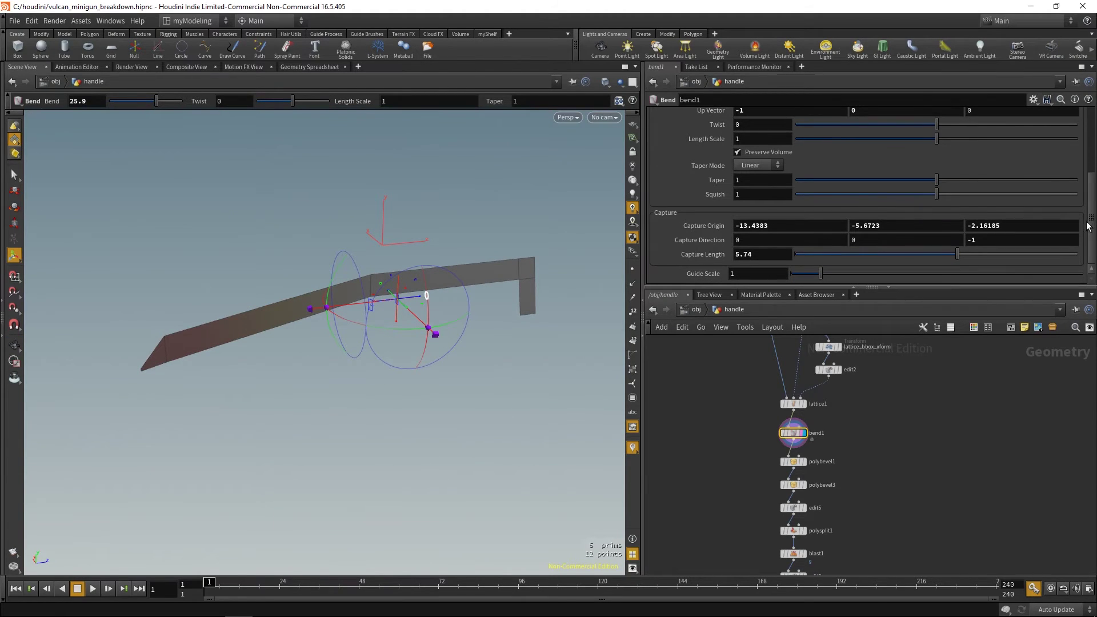
{"action": "left_click_drag", "start_coordinate": [335, 372], "coordinate": [383, 394], "text": "alt"}
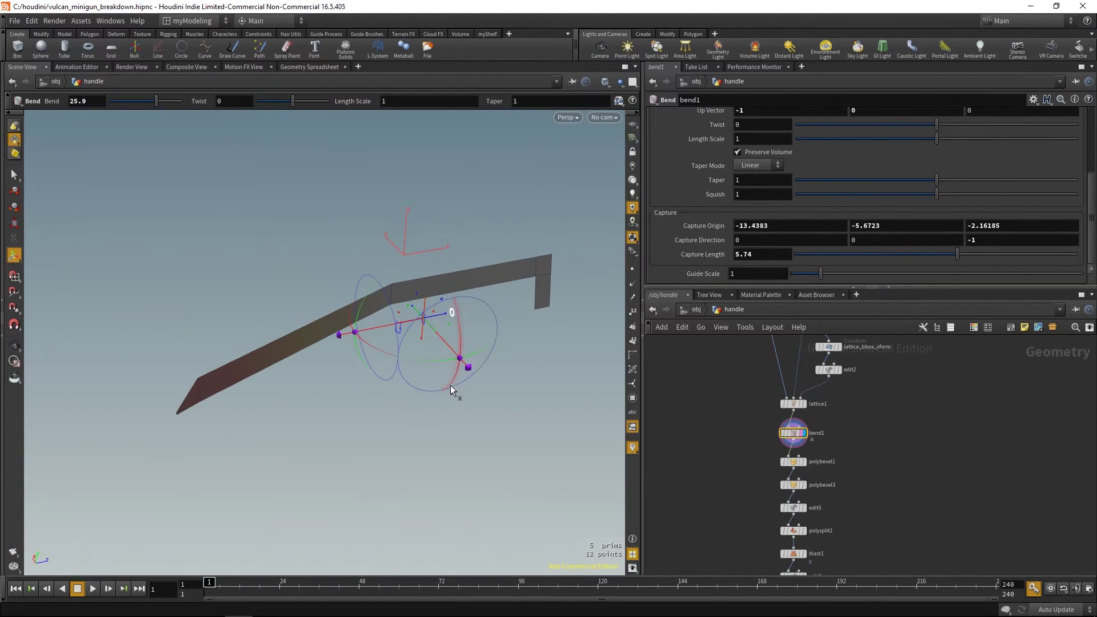
- Try moving bend1's capture handle in the viewport and undo the change
{"action": "key", "text": "s"}
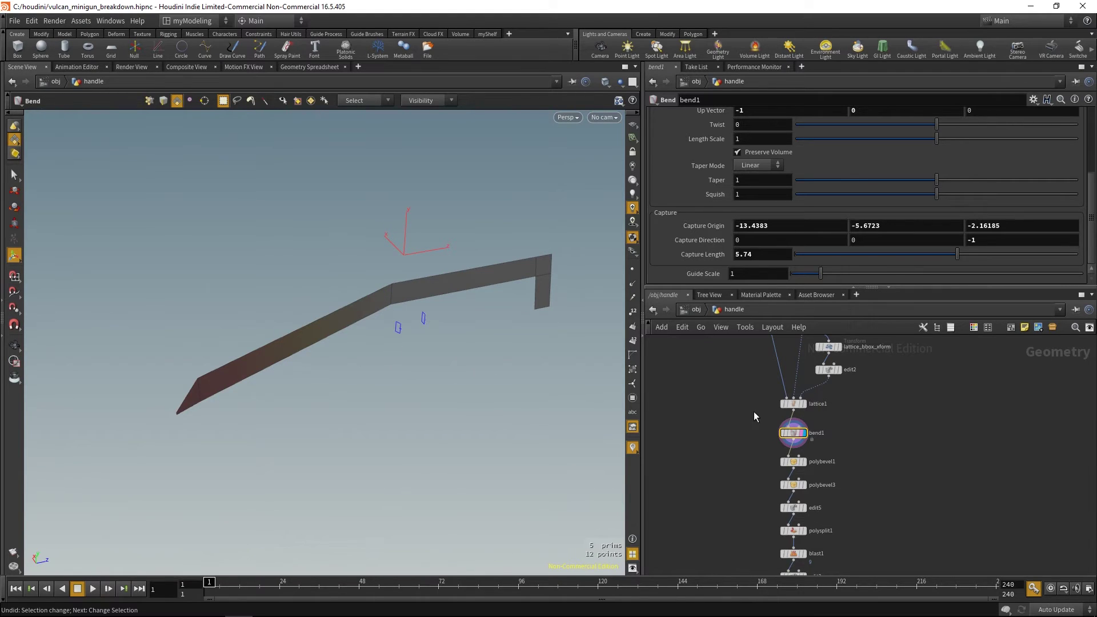
{"action": "left_click", "coordinate": [793, 433]}
{"action": "left_click_drag", "start_coordinate": [342, 324], "coordinate": [327, 307]}
{"action": "key", "text": "ctrl+z"}
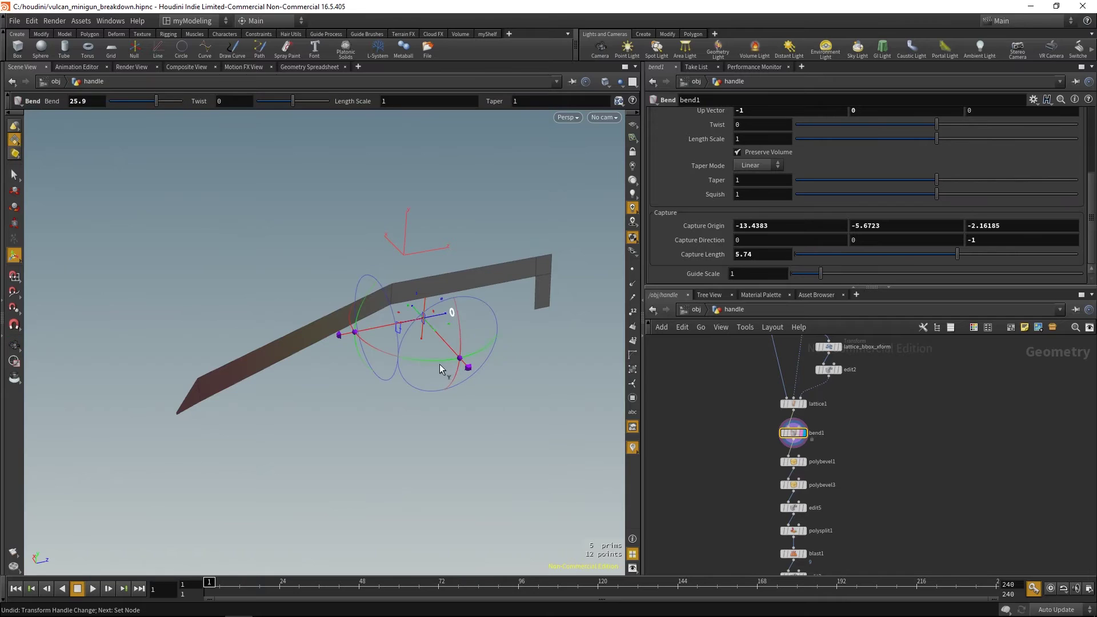
{"action": "key", "text": "ctrl+z"}
{"action": "left_click_drag", "start_coordinate": [497, 397], "coordinate": [488, 403], "text": "alt"}
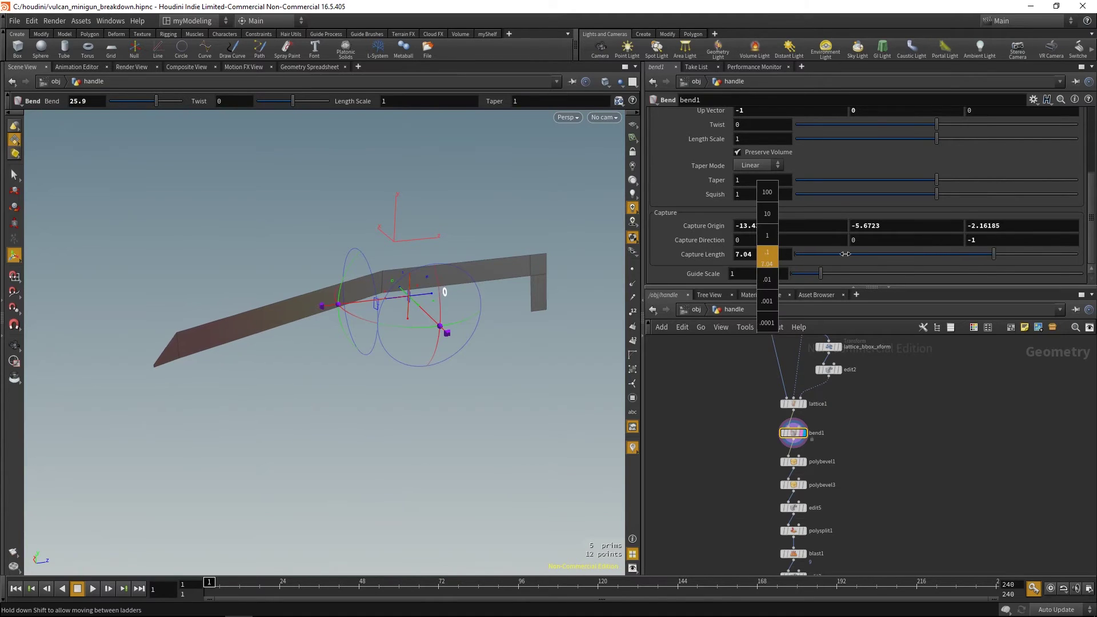
- Try other Capture Length and Bend values on bend1 to see their effect on the arm, restoring the originals
{"action": "middle_click_drag", "start_coordinate": [787, 238], "coordinate": [820, 260]}
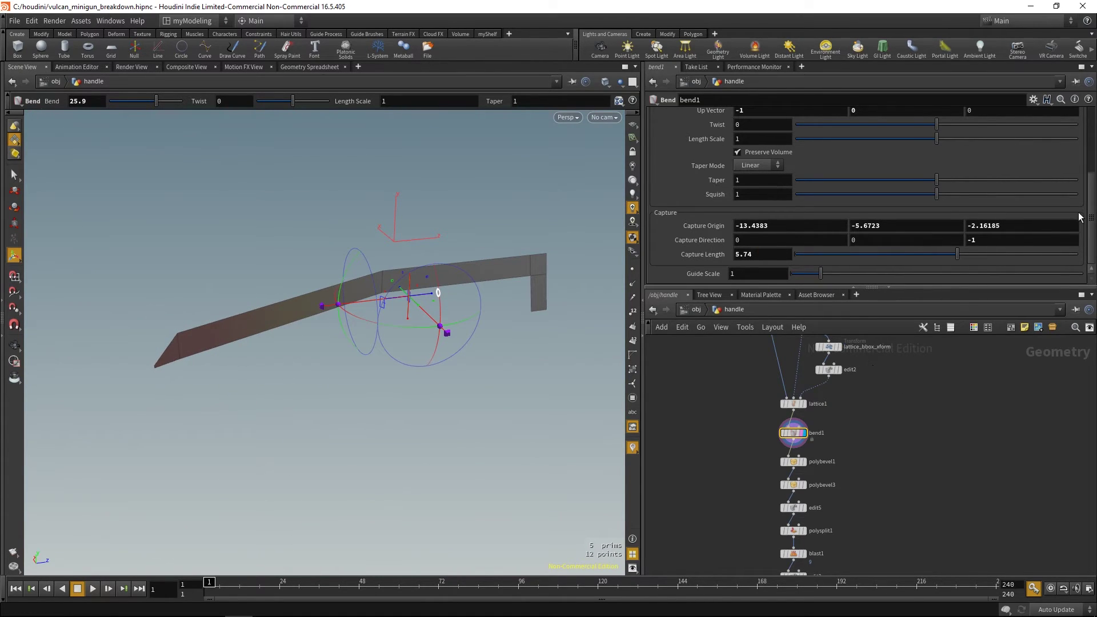
{"action": "scroll", "coordinate": [1080, 217], "scroll_direction": "up", "scroll_amount": 3}
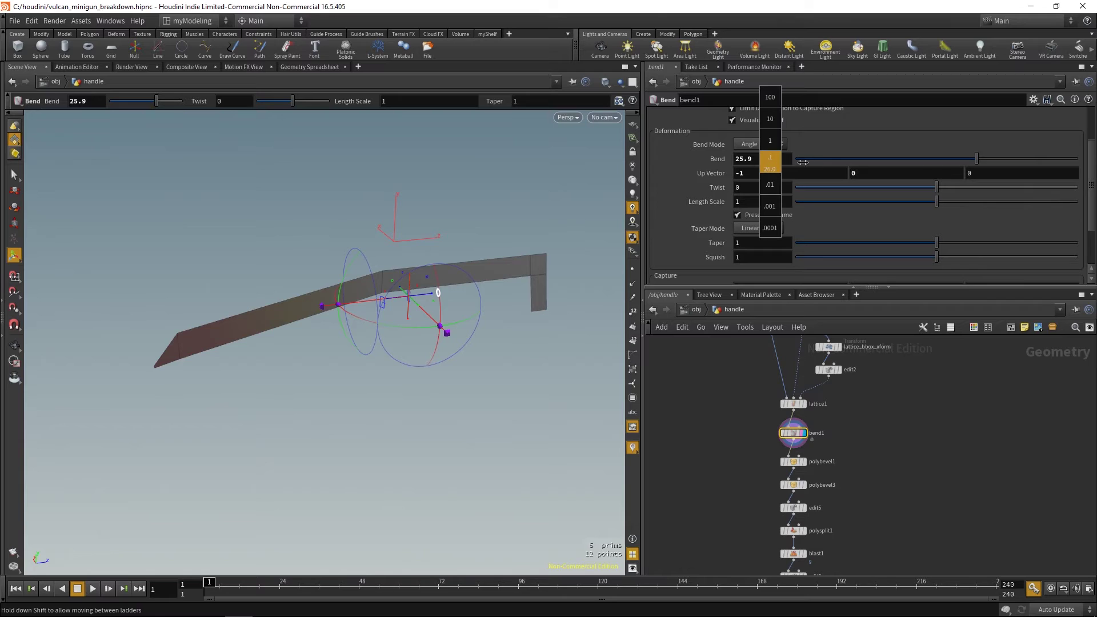
{"action": "middle_click_drag", "start_coordinate": [838, 160], "coordinate": [819, 166]}
- Display polybevel1, polybevel3 and edit5 in turn to examine the divisions added at the bend
{"action": "middle_click_drag", "start_coordinate": [898, 486], "coordinate": [908, 446]}
{"action": "left_click", "coordinate": [801, 421]}
{"action": "left_click", "coordinate": [806, 446]}
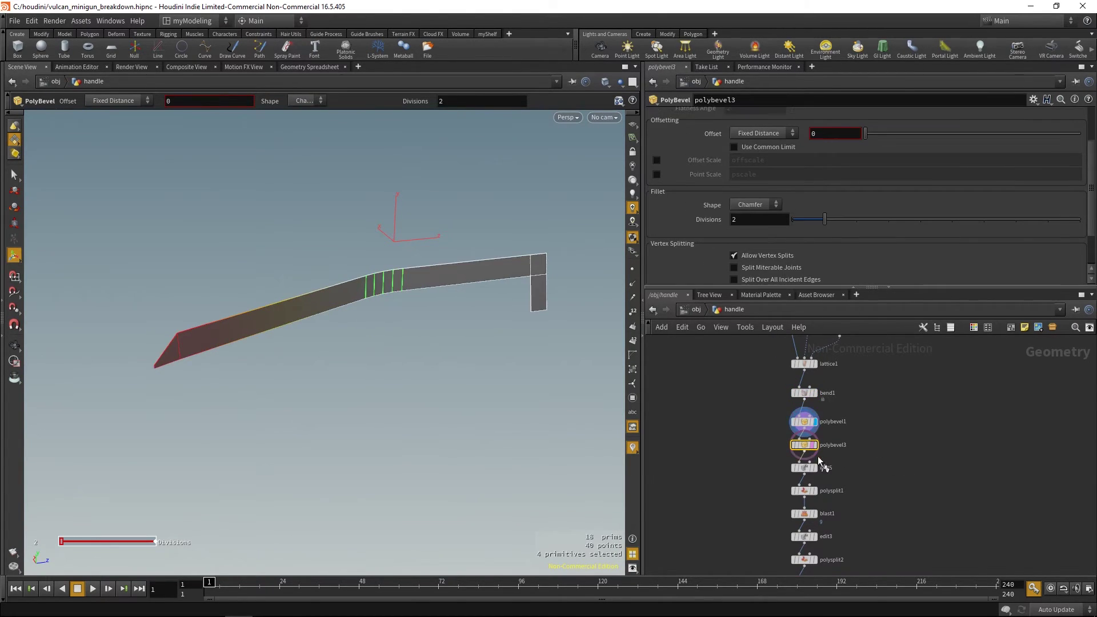
{"action": "left_click", "coordinate": [806, 469]}
- Step through polysplit1, edit3, polysplit2 and edit6 to the polyextrude2 node that thickens the arm
{"action": "middle_click_drag", "start_coordinate": [759, 466], "coordinate": [768, 400]}
{"action": "left_click", "coordinate": [807, 417]}
{"action": "left_click", "coordinate": [807, 464]}
{"action": "left_click", "coordinate": [806, 489]}
{"action": "left_click", "coordinate": [807, 509]}
{"action": "left_click", "coordinate": [808, 539]}
- Display the final normal1 node of the handle's chain to show the mirrored result
{"action": "middle_click_drag", "start_coordinate": [869, 539], "coordinate": [870, 394]}
{"action": "middle_click_drag", "start_coordinate": [774, 542], "coordinate": [768, 477]}
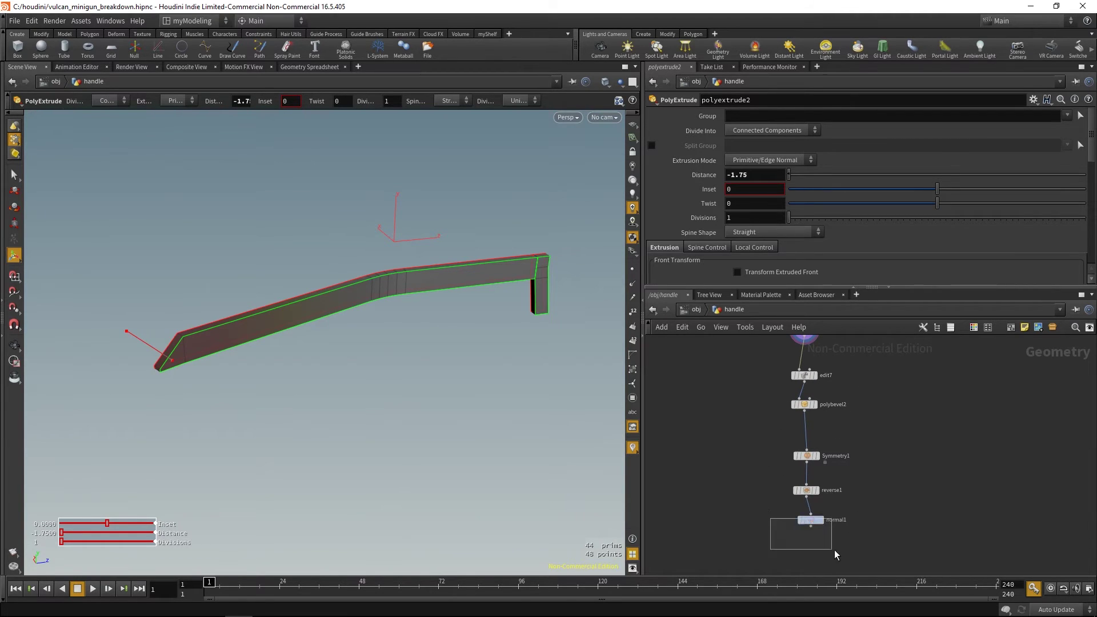
{"action": "left_click_drag", "start_coordinate": [834, 550], "coordinate": [836, 551]}
{"action": "key", "text": "r"}
- Try a Bend of 35 on bend1 while viewing the finished handle, and undo the change
{"action": "middle_click_drag", "start_coordinate": [874, 418], "coordinate": [863, 534]}
{"action": "middle_click_drag", "start_coordinate": [873, 422], "coordinate": [881, 555]}
{"action": "middle_click_drag", "start_coordinate": [872, 459], "coordinate": [889, 498]}
{"action": "left_click_drag", "start_coordinate": [477, 414], "coordinate": [491, 434], "text": "alt"}
{"action": "left_click", "coordinate": [821, 397]}
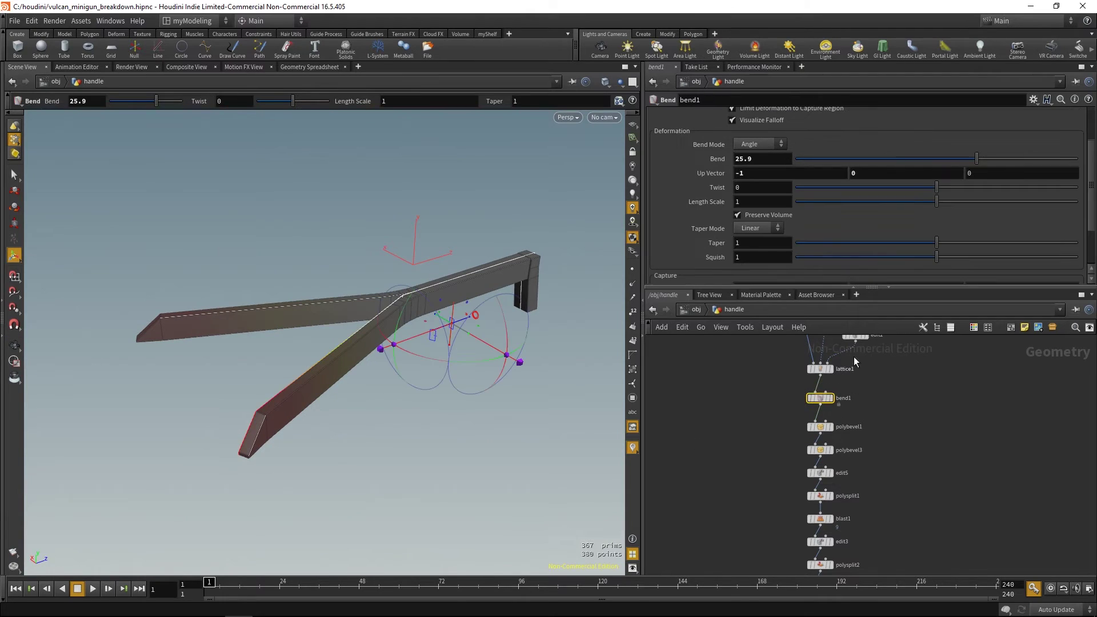
{"action": "middle_click_drag", "start_coordinate": [792, 153], "coordinate": [857, 154]}
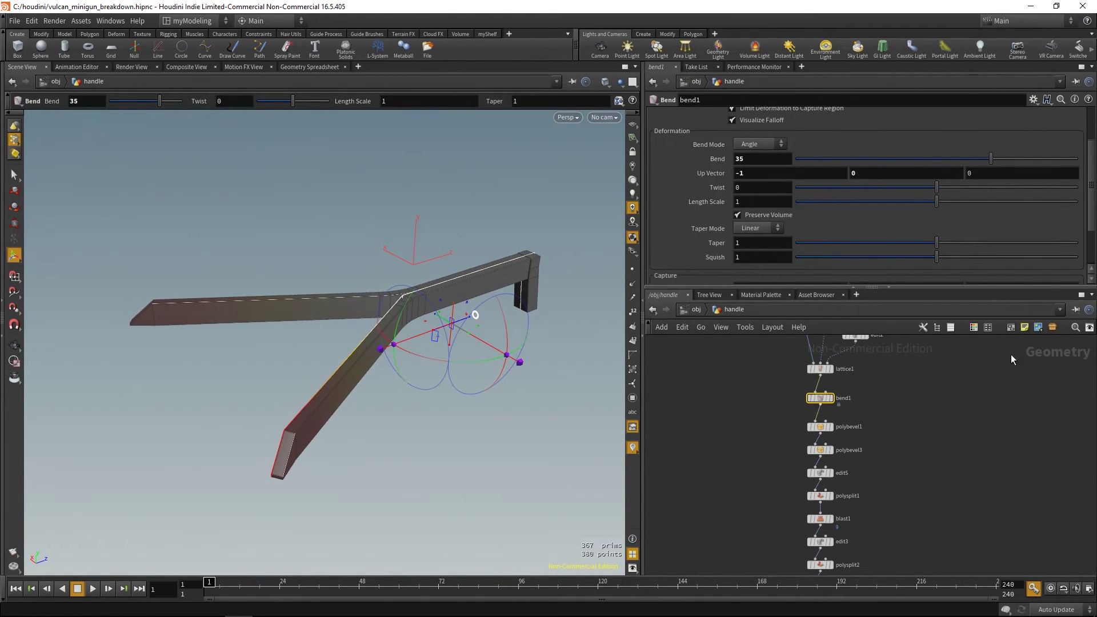
{"action": "key", "text": "ctrl+z"}
- Try different Distance values on polyextrude2 to vary the handle's thickness, undoing each change
{"action": "scroll", "coordinate": [722, 430], "scroll_direction": "down", "scroll_amount": 5}
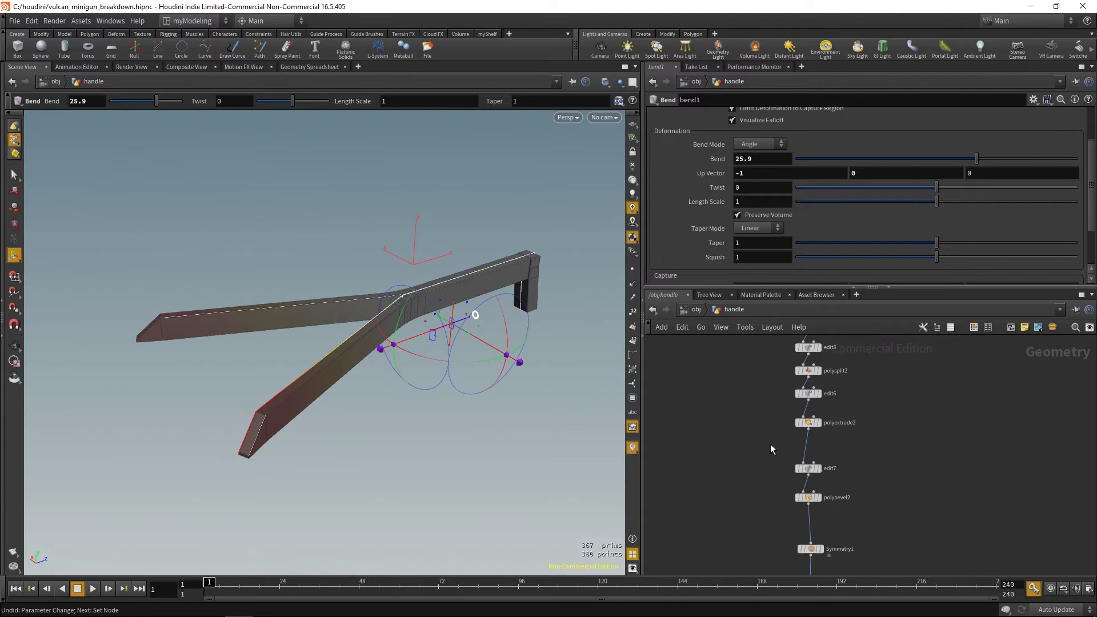
{"action": "left_click_drag", "start_coordinate": [817, 432], "coordinate": [818, 432]}
{"action": "middle_click_drag", "start_coordinate": [773, 179], "coordinate": [726, 141]}
{"action": "key", "text": "ctrl+z"}
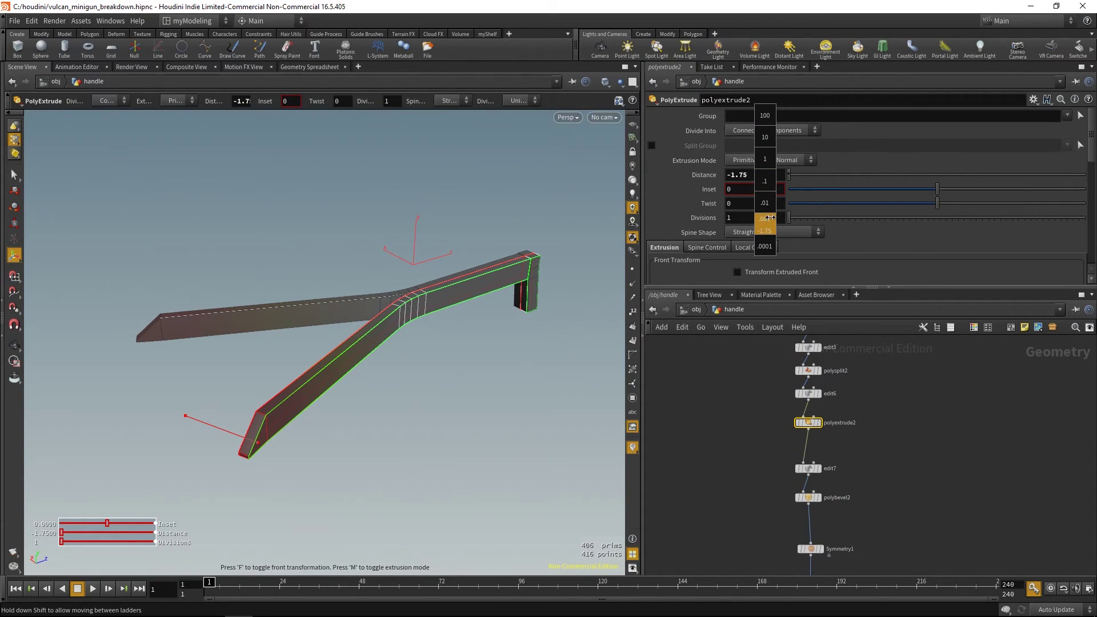
{"action": "middle_click_drag", "start_coordinate": [734, 192], "coordinate": [760, 191]}
{"action": "key", "text": "ctrl+z"}
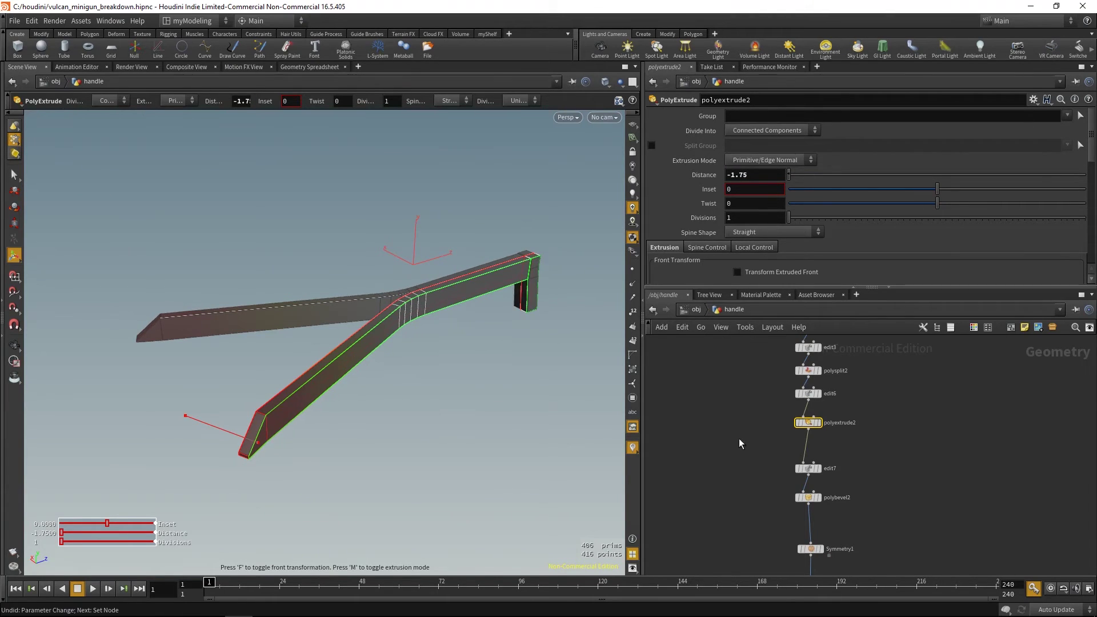
- Bypass the polybevel2 node to view the handle without its rounded edges
{"action": "middle_click_drag", "start_coordinate": [739, 441], "coordinate": [742, 376]}
{"action": "left_click", "coordinate": [808, 433]}
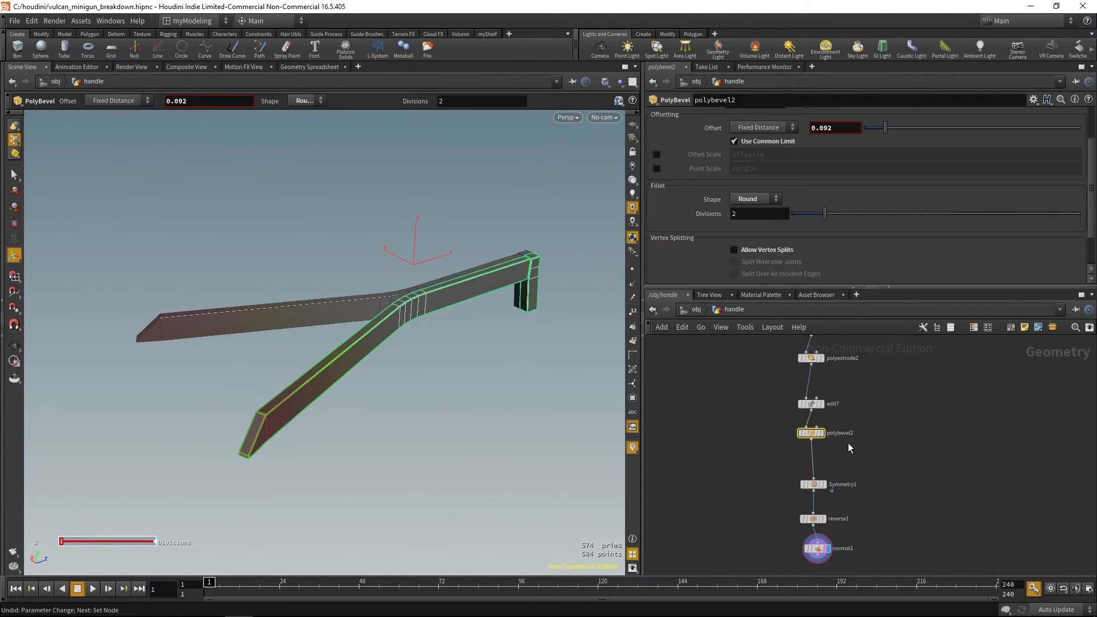
{"action": "key", "text": "b"}
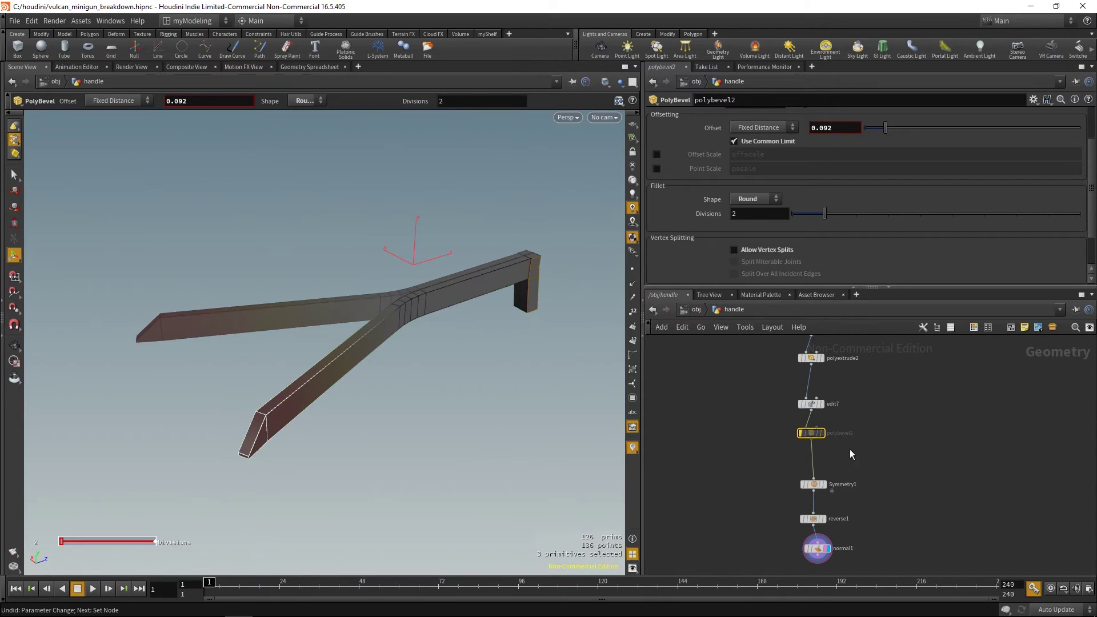
{"action": "left_click", "coordinate": [876, 433]}
{"action": "middle_click_drag", "start_coordinate": [870, 405], "coordinate": [866, 438]}
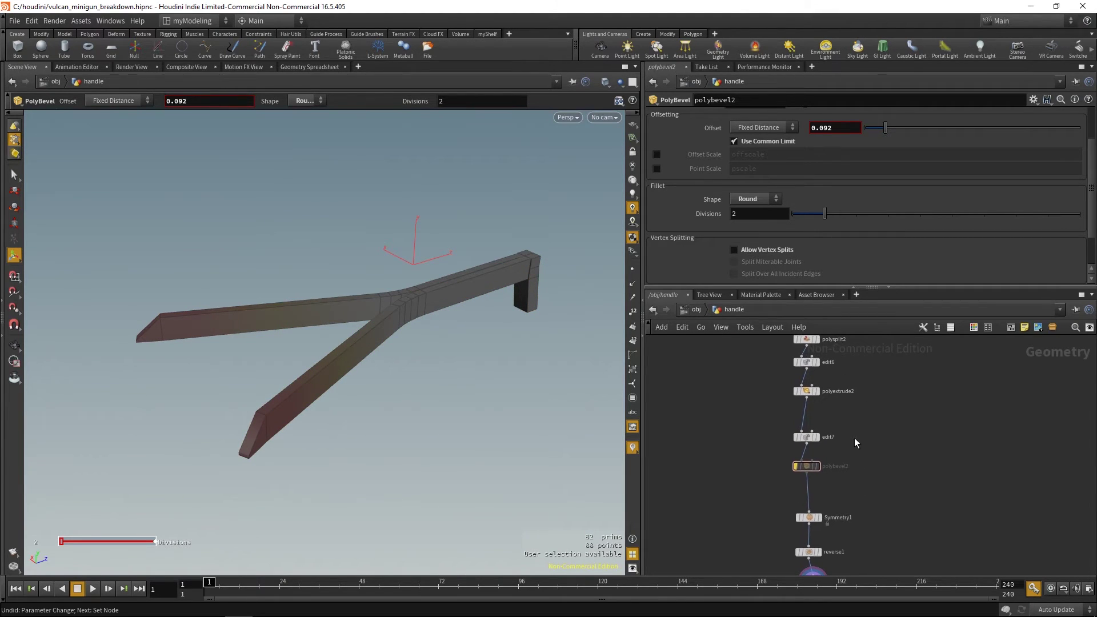
- Select bend1 and turn off Visualize Falloff
{"action": "key", "text": "t"}
{"action": "key", "text": "shift+t"}
{"action": "middle_click_drag", "start_coordinate": [748, 384], "coordinate": [754, 489]}
{"action": "left_click", "coordinate": [796, 402]}
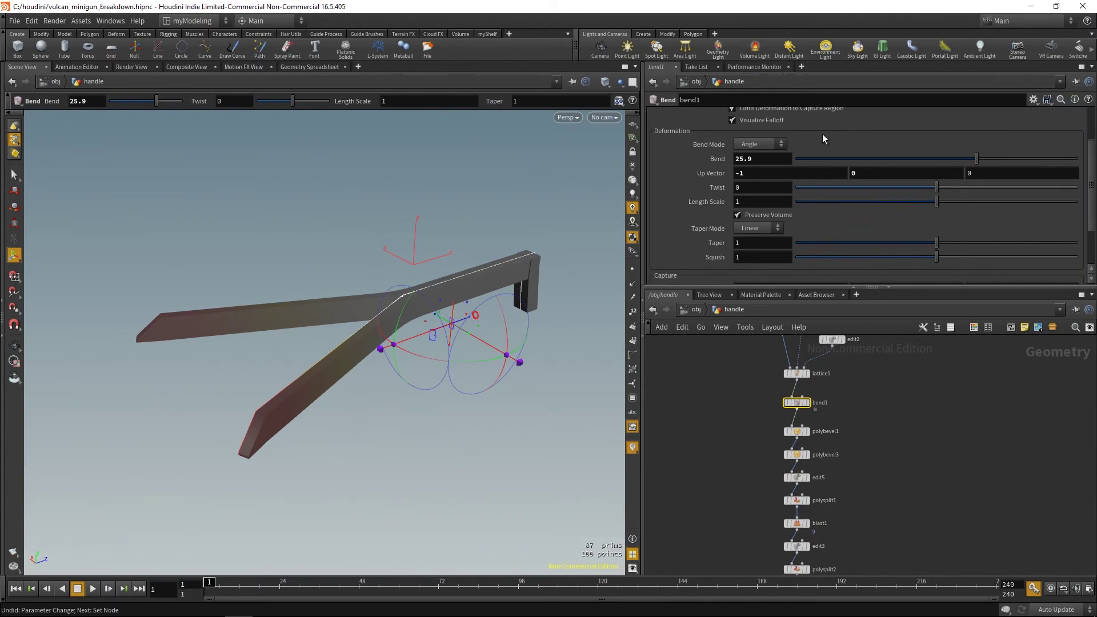
{"action": "left_click", "coordinate": [768, 119]}
- Inspect the handle's shape and return to the scene level to view it on the cannon
{"action": "key", "text": "s"}
{"action": "left_click_drag", "start_coordinate": [516, 495], "coordinate": [485, 448]}
{"action": "mouse_move", "coordinate": [453, 404]}
{"action": "left_mouse_down"}
{"action": "mouse_move", "coordinate": [549, 395]}
{"action": "mouse_move", "coordinate": [550, 367]}
{"action": "mouse_move", "coordinate": [508, 372]}
{"action": "mouse_move", "coordinate": [508, 400]}
{"action": "mouse_move", "coordinate": [368, 307]}
{"action": "mouse_move", "coordinate": [517, 405]}
{"action": "mouse_move", "coordinate": [453, 334]}
{"action": "left_mouse_up"}
{"action": "key", "text": "s"}
{"action": "left_click", "coordinate": [696, 310]}
{"action": "left_click", "coordinate": [577, 365]}
{"action": "key", "text": "s"}
- Reopen the handle object's network, re-enable polybevel2 and check the end of the chain at normal1
{"action": "left_click", "coordinate": [447, 320]}
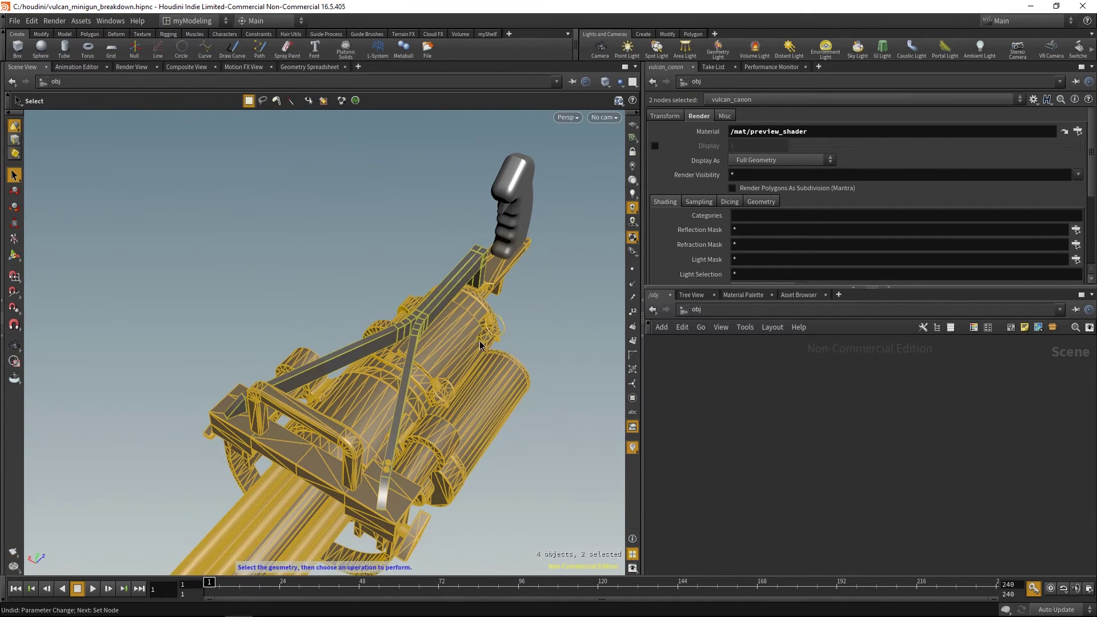
{"action": "left_click", "coordinate": [462, 303]}
{"action": "key", "text": "Return"}
{"action": "middle_click_drag", "start_coordinate": [761, 514], "coordinate": [732, 377]}
{"action": "left_click", "coordinate": [792, 481]}
{"action": "key", "text": "b"}
{"action": "middle_click_drag", "start_coordinate": [745, 515], "coordinate": [739, 410]}
{"action": "left_click_drag", "start_coordinate": [770, 477], "coordinate": [817, 513]}
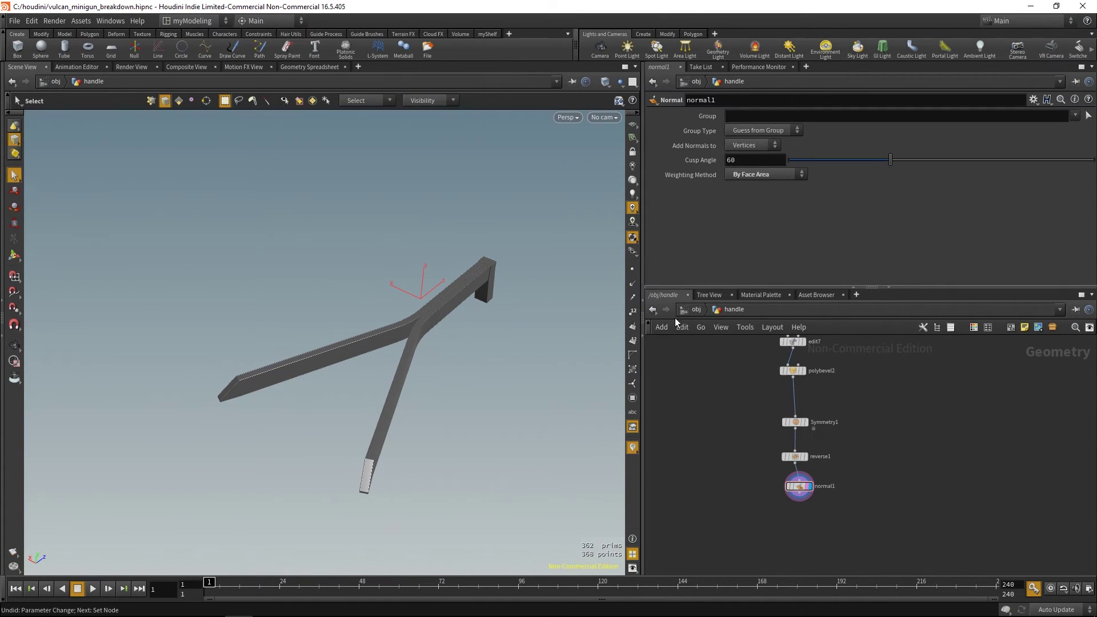
- Return to the scene level, clear the object selection and bring all object nodes into view
{"action": "left_click", "coordinate": [696, 309]}
{"action": "left_click_drag", "start_coordinate": [546, 398], "coordinate": [546, 356], "text": "alt"}
{"action": "left_click", "coordinate": [553, 388]}
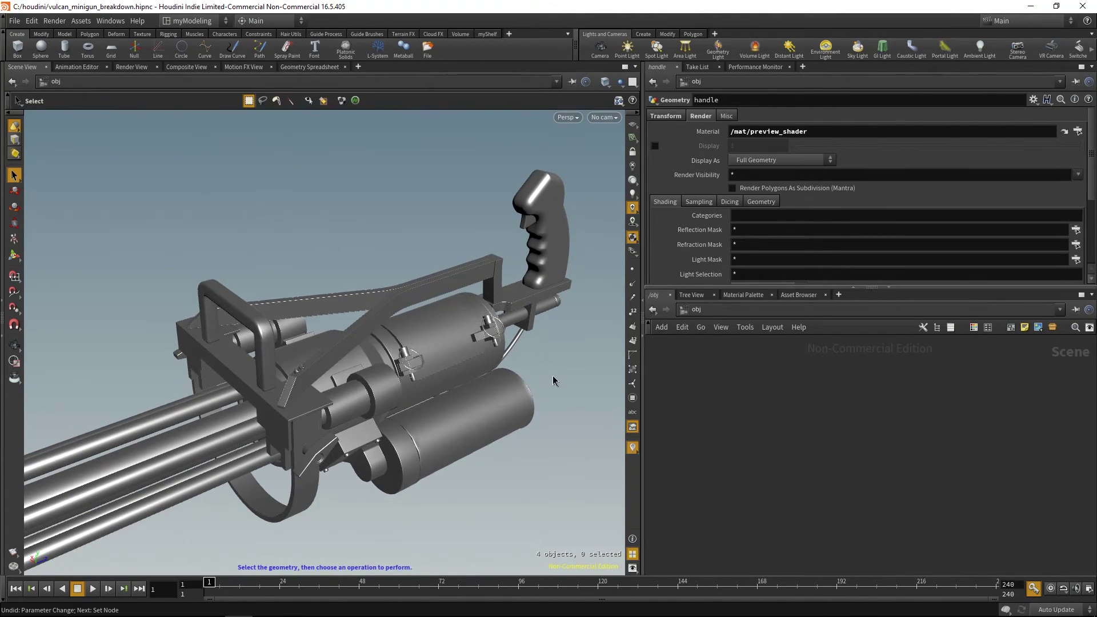
{"action": "key", "text": "h"}
{"action": "middle_click_drag", "start_coordinate": [711, 440], "coordinate": [696, 492]}
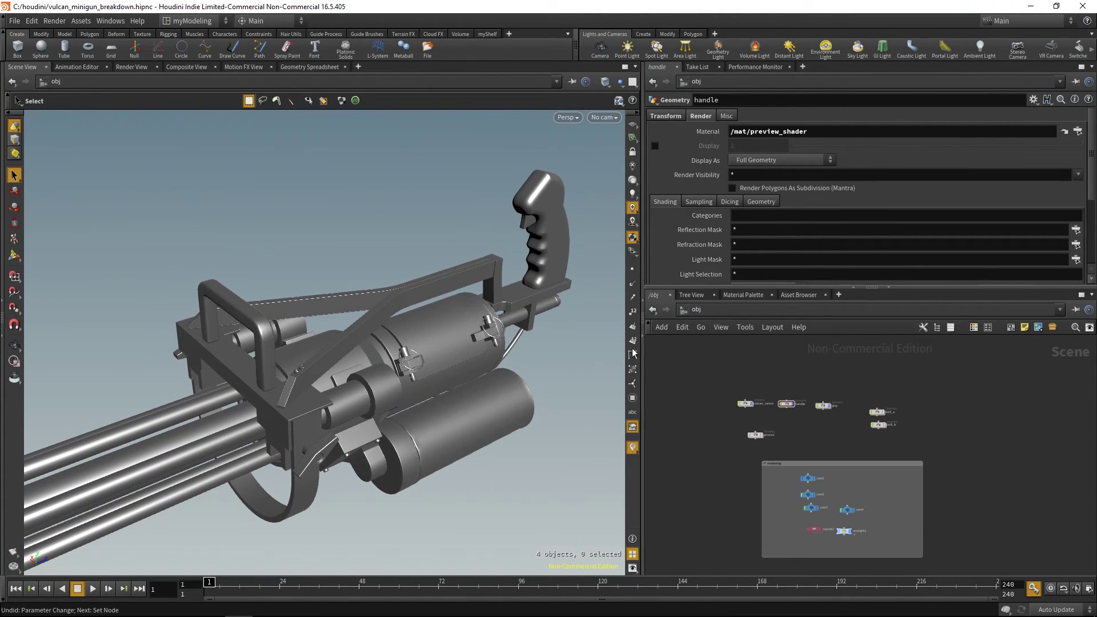
- Select the grip object, open its node network and inspect the grip up close
{"action": "left_click", "coordinate": [561, 235]}
{"action": "middle_click_drag", "start_coordinate": [592, 252], "coordinate": [550, 279], "text": "alt"}
{"action": "key", "text": "i"}
{"action": "middle_click_drag", "start_coordinate": [527, 350], "coordinate": [463, 461], "text": "alt"}
{"action": "right_click_drag", "start_coordinate": [463, 461], "coordinate": [649, 430], "text": "alt"}
{"action": "right_click_drag", "start_coordinate": [503, 435], "coordinate": [589, 422], "text": "alt"}
{"action": "mouse_move", "coordinate": [589, 421]}
{"action": "left_mouse_down", "text": "alt"}
{"action": "mouse_move", "coordinate": [490, 403]}
{"action": "mouse_move", "coordinate": [481, 370]}
{"action": "left_mouse_up", "text": "alt"}
- Examine the grip's polygon wireframe from the side and return to plain smooth shading
{"action": "key", "text": "shift+w"}
{"action": "middle_click_drag", "start_coordinate": [481, 370], "coordinate": [480, 417], "text": "alt"}
{"action": "mouse_move", "coordinate": [480, 417]}
{"action": "left_mouse_down", "text": "alt"}
{"action": "mouse_move", "coordinate": [480, 394]}
{"action": "mouse_move", "coordinate": [520, 375]}
{"action": "mouse_move", "coordinate": [550, 321]}
{"action": "mouse_move", "coordinate": [480, 362]}
{"action": "mouse_move", "coordinate": [526, 355]}
{"action": "mouse_move", "coordinate": [461, 446]}
{"action": "mouse_move", "coordinate": [343, 368]}
{"action": "mouse_move", "coordinate": [301, 370]}
{"action": "mouse_move", "coordinate": [355, 449]}
{"action": "mouse_move", "coordinate": [403, 440]}
{"action": "left_mouse_up", "text": "alt"}
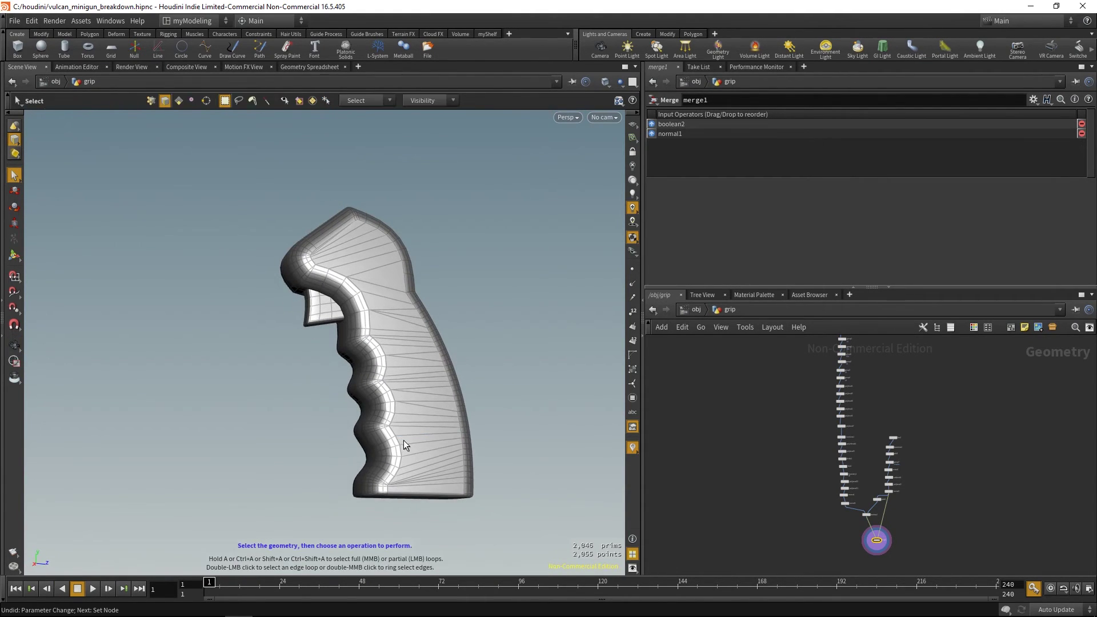
{"action": "key", "text": "shift+w"}
{"action": "left_click_drag", "start_coordinate": [470, 428], "coordinate": [434, 400], "text": "alt"}
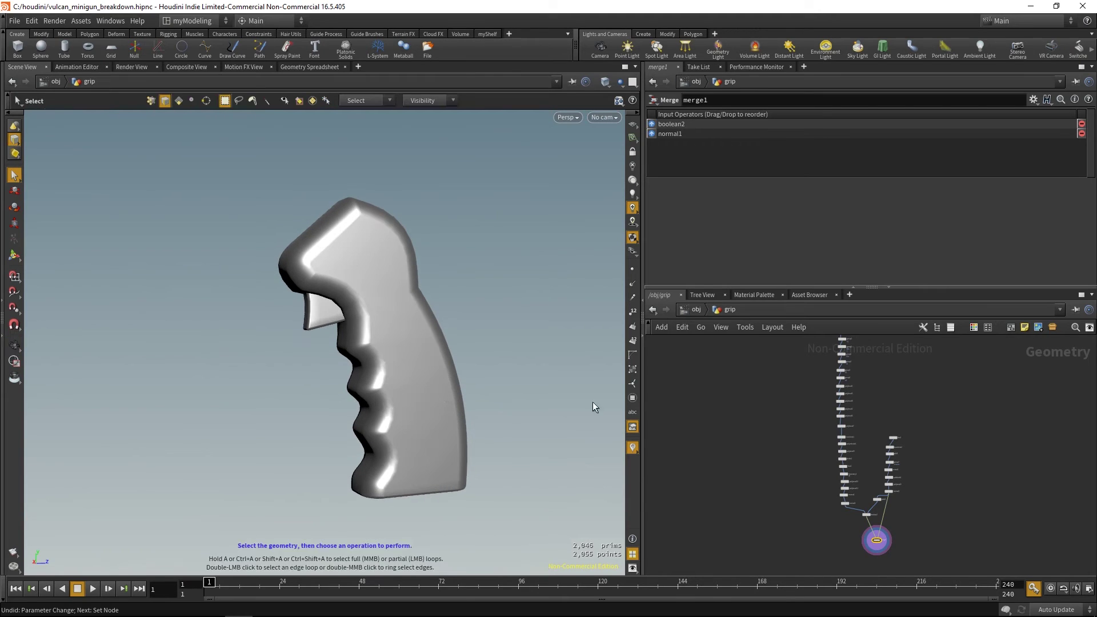
- Display curve1 at the start of the grip chain and show the outline's point markers
{"action": "middle_click_drag", "start_coordinate": [769, 419], "coordinate": [720, 509]}
{"action": "scroll", "coordinate": [735, 439], "scroll_direction": "up", "scroll_amount": 6}
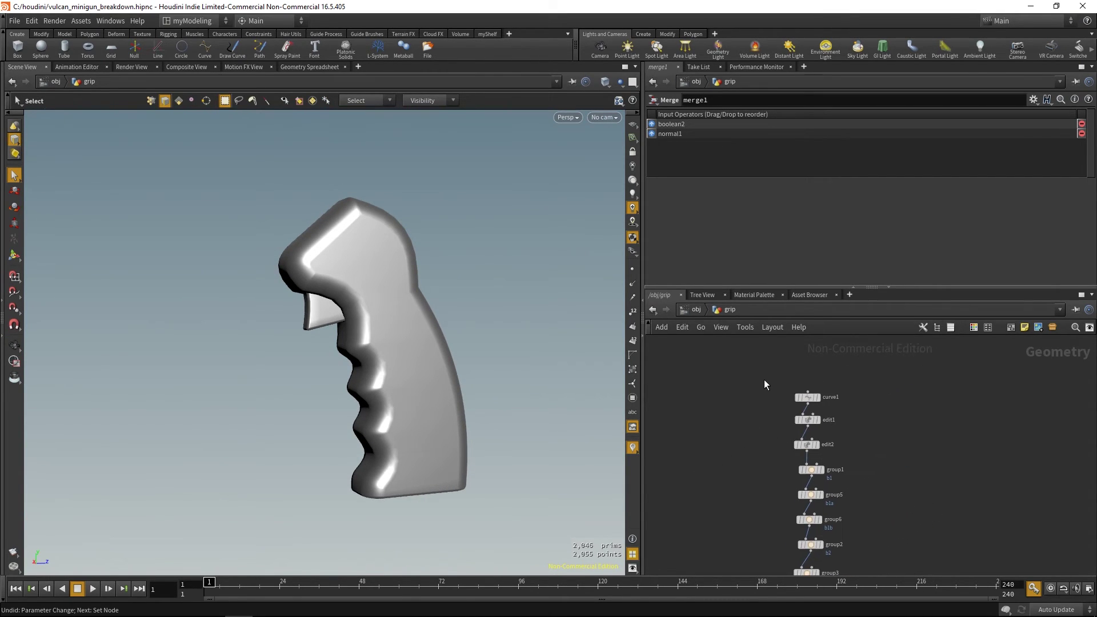
{"action": "left_click", "coordinate": [808, 397]}
{"action": "left_click", "coordinate": [818, 397]}
{"action": "left_click_drag", "start_coordinate": [466, 391], "coordinate": [440, 422], "text": "alt"}
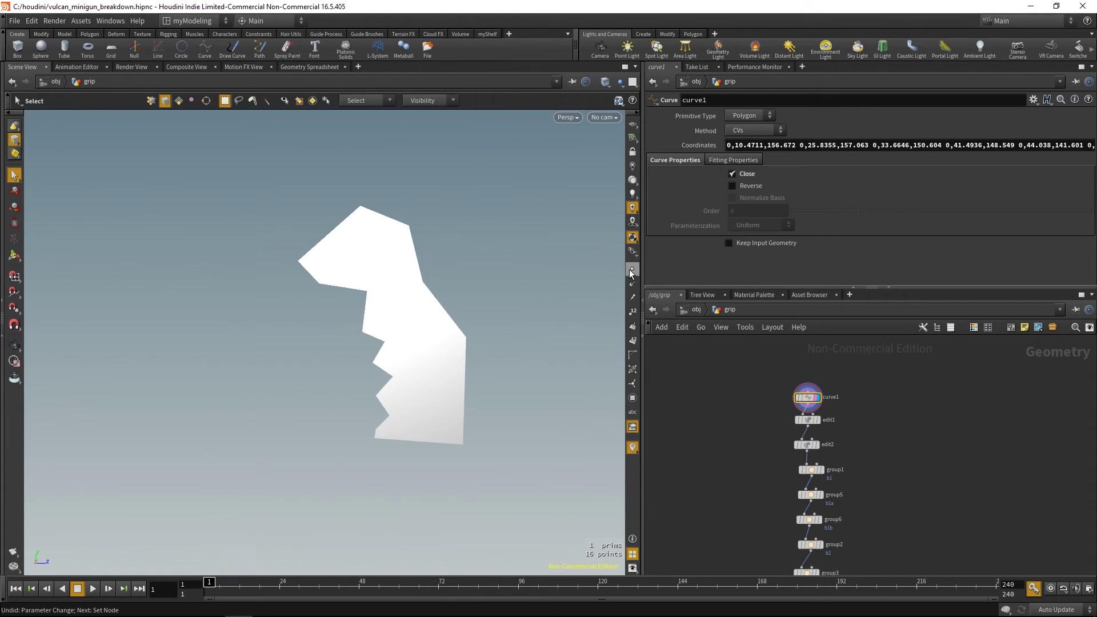
{"action": "left_click_drag", "start_coordinate": [539, 335], "coordinate": [526, 359], "text": "alt"}
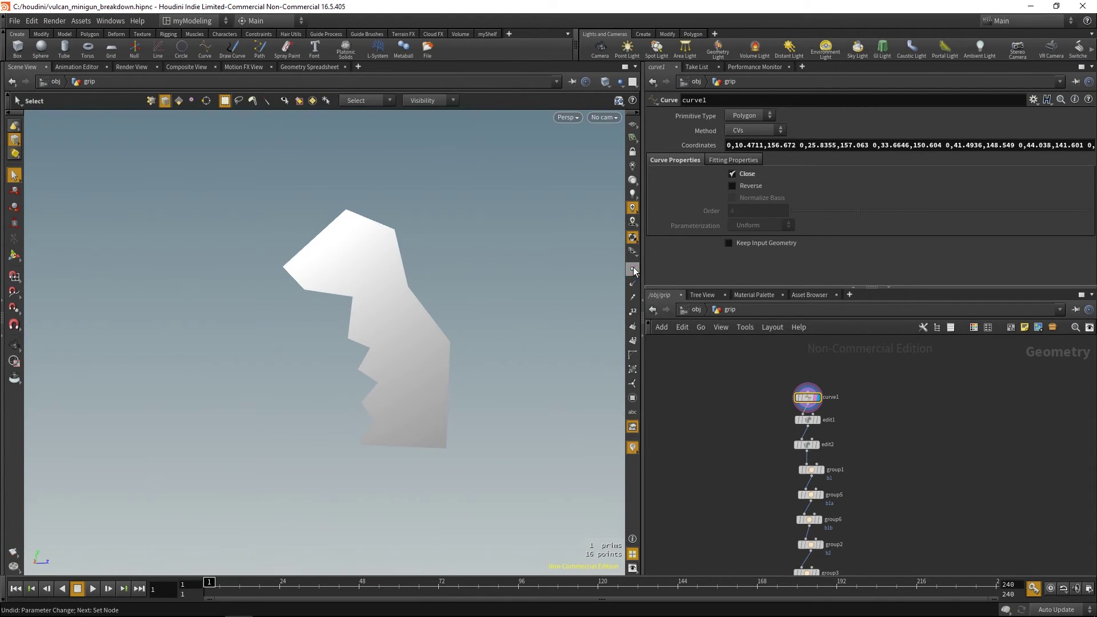
- Display the outline adjustments made by edit1 and edit2, comparing them with the original curve
{"action": "middle_click_drag", "start_coordinate": [782, 431], "coordinate": [785, 409]}
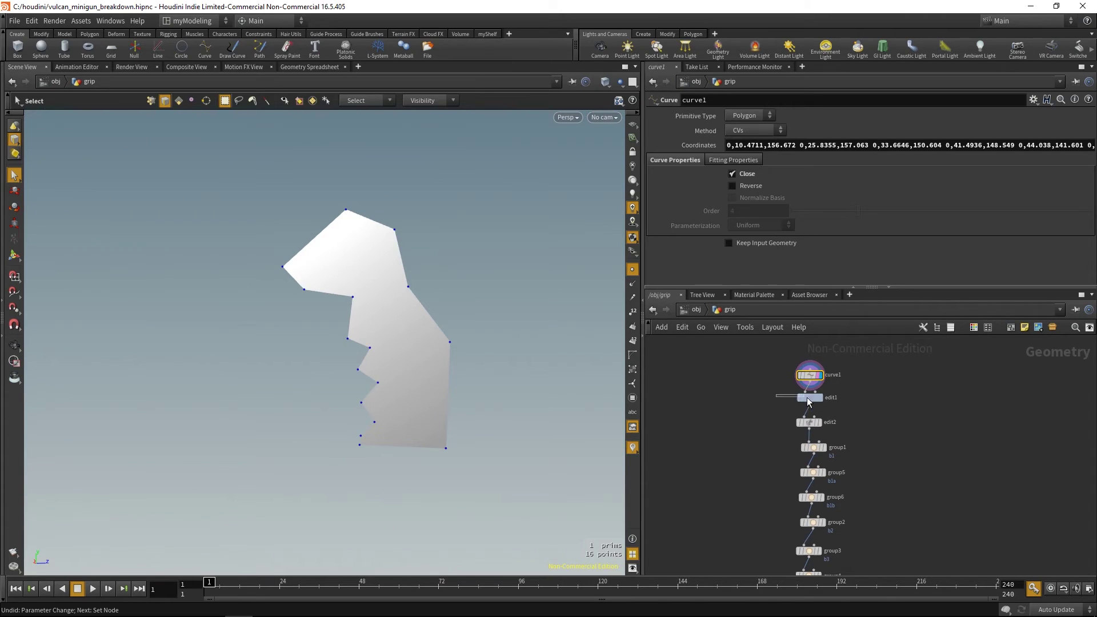
{"action": "left_click", "coordinate": [806, 398]}
{"action": "key", "text": "r"}
{"action": "middle_click_drag", "start_coordinate": [857, 417], "coordinate": [859, 399]}
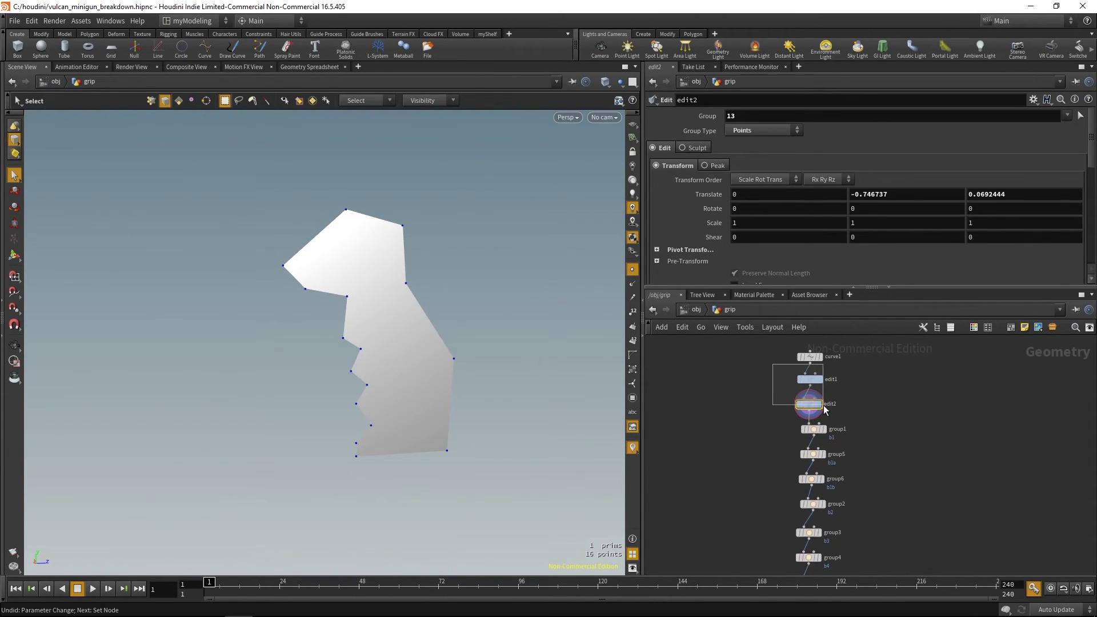
{"action": "left_click_drag", "start_coordinate": [824, 406], "coordinate": [826, 406]}
{"action": "middle_click_drag", "start_coordinate": [826, 415], "coordinate": [831, 402]}
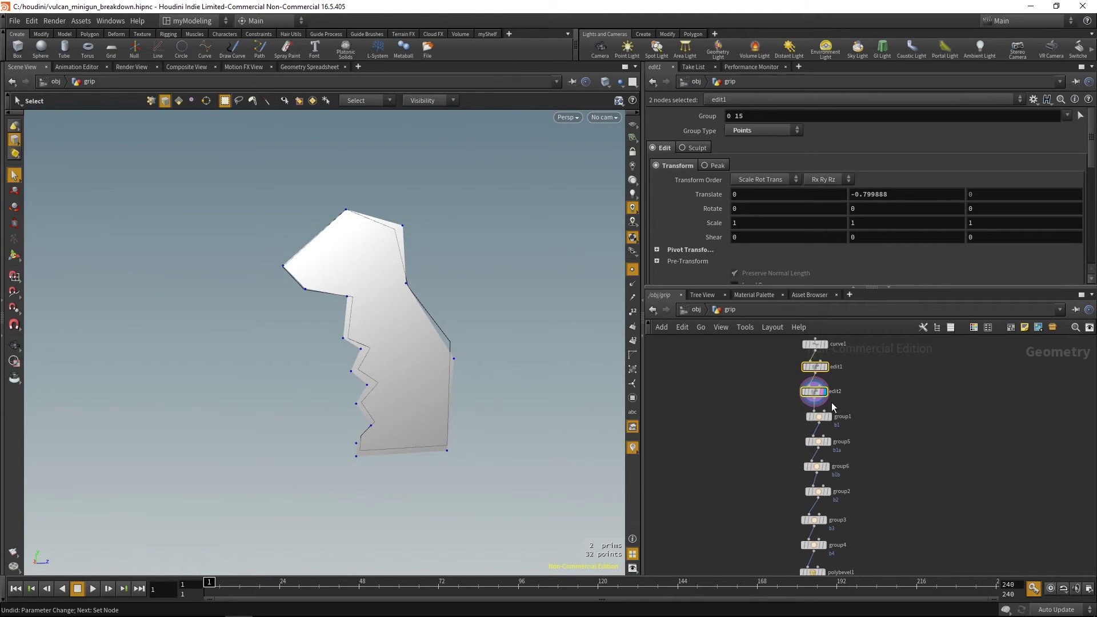
- Select group1 and inspect its b1 points along the finger grooves up close
{"action": "left_click_drag", "start_coordinate": [834, 425], "coordinate": [836, 425]}
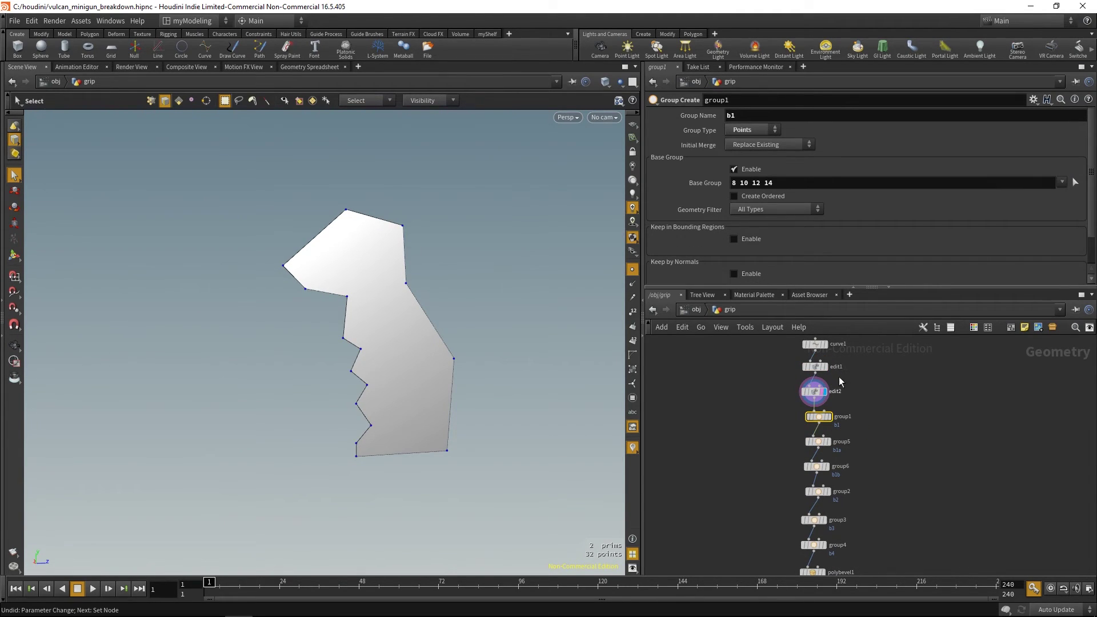
{"action": "key", "text": "Return"}
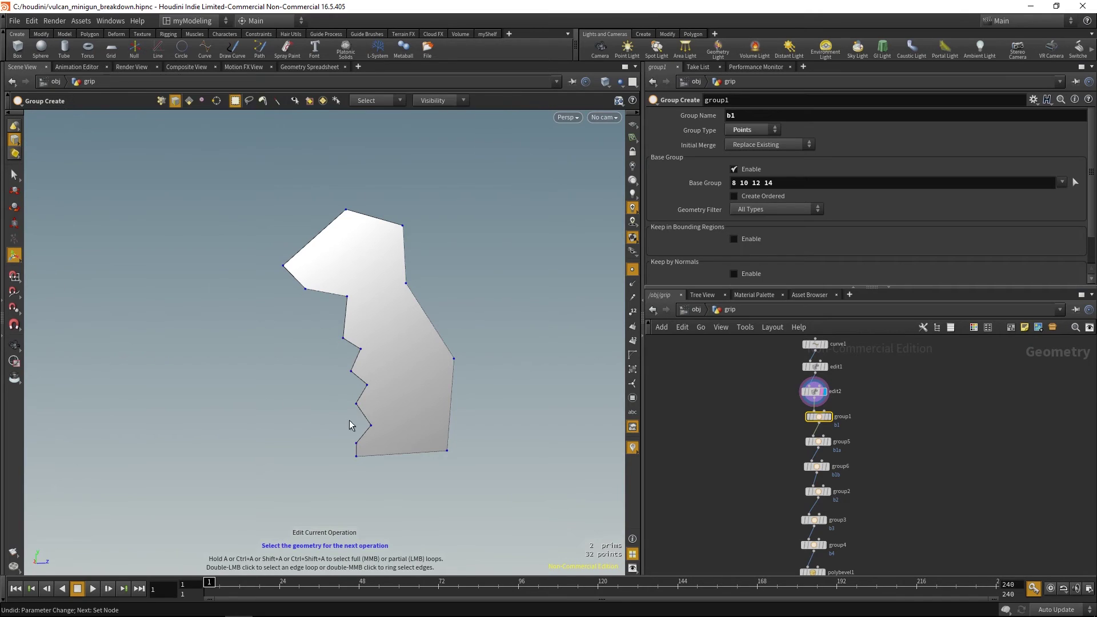
{"action": "left_click_drag", "start_coordinate": [788, 410], "coordinate": [820, 418]}
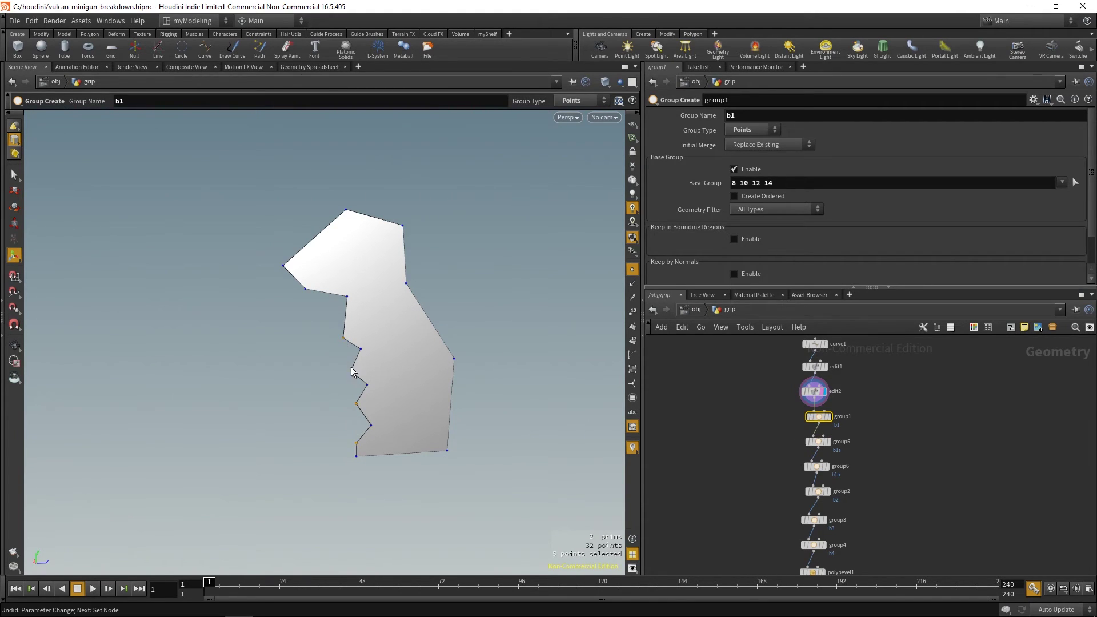
{"action": "right_click_drag", "start_coordinate": [304, 397], "coordinate": [531, 457], "text": "alt"}
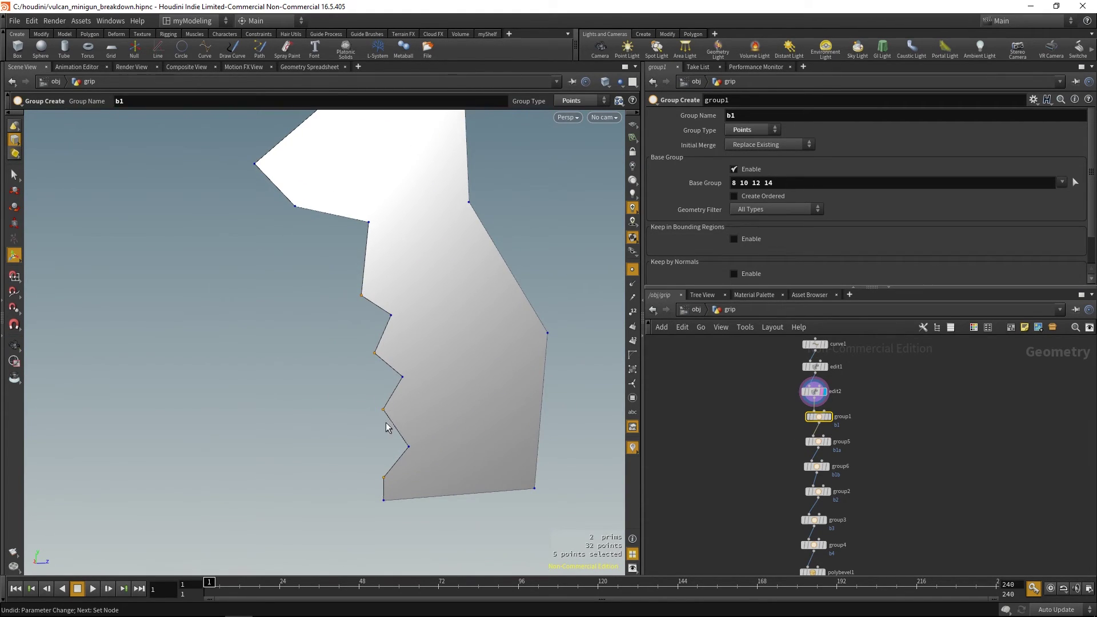
{"action": "middle_click_drag", "start_coordinate": [491, 401], "coordinate": [457, 402], "text": "alt"}
{"action": "scroll", "coordinate": [453, 387], "scroll_direction": "down", "scroll_amount": 2}
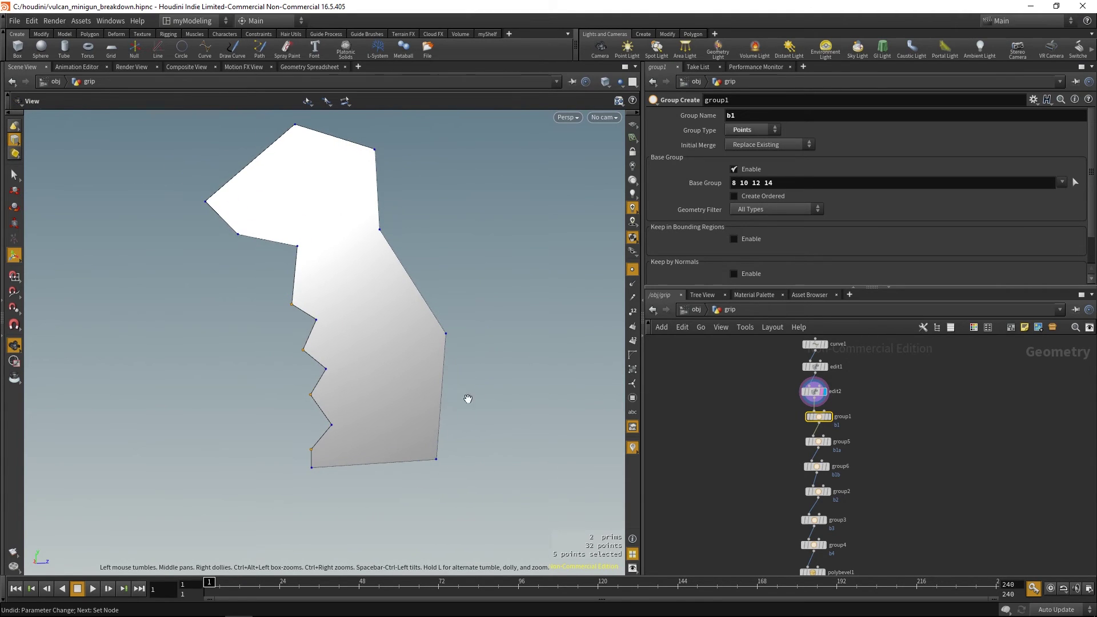
- Step through group5, group6 and group2 to inspect the points in each group
{"action": "middle_click_drag", "start_coordinate": [756, 427], "coordinate": [756, 400]}
{"action": "left_click_drag", "start_coordinate": [781, 405], "coordinate": [812, 411]}
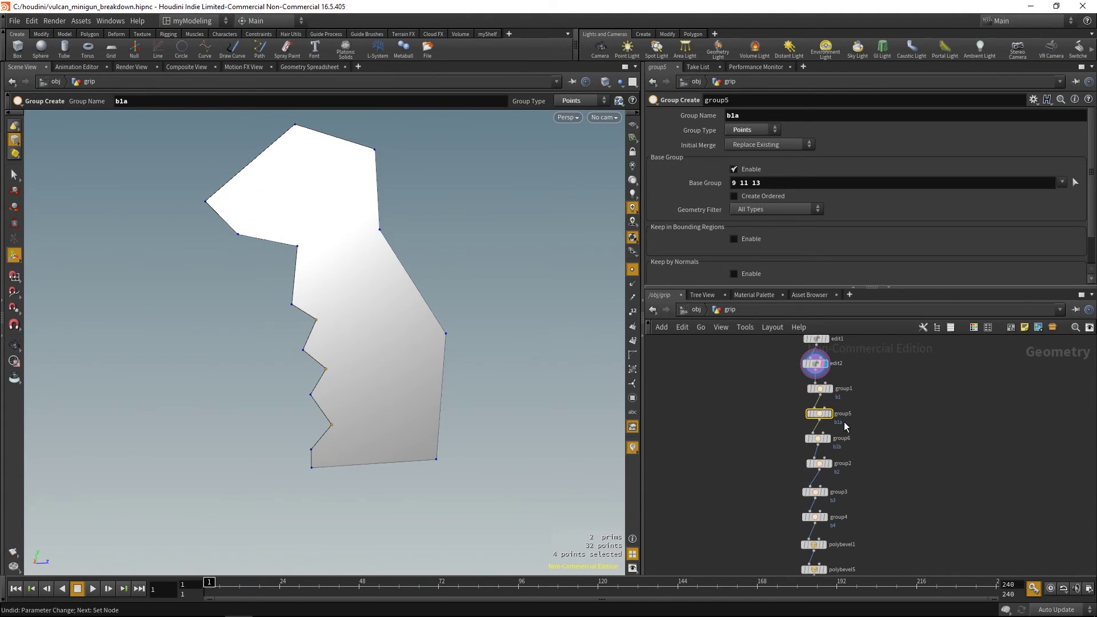
{"action": "left_click", "coordinate": [830, 415]}
{"action": "left_click", "coordinate": [826, 438]}
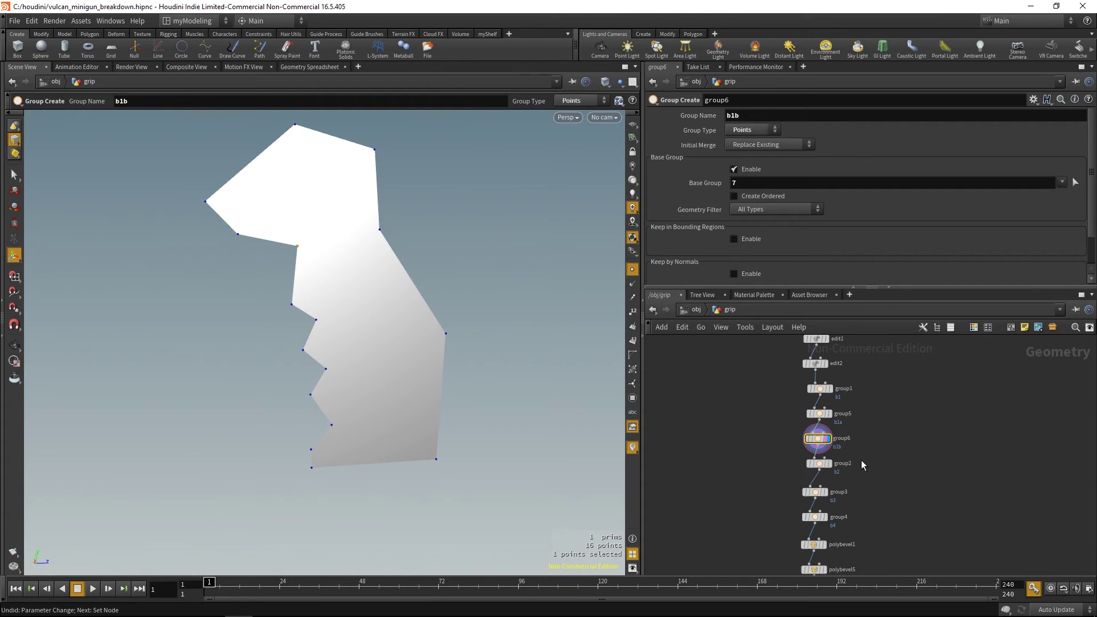
{"action": "left_click_drag", "start_coordinate": [811, 462], "coordinate": [827, 467]}
{"action": "left_click", "coordinate": [828, 463]}
- Display group3 and group4 to inspect the remaining point groups on the outline
{"action": "middle_click_drag", "start_coordinate": [869, 488], "coordinate": [880, 463]}
{"action": "left_click_drag", "start_coordinate": [800, 458], "coordinate": [841, 475]}
{"action": "key", "text": "r"}
{"action": "mouse_move", "coordinate": [882, 470]}
{"action": "middle_mouse_down"}
{"action": "mouse_move", "coordinate": [884, 451]}
{"action": "mouse_move", "coordinate": [876, 461]}
{"action": "middle_mouse_up"}
{"action": "left_click", "coordinate": [830, 483]}
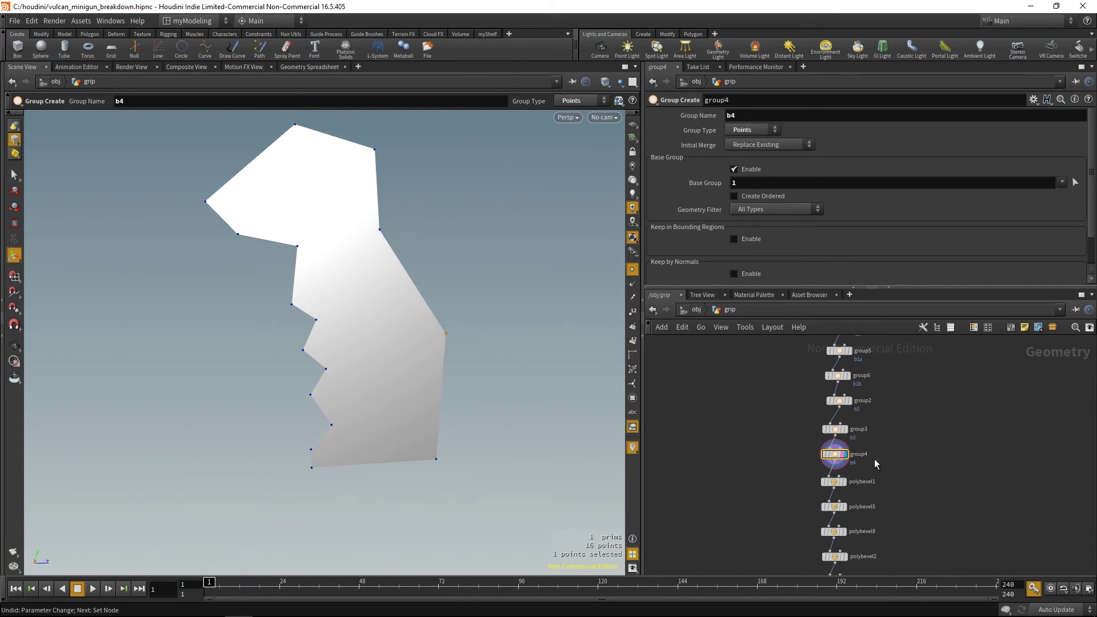
{"action": "left_click_drag", "start_coordinate": [484, 378], "coordinate": [529, 416], "text": "alt"}
- Display polybevel1, try a different bevel offset on the b1 points and undo it
{"action": "left_click", "coordinate": [831, 482]}
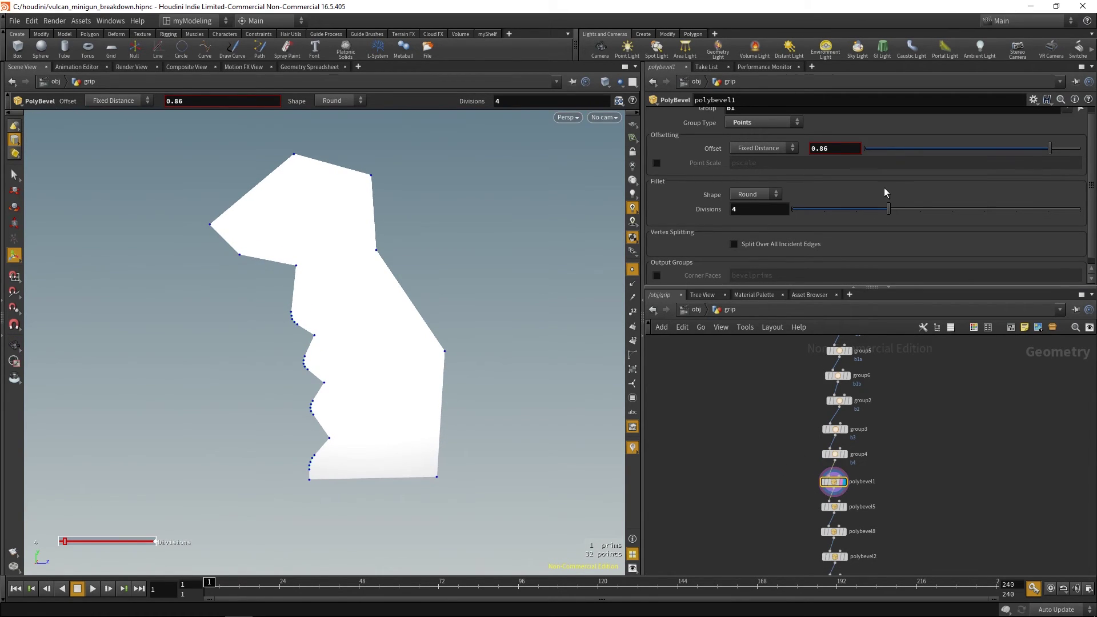
{"action": "middle_click_drag", "start_coordinate": [843, 146], "coordinate": [865, 173]}
{"action": "key", "text": "ctrl+z"}
- Display polybevel5 on the b1a points, try altering its bevel settings and undo the change
{"action": "middle_click_drag", "start_coordinate": [784, 474], "coordinate": [772, 413]}
{"action": "left_click", "coordinate": [823, 446]}
{"action": "middle_click_drag", "start_coordinate": [835, 148], "coordinate": [835, 151]}
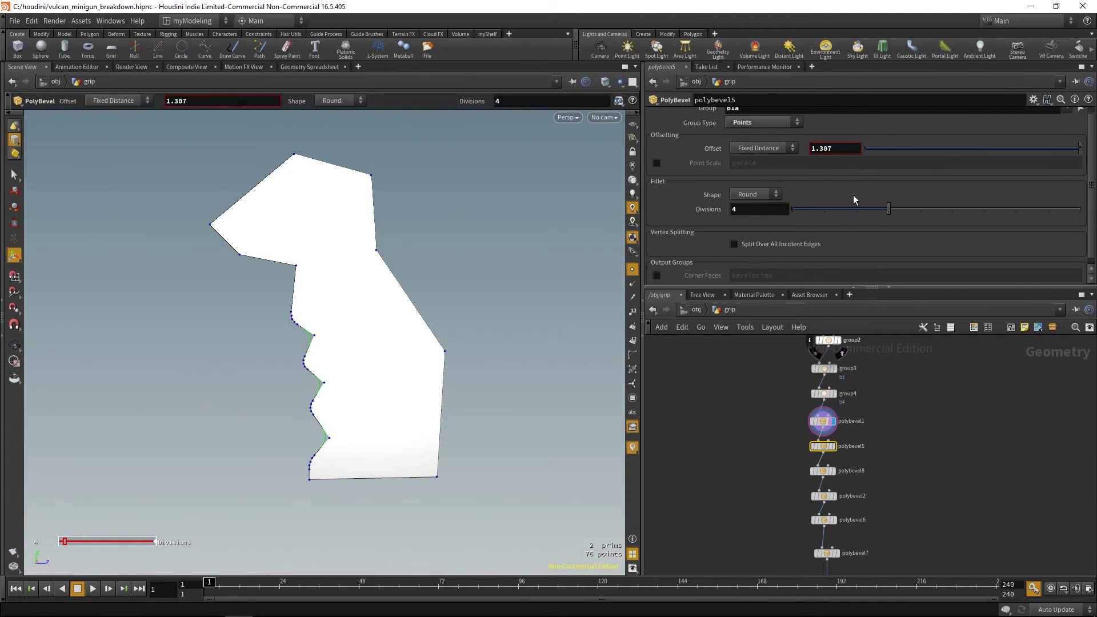
{"action": "key", "text": "r"}
{"action": "middle_click_drag", "start_coordinate": [769, 210], "coordinate": [761, 206]}
{"action": "key", "text": "ctrl+z"}
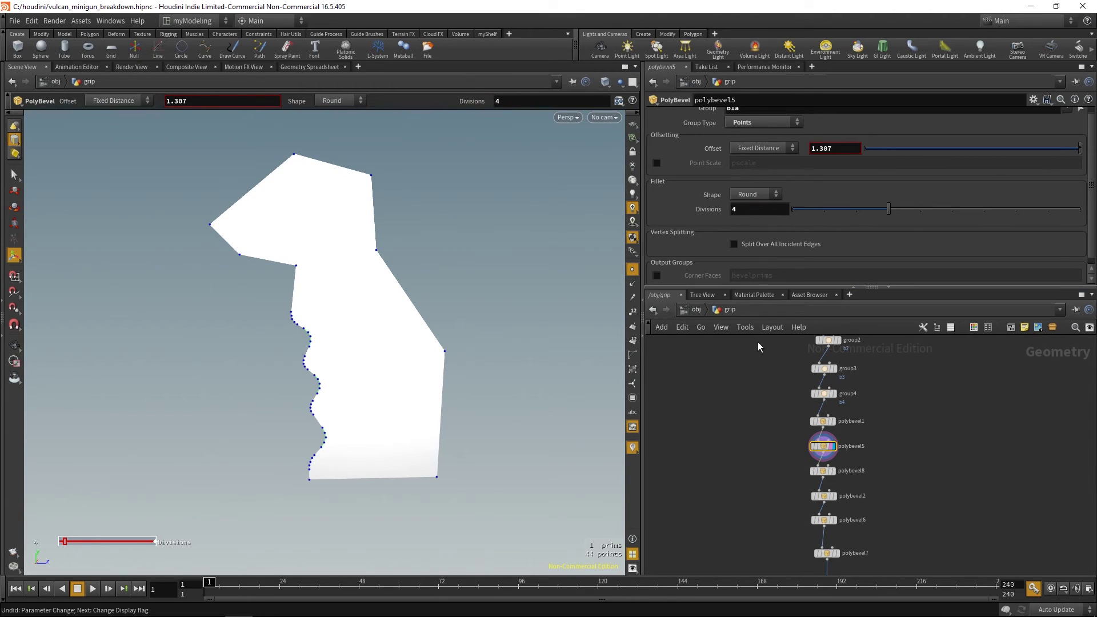
- Display polybevel6 and polybevel7 to examine the rounded corners of the grip outline
{"action": "middle_click_drag", "start_coordinate": [781, 509], "coordinate": [785, 447]}
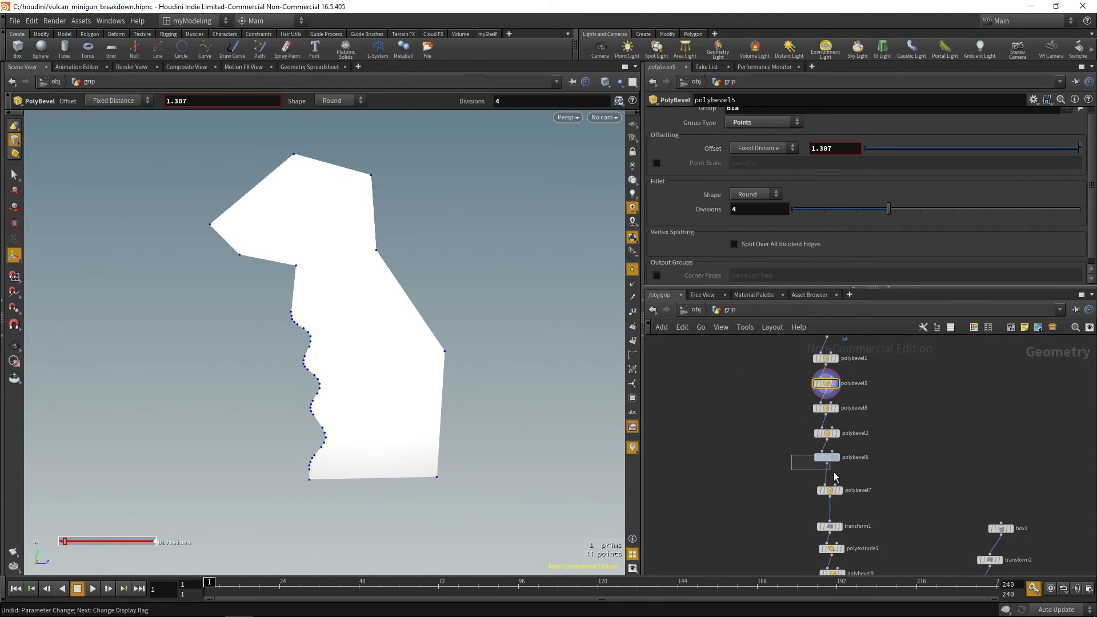
{"action": "left_click_drag", "start_coordinate": [831, 470], "coordinate": [846, 474]}
{"action": "key", "text": "r"}
{"action": "middle_click_drag", "start_coordinate": [870, 497], "coordinate": [869, 440]}
{"action": "left_click_drag", "start_coordinate": [803, 424], "coordinate": [851, 445]}
{"action": "key", "text": "r"}
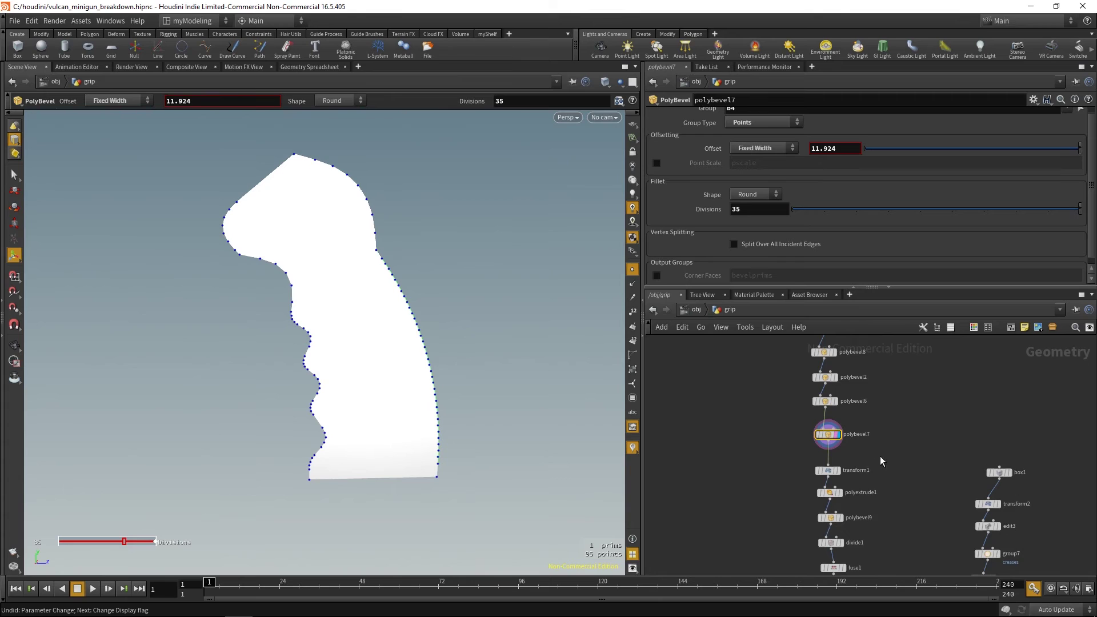
- Display transform1 and polyextrude1 to follow how the outline is moved and extruded
{"action": "scroll", "coordinate": [882, 461], "scroll_direction": "down", "scroll_amount": 3}
{"action": "key", "text": "Down"}
{"action": "key", "text": "r"}
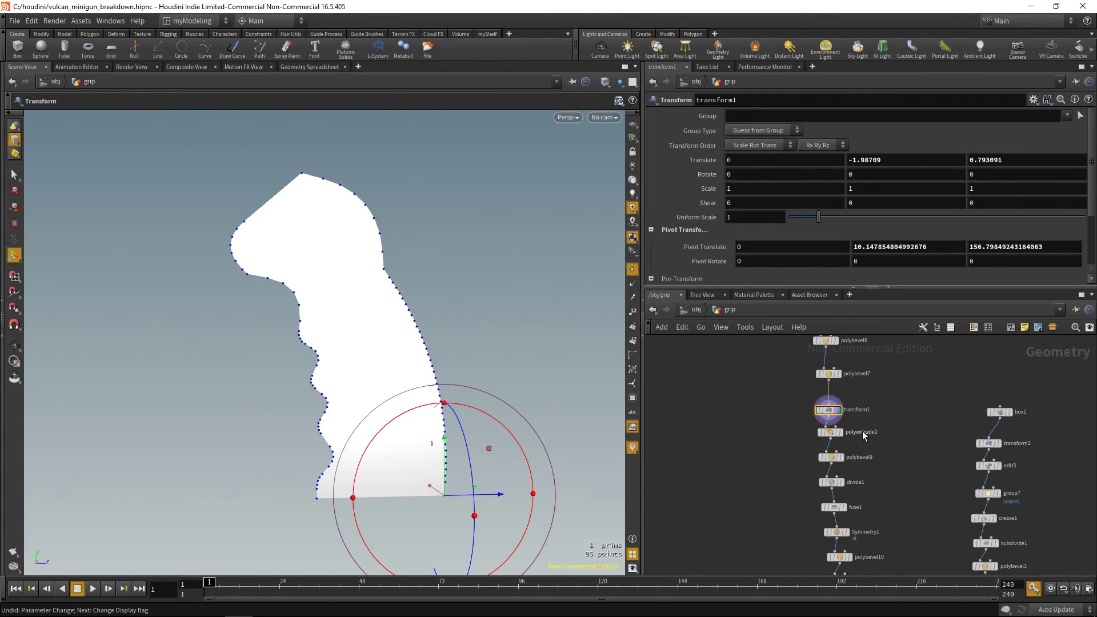
{"action": "key", "text": "Down"}
{"action": "key", "text": "r"}
{"action": "middle_click_drag", "start_coordinate": [865, 444], "coordinate": [862, 416]}
- Compare the grip at polyextrude1 with the rounded edges at polybevel9 from an angle
{"action": "key", "text": "Down"}
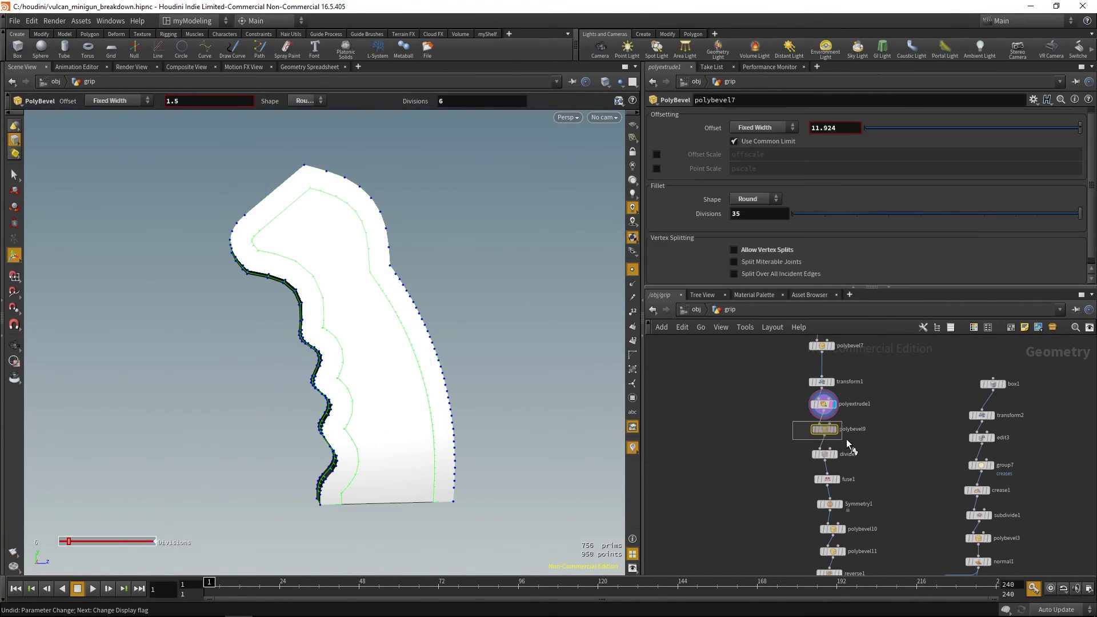
{"action": "left_click_drag", "start_coordinate": [847, 440], "coordinate": [851, 443]}
{"action": "key", "text": "r"}
{"action": "mouse_move", "coordinate": [867, 460]}
{"action": "middle_mouse_down"}
{"action": "mouse_move", "coordinate": [855, 413]}
{"action": "mouse_move", "coordinate": [855, 449]}
{"action": "middle_mouse_up"}
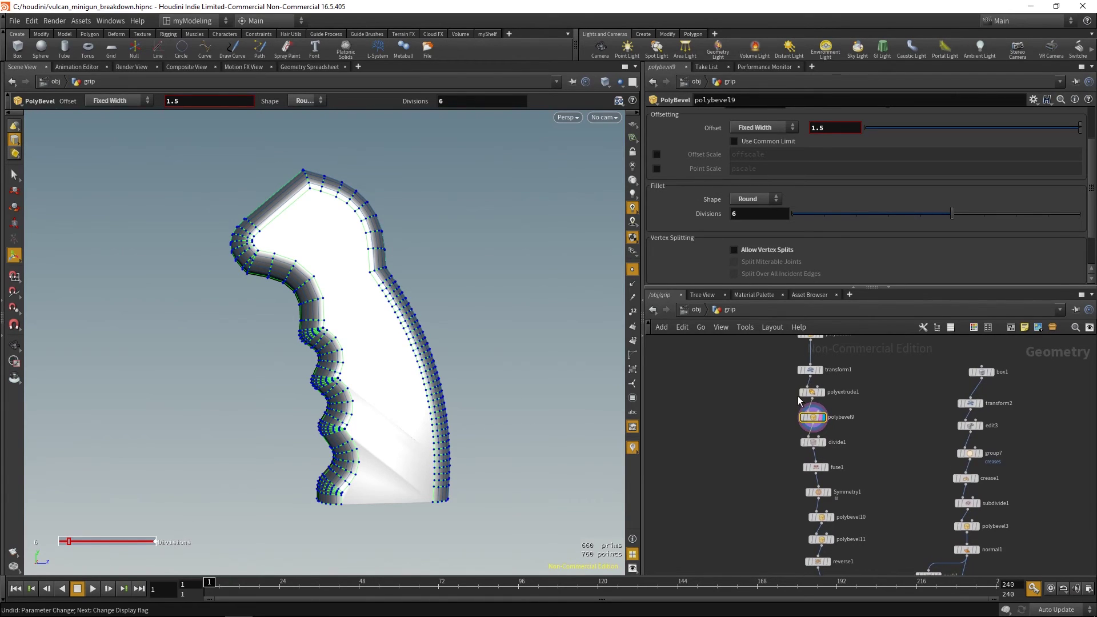
{"action": "key", "text": "Up"}
{"action": "key", "text": "r"}
{"action": "left_click_drag", "start_coordinate": [354, 360], "coordinate": [505, 365]}
{"action": "left_click_drag", "start_coordinate": [783, 421], "coordinate": [841, 427]}
{"action": "key", "text": "r"}
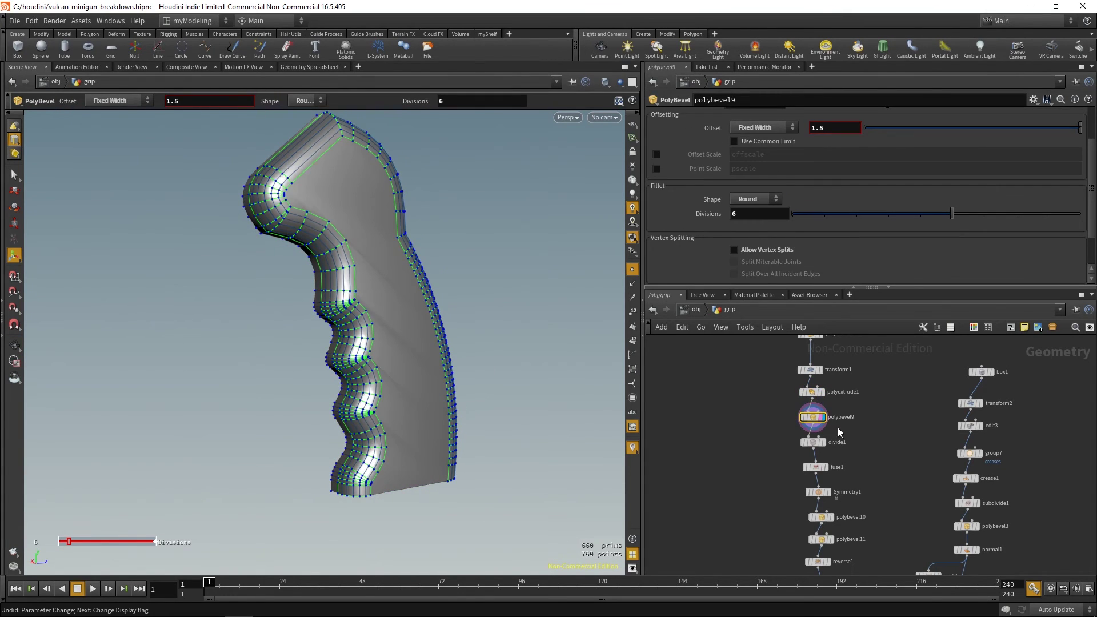
{"action": "left_click_drag", "start_coordinate": [516, 415], "coordinate": [562, 387]}
- Display divide1, hide the point markers and inspect the divided side face of the grip
{"action": "left_click_drag", "start_coordinate": [834, 447], "coordinate": [835, 448]}
{"action": "key", "text": "r"}
{"action": "left_click_drag", "start_coordinate": [522, 365], "coordinate": [549, 401]}
{"action": "key", "text": "s"}
{"action": "middle_click_drag", "start_coordinate": [486, 378], "coordinate": [515, 373]}
{"action": "left_click", "coordinate": [629, 270]}
{"action": "left_click_drag", "start_coordinate": [546, 317], "coordinate": [509, 389]}
{"action": "key", "text": "3"}
- Try polybevel1 with 6 divisions while divide1 is displayed, and undo the change
{"action": "middle_click_drag", "start_coordinate": [761, 363], "coordinate": [746, 496]}
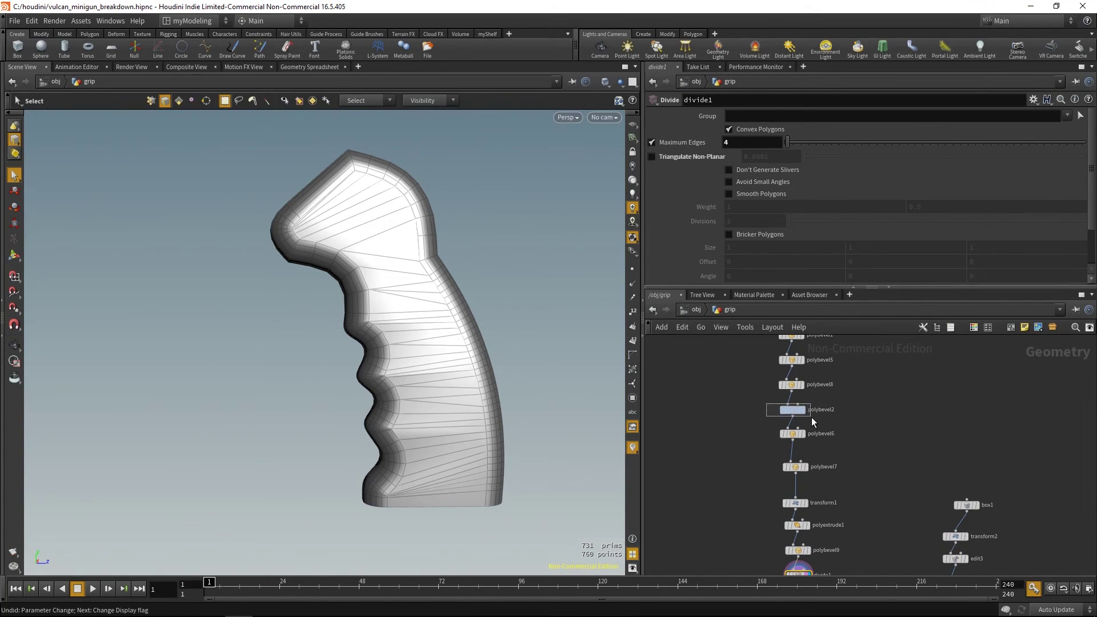
{"action": "left_click_drag", "start_coordinate": [766, 404], "coordinate": [811, 417]}
{"action": "middle_click_drag", "start_coordinate": [747, 353], "coordinate": [742, 445]}
{"action": "left_click_drag", "start_coordinate": [760, 432], "coordinate": [800, 423]}
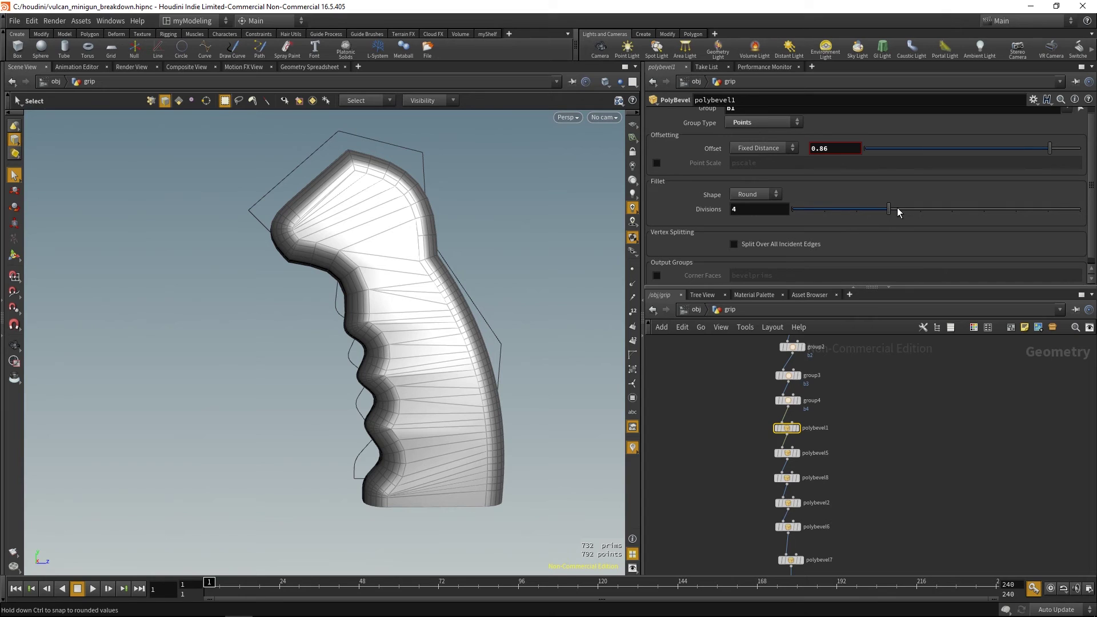
{"action": "left_click_drag", "start_coordinate": [897, 209], "coordinate": [956, 212]}
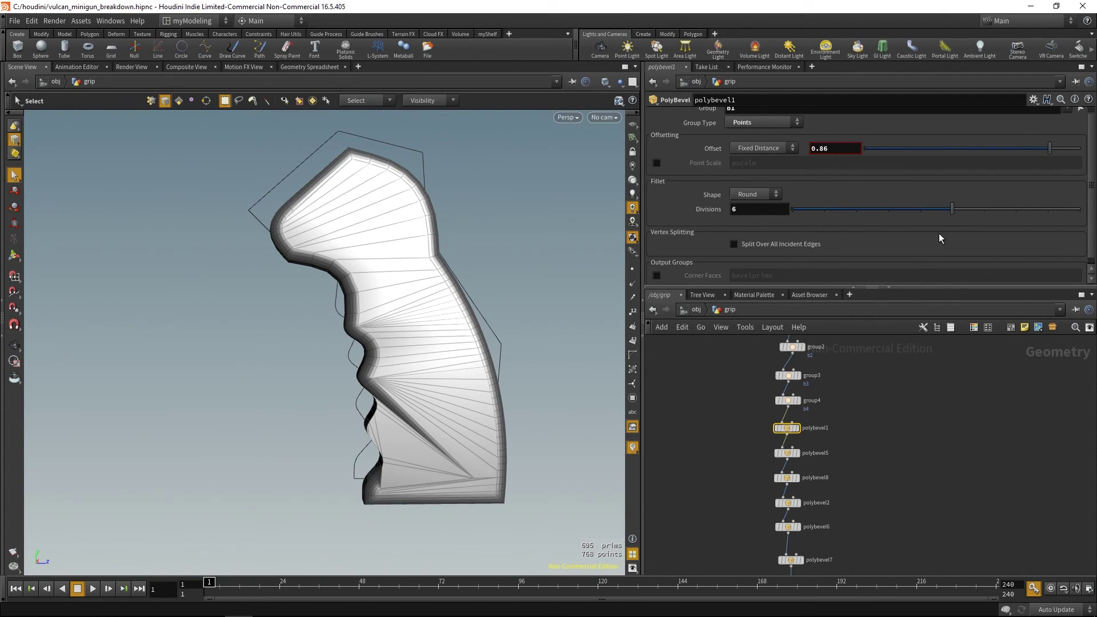
{"action": "key", "text": "ctrl+z"}
- Display polybevel7's flat outline and polybevel9's bevelled grip for comparison
{"action": "middle_click_drag", "start_coordinate": [745, 491], "coordinate": [748, 372]}
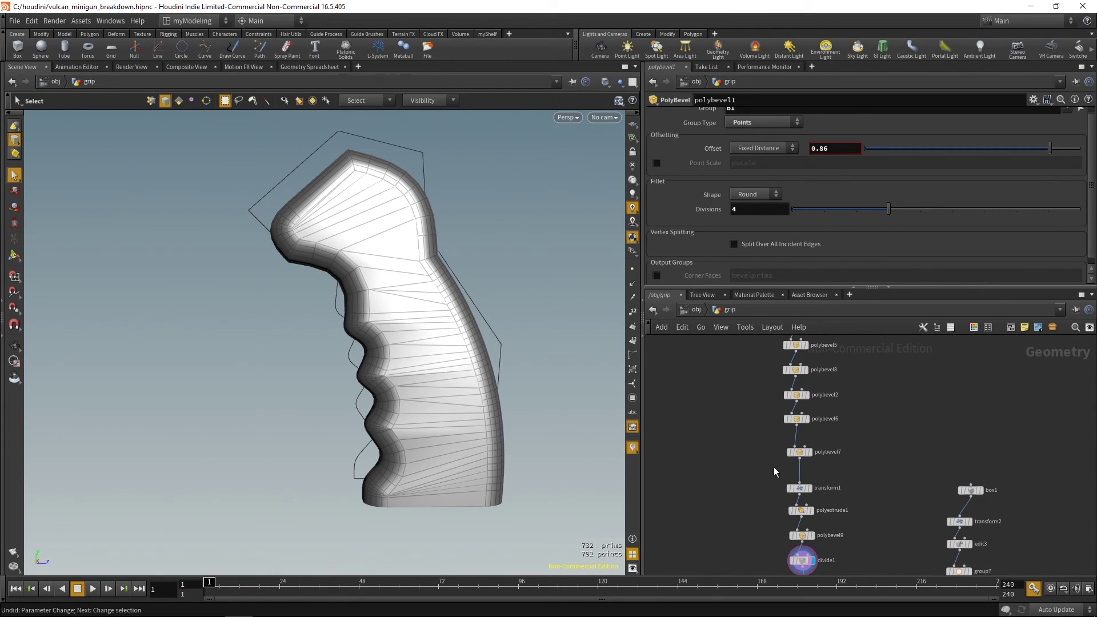
{"action": "left_click", "coordinate": [821, 455]}
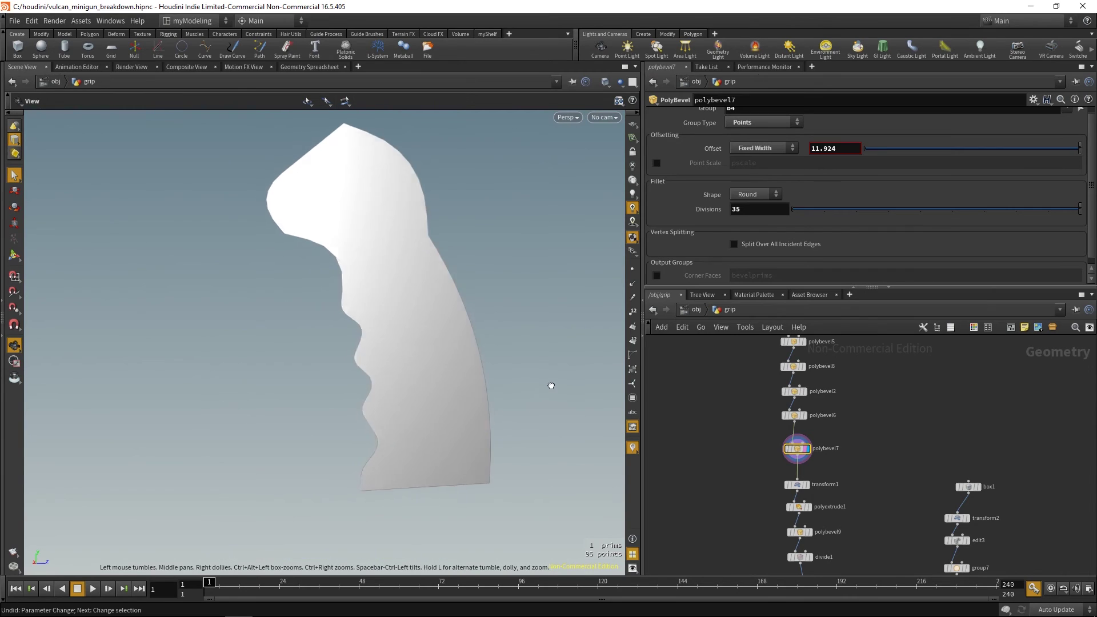
{"action": "left_click_drag", "start_coordinate": [551, 385], "coordinate": [543, 393]}
{"action": "middle_click_drag", "start_coordinate": [543, 393], "coordinate": [547, 418]}
{"action": "middle_click_drag", "start_coordinate": [753, 498], "coordinate": [752, 461]}
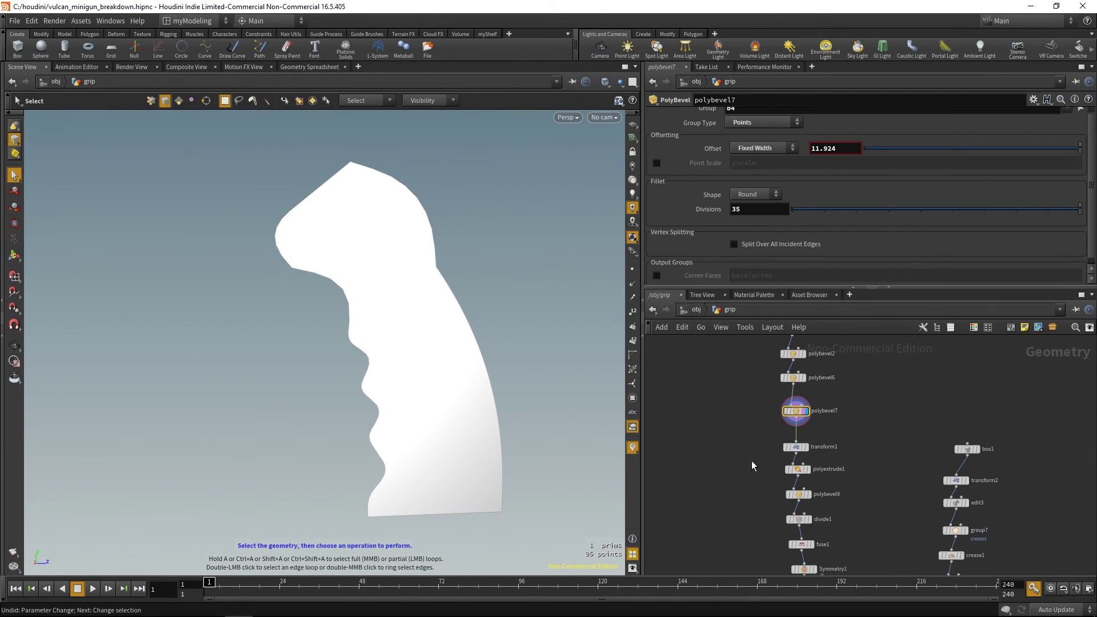
{"action": "left_click_drag", "start_coordinate": [804, 507], "coordinate": [802, 504]}
{"action": "mouse_move", "coordinate": [565, 403]}
{"action": "left_mouse_down"}
{"action": "mouse_move", "coordinate": [551, 392]}
{"action": "mouse_move", "coordinate": [570, 386]}
{"action": "left_mouse_up"}
- Try a different number of divisions on polybevel7 with polybevel9 displayed, and undo it
{"action": "middle_click_drag", "start_coordinate": [772, 395], "coordinate": [753, 459]}
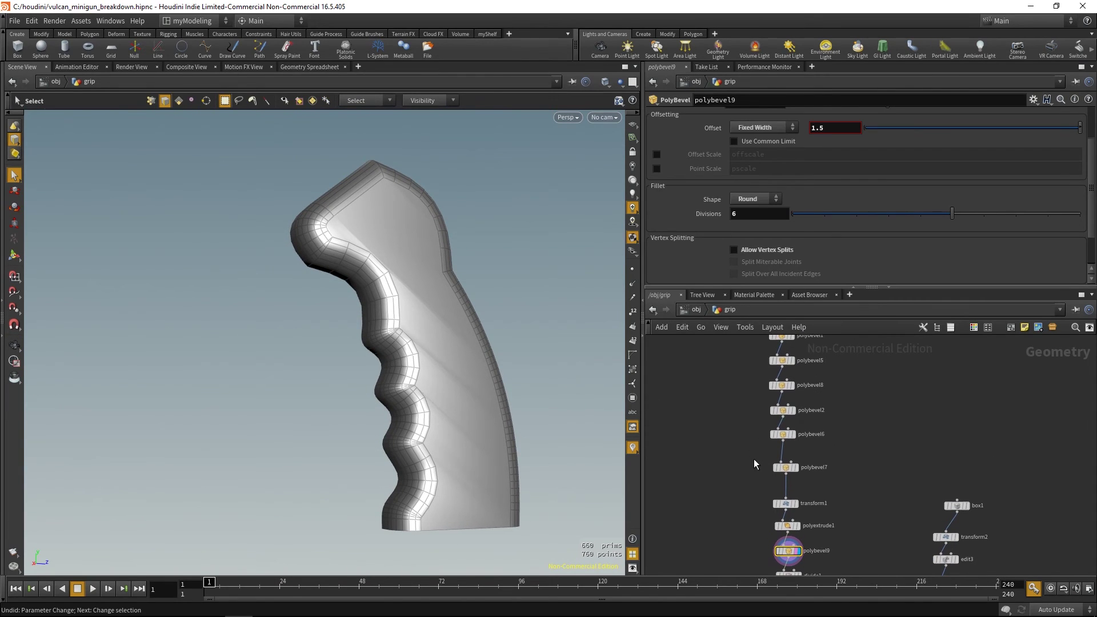
{"action": "left_click", "coordinate": [786, 467]}
{"action": "middle_click_drag", "start_coordinate": [762, 212], "coordinate": [793, 238]}
{"action": "middle_click_drag", "start_coordinate": [738, 430], "coordinate": [747, 423]}
{"action": "key", "text": "ctrl+z"}
- Display divide1 again to view the polygon layout across the grip's side
{"action": "middle_click_drag", "start_coordinate": [716, 464], "coordinate": [689, 422]}
{"action": "middle_click_drag", "start_coordinate": [729, 531], "coordinate": [730, 481]}
{"action": "left_click", "coordinate": [780, 478]}
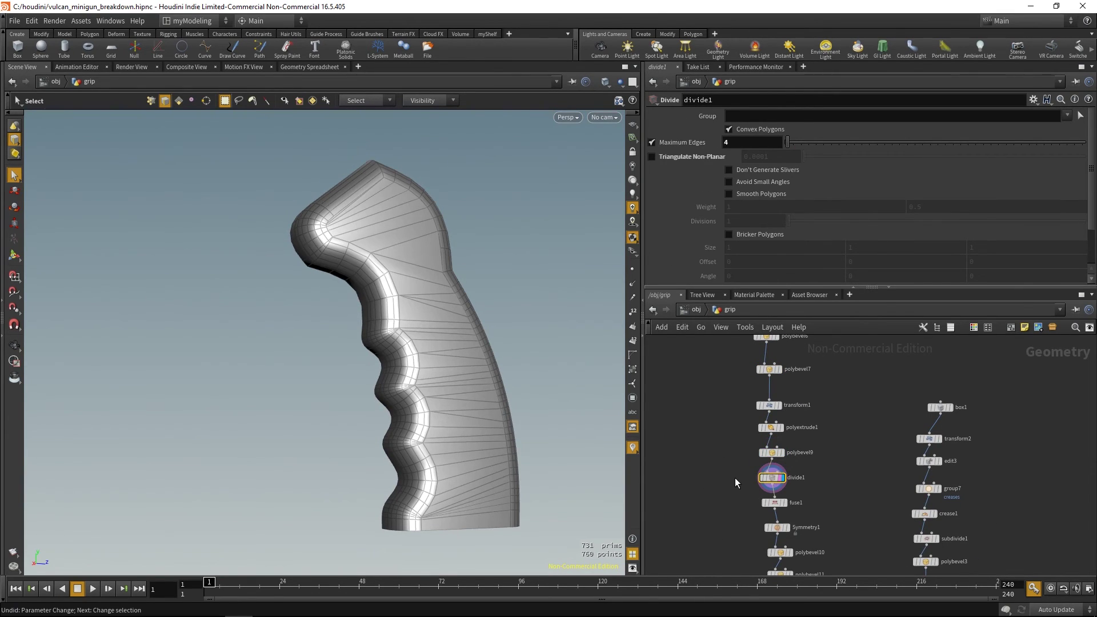
- Try 51 divisions on polybevel7 with divide1 displayed, and undo the change
{"action": "middle_click_drag", "start_coordinate": [718, 409], "coordinate": [732, 453]}
{"action": "left_click", "coordinate": [769, 457]}
{"action": "middle_click_drag", "start_coordinate": [769, 207], "coordinate": [853, 210]}
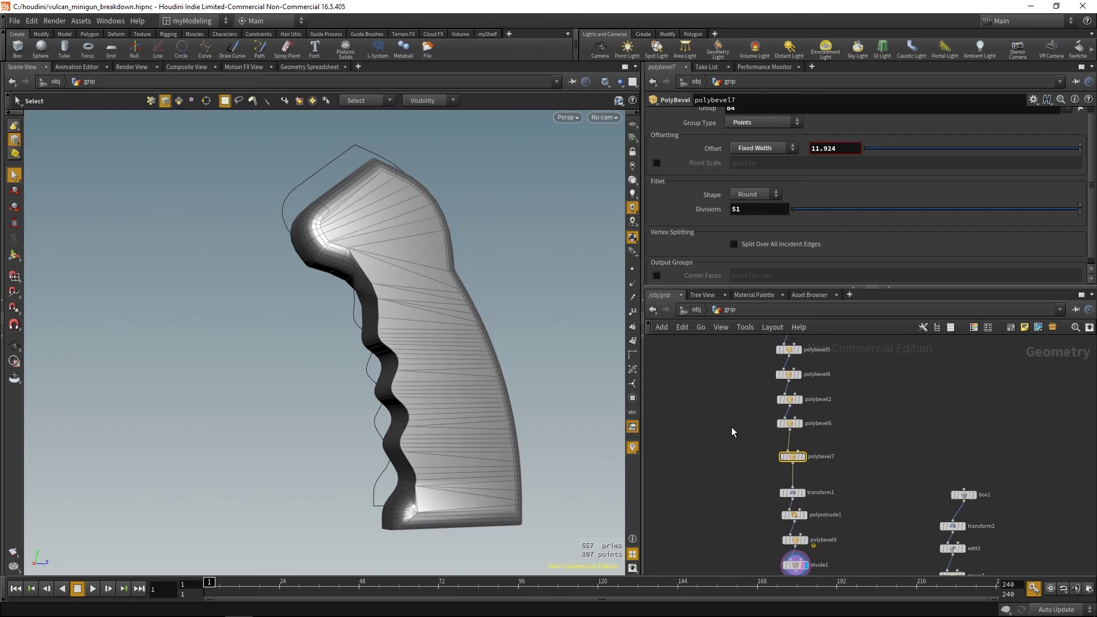
{"action": "key", "text": "ctrl+z"}
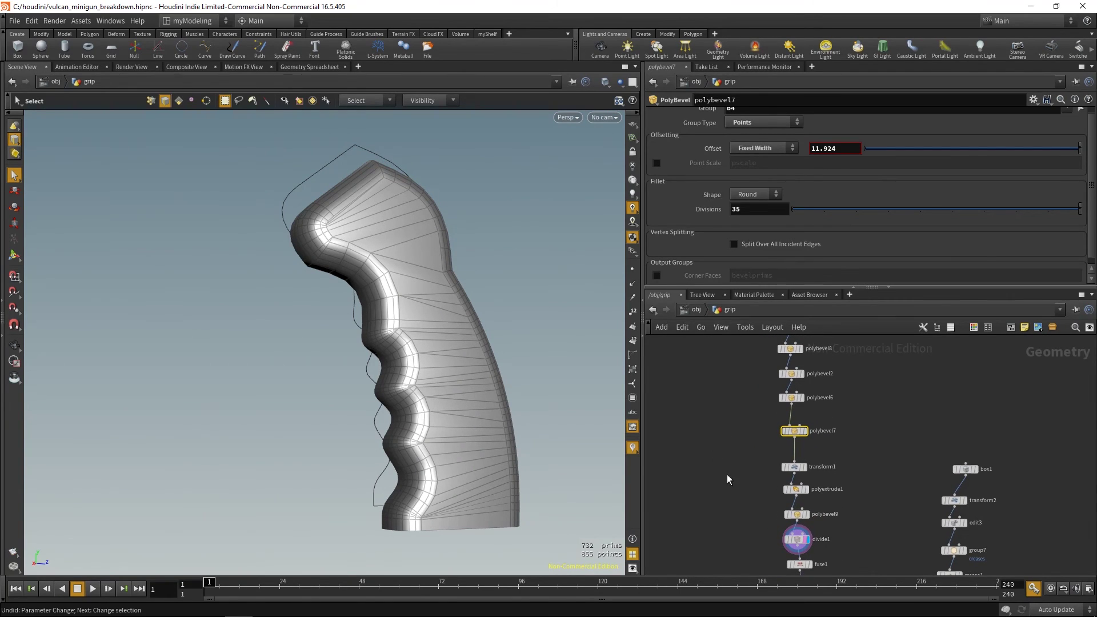
- Bypass polybevel9 while divide1 is displayed
{"action": "middle_click_drag", "start_coordinate": [739, 497], "coordinate": [739, 468]}
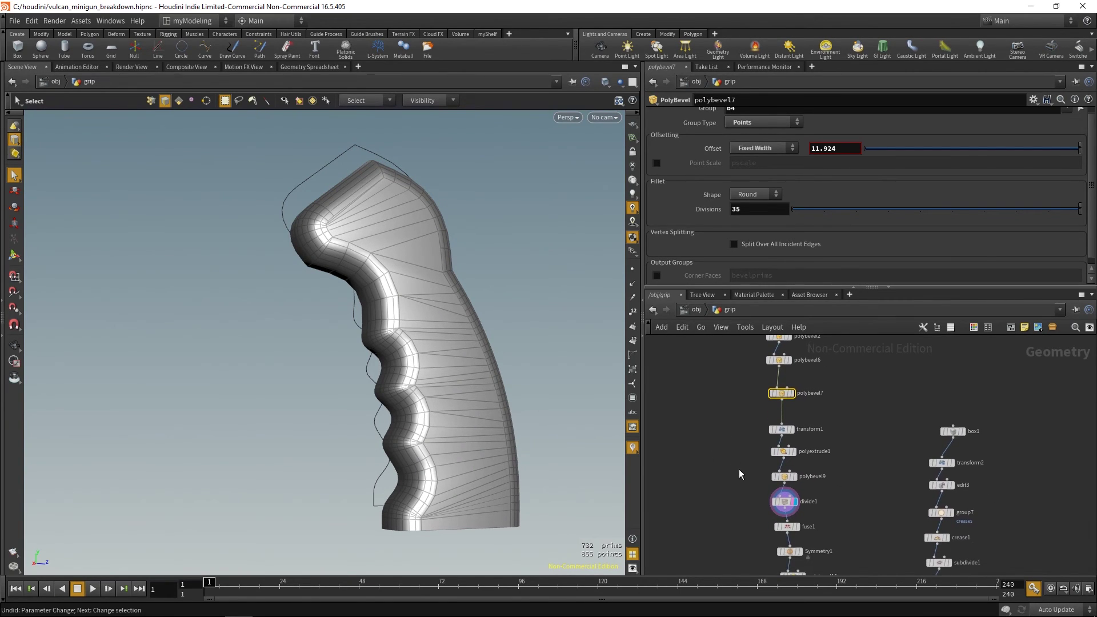
{"action": "left_click_drag", "start_coordinate": [787, 482], "coordinate": [787, 483]}
{"action": "key", "text": "b"}
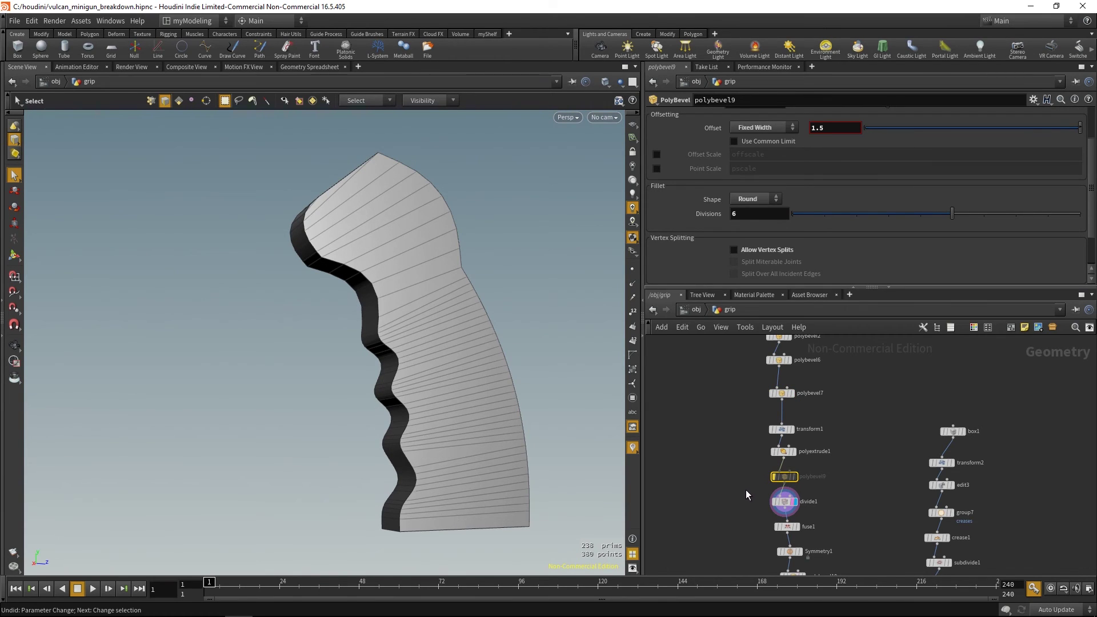
- Try 41 divisions on polybevel7 to see how the polygon layout on the grip's side changes
{"action": "left_click", "coordinate": [781, 439]}
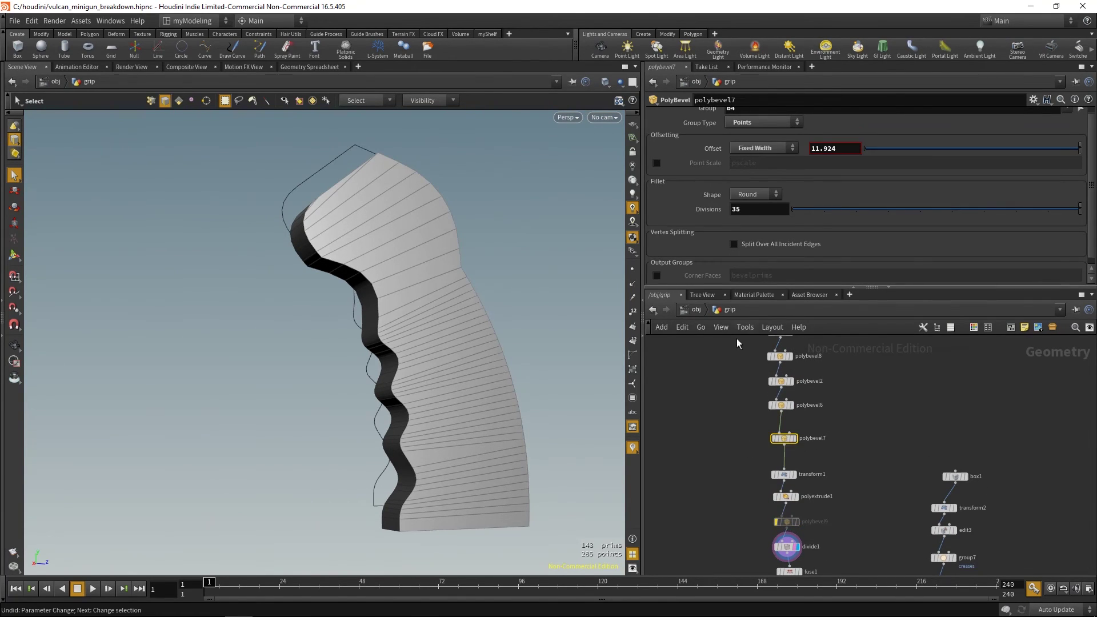
{"action": "key", "text": "Escape"}
{"action": "mouse_move", "coordinate": [536, 364]}
{"action": "left_mouse_down"}
{"action": "mouse_move", "coordinate": [509, 369]}
{"action": "mouse_move", "coordinate": [566, 365]}
{"action": "left_mouse_up"}
{"action": "key", "text": "s"}
{"action": "middle_click_drag", "start_coordinate": [769, 209], "coordinate": [805, 233]}
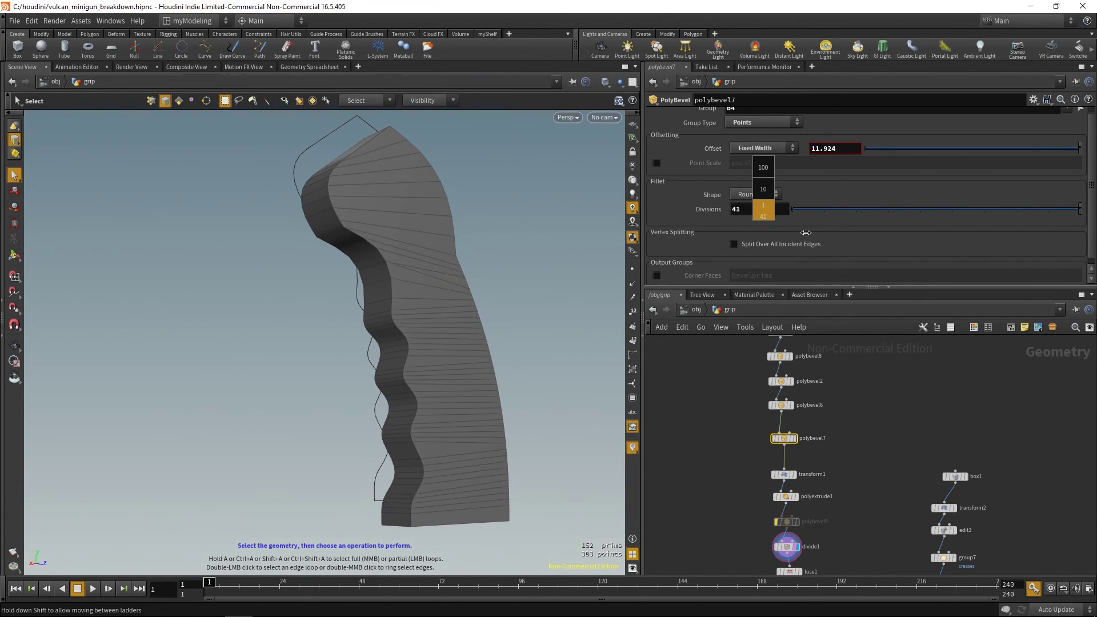
{"action": "middle_click_drag", "start_coordinate": [727, 236], "coordinate": [761, 250]}
- Try a different number of divisions on polybevel1 while divide1 is displayed, and undo the change
{"action": "middle_click_drag", "start_coordinate": [704, 337], "coordinate": [716, 400]}
{"action": "left_click", "coordinate": [771, 396]}
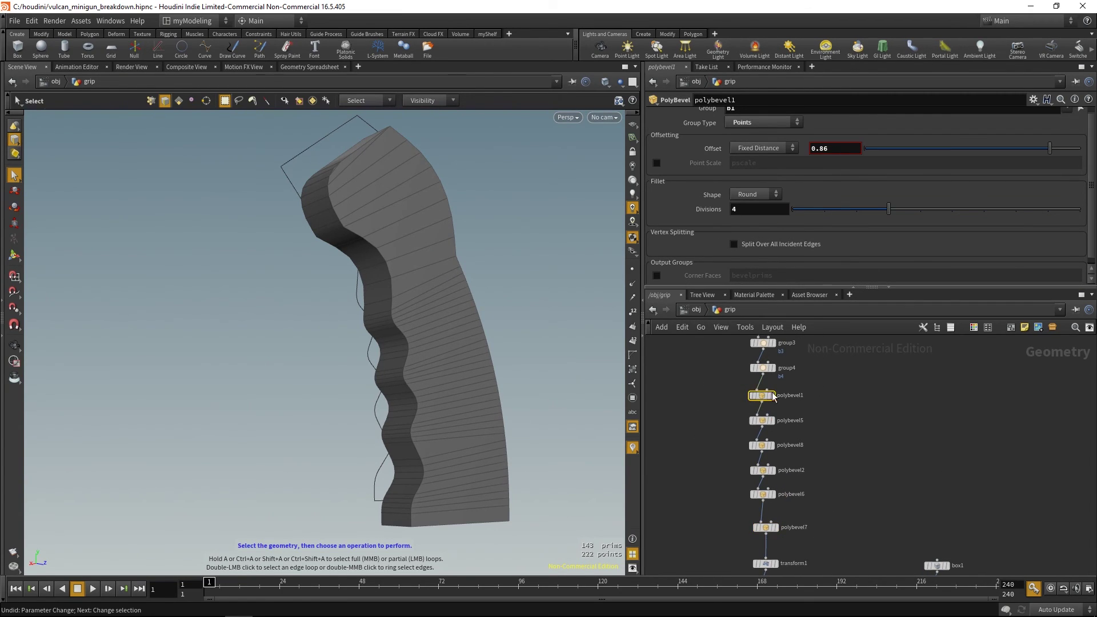
{"action": "middle_click_drag", "start_coordinate": [754, 215], "coordinate": [736, 203]}
{"action": "key", "text": "ctrl+z"}
- Turn off the bypass on polybevel9 so its bevel applies to the grip again
{"action": "middle_click_drag", "start_coordinate": [688, 413], "coordinate": [701, 362]}
{"action": "middle_click_drag", "start_coordinate": [698, 473], "coordinate": [696, 420]}
{"action": "middle_click_drag", "start_coordinate": [733, 477], "coordinate": [729, 454]}
{"action": "left_click_drag", "start_coordinate": [733, 476], "coordinate": [768, 486]}
{"action": "left_click", "coordinate": [765, 484]}
{"action": "middle_click_drag", "start_coordinate": [562, 398], "coordinate": [532, 367], "text": "alt"}
- Display fuse1 and Symmetry1 in turn to examine the fused half and the mirrored grip
{"action": "middle_click_drag", "start_coordinate": [747, 546], "coordinate": [752, 473]}
{"action": "left_click_drag", "start_coordinate": [752, 452], "coordinate": [791, 492]}
{"action": "left_click", "coordinate": [792, 459]}
{"action": "left_click", "coordinate": [794, 484]}
{"action": "mouse_move", "coordinate": [502, 447]}
{"action": "left_mouse_down", "text": "alt"}
{"action": "mouse_move", "coordinate": [548, 423]}
{"action": "mouse_move", "coordinate": [502, 447]}
{"action": "left_mouse_up", "text": "alt"}
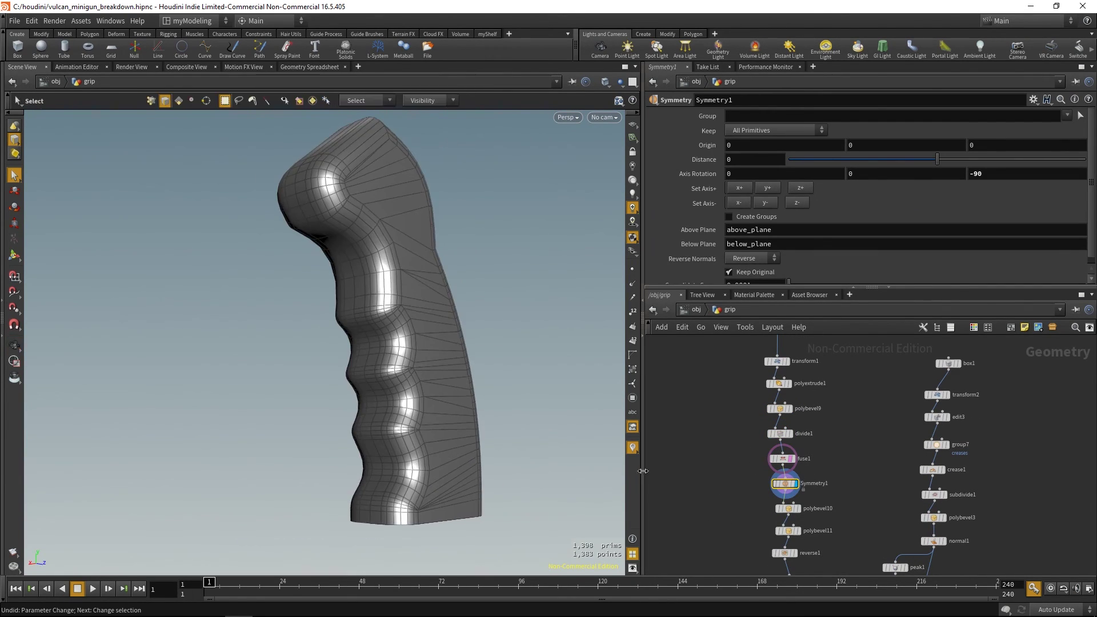
- Display reverse1 and normal2 in turn to check the mirrored grip's surface from several sides
{"action": "middle_click_drag", "start_coordinate": [749, 538], "coordinate": [745, 501]}
{"action": "left_click", "coordinate": [781, 516]}
{"action": "left_click", "coordinate": [792, 516]}
{"action": "key", "text": "Escape"}
{"action": "left_click_drag", "start_coordinate": [534, 431], "coordinate": [484, 356]}
{"action": "left_click", "coordinate": [784, 544]}
{"action": "left_click", "coordinate": [795, 543]}
{"action": "left_click_drag", "start_coordinate": [563, 457], "coordinate": [447, 427]}
- Display box1, transform2 and edit3 in turn to examine how the trigger's base block is shaped
{"action": "middle_click_drag", "start_coordinate": [857, 426], "coordinate": [764, 503]}
{"action": "left_click", "coordinate": [852, 404]}
{"action": "key", "text": "r"}
{"action": "middle_click_drag", "start_coordinate": [903, 423], "coordinate": [902, 372]}
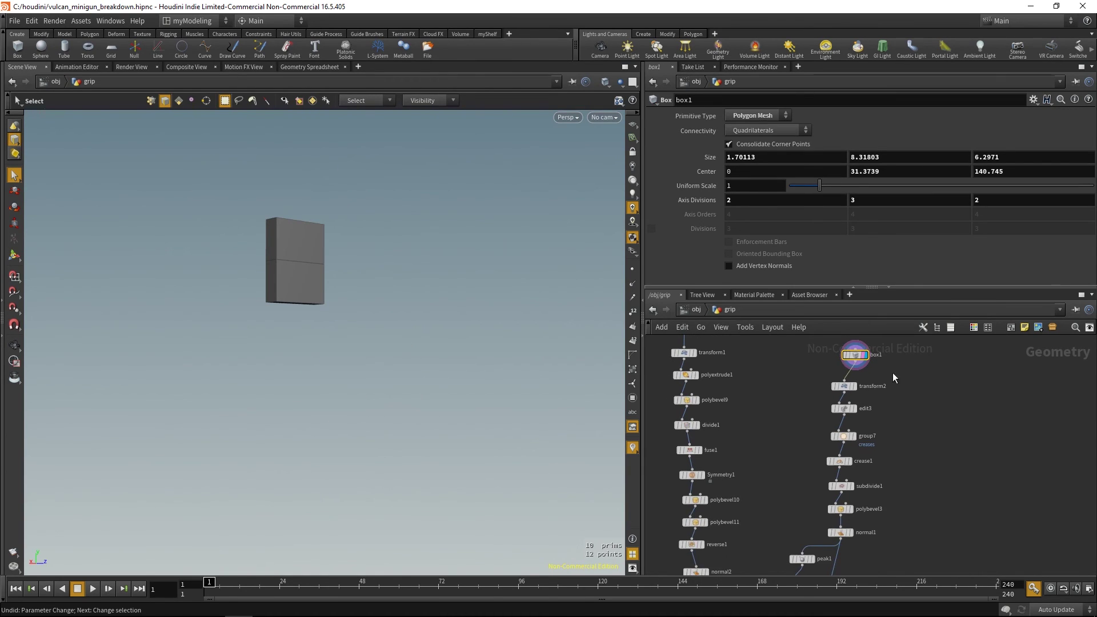
{"action": "left_click", "coordinate": [844, 387]}
{"action": "key", "text": "r"}
{"action": "left_click", "coordinate": [844, 409]}
{"action": "key", "text": "r"}
{"action": "mouse_move", "coordinate": [888, 415]}
{"action": "middle_mouse_down"}
{"action": "mouse_move", "coordinate": [897, 401]}
{"action": "mouse_move", "coordinate": [893, 415]}
{"action": "middle_mouse_up"}
- Display group7 and crease1, and review the minimum edge angle settings behind the creases edge group
{"action": "left_click", "coordinate": [854, 422]}
{"action": "key", "text": "r"}
{"action": "scroll", "coordinate": [894, 416], "scroll_direction": "up", "scroll_amount": 3}
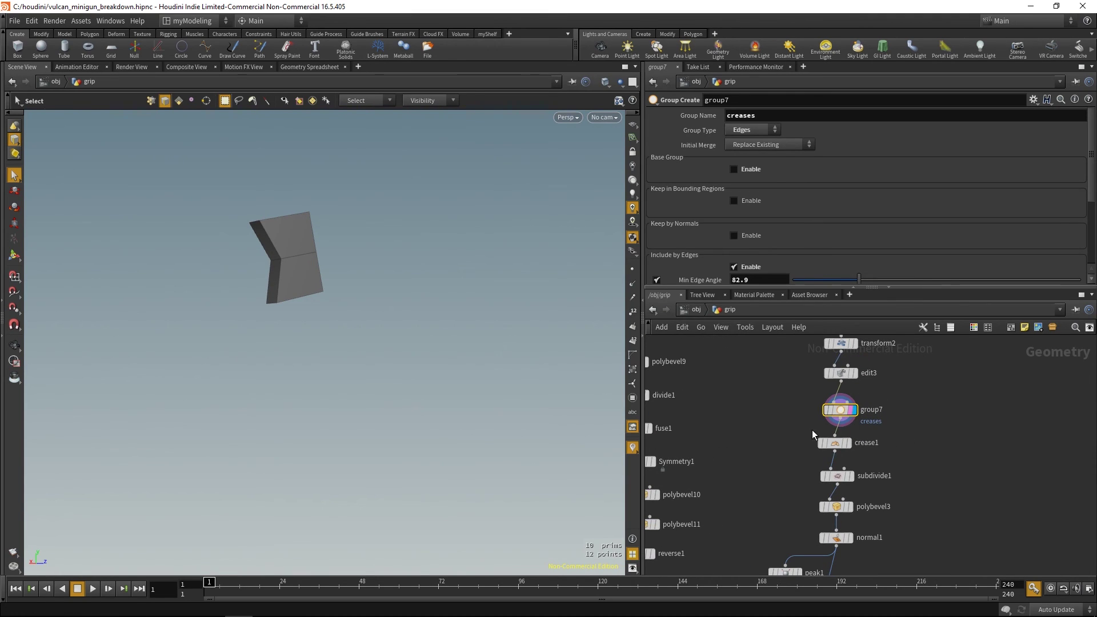
{"action": "left_click", "coordinate": [851, 444]}
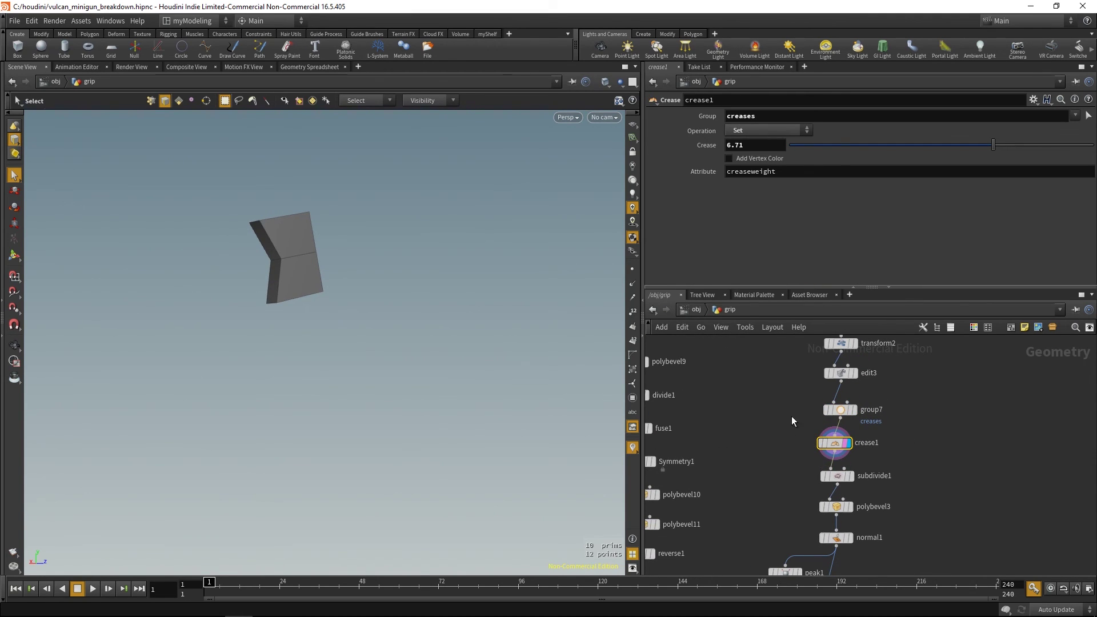
{"action": "left_click_drag", "start_coordinate": [841, 413], "coordinate": [842, 413]}
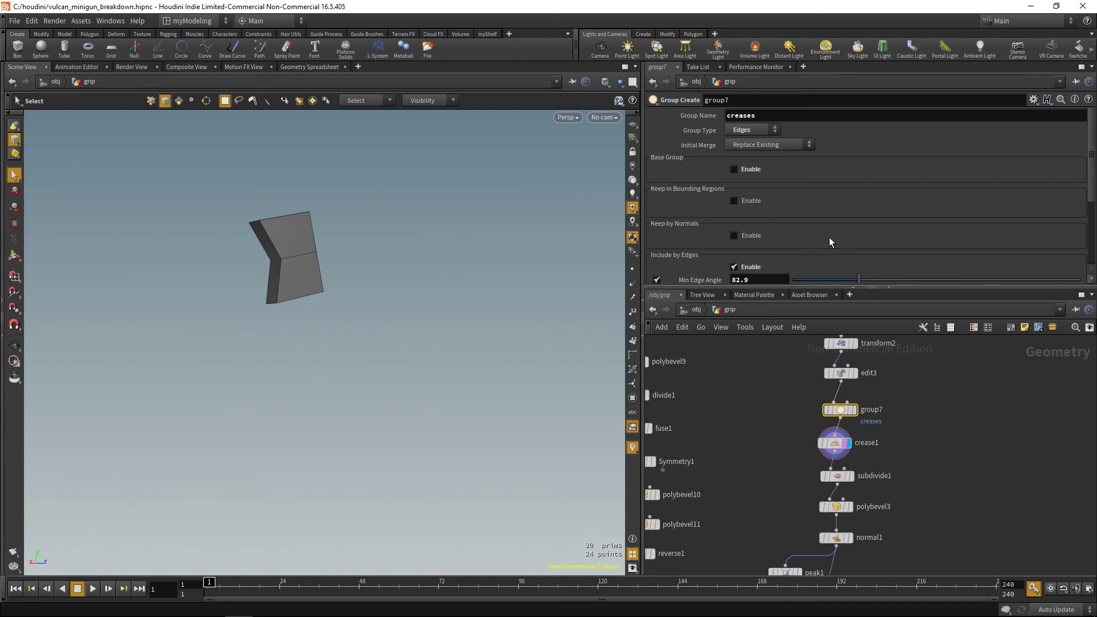
{"action": "scroll", "coordinate": [1069, 187], "scroll_direction": "down", "scroll_amount": 4}
{"action": "scroll", "coordinate": [1034, 211], "scroll_direction": "up", "scroll_amount": 4}
{"action": "scroll", "coordinate": [1004, 231], "scroll_direction": "down", "scroll_amount": 1}
- Show the edges selected by group7 on the trigger block, and review the crease1 settings that use them
{"action": "left_click", "coordinate": [16, 259]}
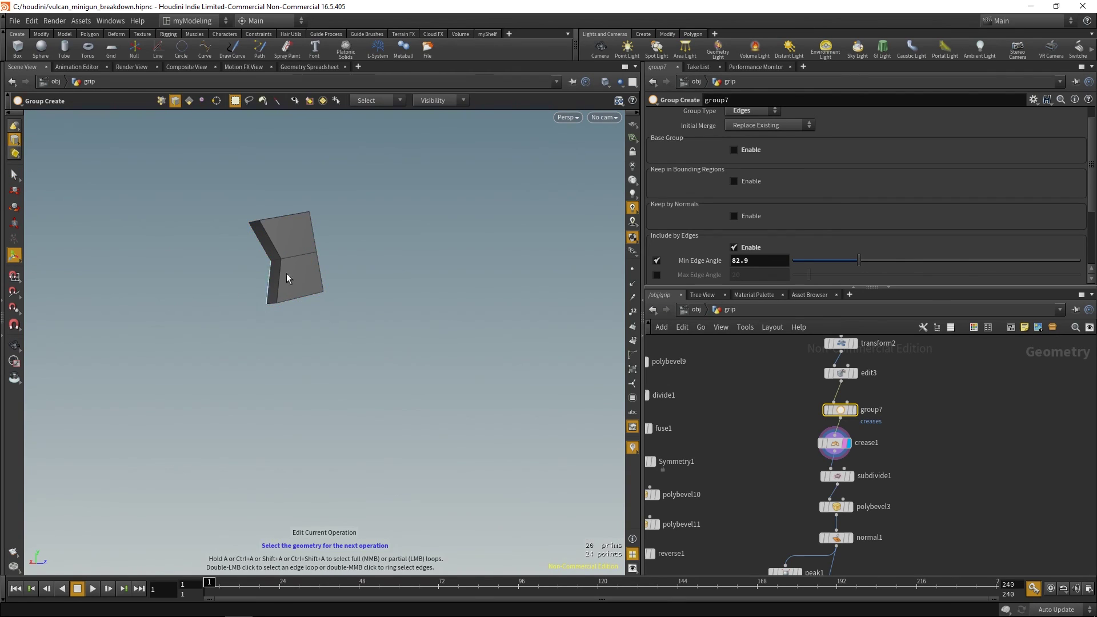
{"action": "middle_click_drag", "start_coordinate": [275, 279], "coordinate": [317, 284], "text": "alt"}
{"action": "left_click", "coordinate": [837, 411]}
{"action": "left_click_drag", "start_coordinate": [506, 413], "coordinate": [401, 299]}
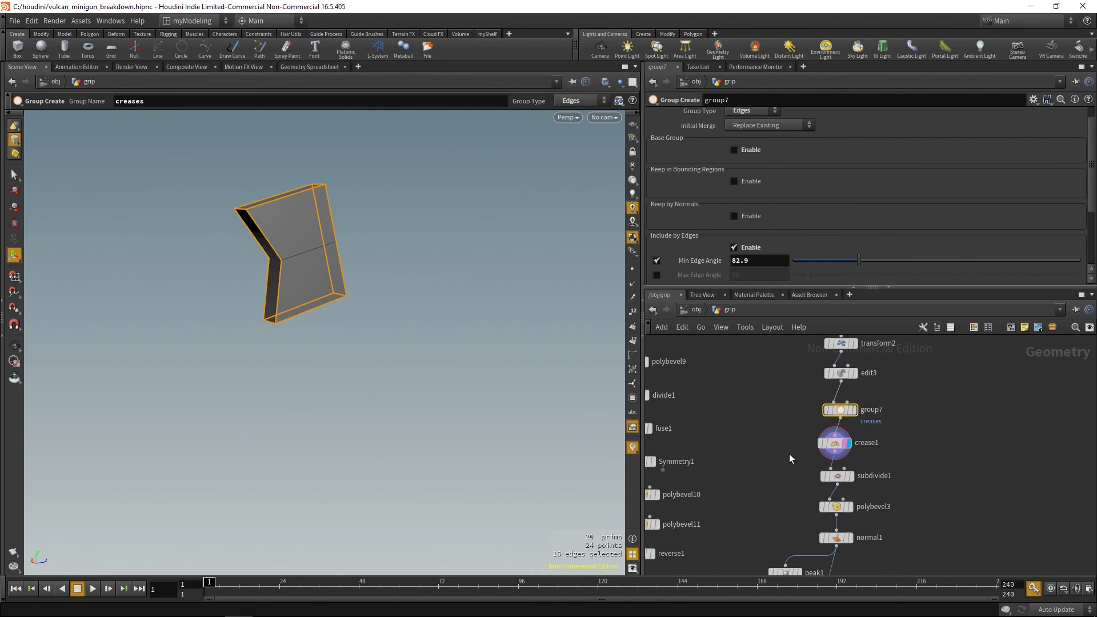
{"action": "left_click_drag", "start_coordinate": [853, 445], "coordinate": [855, 446]}
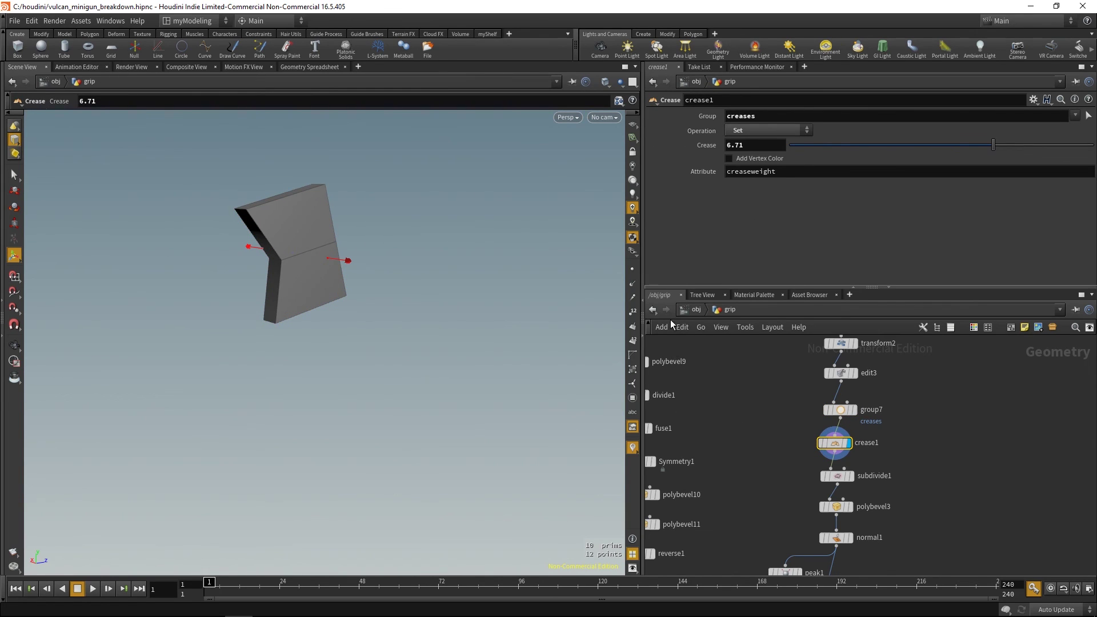
{"action": "middle_click_drag", "start_coordinate": [478, 318], "coordinate": [517, 360]}
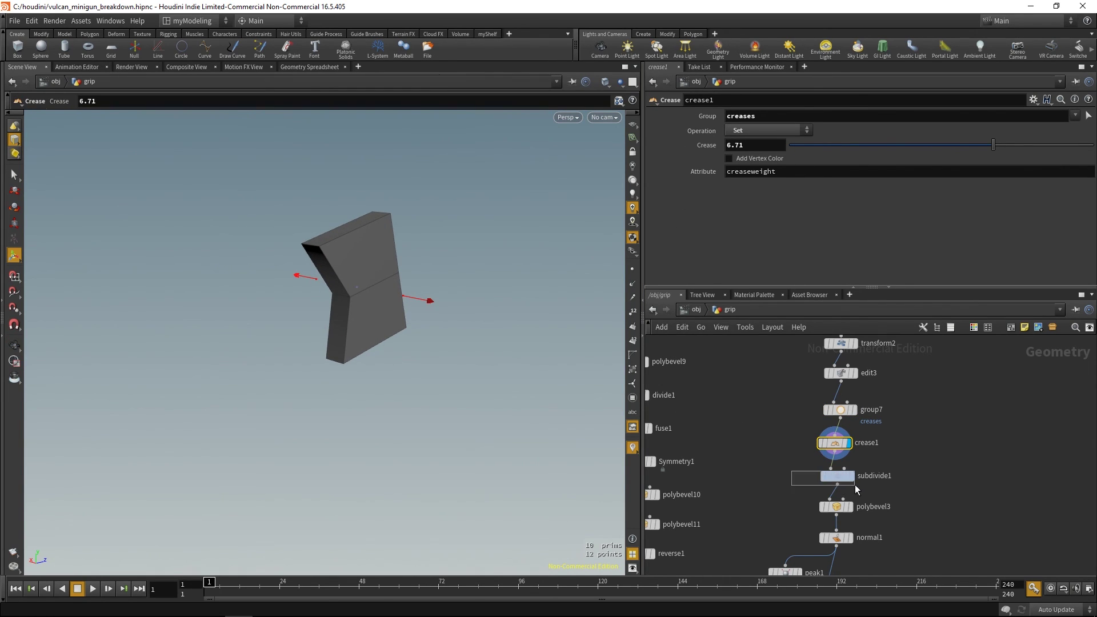
- Display subdivide1 to examine the creased trigger block after subdivision
{"action": "left_click_drag", "start_coordinate": [855, 485], "coordinate": [855, 484]}
{"action": "key", "text": "r"}
{"action": "middle_click_drag", "start_coordinate": [492, 355], "coordinate": [534, 382]}
{"action": "left_click_drag", "start_coordinate": [534, 382], "coordinate": [374, 311]}
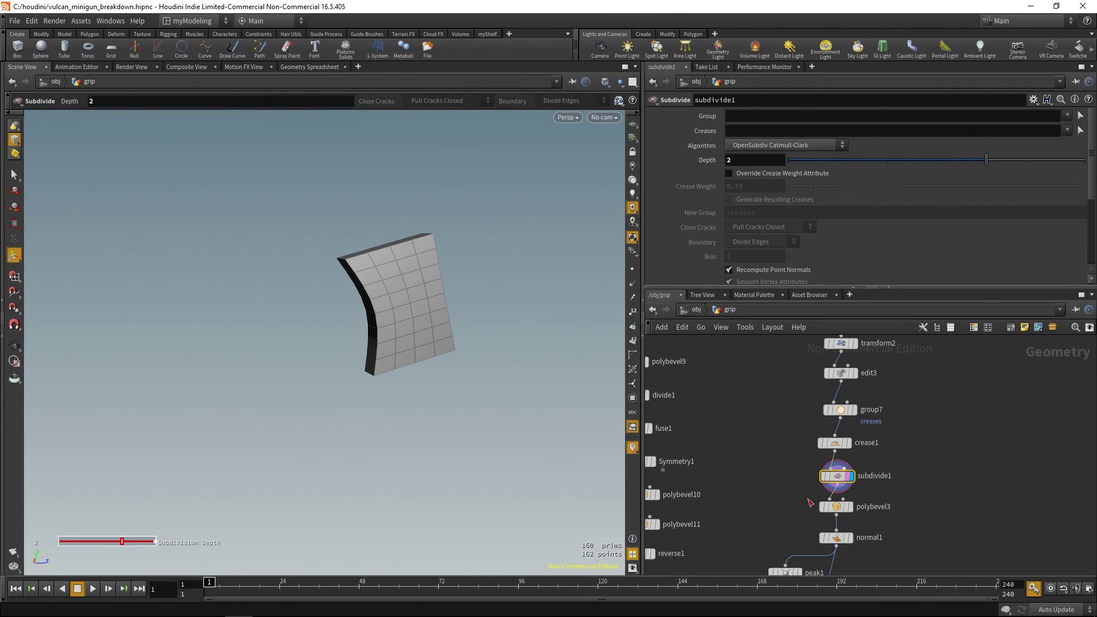
- Display polybevel3 and normal1 in turn to examine the trigger's rounded edges and shading
{"action": "left_click", "coordinate": [837, 464]}
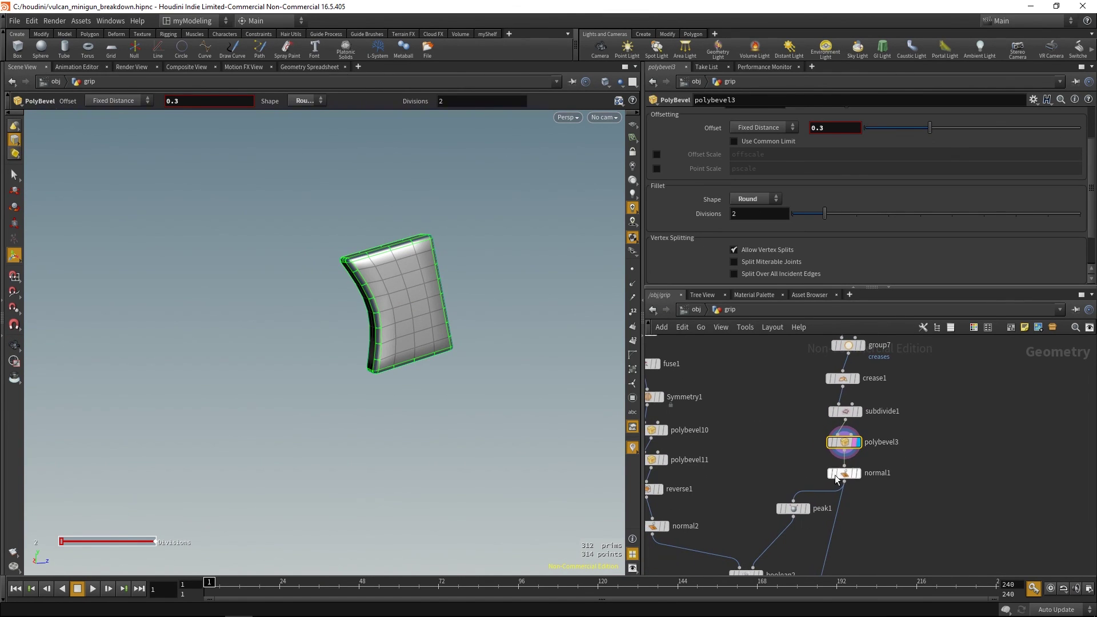
{"action": "left_click_drag", "start_coordinate": [866, 481], "coordinate": [875, 496]}
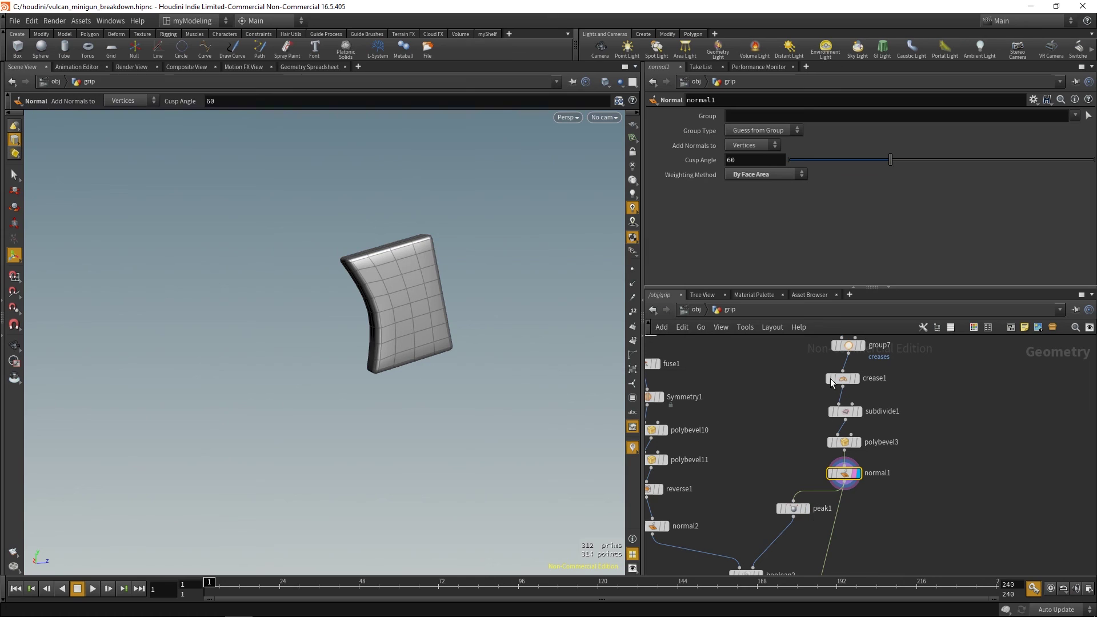
{"action": "left_click_drag", "start_coordinate": [777, 449], "coordinate": [800, 461]}
- Display boolean2 to examine how the peaked trigger shape is subtracted from the grip
{"action": "middle_click_drag", "start_coordinate": [764, 473], "coordinate": [758, 412]}
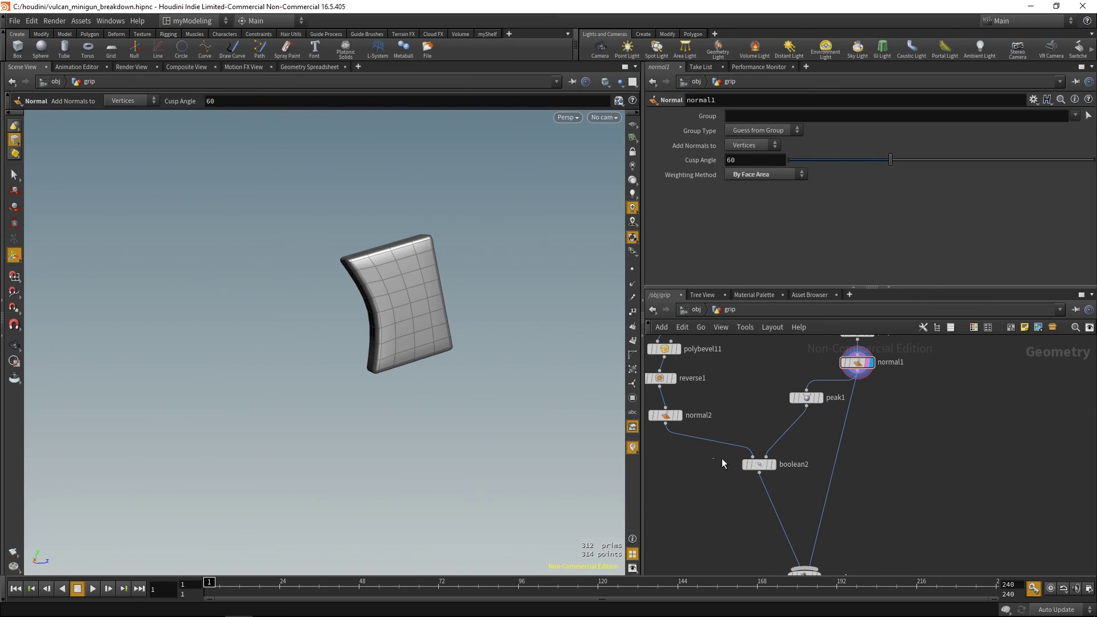
{"action": "left_click_drag", "start_coordinate": [718, 459], "coordinate": [779, 475]}
{"action": "left_click", "coordinate": [774, 465]}
{"action": "middle_click_drag", "start_coordinate": [750, 403], "coordinate": [741, 405]}
{"action": "key", "text": "s"}
{"action": "left_click_drag", "start_coordinate": [482, 299], "coordinate": [431, 349]}
{"action": "left_click_drag", "start_coordinate": [483, 412], "coordinate": [429, 372]}
- View the trigger cutout from the grip's front with and without wireframe, and toggle peak1's bypass to compare its size
{"action": "key", "text": "shift+w"}
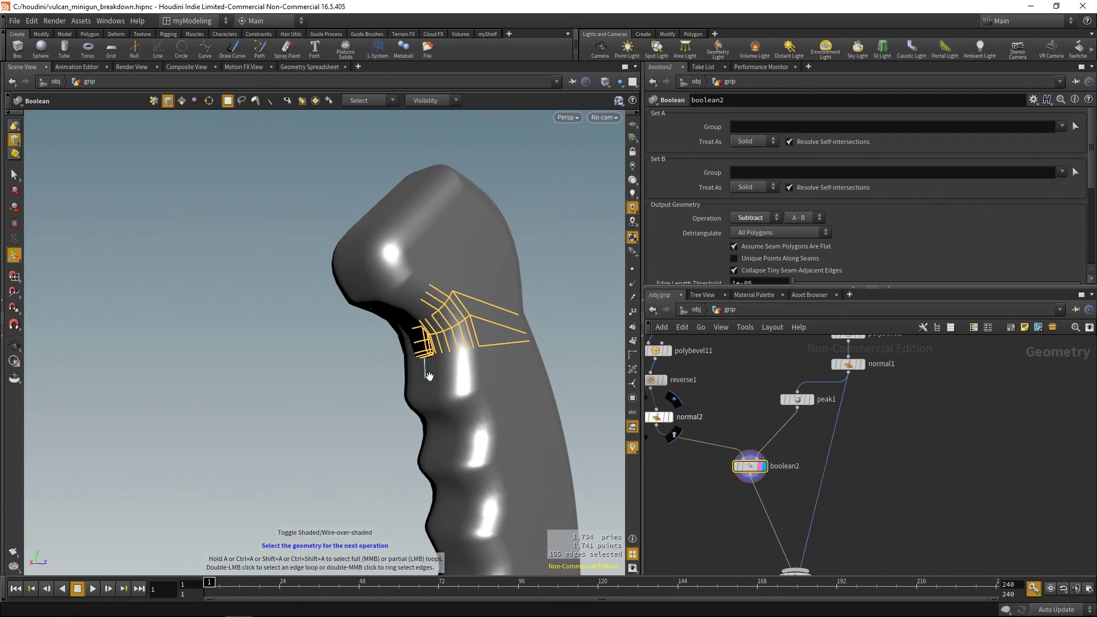
{"action": "right_click_drag", "start_coordinate": [428, 371], "coordinate": [512, 404]}
{"action": "mouse_move", "coordinate": [511, 403]}
{"action": "left_mouse_down"}
{"action": "mouse_move", "coordinate": [401, 394]}
{"action": "mouse_move", "coordinate": [470, 306]}
{"action": "mouse_move", "coordinate": [502, 311]}
{"action": "mouse_move", "coordinate": [529, 296]}
{"action": "mouse_move", "coordinate": [501, 264]}
{"action": "mouse_move", "coordinate": [487, 298]}
{"action": "mouse_move", "coordinate": [507, 355]}
{"action": "mouse_move", "coordinate": [457, 362]}
{"action": "mouse_move", "coordinate": [416, 418]}
{"action": "mouse_move", "coordinate": [423, 465]}
{"action": "mouse_move", "coordinate": [379, 359]}
{"action": "mouse_move", "coordinate": [365, 357]}
{"action": "left_mouse_up"}
{"action": "key", "text": "shift+w"}
{"action": "left_click", "coordinate": [797, 399]}
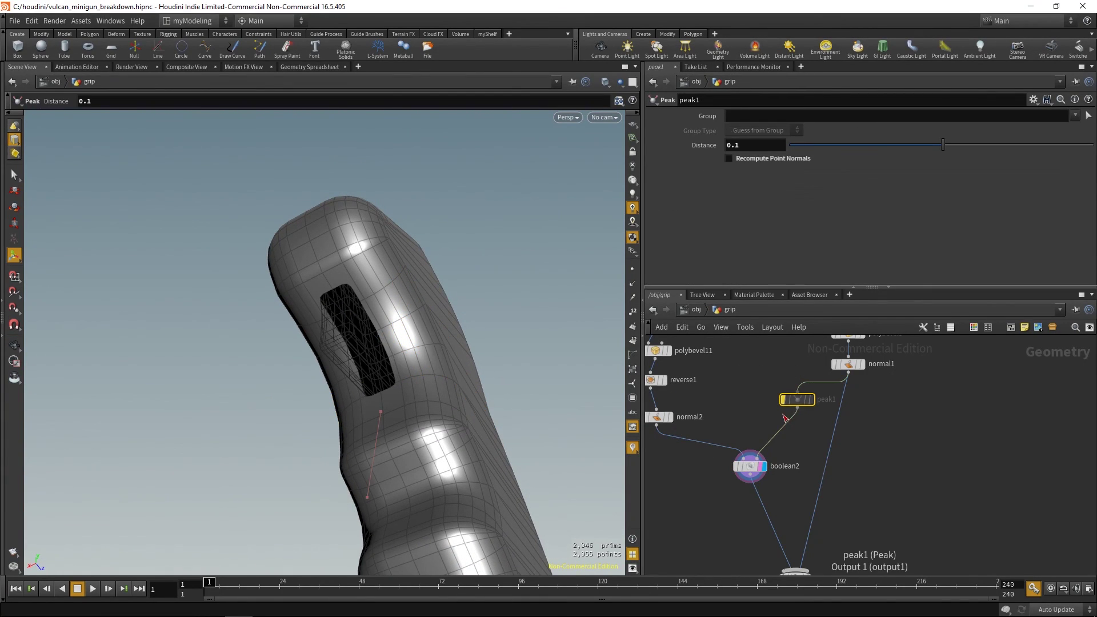
{"action": "middle_click_drag", "start_coordinate": [863, 521], "coordinate": [871, 421]}
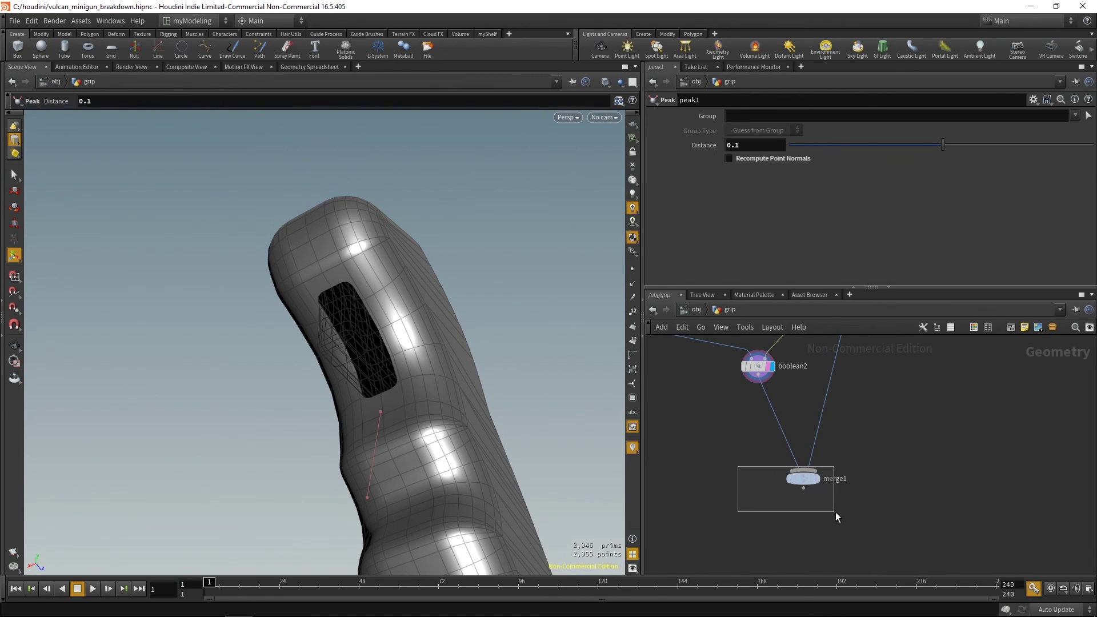
- Display merge1 and examine the finished grip with its trigger from several angles without wireframe
{"action": "left_click_drag", "start_coordinate": [835, 512], "coordinate": [833, 513]}
{"action": "key", "text": "r"}
{"action": "mouse_move", "coordinate": [571, 448]}
{"action": "left_mouse_down"}
{"action": "mouse_move", "coordinate": [445, 355]}
{"action": "mouse_move", "coordinate": [482, 357]}
{"action": "mouse_move", "coordinate": [443, 331]}
{"action": "mouse_move", "coordinate": [340, 383]}
{"action": "mouse_move", "coordinate": [430, 422]}
{"action": "left_mouse_up"}
{"action": "right_click_drag", "start_coordinate": [430, 421], "coordinate": [429, 508]}
{"action": "middle_click_drag", "start_coordinate": [428, 507], "coordinate": [395, 426]}
{"action": "left_click_drag", "start_coordinate": [394, 426], "coordinate": [516, 474]}
{"action": "middle_click_drag", "start_coordinate": [515, 474], "coordinate": [504, 423]}
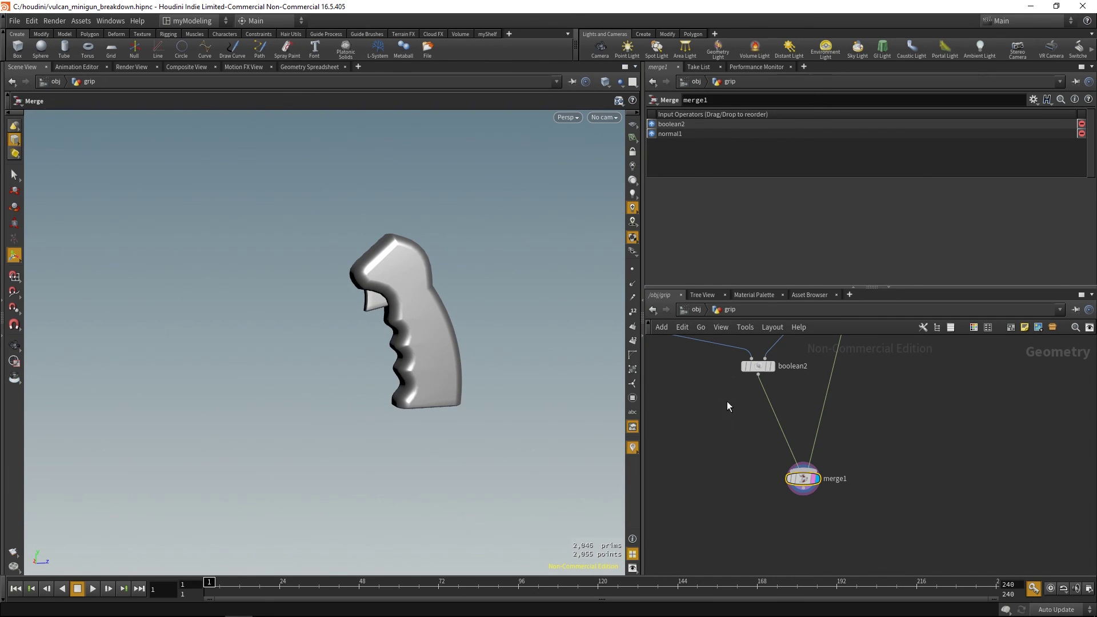
- Return to the object level, deselect the grip, and view the complete cannon in the scene
{"action": "key", "text": "u"}
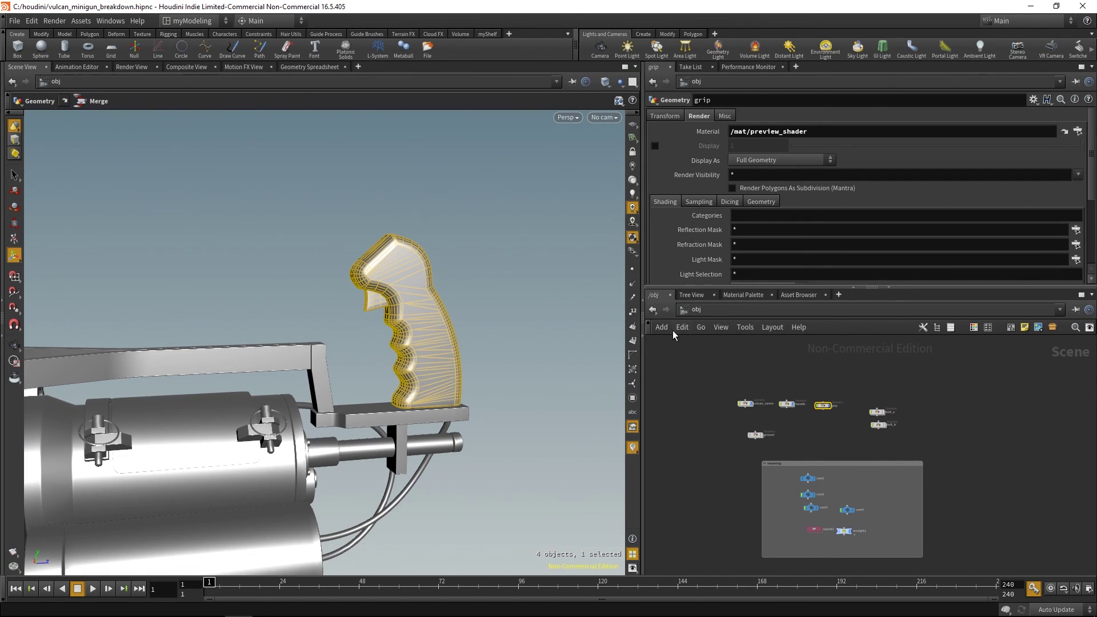
{"action": "left_click", "coordinate": [505, 326]}
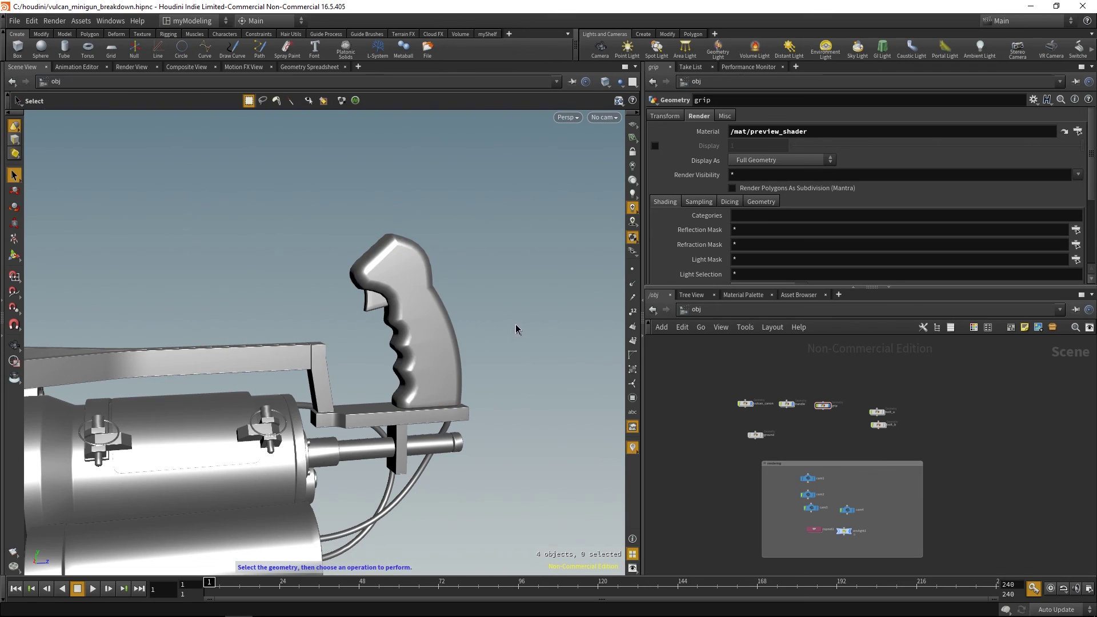
{"action": "key", "text": "space+a"}
{"action": "left_click_drag", "start_coordinate": [517, 328], "coordinate": [543, 374], "text": "alt"}
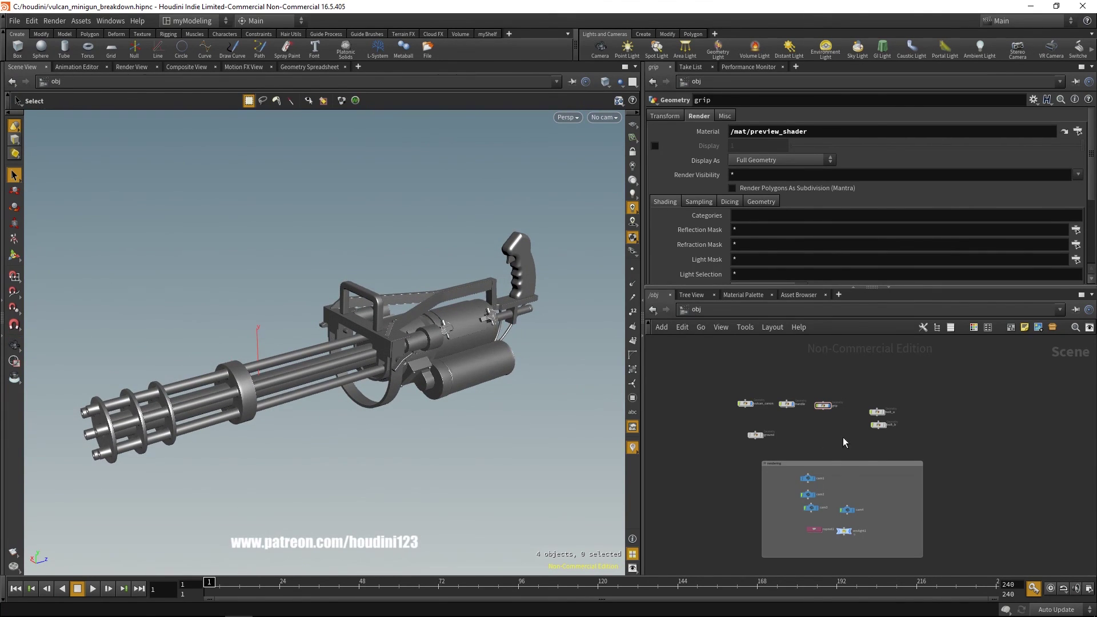
{"action": "scroll", "coordinate": [846, 443], "scroll_direction": "up", "scroll_amount": 3}
{"action": "middle_click_drag", "start_coordinate": [884, 459], "coordinate": [893, 458]}
{"action": "left_click_drag", "start_coordinate": [503, 429], "coordinate": [528, 427], "text": "alt"}
{"action": "middle_click_drag", "start_coordinate": [519, 408], "coordinate": [523, 372], "text": "alt"}
{"action": "left_click_drag", "start_coordinate": [523, 372], "coordinate": [542, 398]}
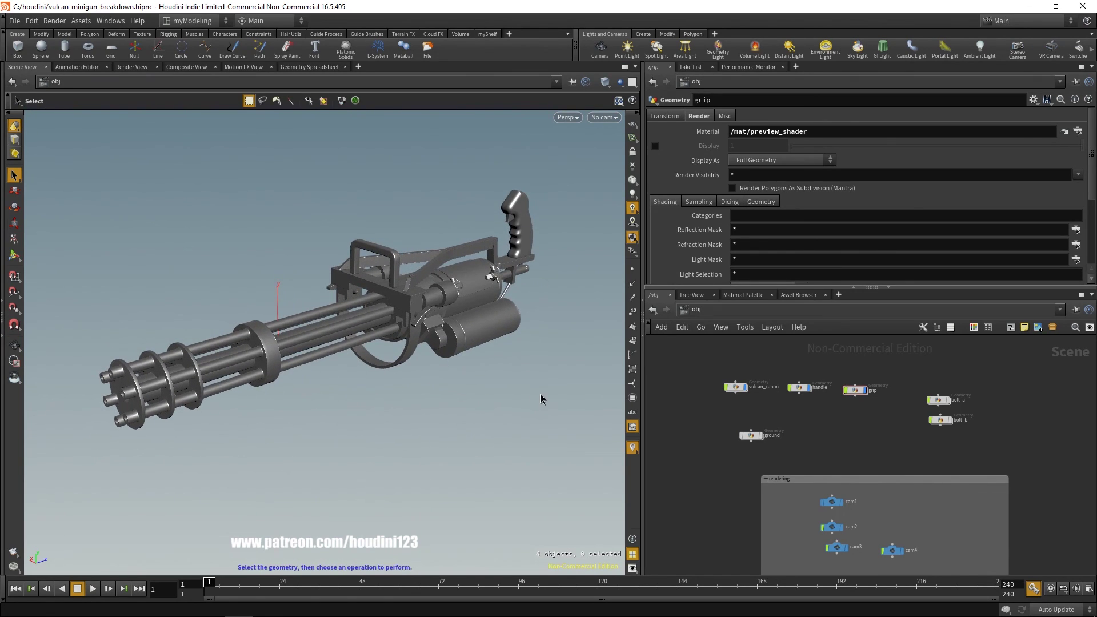